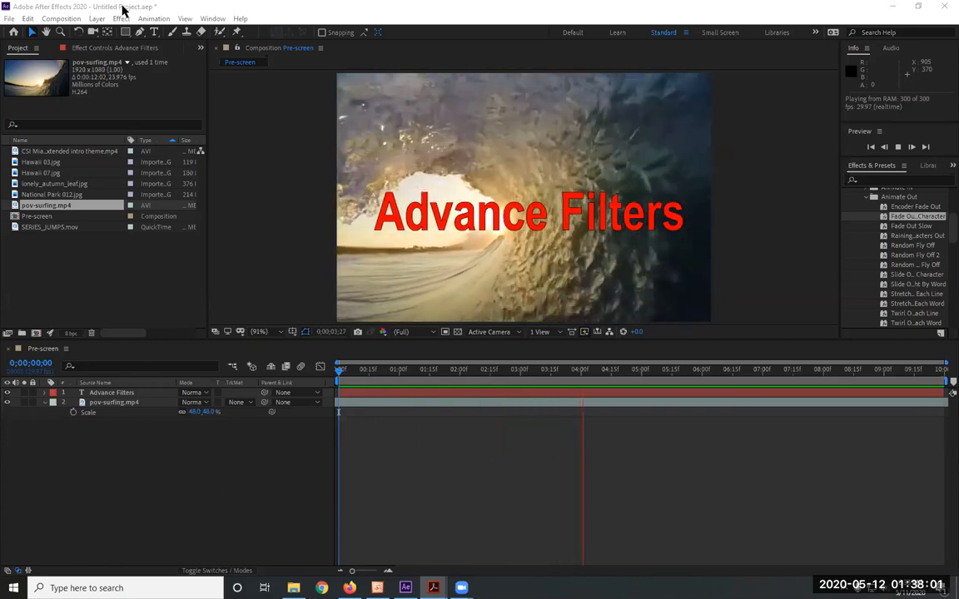
# Create a new 720 x 480 NTSC DV composition named Particle with a 10-second duration
pyautogui.click(61, 19)
pyautogui.click(86, 31)
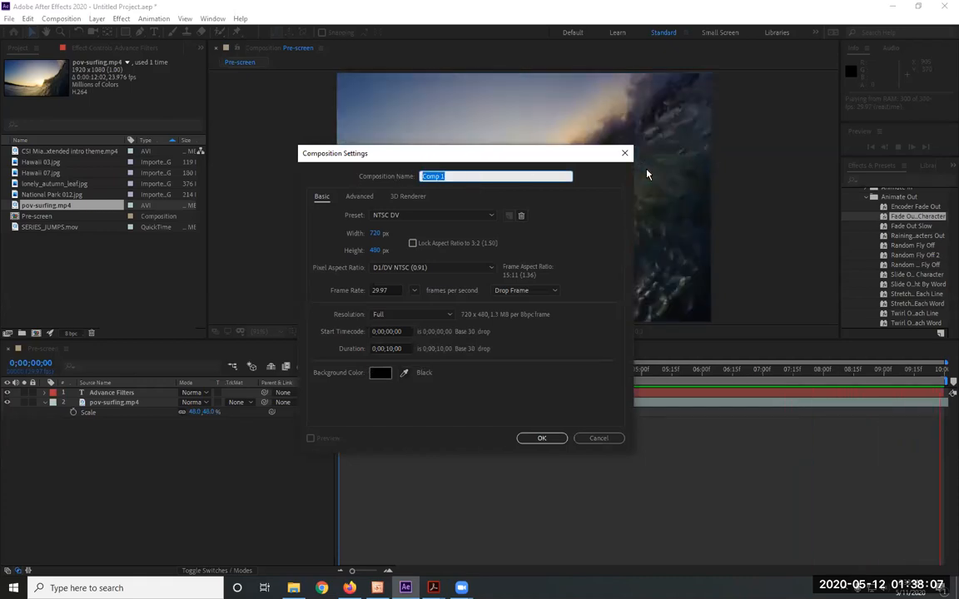
pyautogui.write('Cartoca')
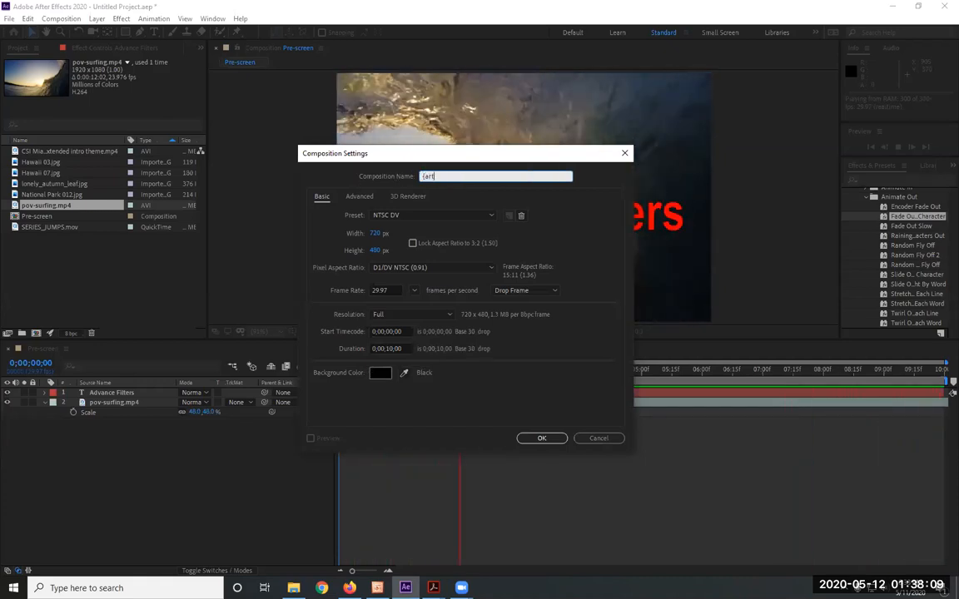
pyautogui.press('BackSpace')
pyautogui.press('BackSpace')
pyautogui.press('BackSpace')
pyautogui.press('BackSpace')
pyautogui.press('BackSpace')
pyautogui.press('BackSpace')
pyautogui.press('BackSpace')
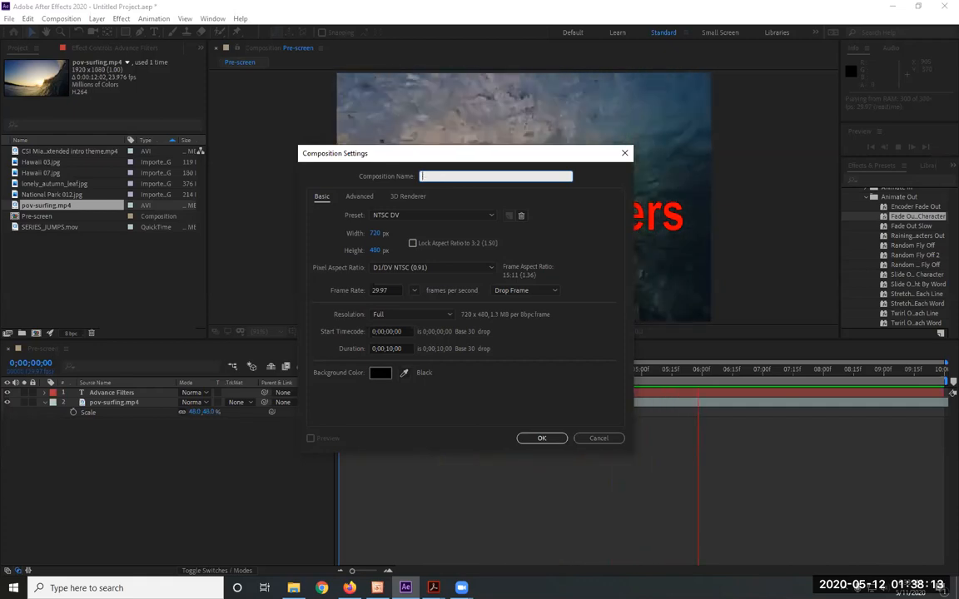
pyautogui.write('Particle')
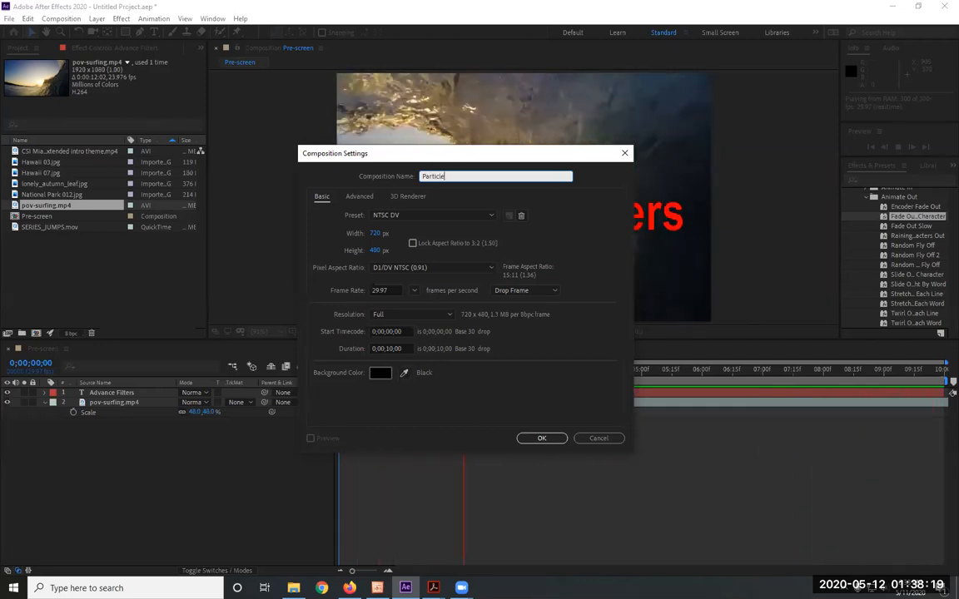
pyautogui.click(540, 438)
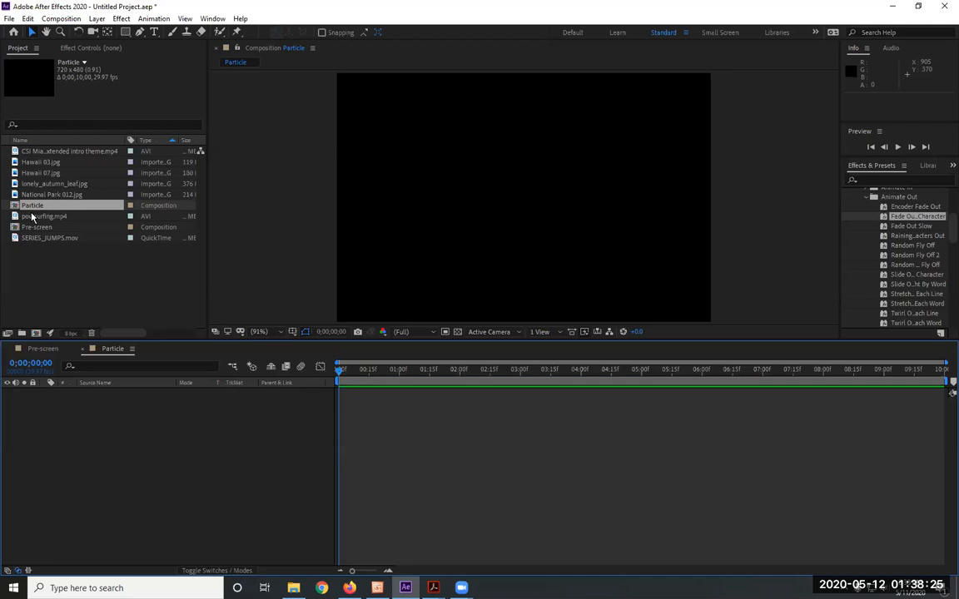
# Search Windows for "mag" and launch the screen magnifier
pyautogui.click(145, 585)
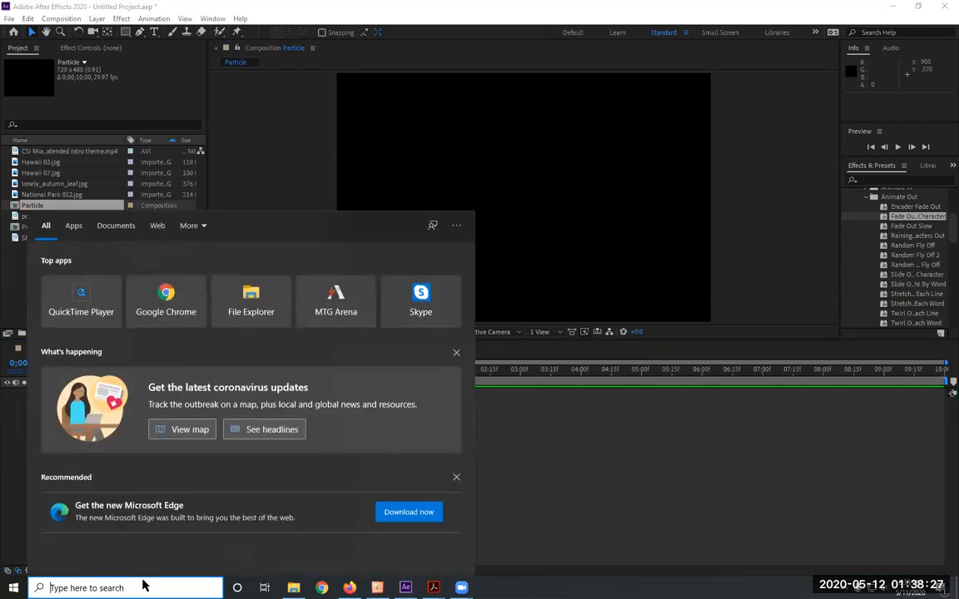
pyautogui.write('mag')
pyautogui.click(263, 368)
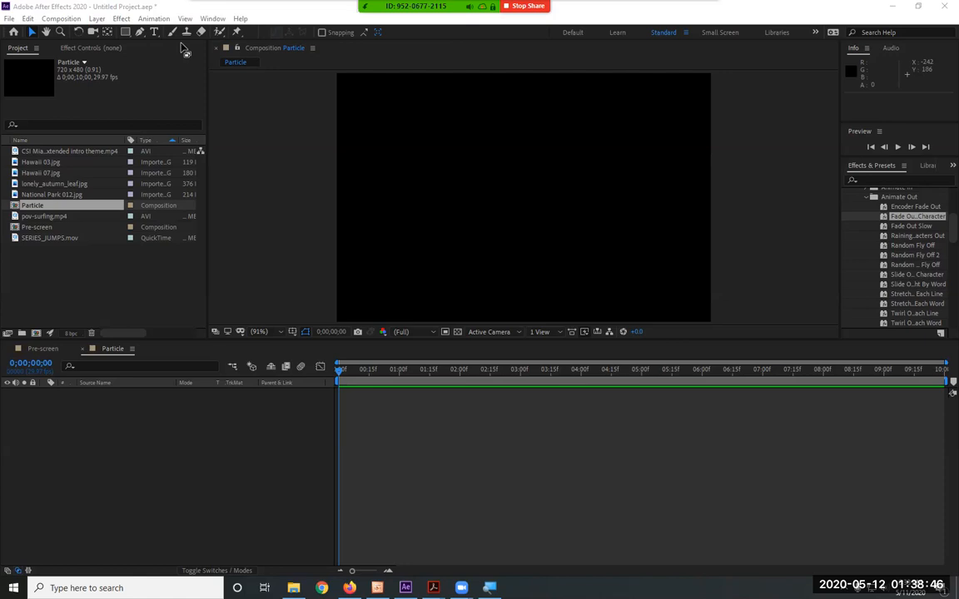
# Add a comp-sized solid layer in blue 0042FF to the Particle composition
pyautogui.click(61, 18)
pyautogui.moveTo(106, 21)
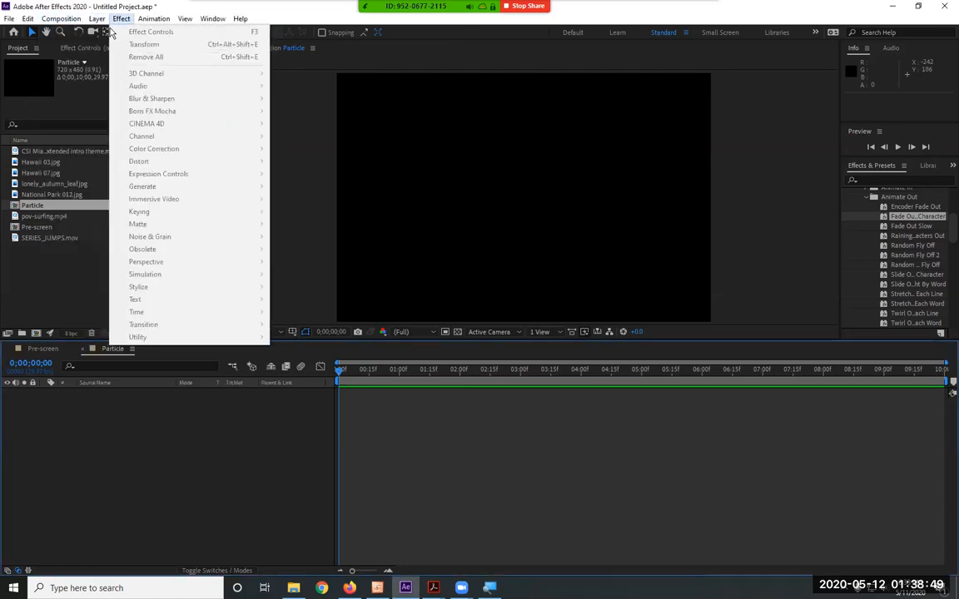
pyautogui.click(154, 18)
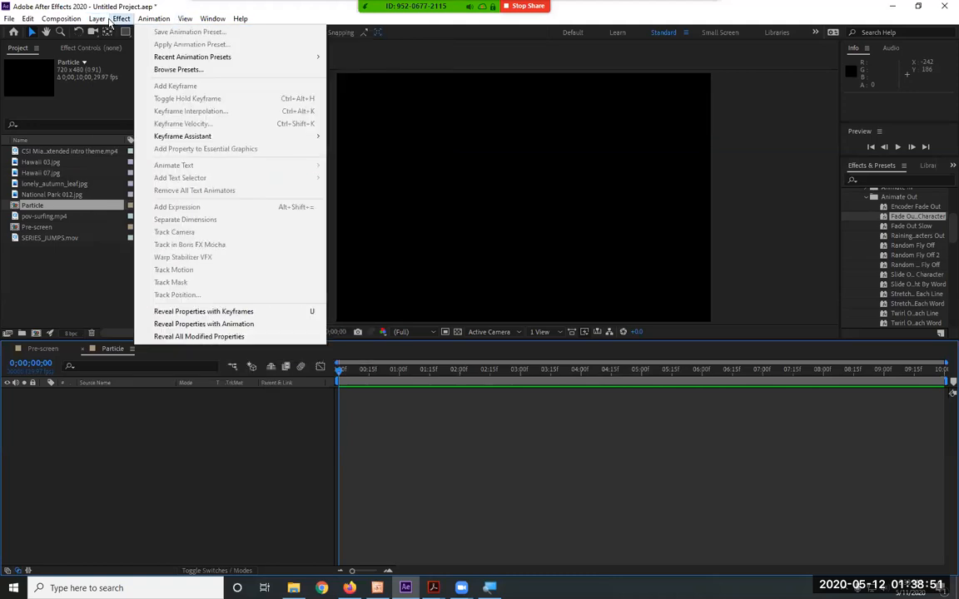
pyautogui.moveTo(97, 19)
pyautogui.moveTo(106, 37)
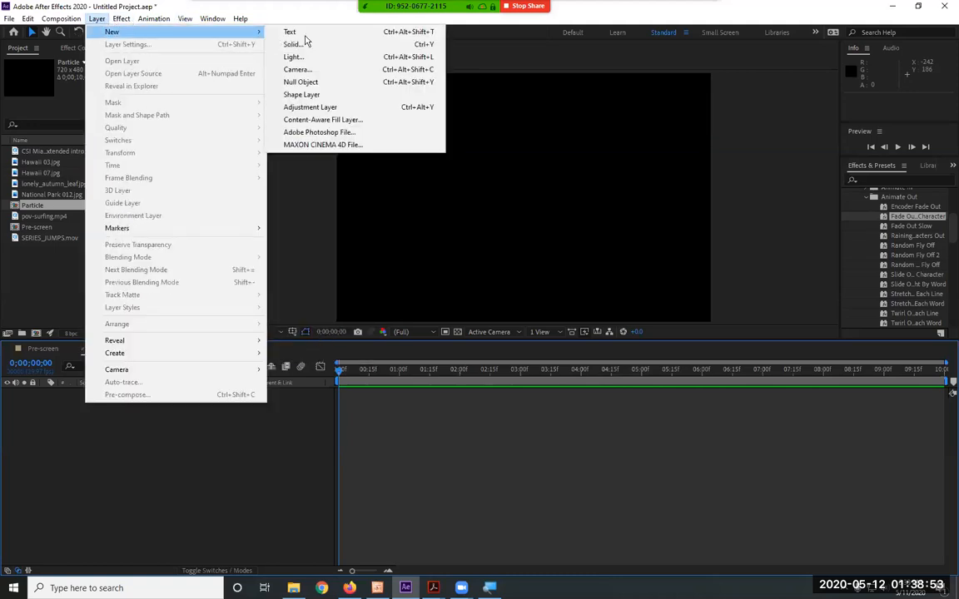
pyautogui.click(325, 45)
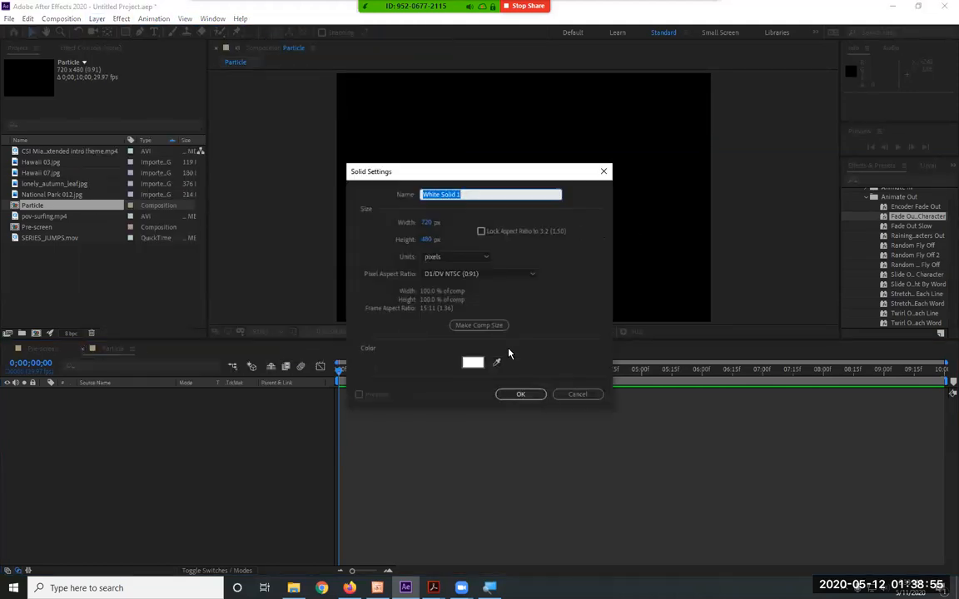
pyautogui.click(480, 368)
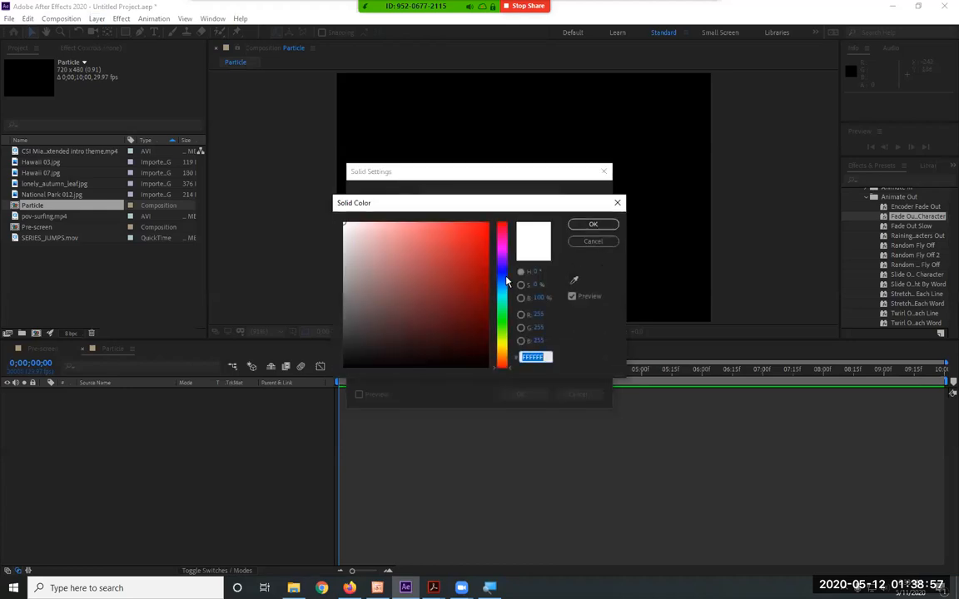
pyautogui.click(503, 280)
pyautogui.moveTo(381, 227)
pyautogui.mouseDown()
pyautogui.moveTo(413, 213)
pyautogui.moveTo(508, 214)
pyautogui.mouseUp()
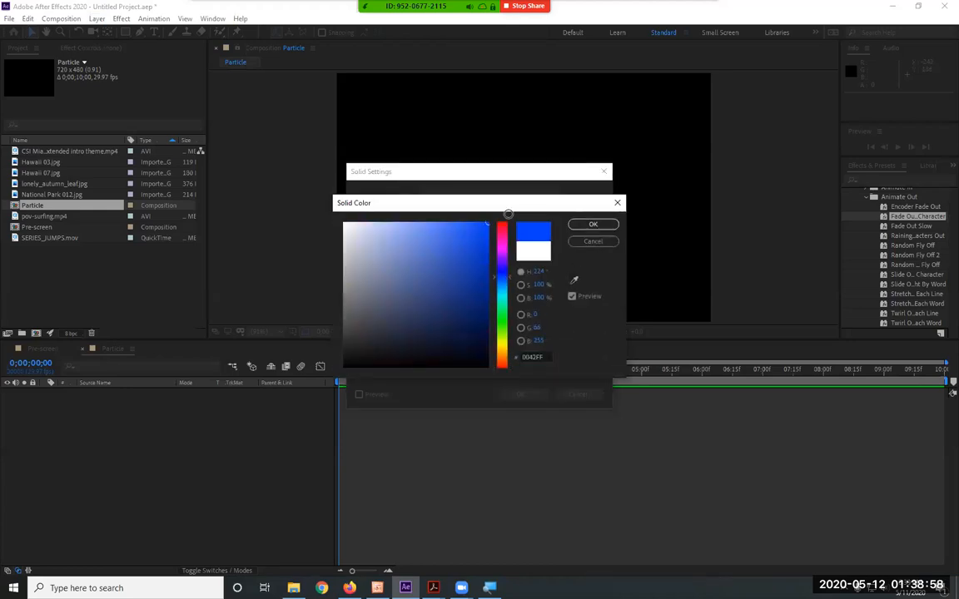
pyautogui.click(593, 224)
pyautogui.click(522, 394)
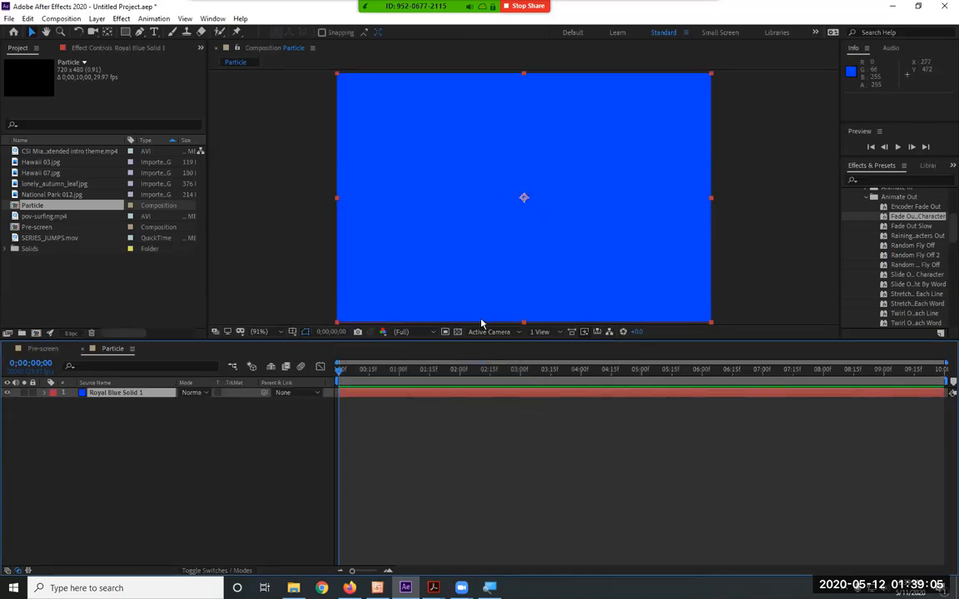
# Apply the CC Particle World simulation effect to the blue solid layer
pyautogui.click(114, 19)
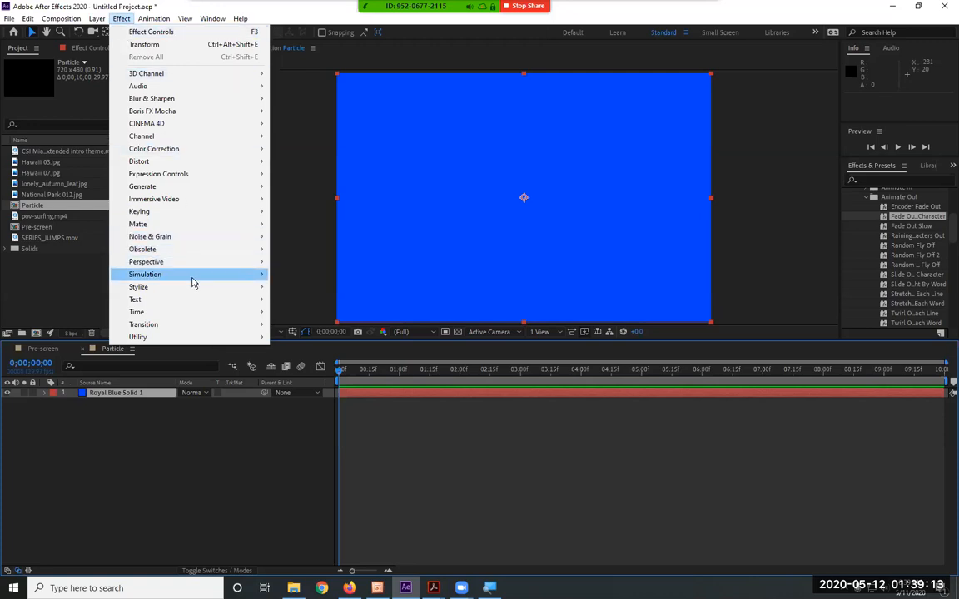
pyautogui.moveTo(192, 284)
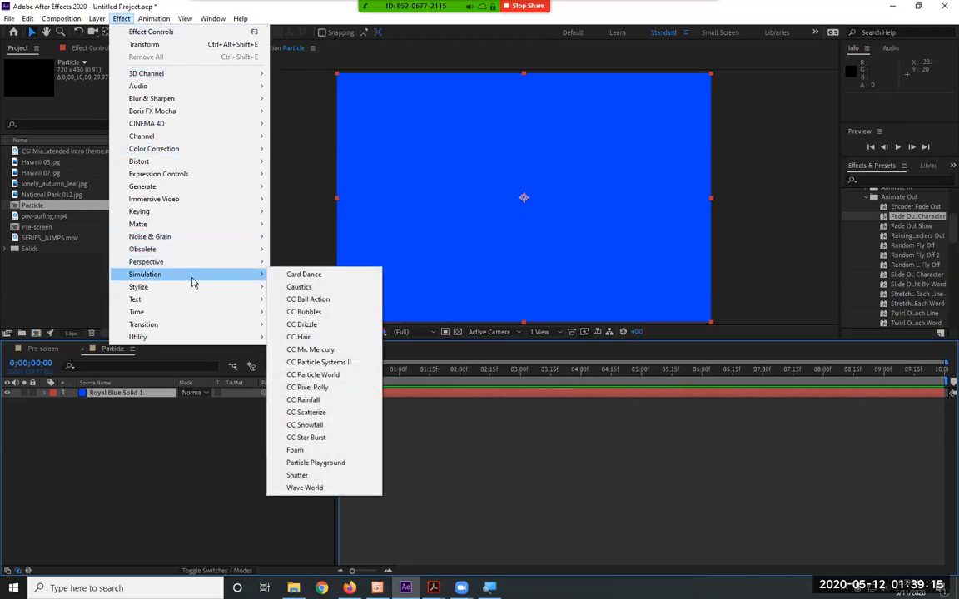
pyautogui.click(342, 377)
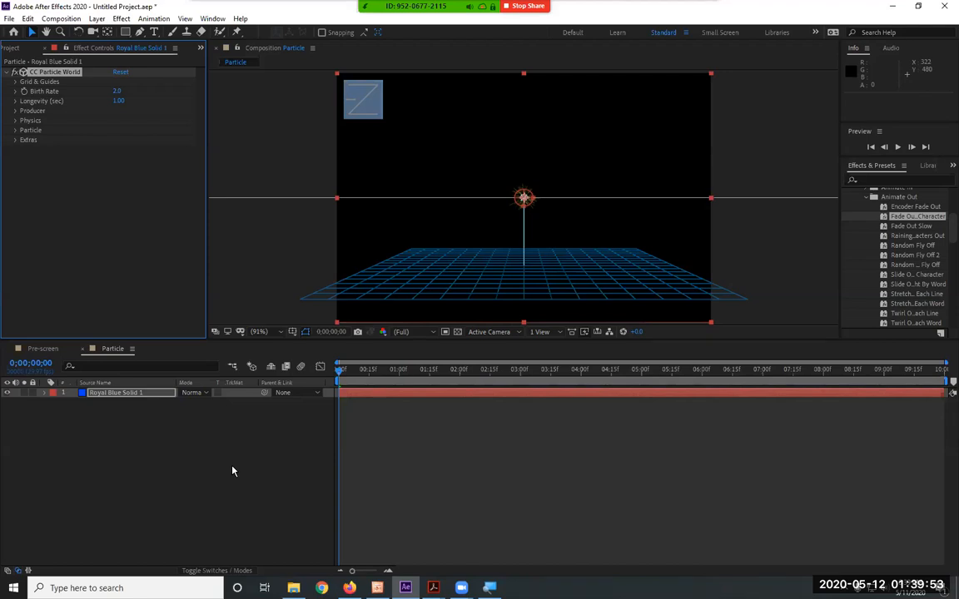
# Preview the particle animation several times and inspect the emitter at the centre of the composition up close
pyautogui.press('space')
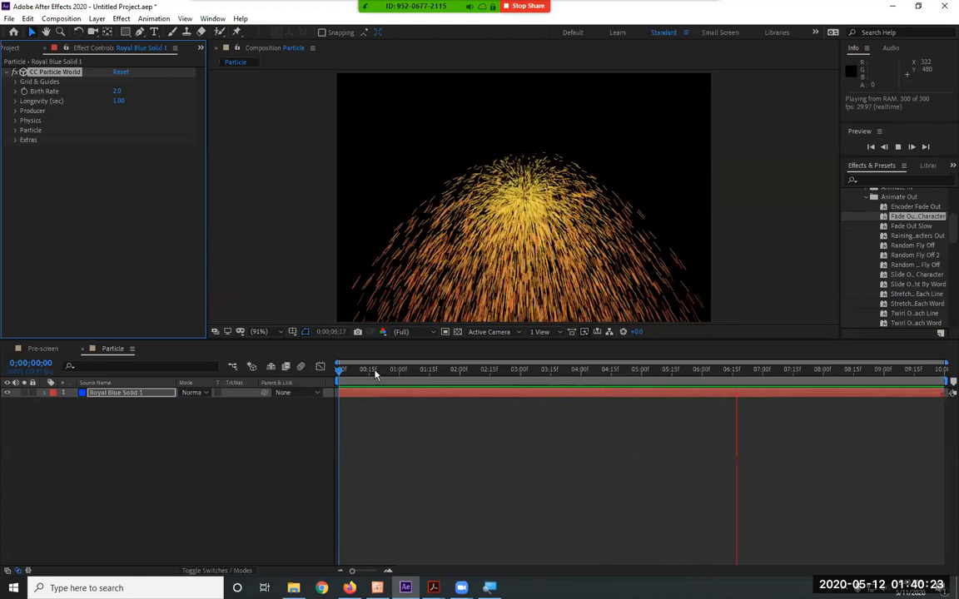
pyautogui.press('space')
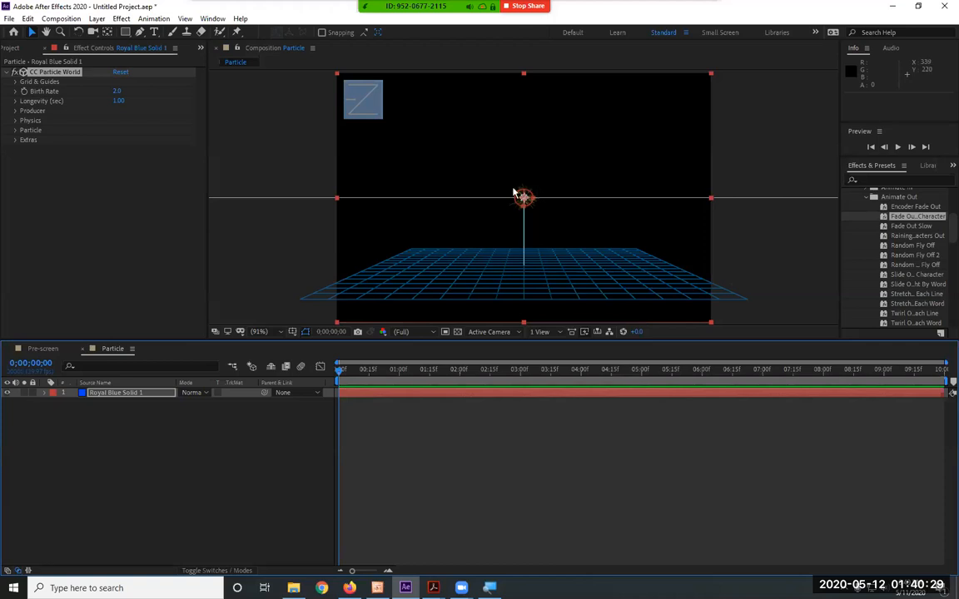
pyautogui.scroll(5, 513, 193)
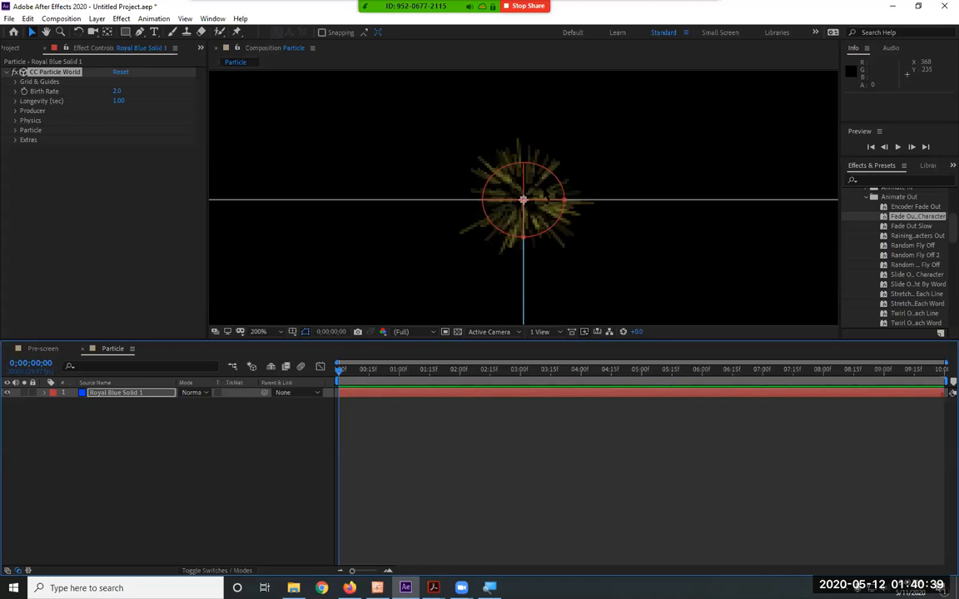
pyautogui.press(',')
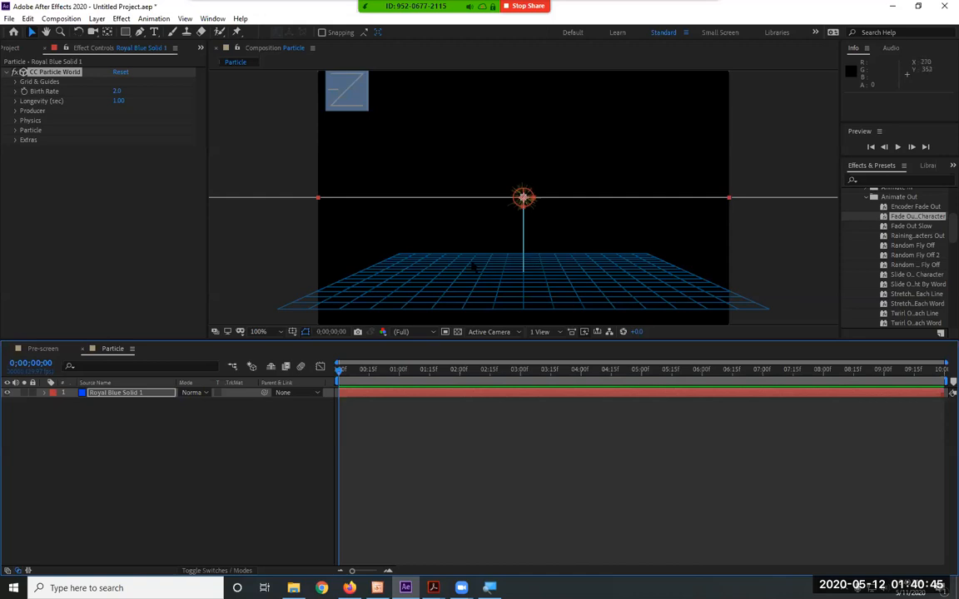
pyautogui.press('space')
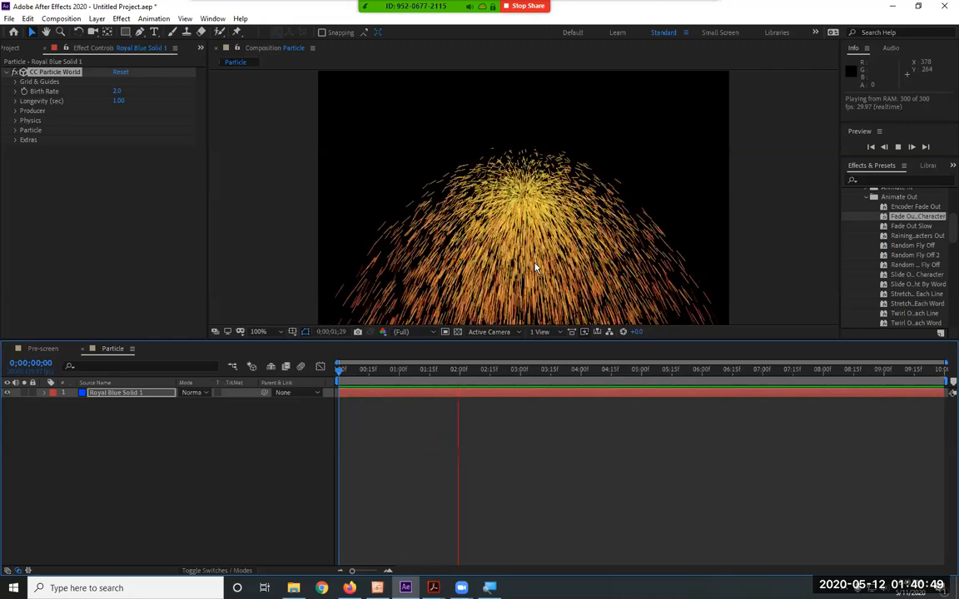
pyautogui.press('space')
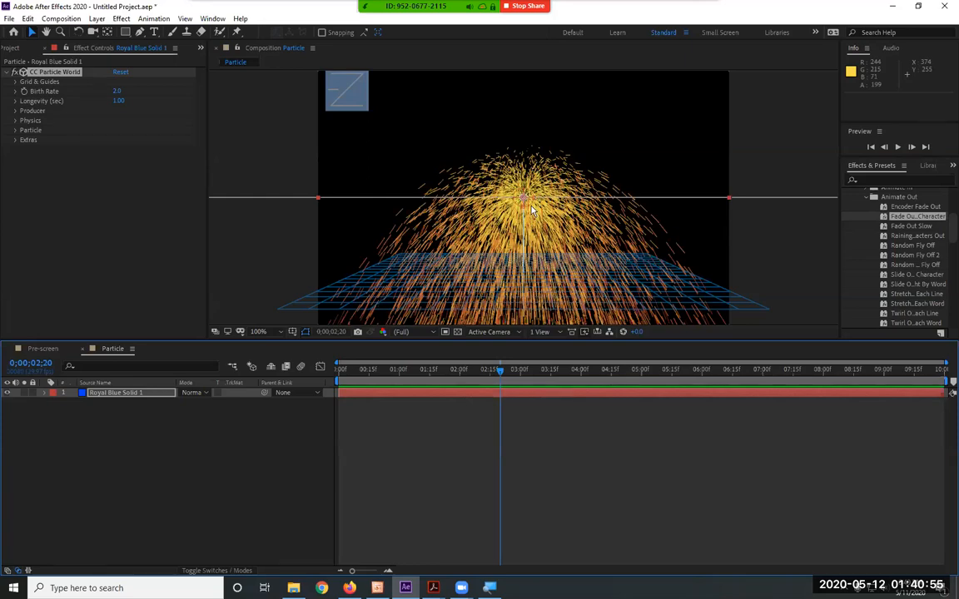
pyautogui.press('space')
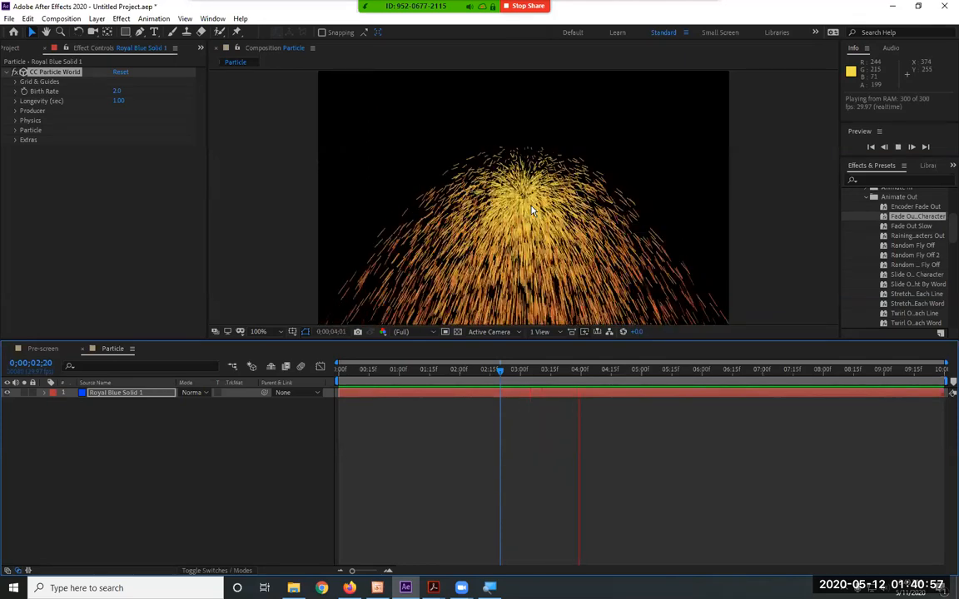
pyautogui.press('space')
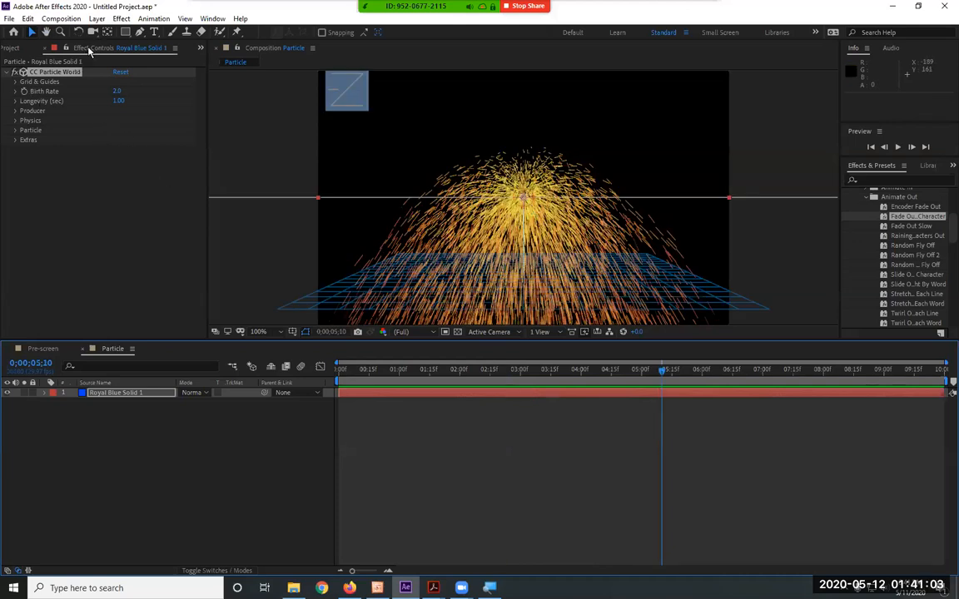
# Dock the solid's Effect Controls as a separate panel between the Project and Composition panels
pyautogui.moveTo(88, 51); pyautogui.dragTo(218, 102)
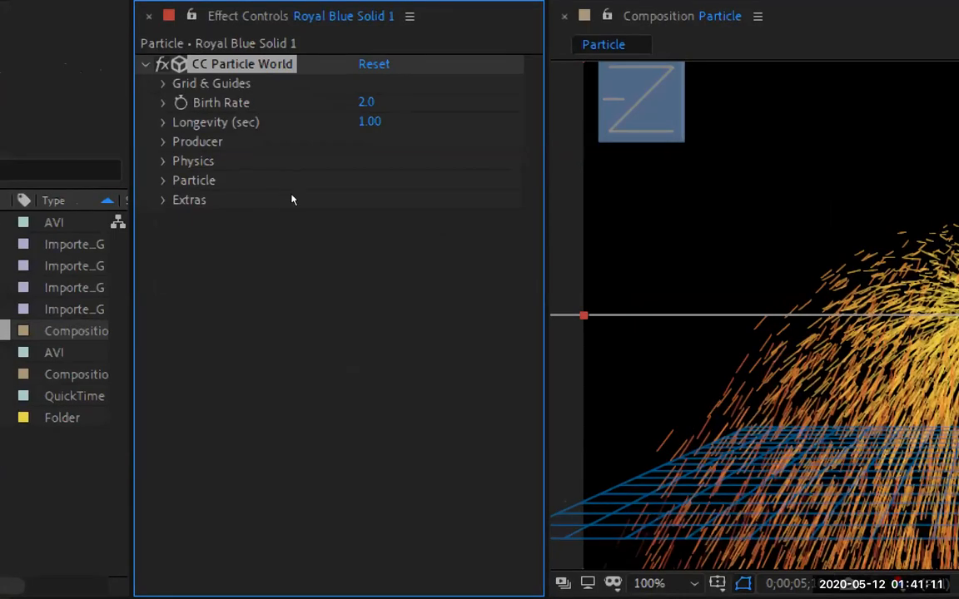
pyautogui.click(297, 235)
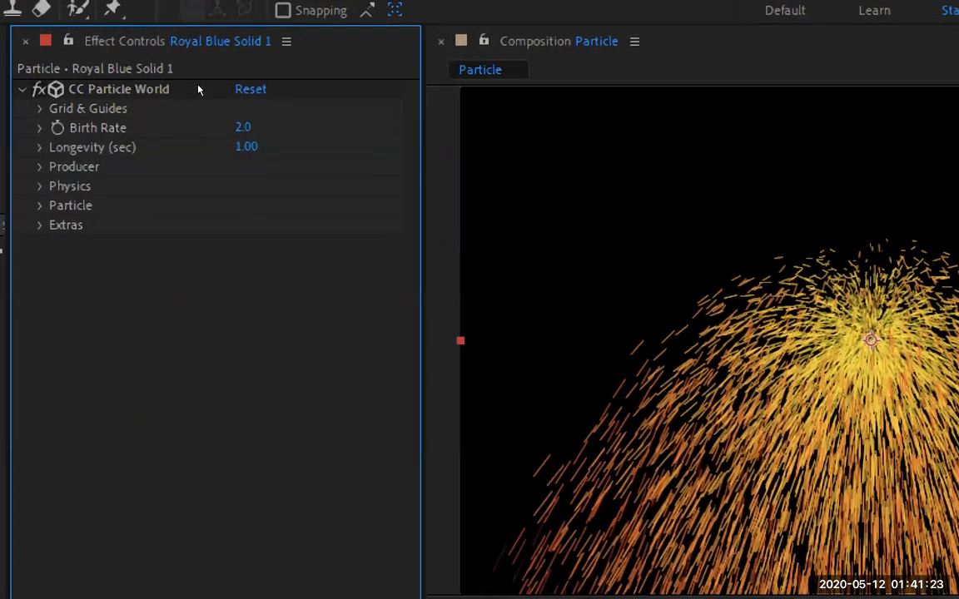
pyautogui.click(41, 110)
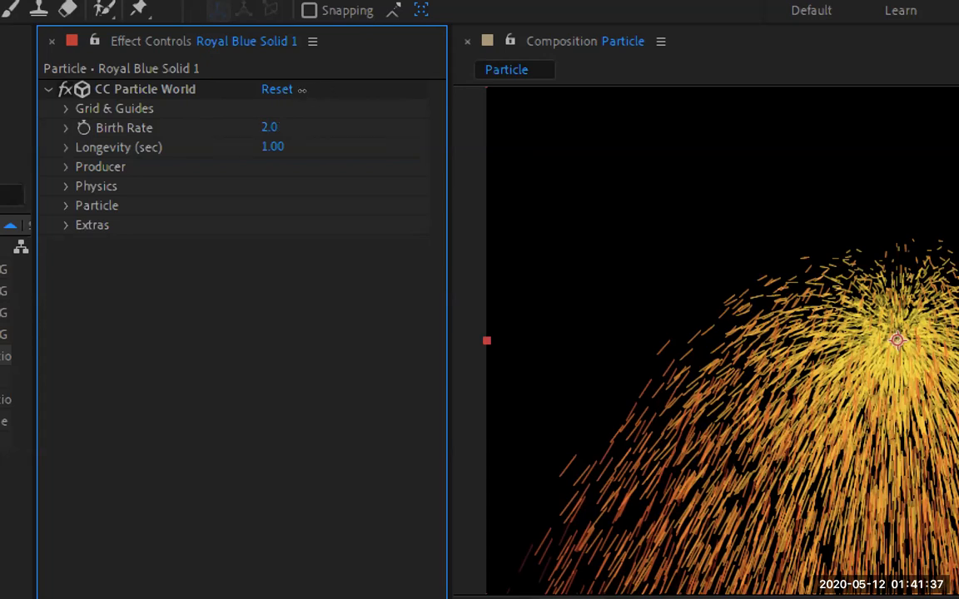
# Try CC Particle World Birth Rate values of 12.1, 26.3, 0 and 1
pyautogui.moveTo(310, 90); pyautogui.dragTo(359, 91)
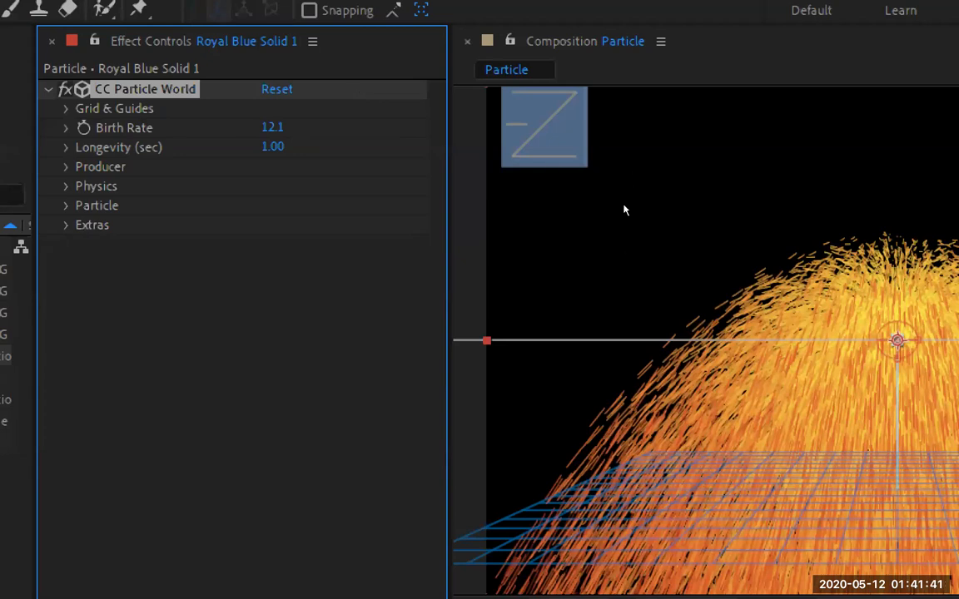
pyautogui.moveTo(306, 92); pyautogui.dragTo(389, 90)
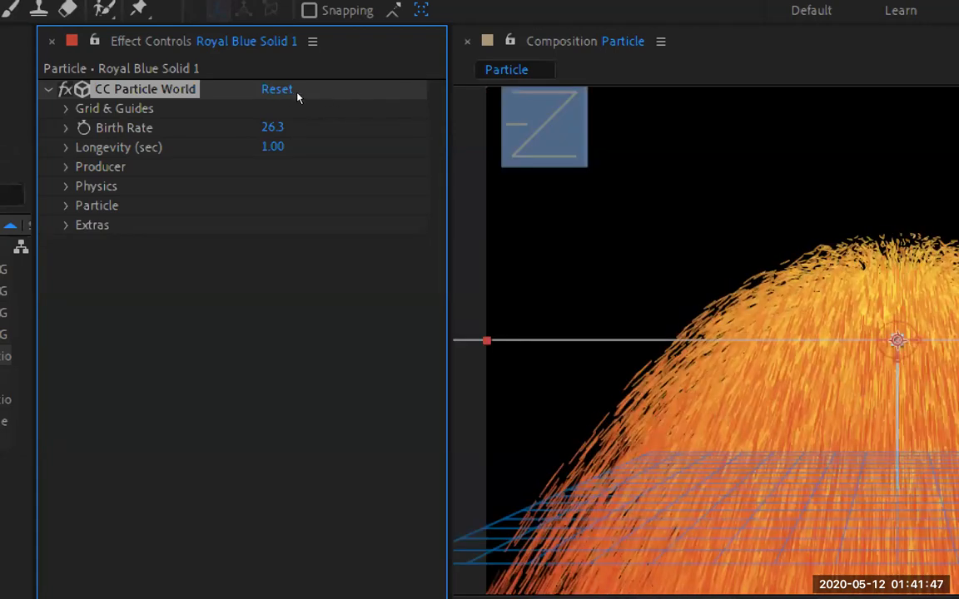
pyautogui.click(277, 128)
pyautogui.write('.01')
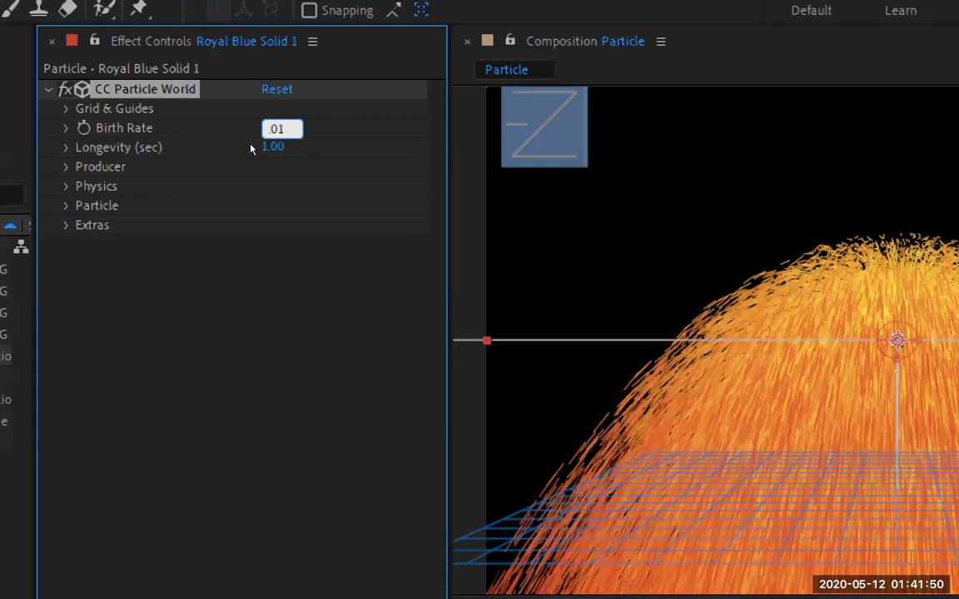
pyautogui.press('Return')
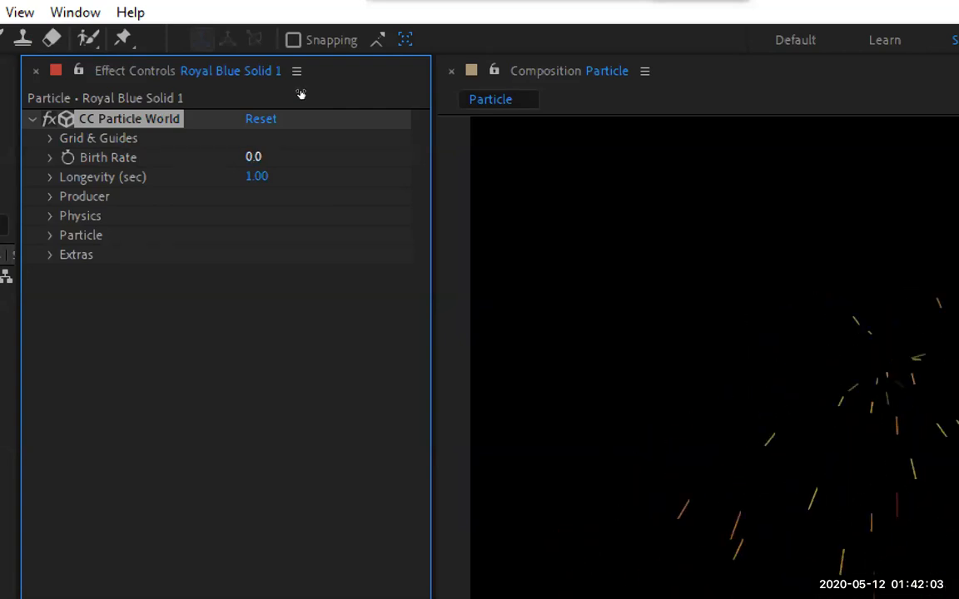
pyautogui.click(255, 158)
pyautogui.write('1')
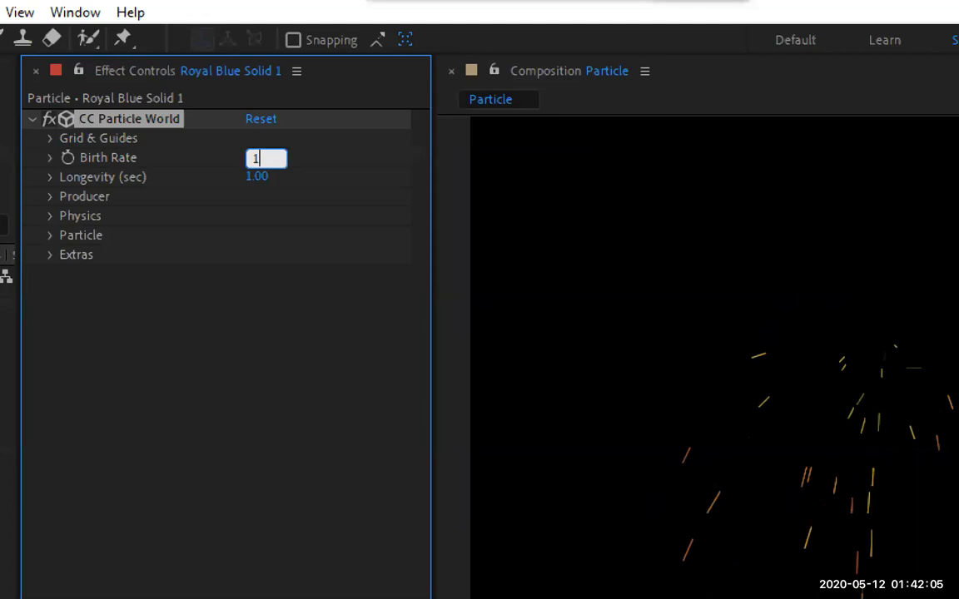
pyautogui.press('Return')
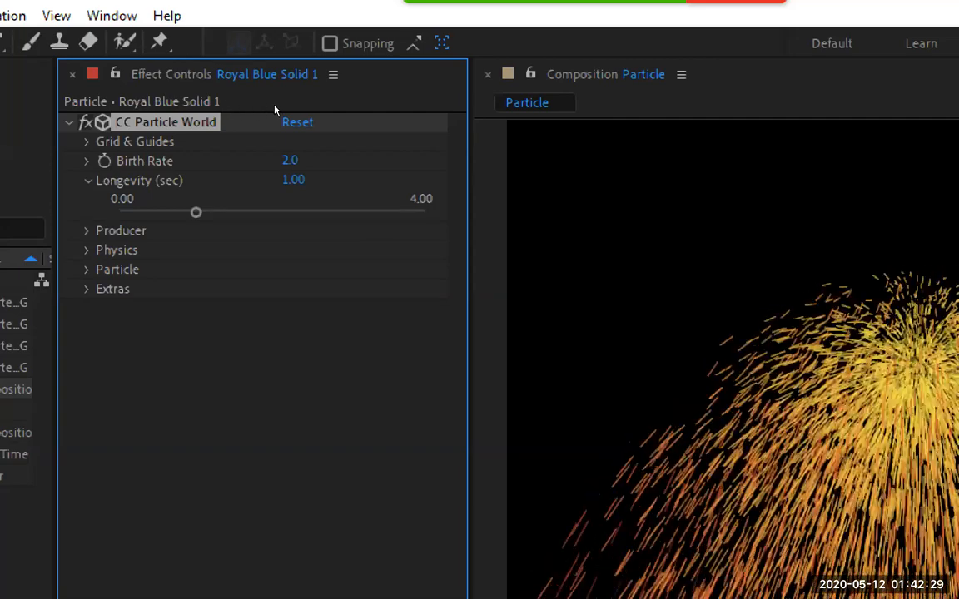
# Reduce the Longevity of the CC Particle World particles to 0.10 seconds
pyautogui.moveTo(300, 180); pyautogui.dragTo(253, 180)
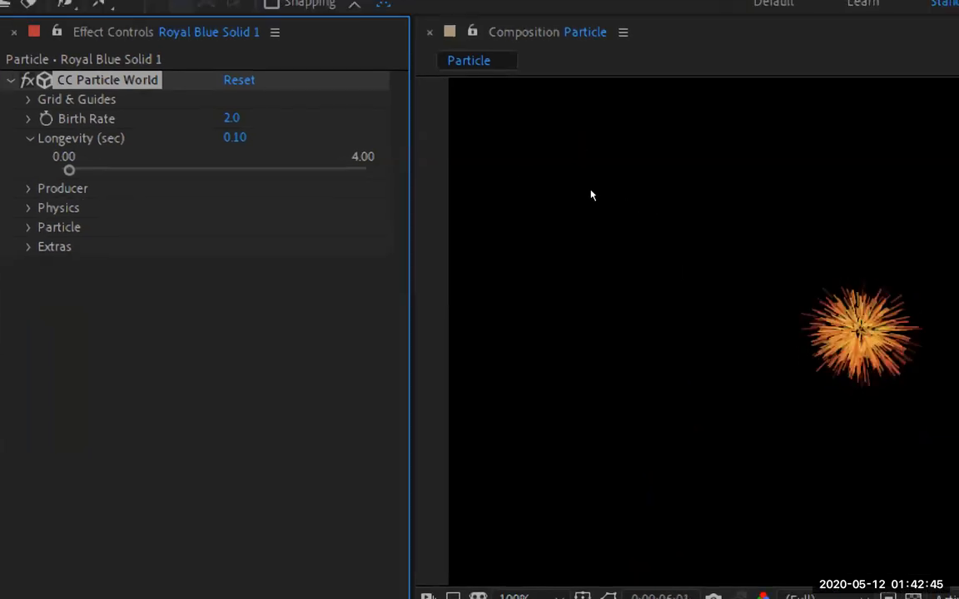
# Try a Longevity of 2.61 seconds and reset CC Particle World to its default settings
pyautogui.click(313, 119)
pyautogui.hotkey('ctrl', 'z')
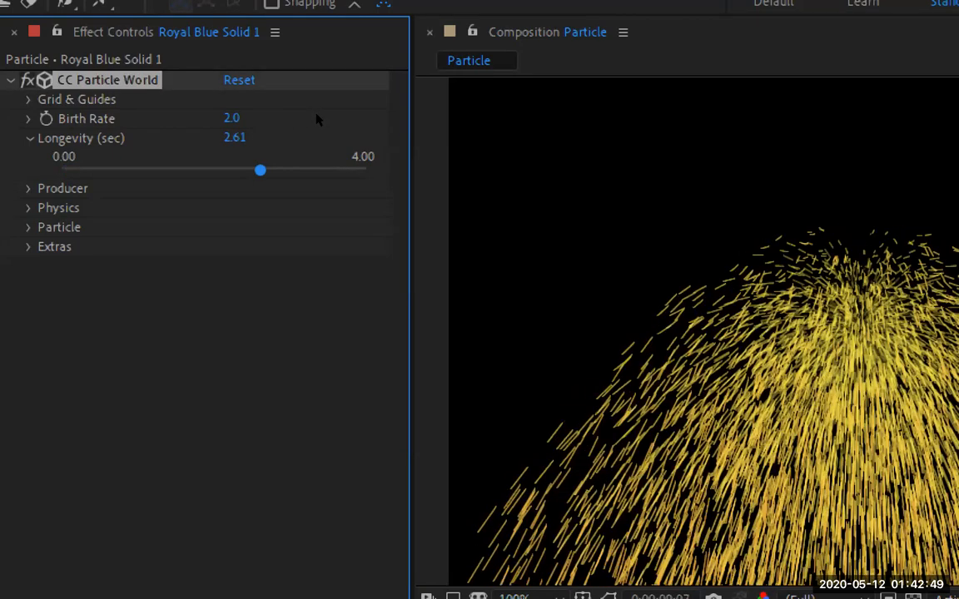
pyautogui.moveTo(316, 115); pyautogui.dragTo(308, 63)
pyautogui.click(240, 80)
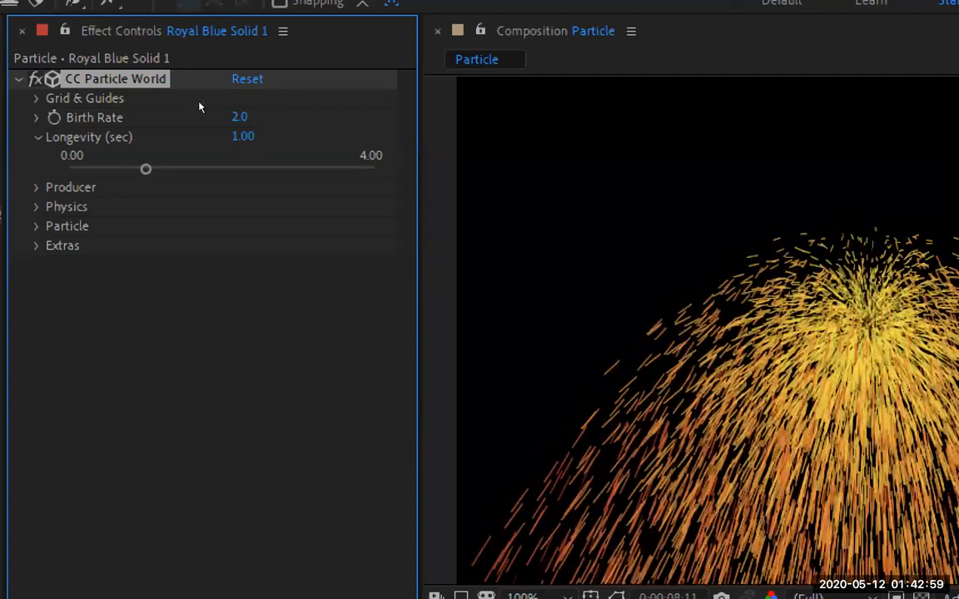
pyautogui.click(38, 137)
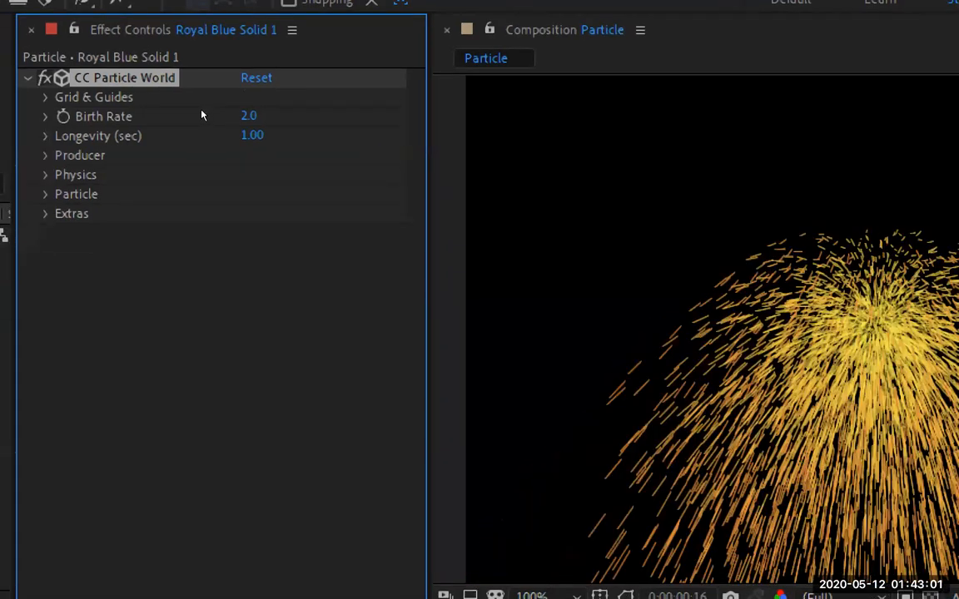
# At the composition's first frame, try Producer Position X -0.36, Y -0.16 and Z 1.03, and reset the effect
pyautogui.click(46, 156)
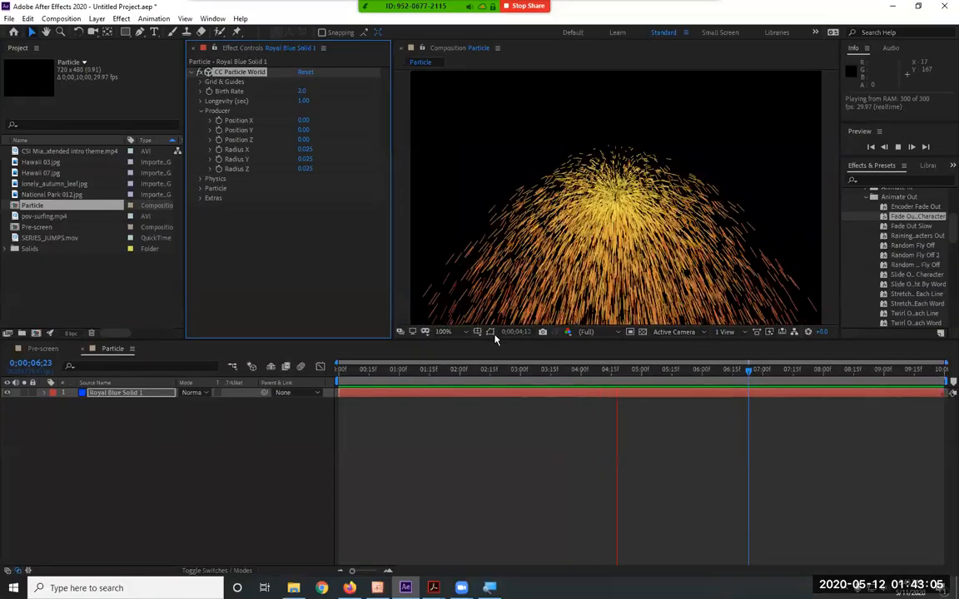
pyautogui.click(493, 365)
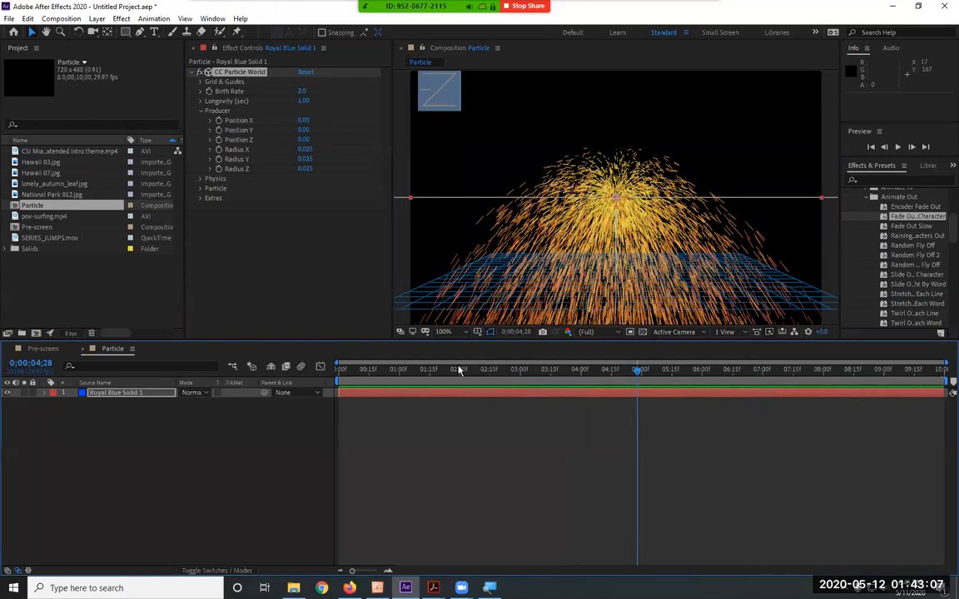
pyautogui.moveTo(353, 370); pyautogui.dragTo(339, 369)
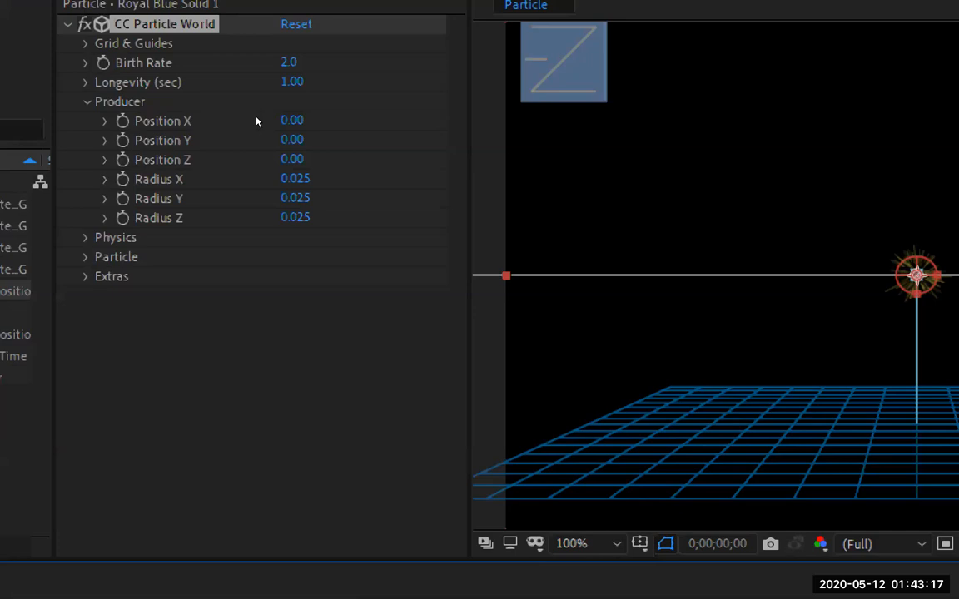
pyautogui.click(240, 124)
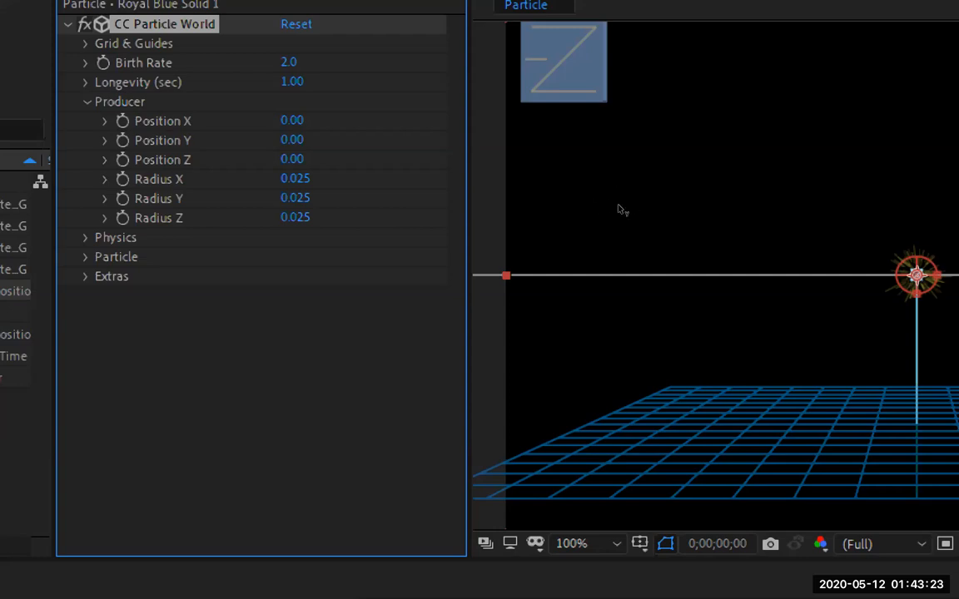
pyautogui.moveTo(618, 199); pyautogui.dragTo(470, 135)
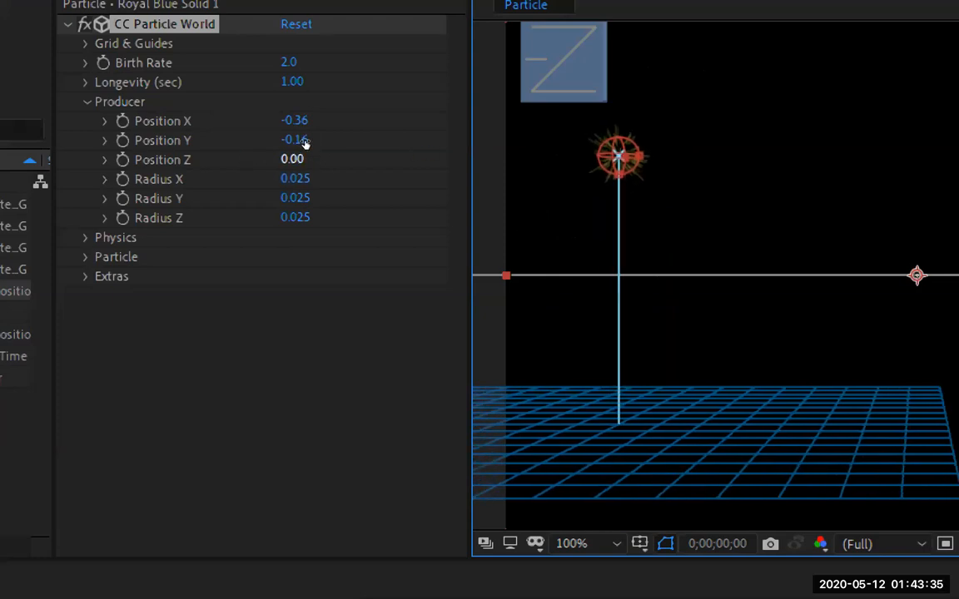
pyautogui.moveTo(293, 159); pyautogui.dragTo(362, 133)
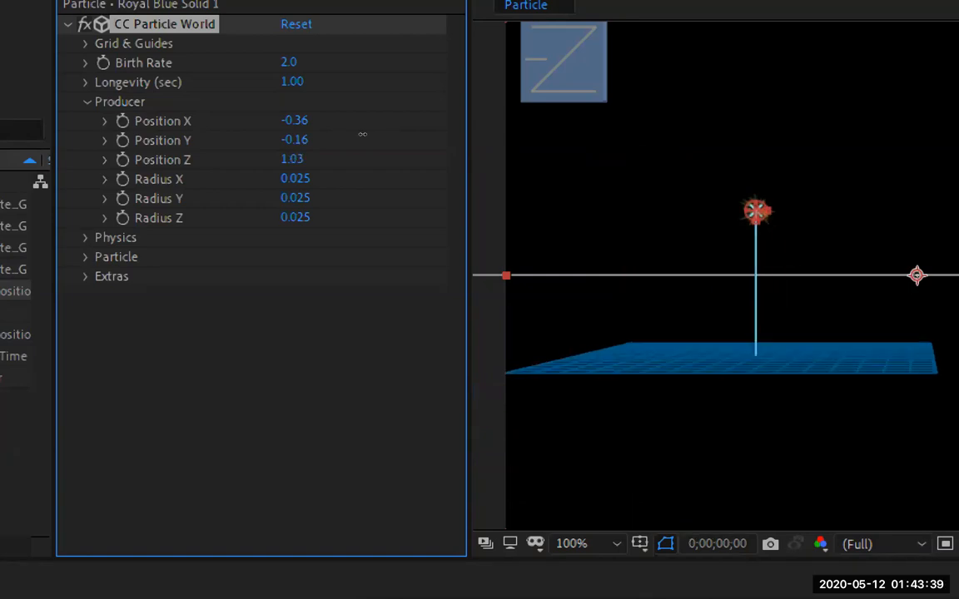
pyautogui.click(296, 24)
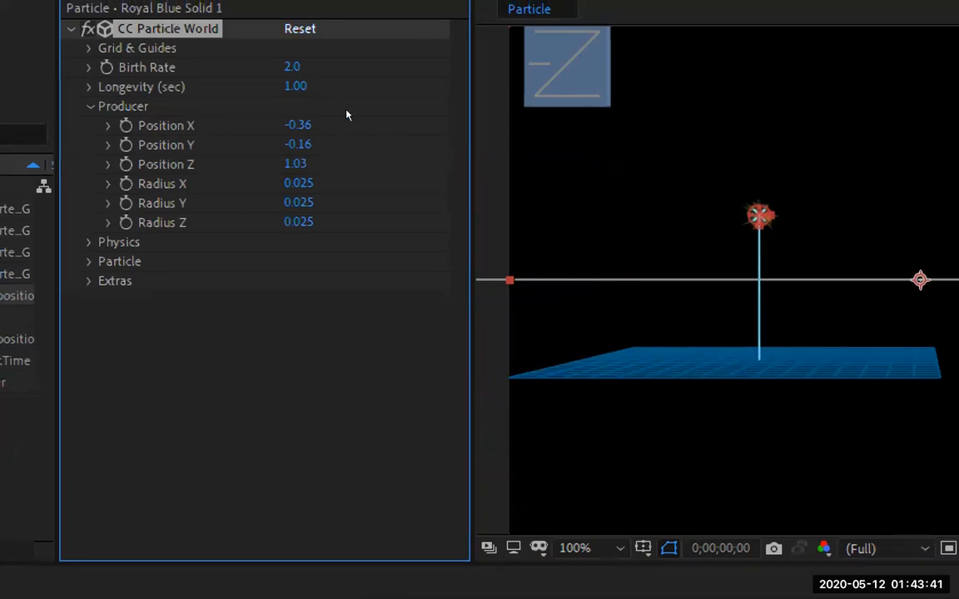
# Shift the solid off-centre, remove CC Particle World from it and undo the removal
pyautogui.moveTo(620, 204); pyautogui.dragTo(544, 189)
pyautogui.press('Delete')
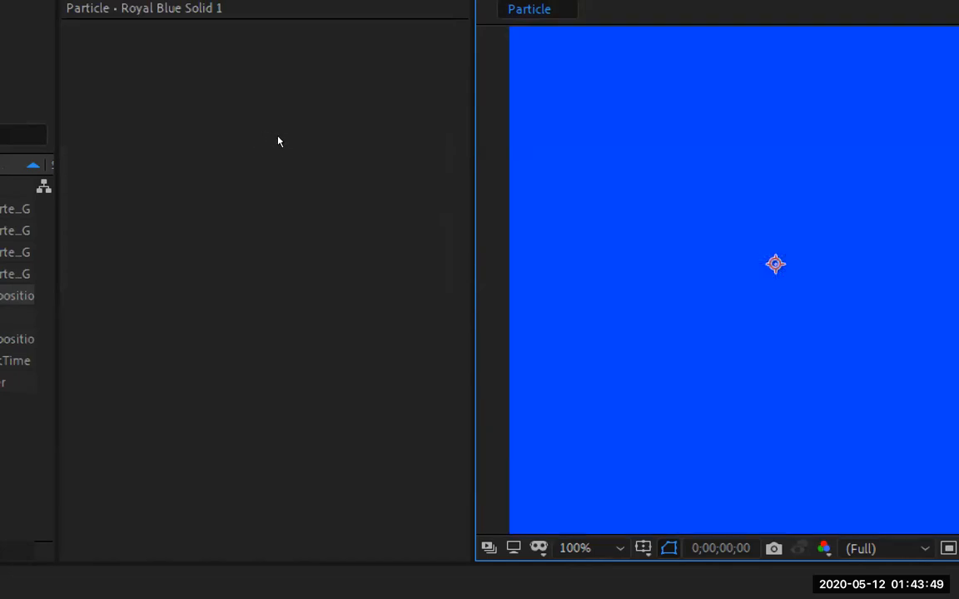
pyautogui.hotkey('ctrl', 'z')
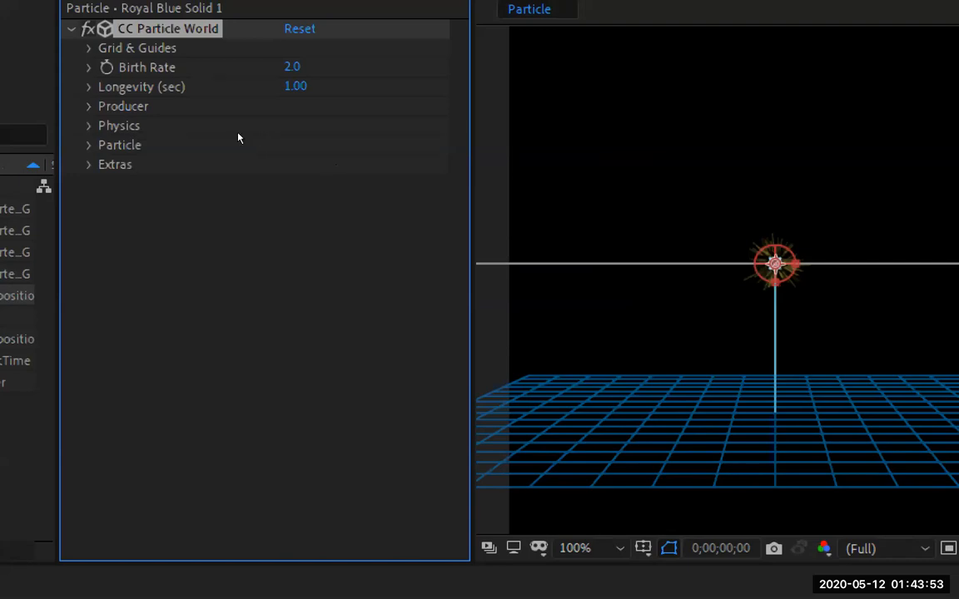
# Expand the Producer settings, preview the particle animation and return to the first frame
pyautogui.click(201, 114)
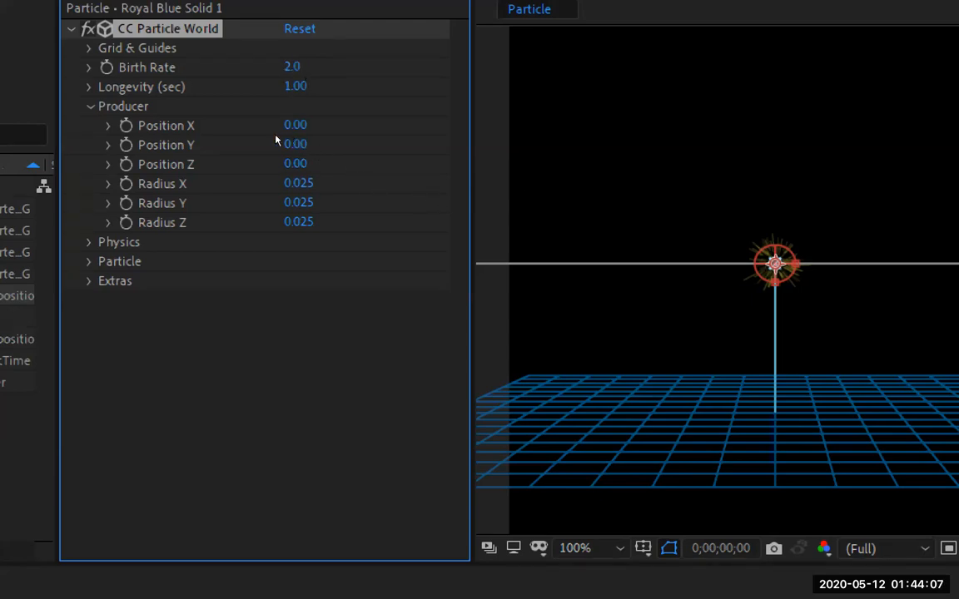
pyautogui.press('space')
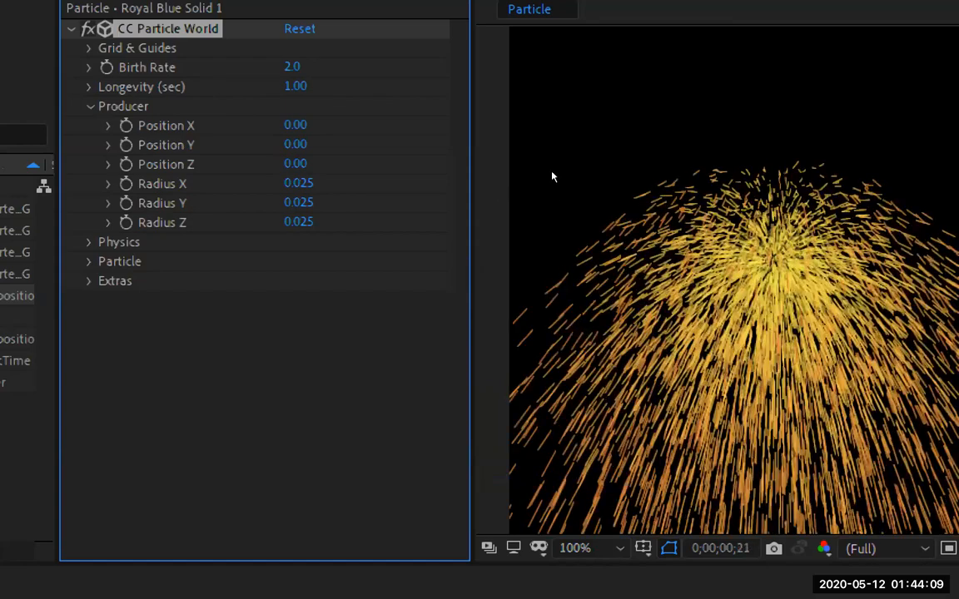
pyautogui.press('space')
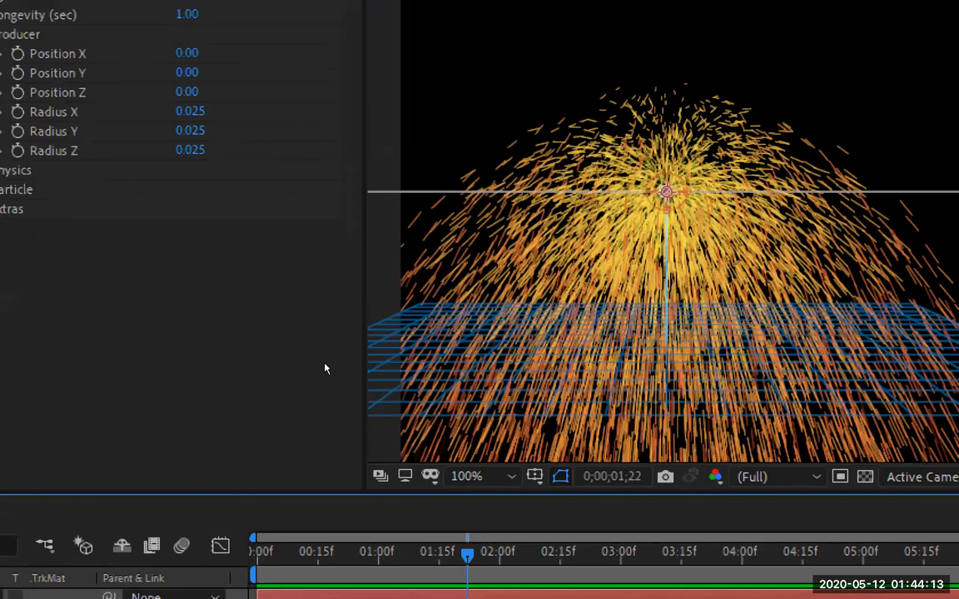
pyautogui.press('Home')
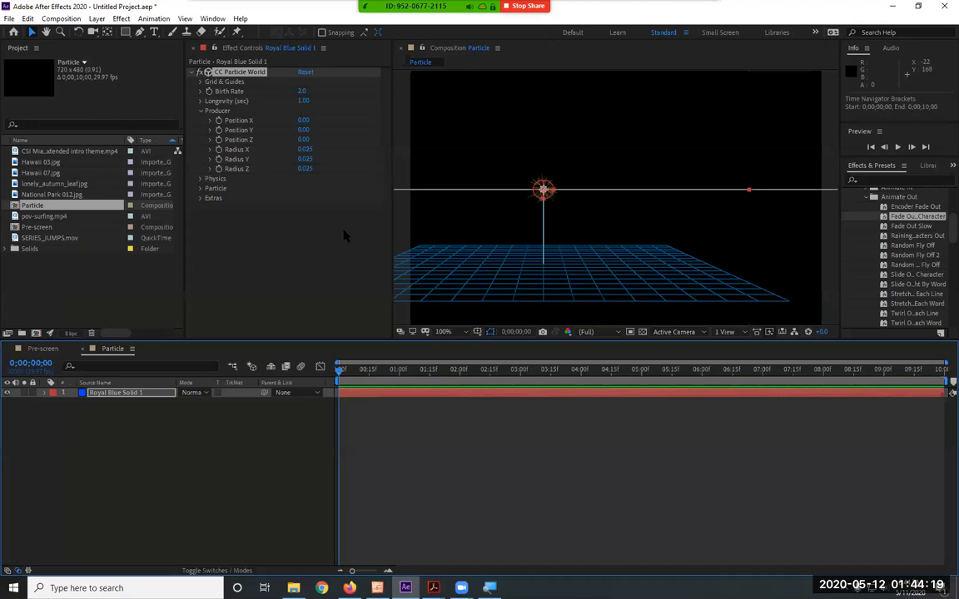
# Increase the Producer Radius X to 0.395 and preview the wider particle source
pyautogui.moveTo(305, 159); pyautogui.dragTo(342, 159)
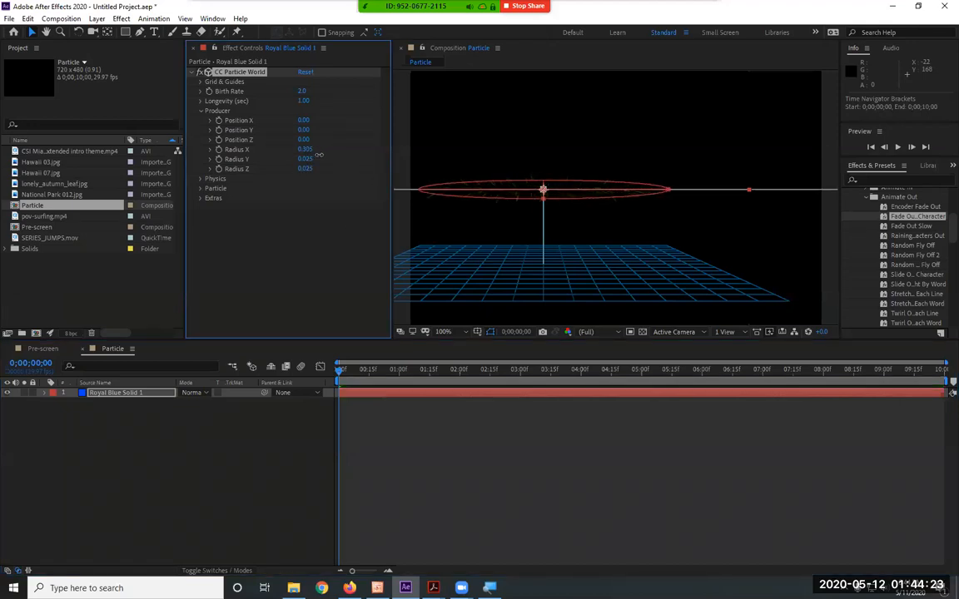
pyautogui.press('space')
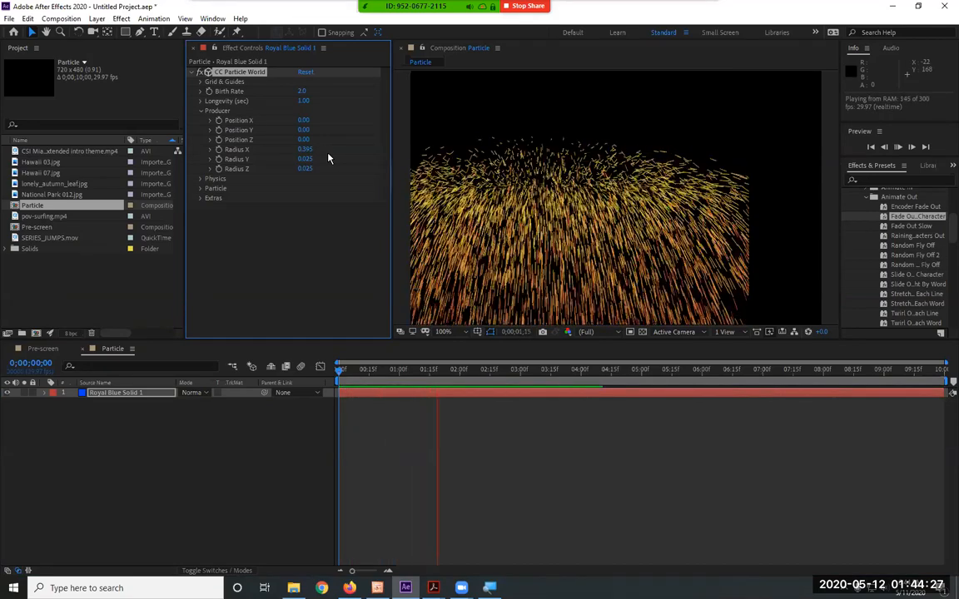
pyautogui.press('space')
# Fit the composition view up to 100% and move the solid back to the centre of the frame
pyautogui.click(444, 332)
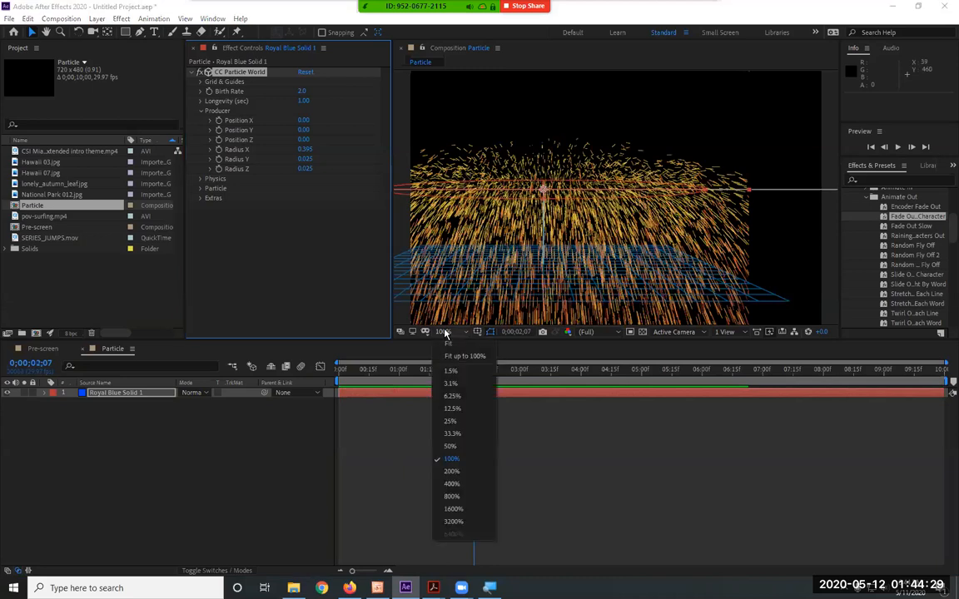
pyautogui.click(462, 357)
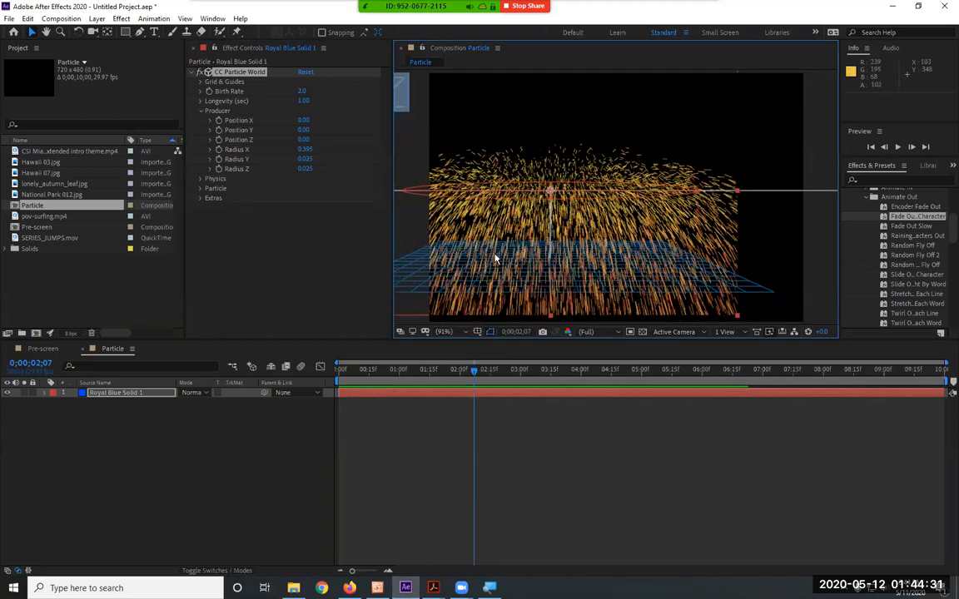
pyautogui.moveTo(425, 266); pyautogui.dragTo(492, 275)
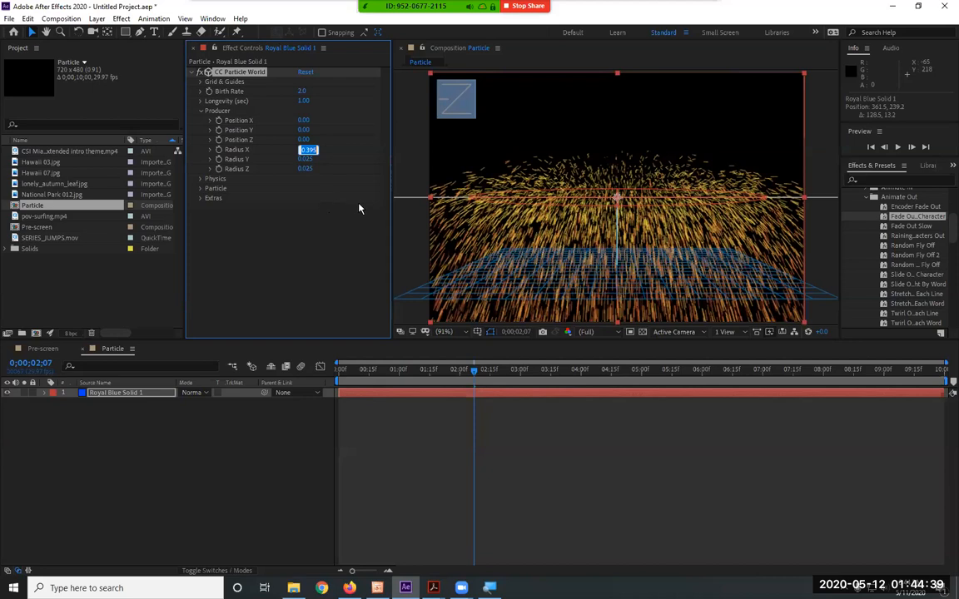
# Preview the particles with Producer Radius X 2, Radius Y 0.445 and Radius Z 0.945, and reset the effect
pyautogui.press('Return')
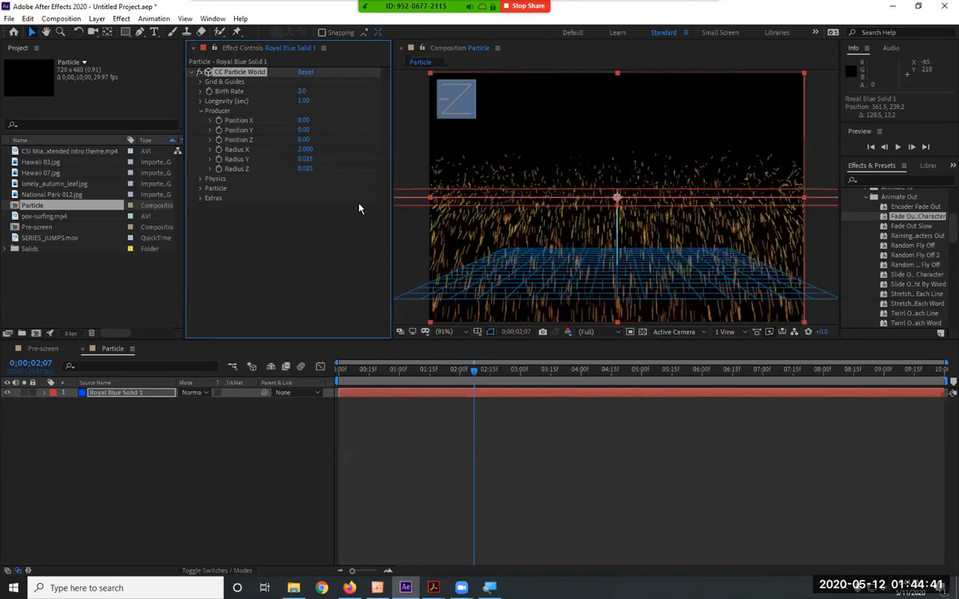
pyautogui.moveTo(306, 158); pyautogui.dragTo(780, 140)
pyautogui.press('space')
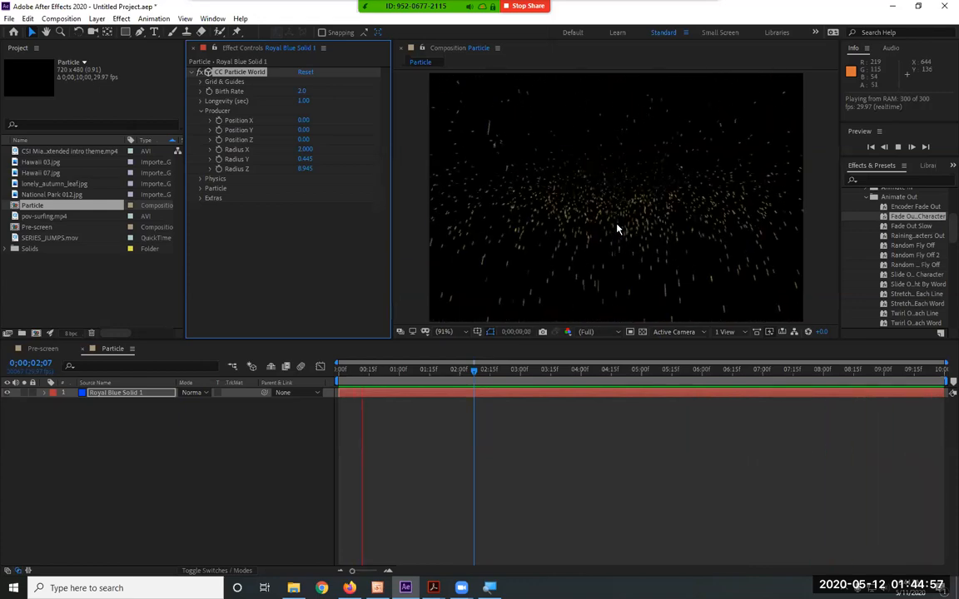
pyautogui.click(305, 73)
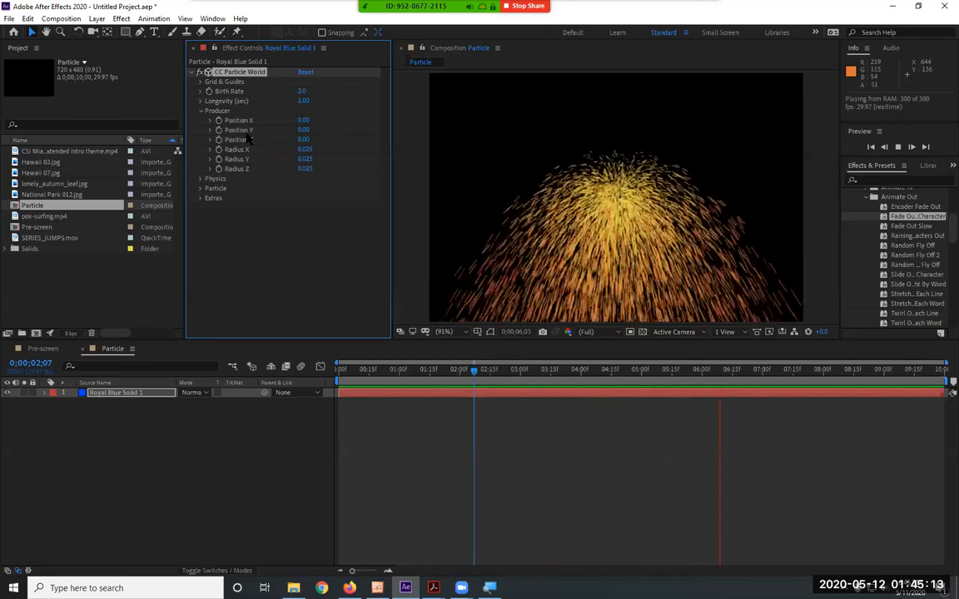
# Collapse Producer, expand Physics, try Velocity values of 4.06 and 2.75, and set Velocity back to 1
pyautogui.click(202, 113)
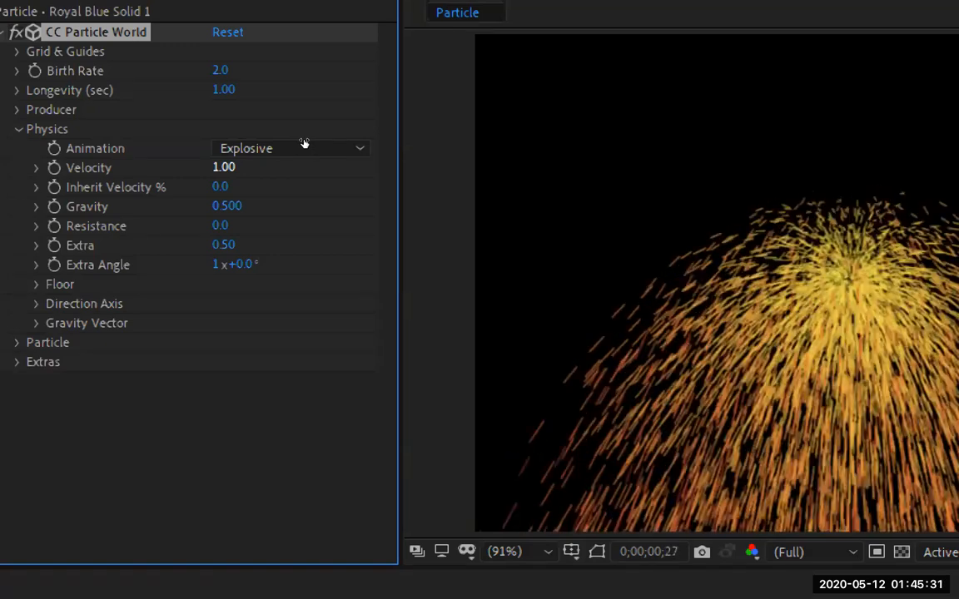
pyautogui.moveTo(359, 135); pyautogui.dragTo(470, 134)
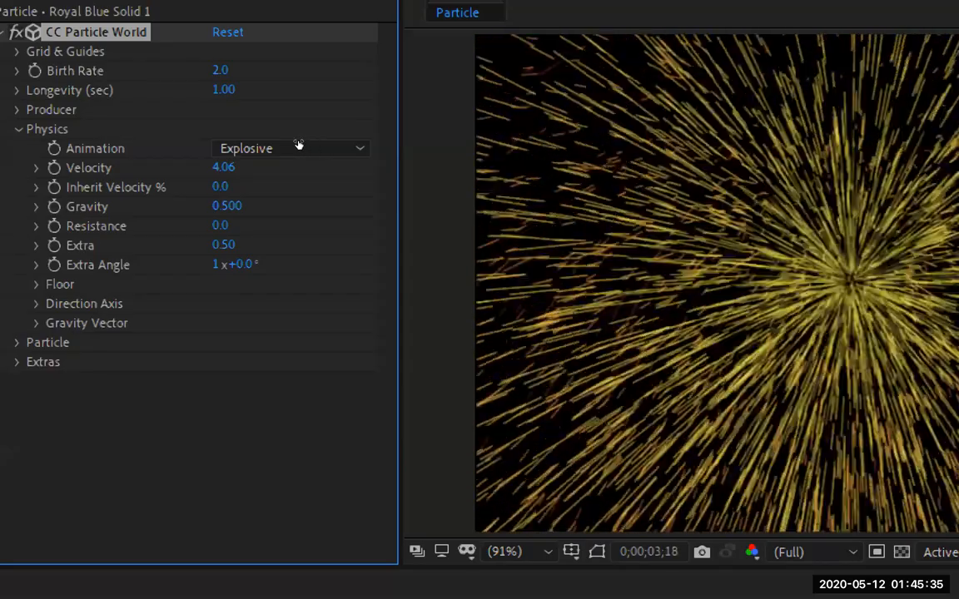
pyautogui.moveTo(301, 145); pyautogui.dragTo(254, 146)
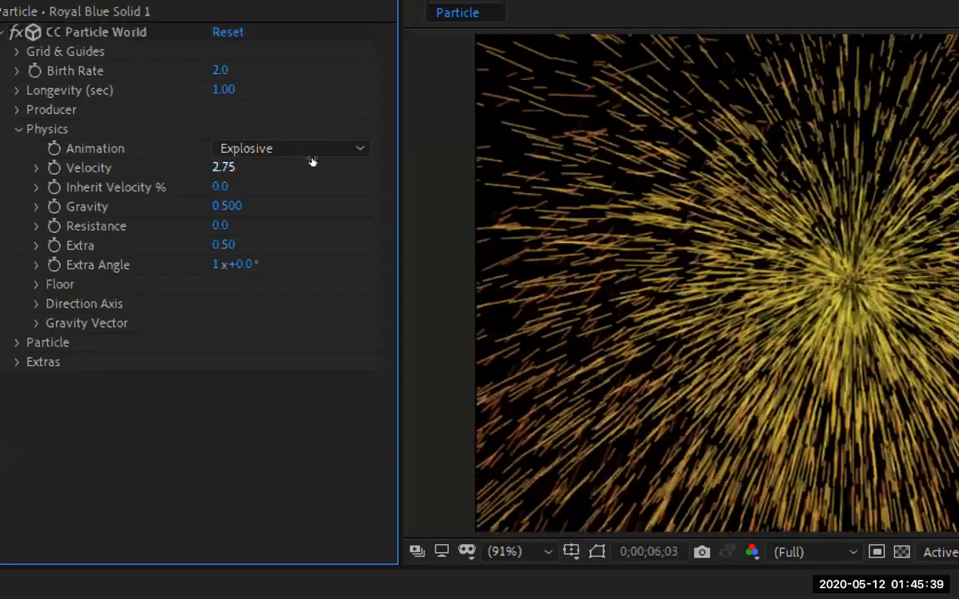
pyautogui.click(226, 169)
pyautogui.write('1')
pyautogui.press('Return')
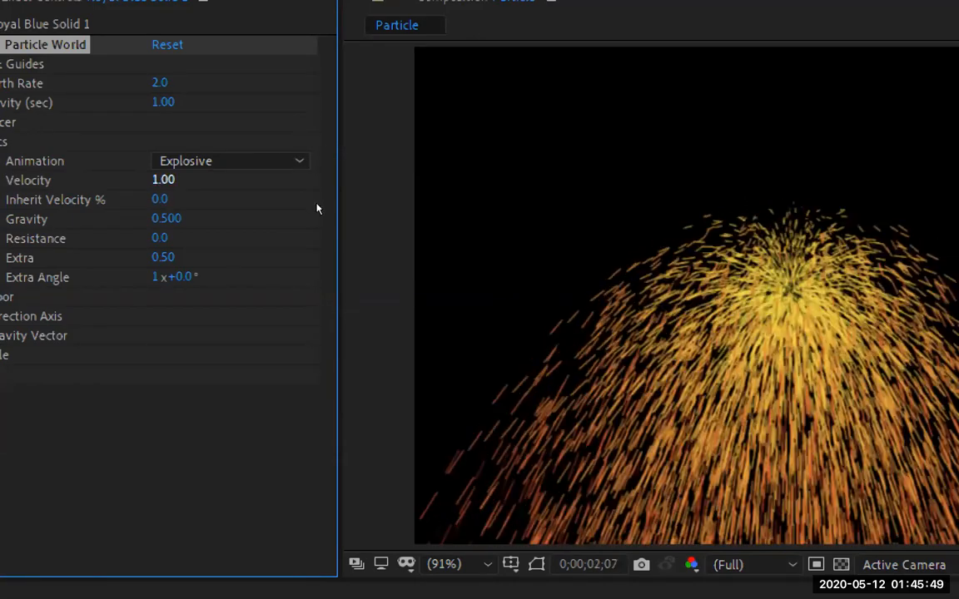
# Try a particle Velocity of 25 in the preview and reset CC Particle World
pyautogui.click(163, 181)
pyautogui.write('25')
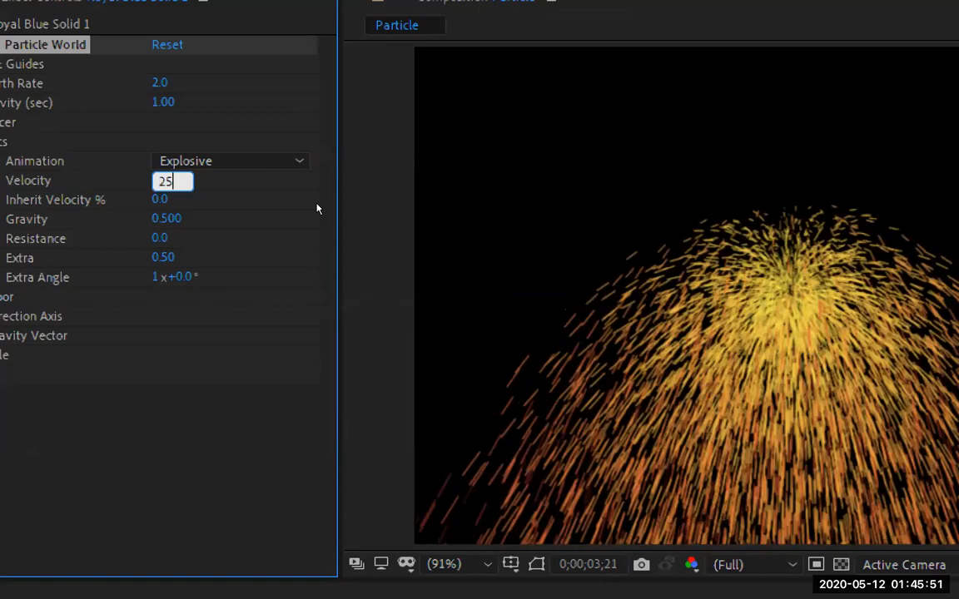
pyautogui.press('Return')
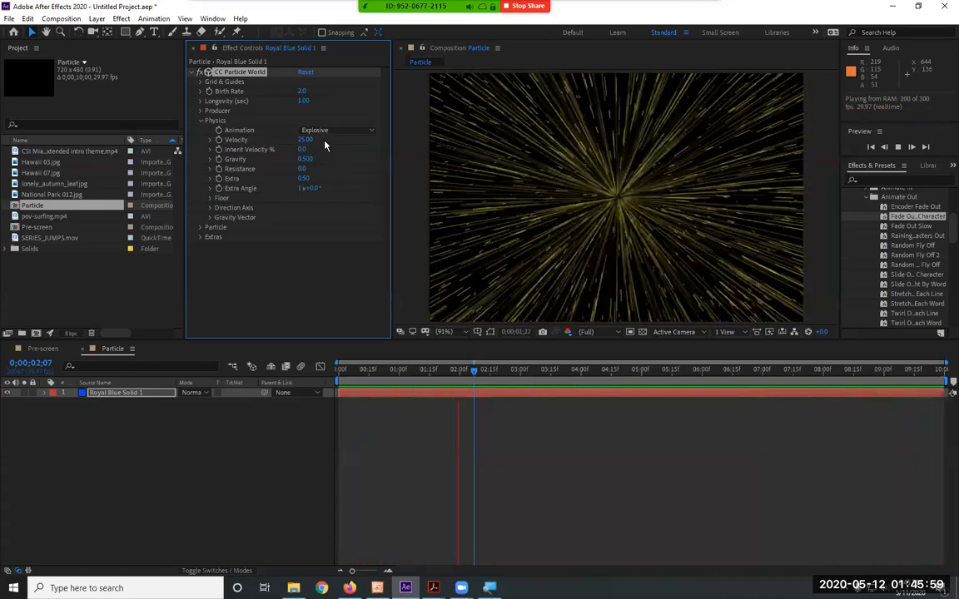
pyautogui.click(305, 73)
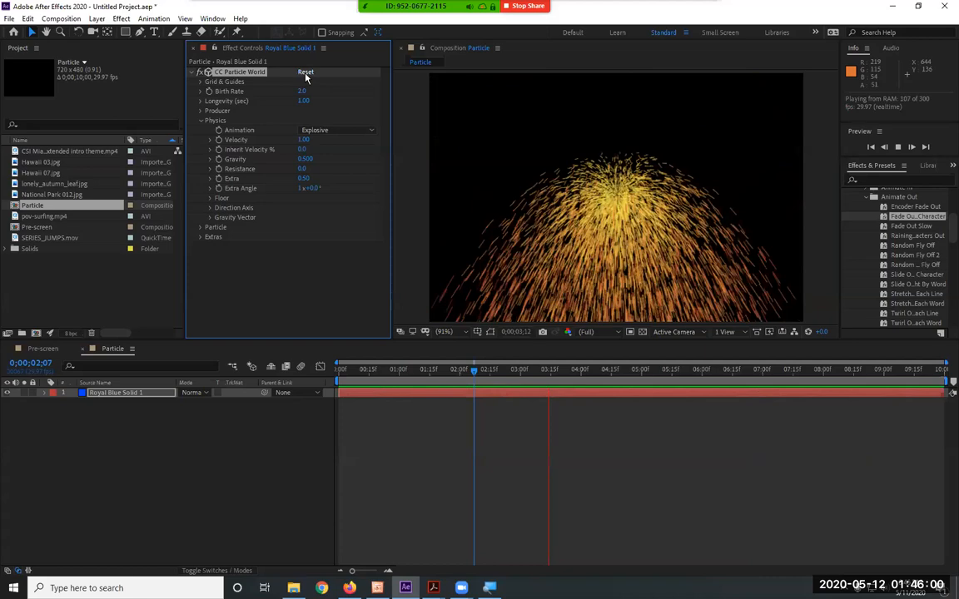
# Try a Physics Gravity of 1 for the particles and change it to -1
pyautogui.click(304, 159)
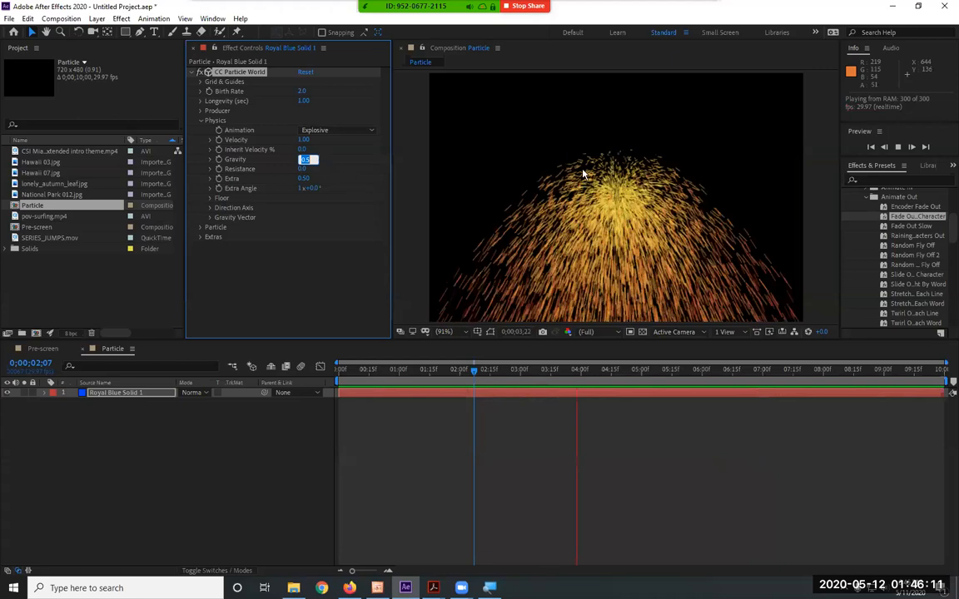
pyautogui.write('1')
pyautogui.press('Return')
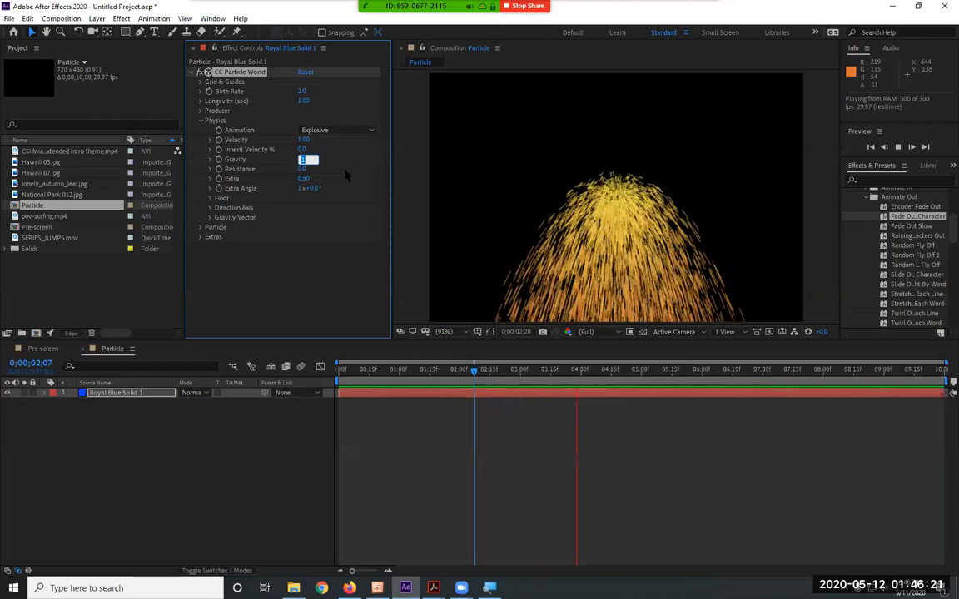
pyautogui.write('-')
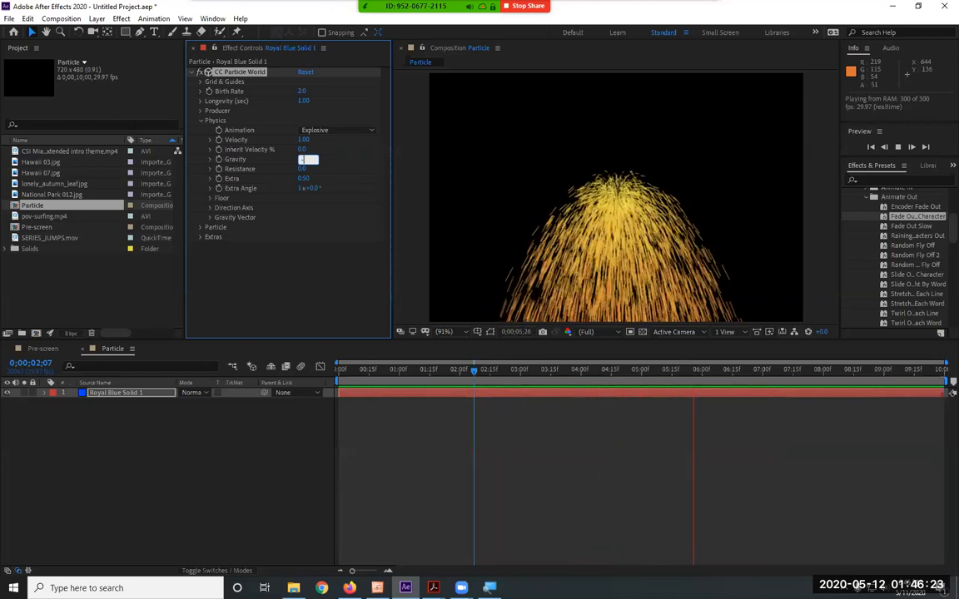
pyautogui.write('1')
pyautogui.press('Return')
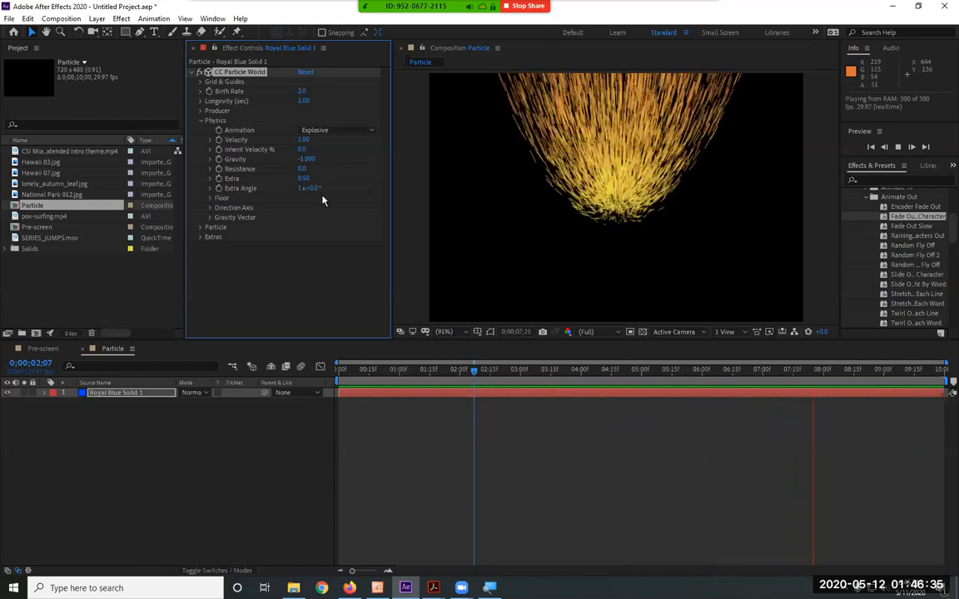
# Try a Physics Gravity of 0 in the preview and reset CC Particle World
pyautogui.write('0')
pyautogui.press('Return')
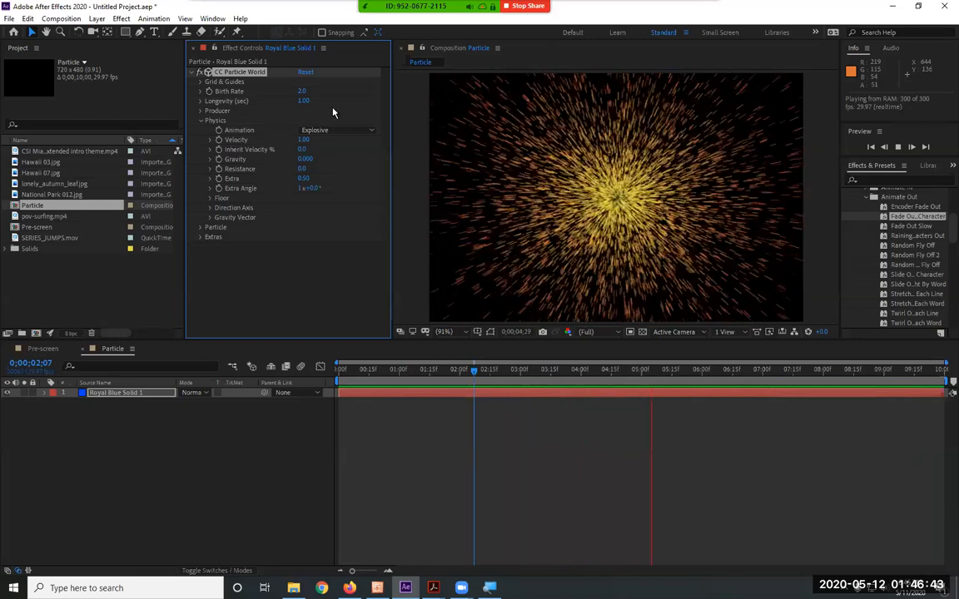
pyautogui.click(302, 74)
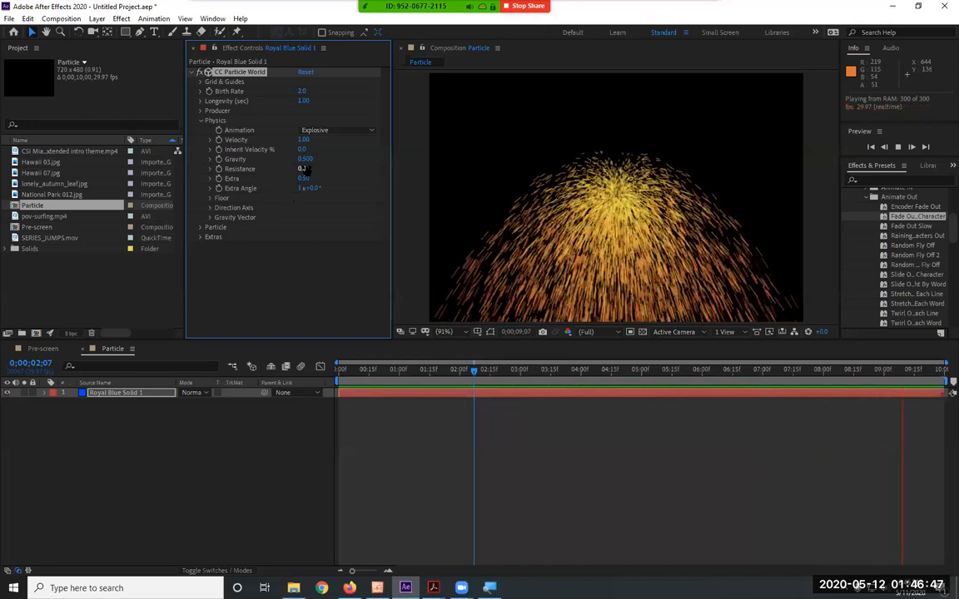
# Try particle Resistance values of 7.3 and 6.4 in the preview and set Resistance back to 0 with Gravity at 0.5
pyautogui.moveTo(303, 169); pyautogui.dragTo(367, 165)
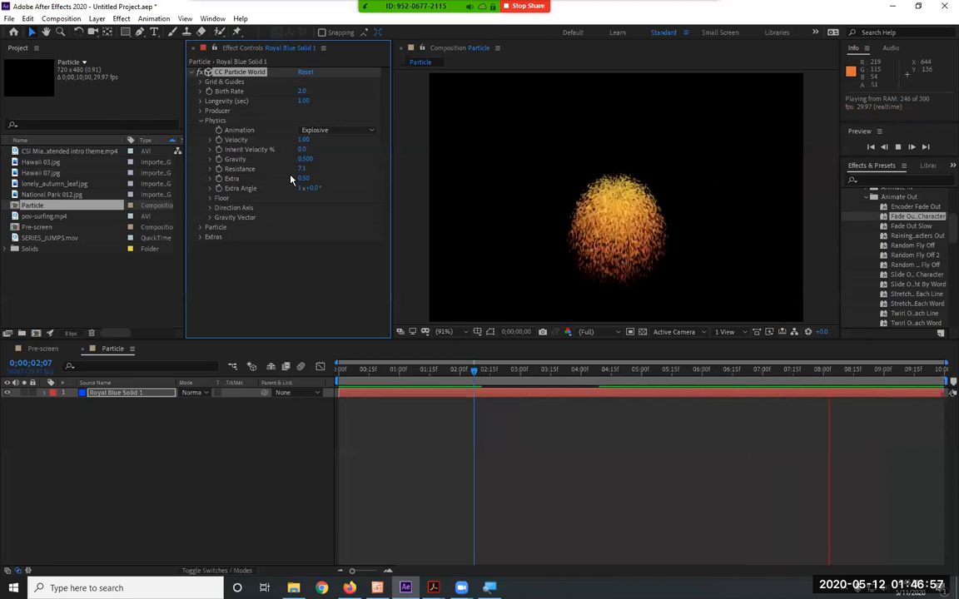
pyautogui.moveTo(303, 168)
pyautogui.mouseDown()
pyautogui.moveTo(286, 167)
pyautogui.moveTo(303, 169)
pyautogui.mouseUp()
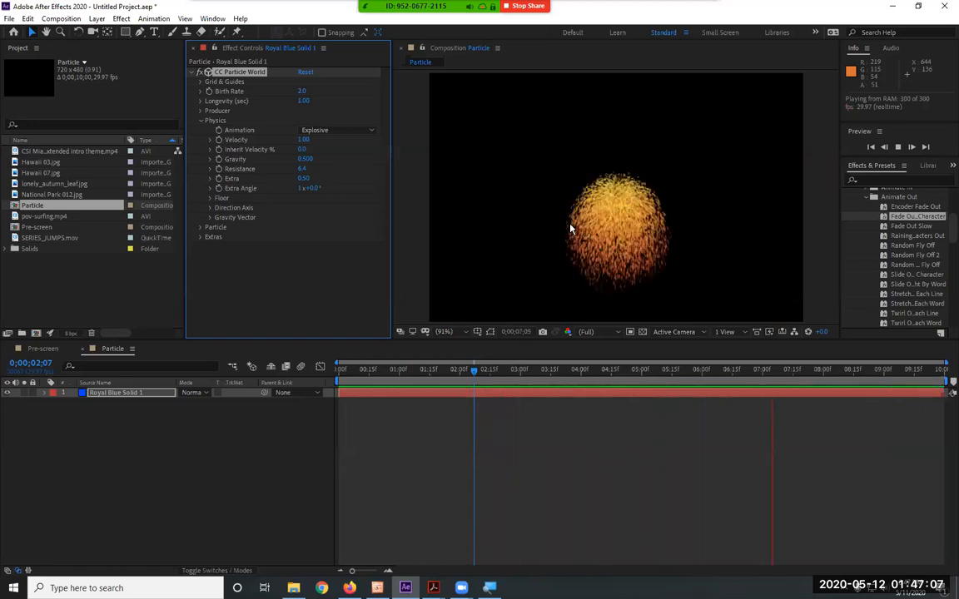
pyautogui.moveTo(304, 159); pyautogui.dragTo(310, 159)
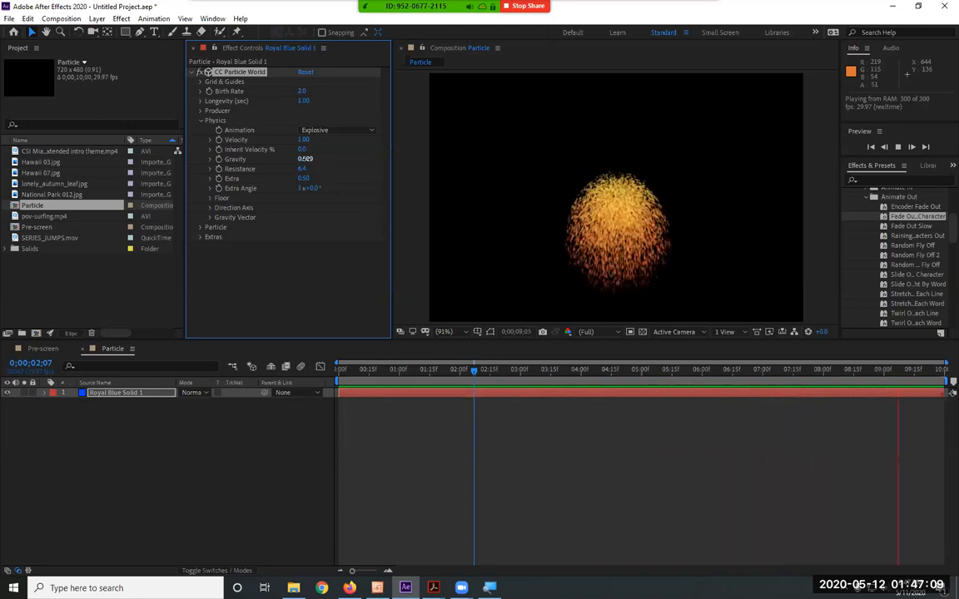
pyautogui.write('0')
pyautogui.press('Return')
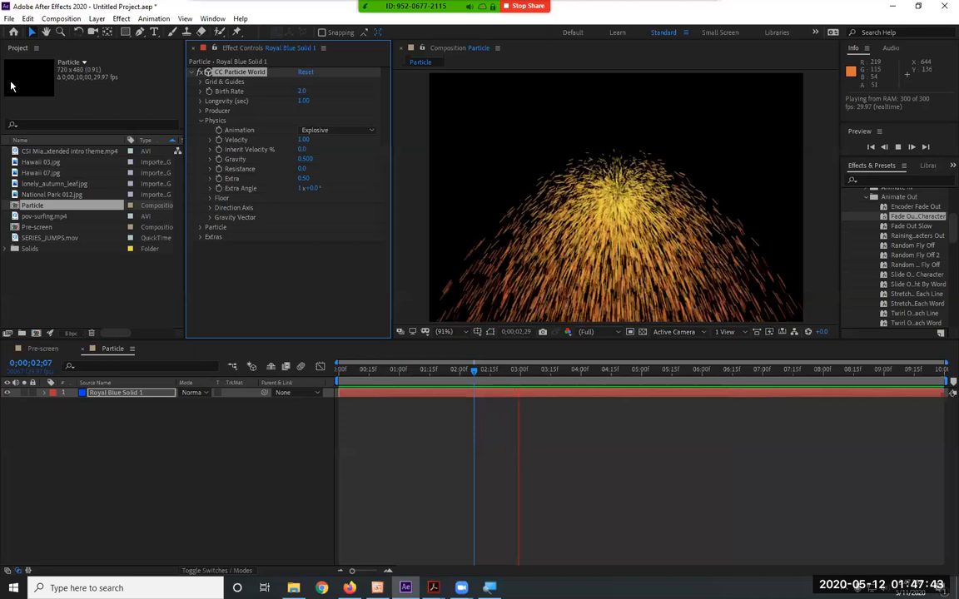
# Collapse Physics, locate CC Particle World among the Simulation effects and by searching the effects library for "part", and clear the search
pyautogui.click(202, 122)
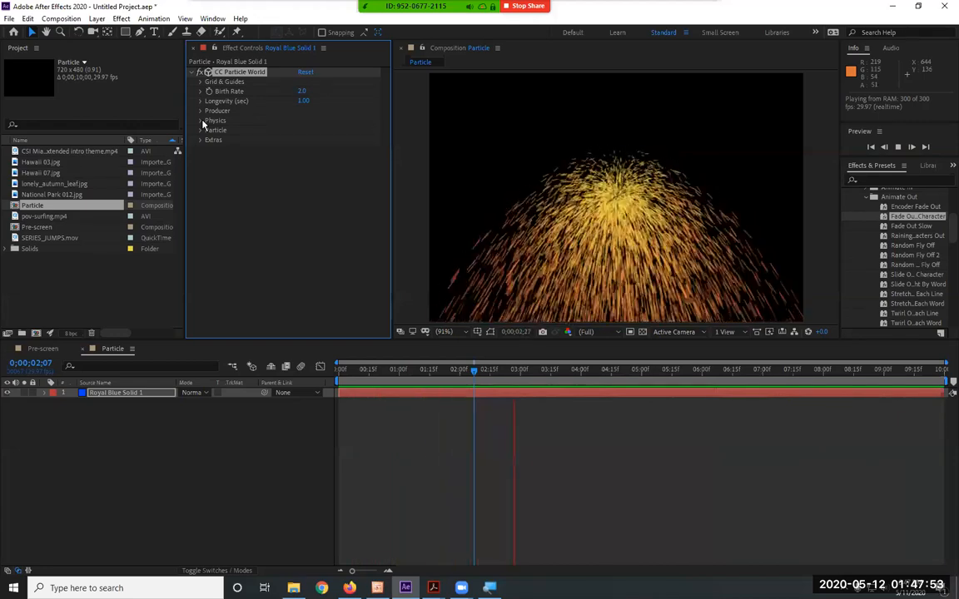
pyautogui.click(121, 18)
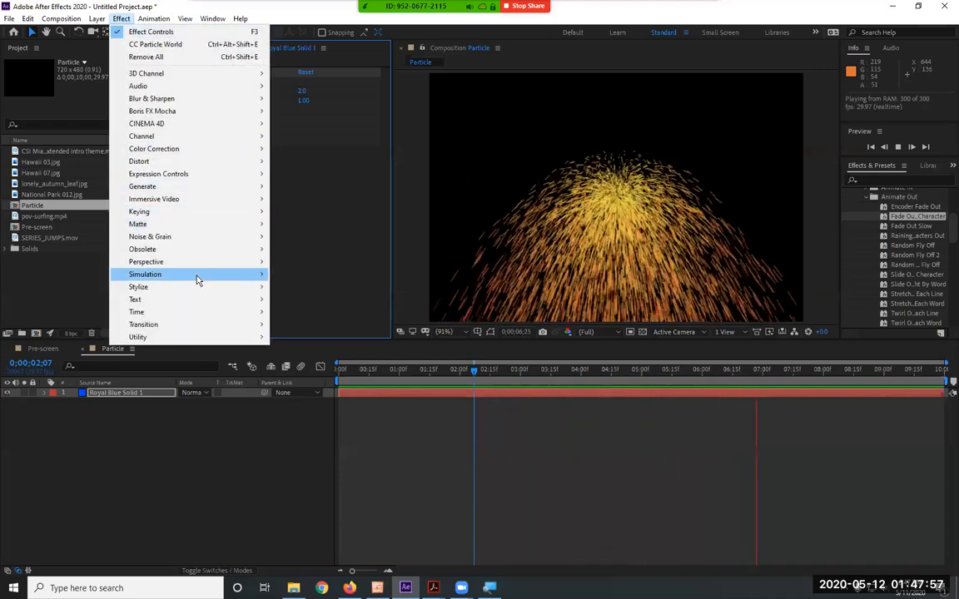
pyautogui.moveTo(197, 279)
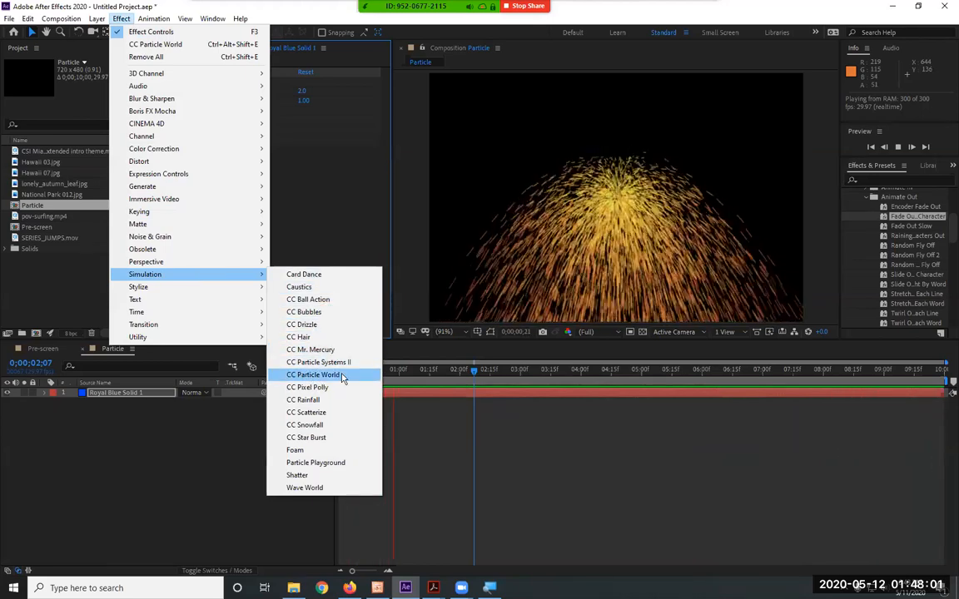
pyautogui.click(881, 180)
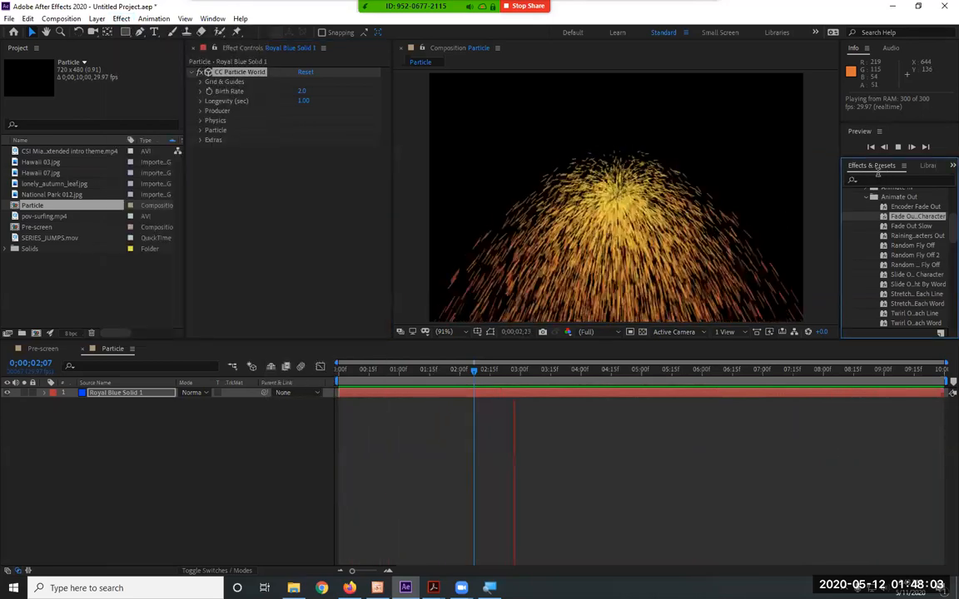
pyautogui.click(886, 182)
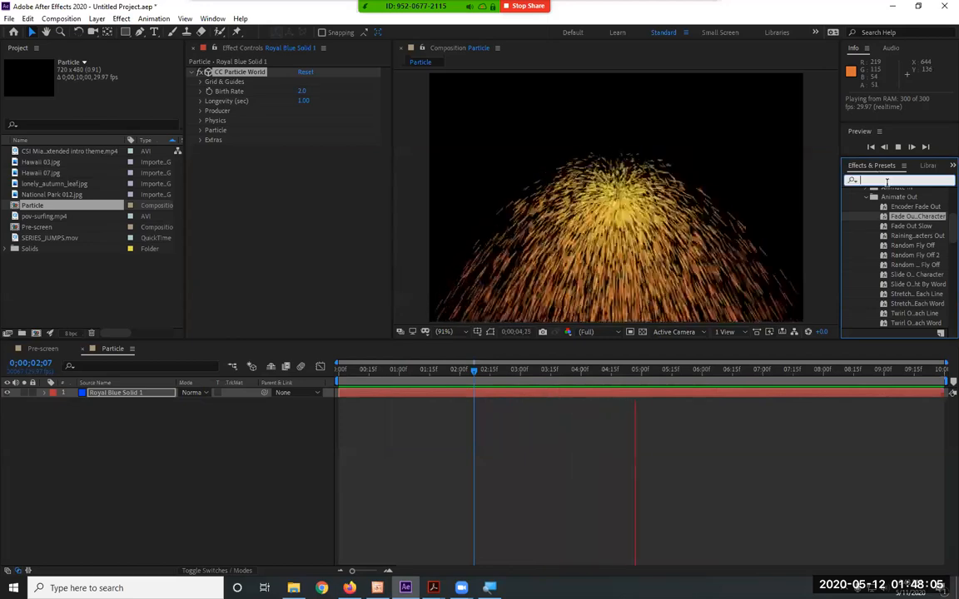
pyautogui.write('part')
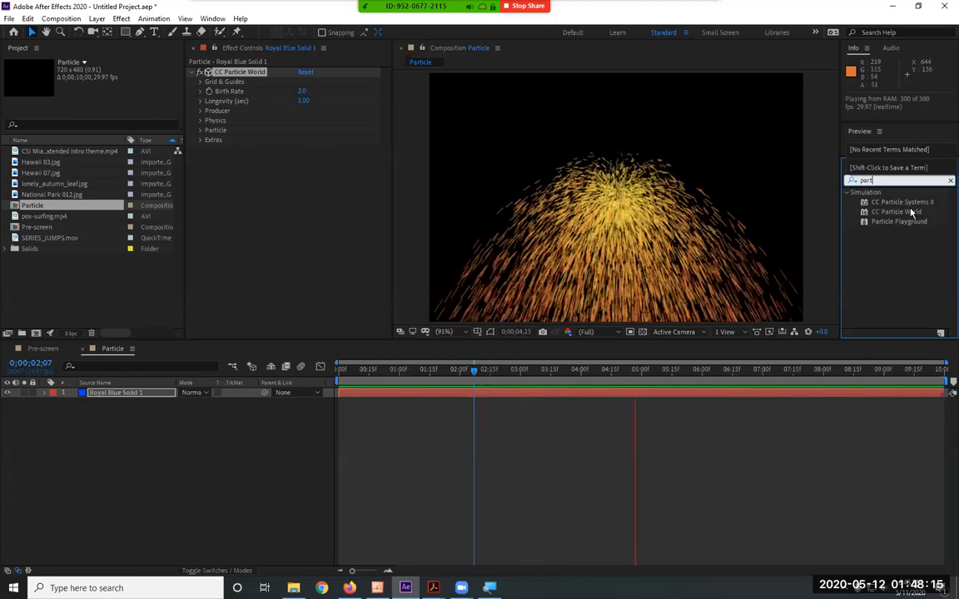
pyautogui.moveTo(883, 180); pyautogui.dragTo(825, 179)
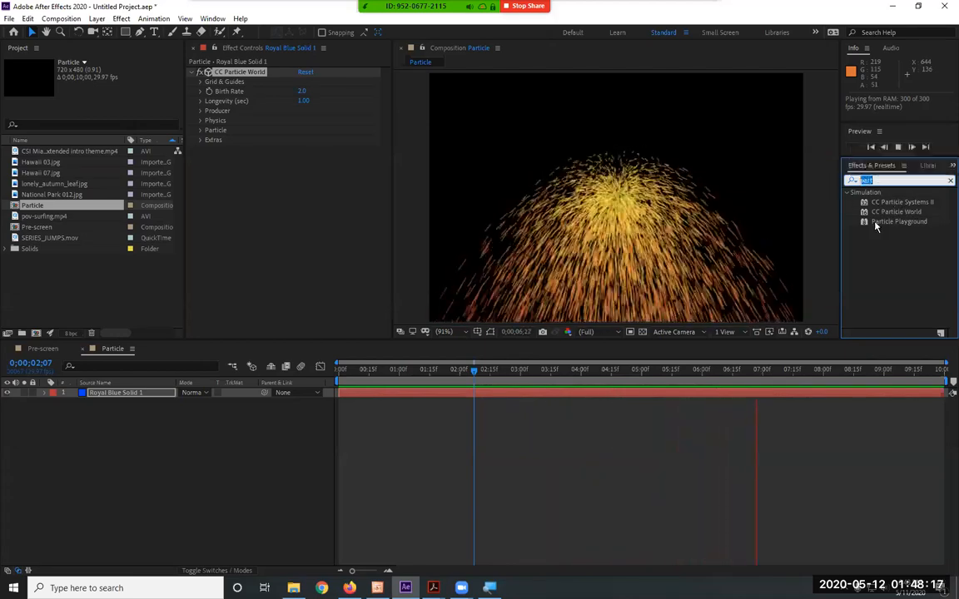
pyautogui.press('BackSpace')
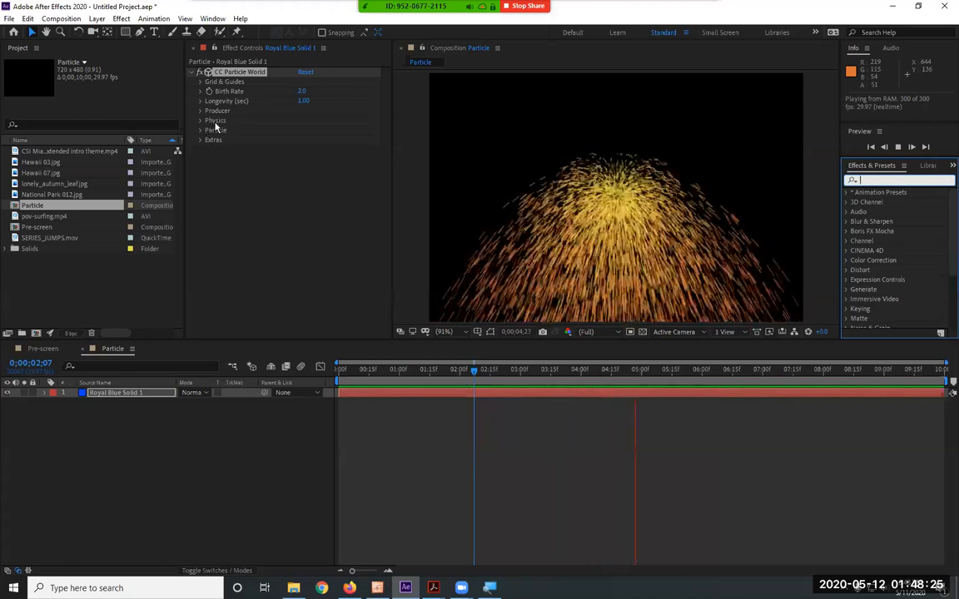
# Expand the Particle settings of CC Particle World and set the Particle Type to Star
pyautogui.click(214, 128)
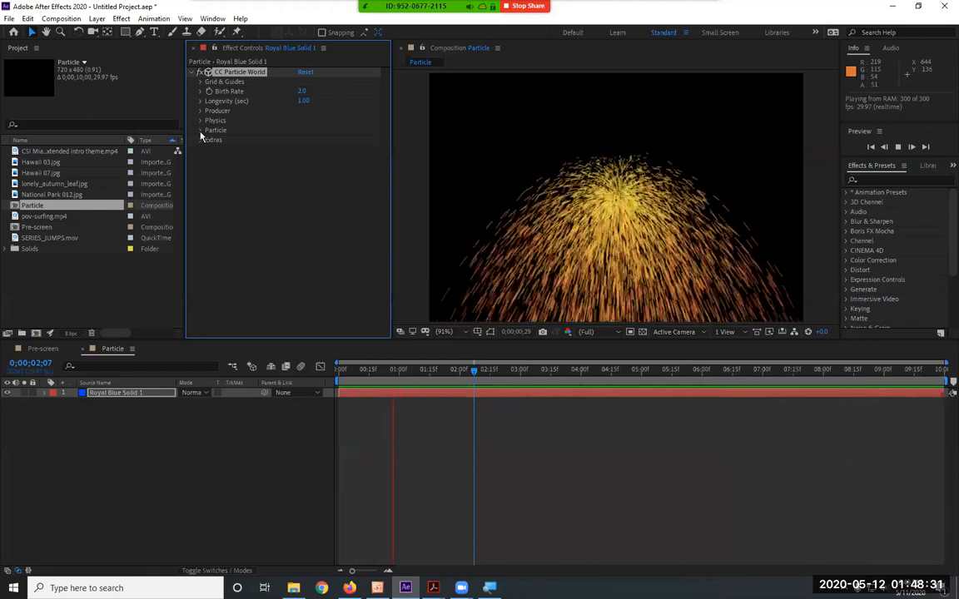
pyautogui.click(200, 130)
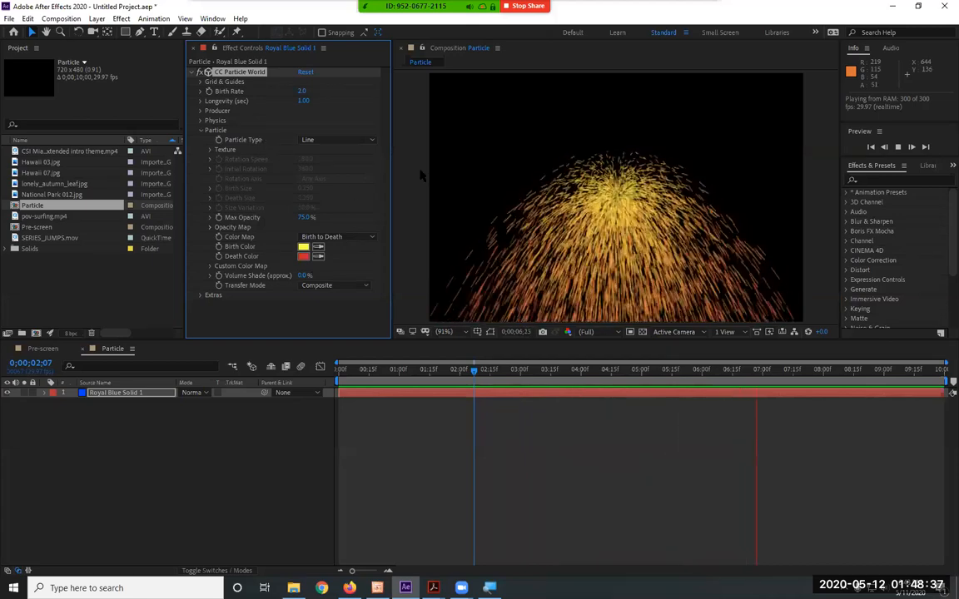
pyautogui.click(333, 142)
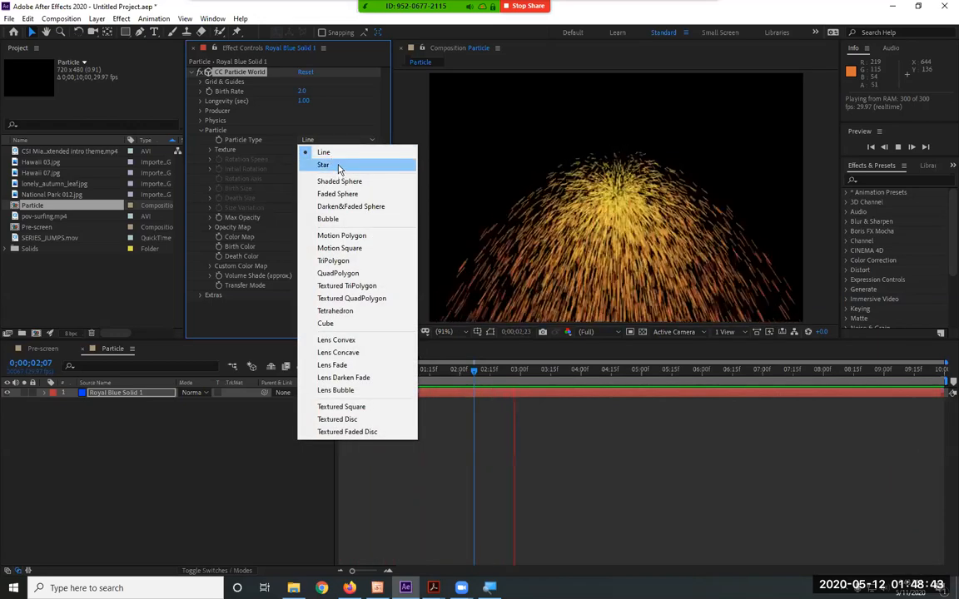
pyautogui.click(339, 166)
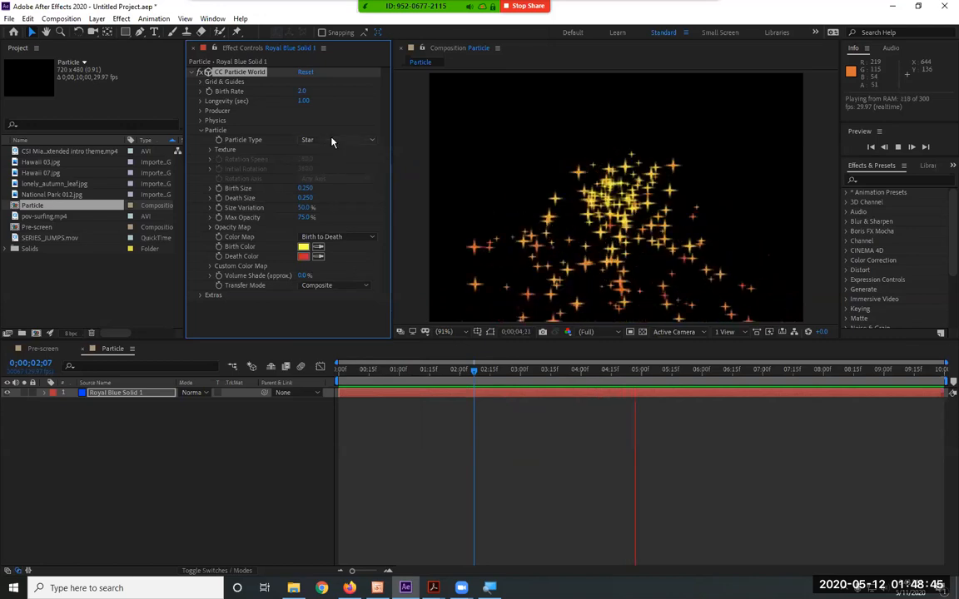
# Preview the Shaded Sphere, Faded Sphere, Darken&Faded Sphere and Bubble particle types in turn
pyautogui.click(331, 142)
pyautogui.click(346, 182)
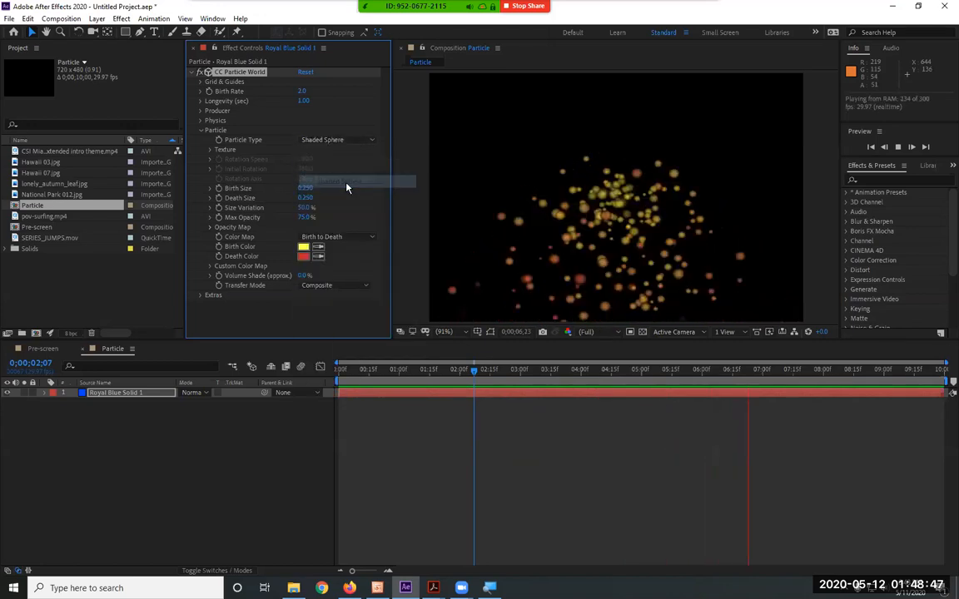
pyautogui.click(333, 141)
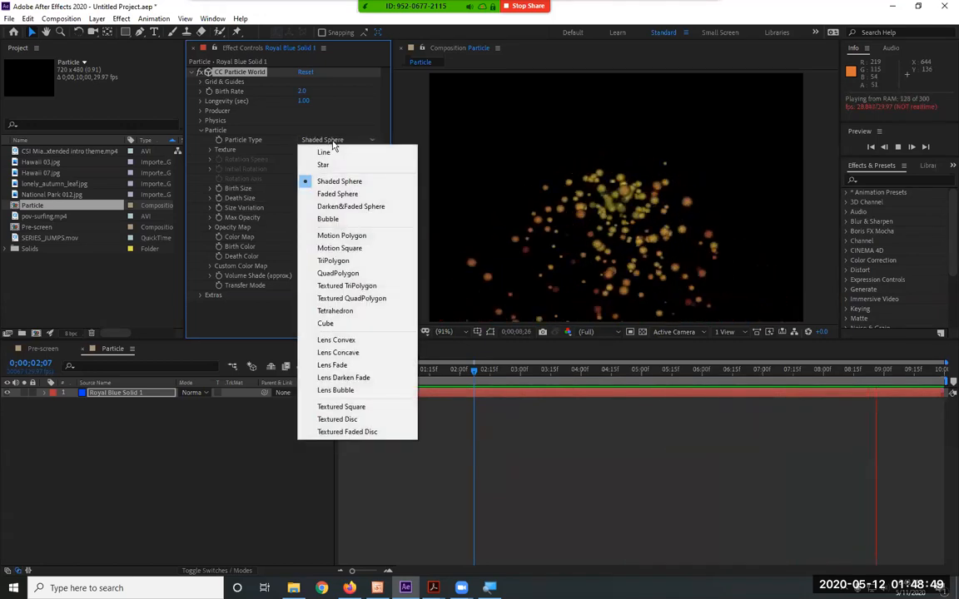
pyautogui.click(341, 194)
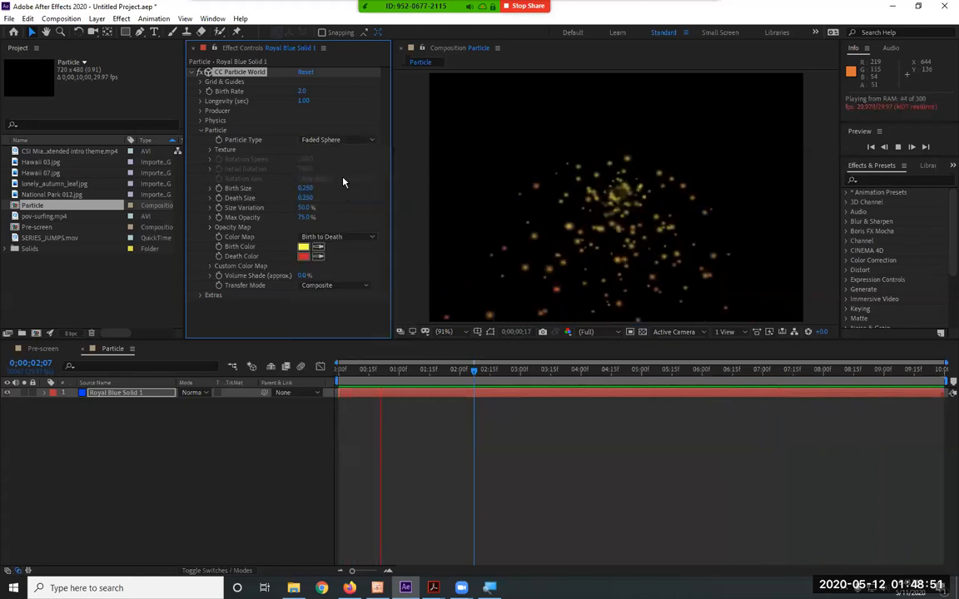
pyautogui.click(336, 141)
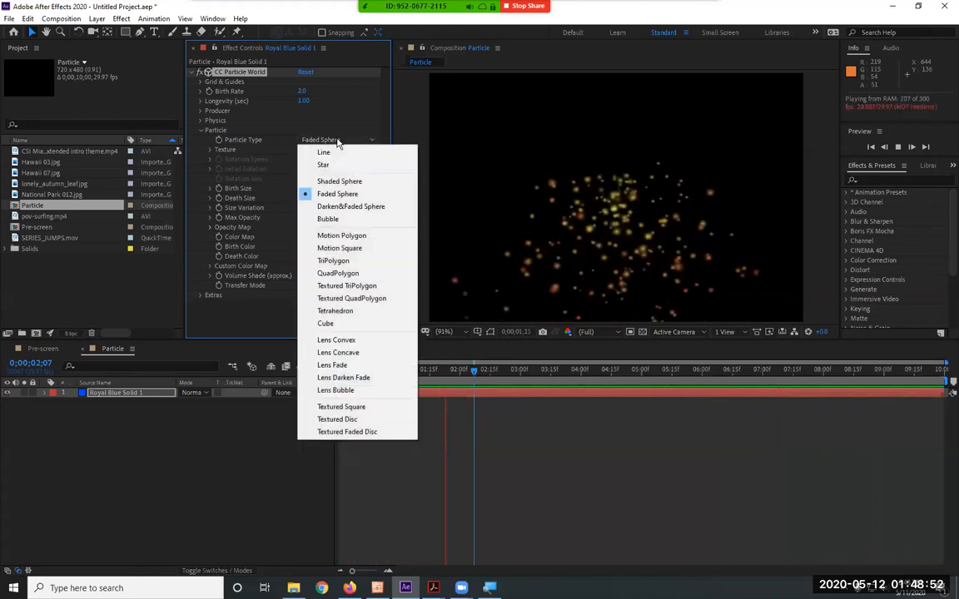
pyautogui.click(376, 207)
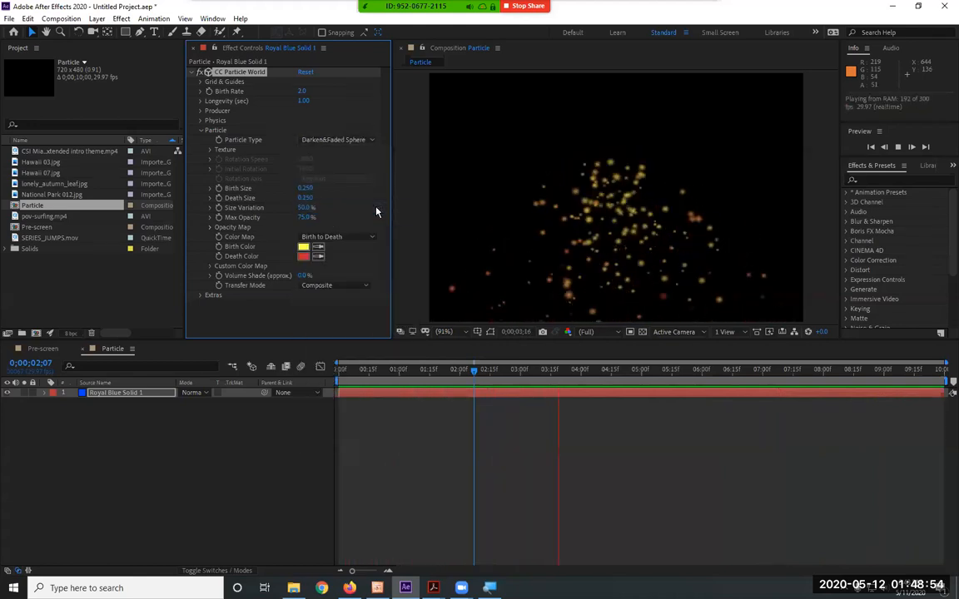
pyautogui.click(342, 143)
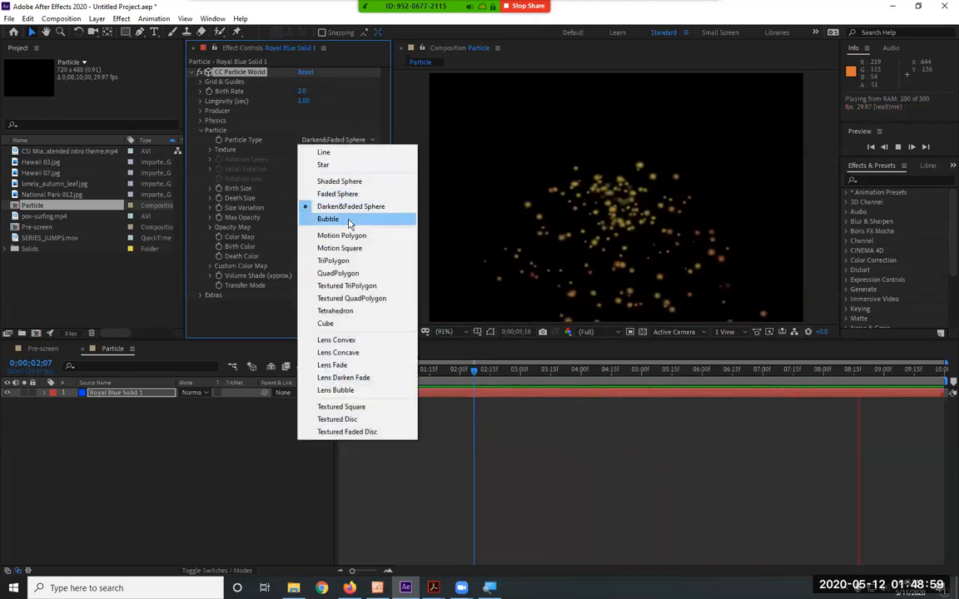
pyautogui.click(350, 220)
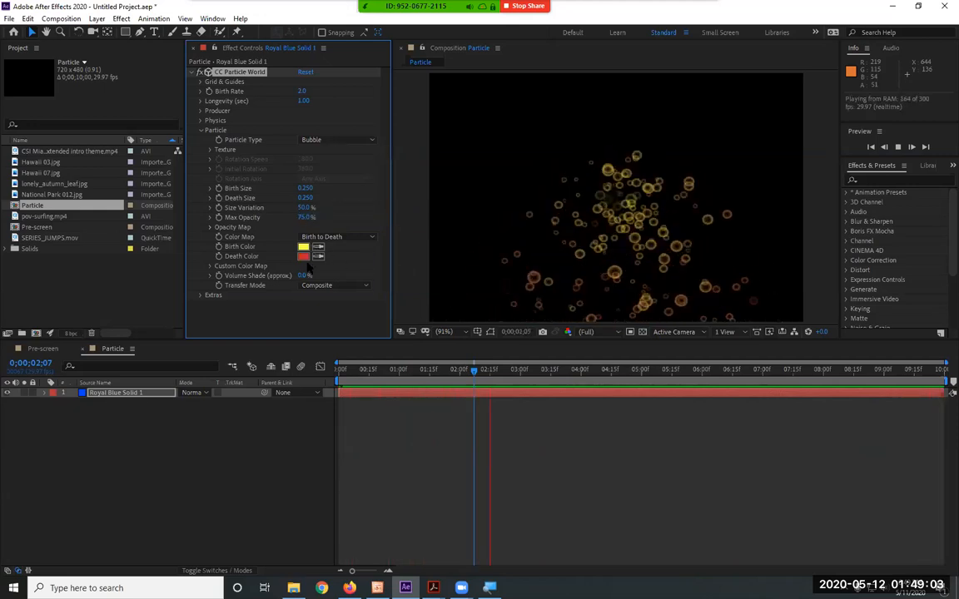
# Preview the particles as Motion Polygon, Motion Square and Cube types
pyautogui.click(341, 140)
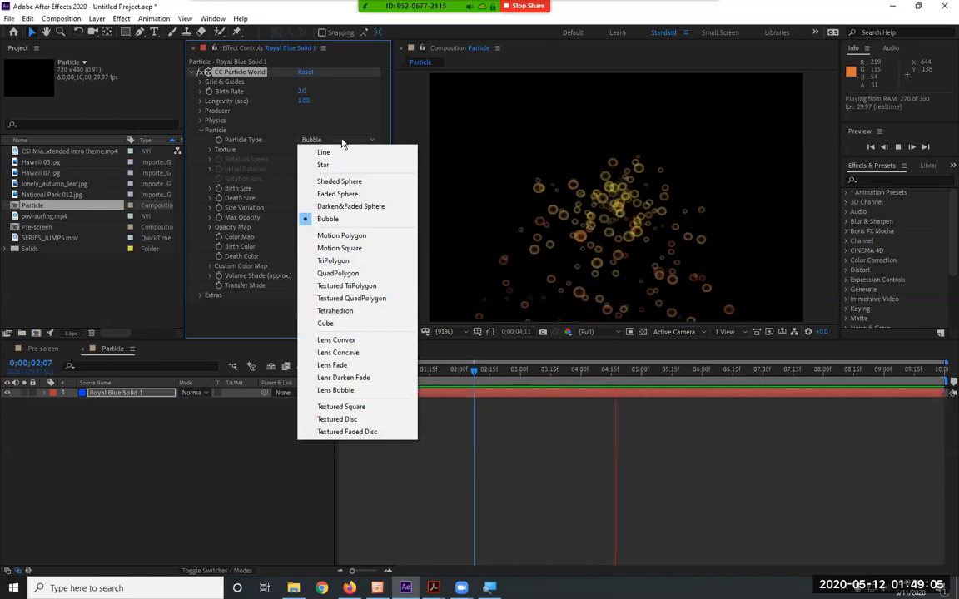
pyautogui.click(343, 235)
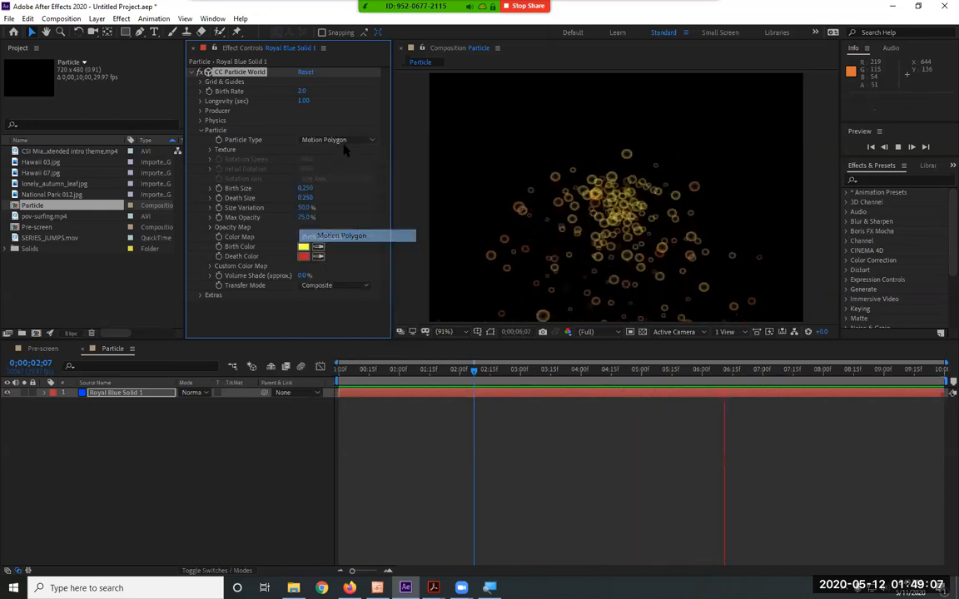
pyautogui.click(342, 139)
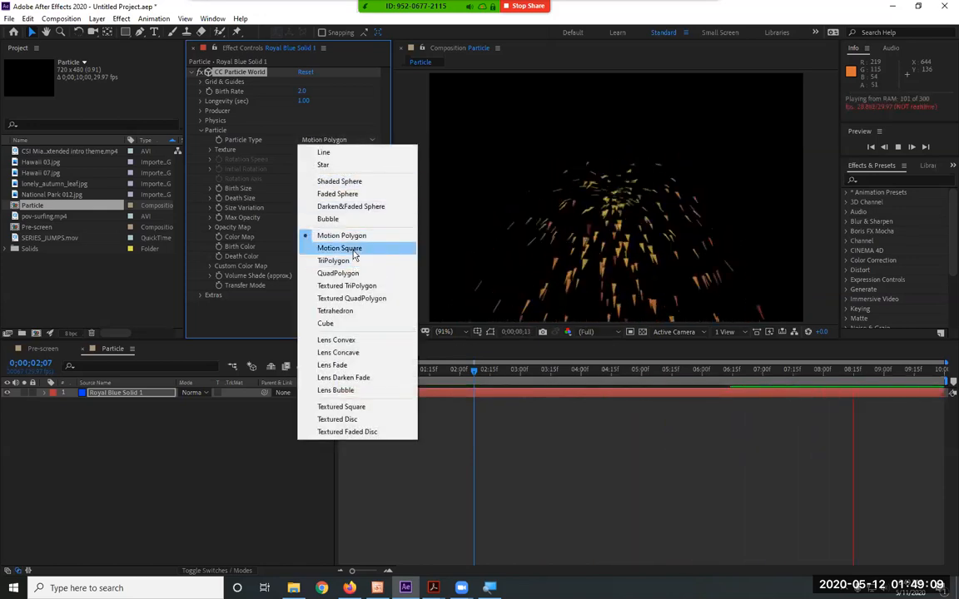
pyautogui.click(353, 250)
pyautogui.click(345, 142)
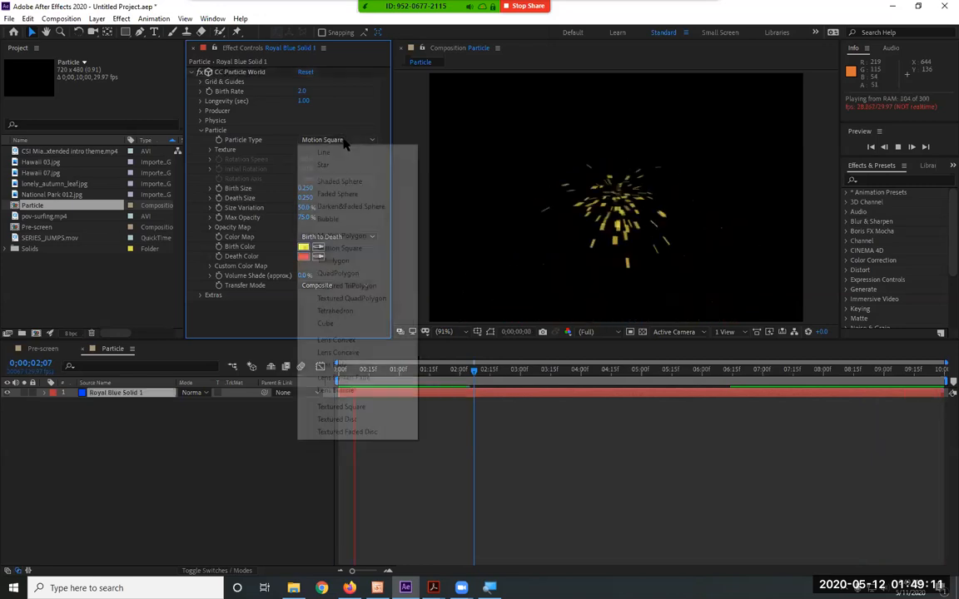
pyautogui.click(351, 325)
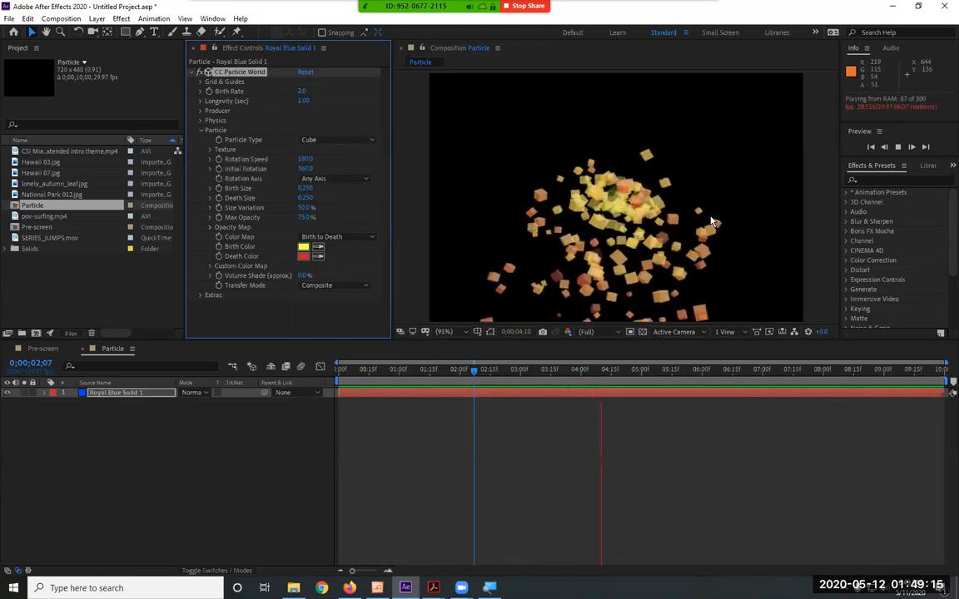
# Try the Lens Convex and Lens Fade types, set Particle Type to Lens Bubble, and show the composition's transparency grid
pyautogui.click(334, 139)
pyautogui.click(379, 347)
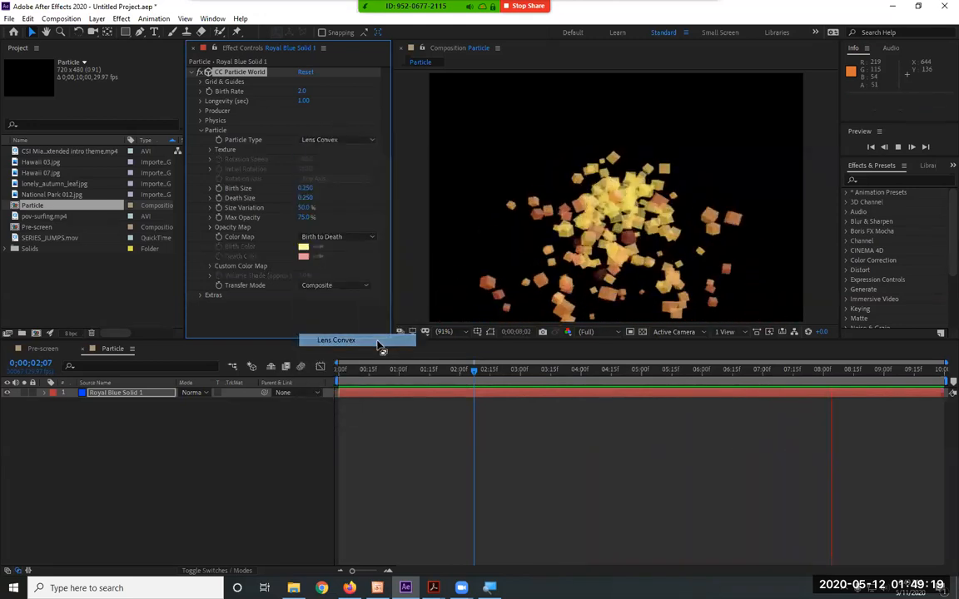
pyautogui.click(337, 140)
pyautogui.click(336, 364)
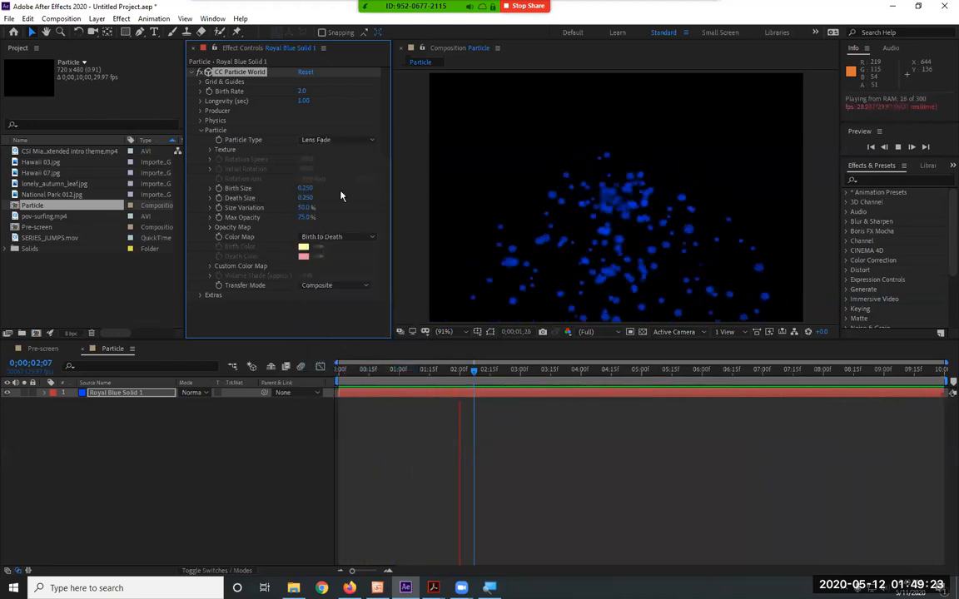
pyautogui.click(343, 141)
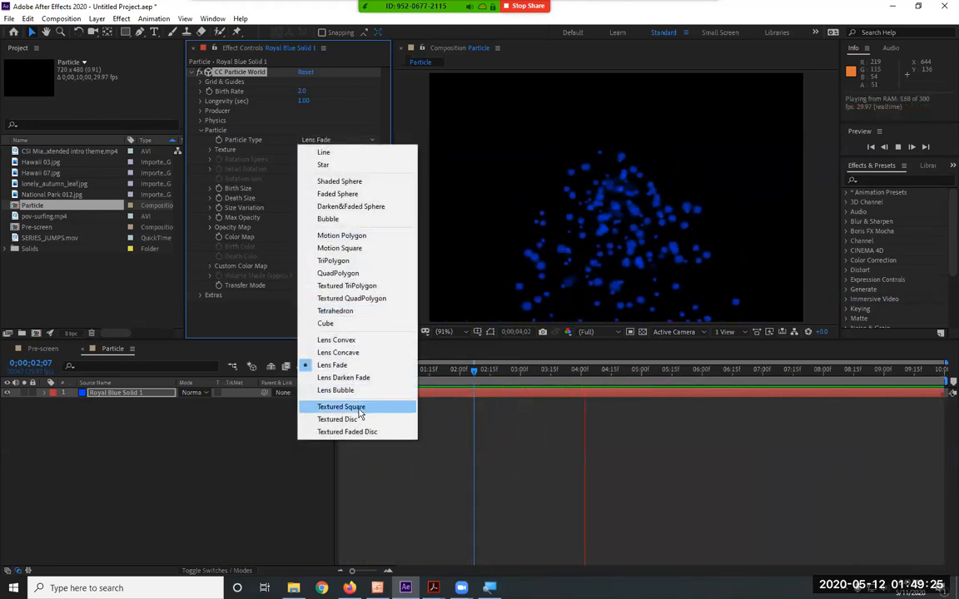
pyautogui.click(348, 390)
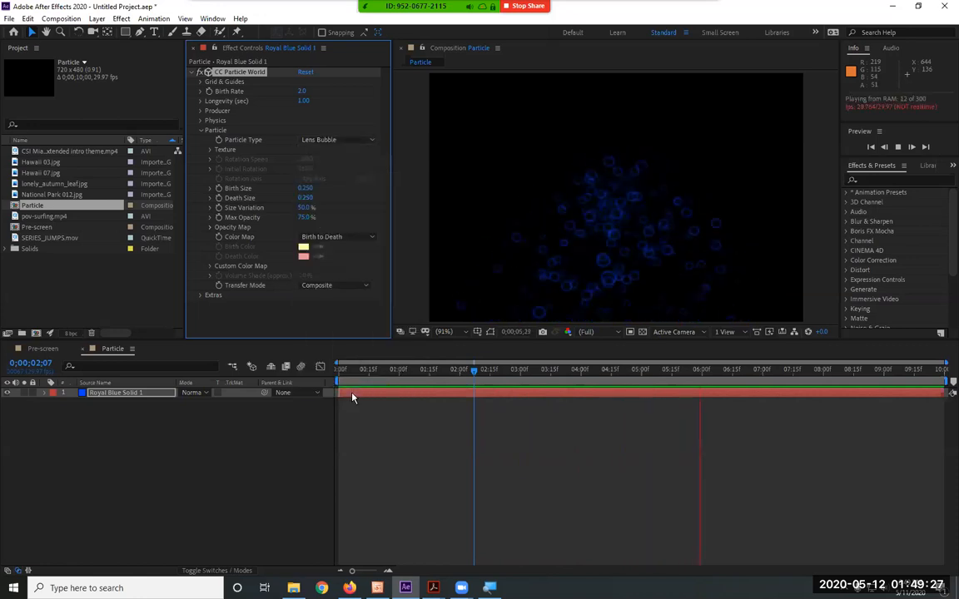
pyautogui.click(642, 332)
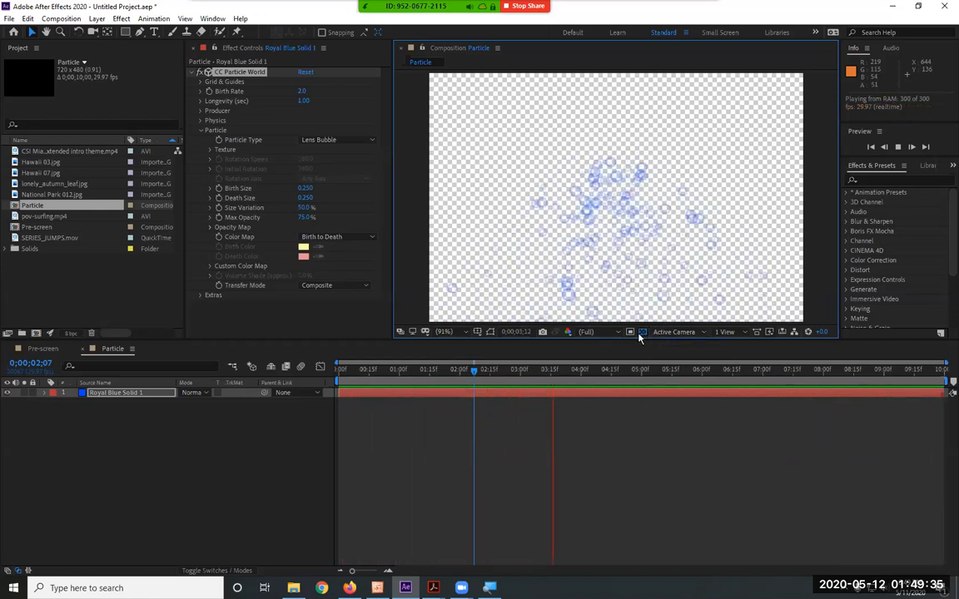
# Preview the Textured Square particle type, set Particle Type to Bubble, and turn off the composition's transparency grid
pyautogui.click(335, 139)
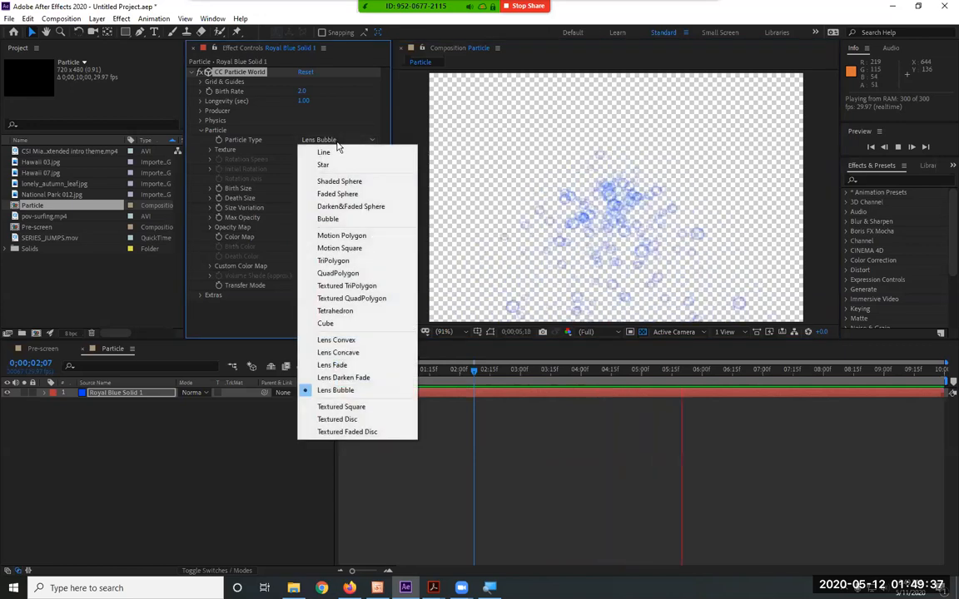
pyautogui.click(362, 408)
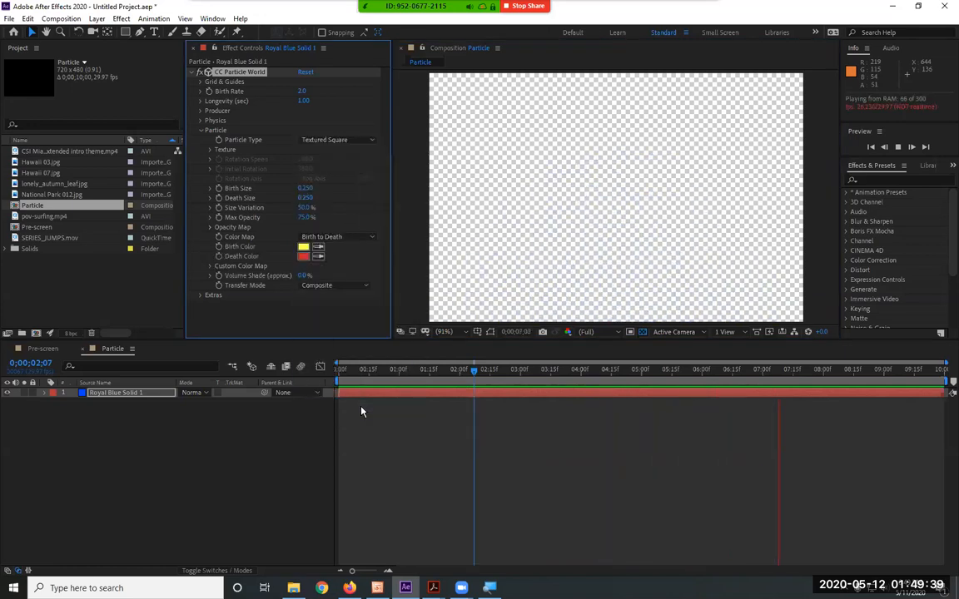
pyautogui.click(337, 142)
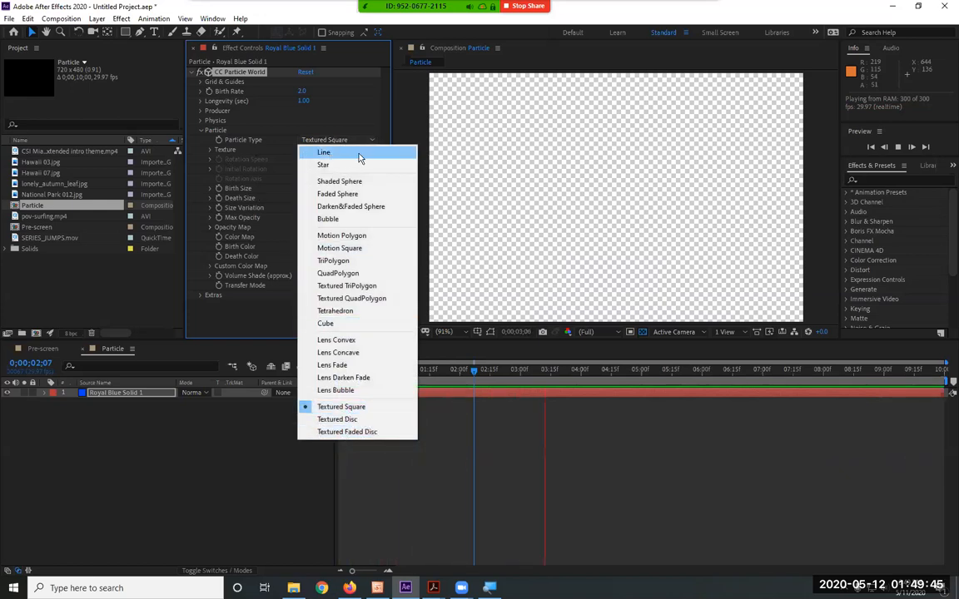
pyautogui.click(352, 221)
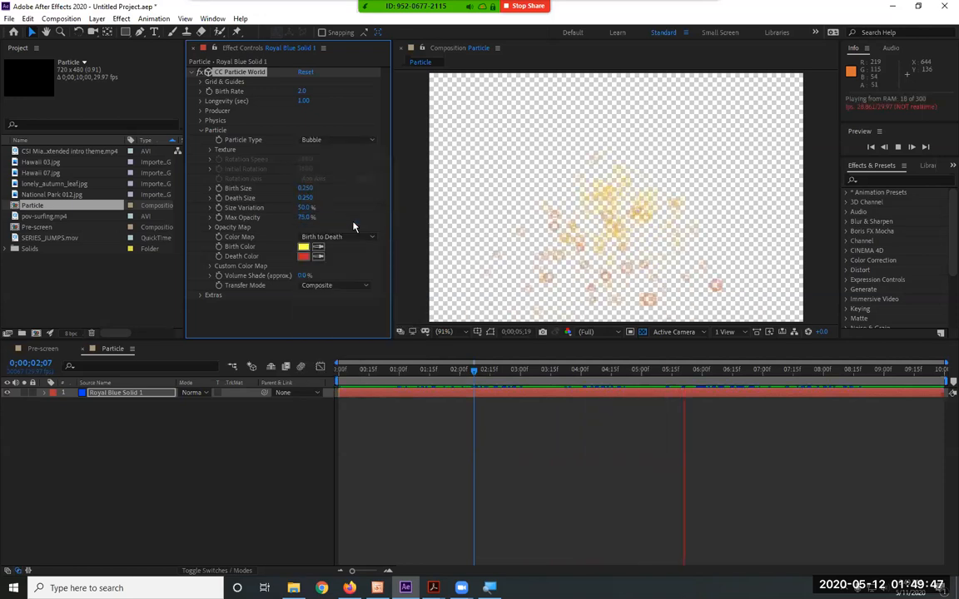
pyautogui.click(641, 331)
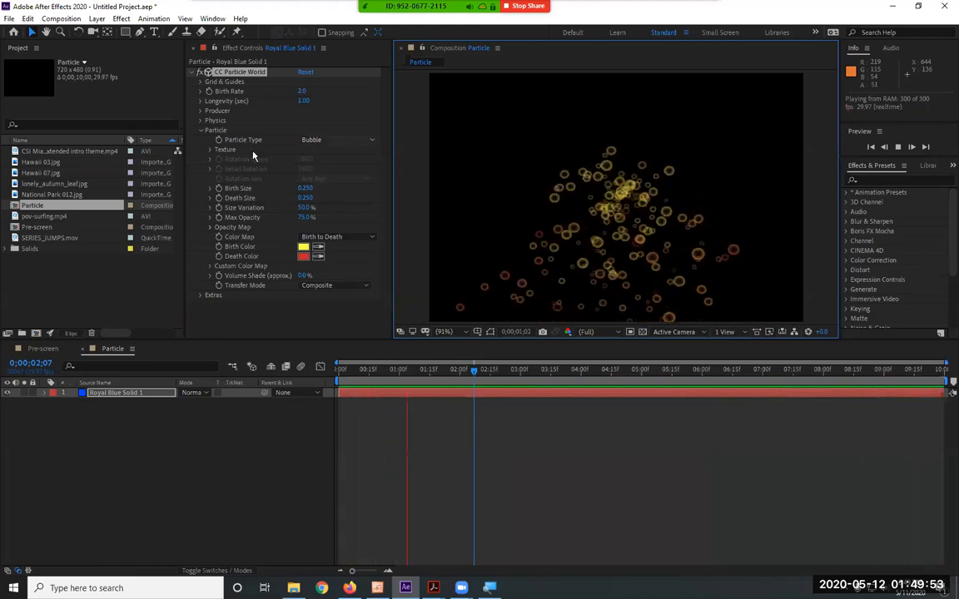
# Try the Textured Square type with the Texture settings expanded, then set Particle Type to Star and collapse Texture
pyautogui.click(211, 152)
pyautogui.click(325, 140)
pyautogui.click(385, 405)
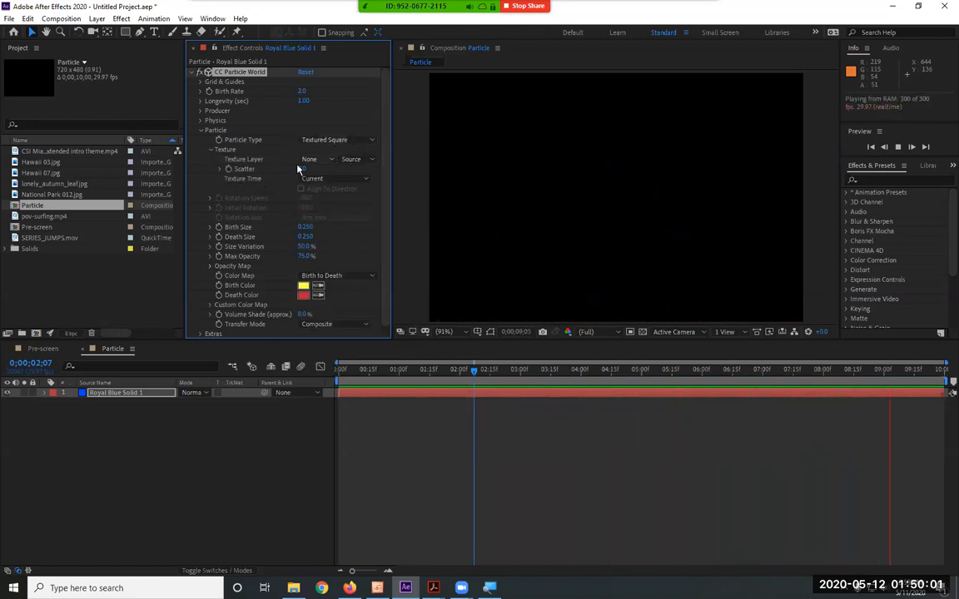
pyautogui.click(346, 142)
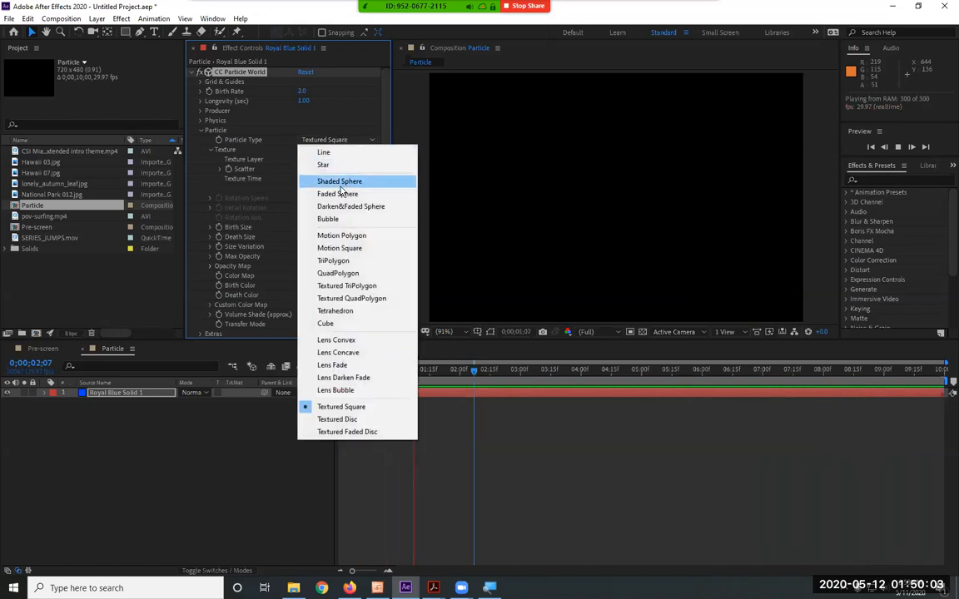
pyautogui.click(341, 167)
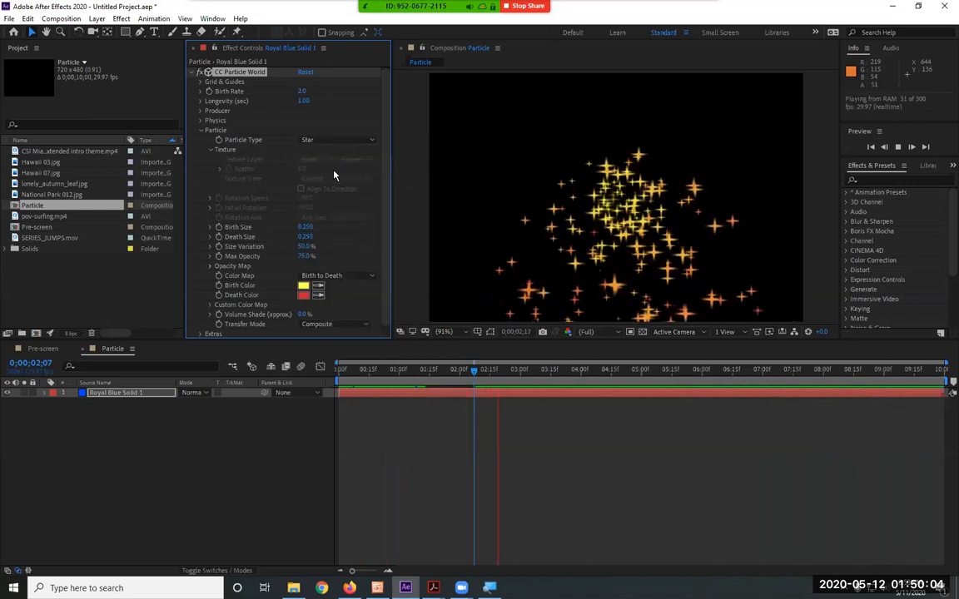
pyautogui.click(211, 151)
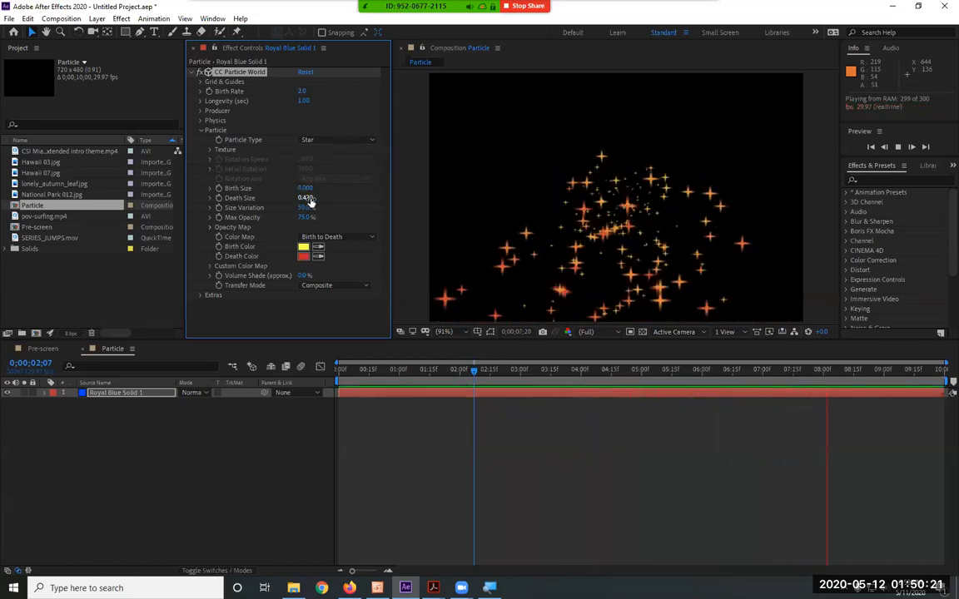
# Change the particles' Birth Color to a saturated blue, 2A00FF
pyautogui.click(303, 247)
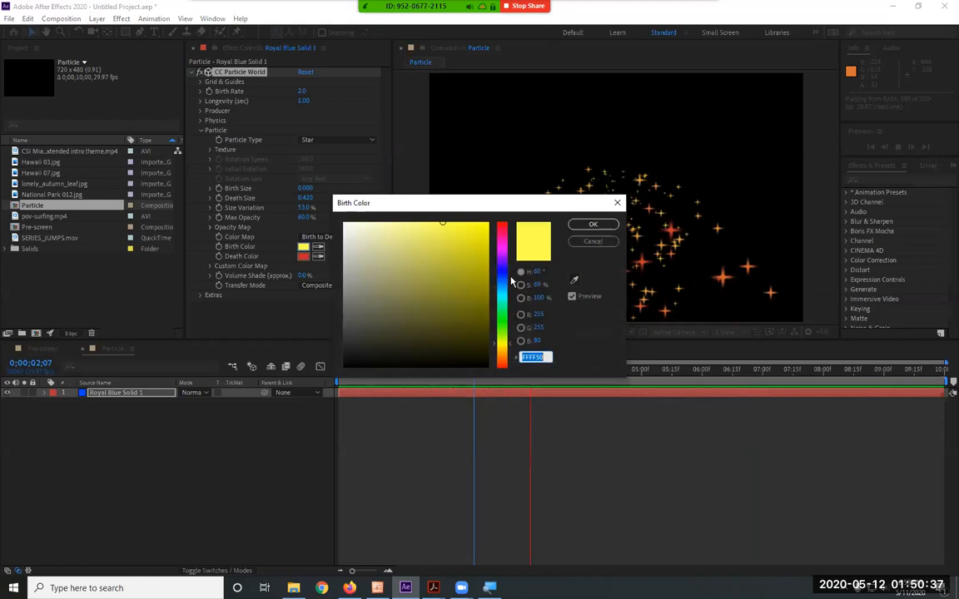
pyautogui.click(503, 275)
pyautogui.click(502, 268)
pyautogui.moveTo(473, 223); pyautogui.dragTo(513, 217)
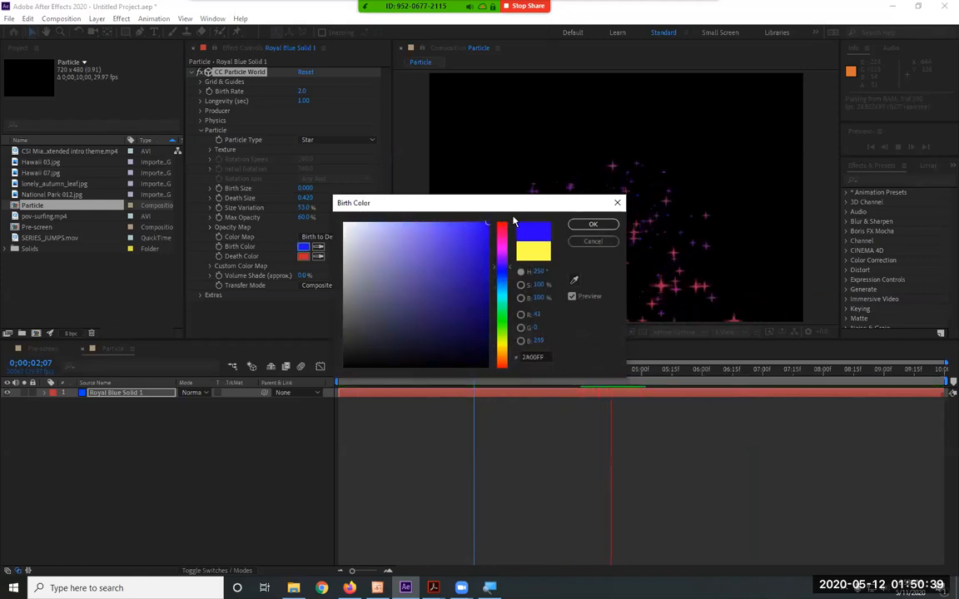
pyautogui.click(593, 225)
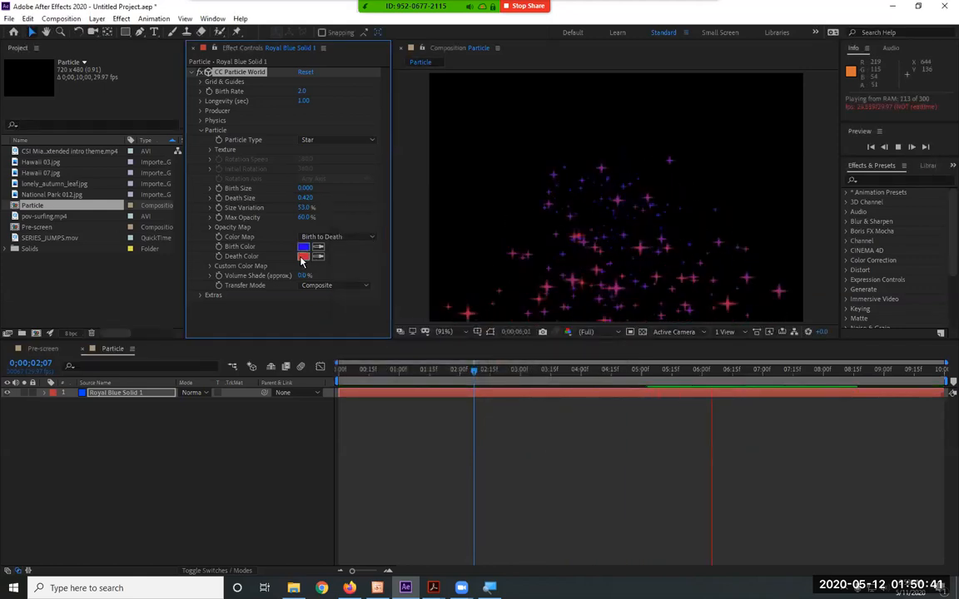
# Change the particles' Death Color to white, FFFFFF
pyautogui.click(303, 257)
pyautogui.click(505, 296)
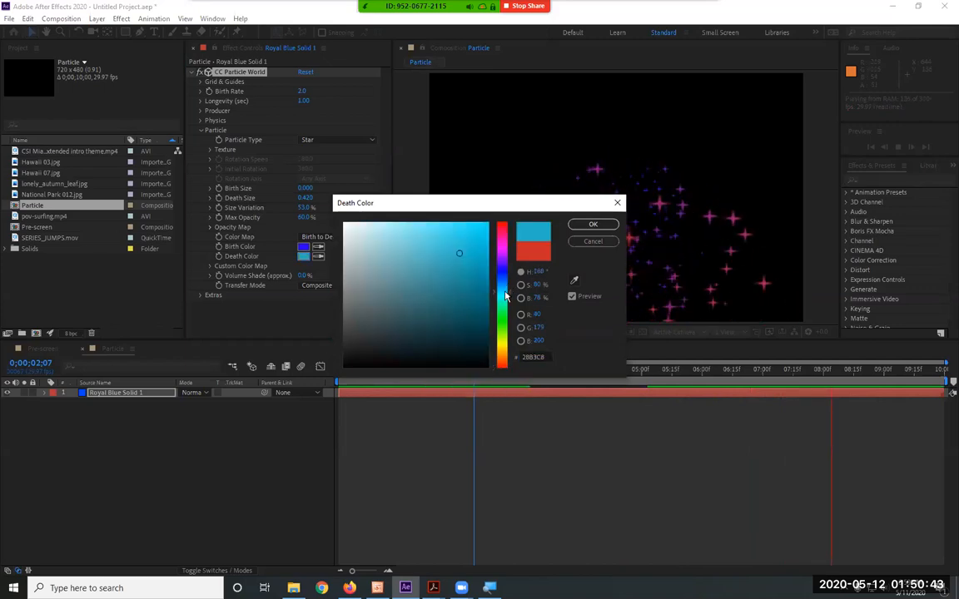
pyautogui.moveTo(486, 225); pyautogui.dragTo(295, 219)
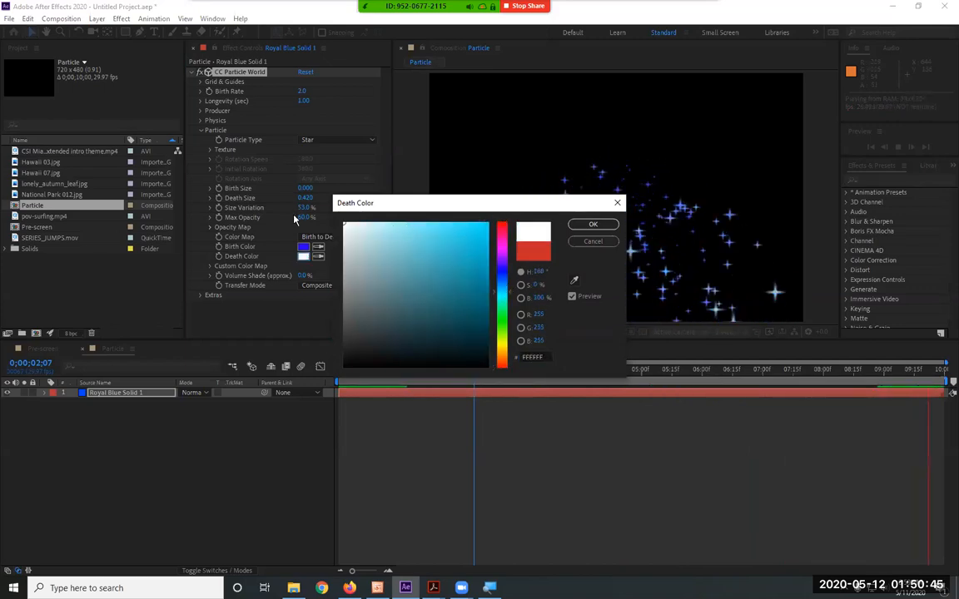
pyautogui.click(590, 226)
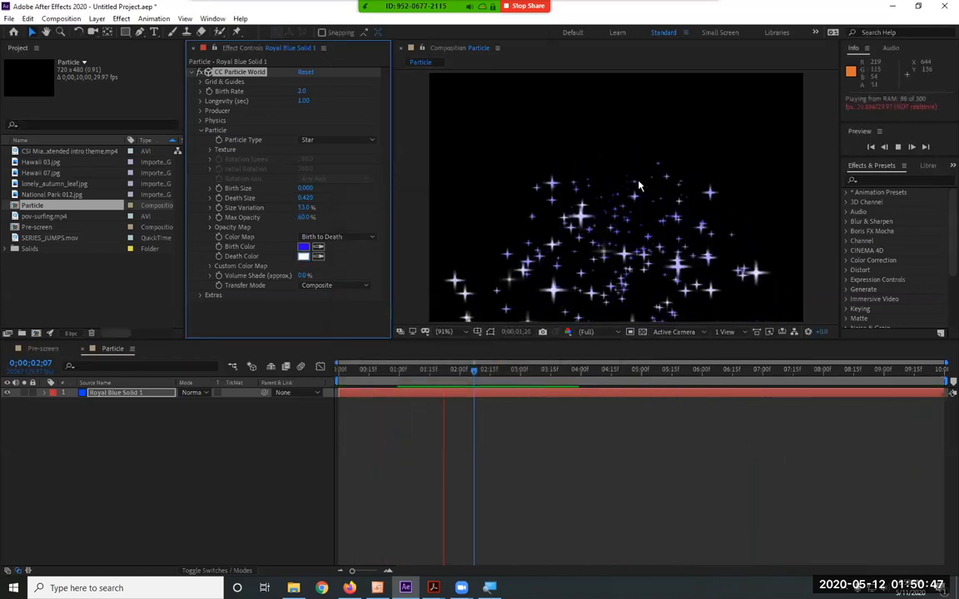
# Try the Origin Constant and Custom color maps, then set Color Map back to Birth to Death
pyautogui.click(337, 237)
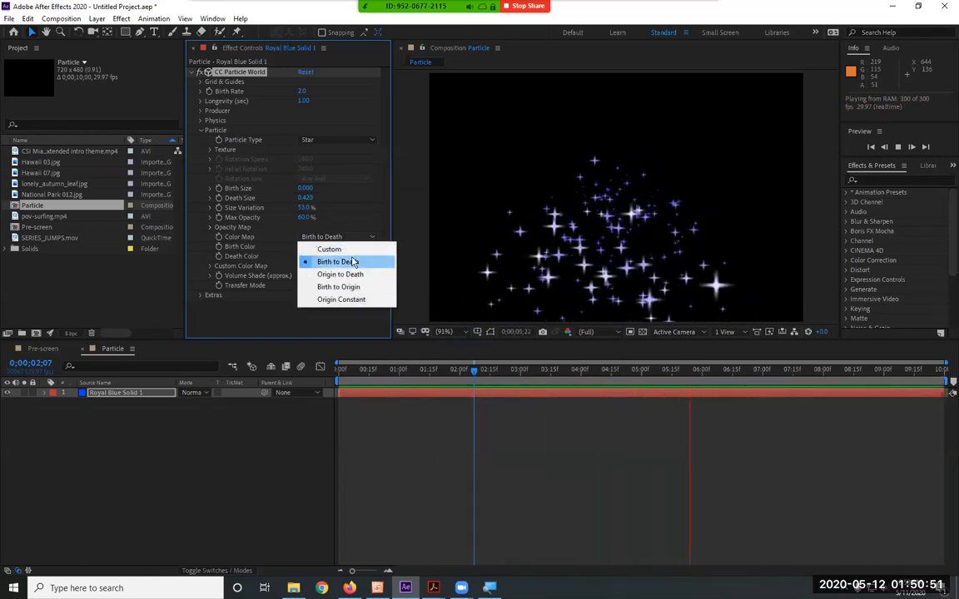
pyautogui.click(326, 303)
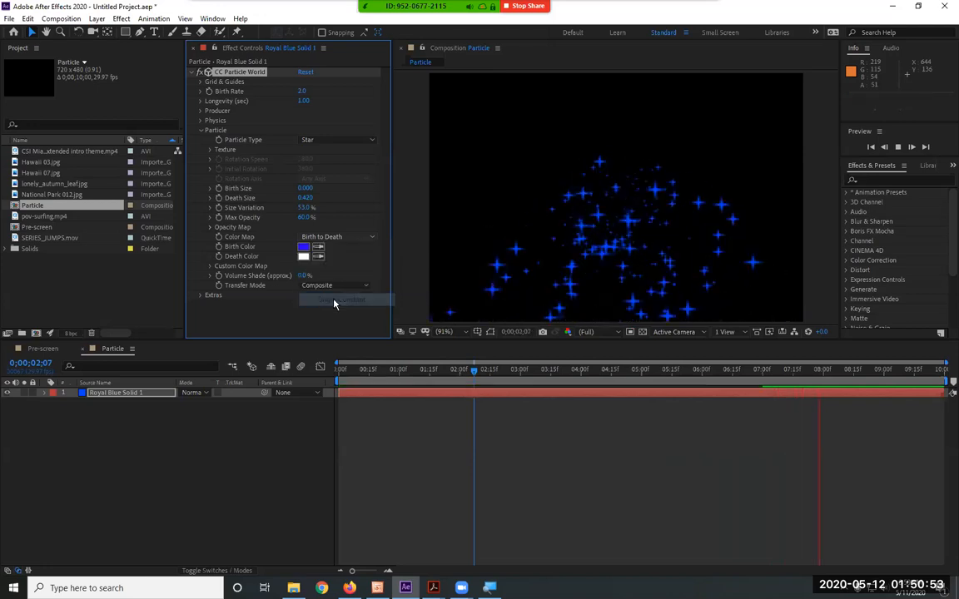
pyautogui.click(333, 237)
pyautogui.click(338, 249)
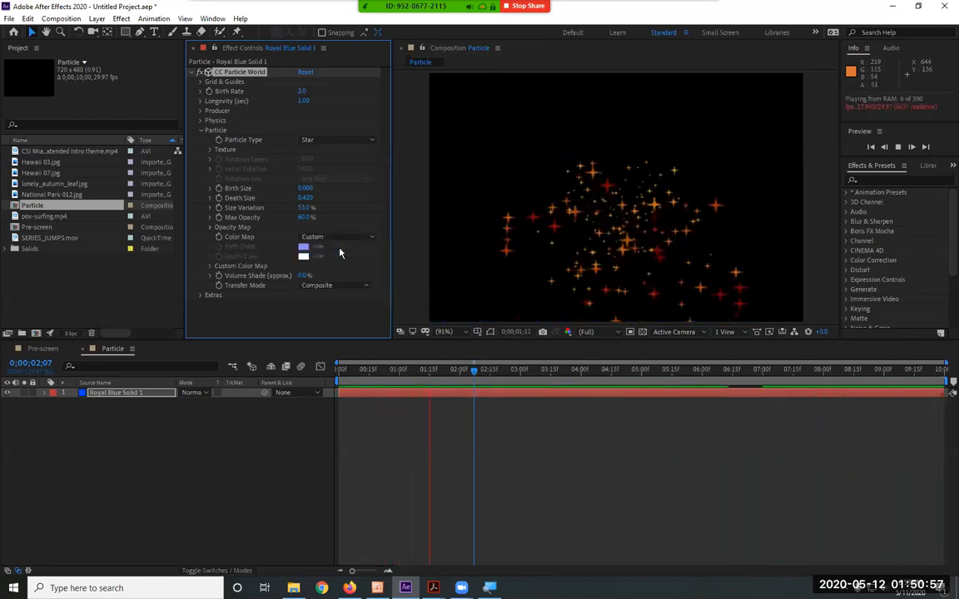
pyautogui.click(335, 237)
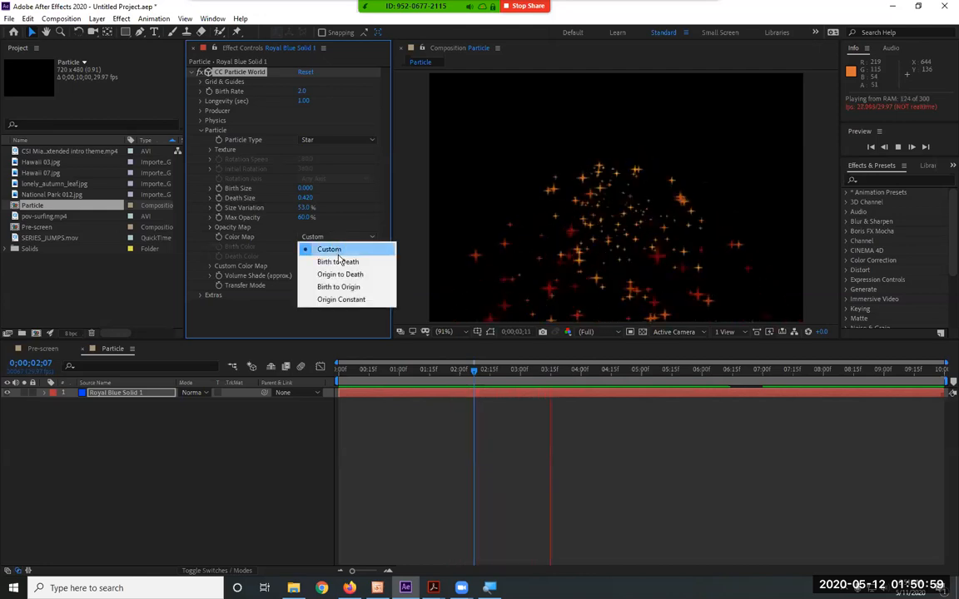
pyautogui.click(336, 261)
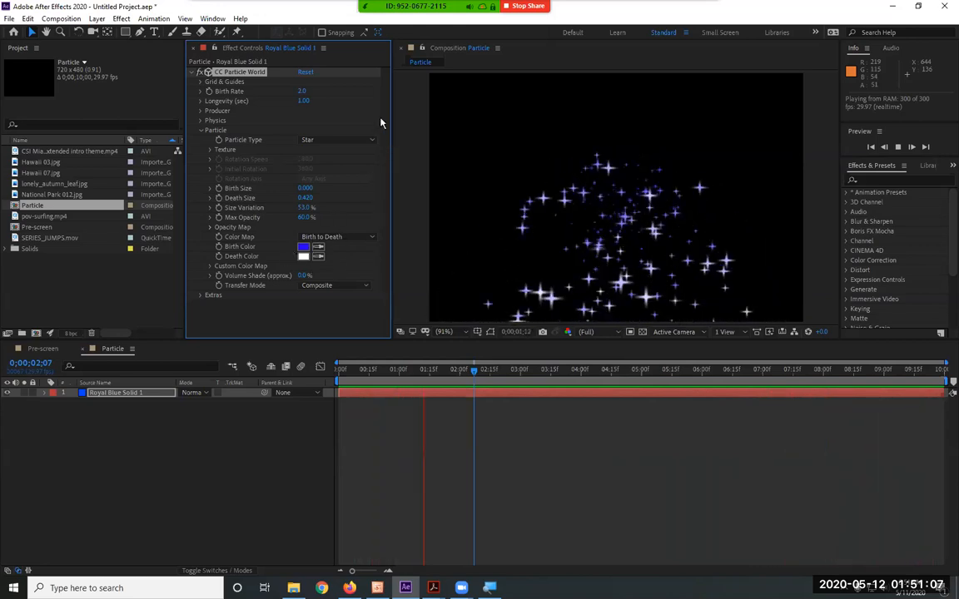
# Set the Particle Type to Bubble, then look over the effect's Extras settings with the Particle group collapsed
pyautogui.click(333, 142)
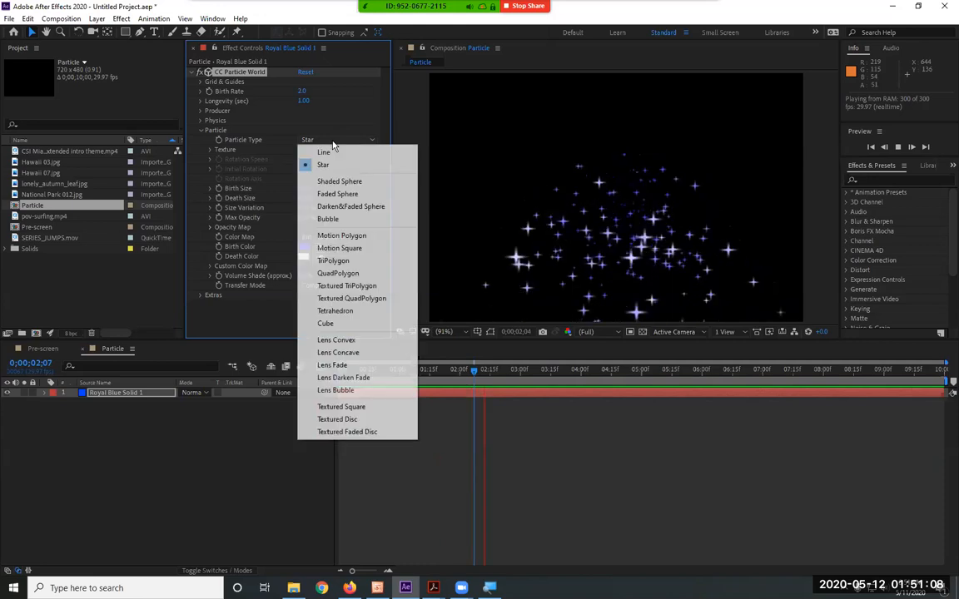
pyautogui.click(333, 219)
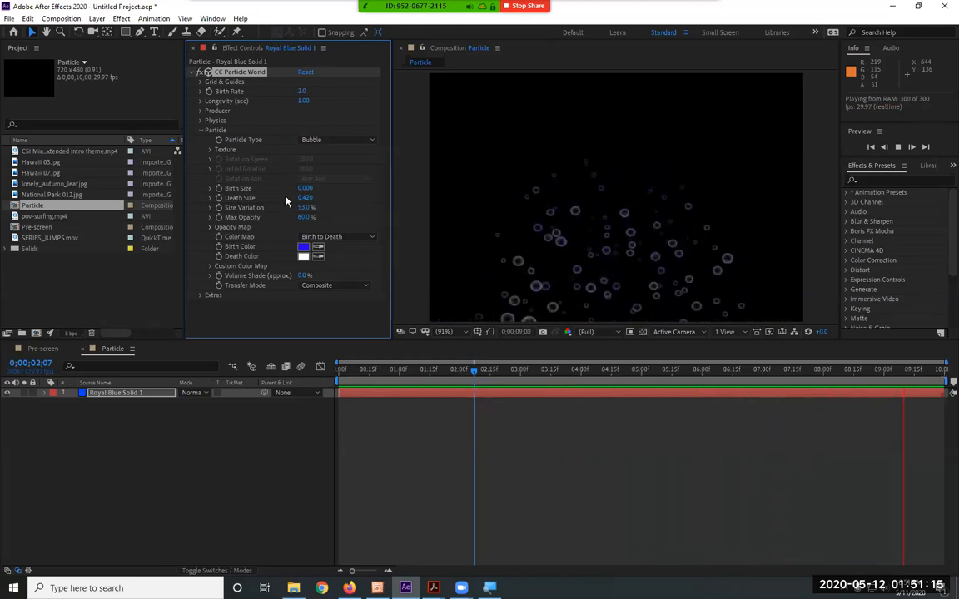
pyautogui.click(201, 131)
pyautogui.click(200, 139)
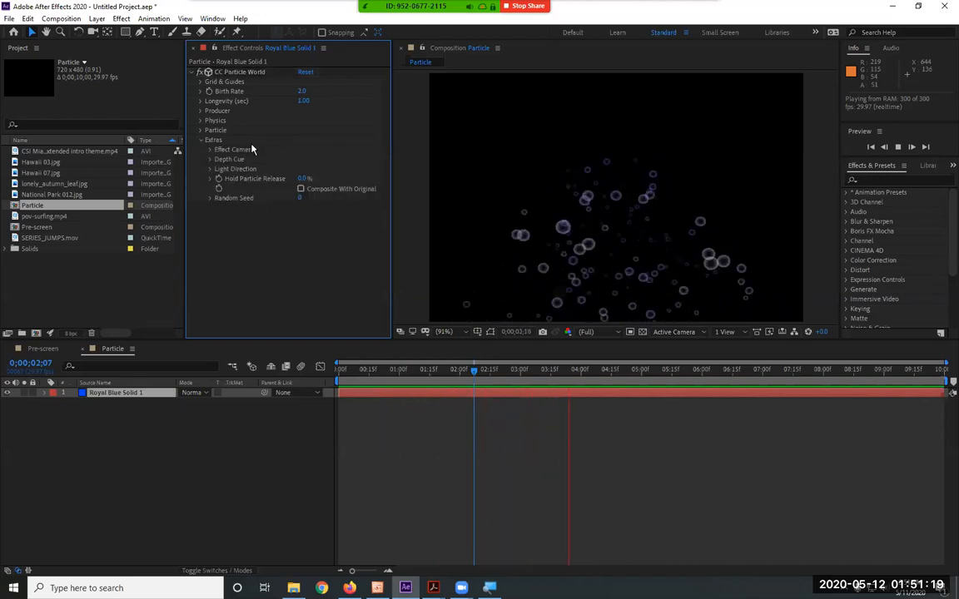
pyautogui.click(200, 140)
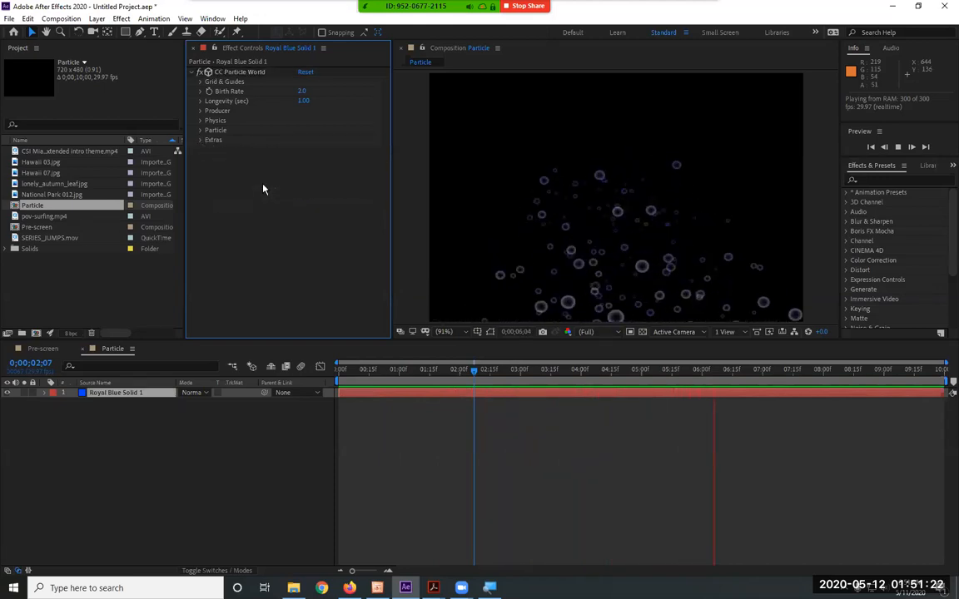
# Expand the Physics settings and reset CC Particle World to its default values
pyautogui.click(200, 112)
pyautogui.click(200, 112)
pyautogui.click(200, 121)
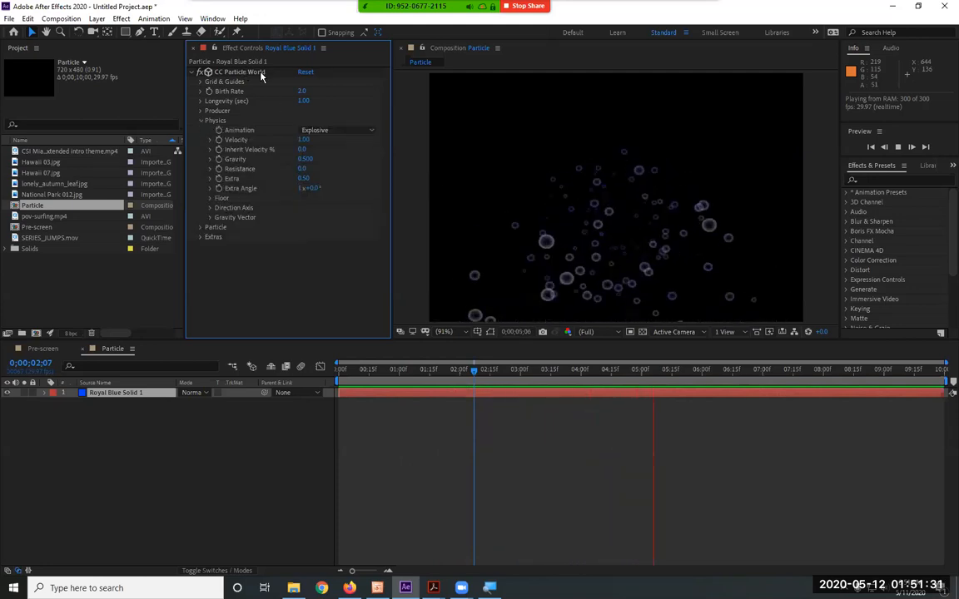
pyautogui.click(307, 73)
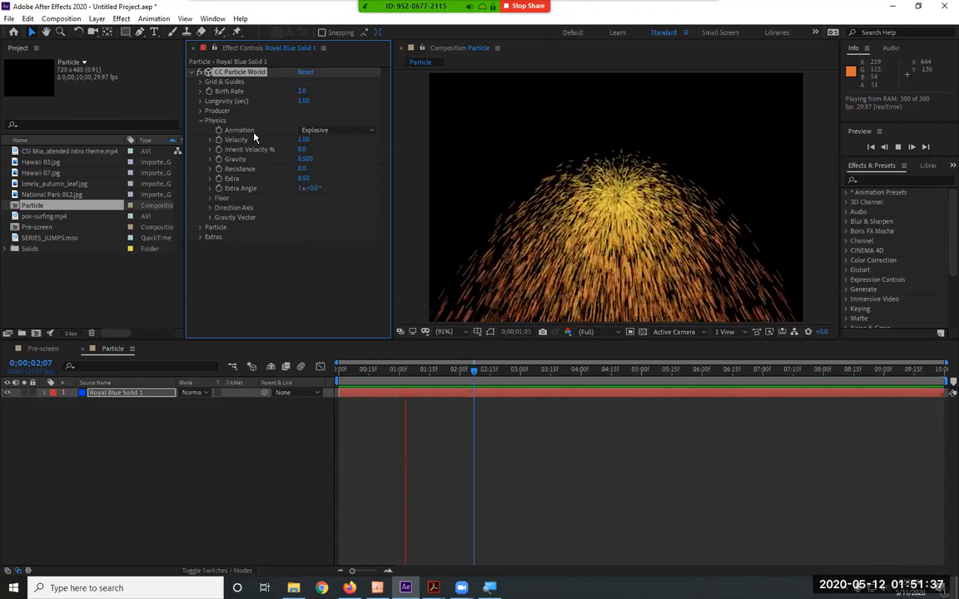
# Preview the Direction Axis and Cone Axis options of the Physics Animation setting
pyautogui.click(344, 133)
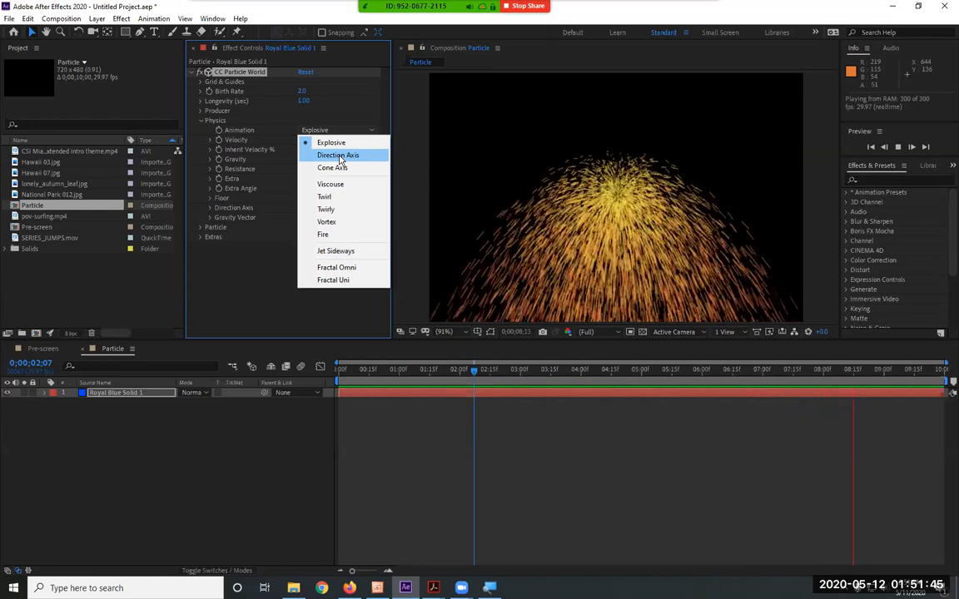
pyautogui.click(337, 158)
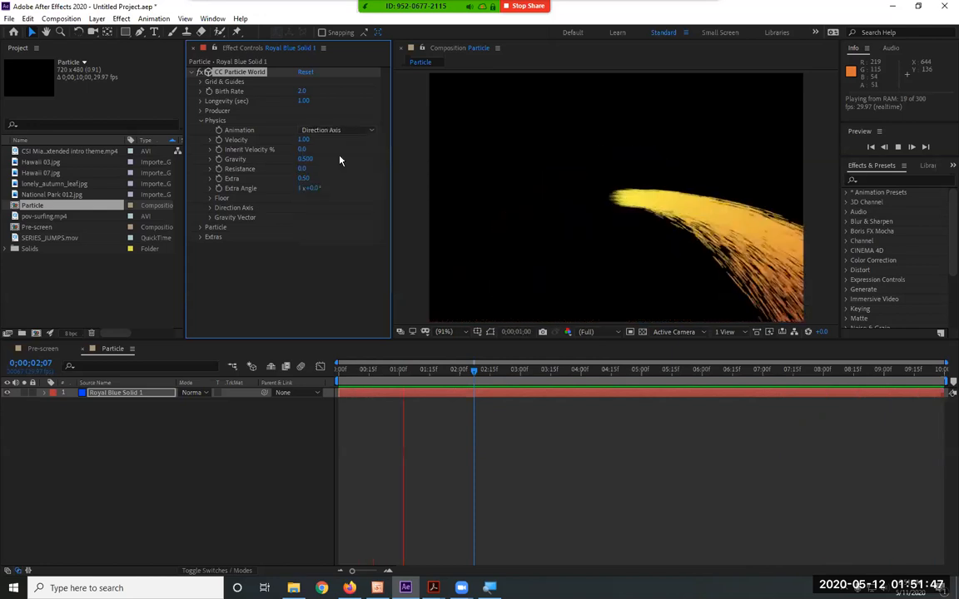
pyautogui.click(355, 131)
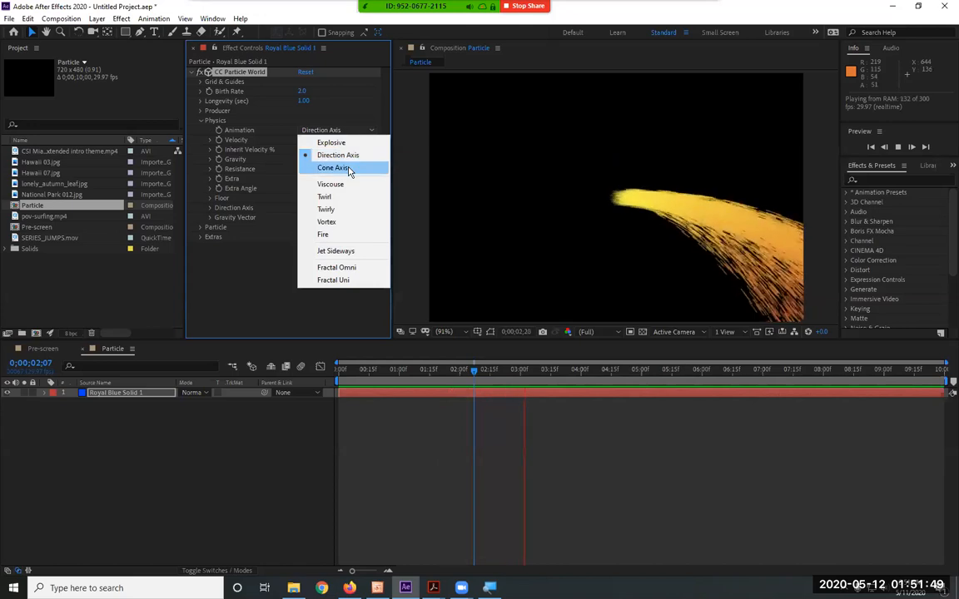
pyautogui.click(348, 166)
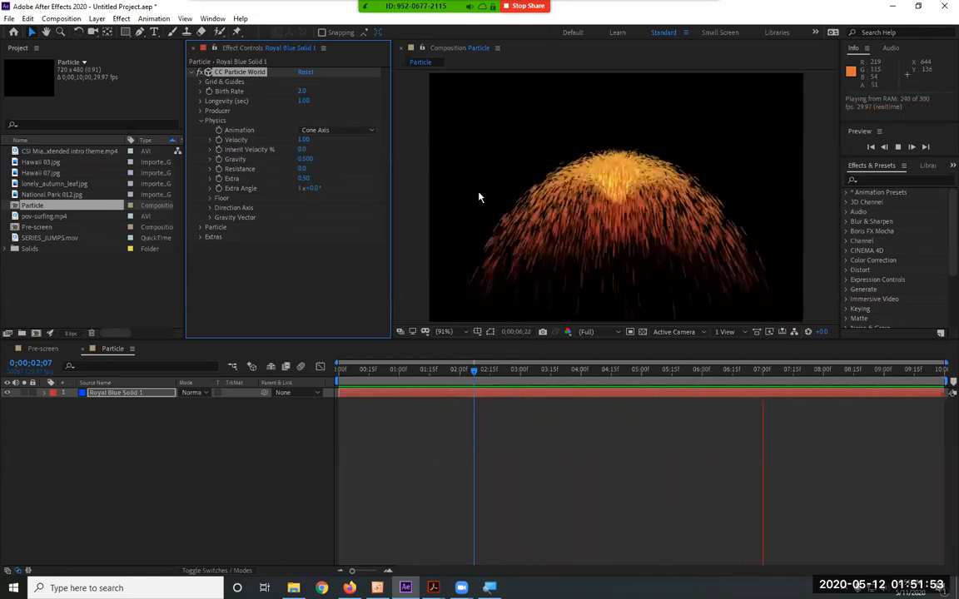
# Preview the Viscouse and Twirl animations, then set the Physics Animation to Twirly
pyautogui.click(337, 131)
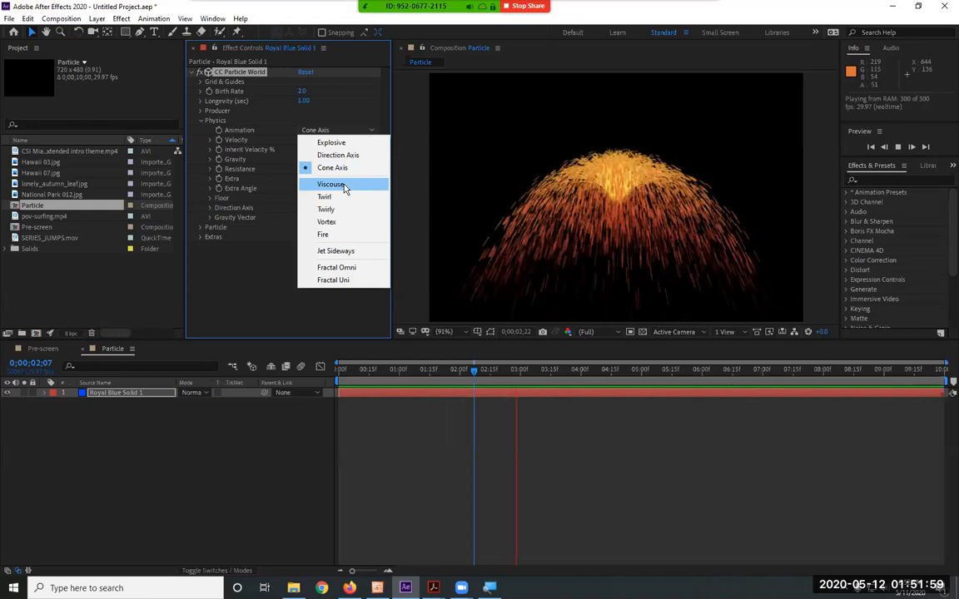
pyautogui.click(341, 184)
pyautogui.click(344, 131)
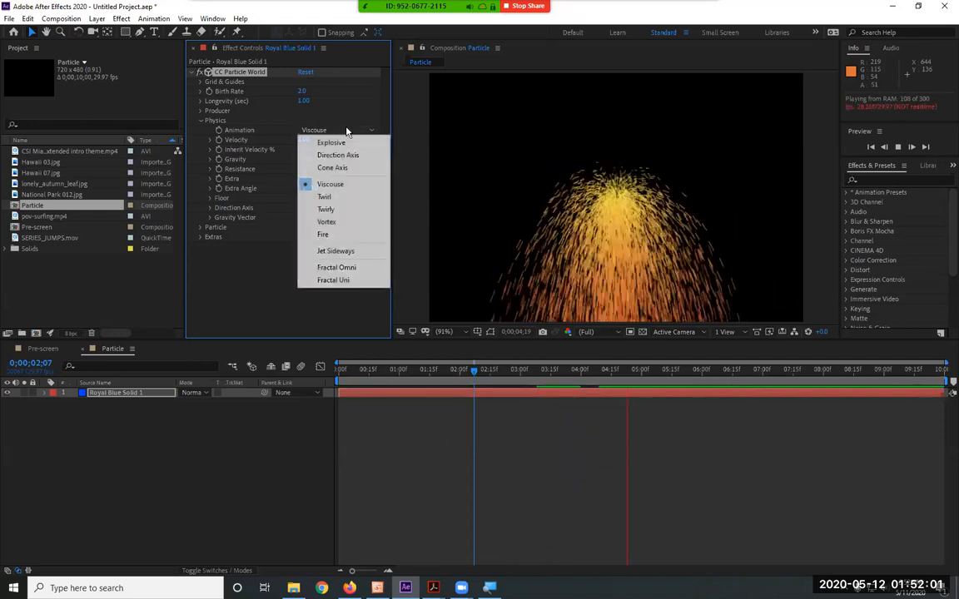
pyautogui.click(350, 198)
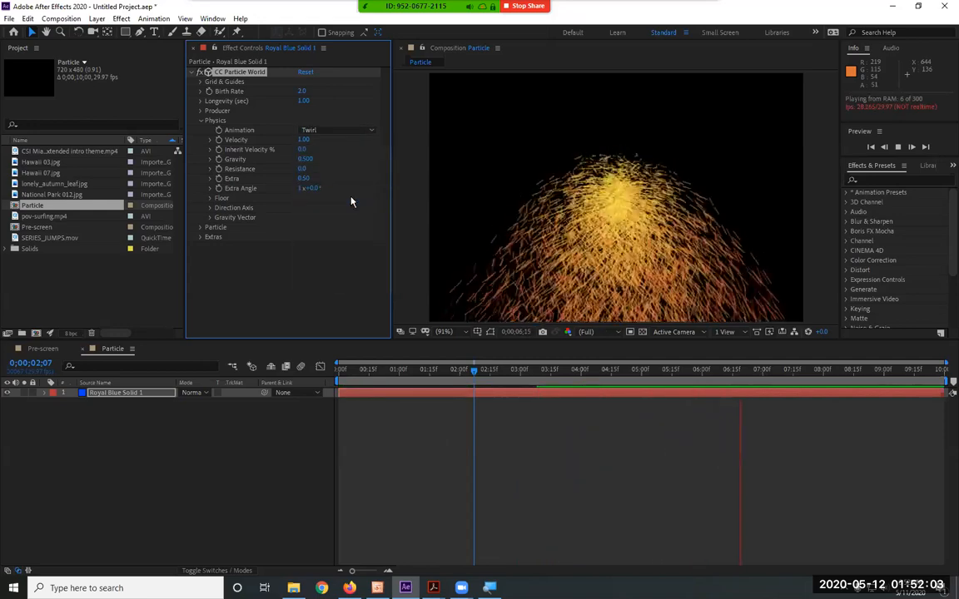
pyautogui.click(345, 131)
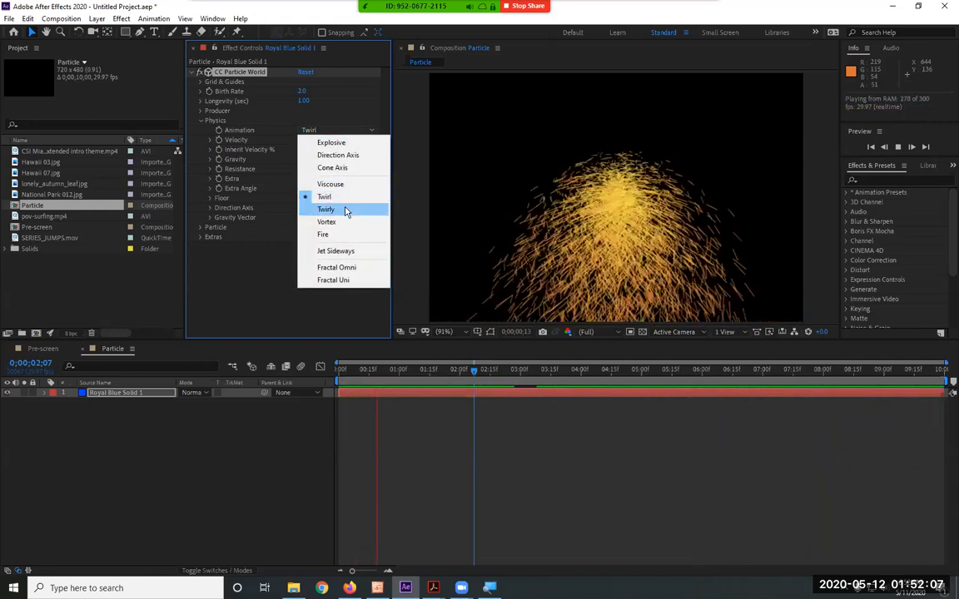
pyautogui.click(346, 210)
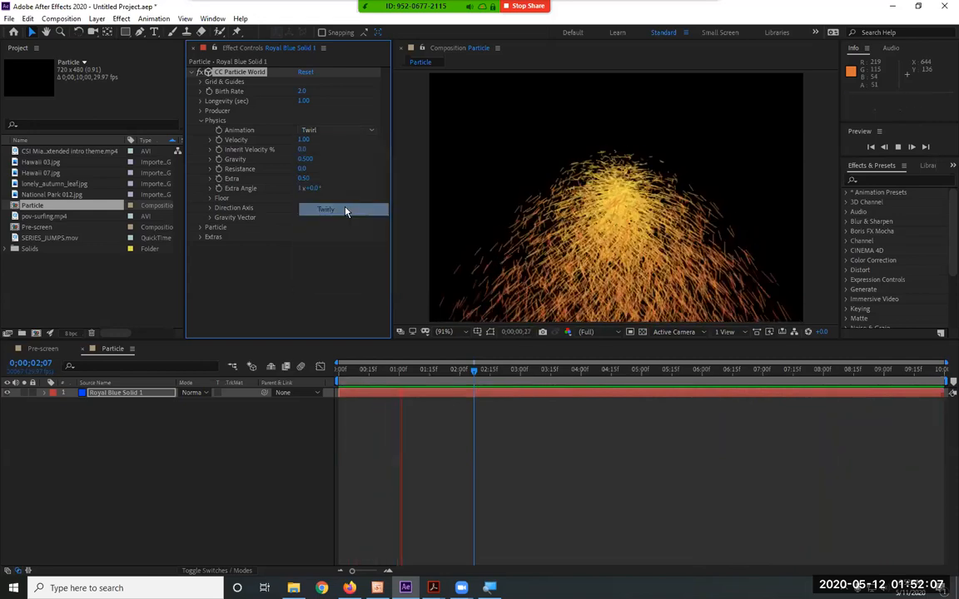
# Preview the Vortex and Fire options of the Physics Animation setting
pyautogui.click(331, 131)
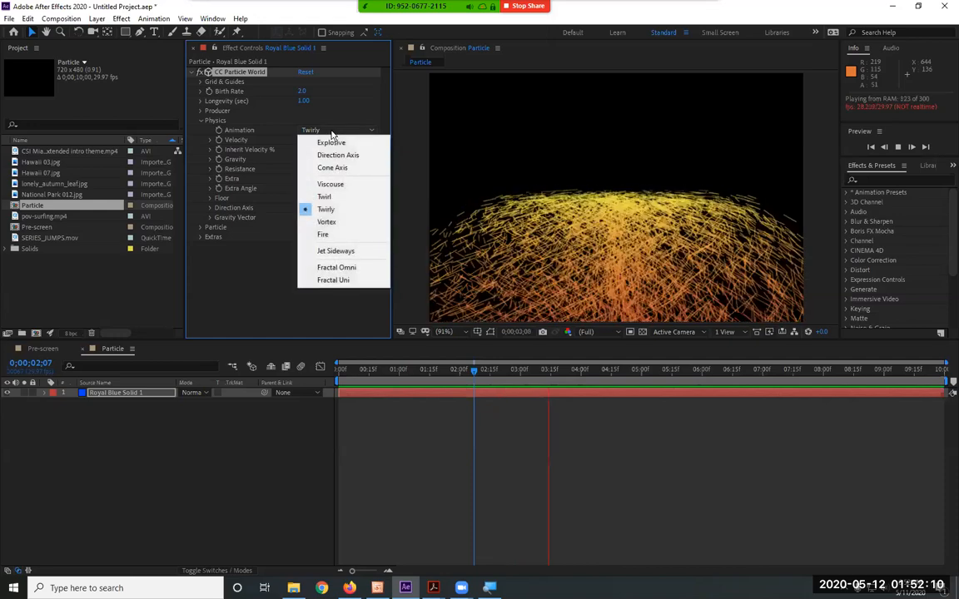
pyautogui.click(331, 221)
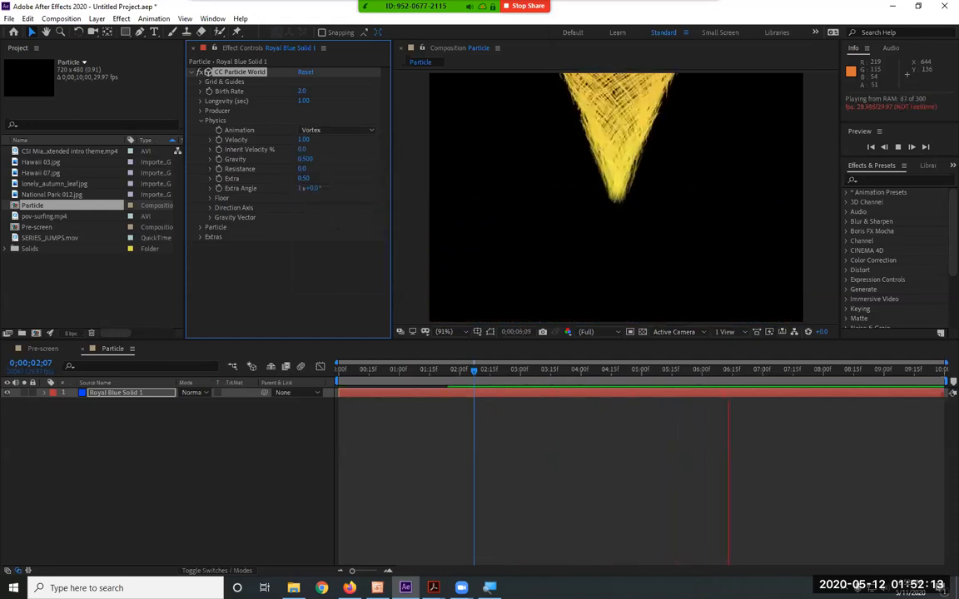
pyautogui.click(348, 133)
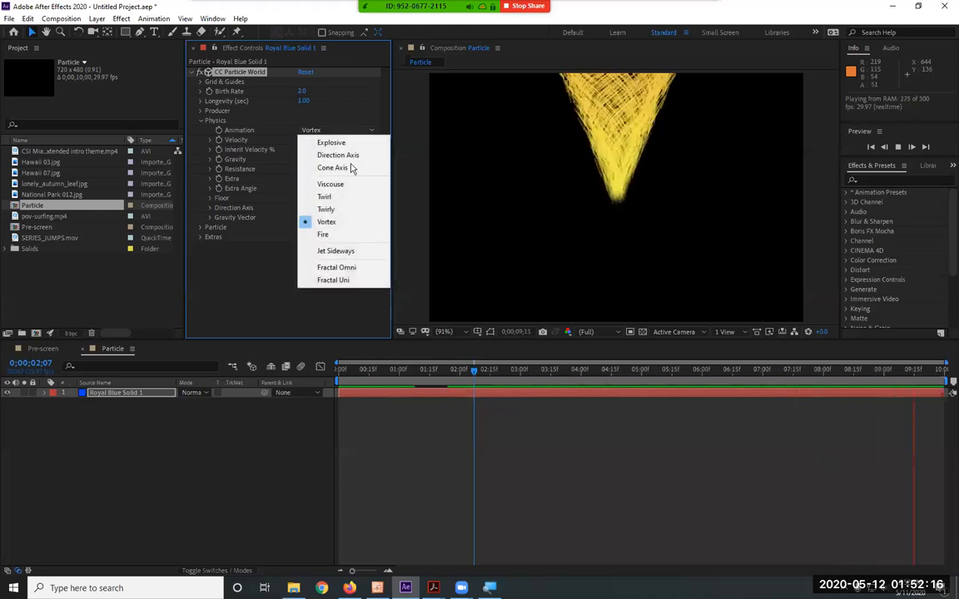
pyautogui.click(337, 234)
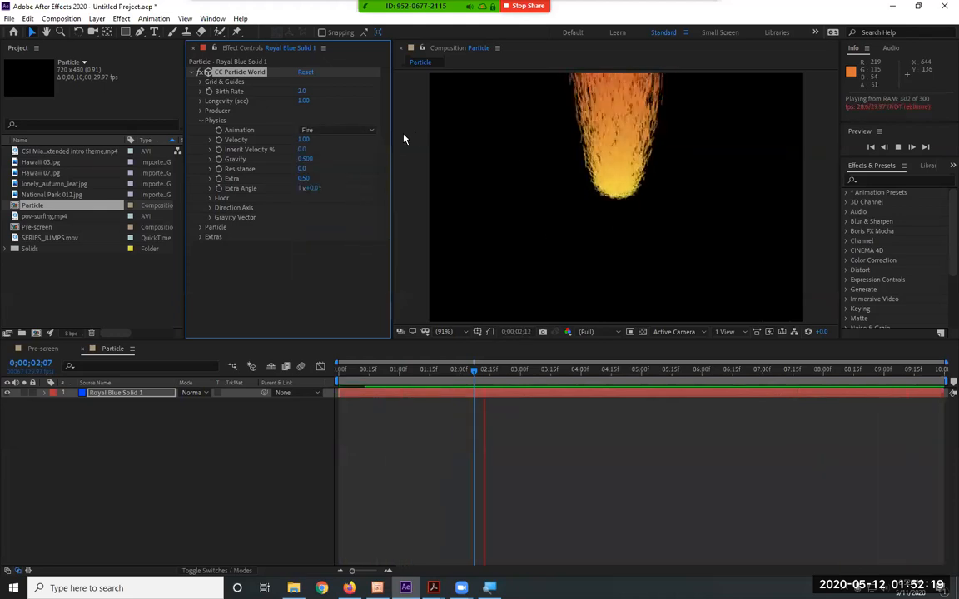
# Preview the Jet Sideways and Fractal Omni animations, then set the Physics Animation to Fractal Uni
pyautogui.click(330, 132)
pyautogui.click(336, 252)
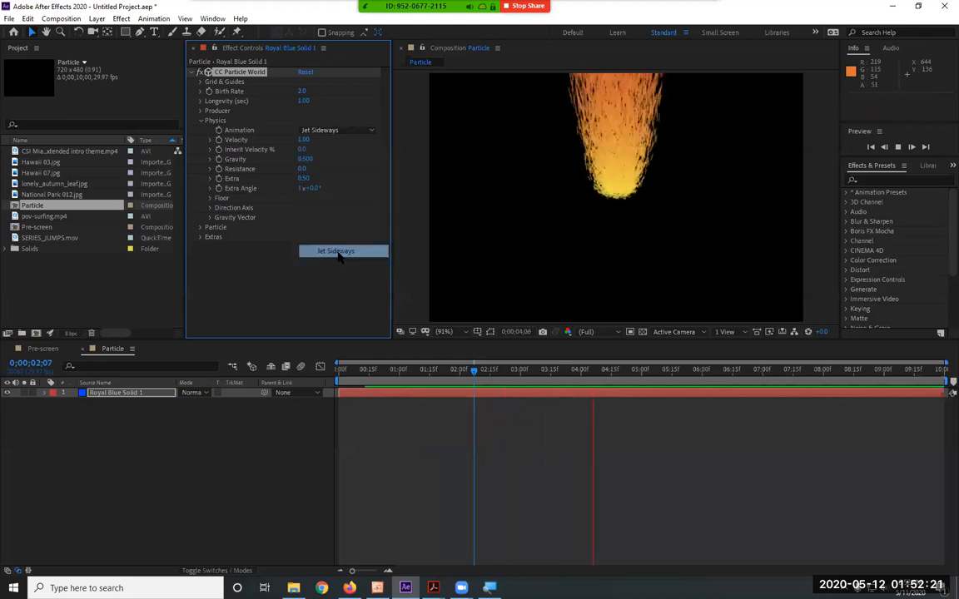
pyautogui.click(338, 129)
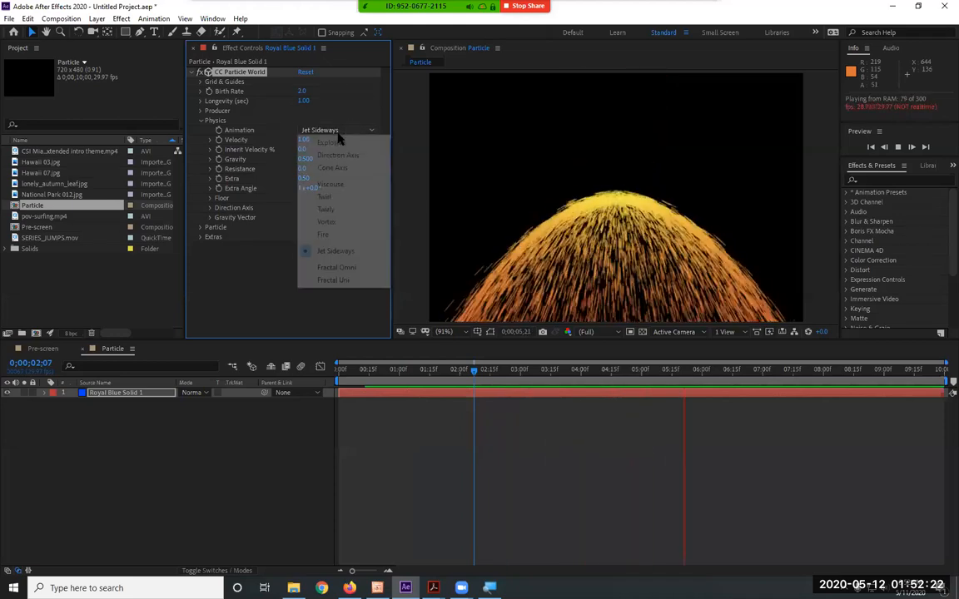
pyautogui.click(342, 272)
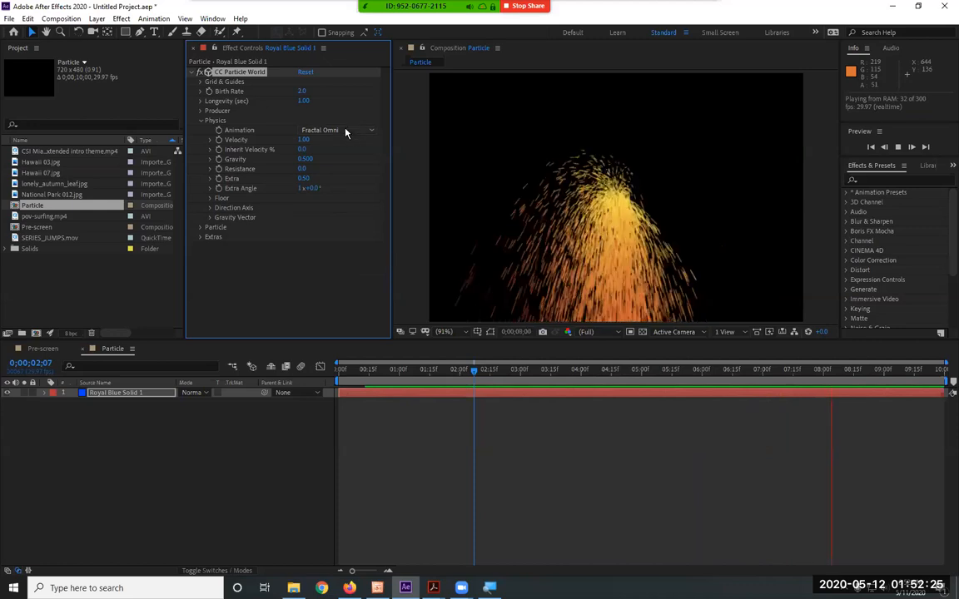
pyautogui.click(344, 130)
pyautogui.click(342, 281)
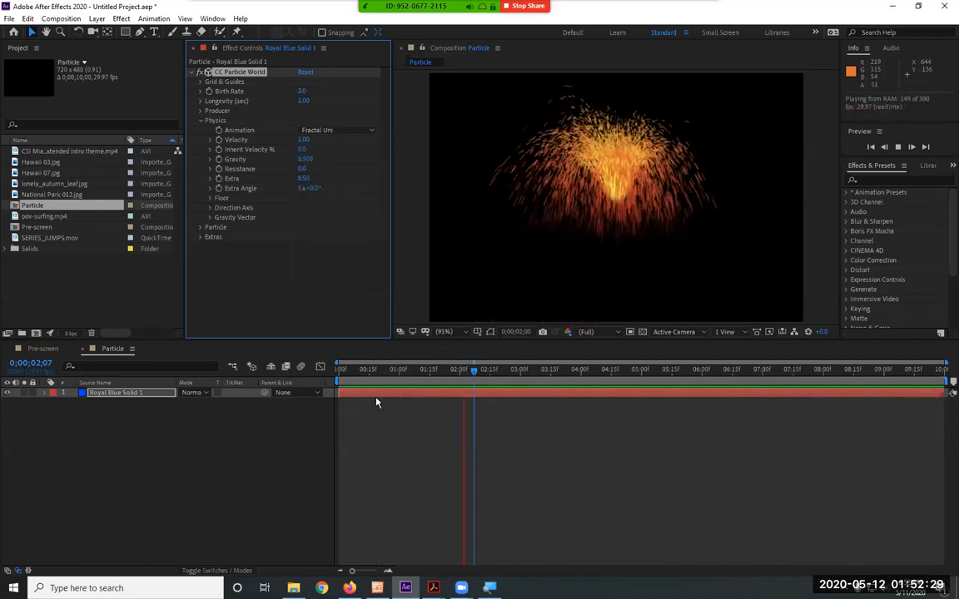
# Stop playback and scrub the particle burst from the first frame to about 0;00;00;25
pyautogui.click(364, 370)
pyautogui.moveTo(364, 370); pyautogui.dragTo(325, 374)
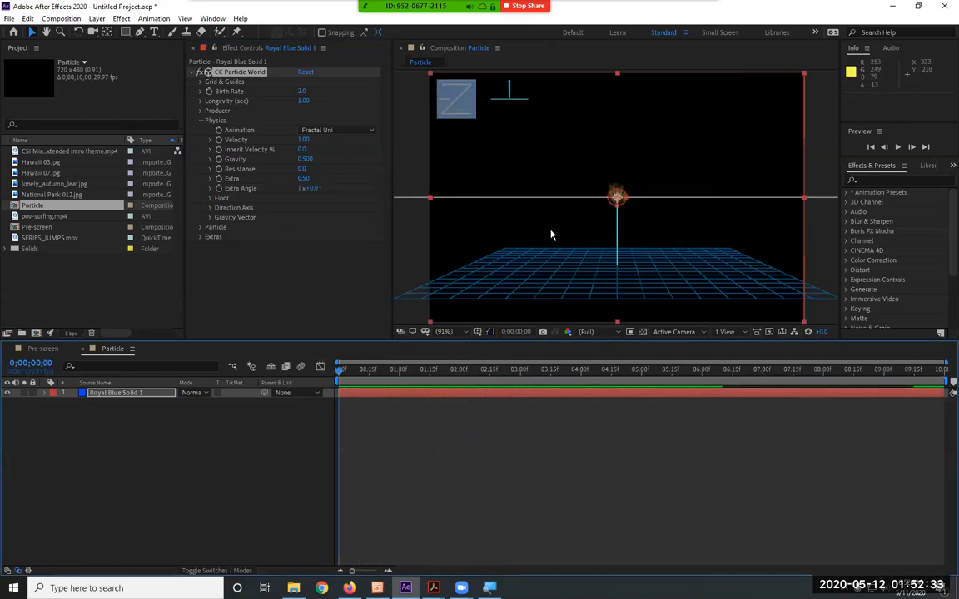
pyautogui.moveTo(339, 373); pyautogui.dragTo(388, 381)
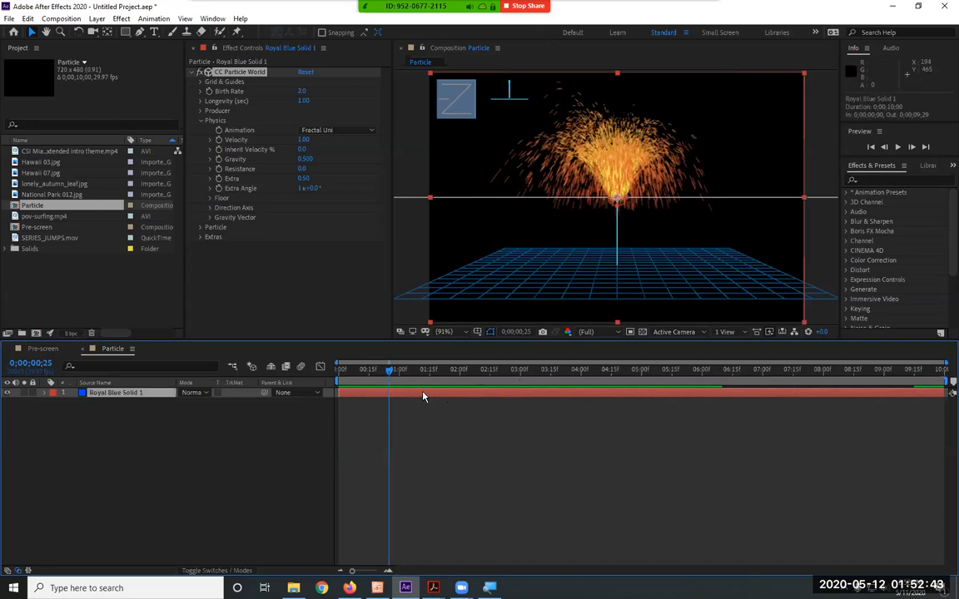
# Try shifting the blue solid layer about 0;00;01;27 earlier with its end extended to cover the composition, preview it, and undo the changes
pyautogui.moveTo(422, 397); pyautogui.dragTo(331, 397)
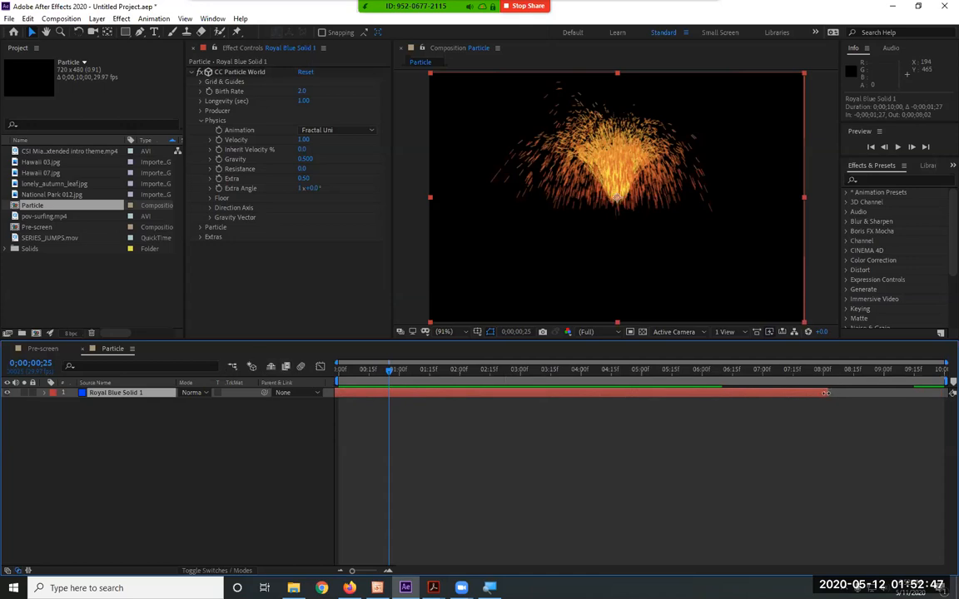
pyautogui.click(727, 426)
pyautogui.press('space')
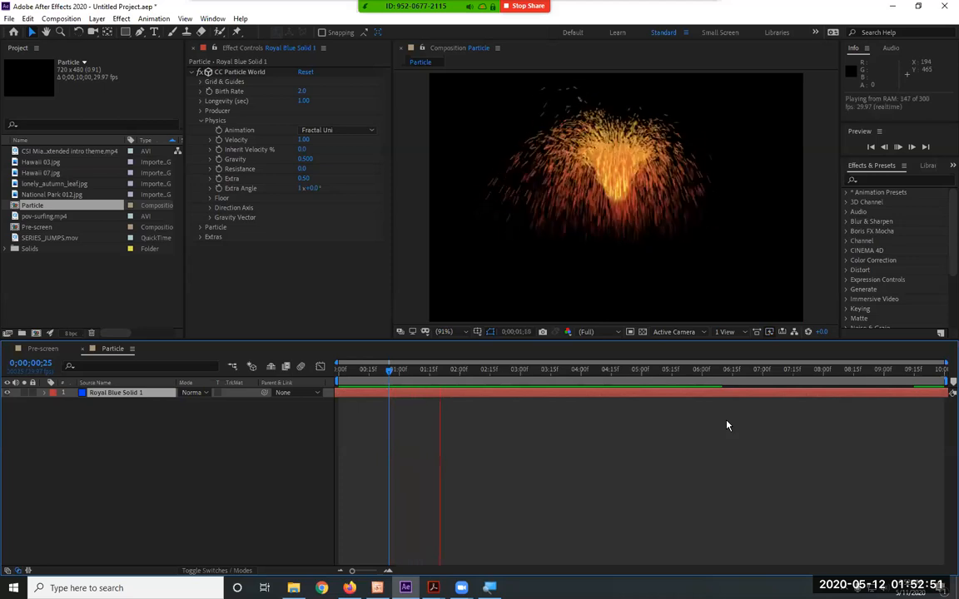
pyautogui.moveTo(362, 372); pyautogui.dragTo(309, 371)
pyautogui.press('space')
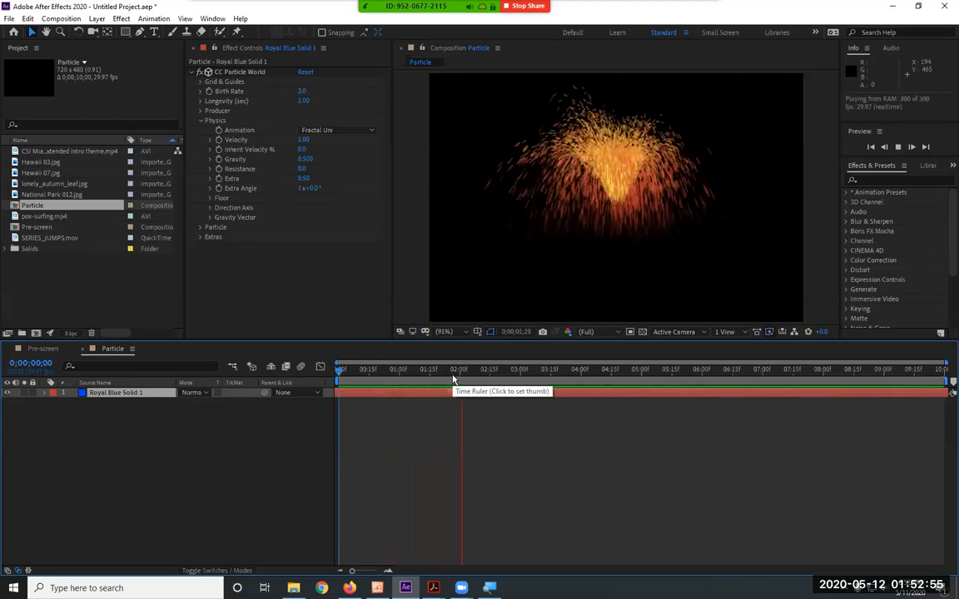
pyautogui.hotkey('ctrl', 'z')
pyautogui.hotkey('ctrl', 'z')
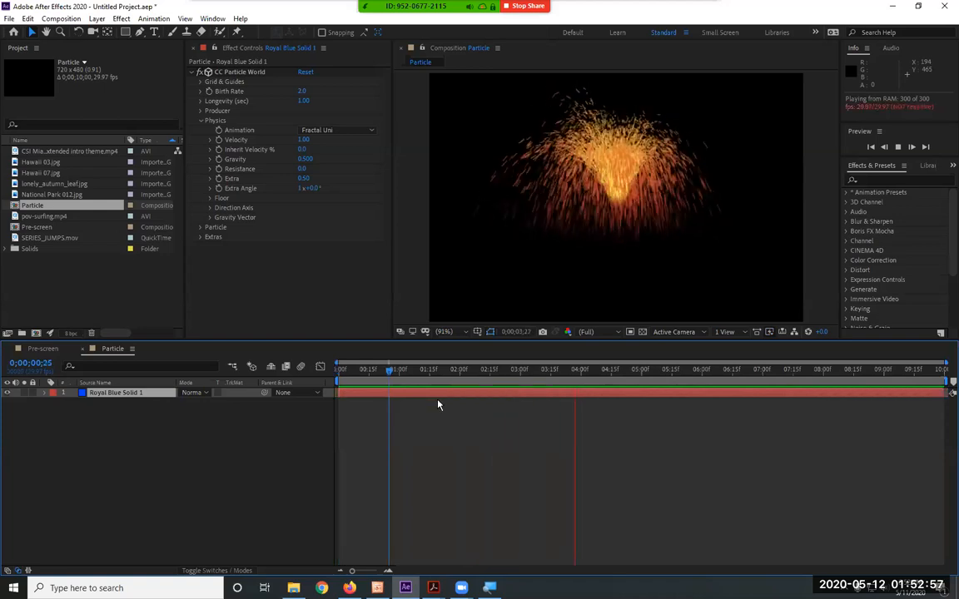
# Scrub the timeline from the first frame to about 0;00;04;00, and again to about 0;00;03;13, to compare how the particles build up
pyautogui.moveTo(368, 371); pyautogui.dragTo(313, 373)
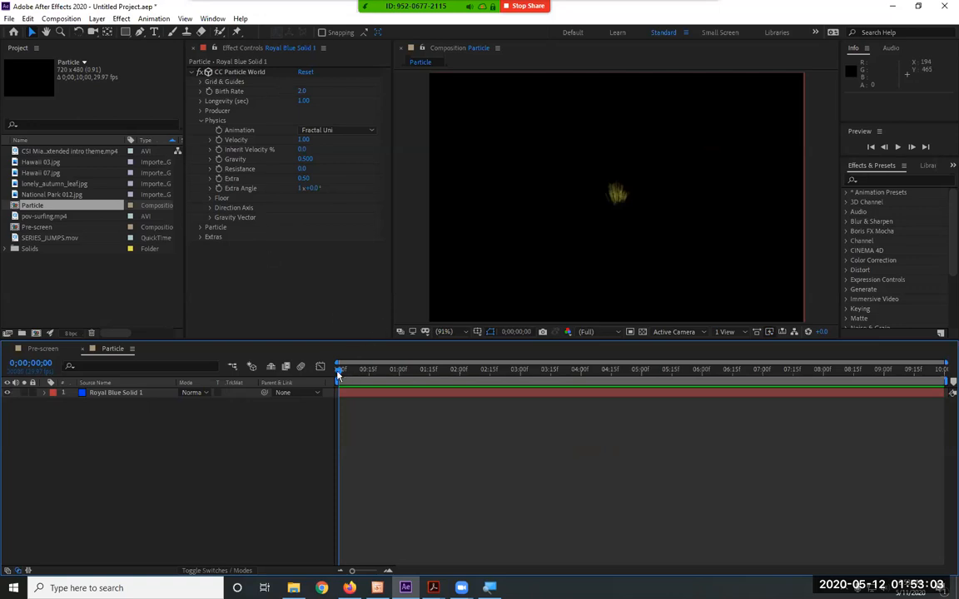
pyautogui.moveTo(338, 374); pyautogui.dragTo(580, 378)
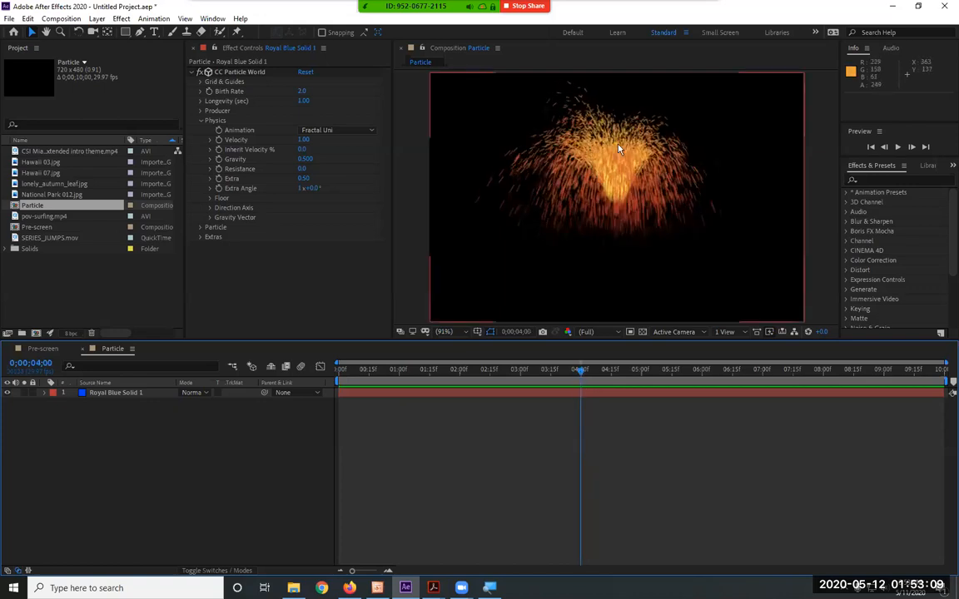
pyautogui.click(340, 374)
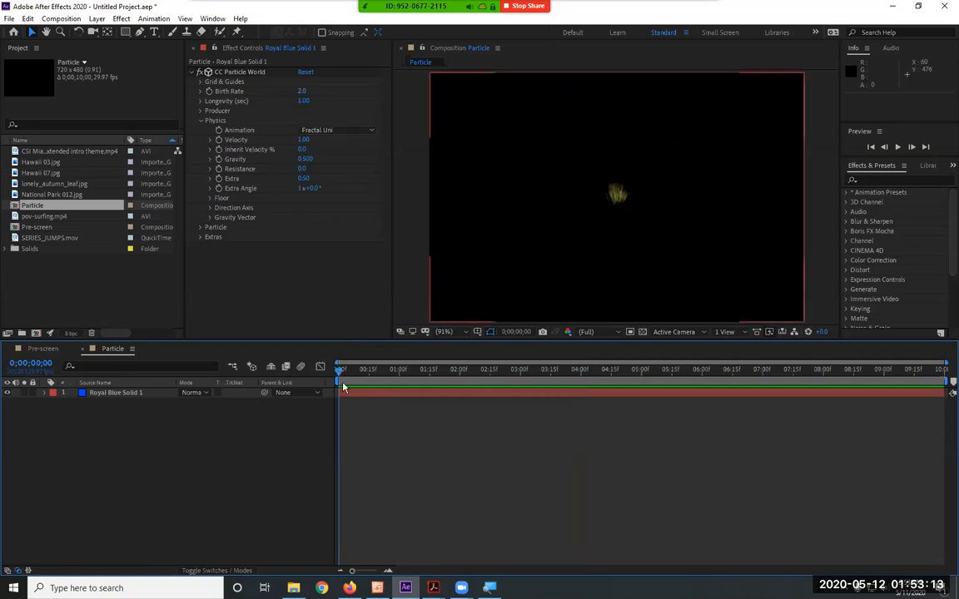
pyautogui.moveTo(339, 372); pyautogui.dragTo(548, 374)
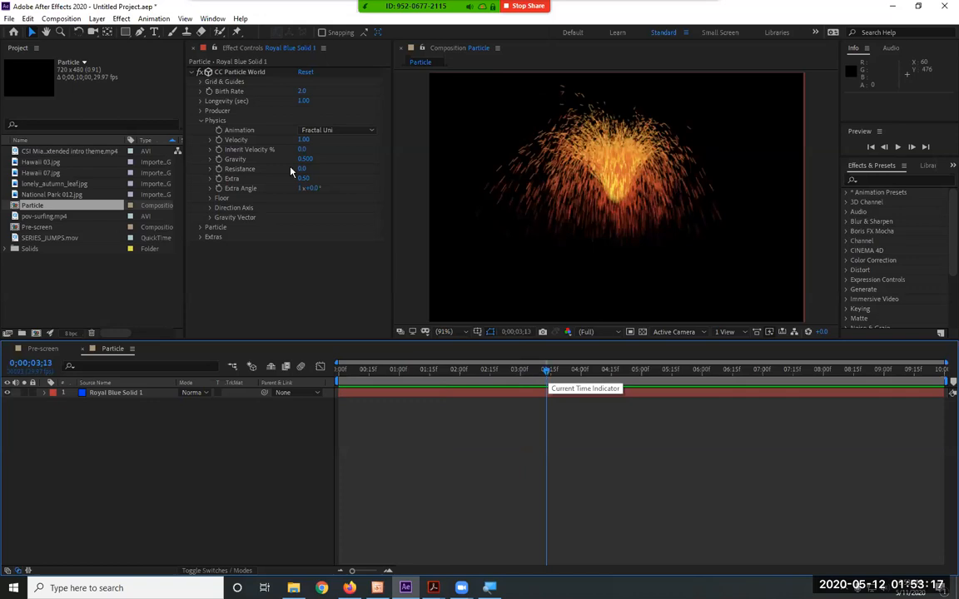
# Collapse the Physics settings, reset CC Particle World to its defaults, and set Longevity to 10 seconds
pyautogui.click(199, 121)
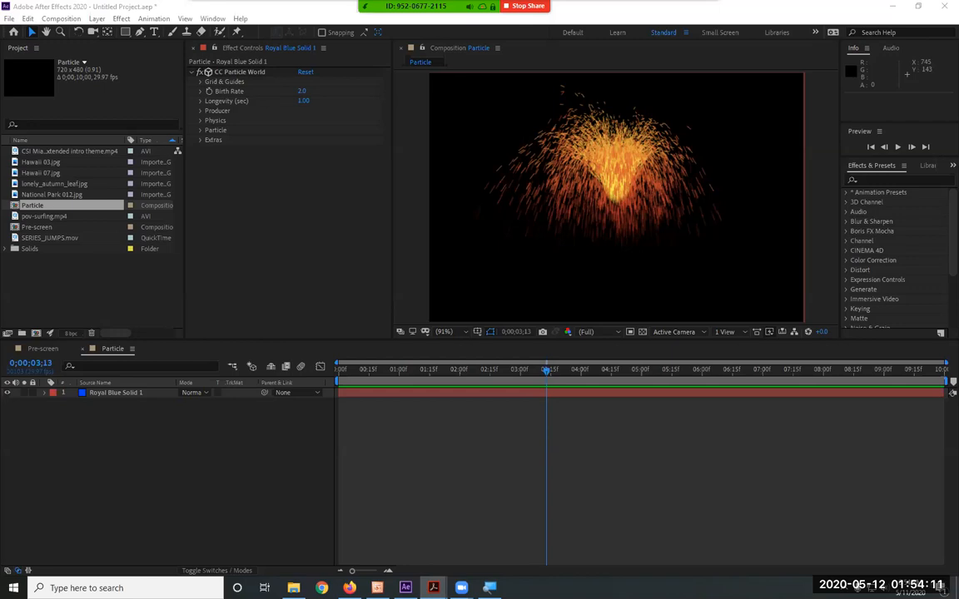
pyautogui.click(306, 73)
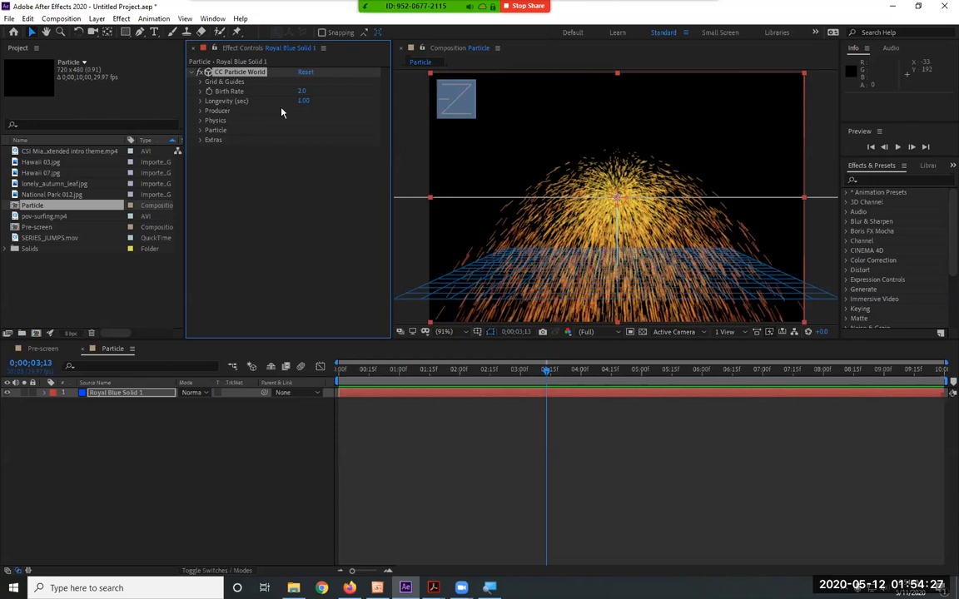
pyautogui.click(302, 92)
pyautogui.click(302, 102)
pyautogui.write('10')
pyautogui.press('Return')
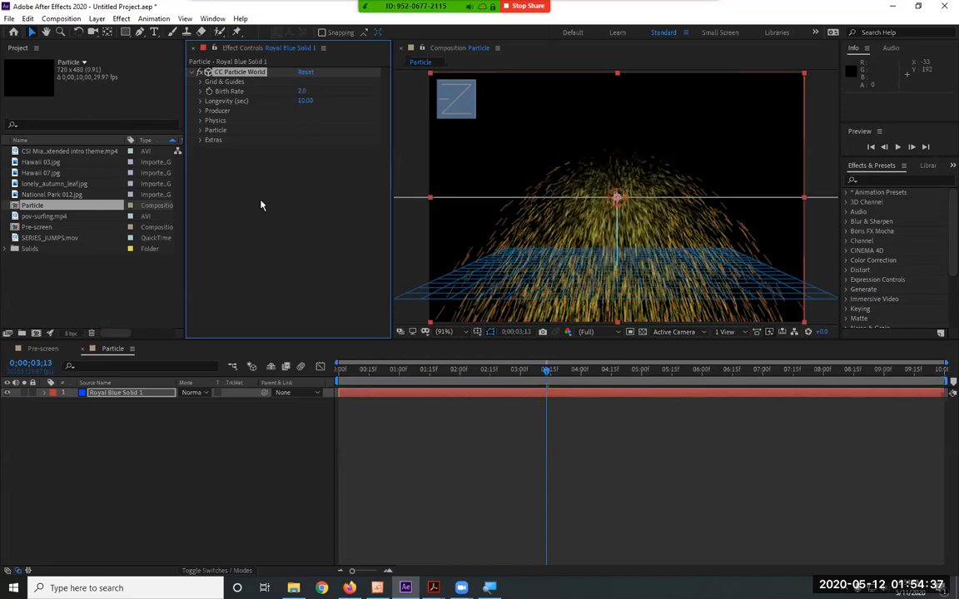
# Set the Producer's Radius X and Radius Y to 0.5 and preview the wider particle spread
pyautogui.click(201, 112)
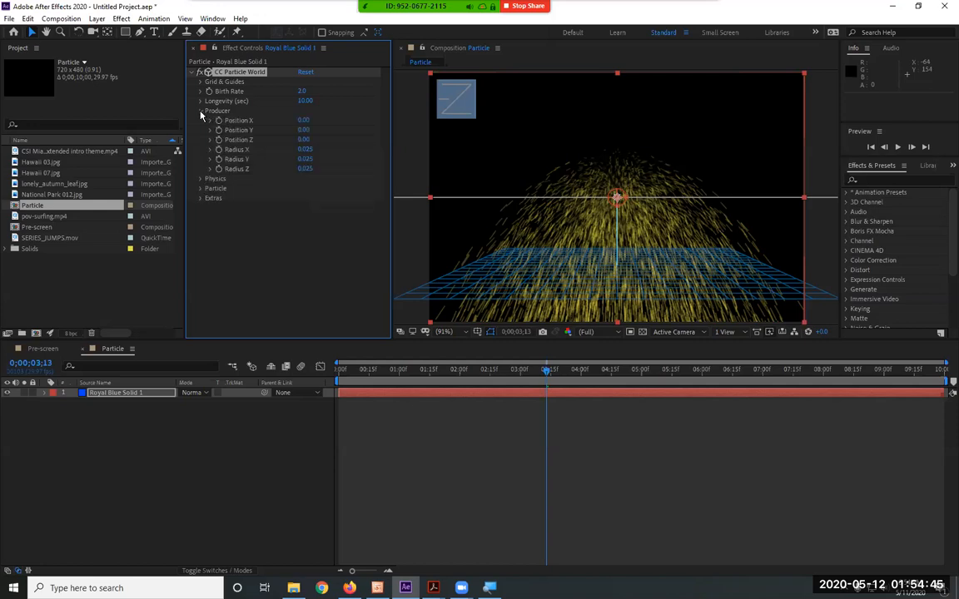
pyautogui.click(305, 149)
pyautogui.write('5')
pyautogui.press('Tab')
pyautogui.write('5')
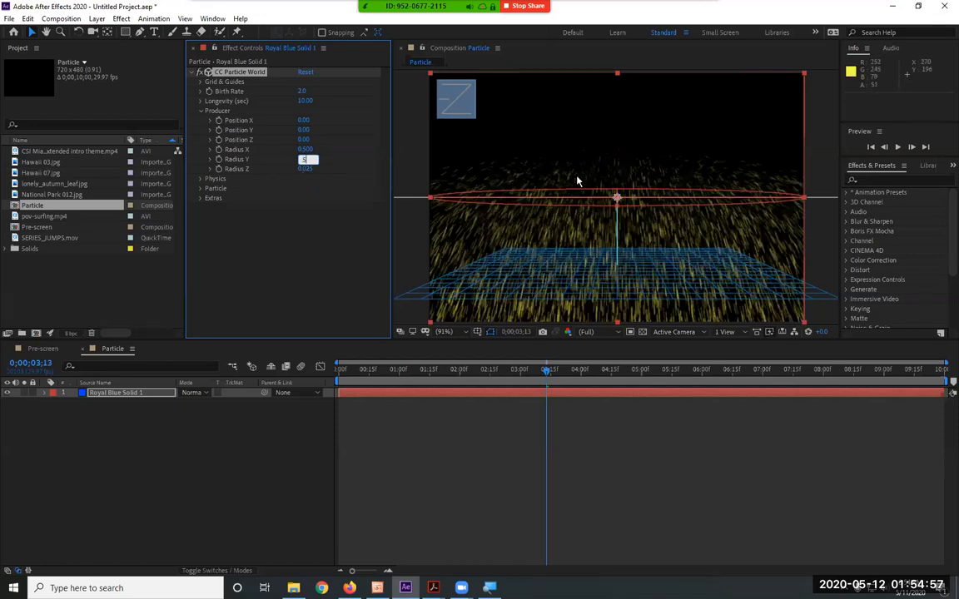
pyautogui.click(305, 226)
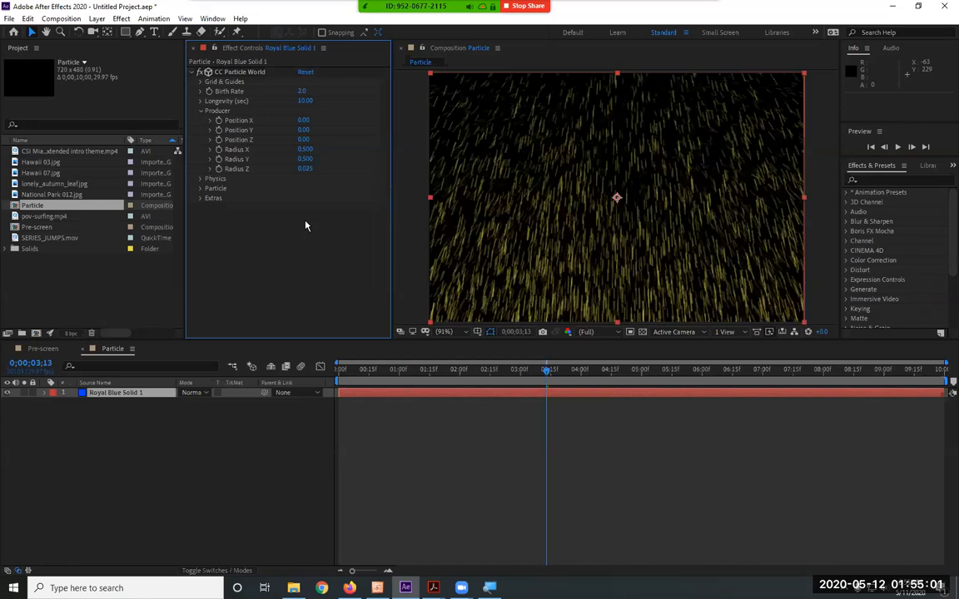
pyautogui.press('space')
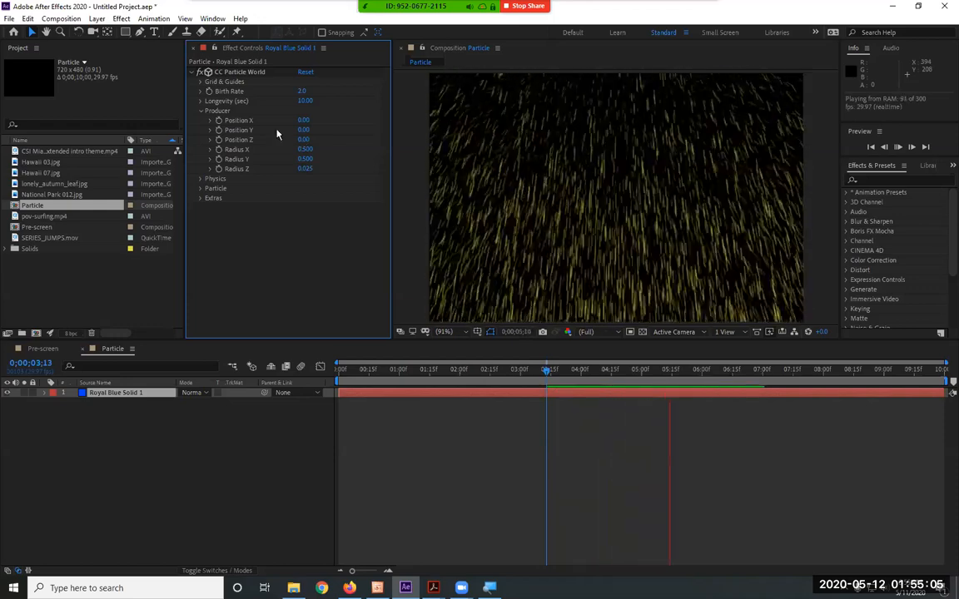
# Collapse the Producer settings and set the Physics Gravity to 0, keeping the Explosive animation
pyautogui.click(201, 110)
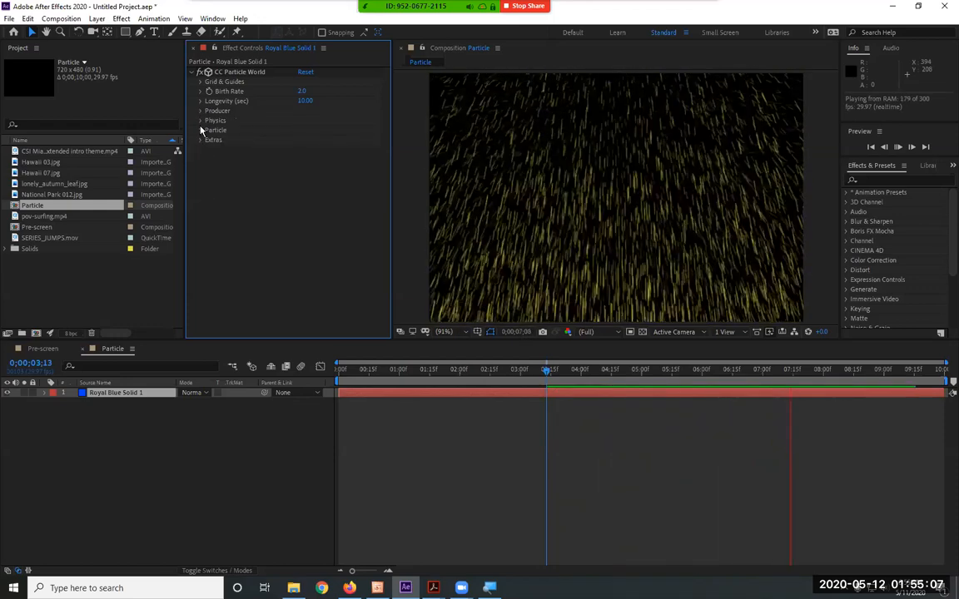
pyautogui.click(201, 120)
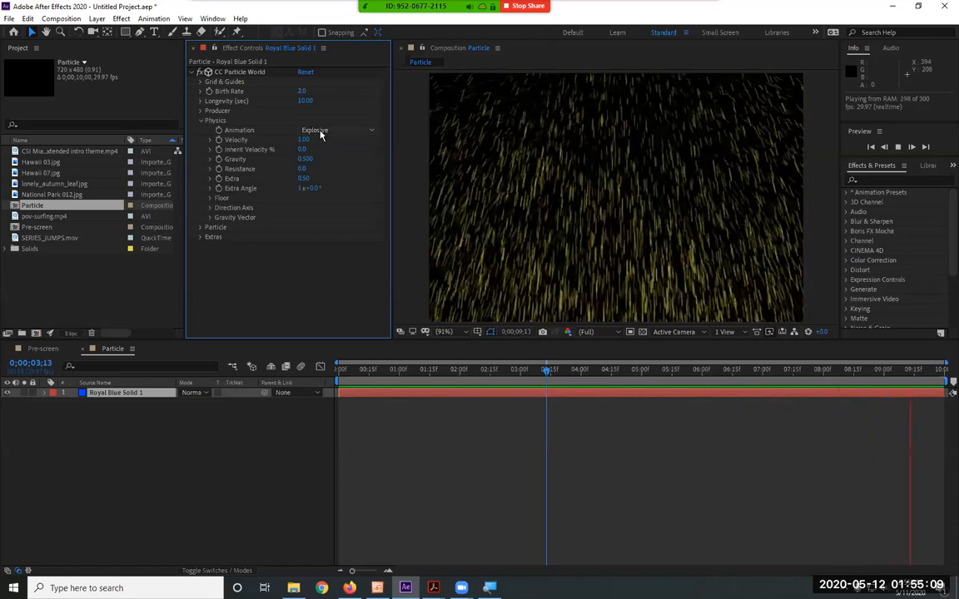
pyautogui.click(321, 131)
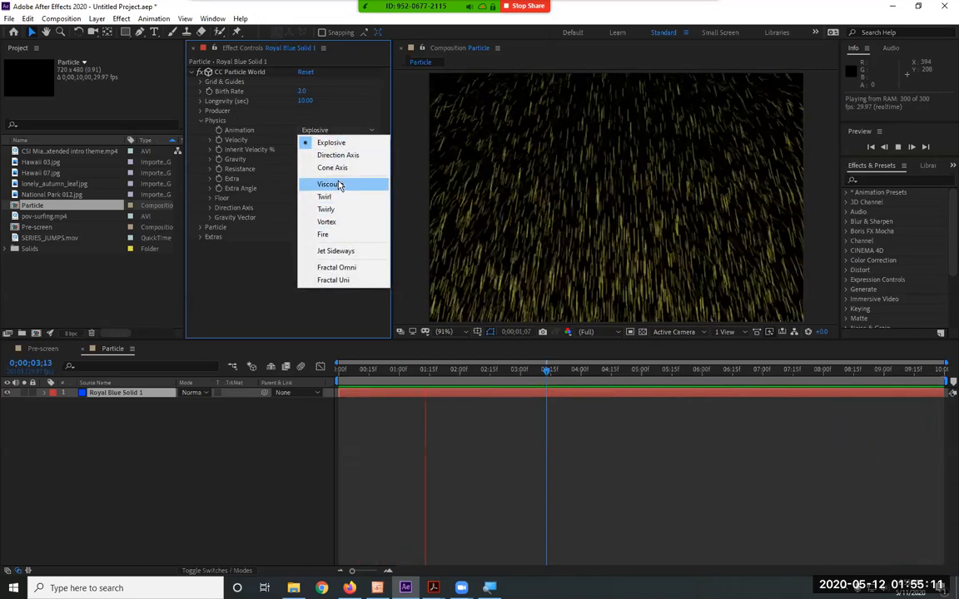
pyautogui.click(262, 273)
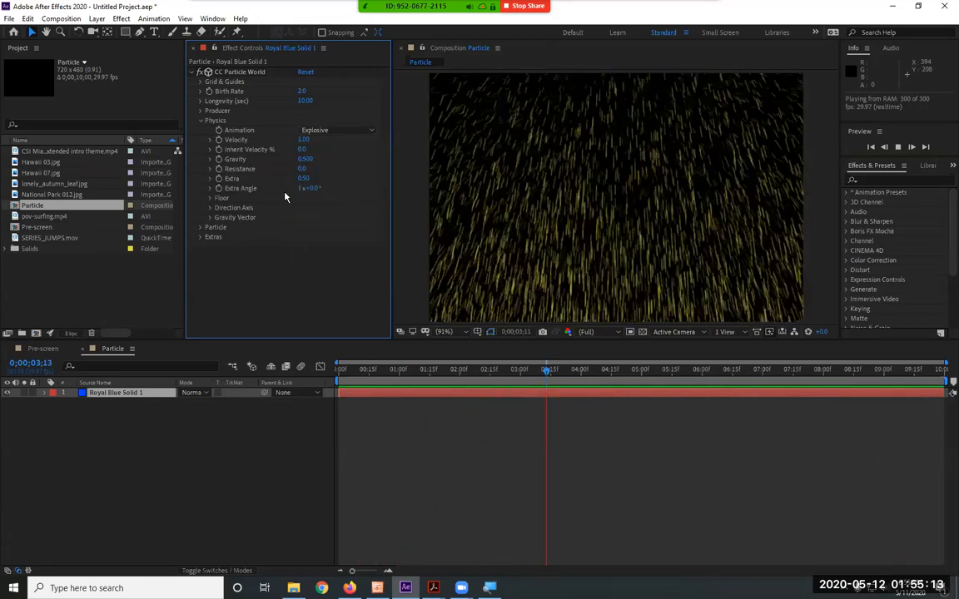
pyautogui.click(301, 159)
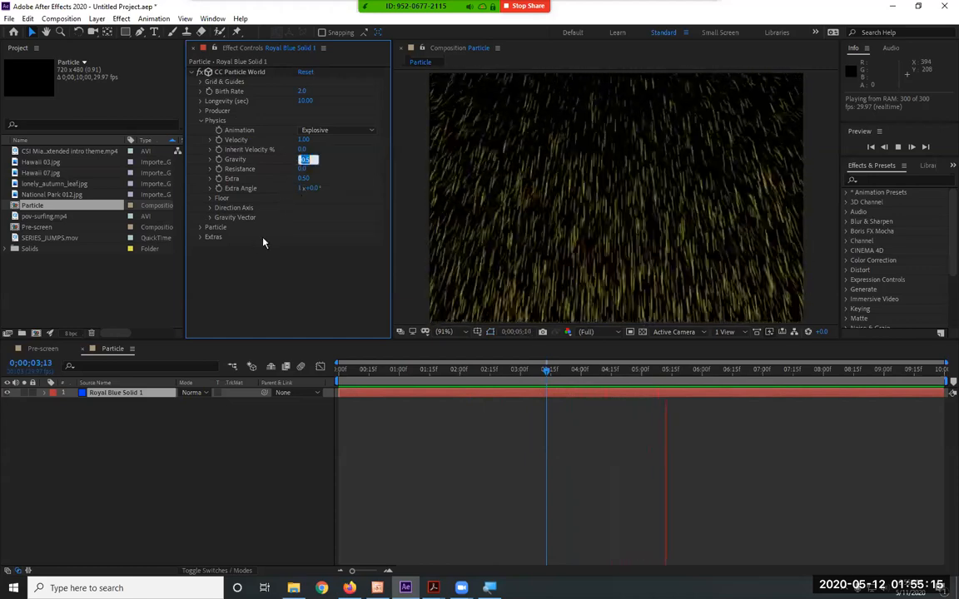
pyautogui.write('00')
pyautogui.press('Return')
# Set the Physics Velocity to 0 and preview the particle field, stopping playback at about 0;00;06;01
pyautogui.click(303, 140)
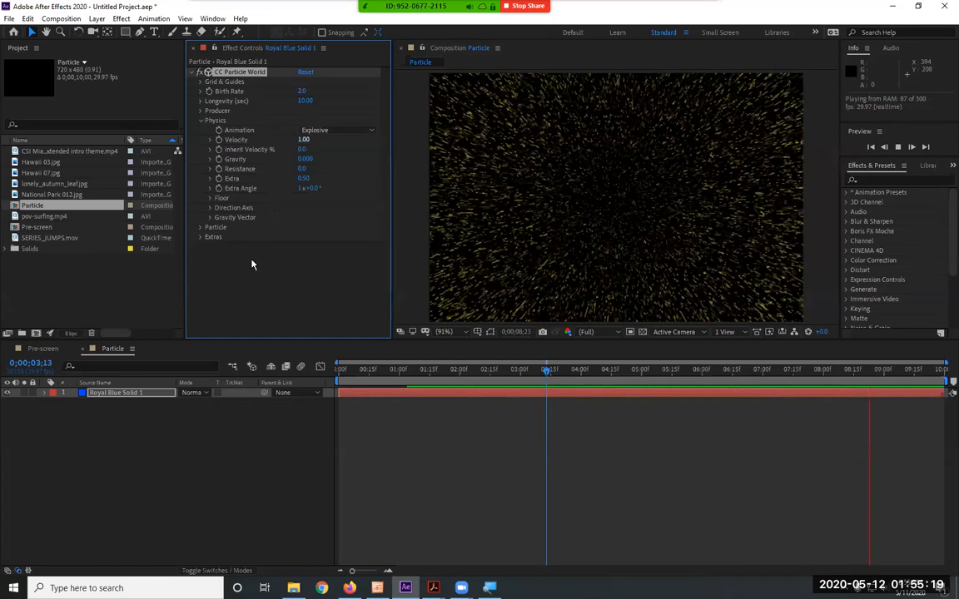
pyautogui.write('0')
pyautogui.press('Return')
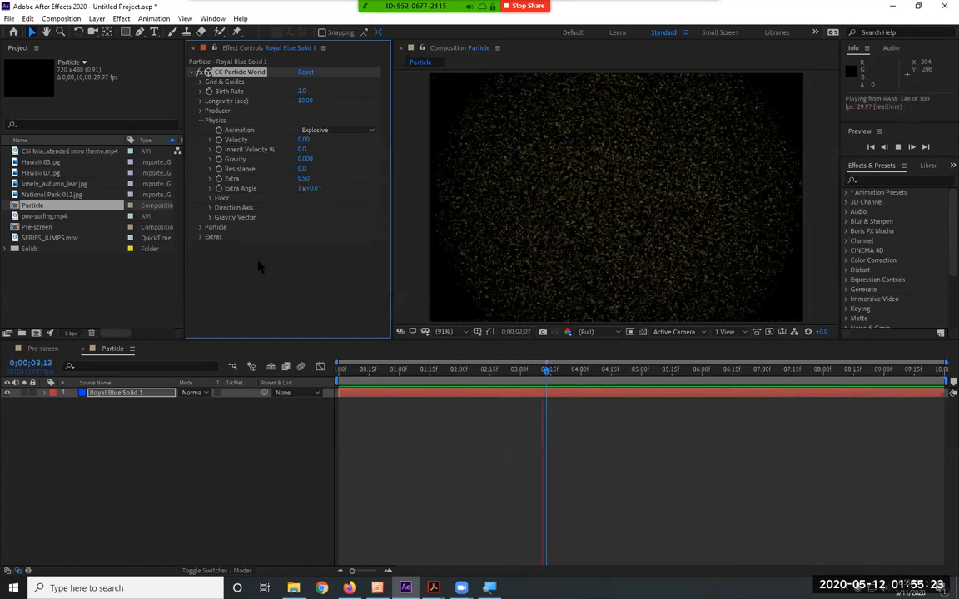
pyautogui.press('space')
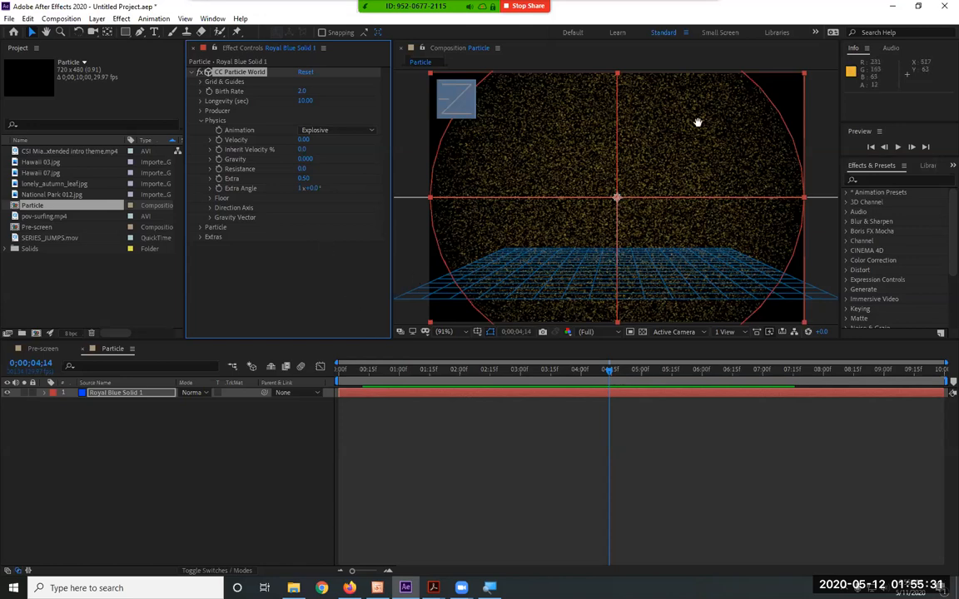
pyautogui.press('space')
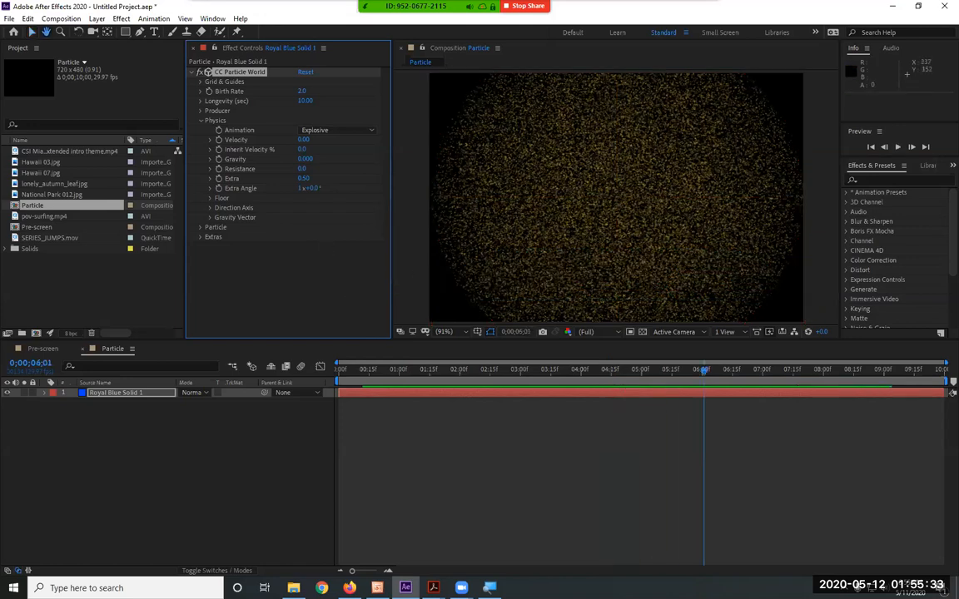
pyautogui.press('space')
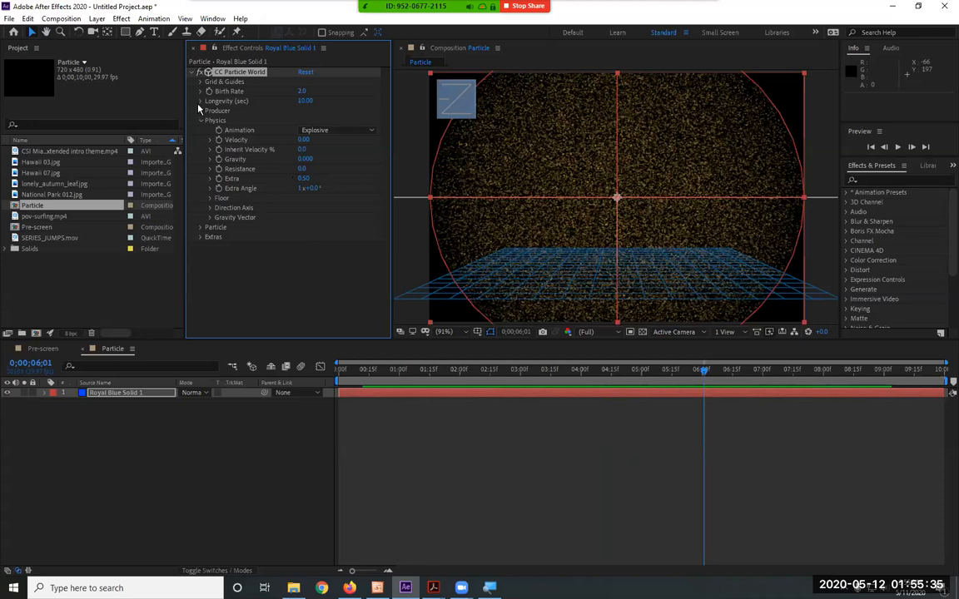
# Set the Producer's Radius X and Radius Y to 0.75, collapse its settings, and preview the wider particle field
pyautogui.click(199, 110)
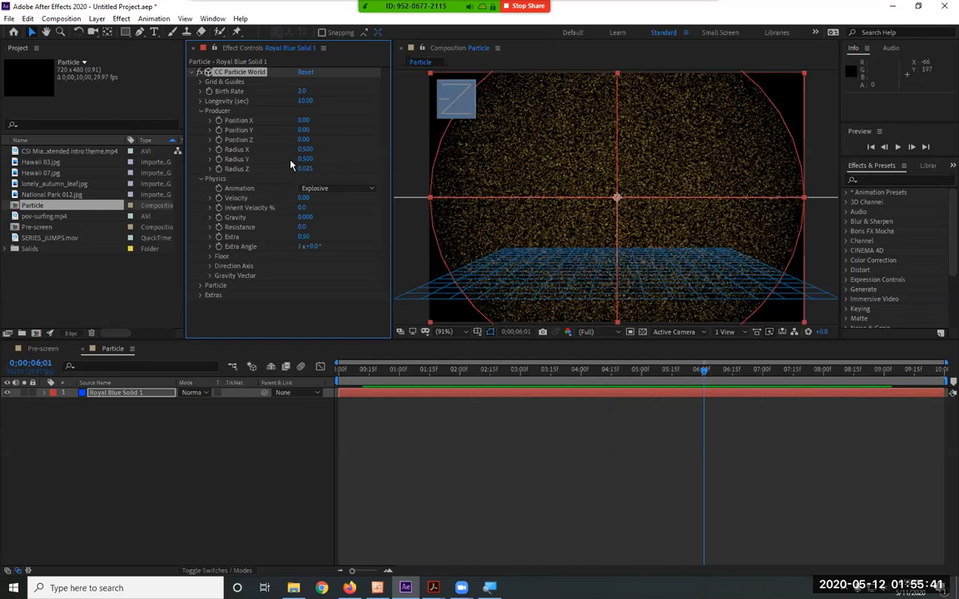
pyautogui.click(304, 159)
pyautogui.press('BackSpace')
pyautogui.hotkey('shift', 'Tab')
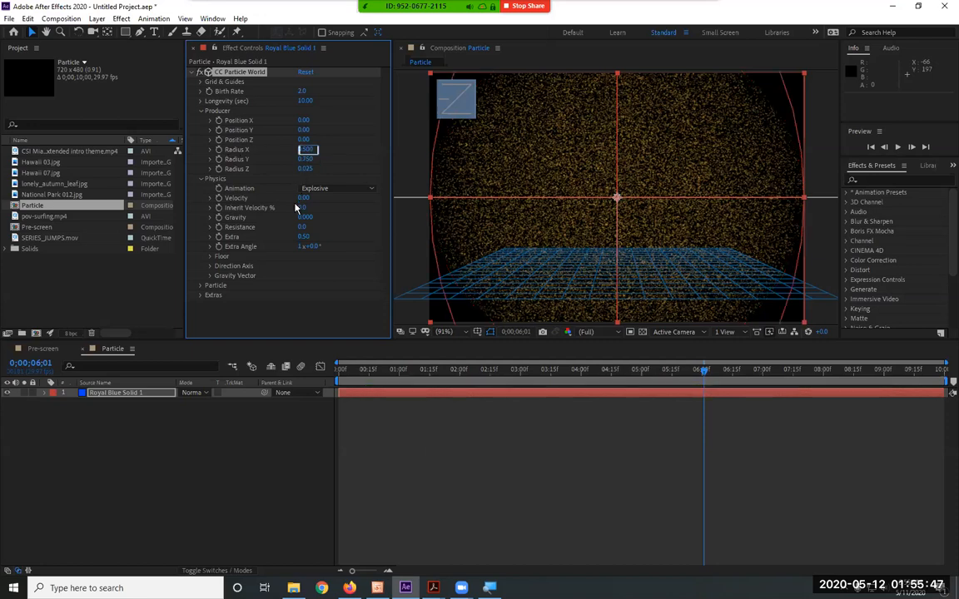
pyautogui.press('BackSpace')
pyautogui.write('.75')
pyautogui.press('Return')
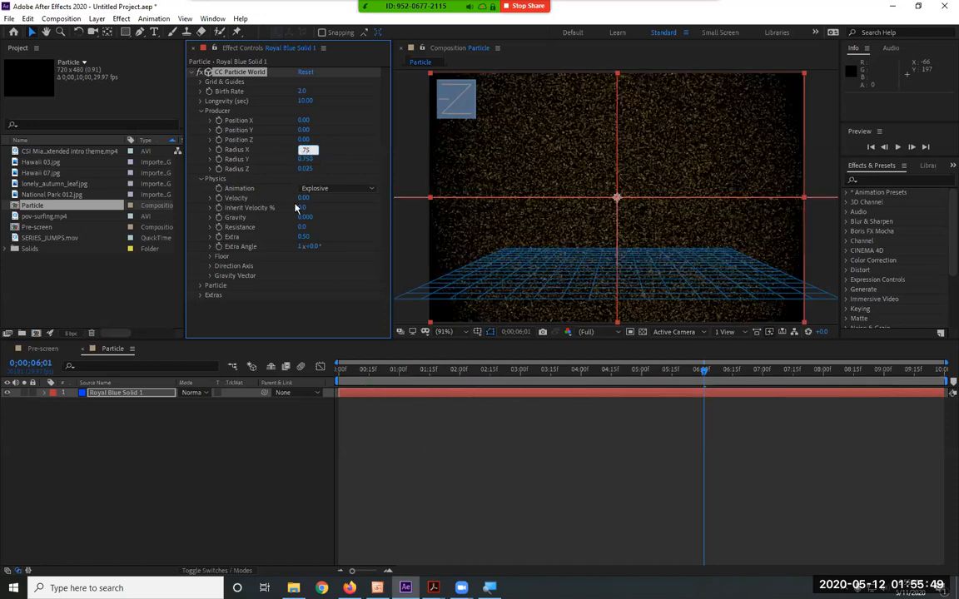
pyautogui.click(201, 112)
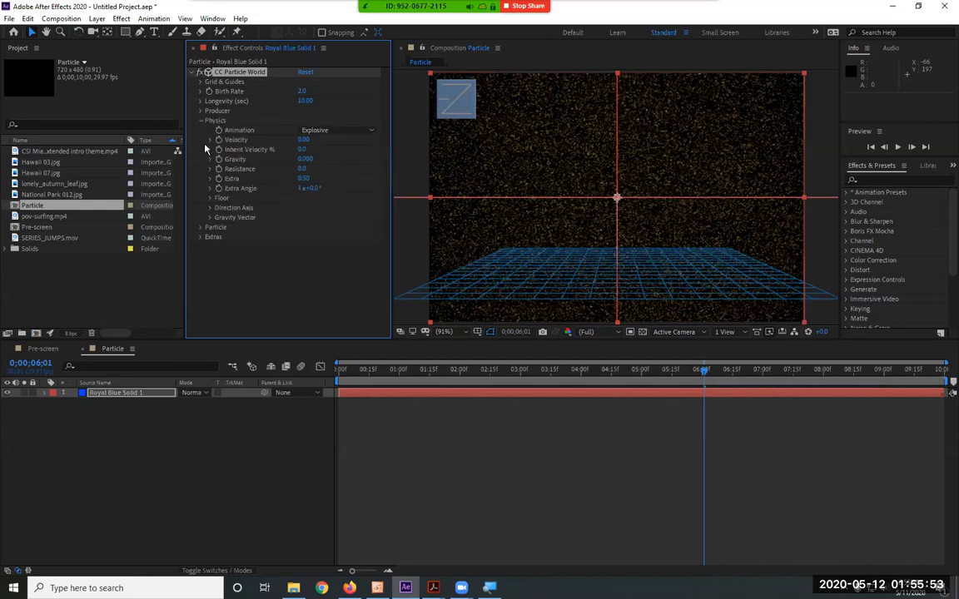
pyautogui.press('space')
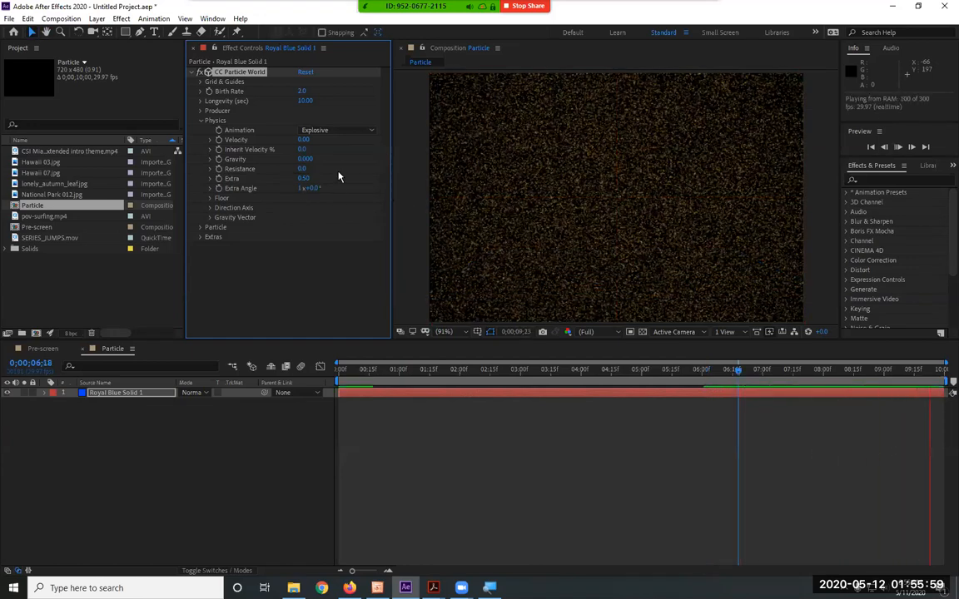
pyautogui.press('space')
# Set the Birth Rate to 1 and preview the thinner particle field
pyautogui.click(302, 94)
pyautogui.write('1')
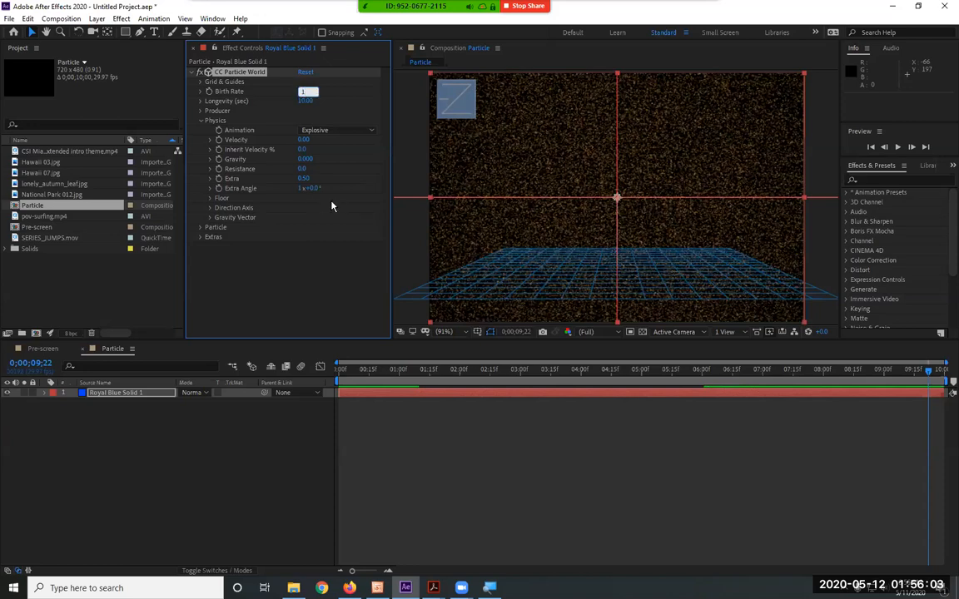
pyautogui.press('Return')
pyautogui.press('space')
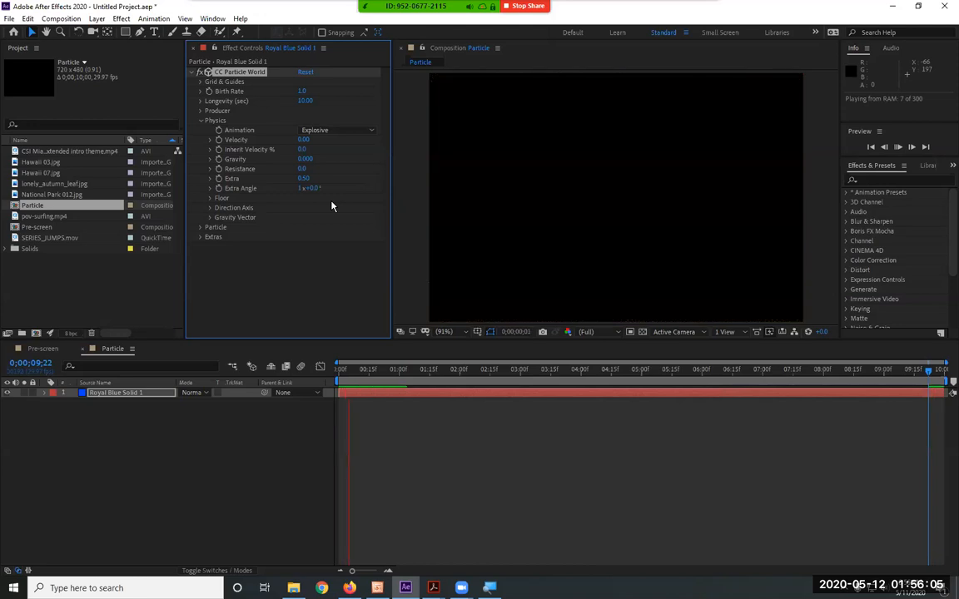
# Collapse the Physics settings and set the Particle Type to Star
pyautogui.click(201, 121)
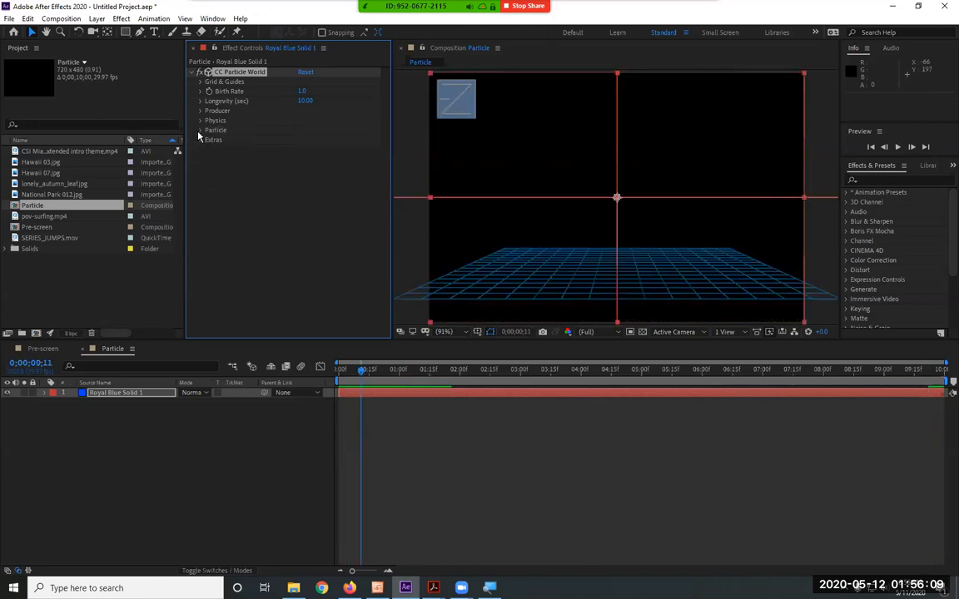
pyautogui.click(200, 131)
pyautogui.click(342, 141)
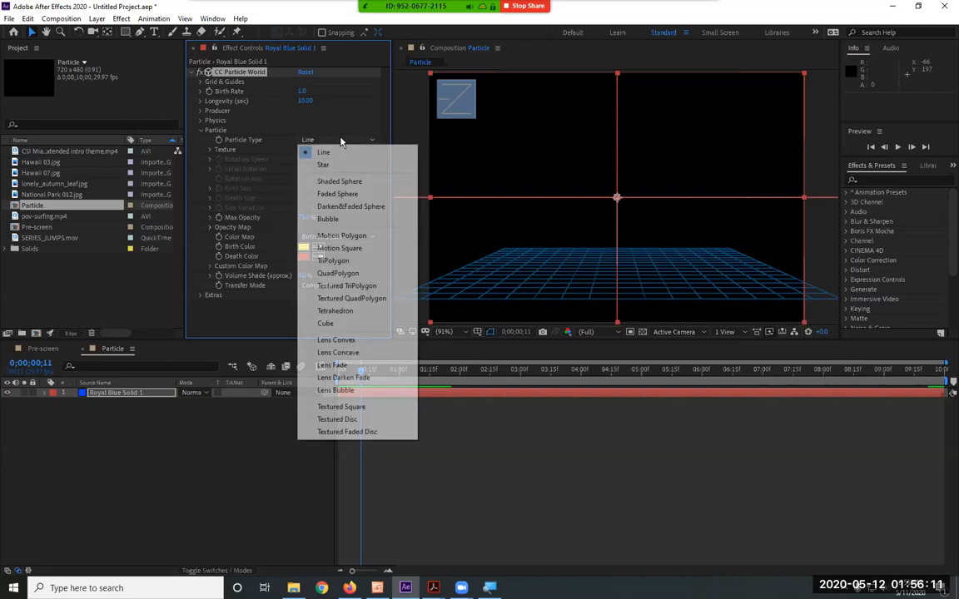
pyautogui.click(336, 162)
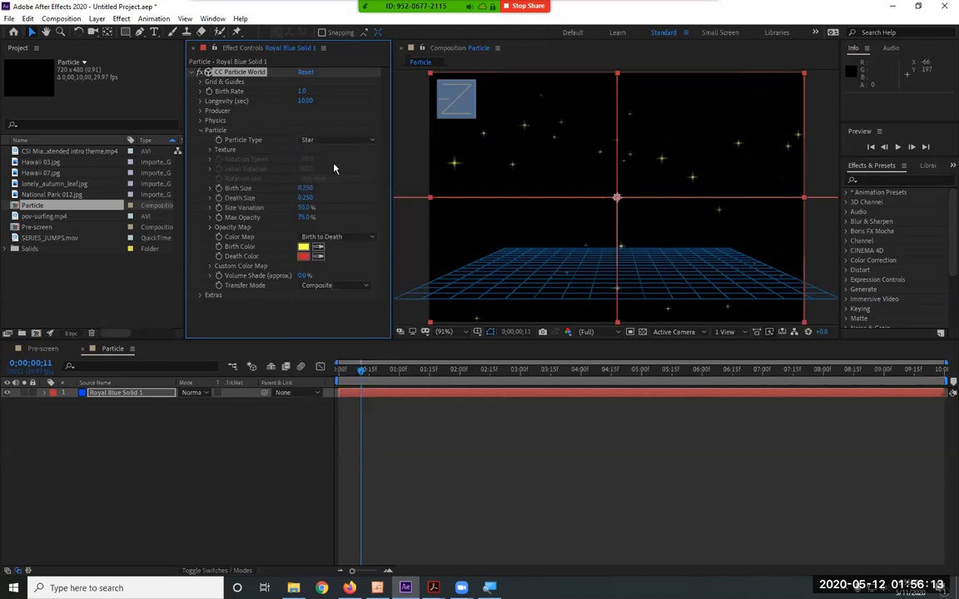
# Change the Birth Color to pale yellow FFFFE1 and the Death Color to a light blue, and preview the stars
pyautogui.click(302, 247)
pyautogui.click(359, 223)
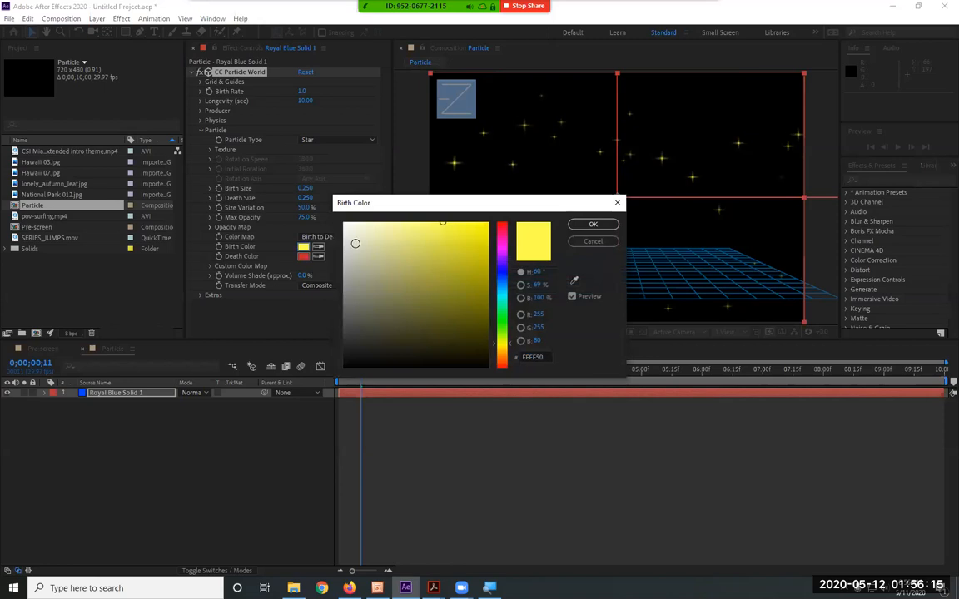
pyautogui.click(592, 224)
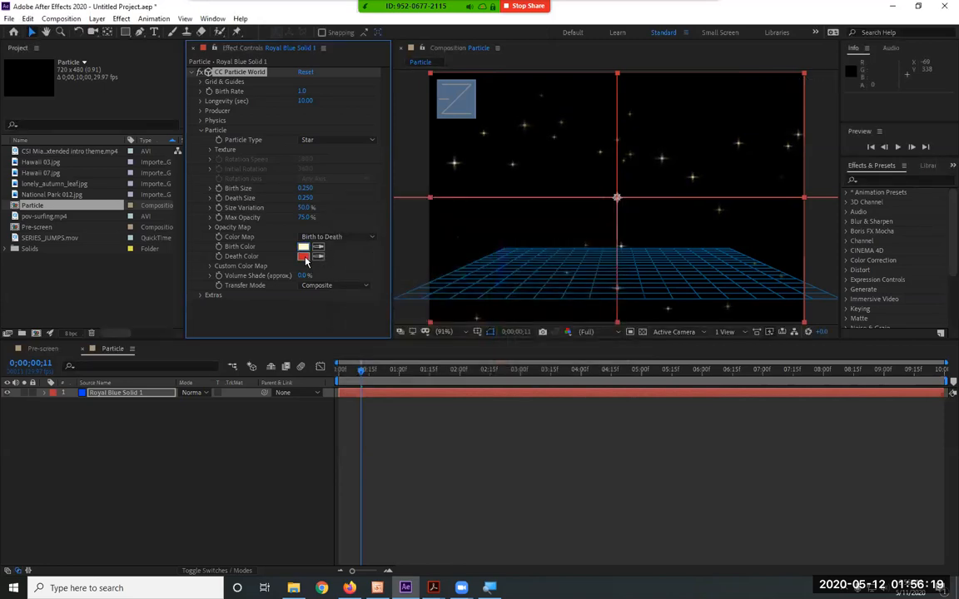
pyautogui.click(304, 256)
pyautogui.click(501, 274)
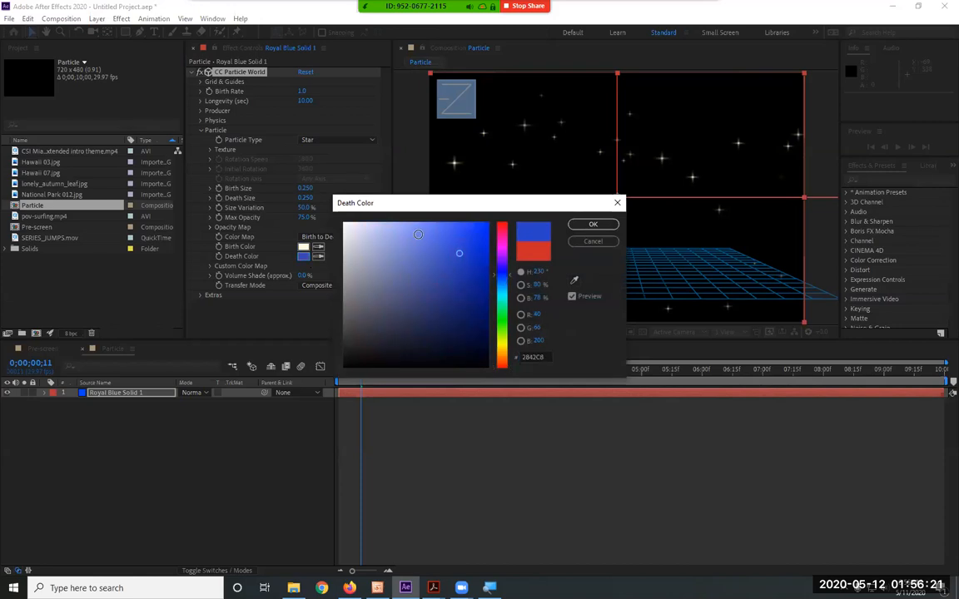
pyautogui.click(592, 224)
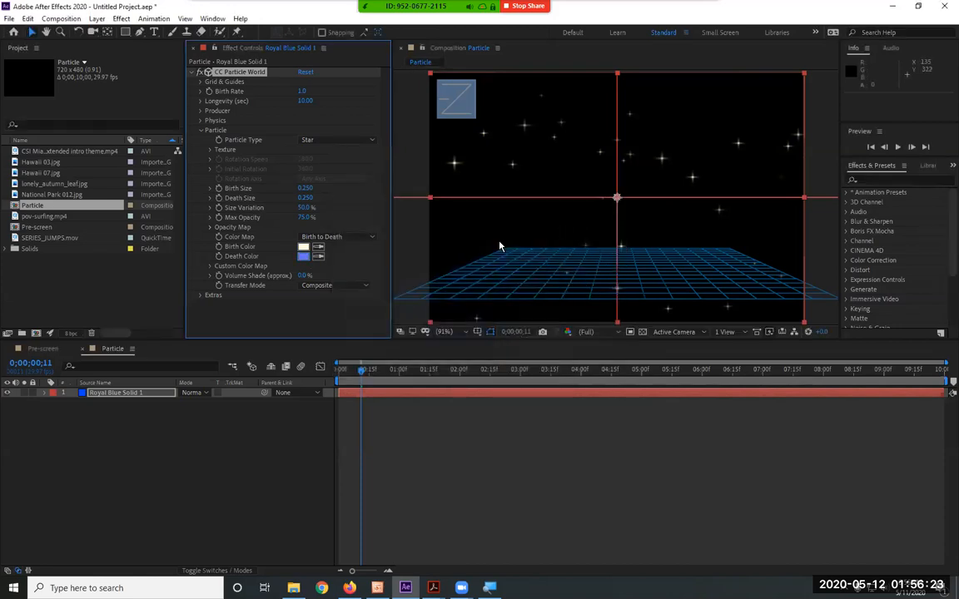
pyautogui.press('space')
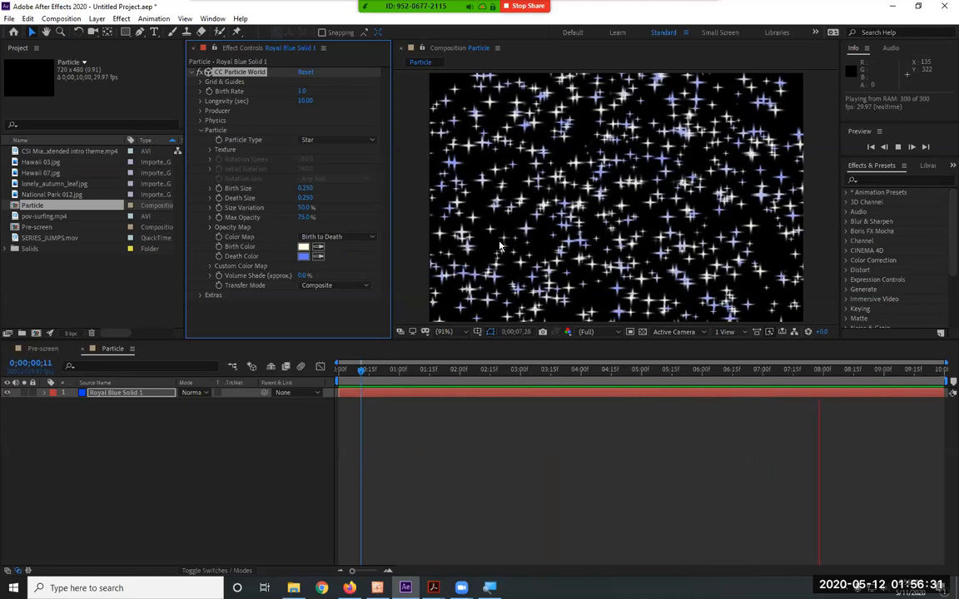
# Set the Longevity to 2 seconds and preview the shorter-lived stars
pyautogui.click(306, 101)
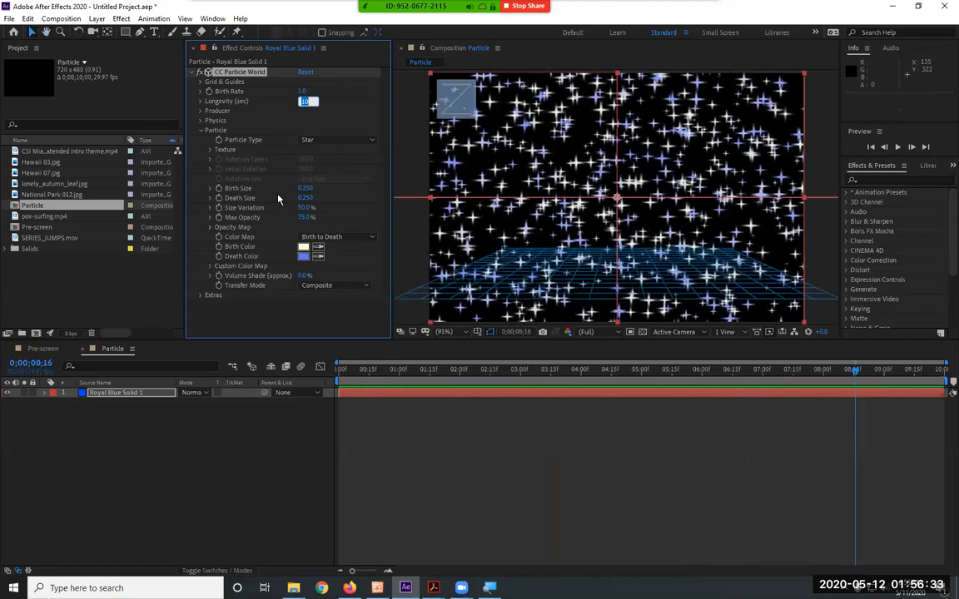
pyautogui.write('2')
pyautogui.press('Return')
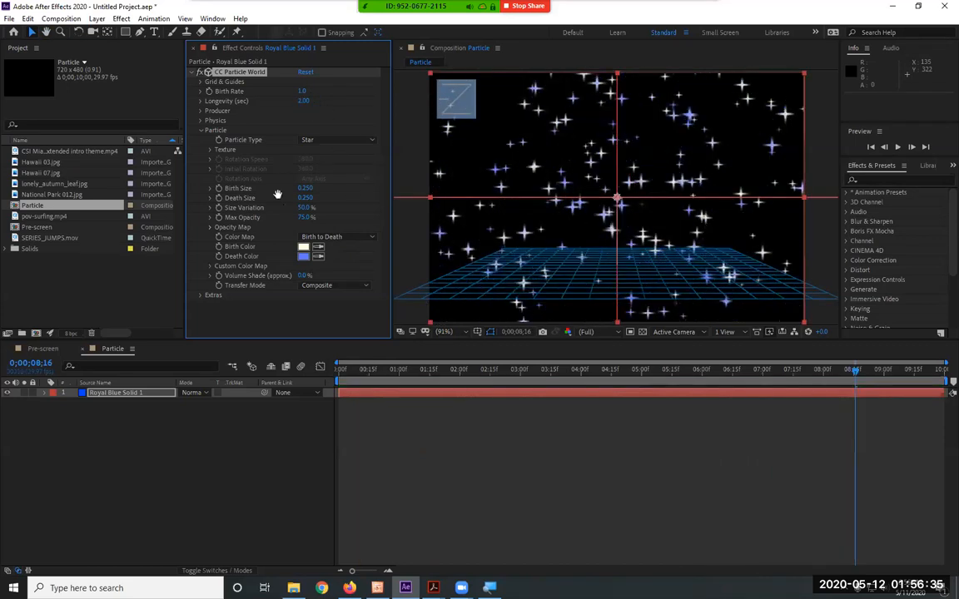
pyautogui.press('space')
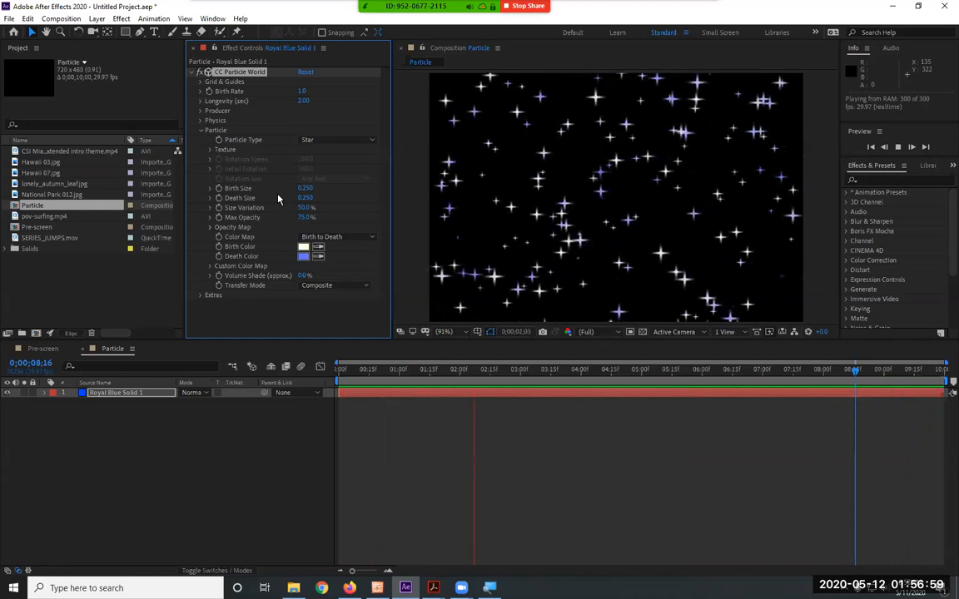
# Set the Birth Size to 0 and the Death Size to 0.240, checking the growing stars in the running preview
pyautogui.moveTo(305, 188); pyautogui.dragTo(272, 189)
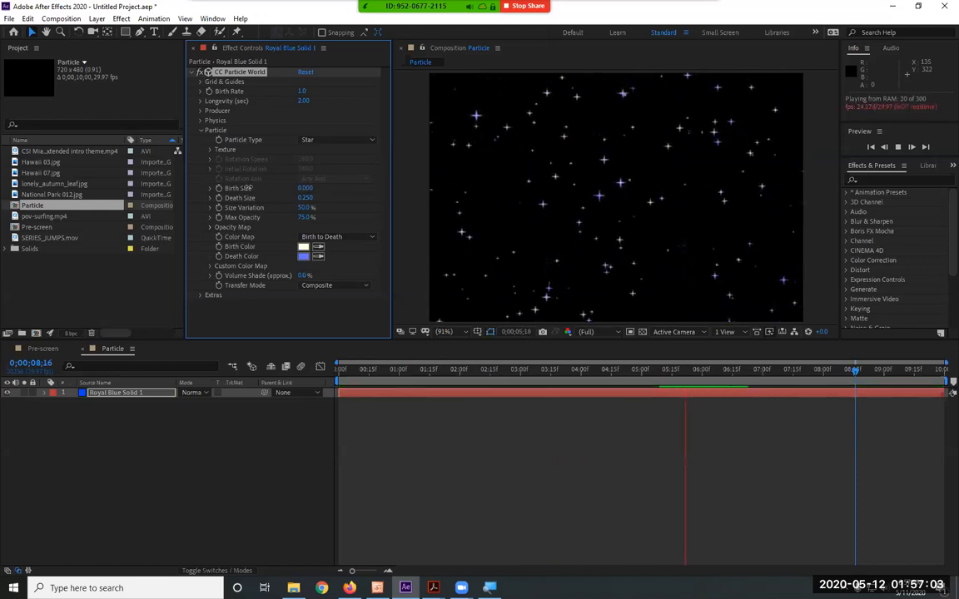
pyautogui.moveTo(230, 198)
pyautogui.mouseDown()
pyautogui.moveTo(216, 198)
pyautogui.moveTo(237, 198)
pyautogui.mouseUp()
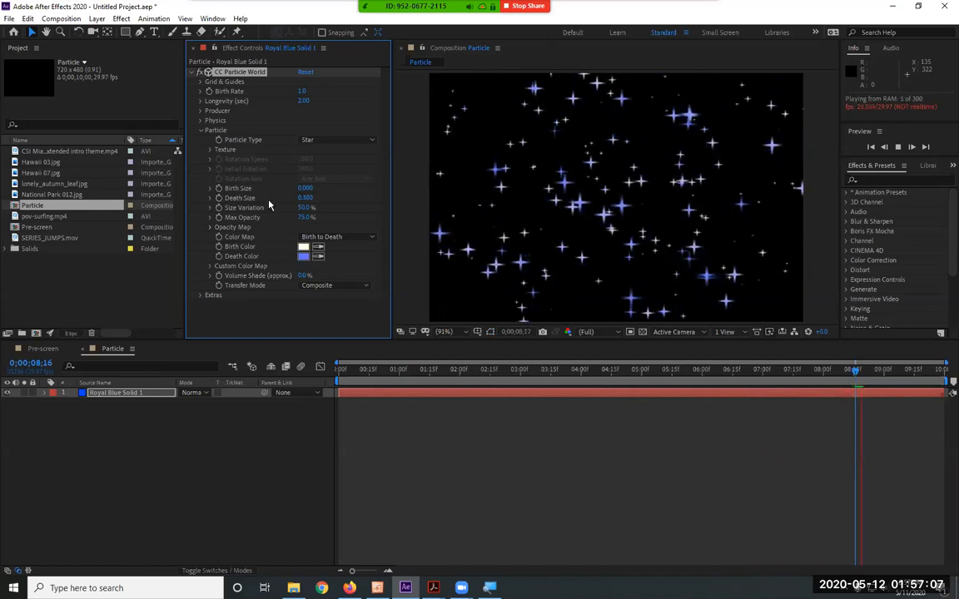
pyautogui.moveTo(303, 198); pyautogui.dragTo(291, 198)
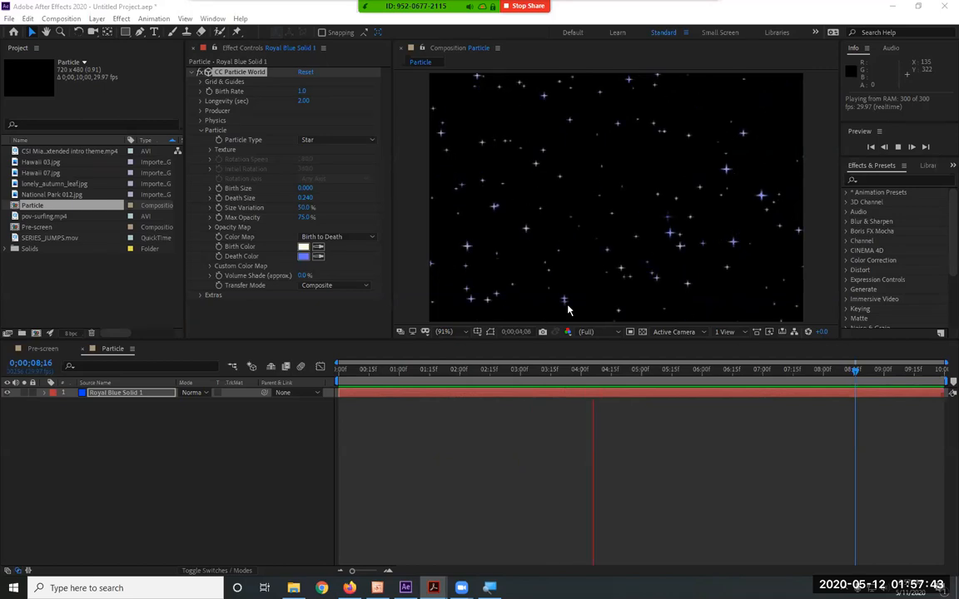
pyautogui.click(204, 72)
pyautogui.click(205, 72)
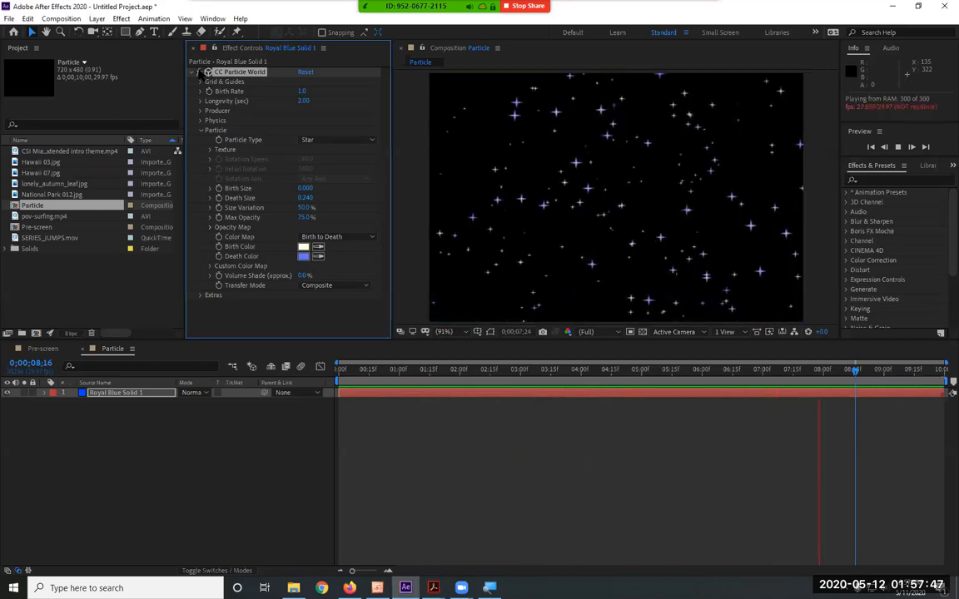
pyautogui.press('space')
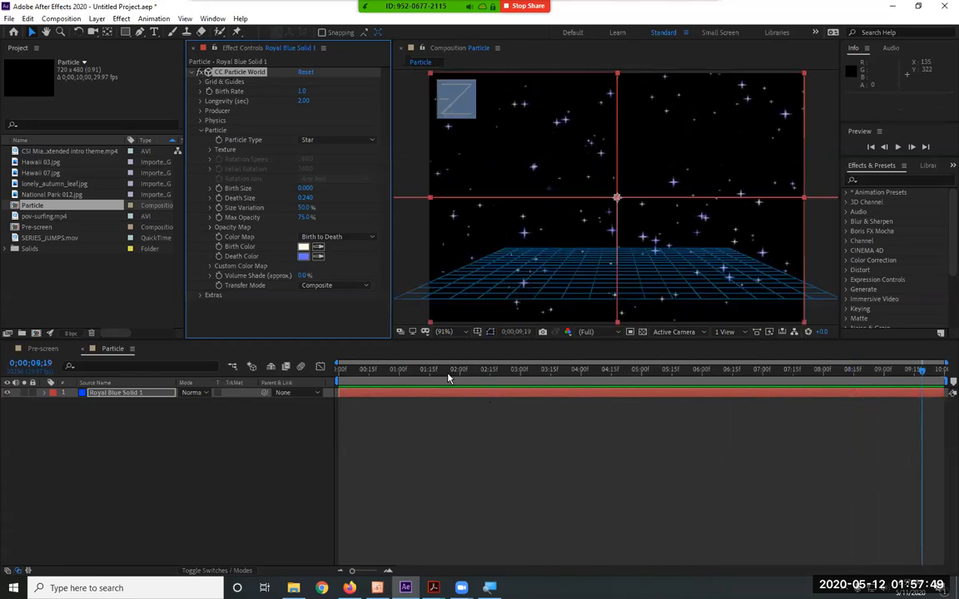
# Add a Birth Rate keyframe at 0;00;01;00 and reveal the layer's keyframed properties in the timeline
pyautogui.moveTo(447, 372); pyautogui.dragTo(492, 373)
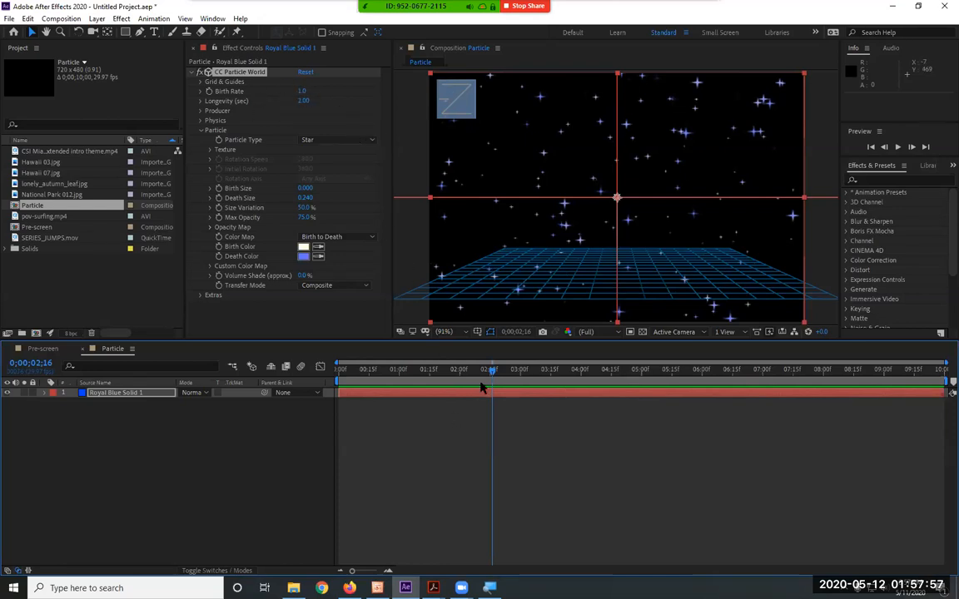
pyautogui.moveTo(387, 371); pyautogui.dragTo(401, 385)
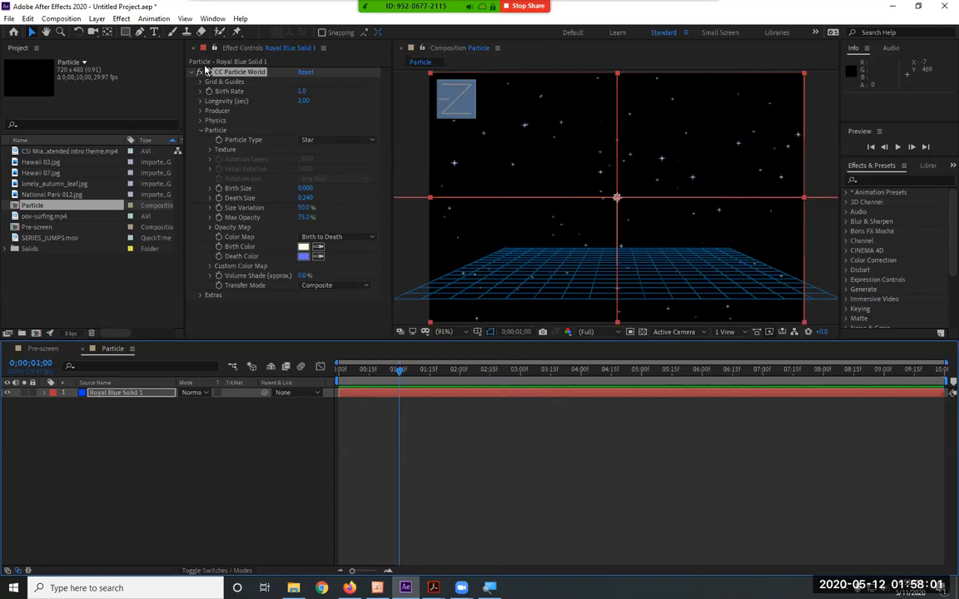
pyautogui.click(211, 94)
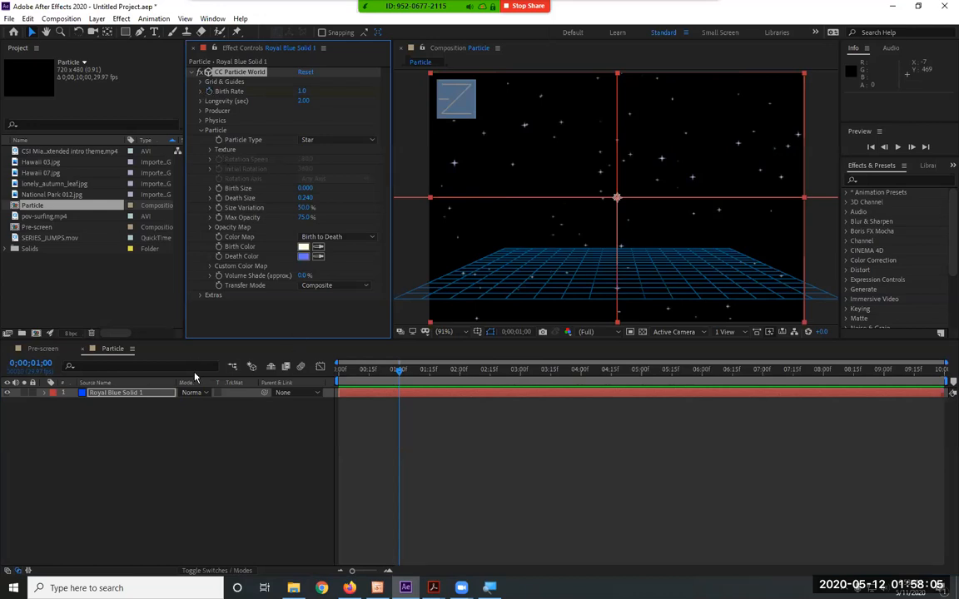
pyautogui.press('u')
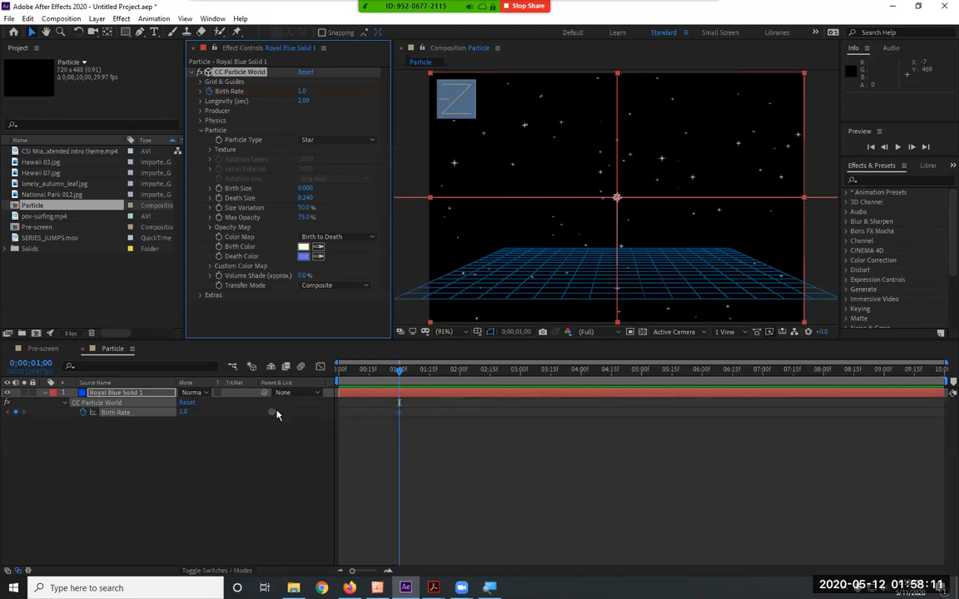
# Set the Birth Rate to 0 one frame after its first keyframe, at 0;00;01;01
pyautogui.press('pageup')
pyautogui.press('pagedown')
pyautogui.press('pagedown')
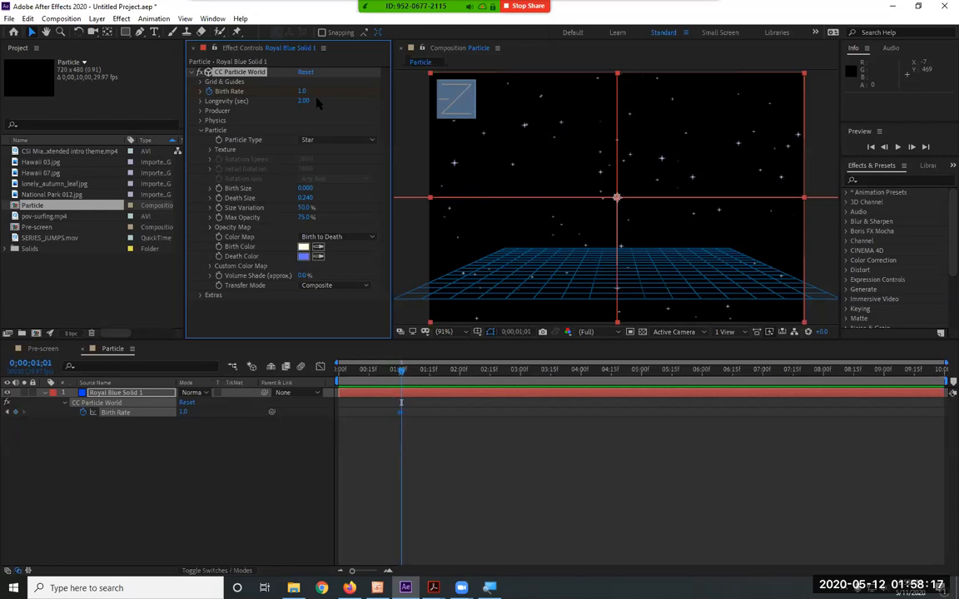
pyautogui.moveTo(303, 94); pyautogui.dragTo(266, 92)
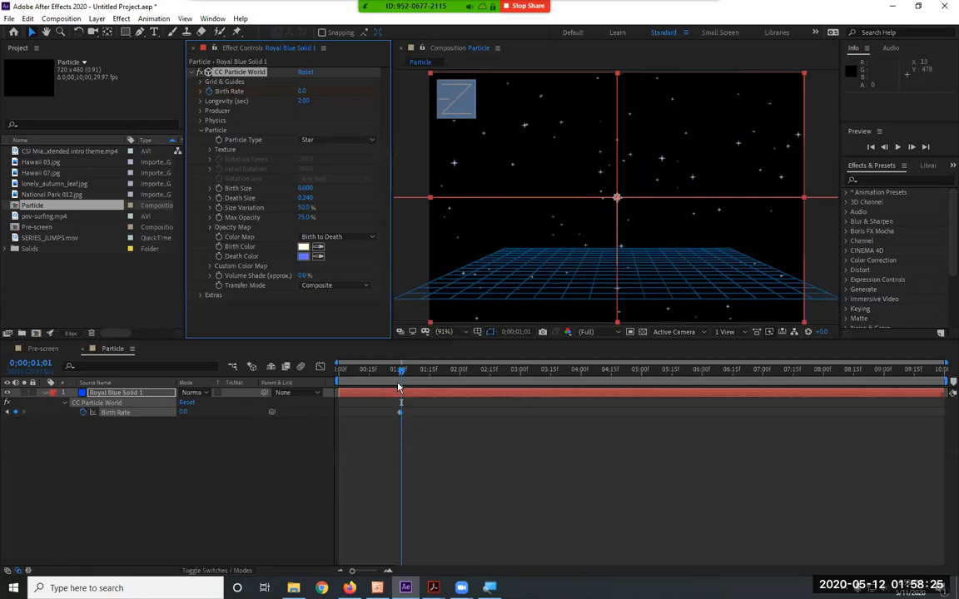
# Scrub ahead to 0;00;02;18 to check the remaining stars and set the Longevity to 10 seconds
pyautogui.moveTo(401, 371); pyautogui.dragTo(496, 379)
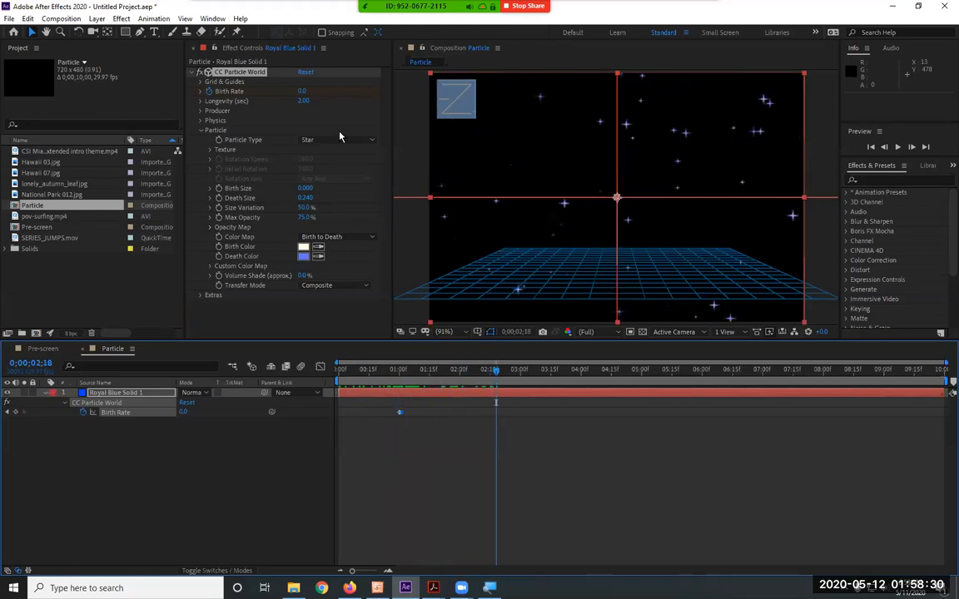
pyautogui.click(303, 100)
pyautogui.write('1')
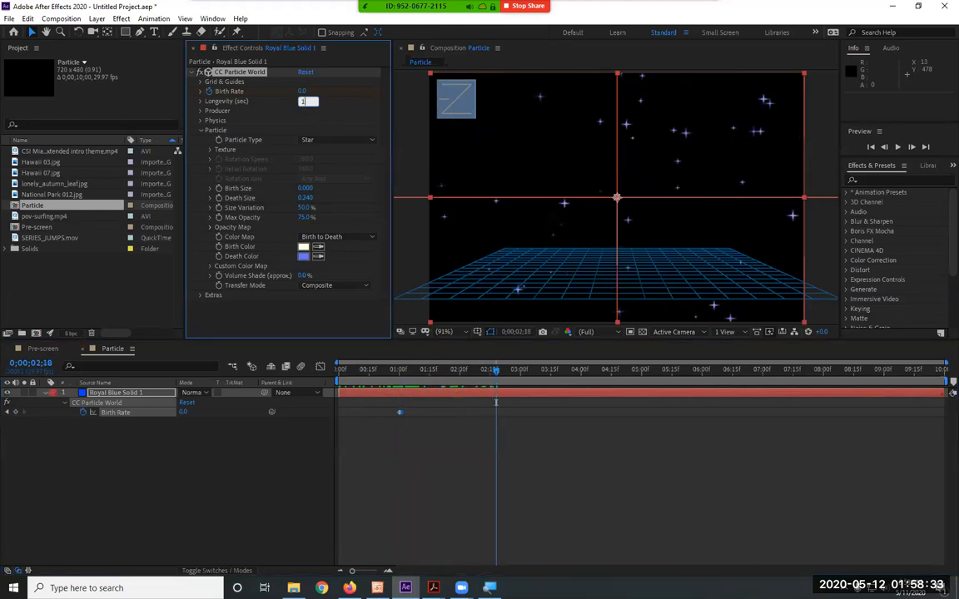
pyautogui.write('0')
pyautogui.press('Return')
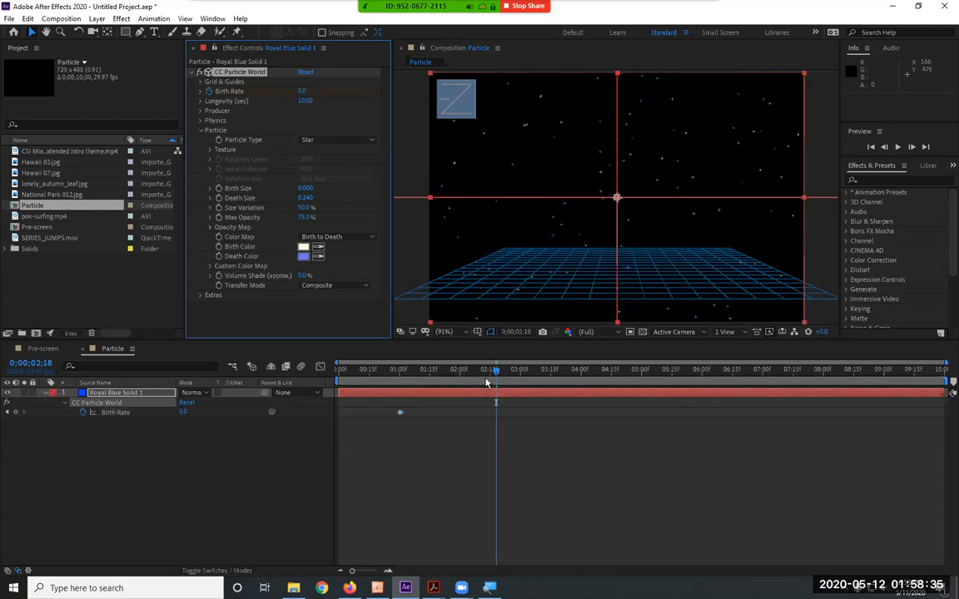
# Preview the animation from the last Birth Rate keyframe and shift the solid layer 0;00;01;01 earlier in the timeline
pyautogui.press('j')
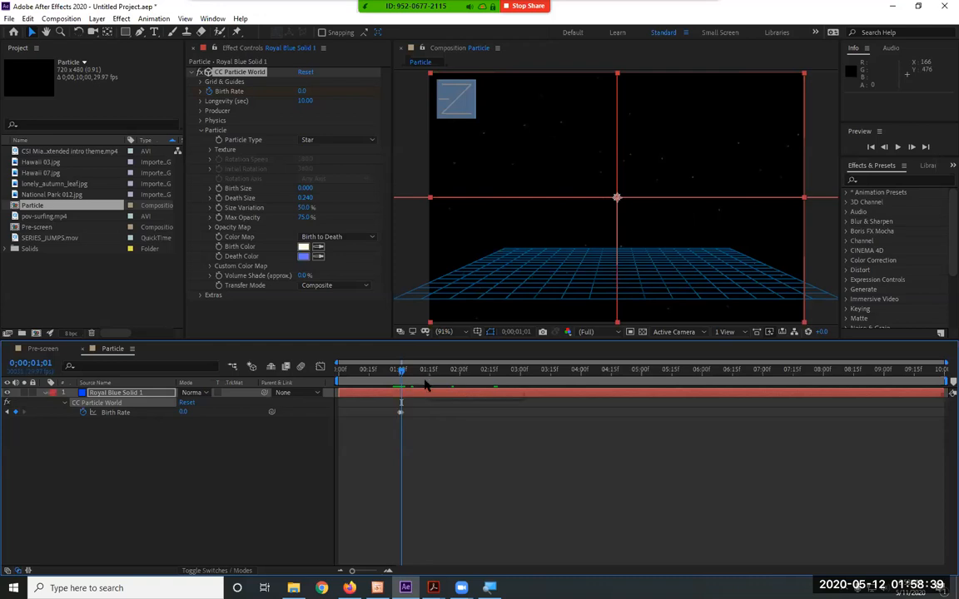
pyautogui.press('space')
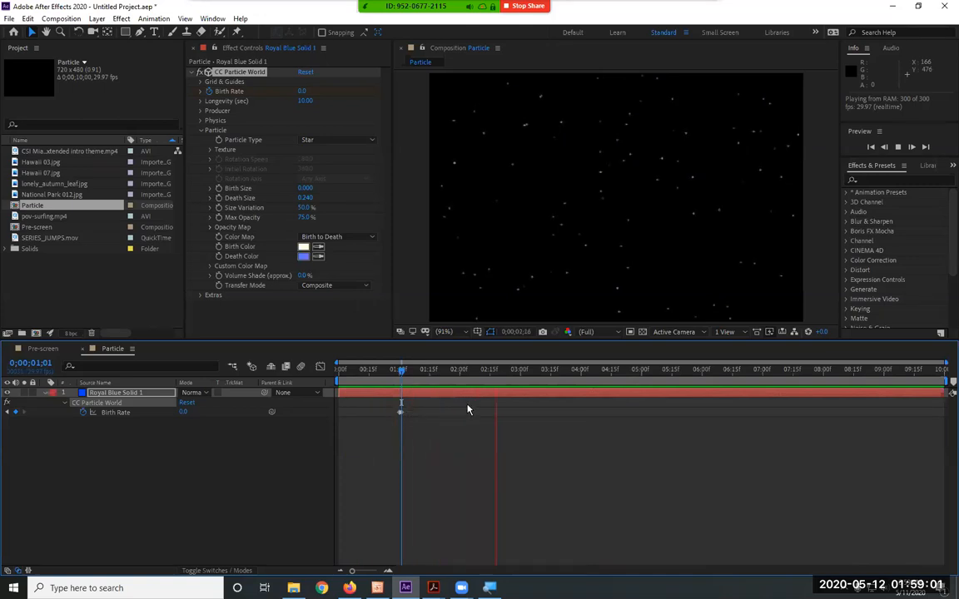
pyautogui.press('space')
pyautogui.moveTo(442, 398); pyautogui.dragTo(379, 396)
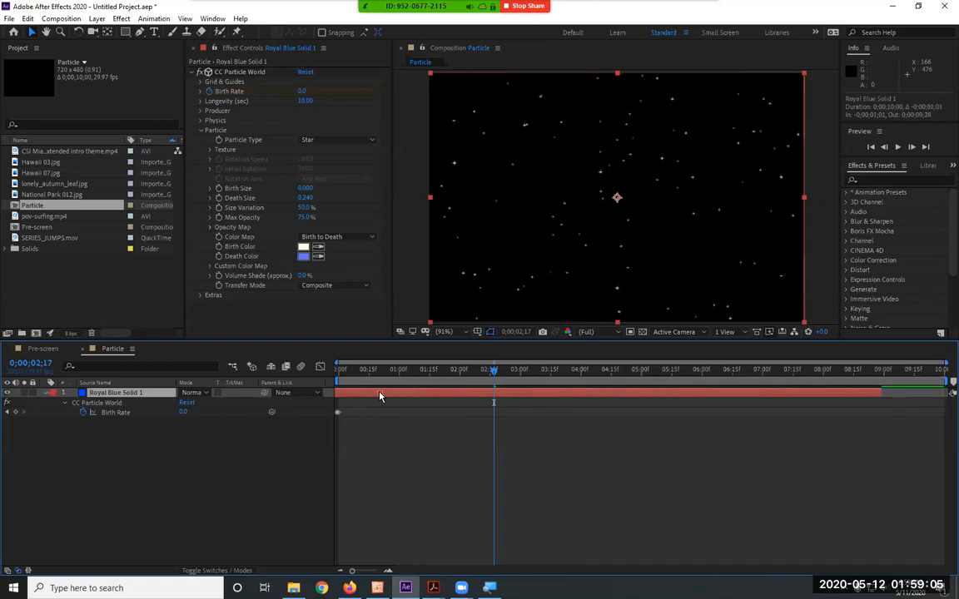
# Preview the star animation from the beginning of the composition
pyautogui.click(338, 372)
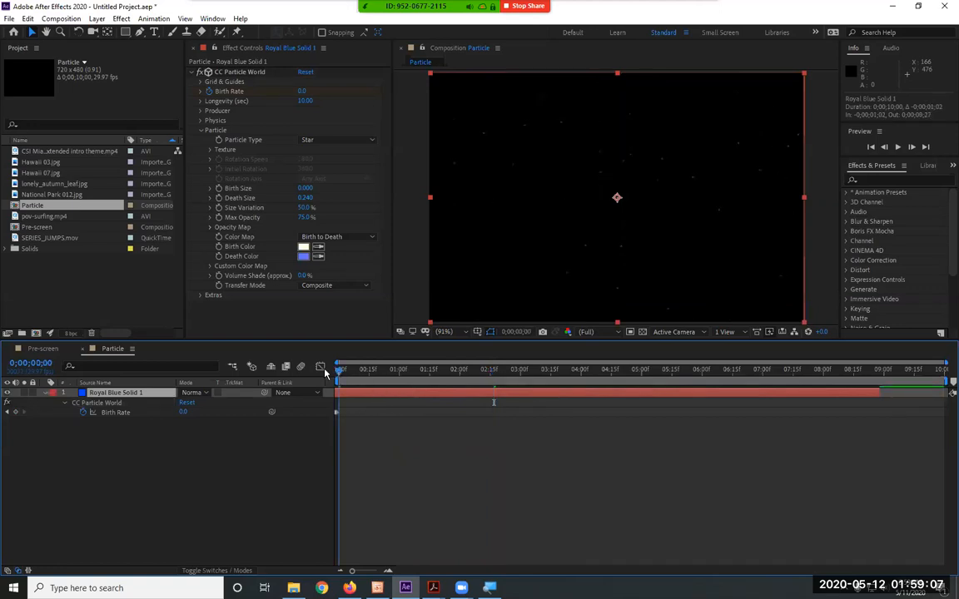
pyautogui.press('space')
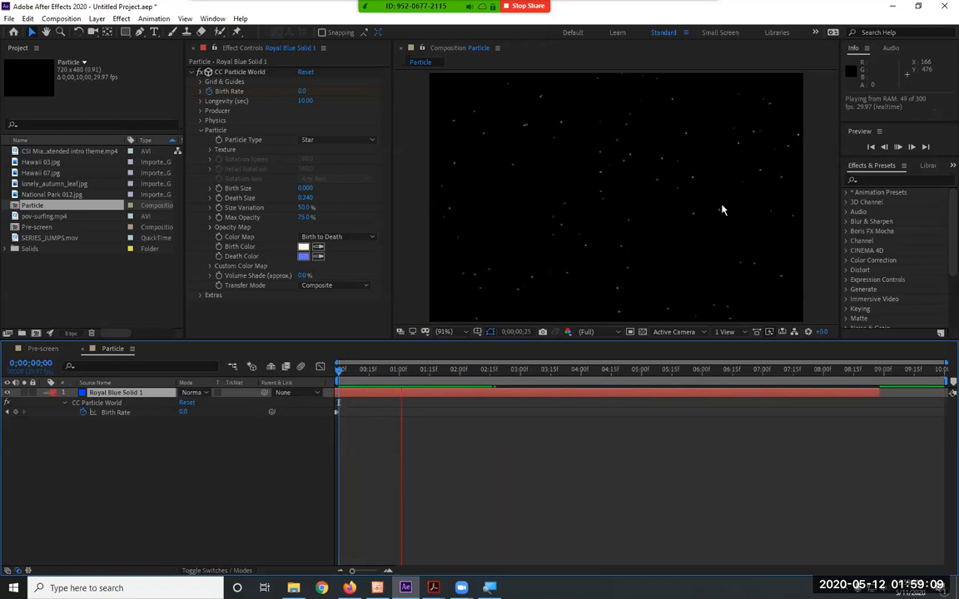
pyautogui.click(452, 257)
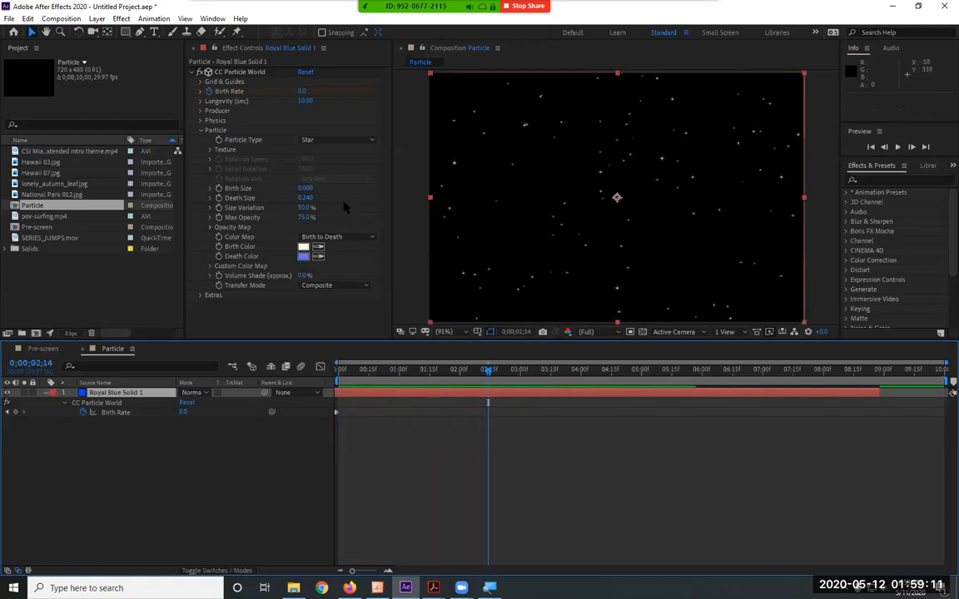
# Set the particles' Birth Size to 0.25 and their Death Size to 0.02
pyautogui.click(305, 188)
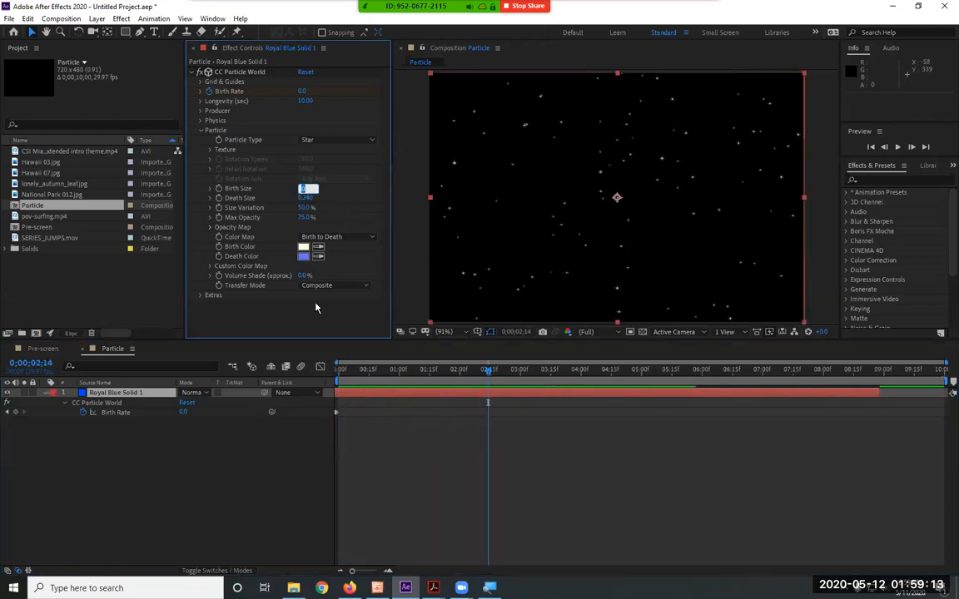
pyautogui.write('.25')
pyautogui.click(307, 199)
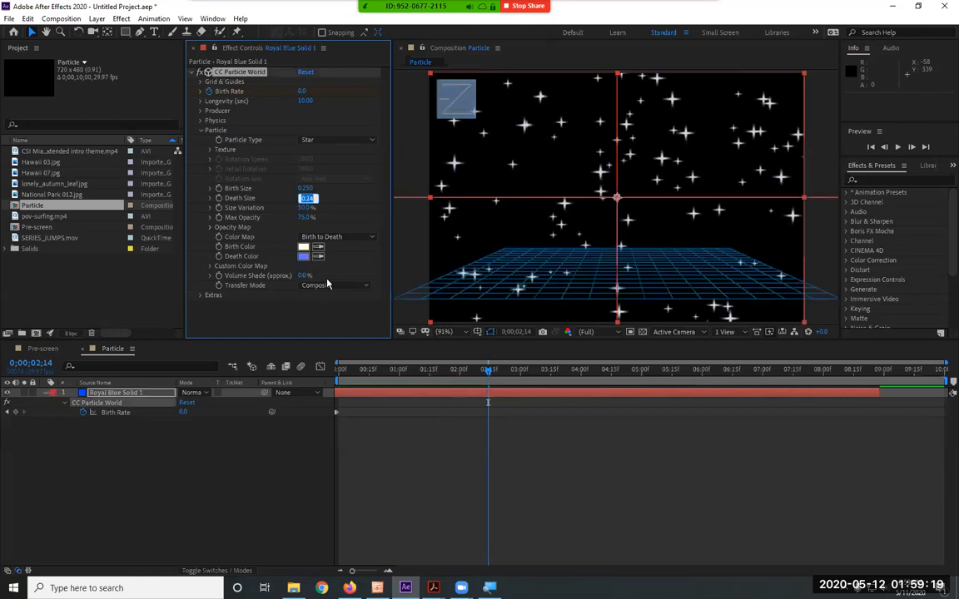
pyautogui.press('Return')
pyautogui.click(306, 198)
pyautogui.write('0.02')
pyautogui.press('Return')
# Set the particles' Birth Size to 0.02 and preview the animation
pyautogui.click(305, 208)
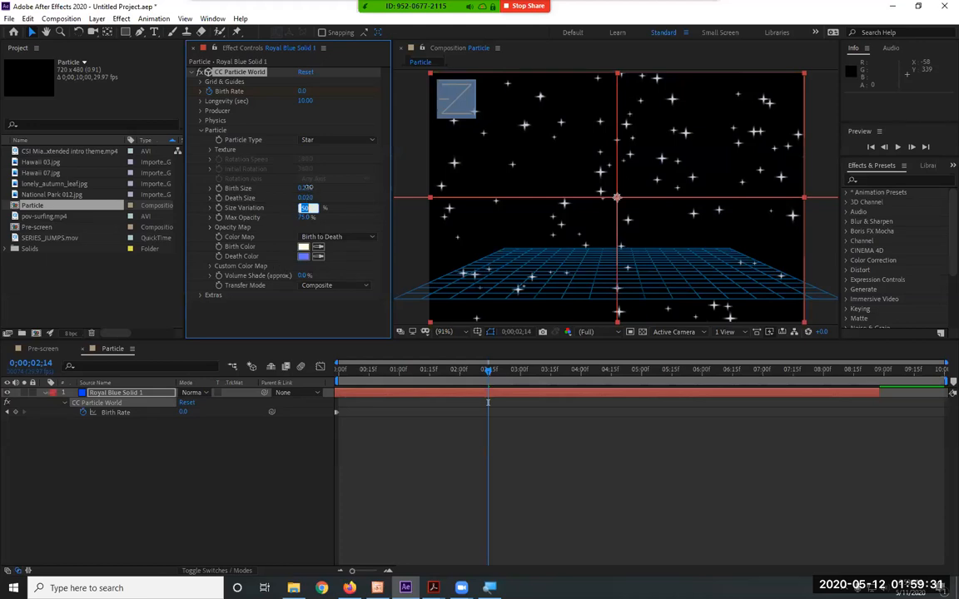
pyautogui.click(307, 188)
pyautogui.write('.02')
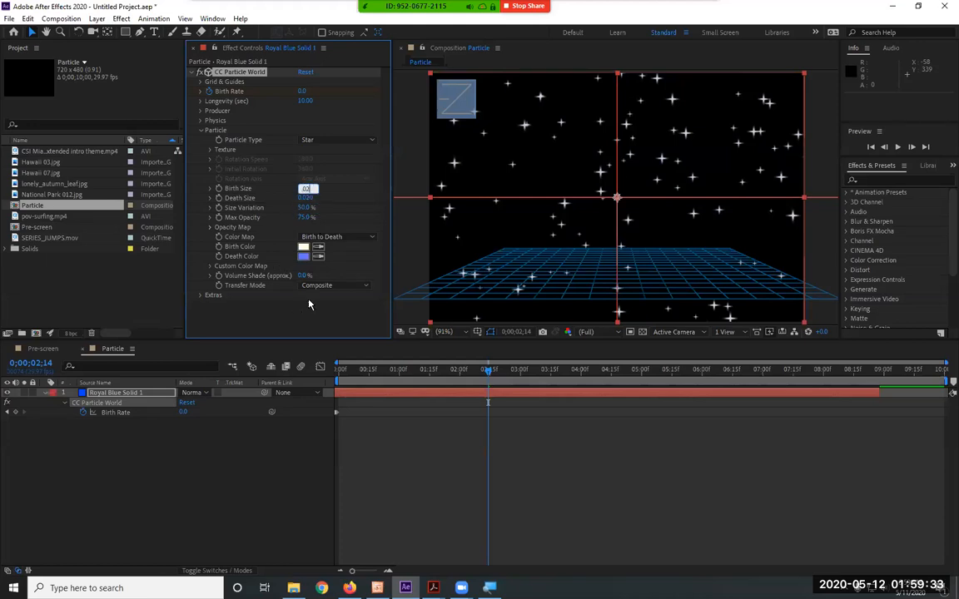
pyautogui.press('Return')
pyautogui.press('space')
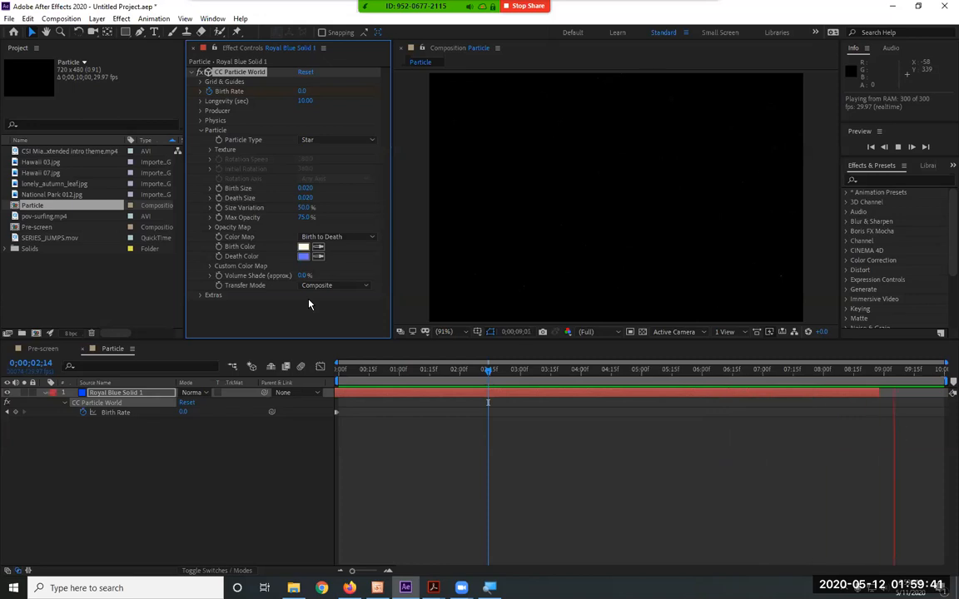
pyautogui.press('space')
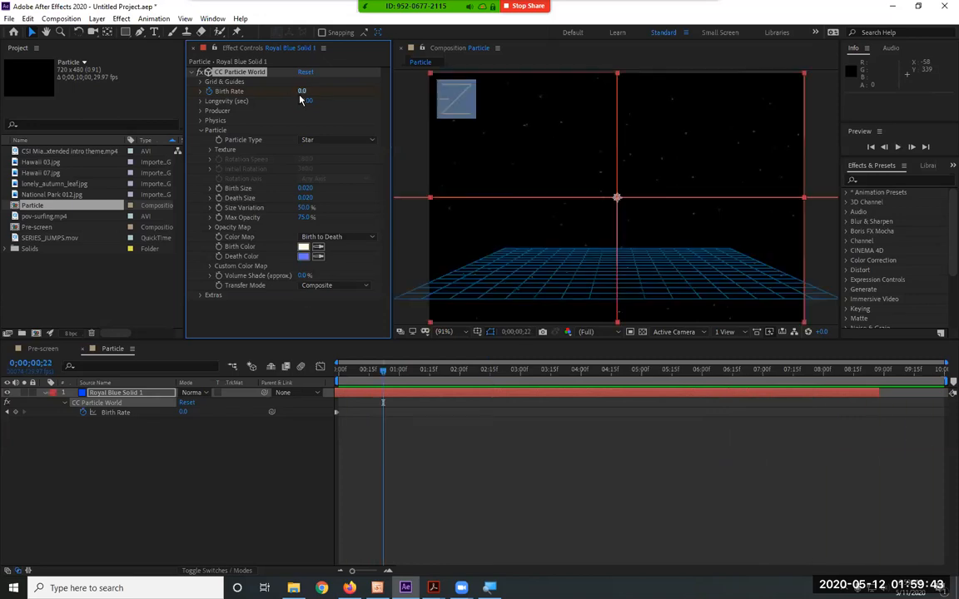
# Set the particle Longevity to 20 seconds and preview the animation
pyautogui.click(306, 101)
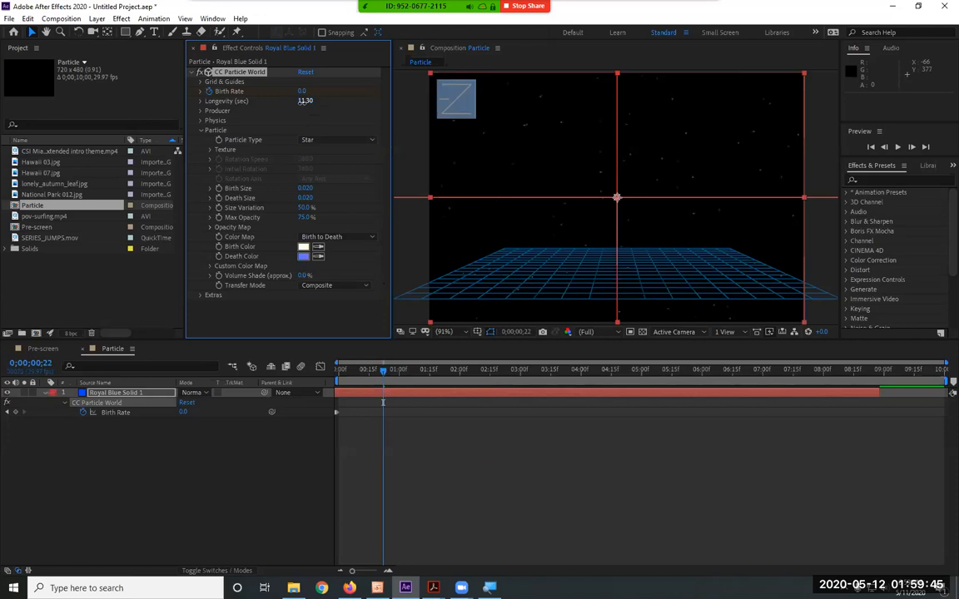
pyautogui.write('20')
pyautogui.press('Return')
pyautogui.press('space')
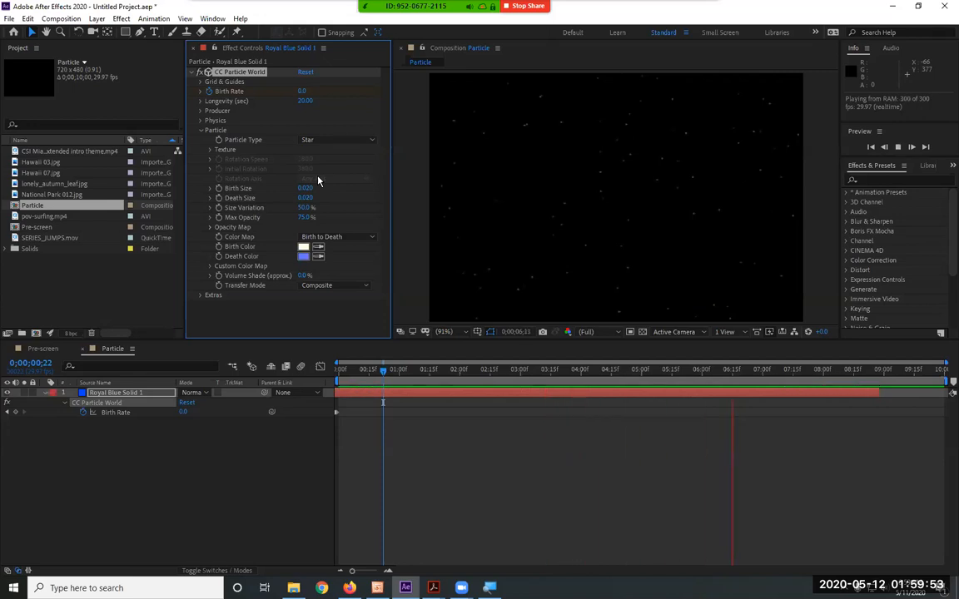
pyautogui.press('space')
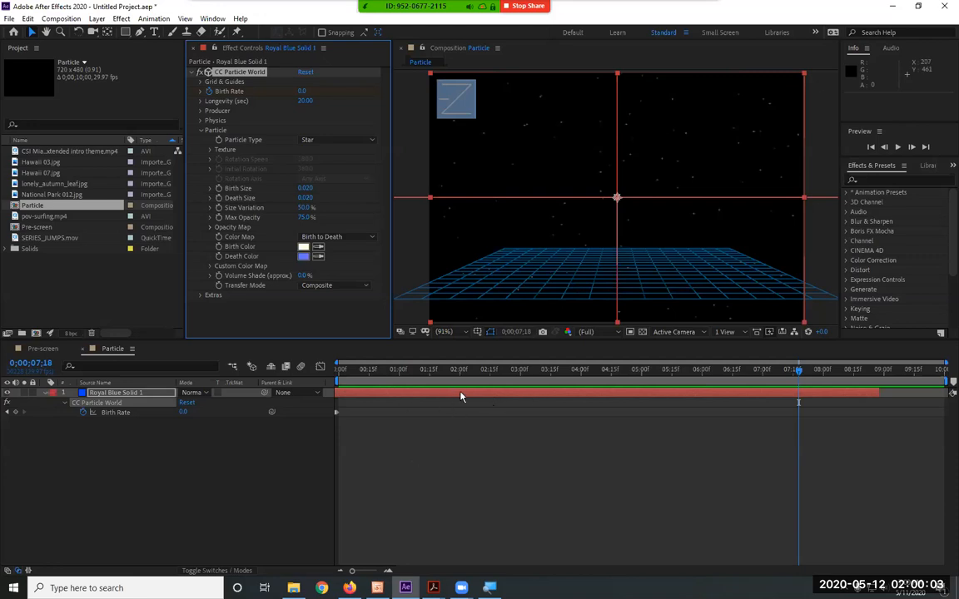
# Shift the solid layer 0;00;01;01 later in the timeline and select its Birth Rate keyframes
pyautogui.moveTo(460, 393); pyautogui.dragTo(518, 401)
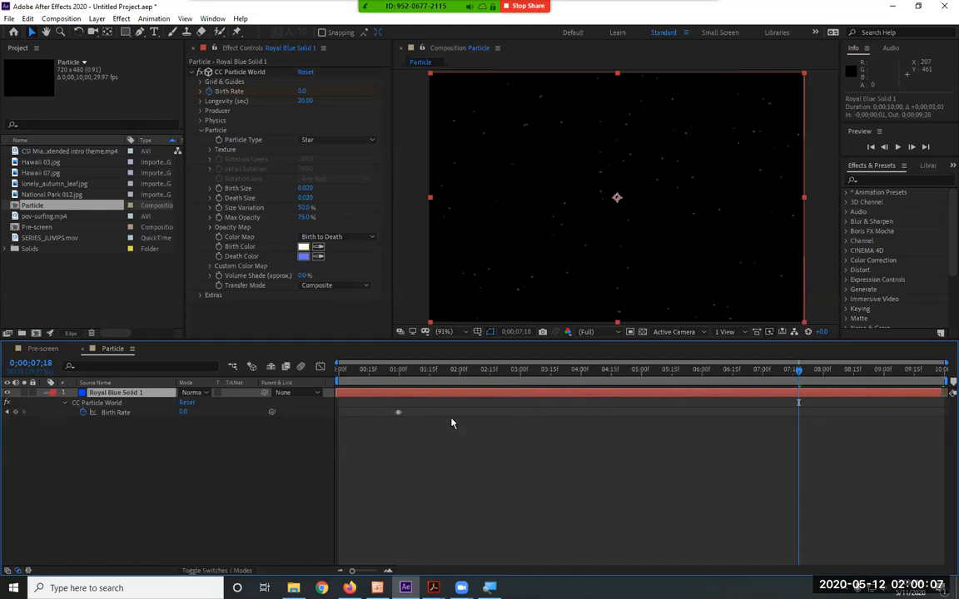
pyautogui.moveTo(422, 403); pyautogui.dragTo(387, 426)
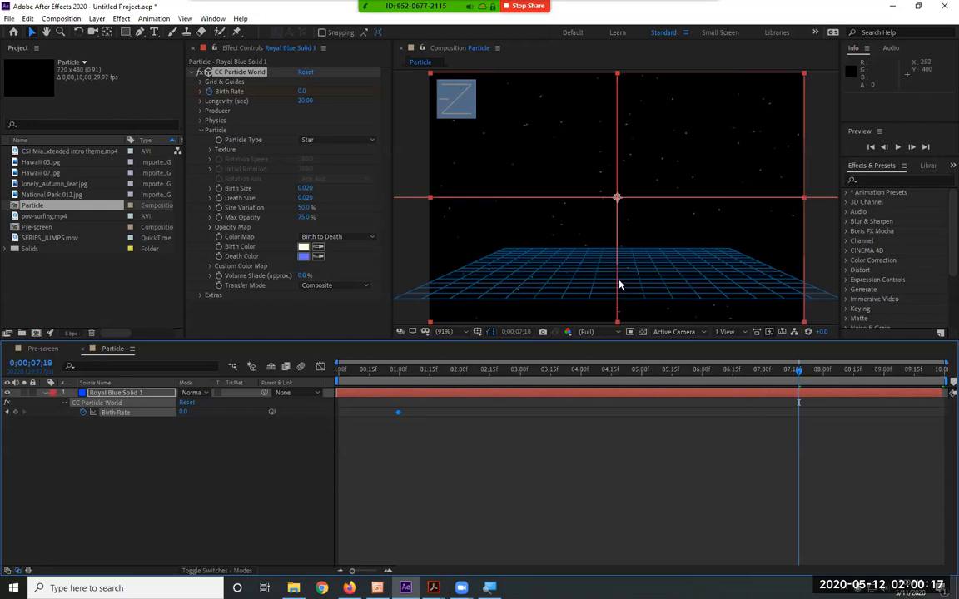
pyautogui.click(433, 588)
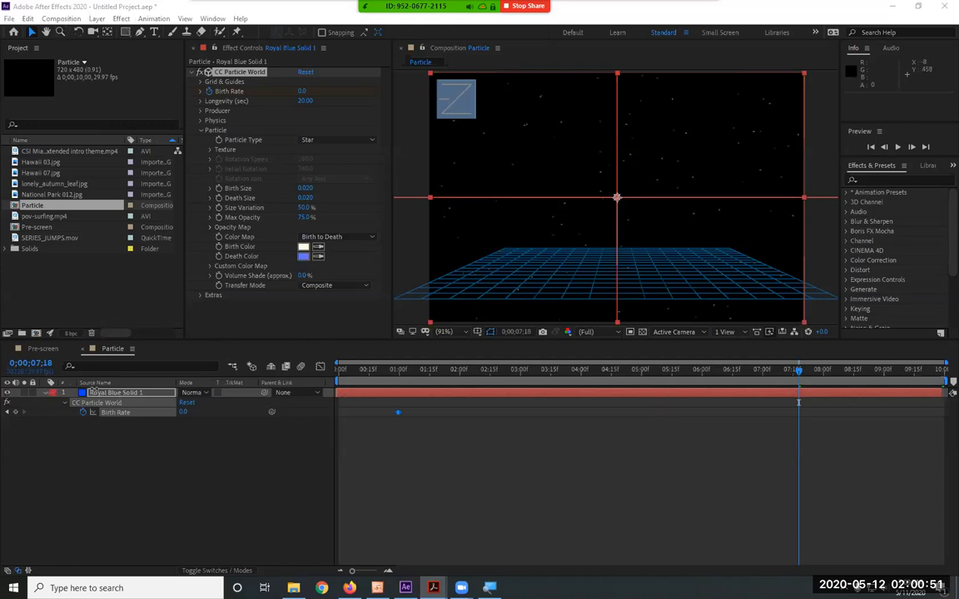
pyautogui.click(115, 350)
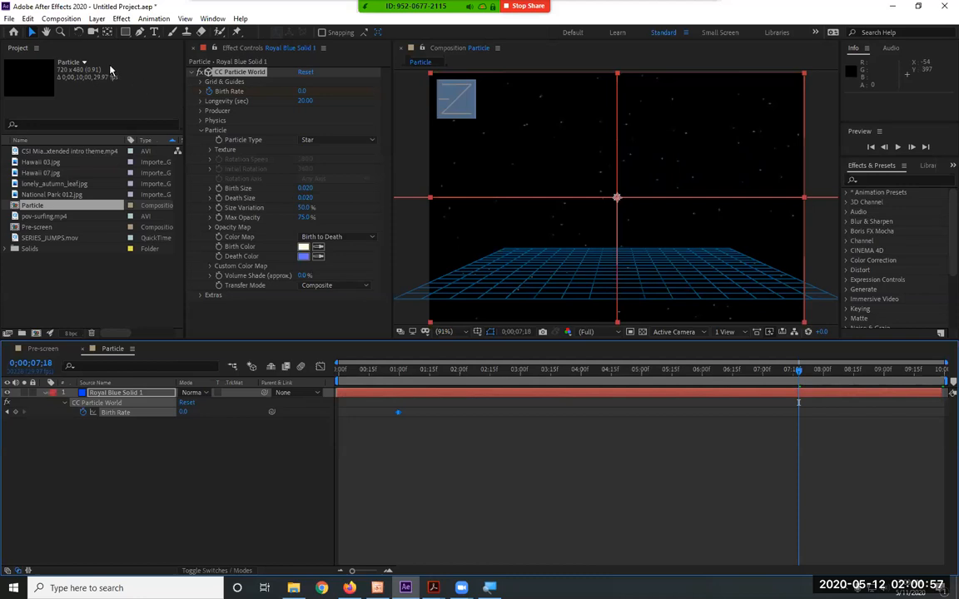
# Create a new 10-second NTSC DV composition named Starry Text
pyautogui.click(61, 18)
pyautogui.click(67, 31)
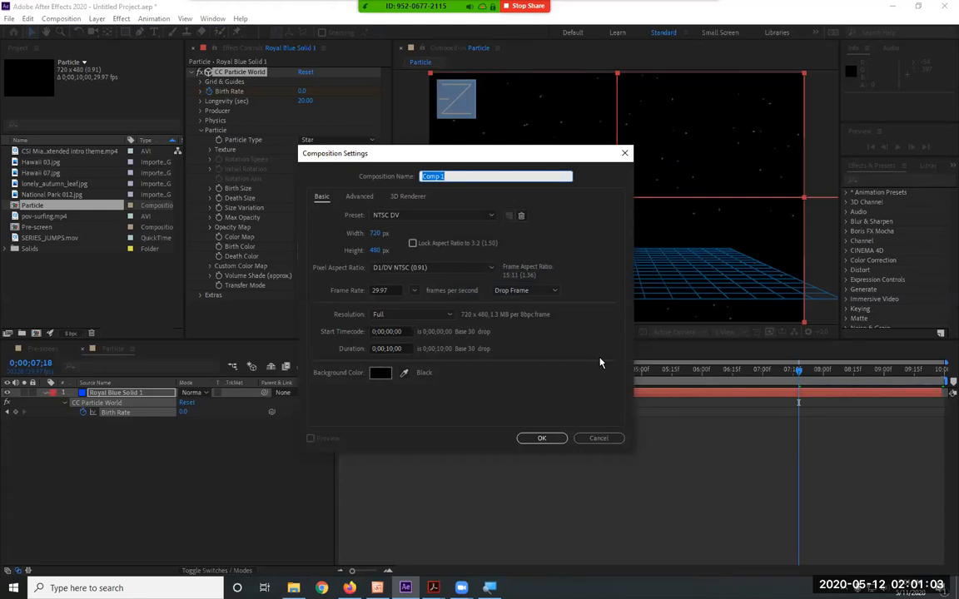
pyautogui.write('Starry Text')
pyautogui.click(542, 438)
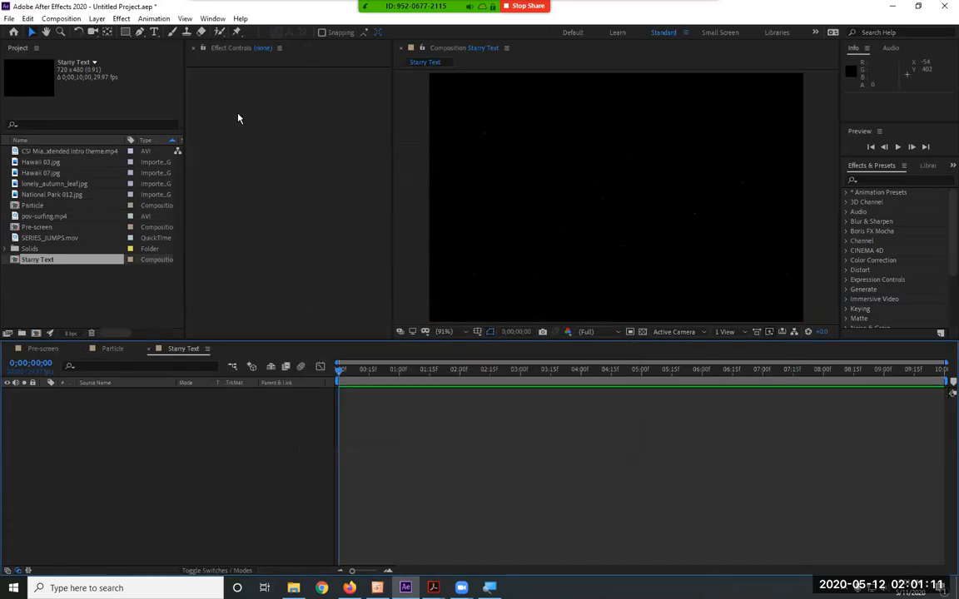
# Add a 720 x 480 blue solid to the Starry Text composition and apply CC Particle World to it
pyautogui.click(97, 18)
pyautogui.moveTo(141, 33)
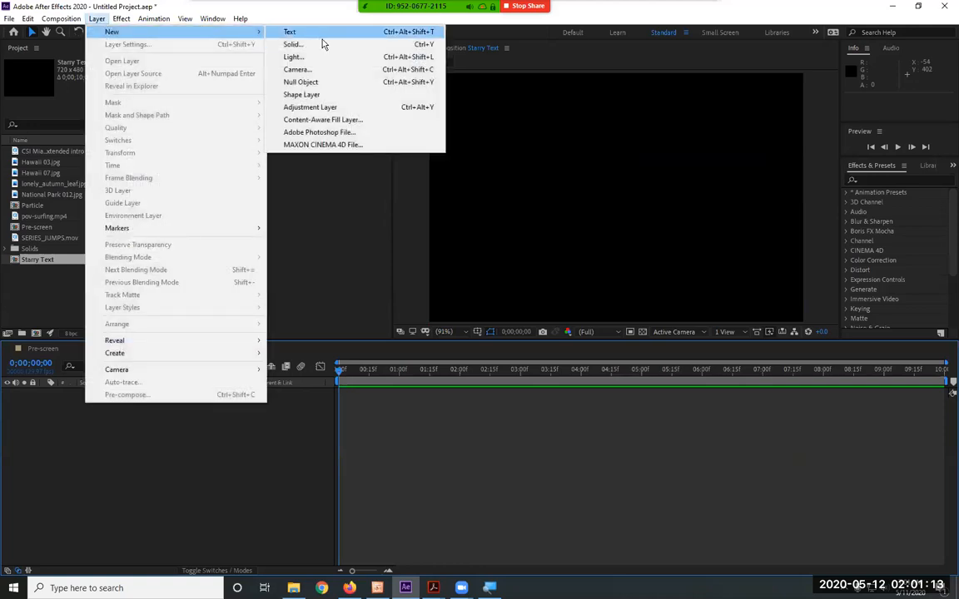
pyautogui.click(325, 46)
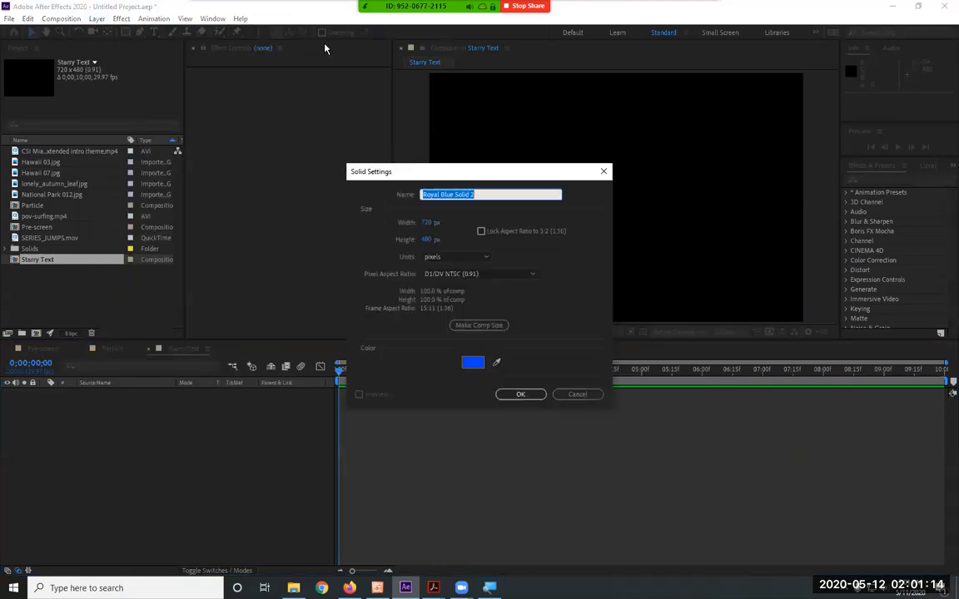
pyautogui.click(521, 395)
pyautogui.click(905, 180)
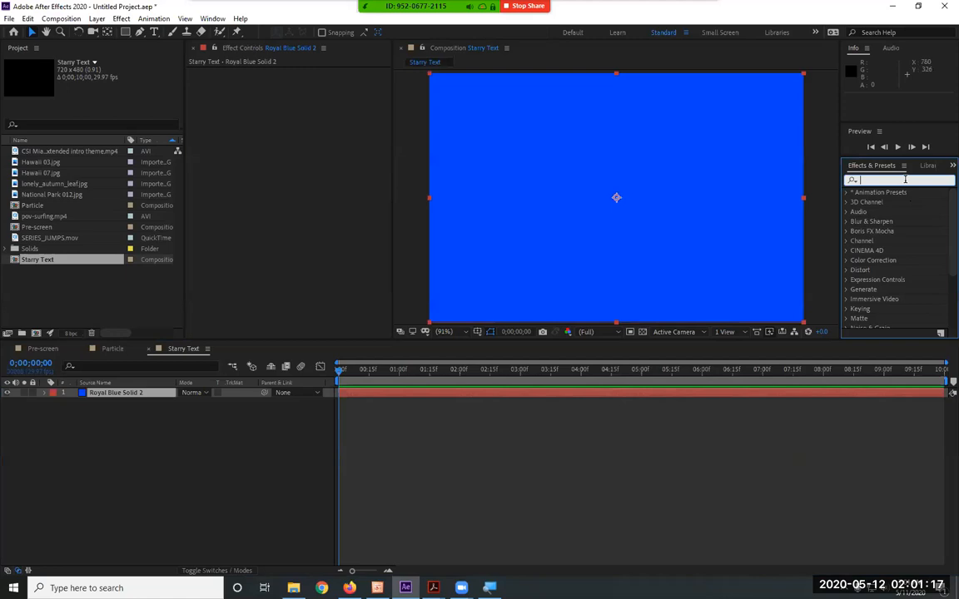
pyautogui.write('par')
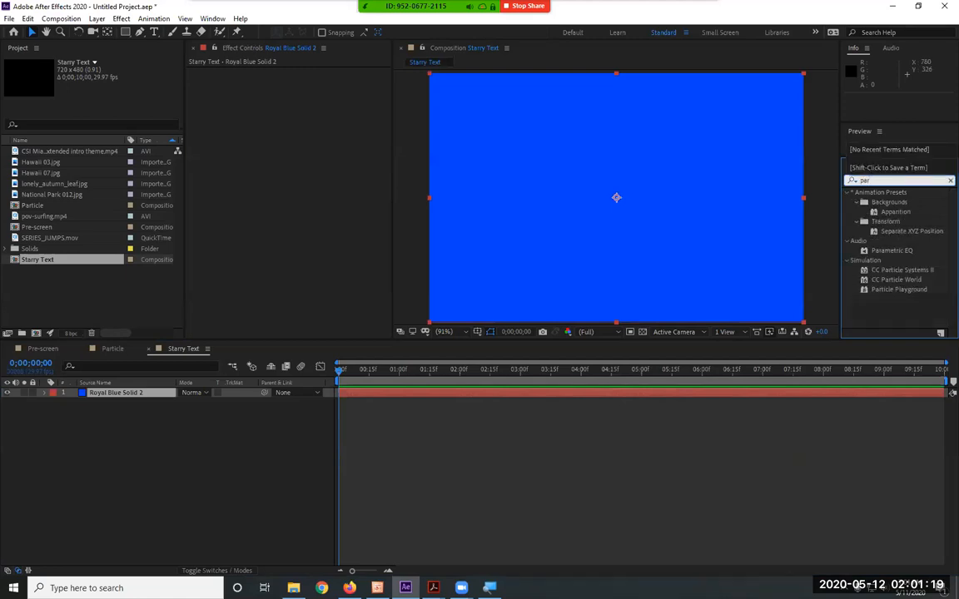
pyautogui.moveTo(897, 280); pyautogui.dragTo(427, 396)
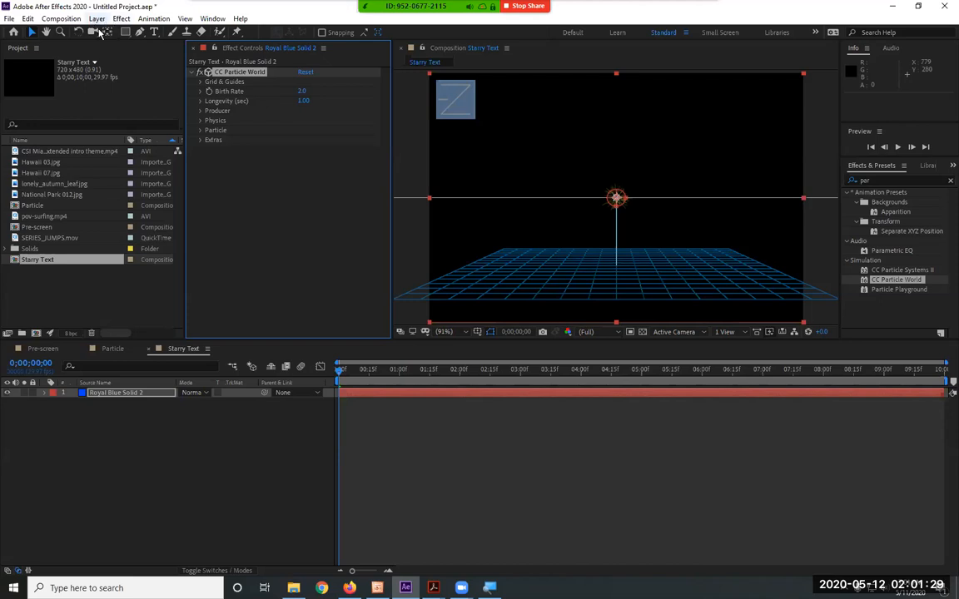
# Create a new 10-second NTSC DV composition named Text
pyautogui.click(61, 18)
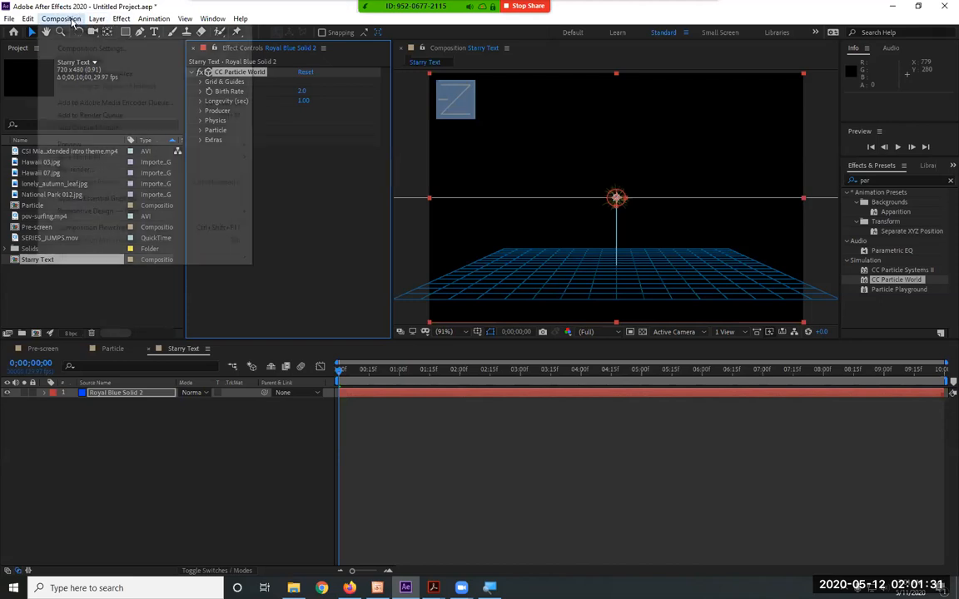
pyautogui.click(83, 30)
pyautogui.write('Text')
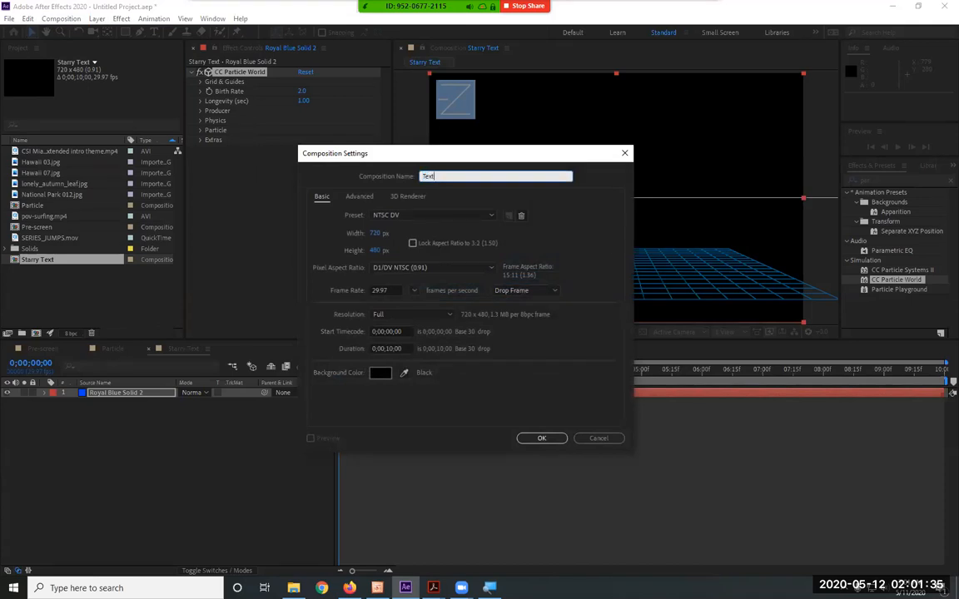
pyautogui.press('Return')
# Add a text layer with the person's first name in capitals to the Text composition
pyautogui.click(154, 32)
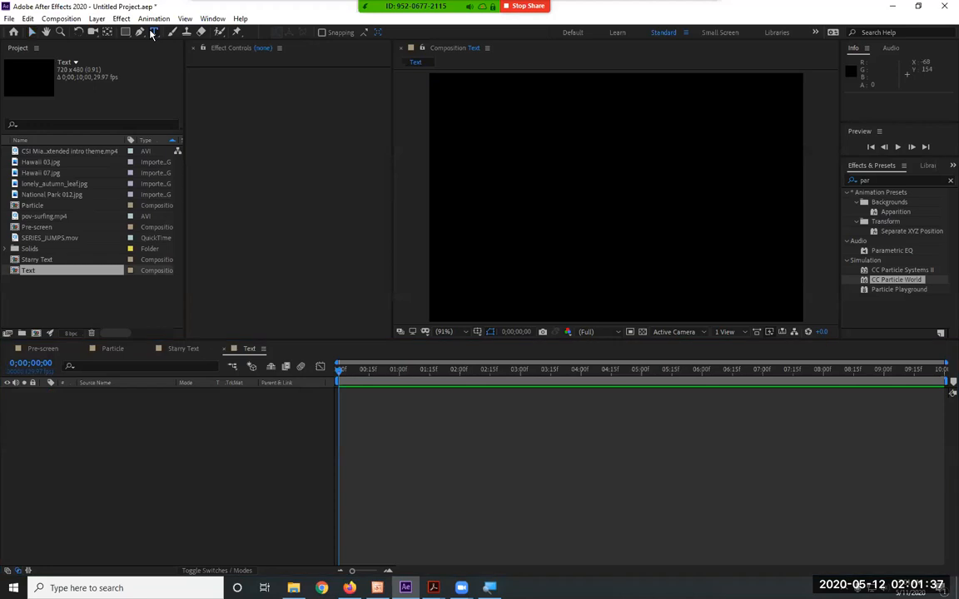
pyautogui.click(470, 208)
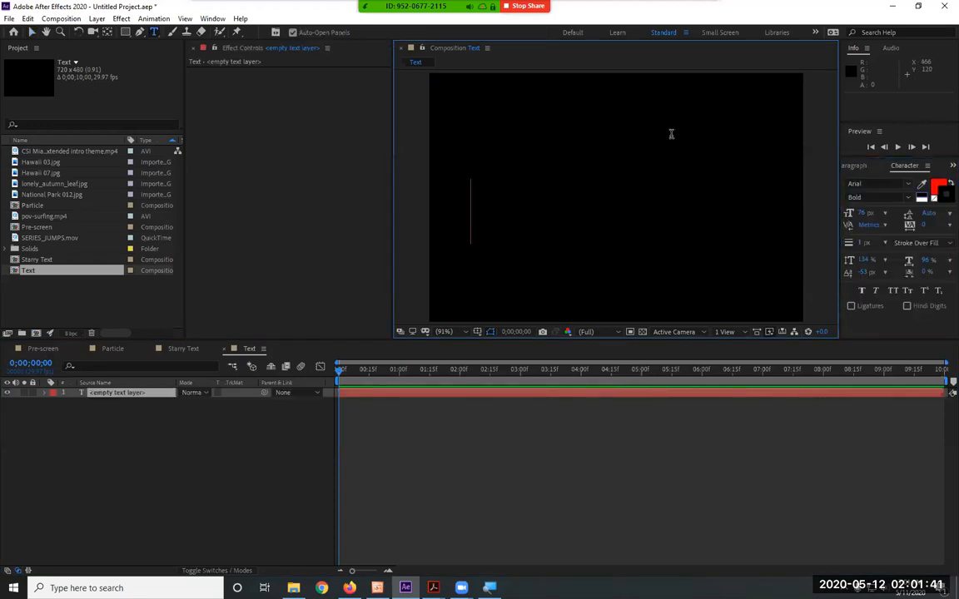
pyautogui.write('ERI')
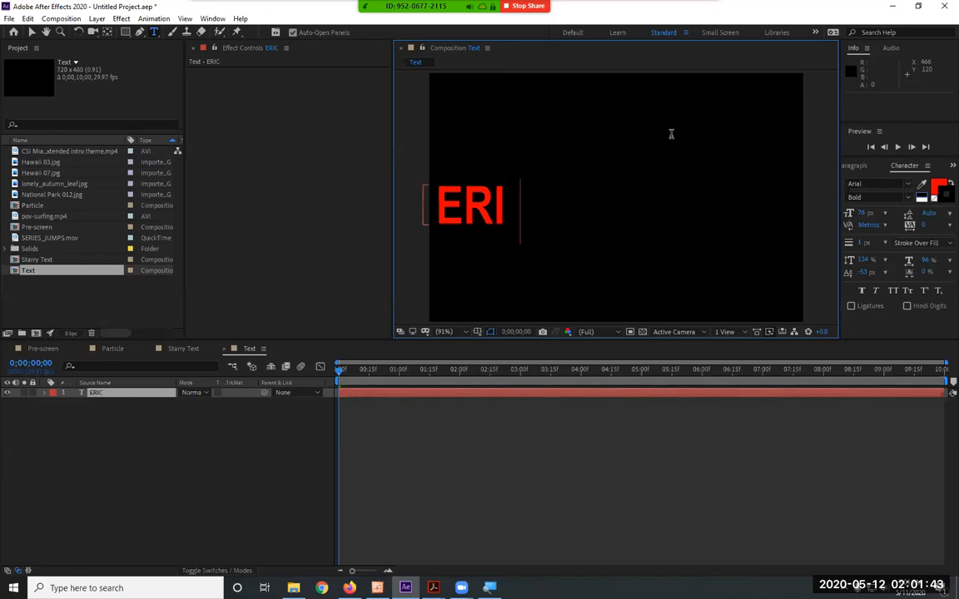
pyautogui.write('C')
# Enlarge the name text to 237 px and position it in the middle of the frame
pyautogui.moveTo(517, 206); pyautogui.dragTo(350, 210)
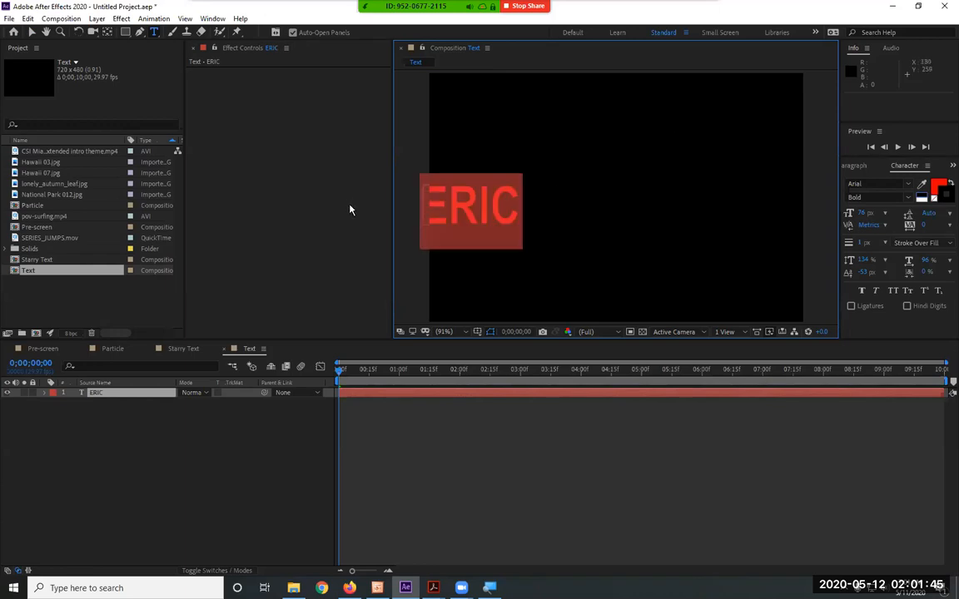
pyautogui.moveTo(865, 223); pyautogui.dragTo(945, 213)
pyautogui.click(31, 32)
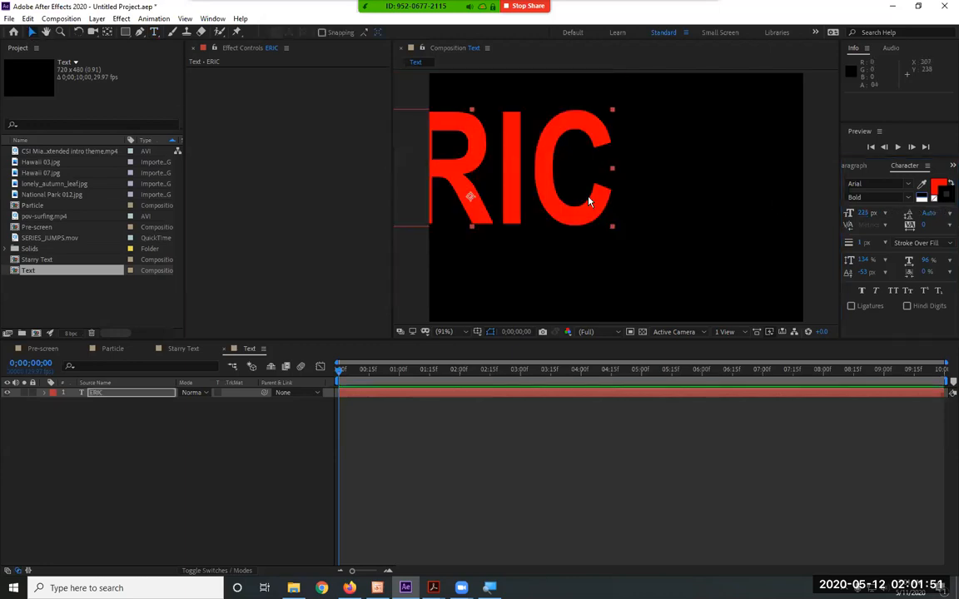
pyautogui.moveTo(513, 214); pyautogui.dragTo(643, 243)
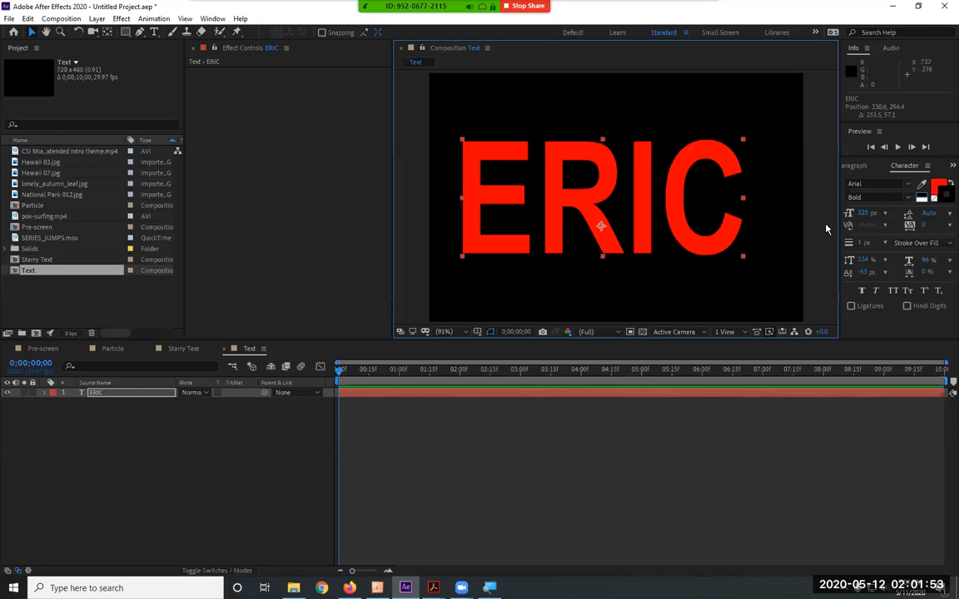
pyautogui.moveTo(865, 213); pyautogui.dragTo(871, 214)
pyautogui.moveTo(639, 244); pyautogui.dragTo(659, 254)
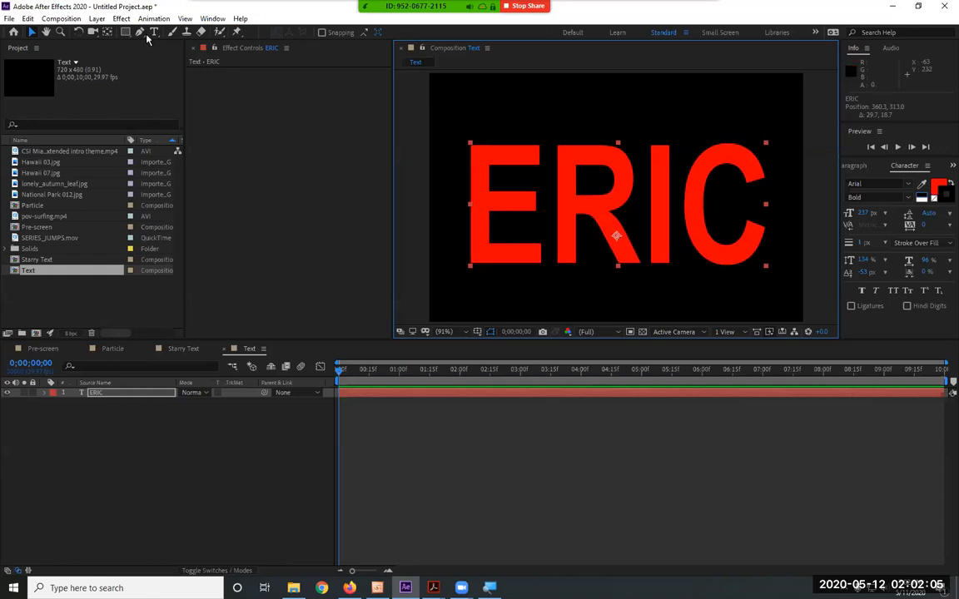
pyautogui.click(96, 19)
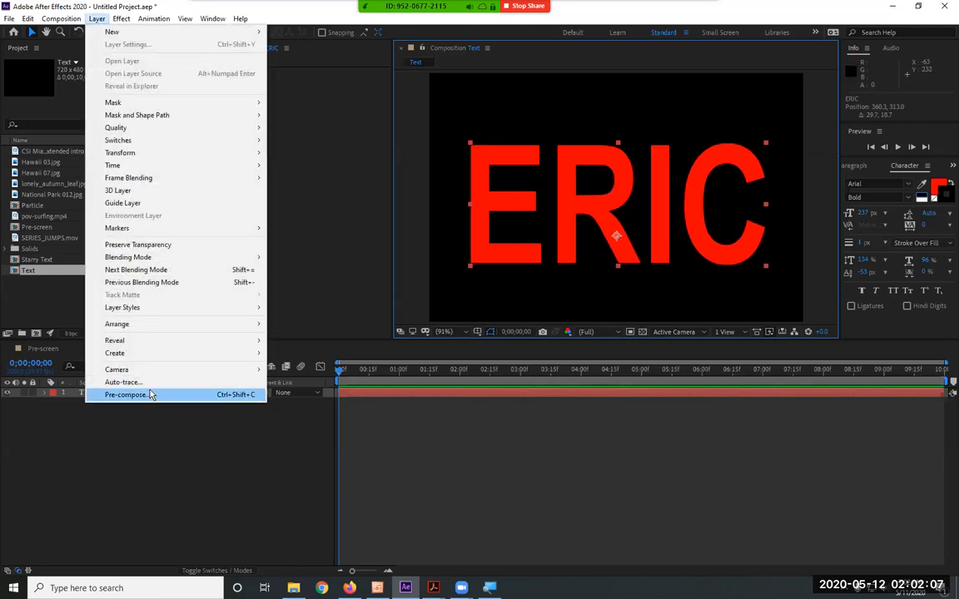
pyautogui.click(97, 16)
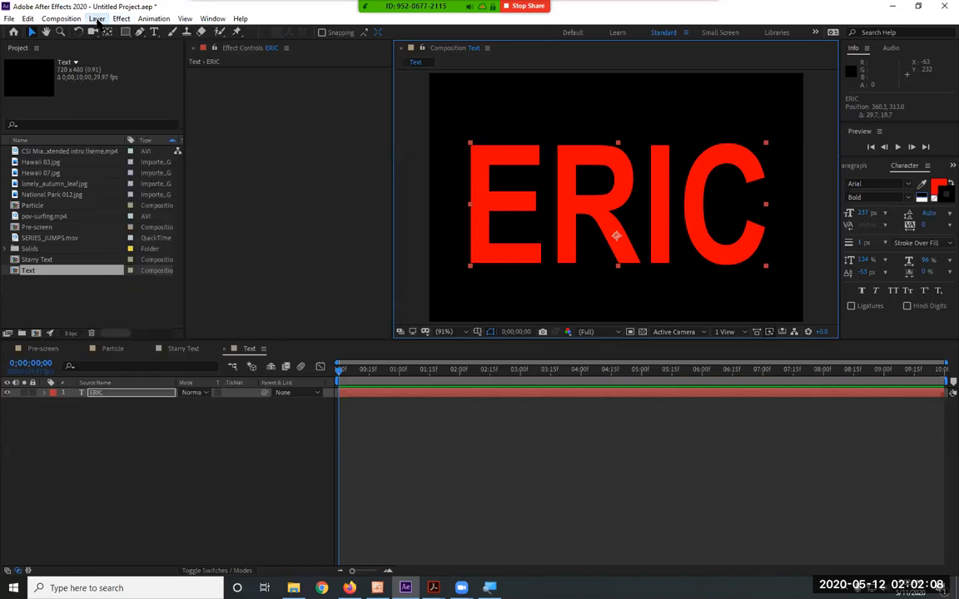
# Place the Text composition in the Starry Text timeline, below the blue solid layer
pyautogui.click(32, 270)
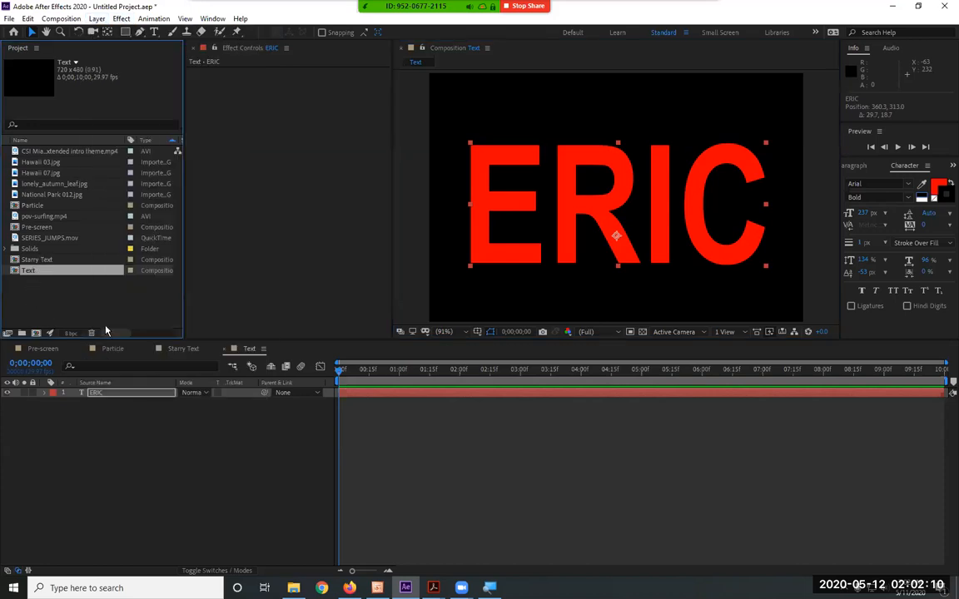
pyautogui.click(185, 348)
pyautogui.click(42, 261)
pyautogui.moveTo(29, 269); pyautogui.dragTo(104, 421)
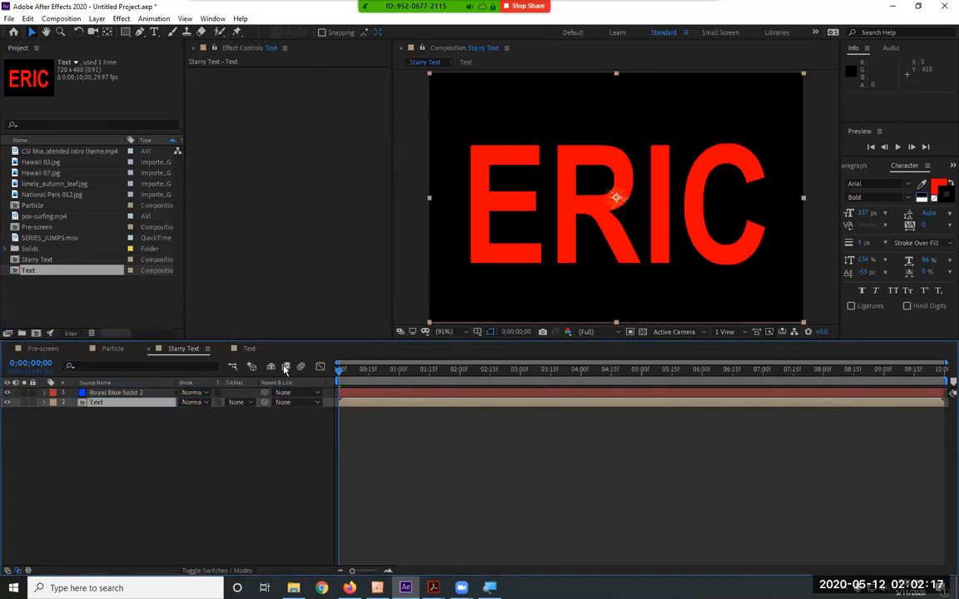
# Preview the blue solid's particle effect over the nested text and return to the first frame
pyautogui.click(106, 393)
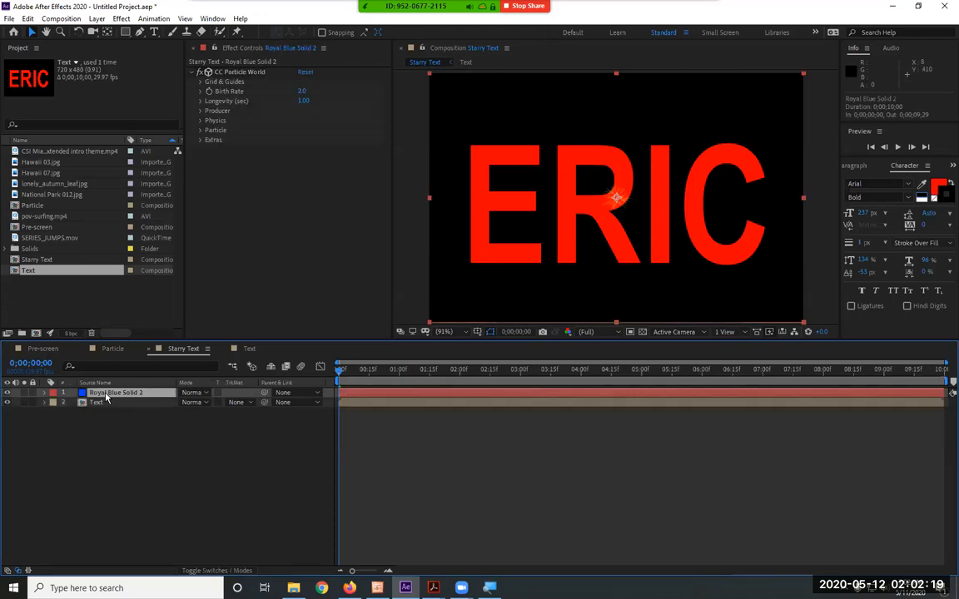
pyautogui.press('space')
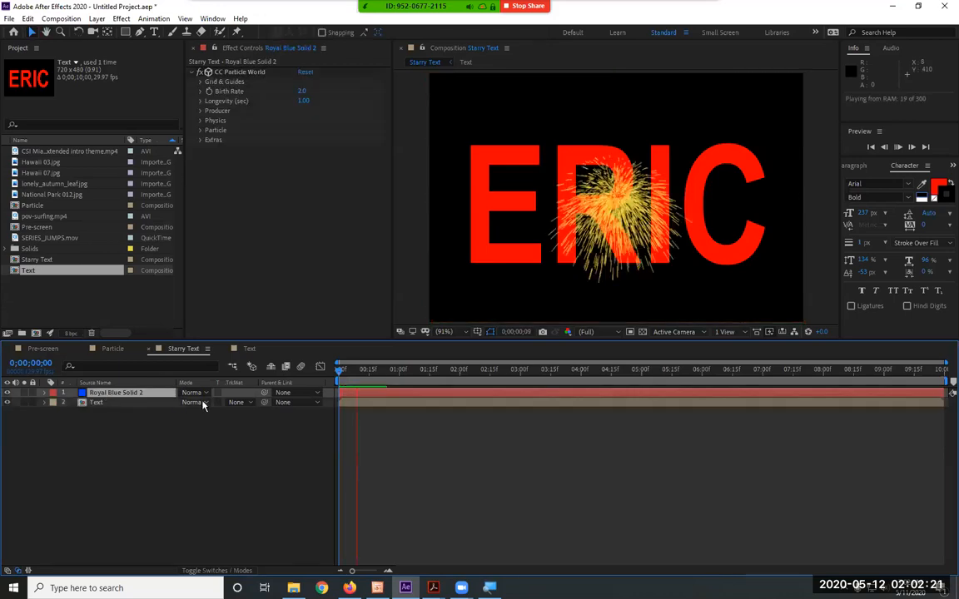
pyautogui.press('space')
pyautogui.moveTo(376, 377); pyautogui.dragTo(253, 372)
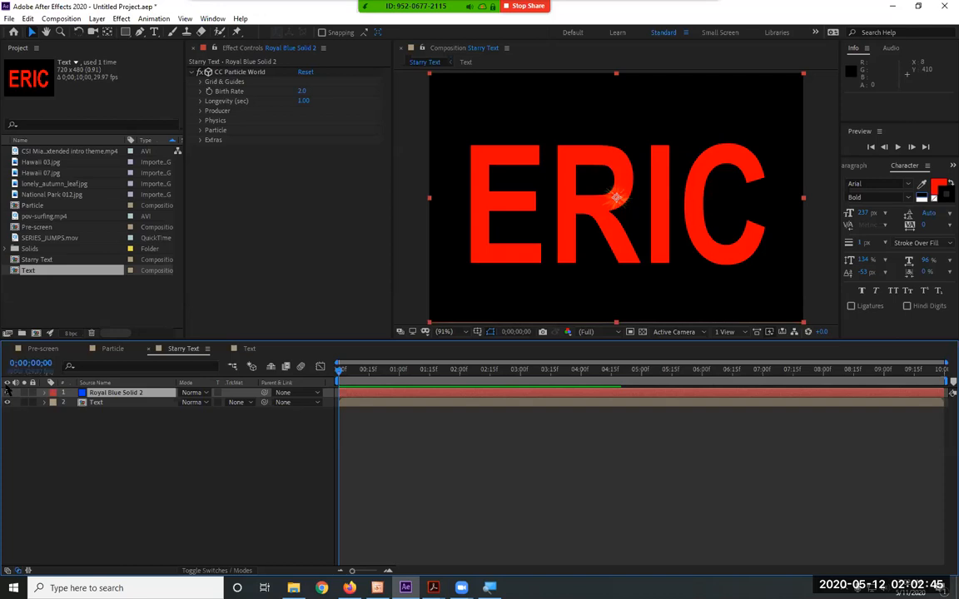
# Delete the blue solid layer from Starry Text and duplicate the remaining Text layer
pyautogui.click(118, 394)
pyautogui.press('Delete')
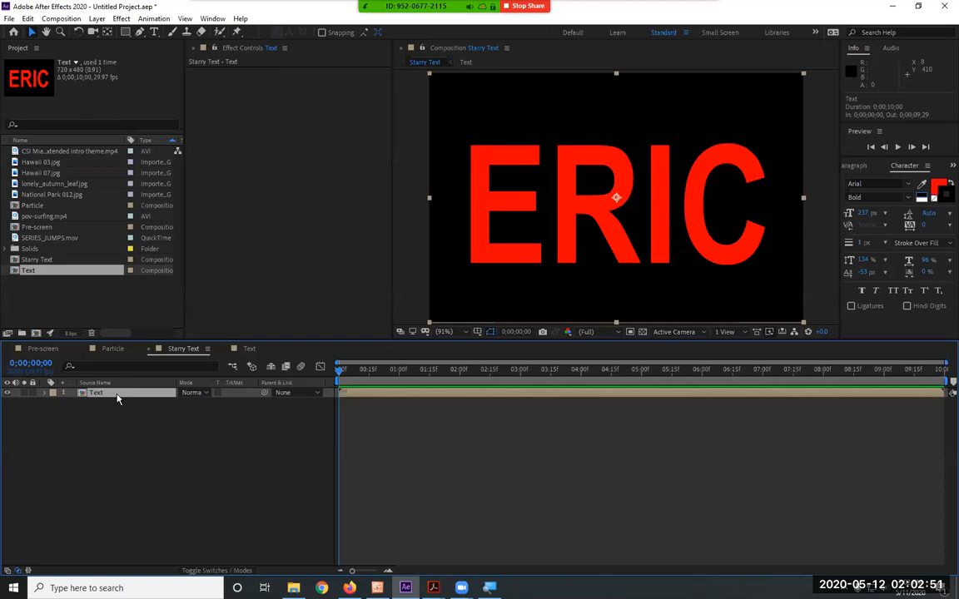
pyautogui.hotkey('ctrl', 'd')
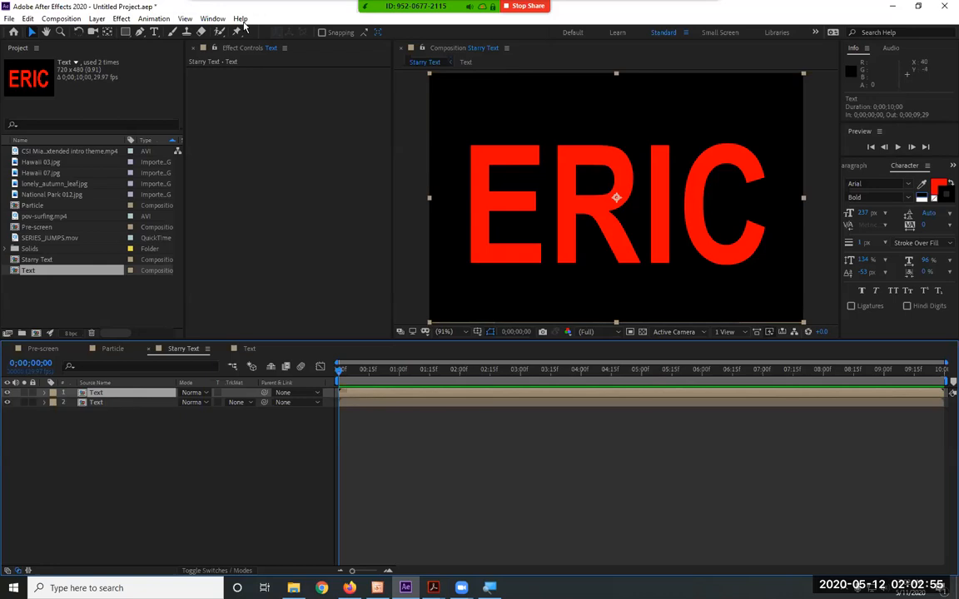
# Apply the CC Particle World effect to the upper Text layer and preview it
pyautogui.click(212, 18)
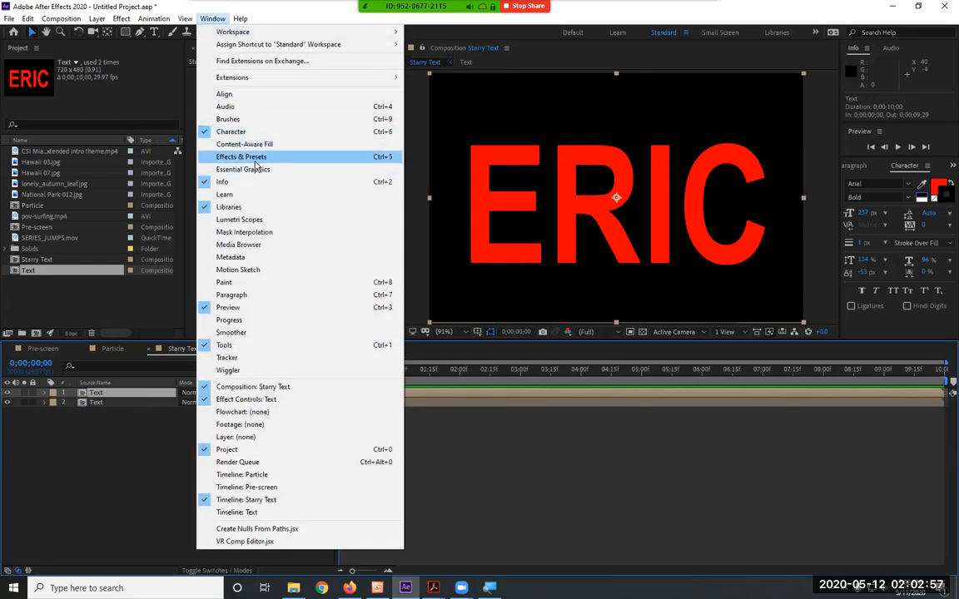
pyautogui.click(253, 159)
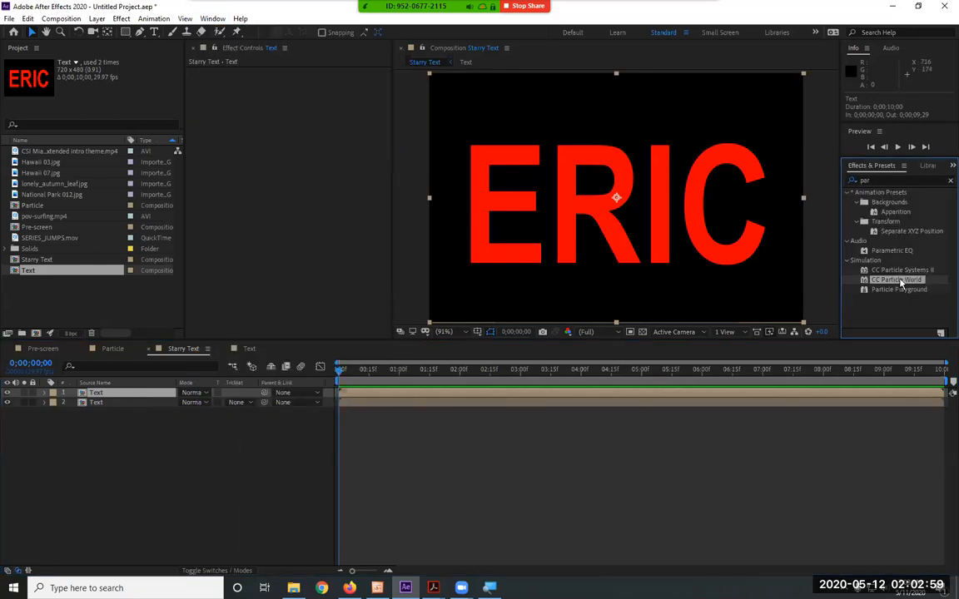
pyautogui.moveTo(897, 279); pyautogui.dragTo(372, 396)
pyautogui.press('space')
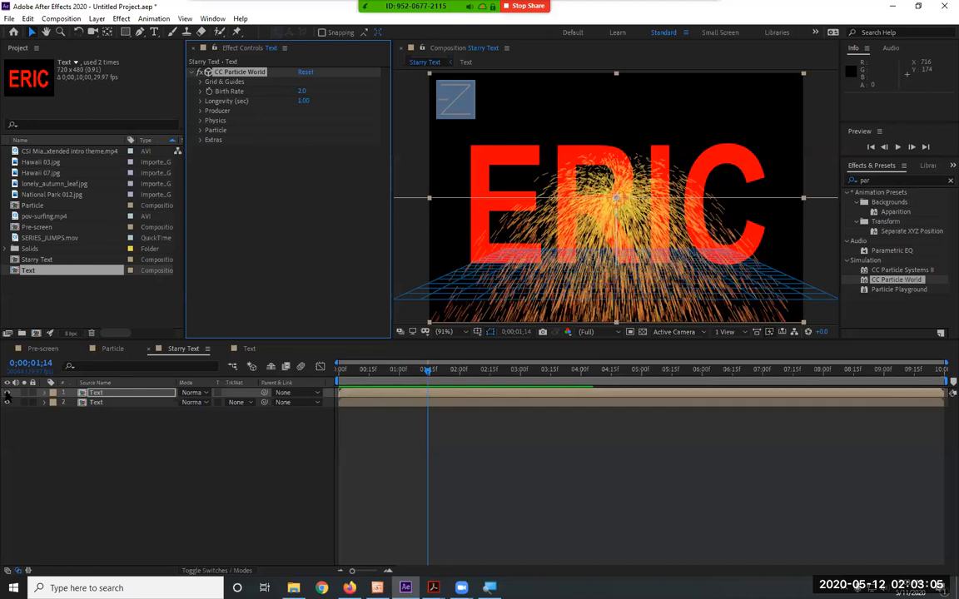
# Hide the lower Text layer, return to the first frame and select the upper Text layer
pyautogui.click(7, 402)
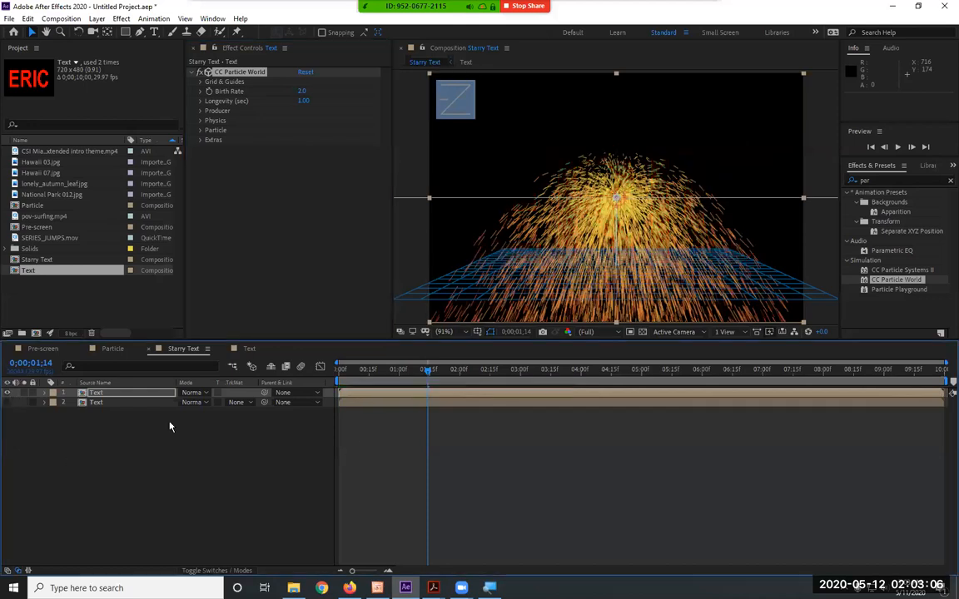
pyautogui.moveTo(319, 368); pyautogui.dragTo(133, 399)
pyautogui.click(100, 397)
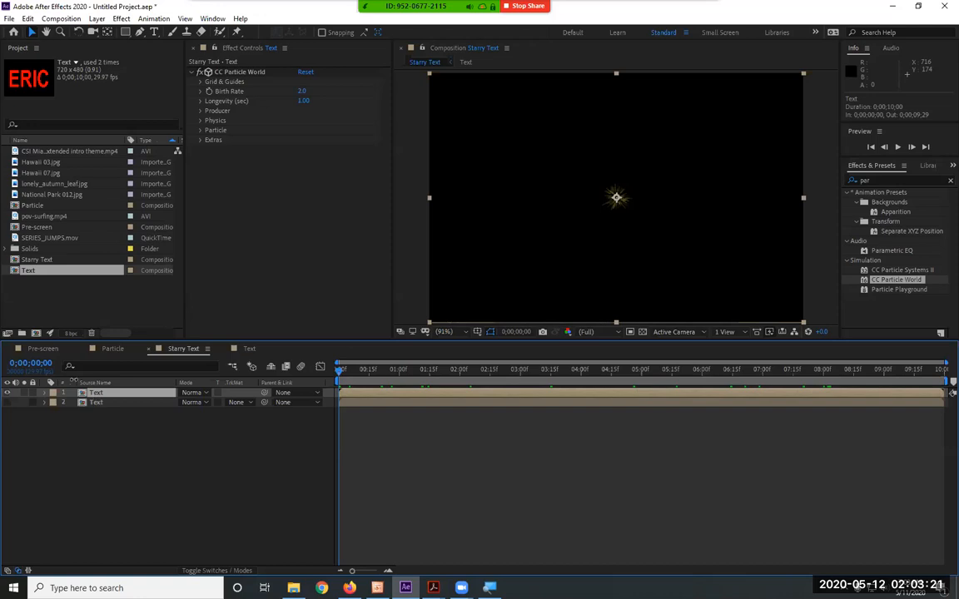
# Set CC Particle World's Birth Rate to 10 and Longevity to 10 seconds, and preview the result
pyautogui.click(304, 93)
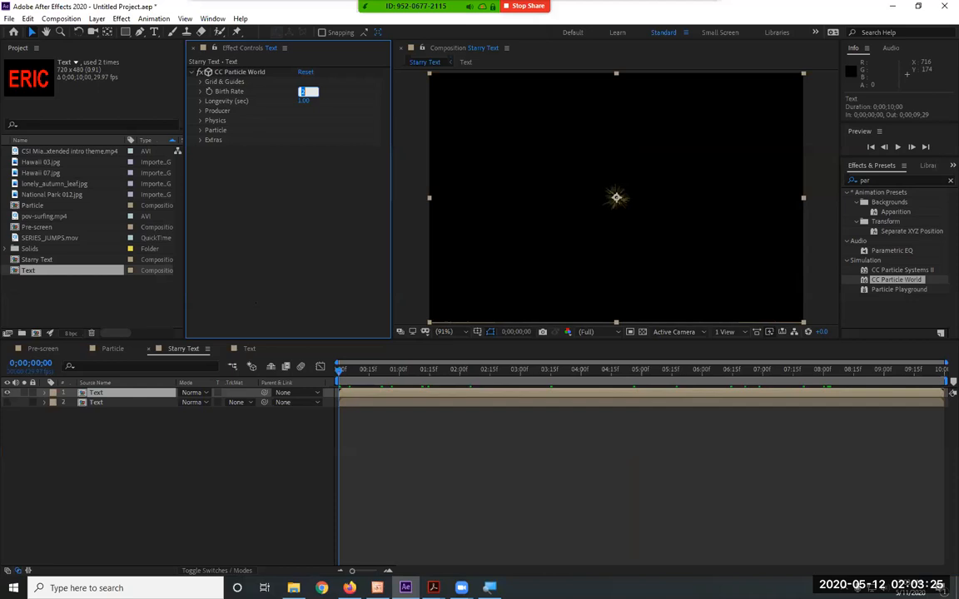
pyautogui.press('Return')
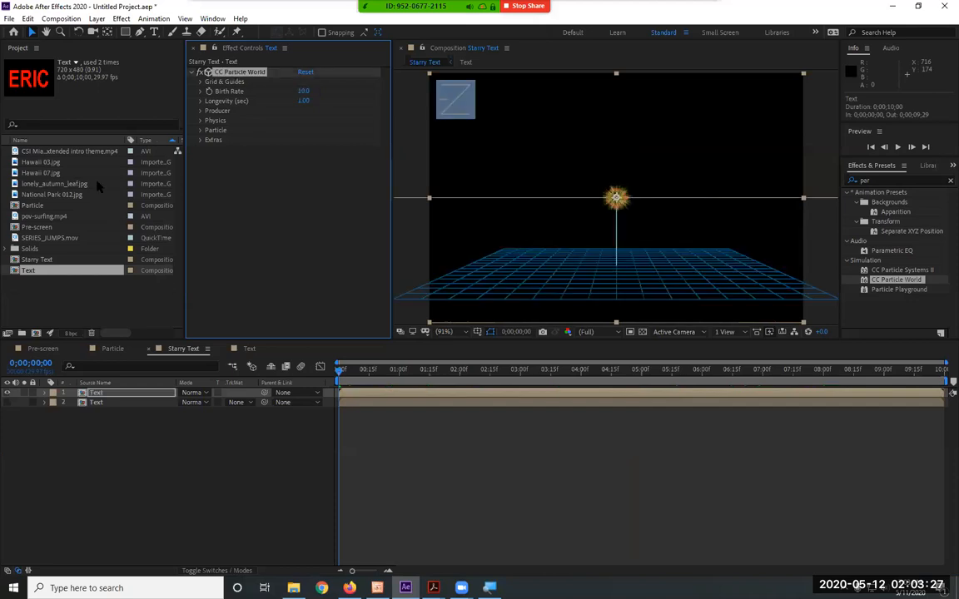
pyautogui.click(303, 100)
pyautogui.write('10')
pyautogui.press('Return')
pyautogui.press('space')
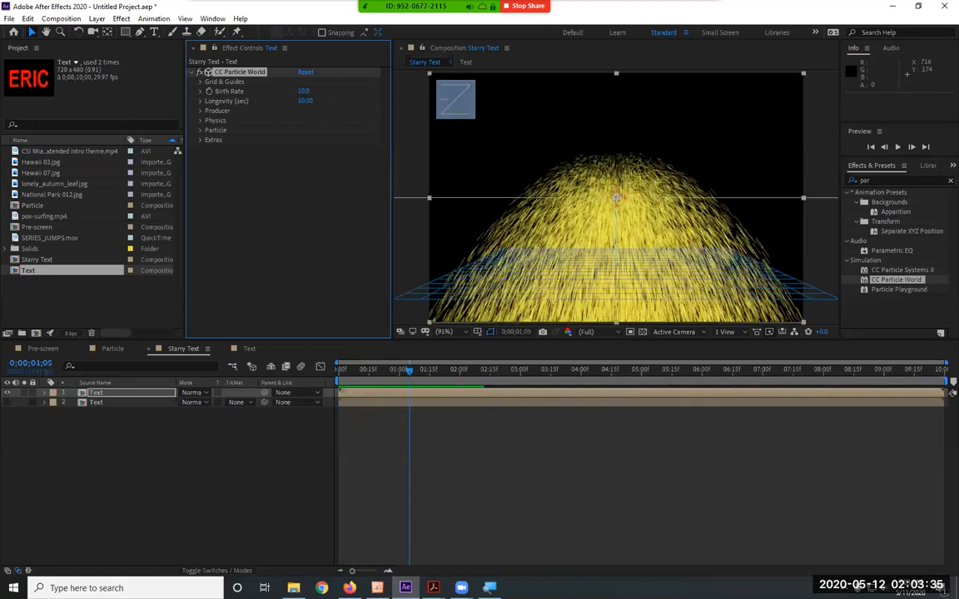
# Set the particle Producer's Radius X and Radius Y to 0.75
pyautogui.hotkey('alt', 'Tab')
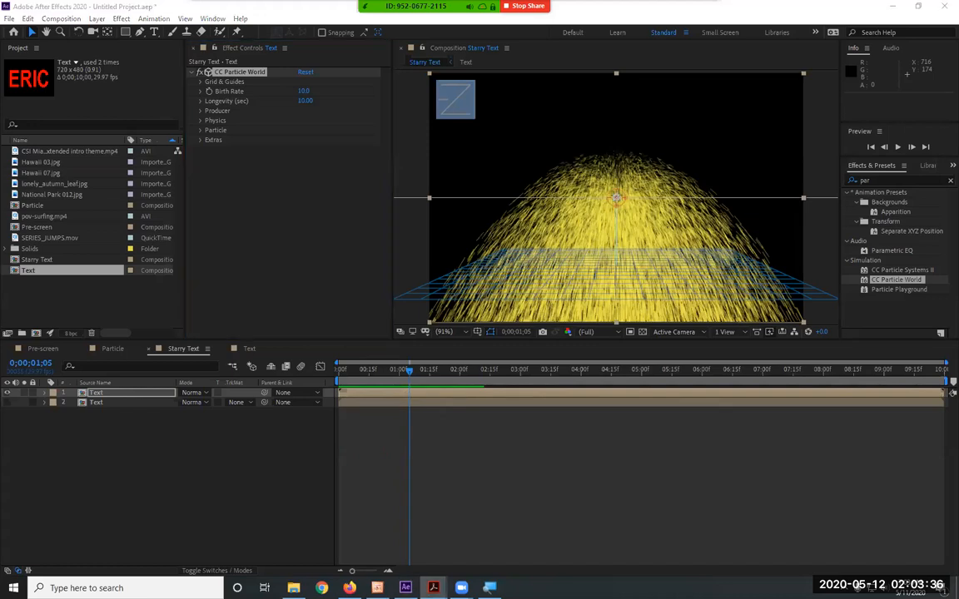
pyautogui.click(200, 111)
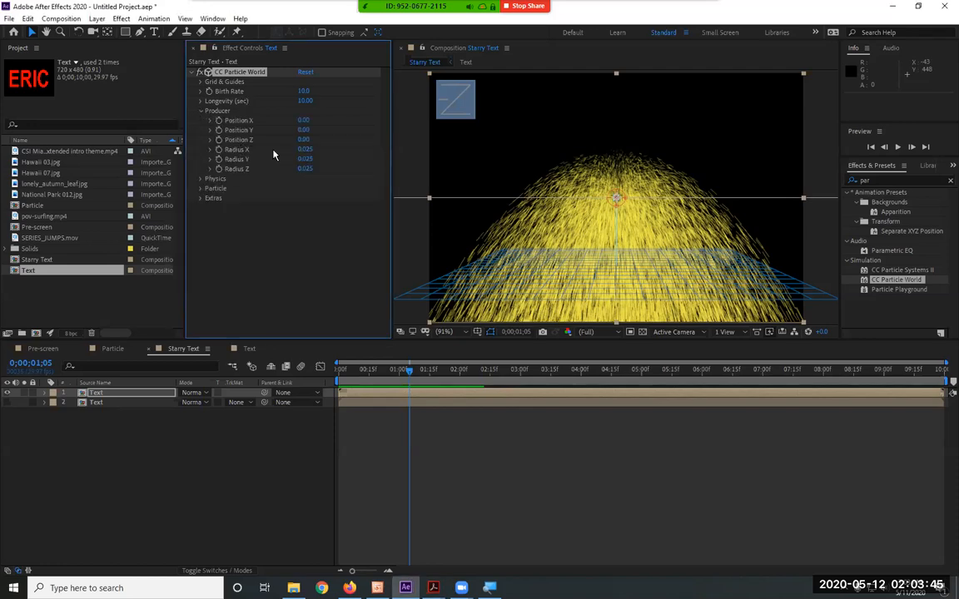
pyautogui.click(313, 152)
pyautogui.write('75')
pyautogui.press('Tab')
pyautogui.write('75')
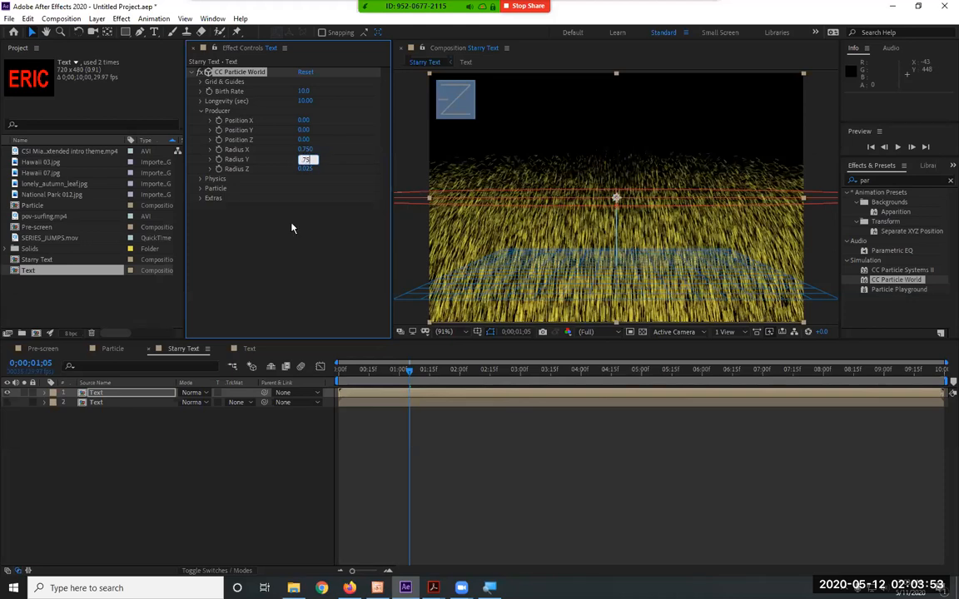
pyautogui.press('Return')
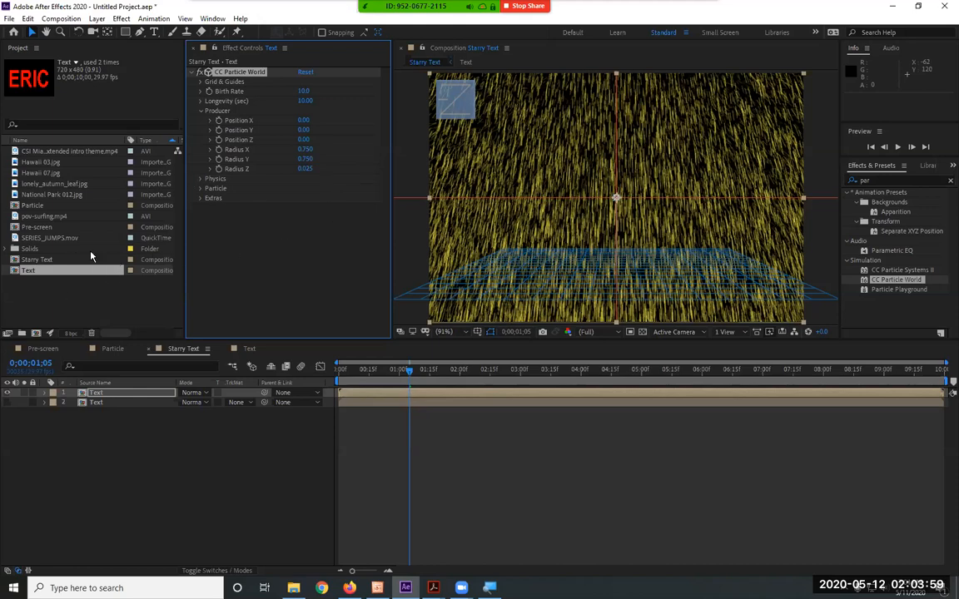
pyautogui.click(200, 111)
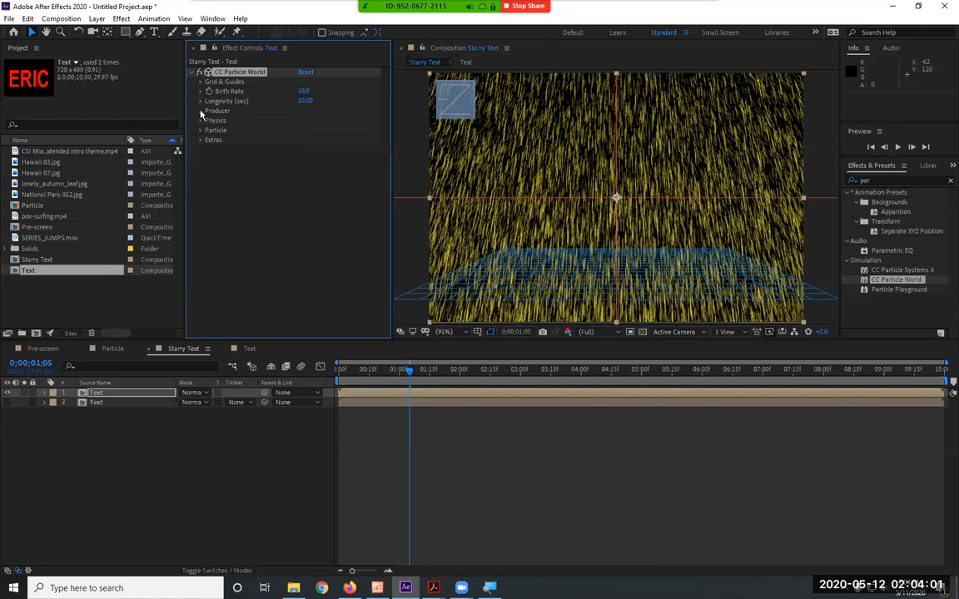
# Set the particle Physics Velocity to 0.1 and Gravity to 0
pyautogui.click(201, 122)
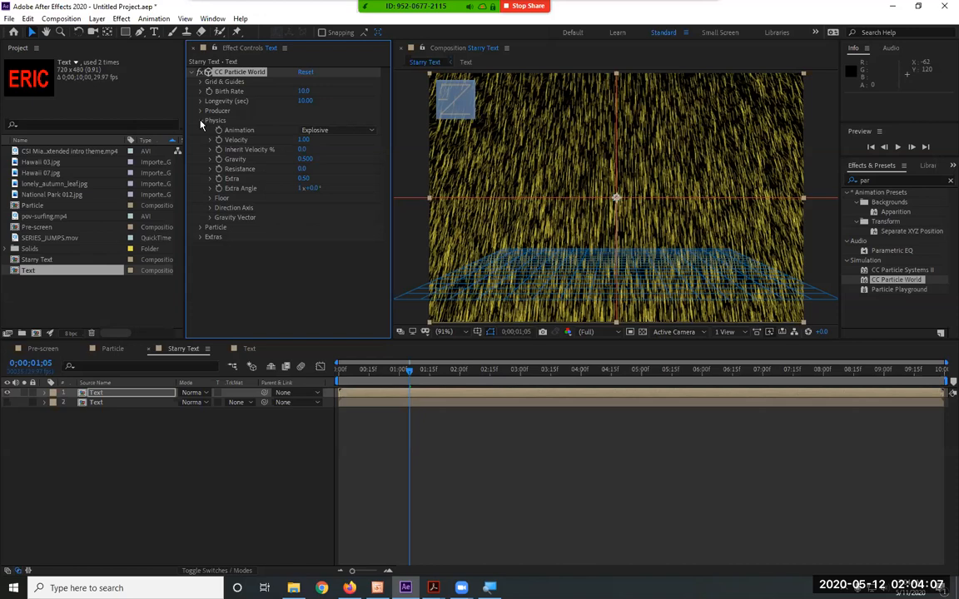
pyautogui.click(304, 140)
pyautogui.write('.1')
pyautogui.press('Return')
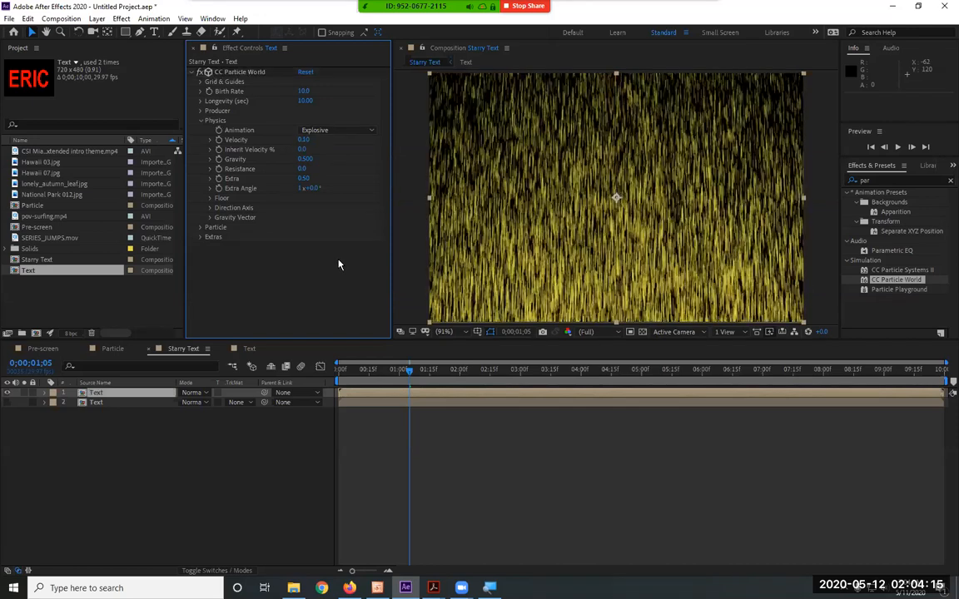
pyautogui.click(303, 159)
pyautogui.write('0')
pyautogui.press('Return')
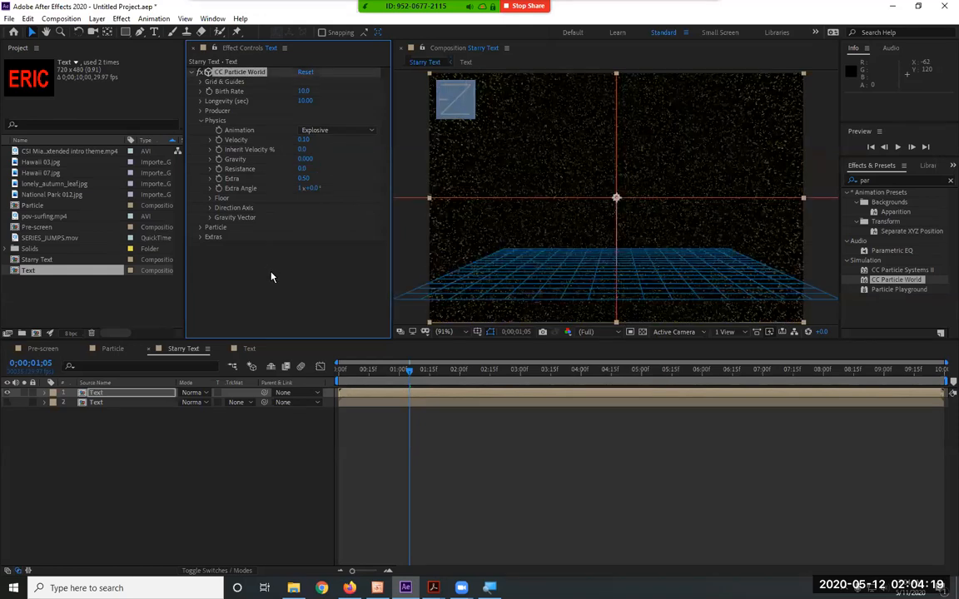
# Preview the spread-out particles, review the Producer and Physics settings, and return to the first frame
pyautogui.press('space')
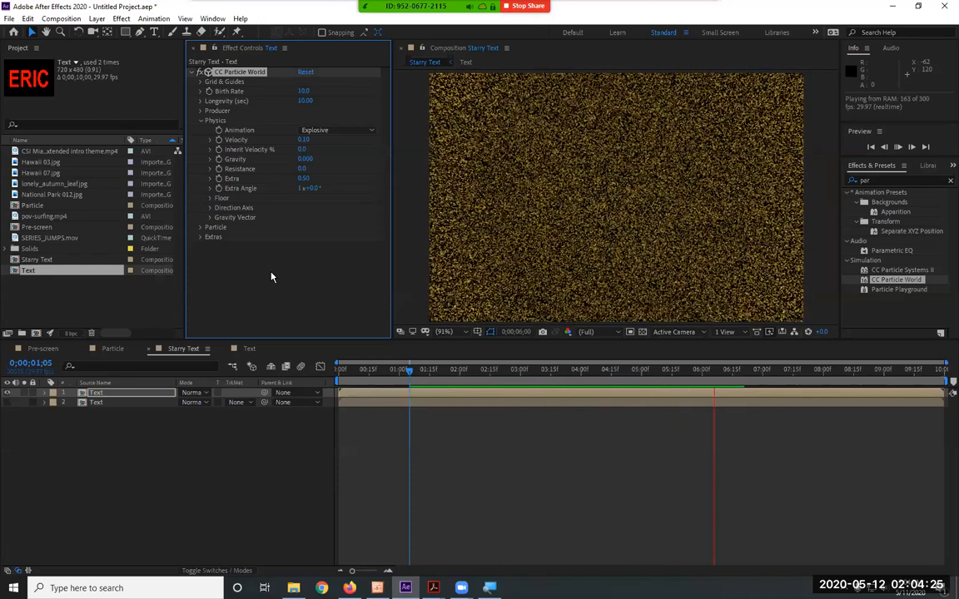
pyautogui.press('space')
pyautogui.moveTo(367, 372); pyautogui.dragTo(294, 375)
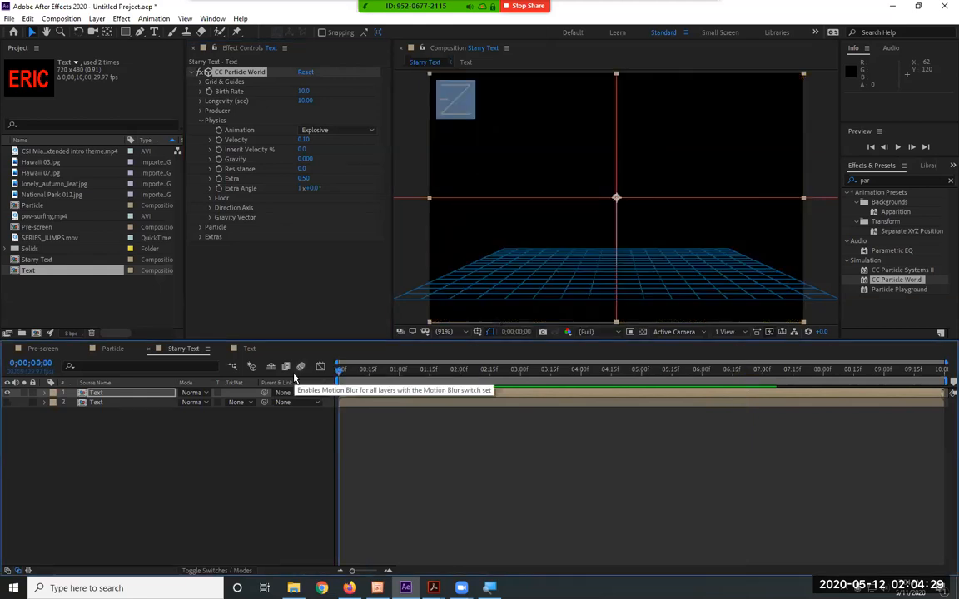
pyautogui.click(407, 369)
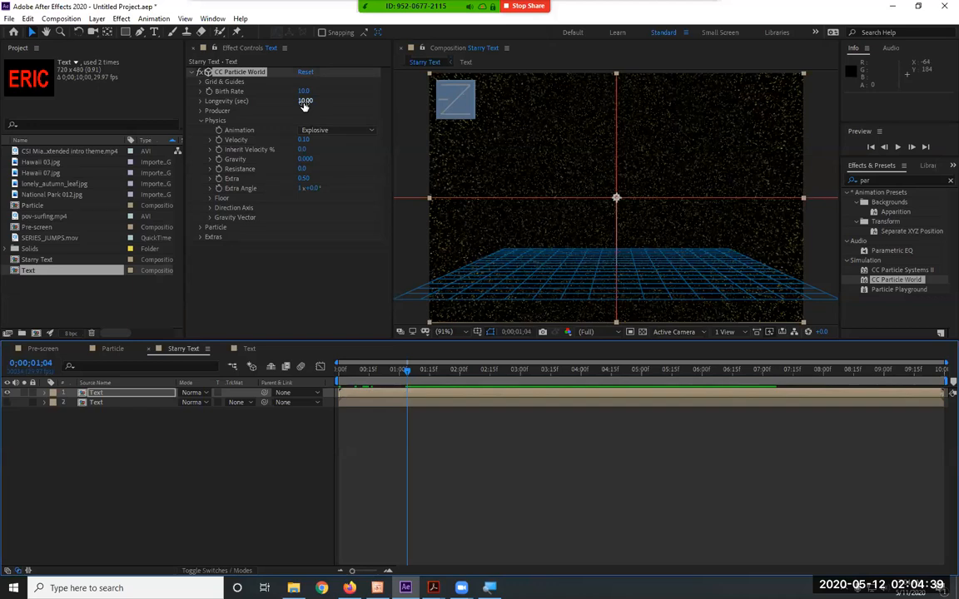
pyautogui.click(200, 111)
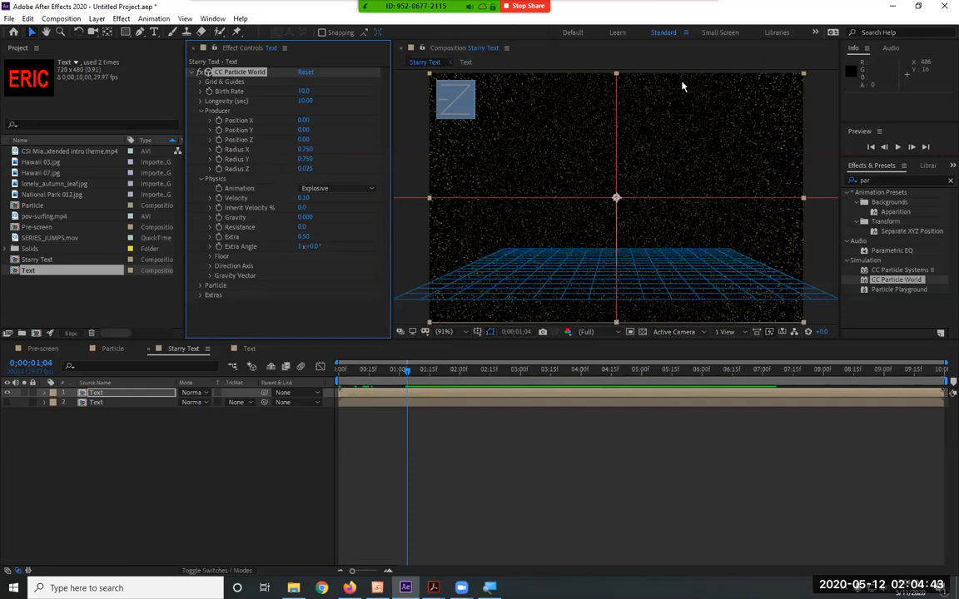
pyautogui.click(201, 111)
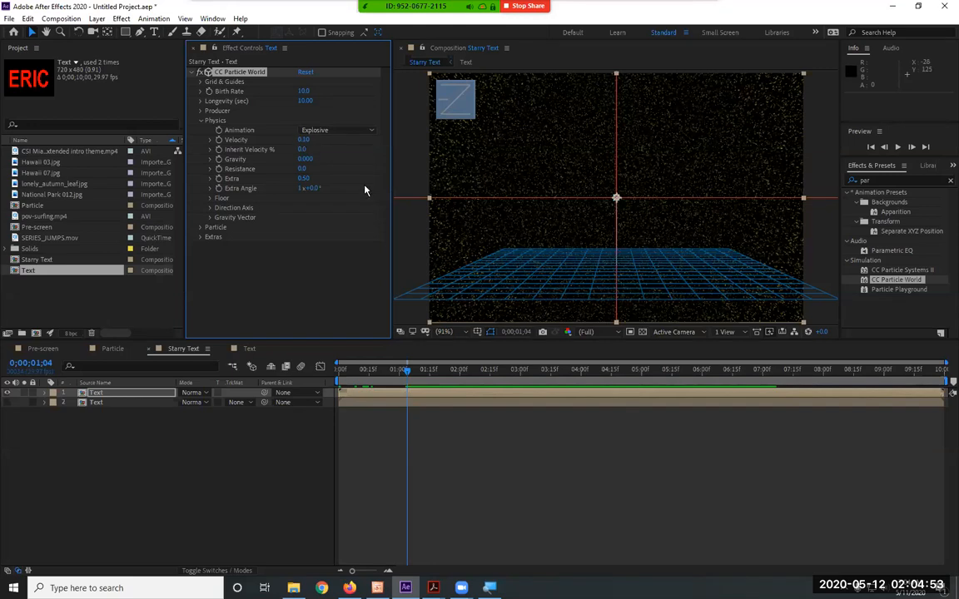
pyautogui.press('space')
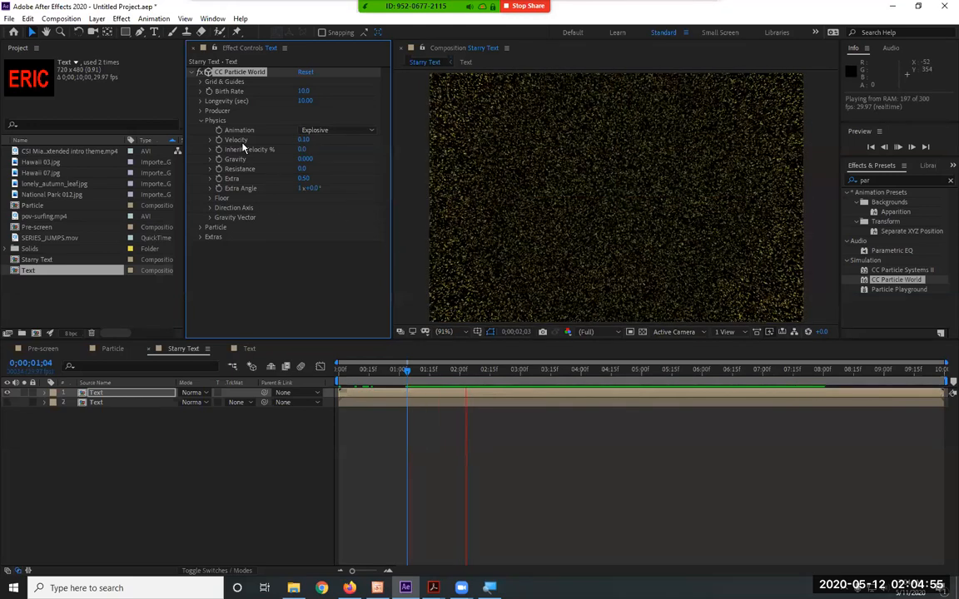
pyautogui.press('space')
pyautogui.click(199, 121)
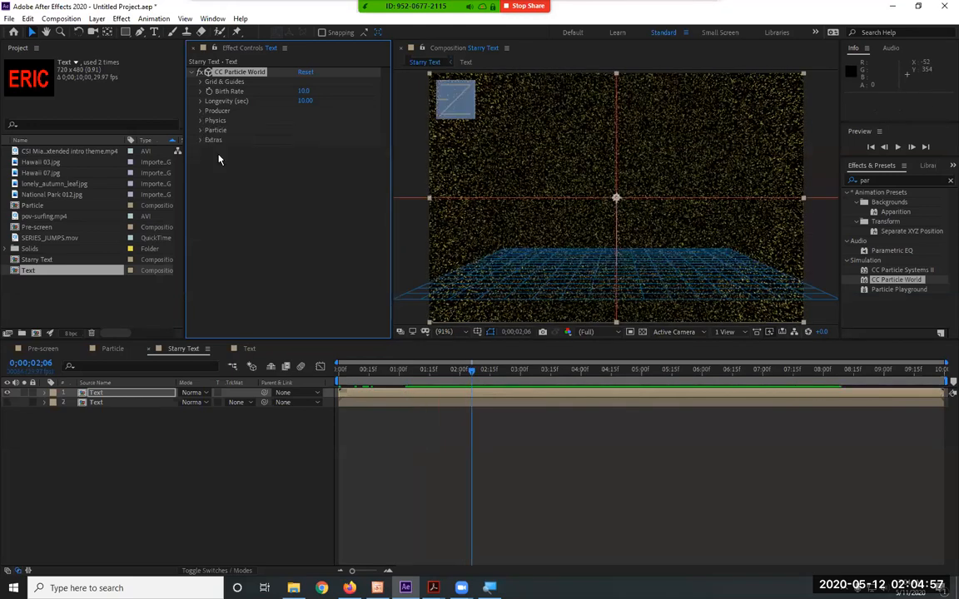
pyautogui.moveTo(470, 372); pyautogui.dragTo(306, 379)
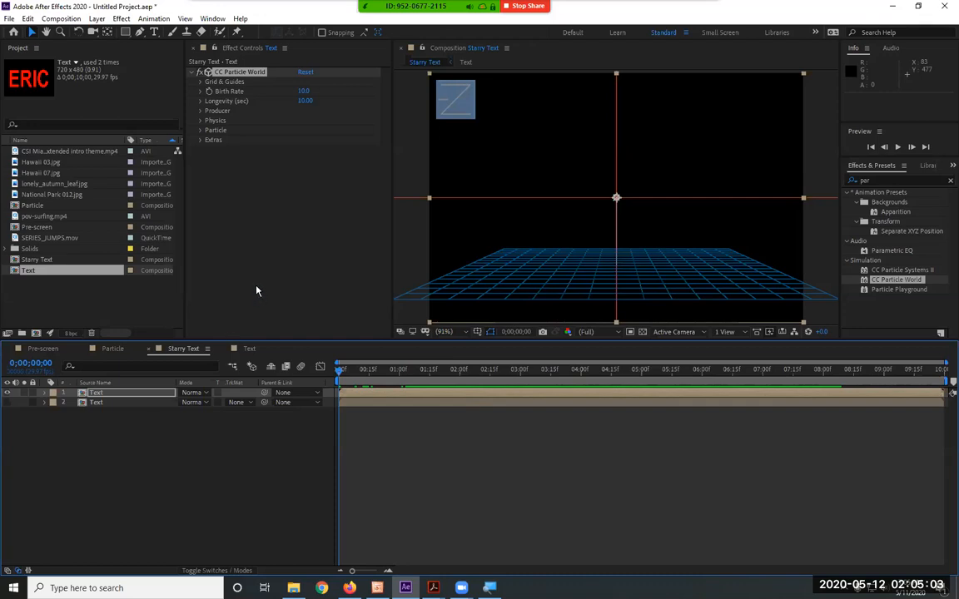
# Set the particle Color Map to Origin Constant and preview the particles coloured by the text
pyautogui.click(199, 131)
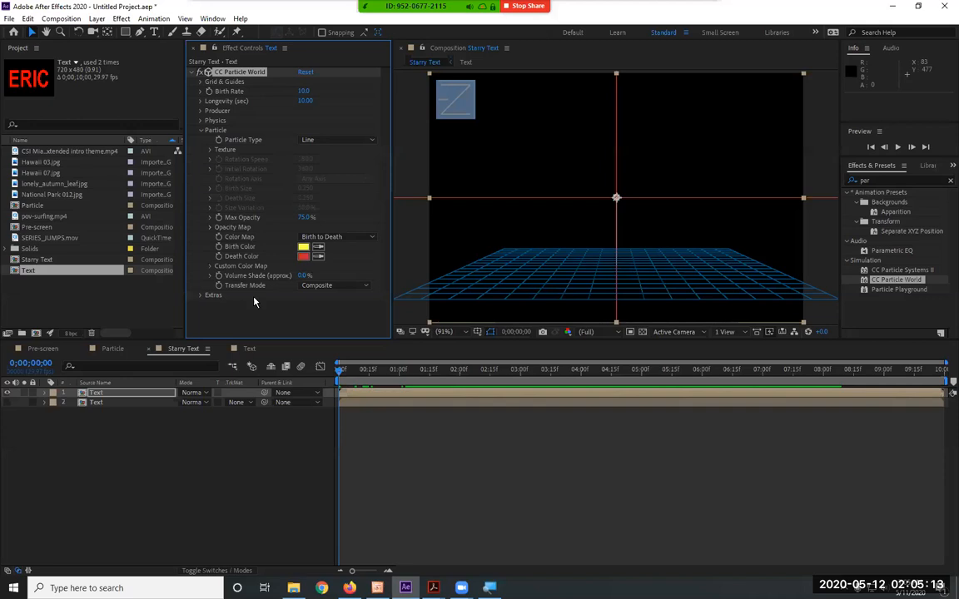
pyautogui.click(347, 241)
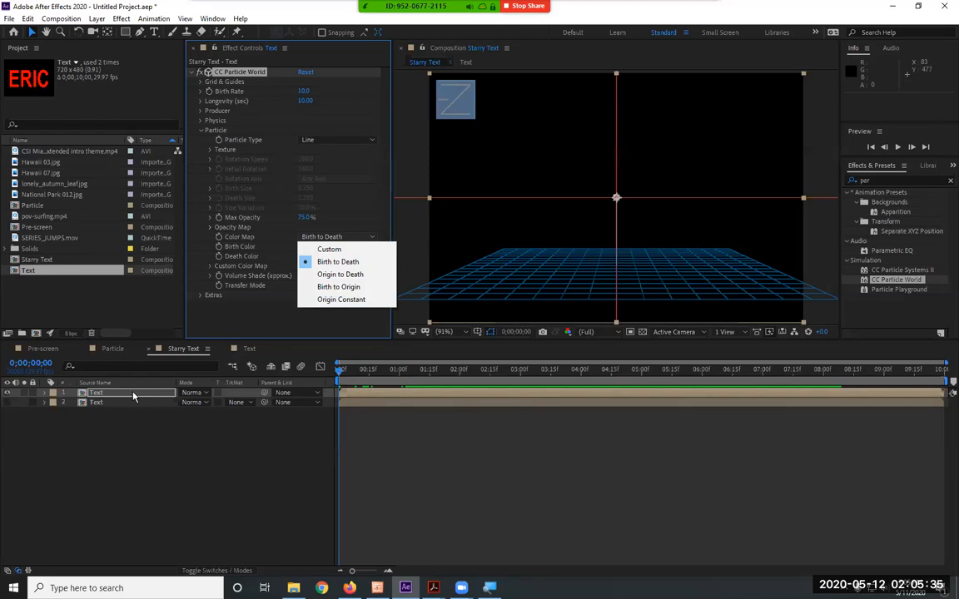
pyautogui.click(351, 299)
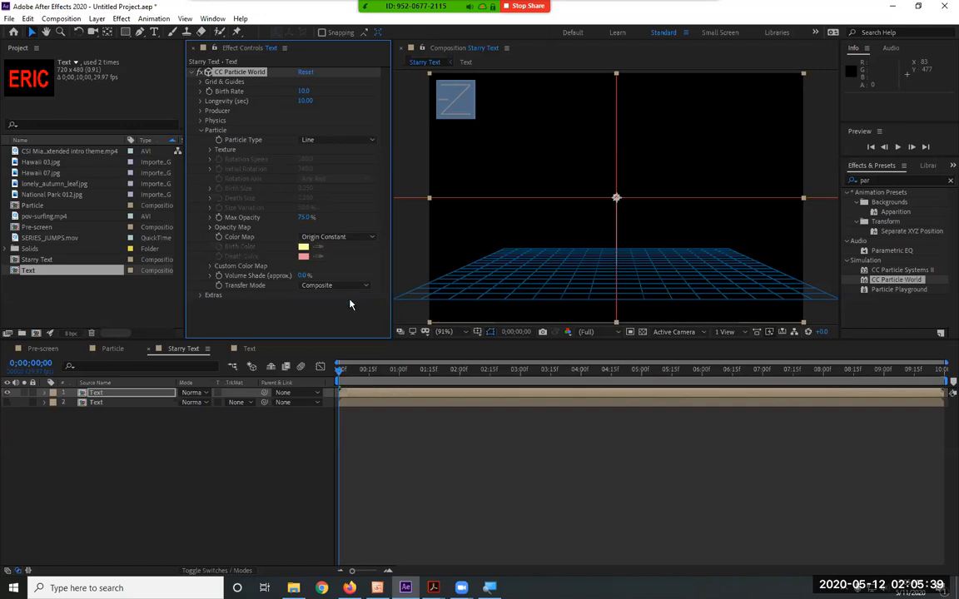
pyautogui.press('space')
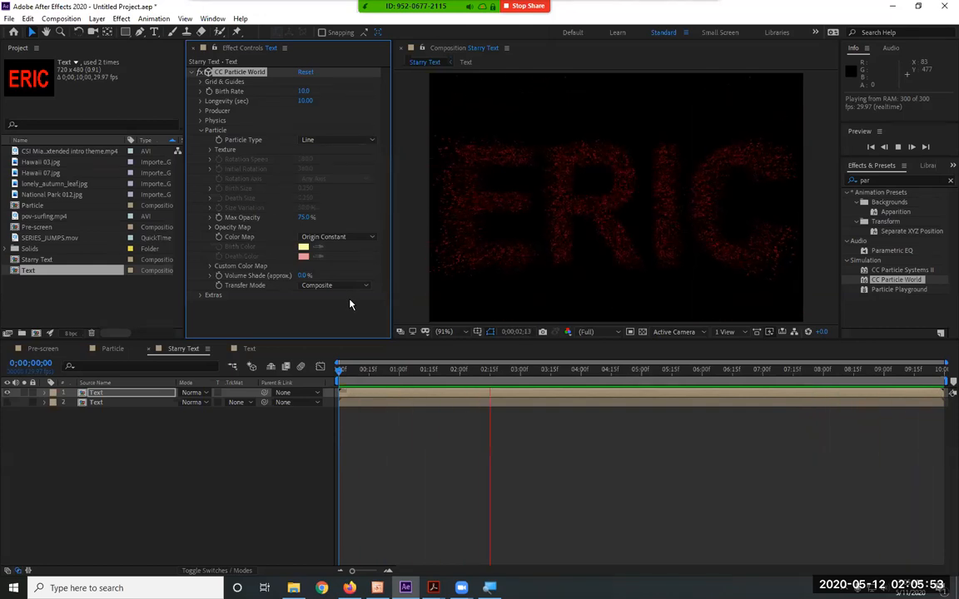
pyautogui.press('space')
# Compare the particles with the lower Text layer shown, hide that layer again and replay the animation
pyautogui.click(8, 403)
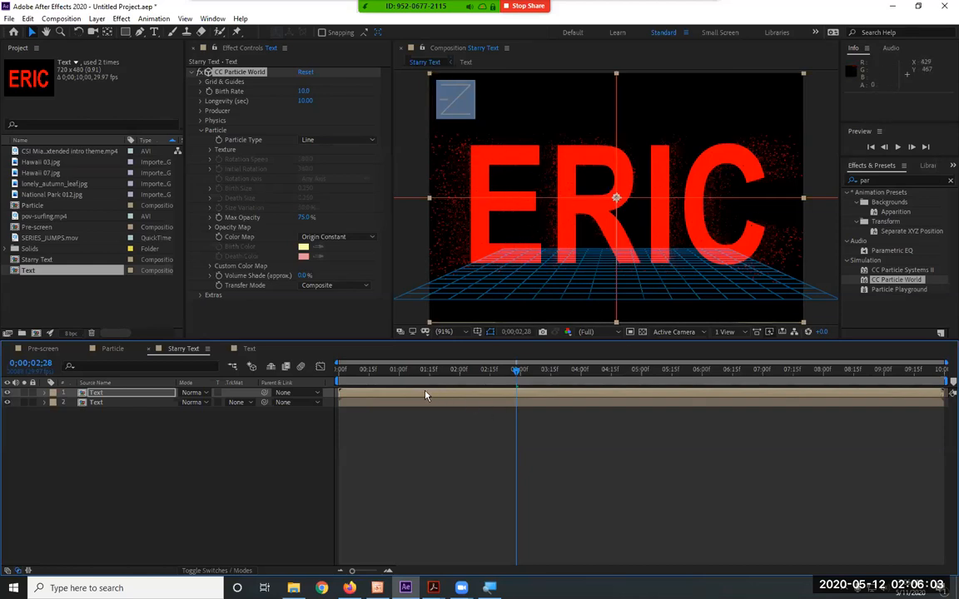
pyautogui.click(7, 403)
pyautogui.press('space')
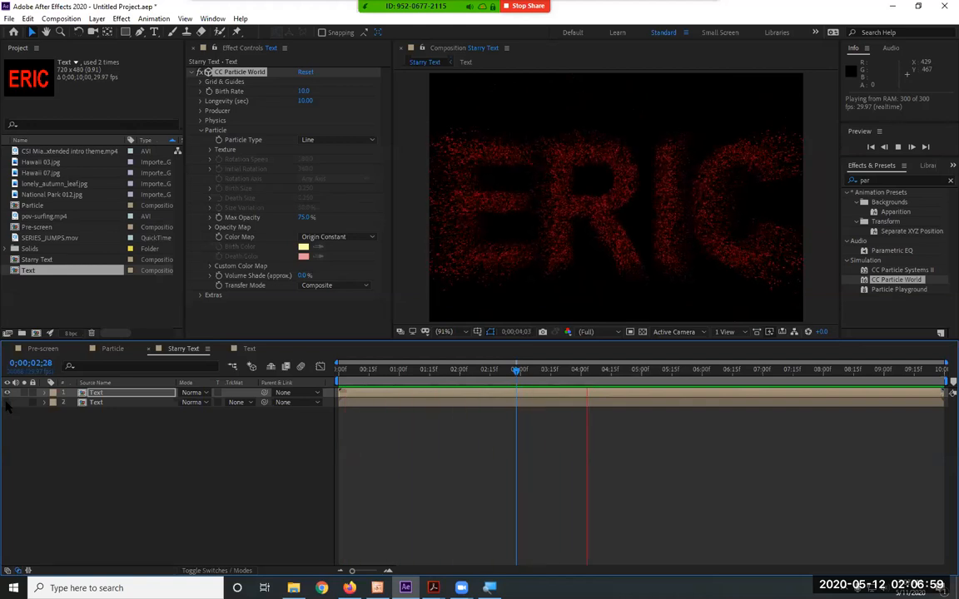
# Stop the preview and review the available Color Map options for the particles without changing the choice
pyautogui.press('space')
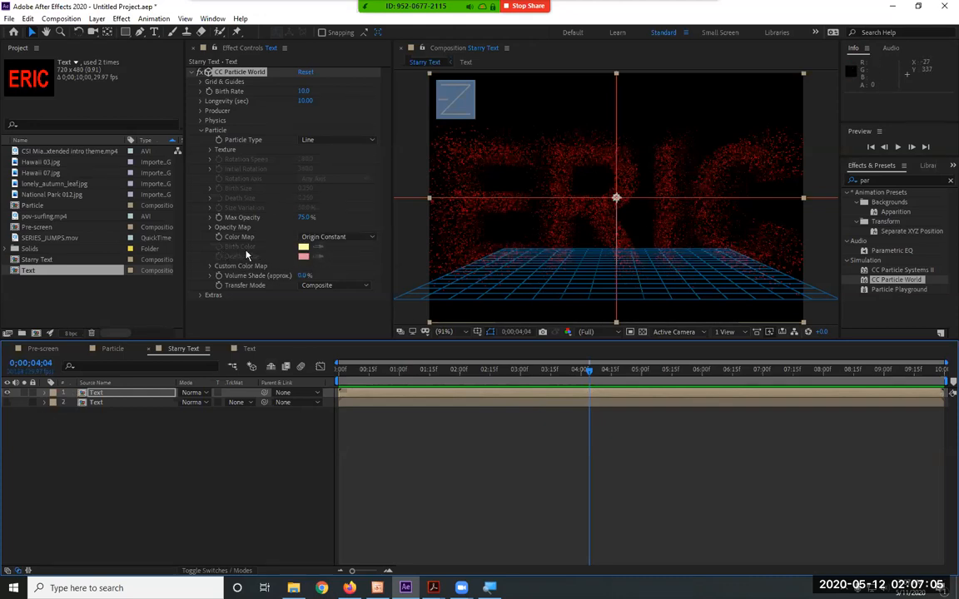
pyautogui.click(326, 237)
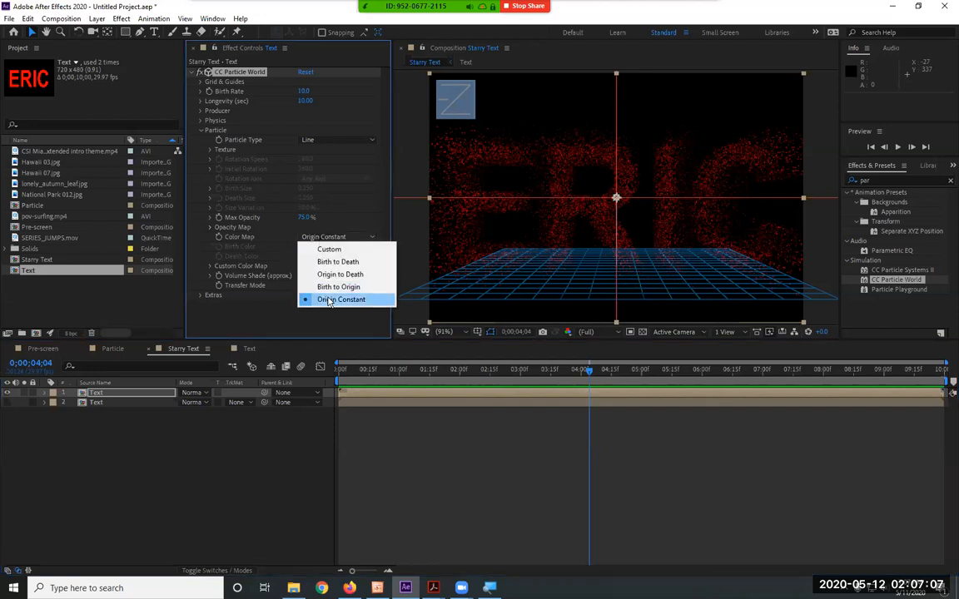
pyautogui.click(199, 434)
# Set the name's fill color to green 00FF0C in the Text composition and preview the particles in Starry Text
pyautogui.click(250, 348)
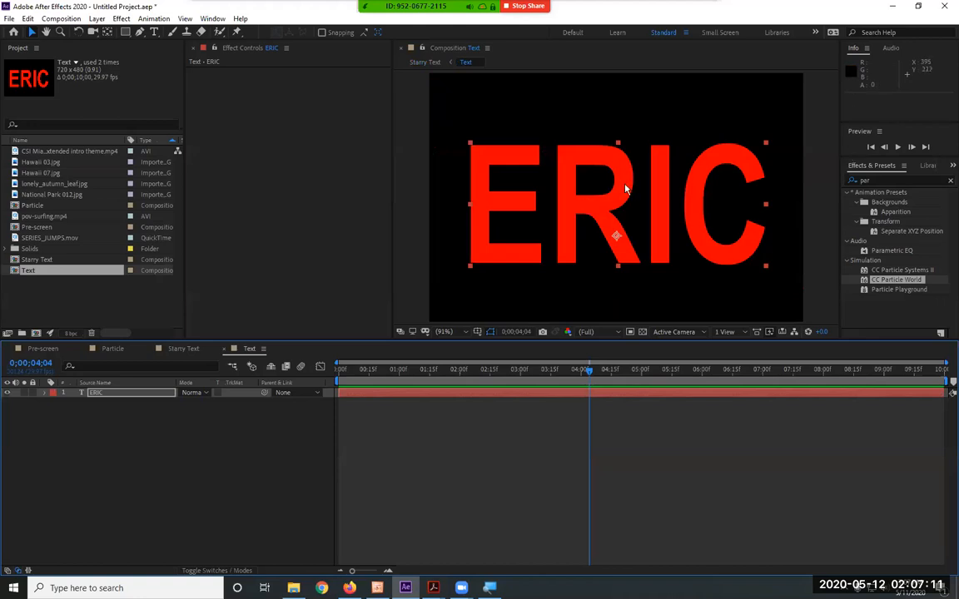
pyautogui.doubleClick(87, 393)
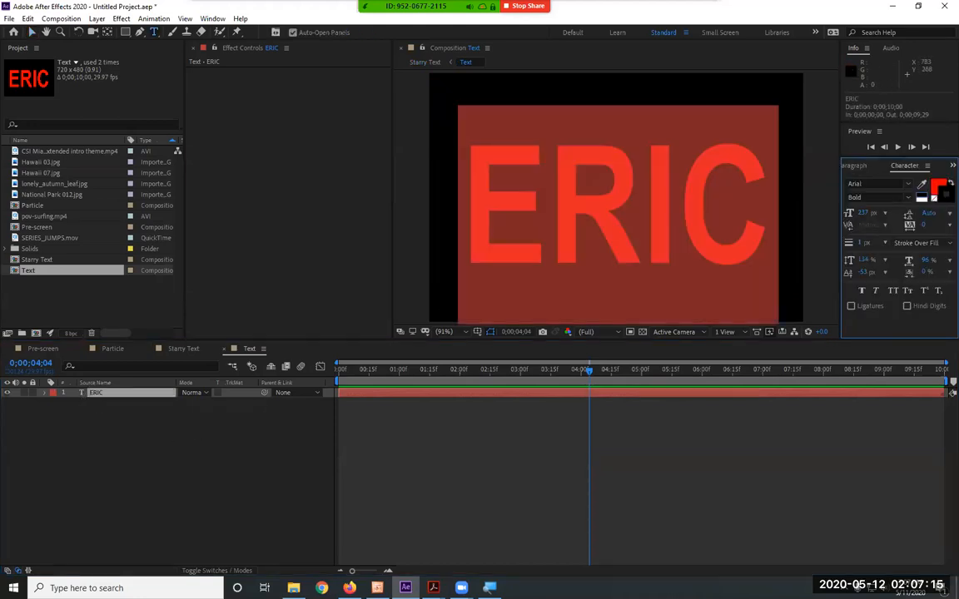
pyautogui.click(935, 186)
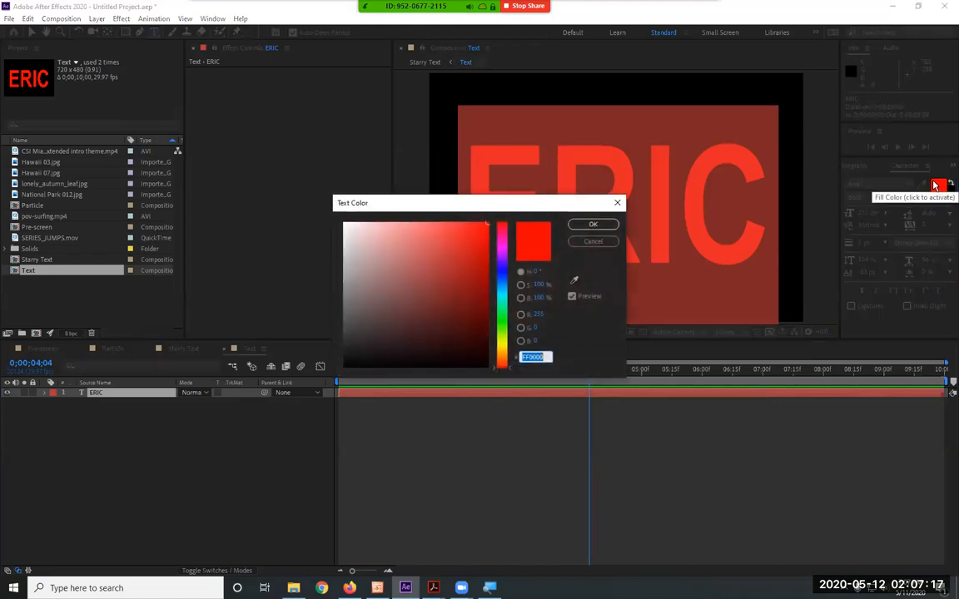
pyautogui.click(503, 272)
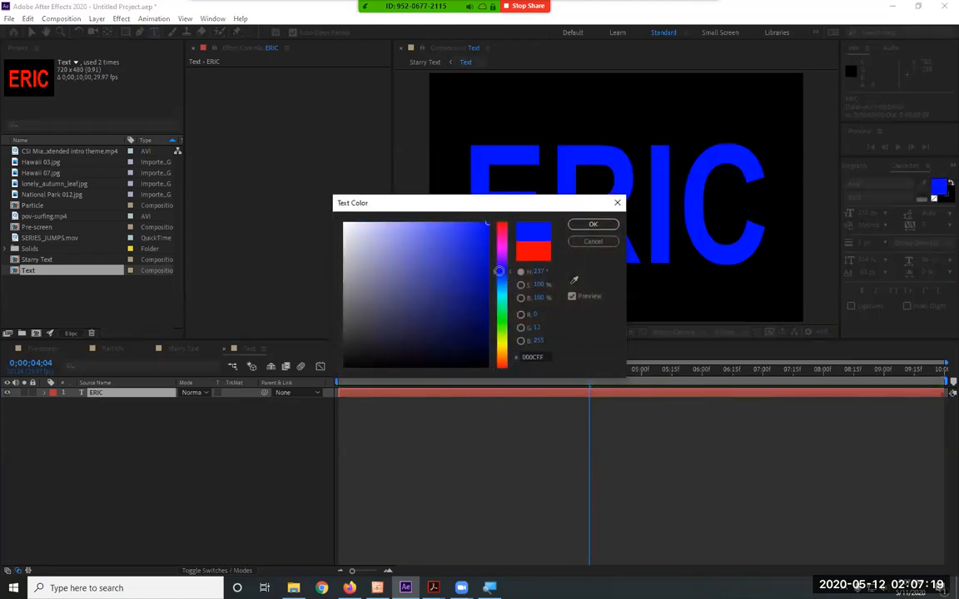
pyautogui.click(503, 318)
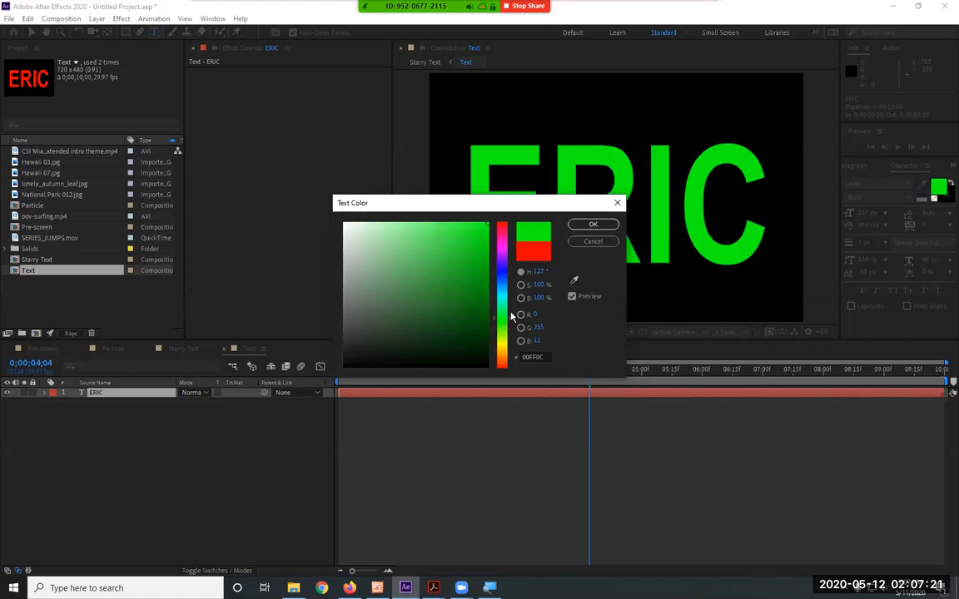
pyautogui.click(596, 225)
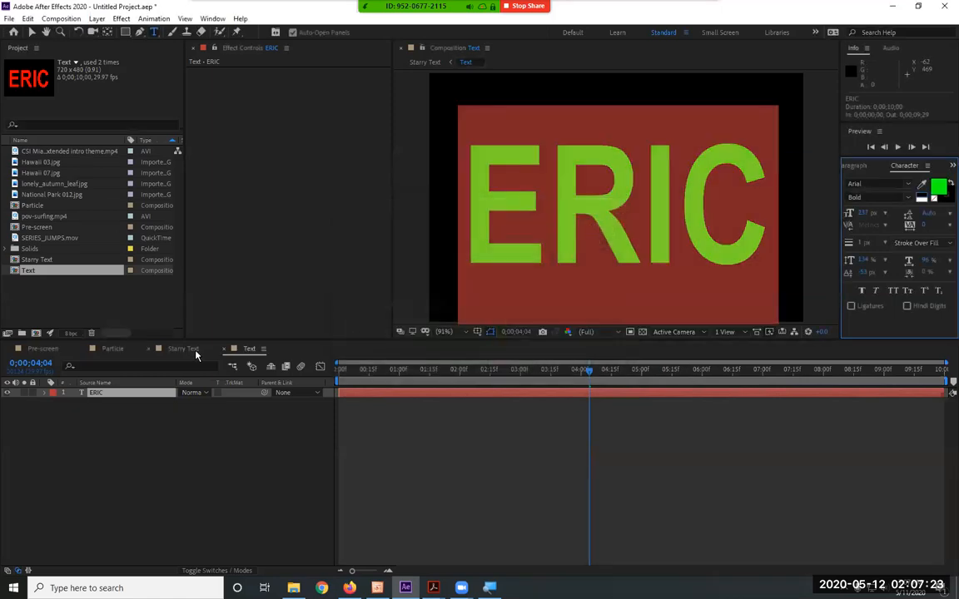
pyautogui.click(192, 349)
pyautogui.press('space')
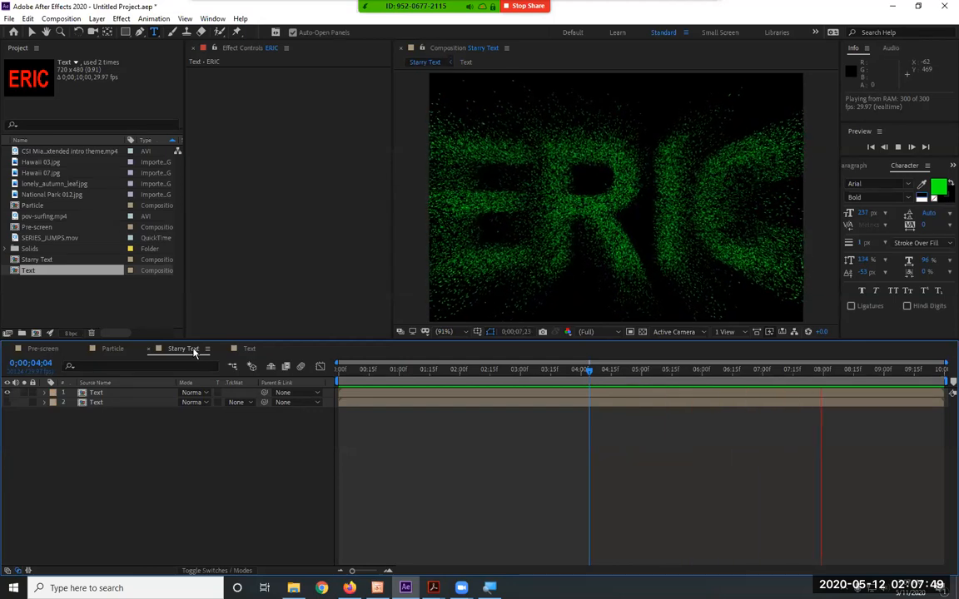
# Replace the name in the Text composition with SMC and preview the particles in Starry Text
pyautogui.click(249, 349)
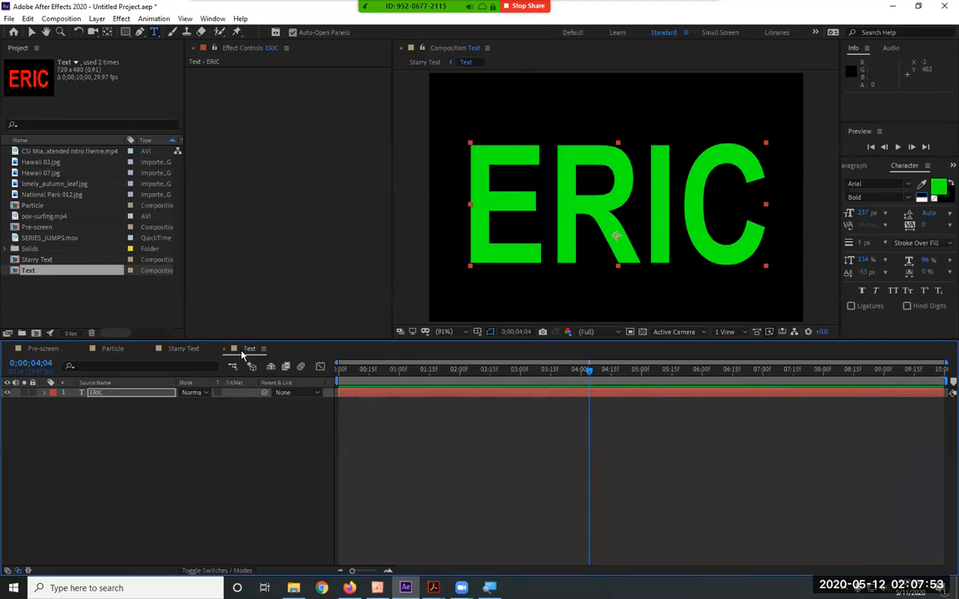
pyautogui.doubleClick(81, 393)
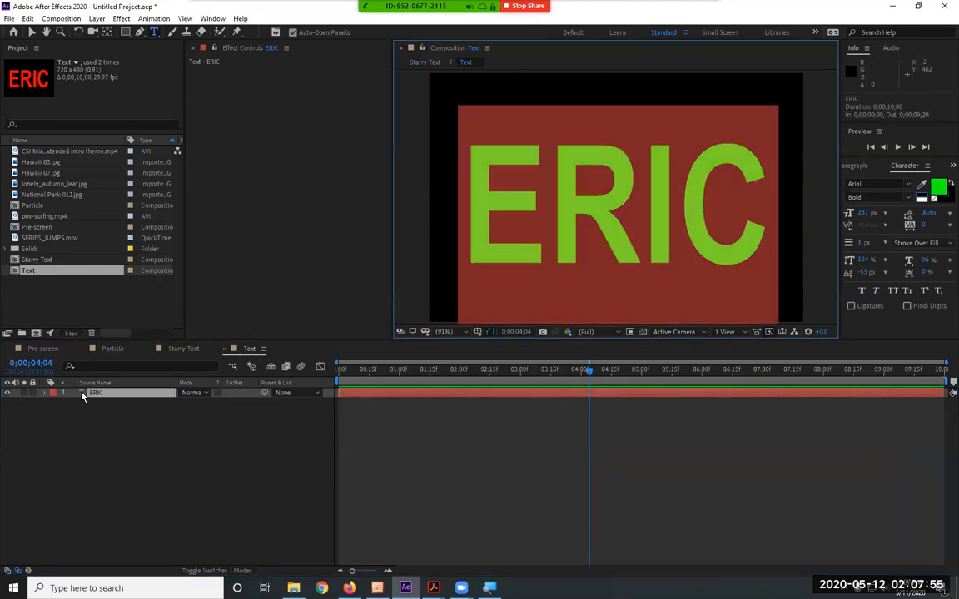
pyautogui.write('C')
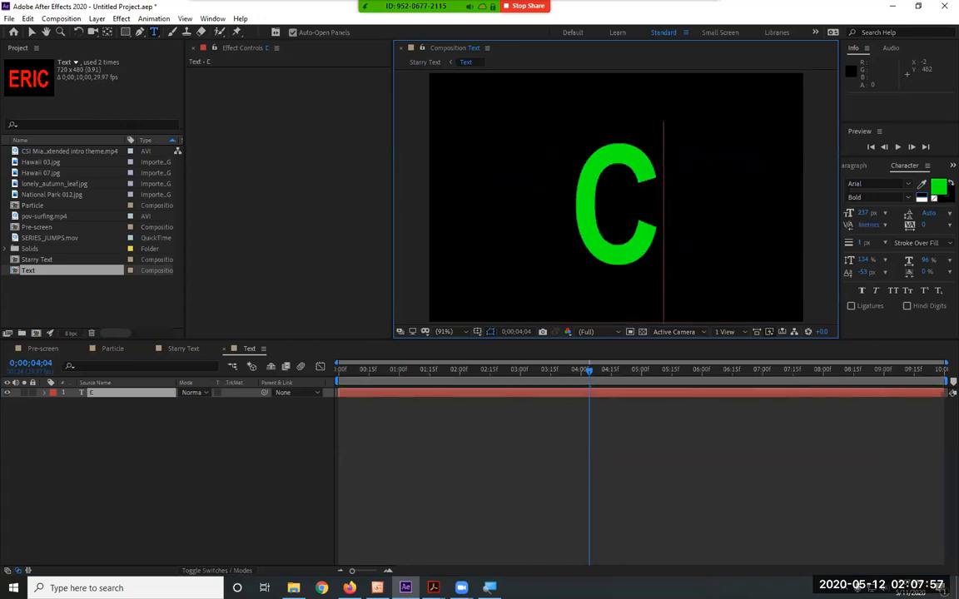
pyautogui.press('BackSpace')
pyautogui.write('SMC')
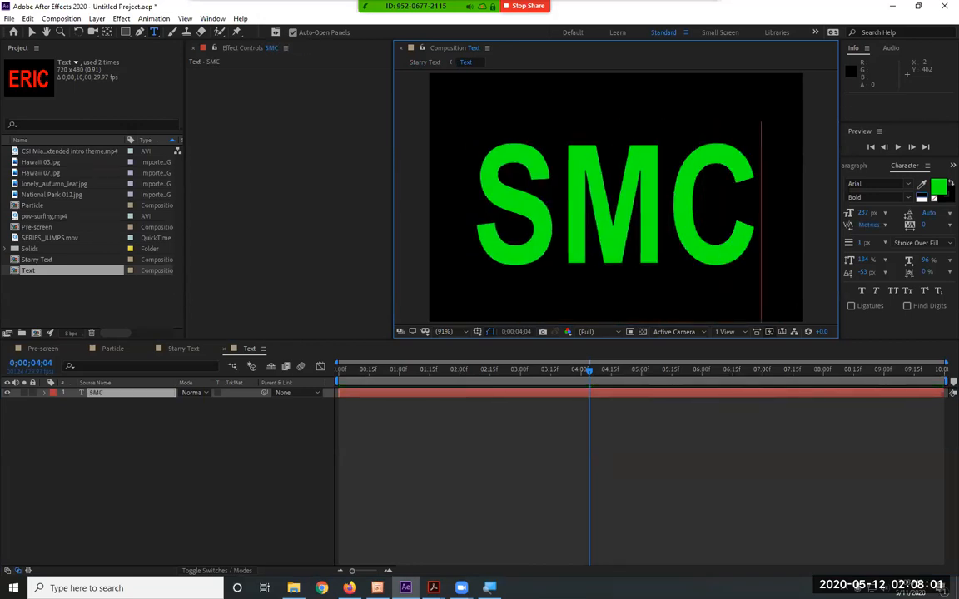
pyautogui.click(183, 348)
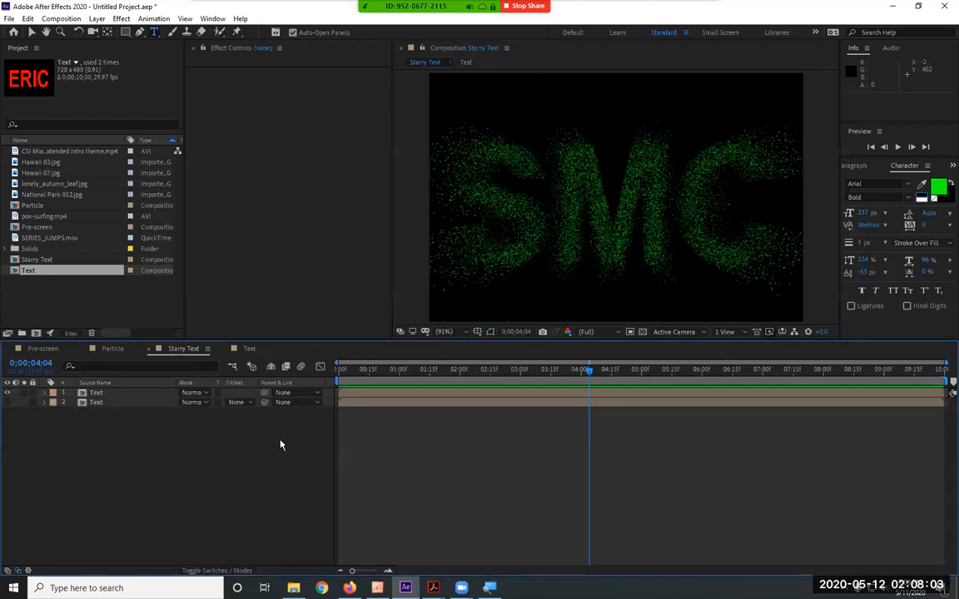
pyautogui.press('space')
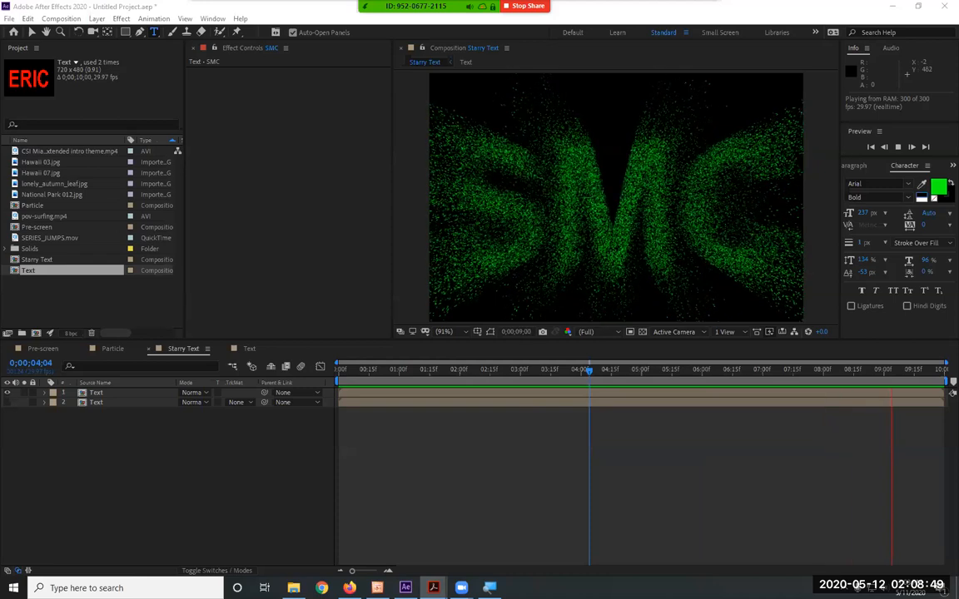
# Change SMC back to the name in the Text composition, check frames in Starry Text and activate the Selection tool
pyautogui.click(247, 348)
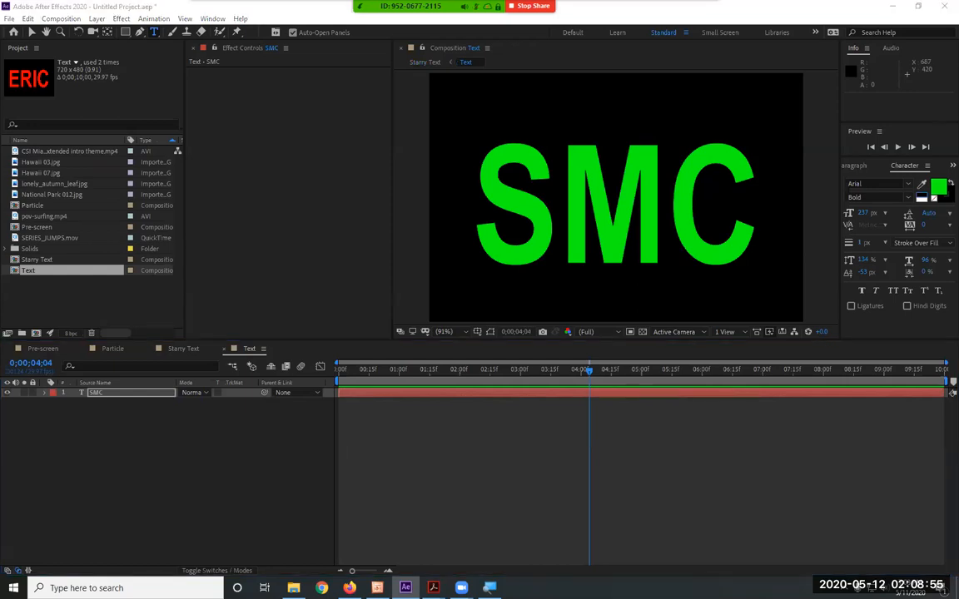
pyautogui.click(87, 394)
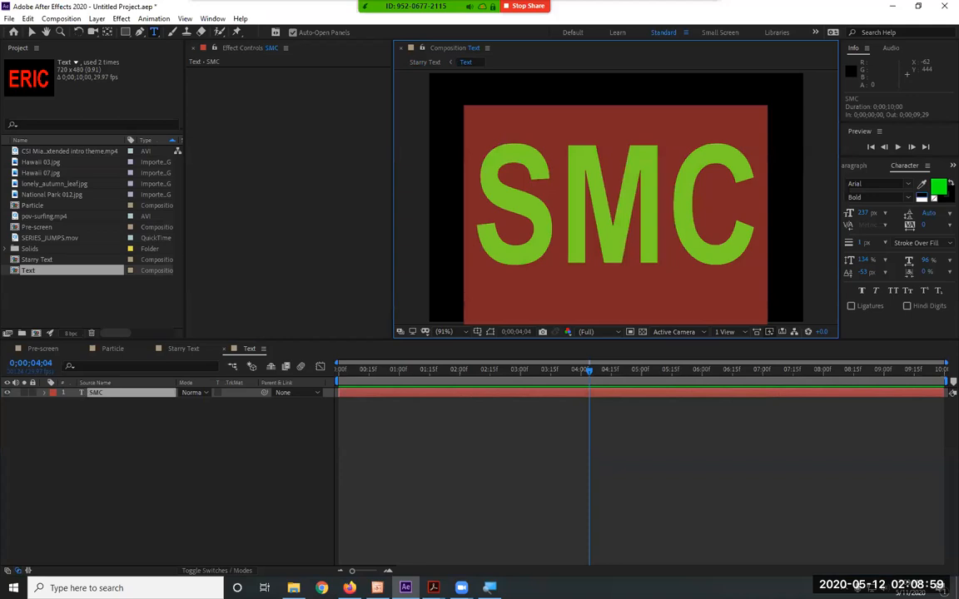
pyautogui.write('ERIC')
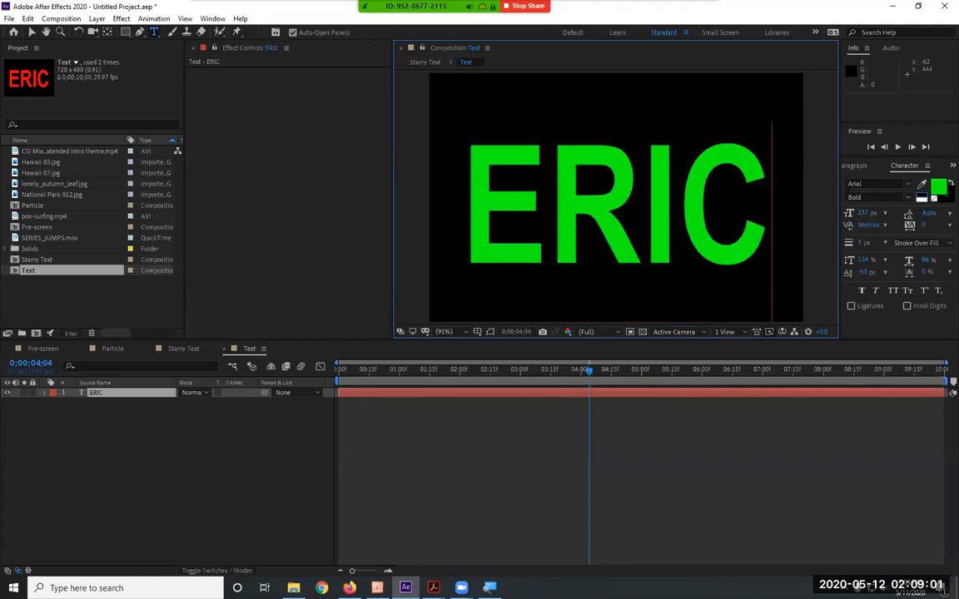
pyautogui.click(184, 351)
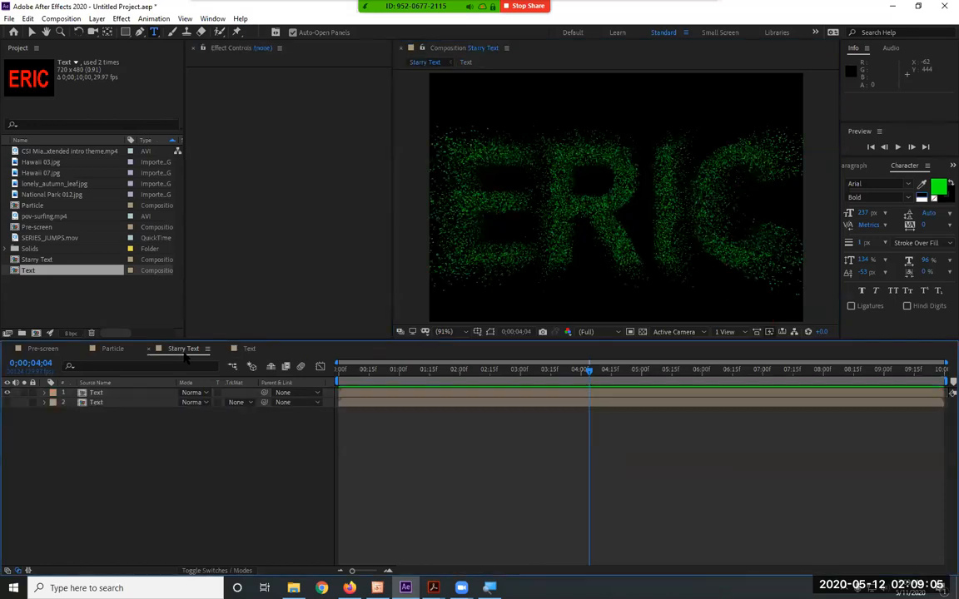
pyautogui.click(665, 366)
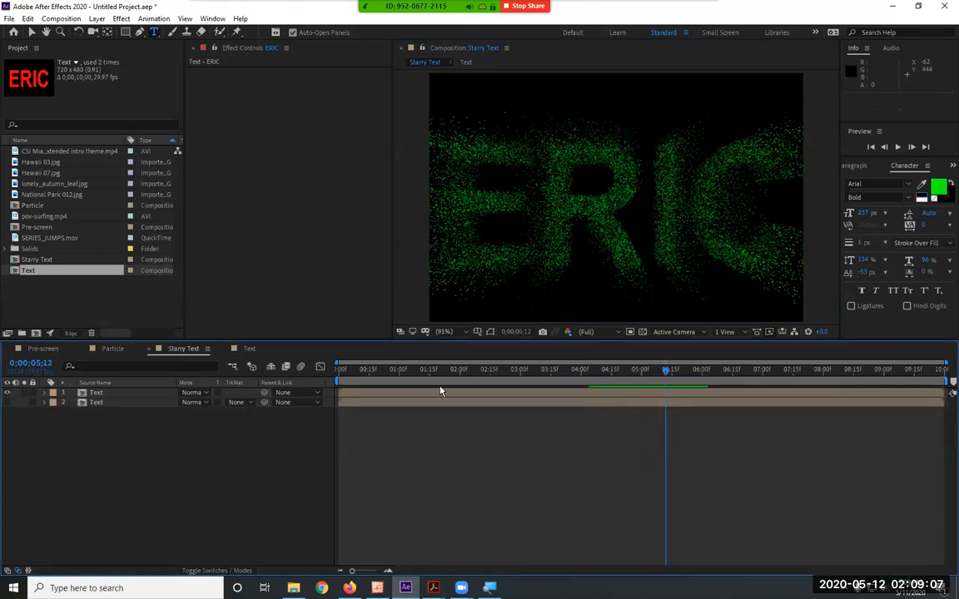
pyautogui.click(606, 374)
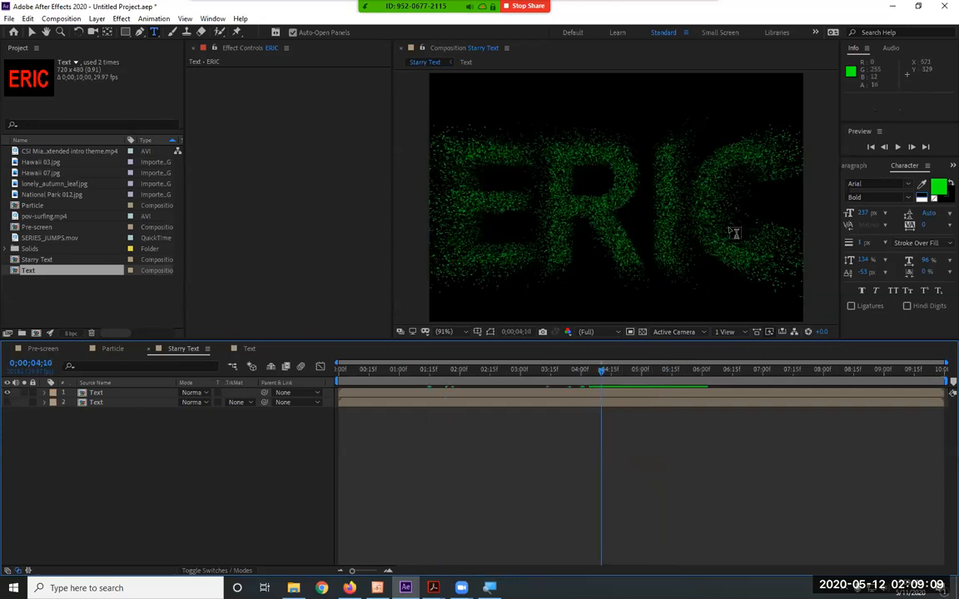
pyautogui.press('v')
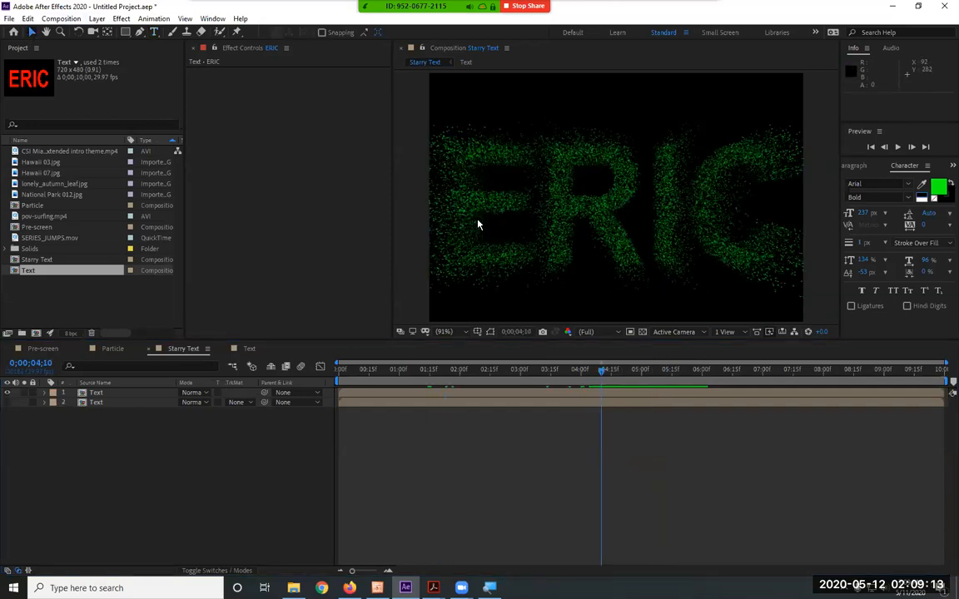
# Duplicate the Starry Text composition in the project
pyautogui.click(35, 260)
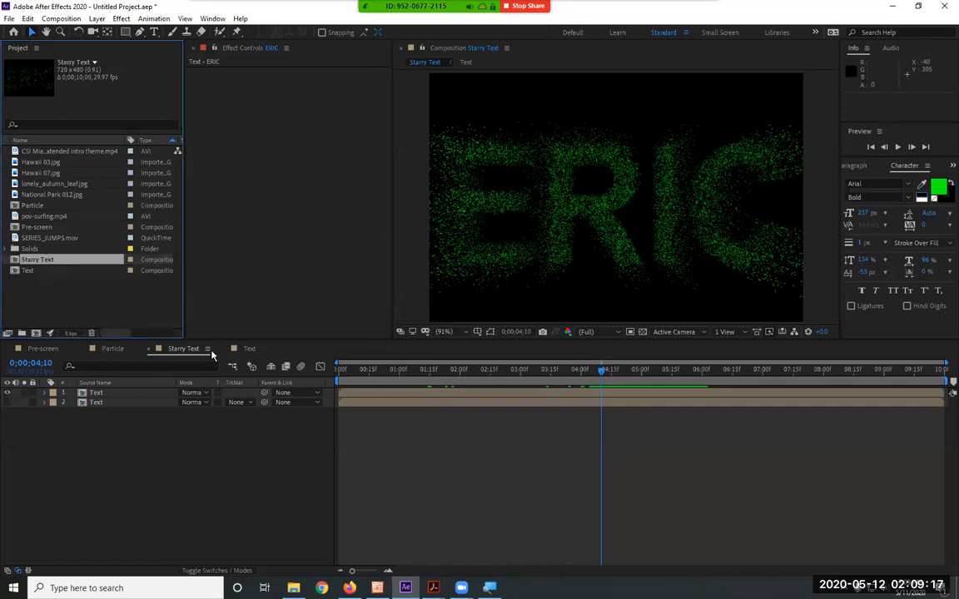
pyautogui.rightClick(48, 264)
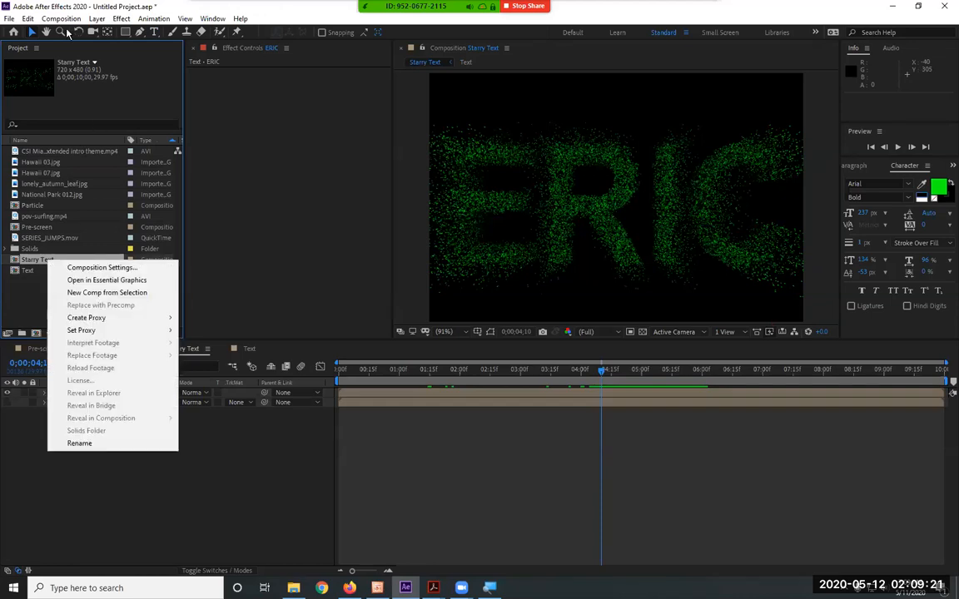
pyautogui.click(25, 19)
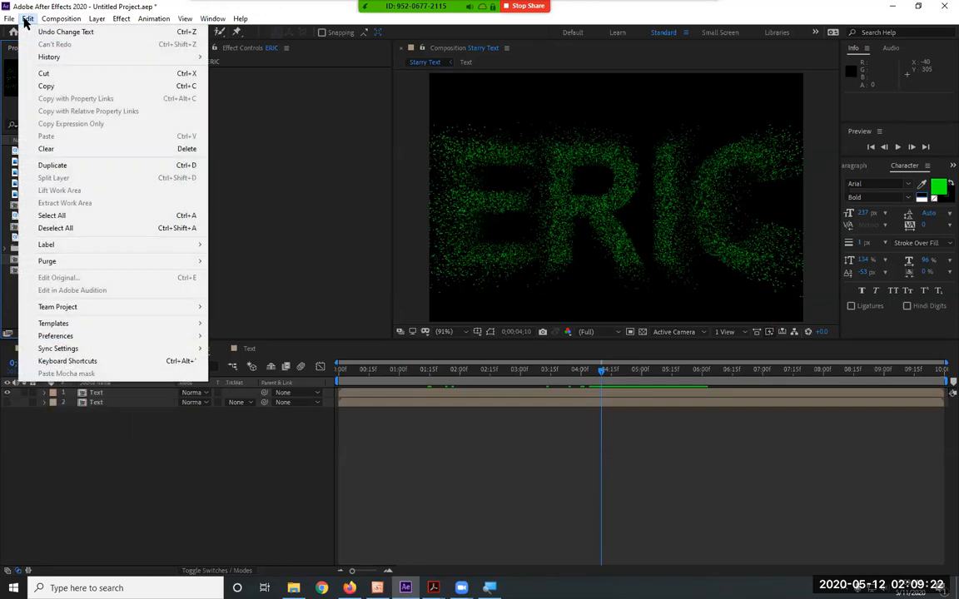
pyautogui.click(58, 165)
# Rename the duplicated composition Sandy Text and open it in the timeline
pyautogui.rightClick(48, 271)
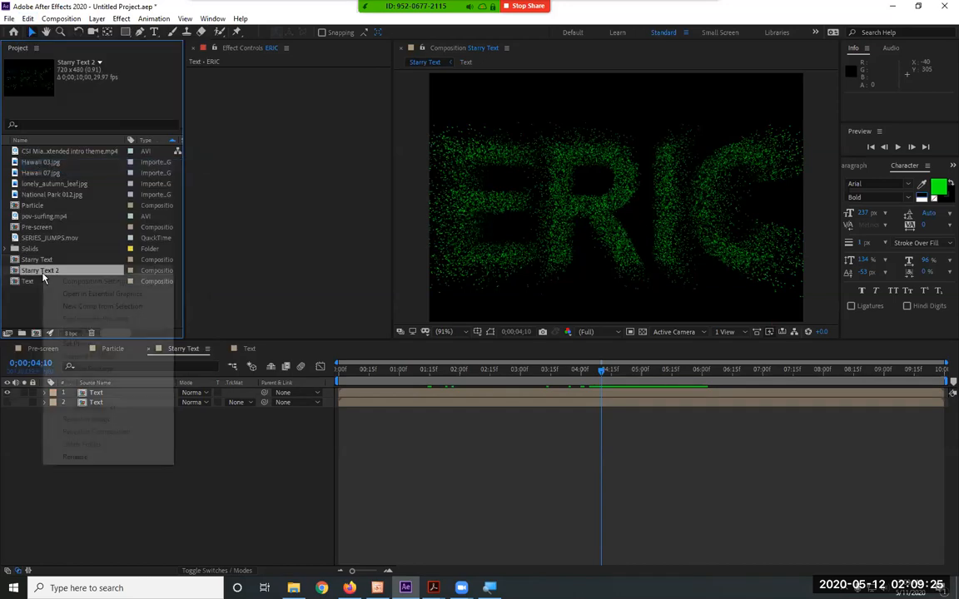
pyautogui.click(87, 457)
pyautogui.write('Sandy Text')
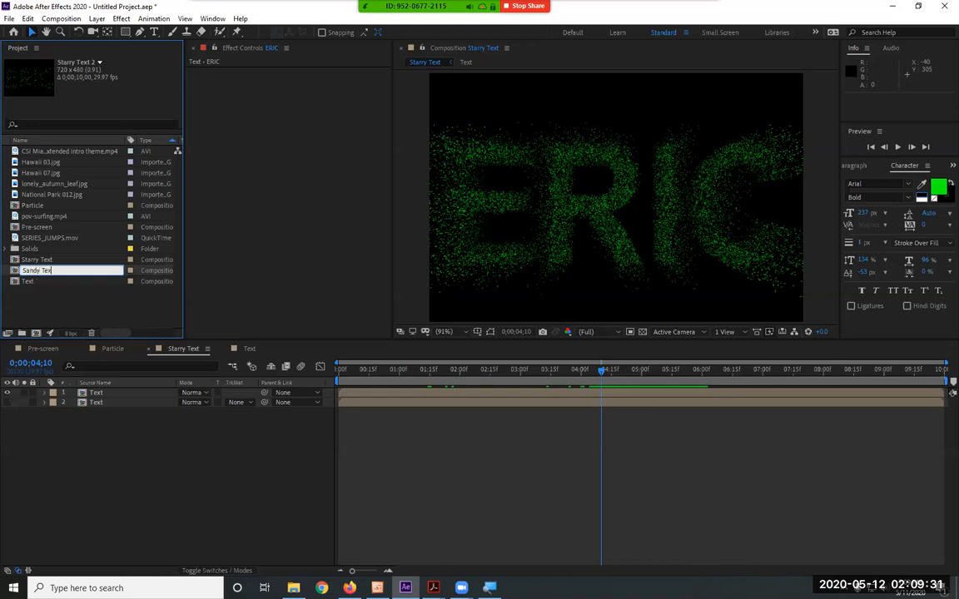
pyautogui.press('Return')
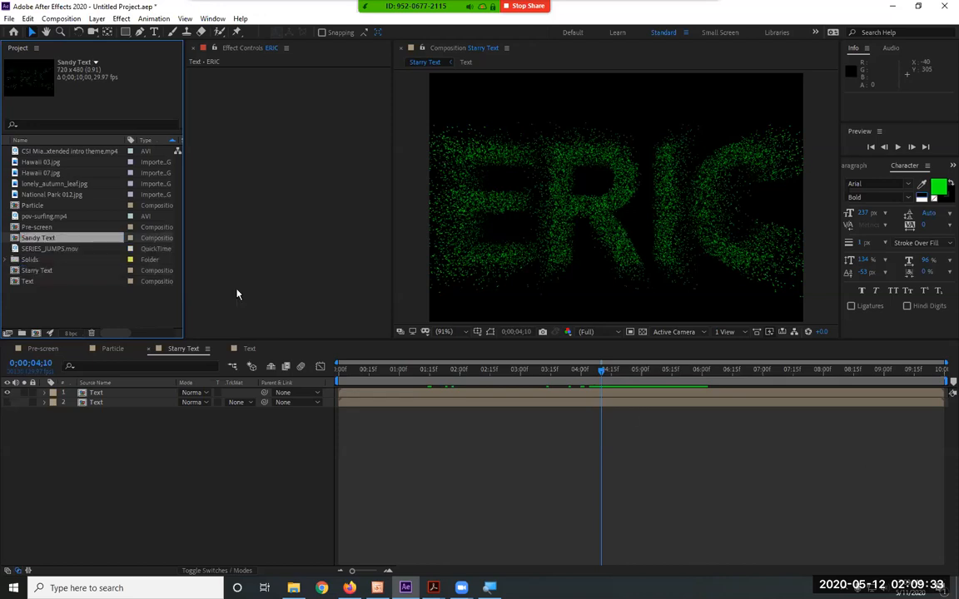
pyautogui.doubleClick(57, 240)
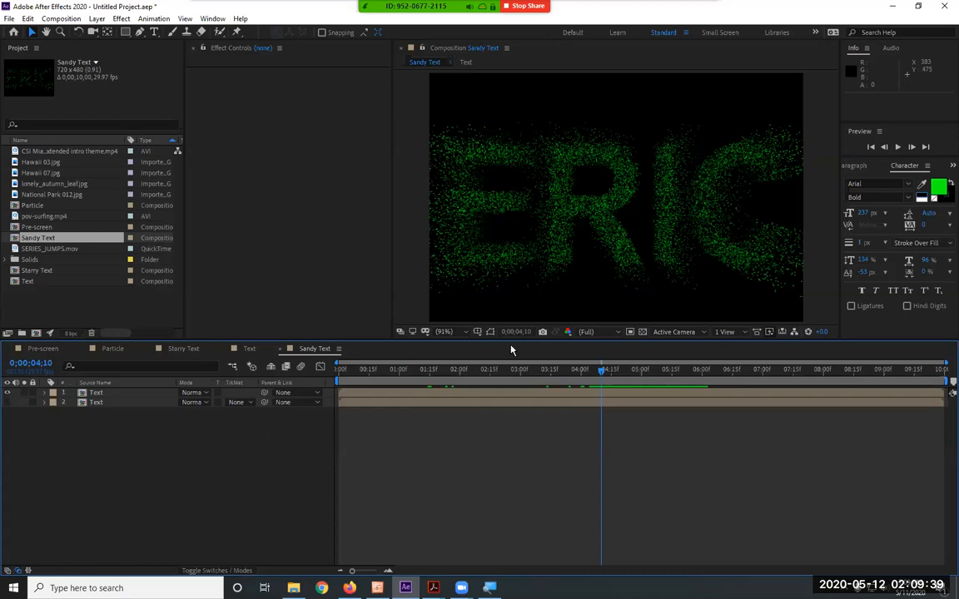
# Set the name's fill color to white in the Text composition and check the particles in Sandy Text up to 0;00;01;22
pyautogui.click(249, 348)
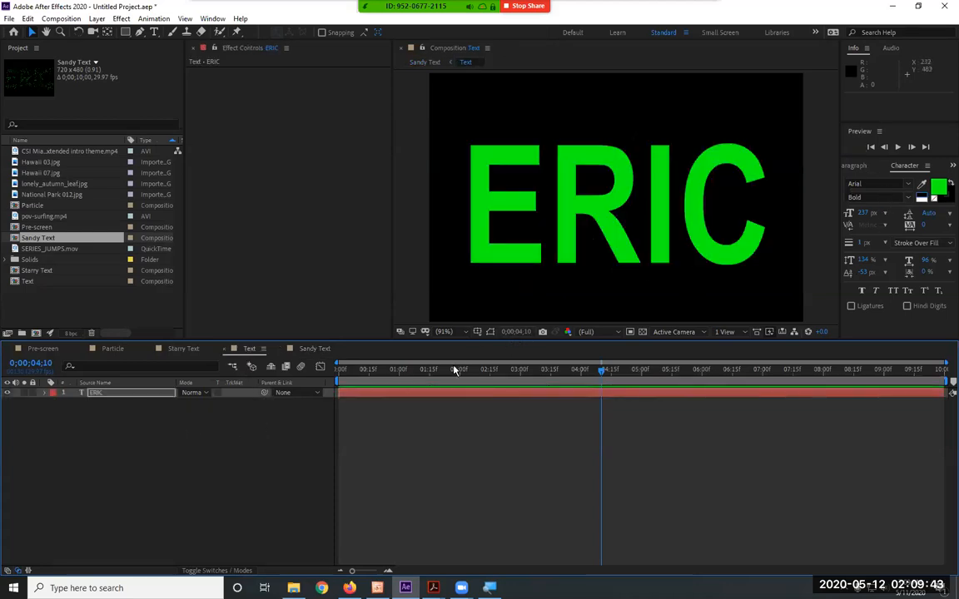
pyautogui.click(938, 186)
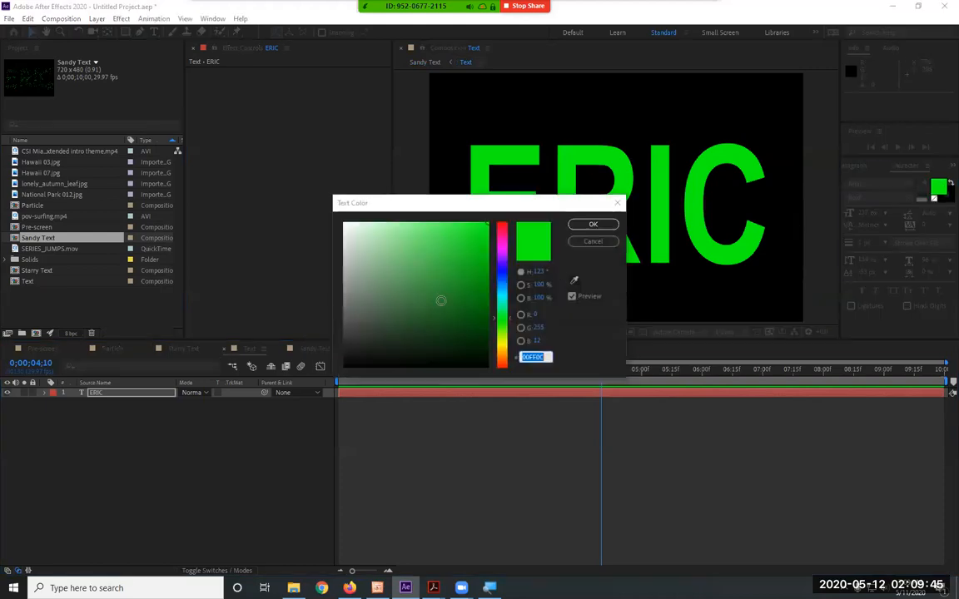
pyautogui.moveTo(377, 238); pyautogui.dragTo(335, 222)
pyautogui.click(599, 225)
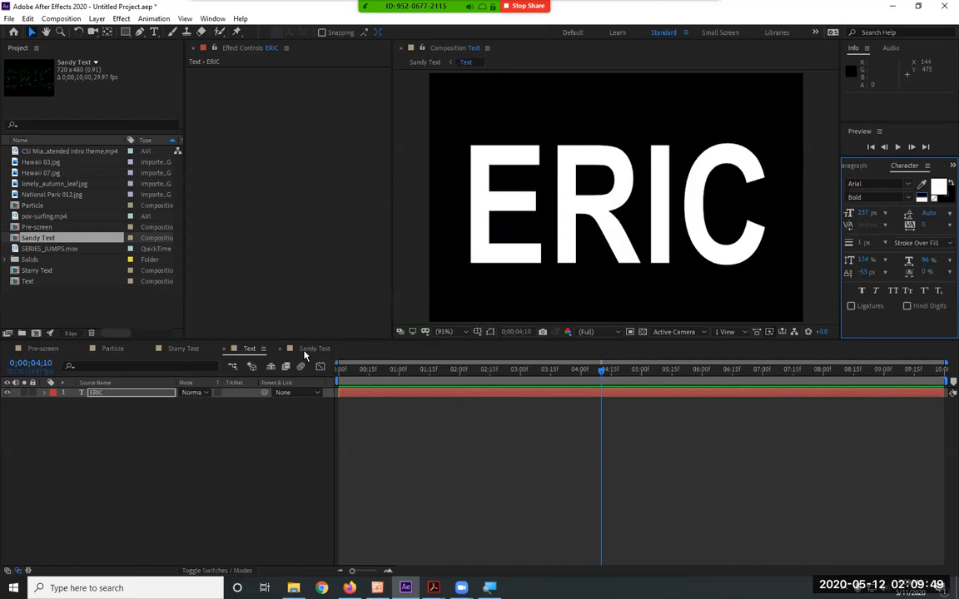
pyautogui.click(310, 348)
pyautogui.press('space')
pyautogui.click(382, 373)
pyautogui.moveTo(387, 379); pyautogui.dragTo(443, 379)
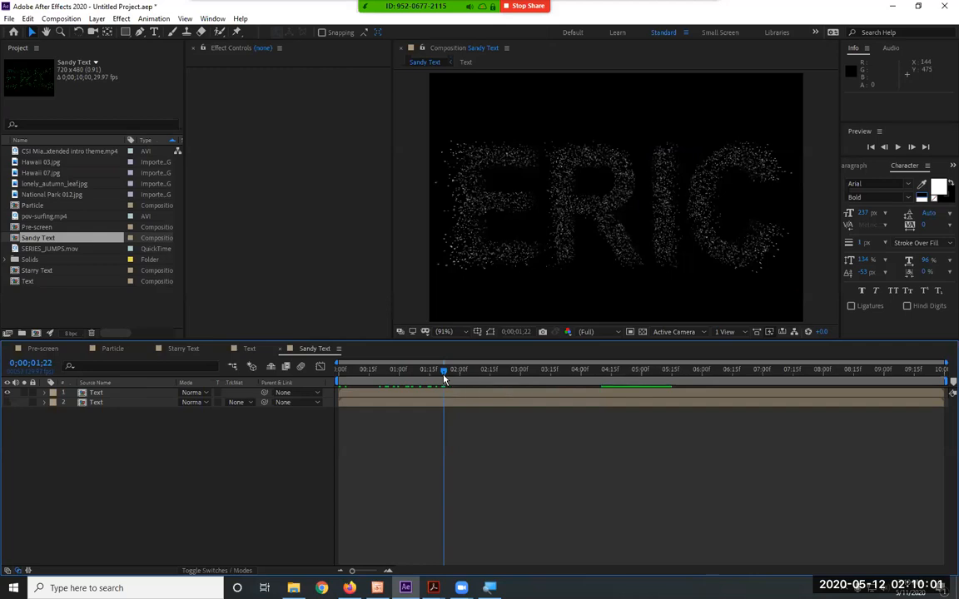
# Set the CC Particle World producer's Radius X to 0 on the upper Text layer
pyautogui.click(97, 392)
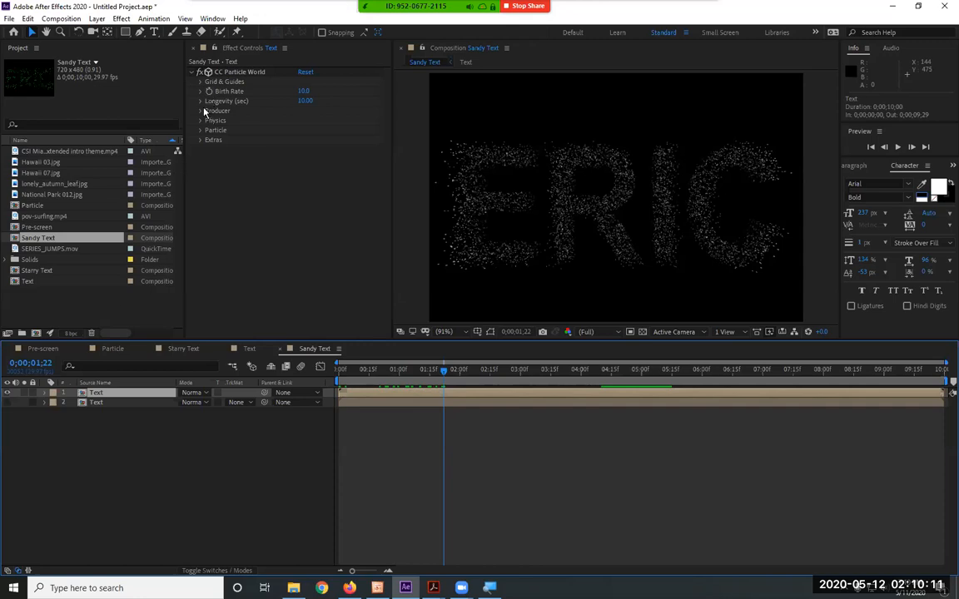
pyautogui.moveTo(133, 431); pyautogui.dragTo(117, 391)
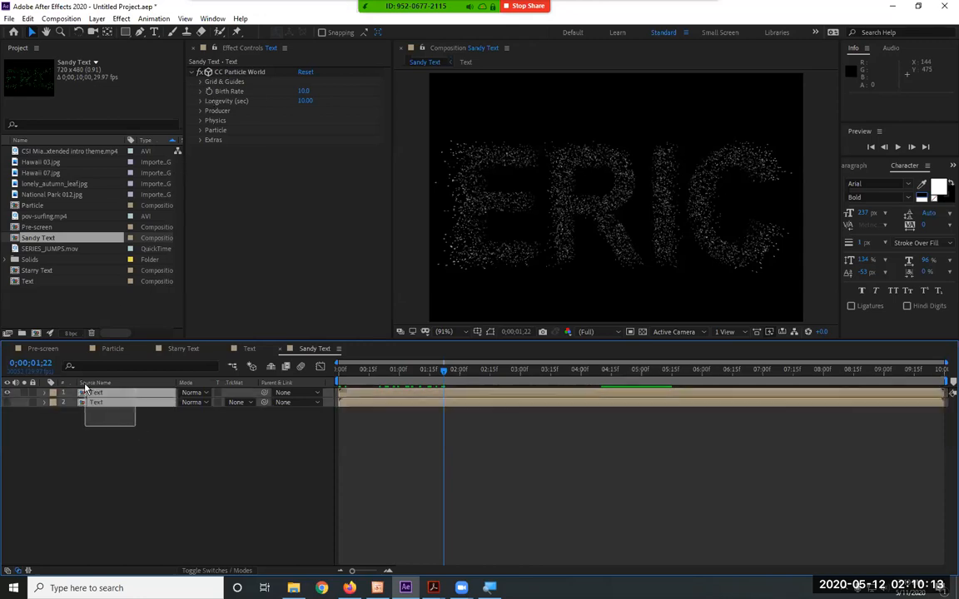
pyautogui.click(201, 112)
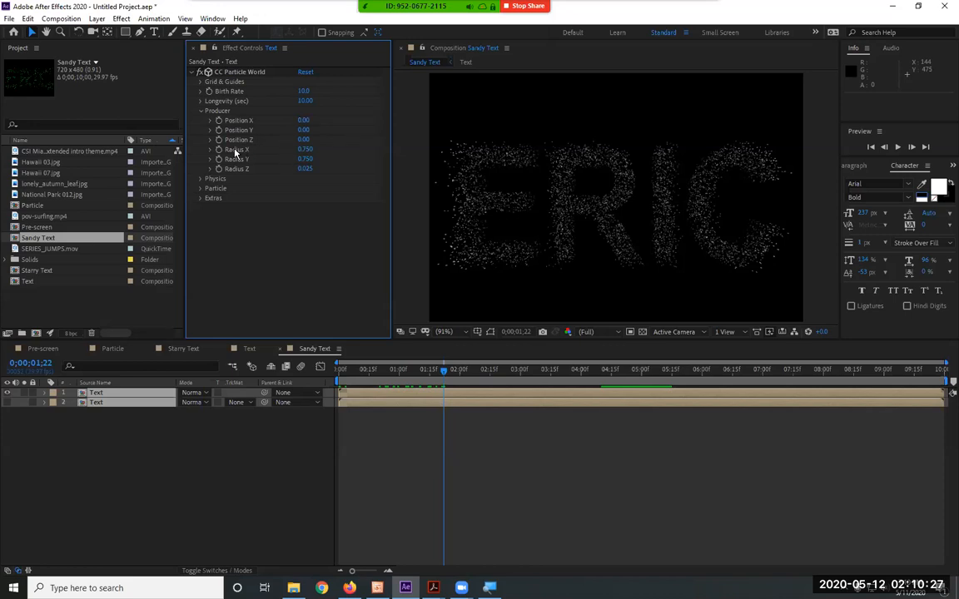
pyautogui.click(305, 150)
pyautogui.write('0')
pyautogui.press('Return')
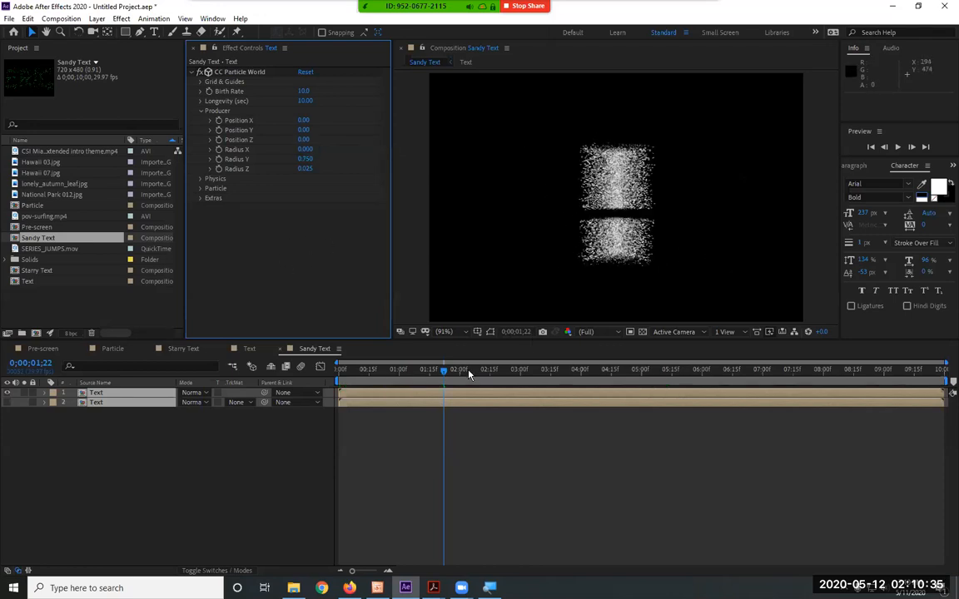
# Preview the narrowed particle source in Sandy Text and return to the first frame
pyautogui.click(138, 397)
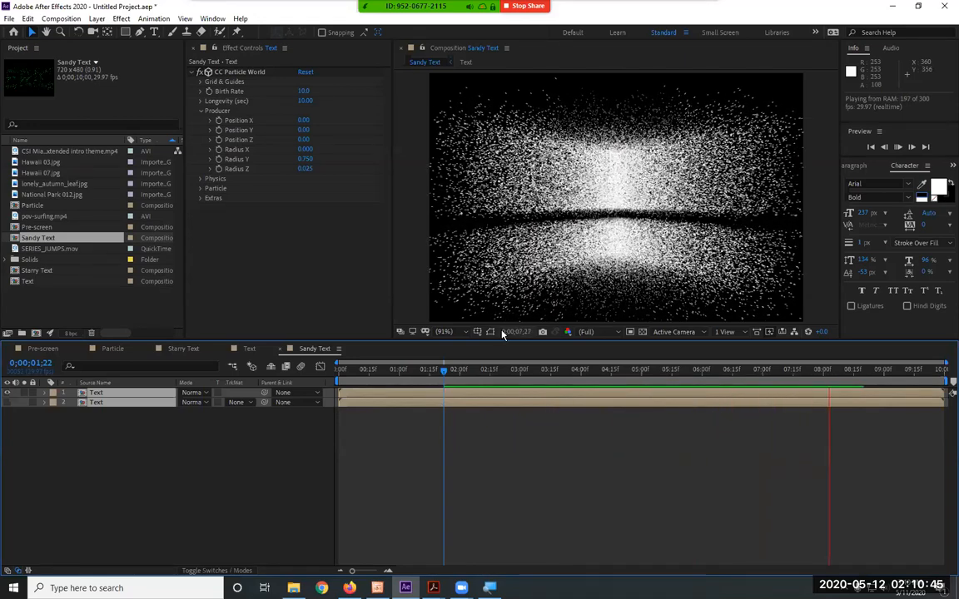
pyautogui.press('space')
pyautogui.moveTo(437, 372); pyautogui.dragTo(317, 376)
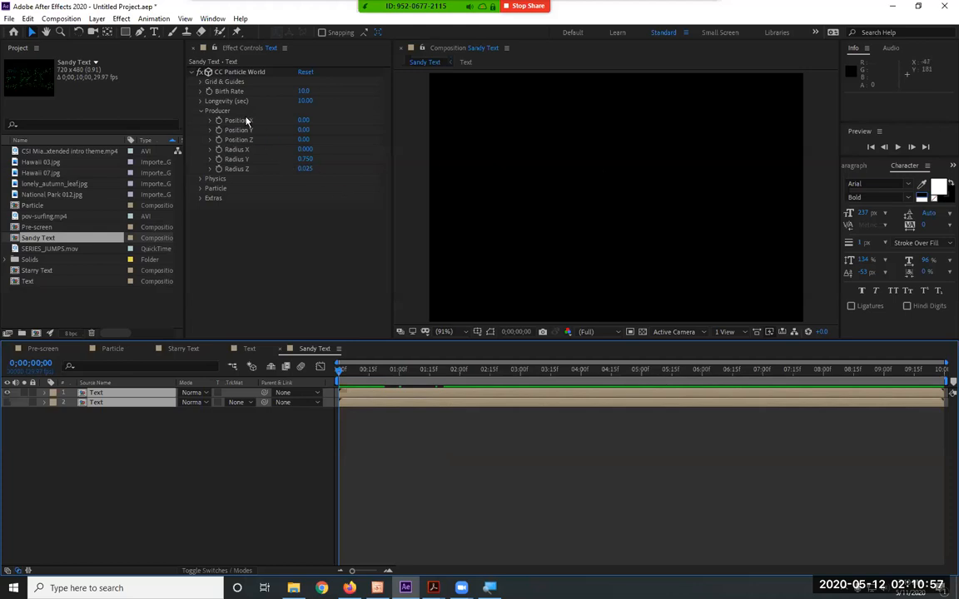
# Show the CC Particle World grid and producer guides over the composition at 0;00;02;25
pyautogui.click(246, 72)
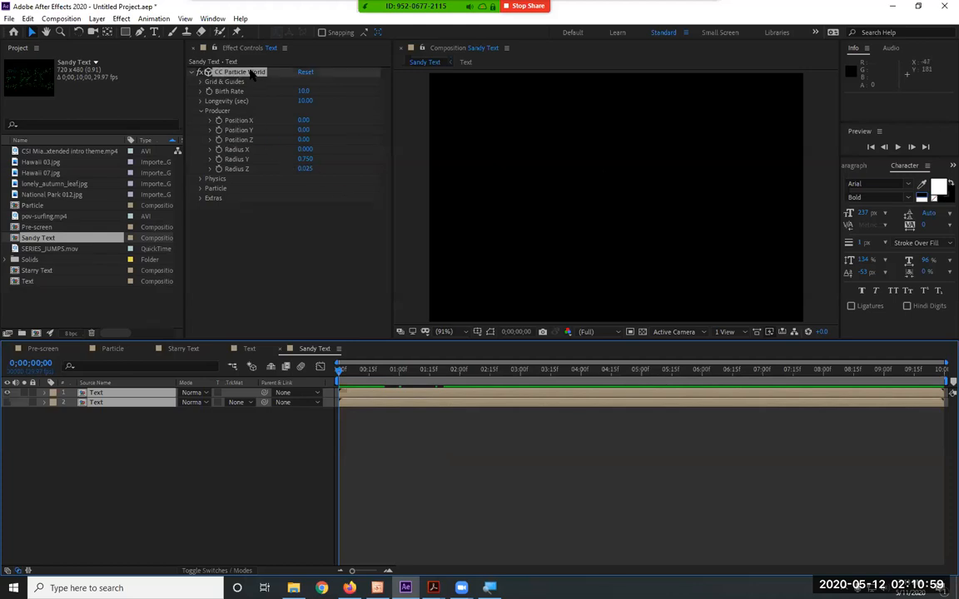
pyautogui.click(486, 377)
pyautogui.moveTo(486, 376); pyautogui.dragTo(510, 376)
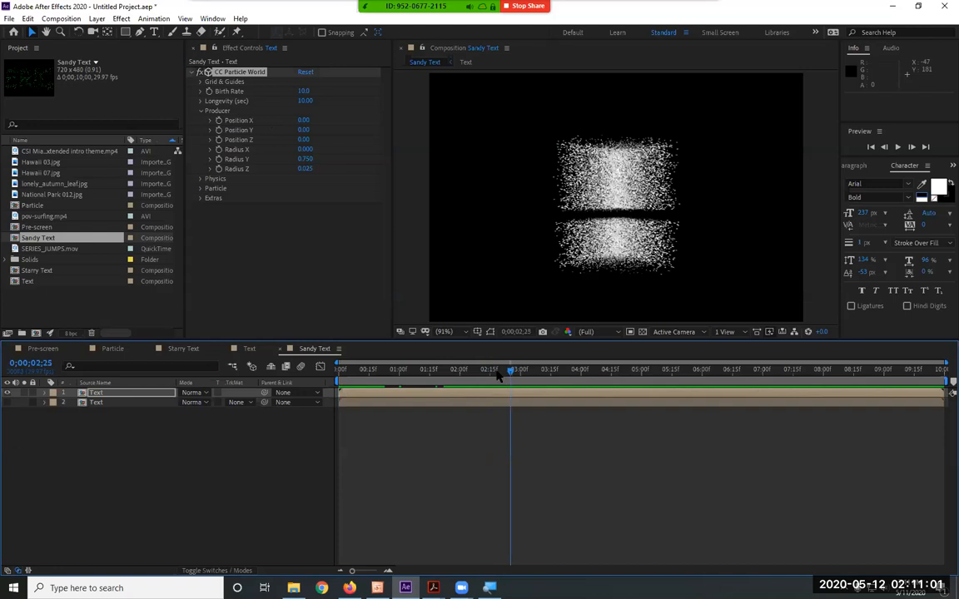
pyautogui.click(238, 123)
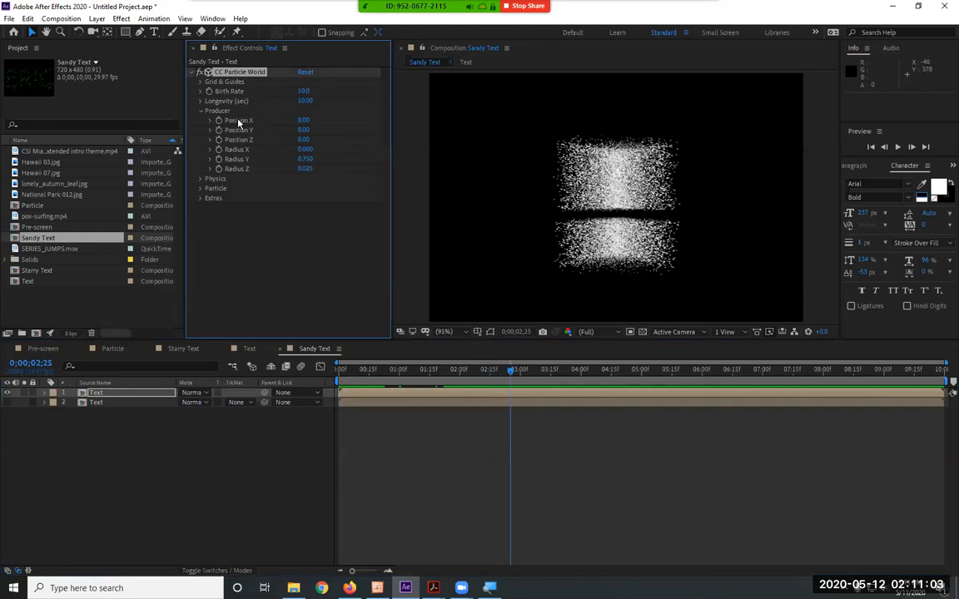
pyautogui.click(489, 334)
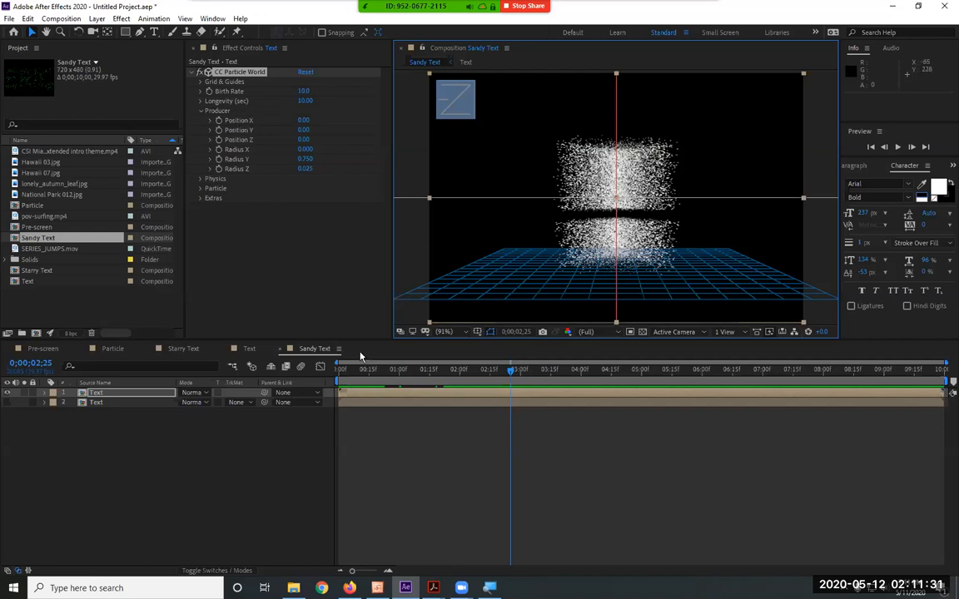
# Set the producer's Position X to -0.5 at the first frame of Sandy Text
pyautogui.press('Home')
pyautogui.click(304, 121)
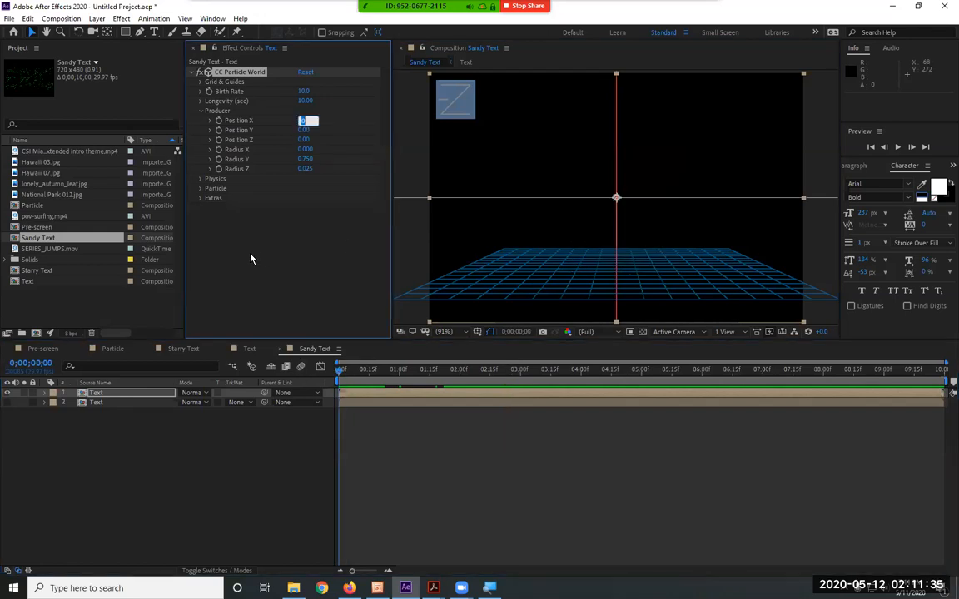
pyautogui.write('5')
pyautogui.press('Return')
pyautogui.click(304, 121)
pyautogui.write('-0')
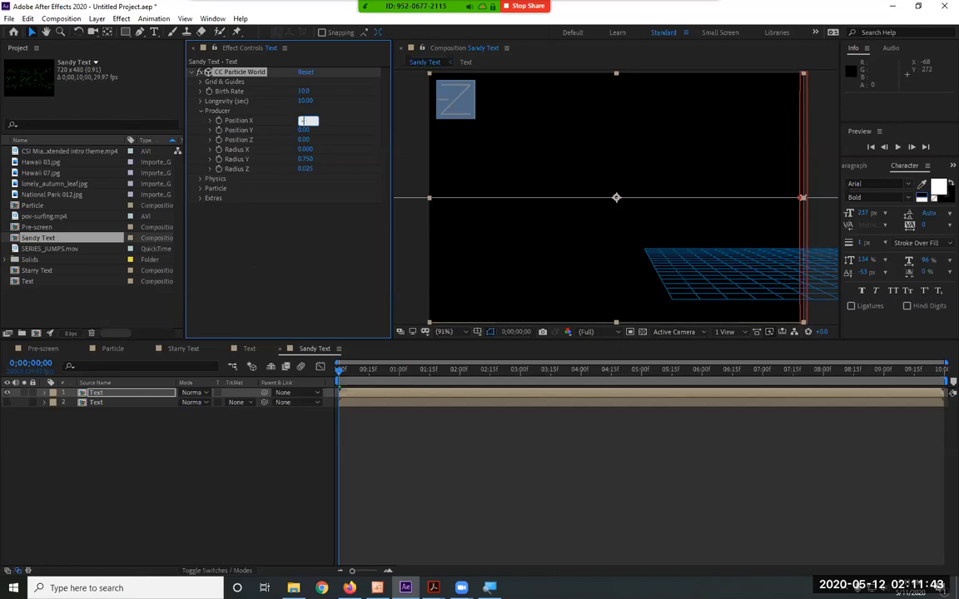
pyautogui.write('.5')
pyautogui.press('Return')
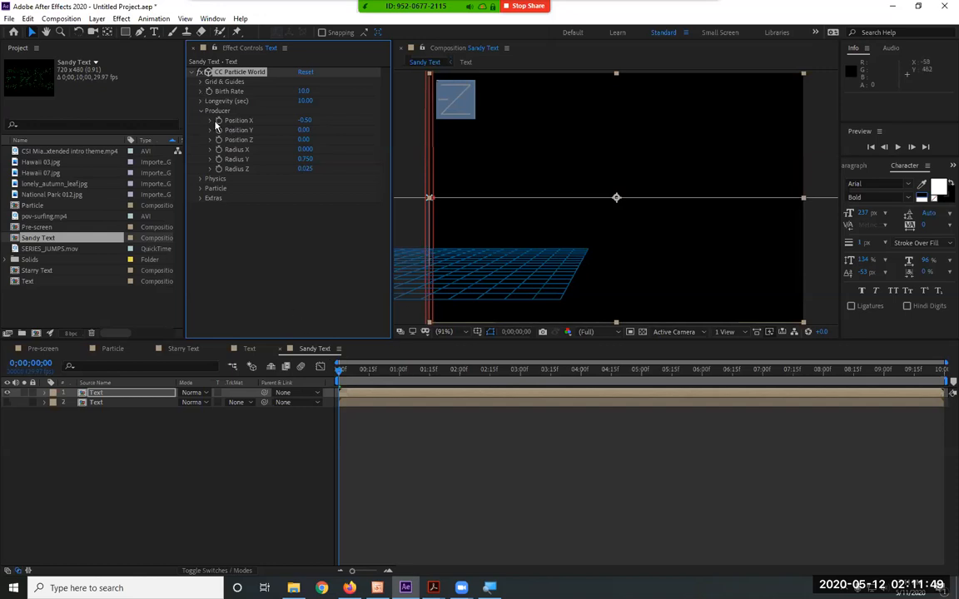
# Animate the producer's Position X with keyframes so it reaches 0.5 at 0;00;09;29
pyautogui.click(938, 371)
pyautogui.moveTo(939, 377); pyautogui.dragTo(948, 379)
pyautogui.click(306, 122)
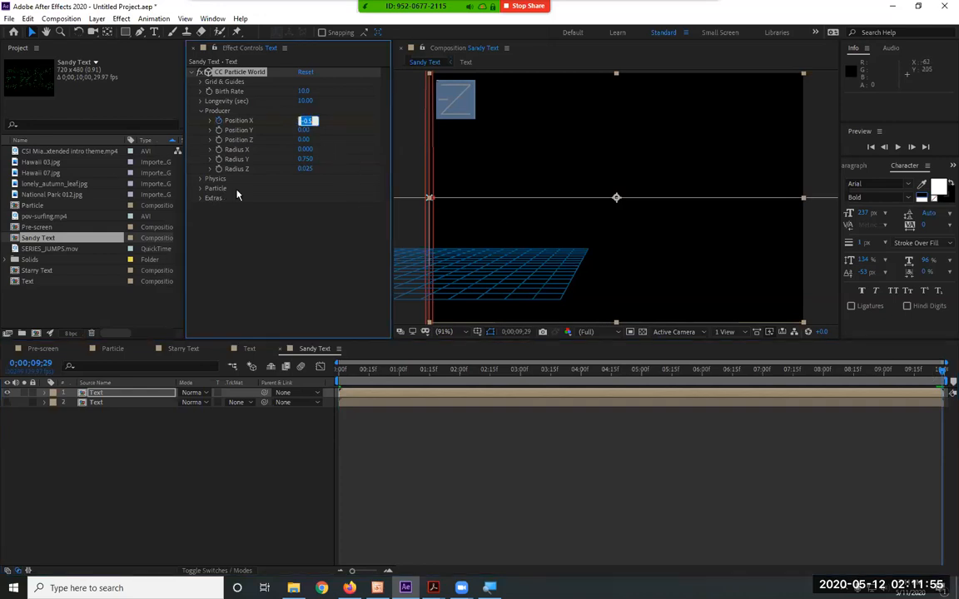
pyautogui.write('0.5')
pyautogui.press('Return')
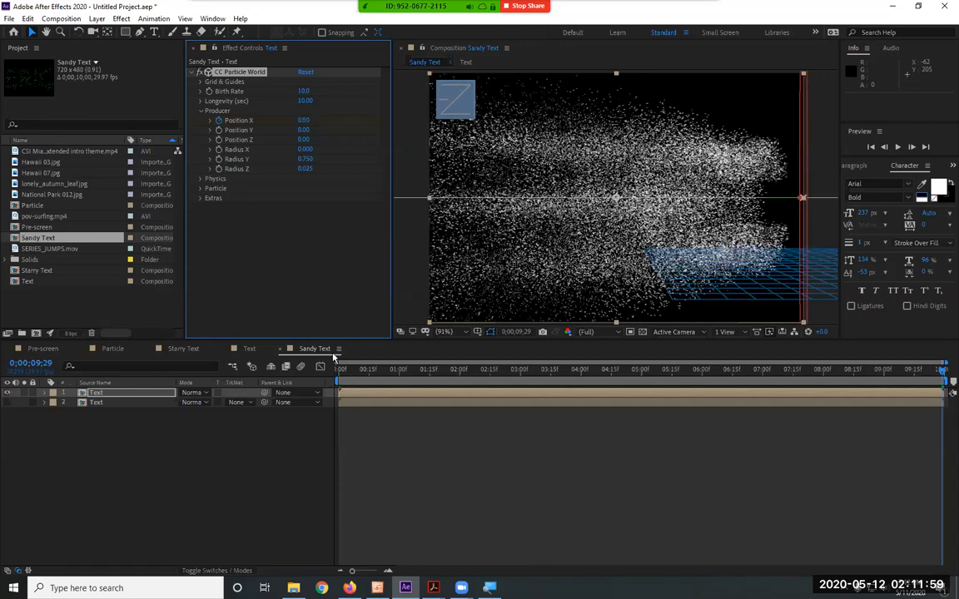
# Preview the moving particle source from the first frame and check it at 0;00;03;05
pyautogui.moveTo(357, 374); pyautogui.dragTo(225, 374)
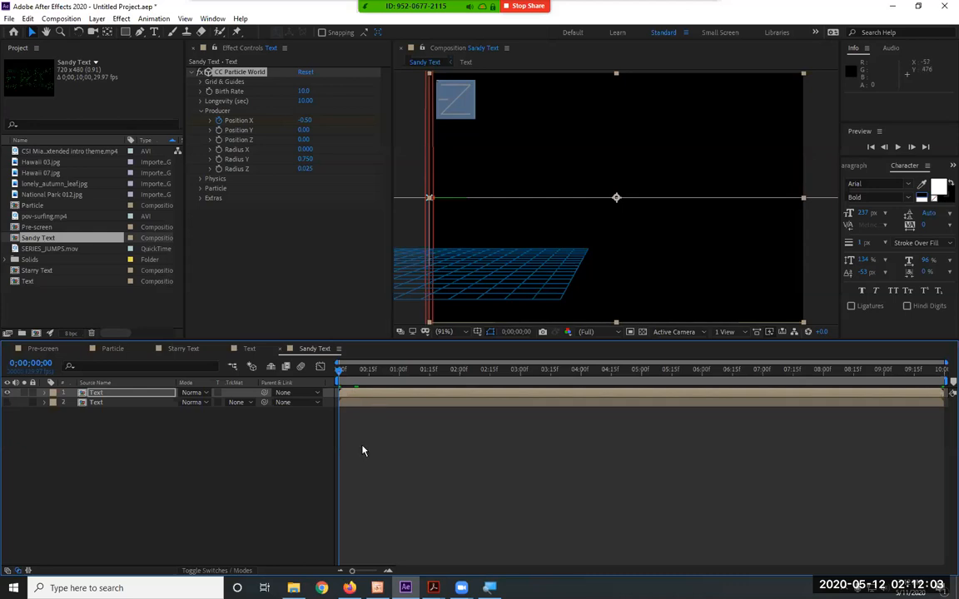
pyautogui.press('space')
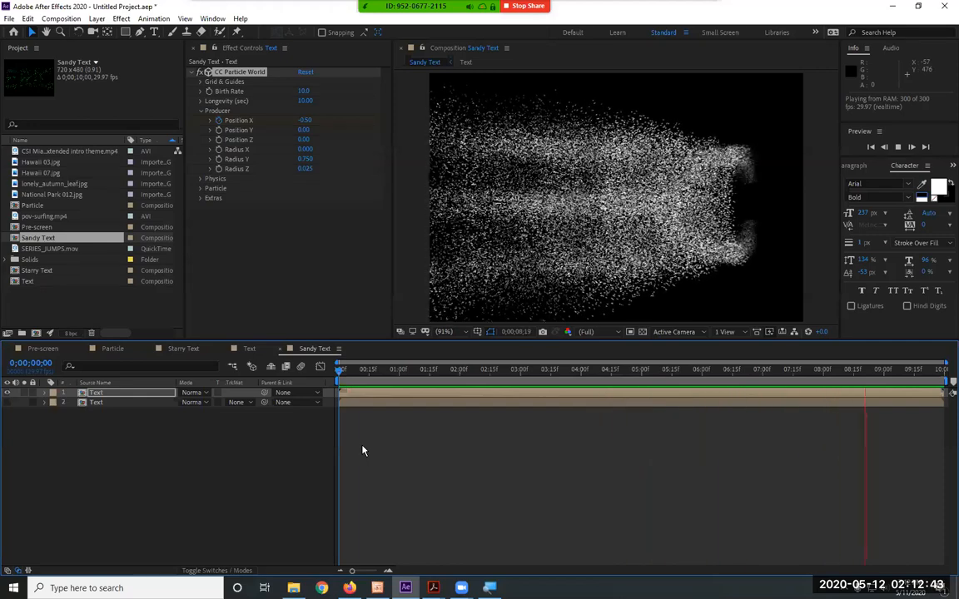
pyautogui.moveTo(383, 374); pyautogui.dragTo(534, 382)
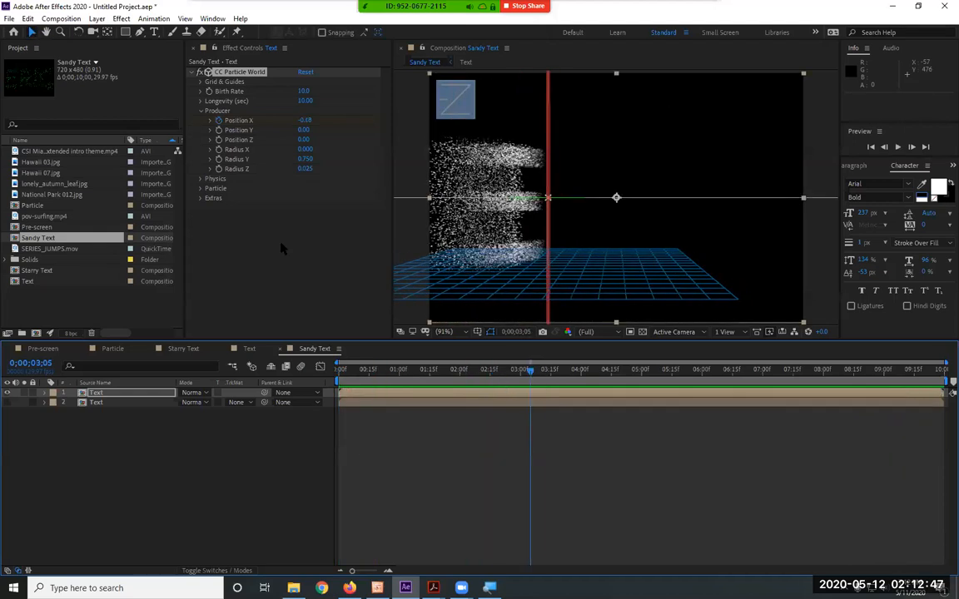
# Set the Gravity in the CC Particle World physics settings to 1
pyautogui.click(201, 110)
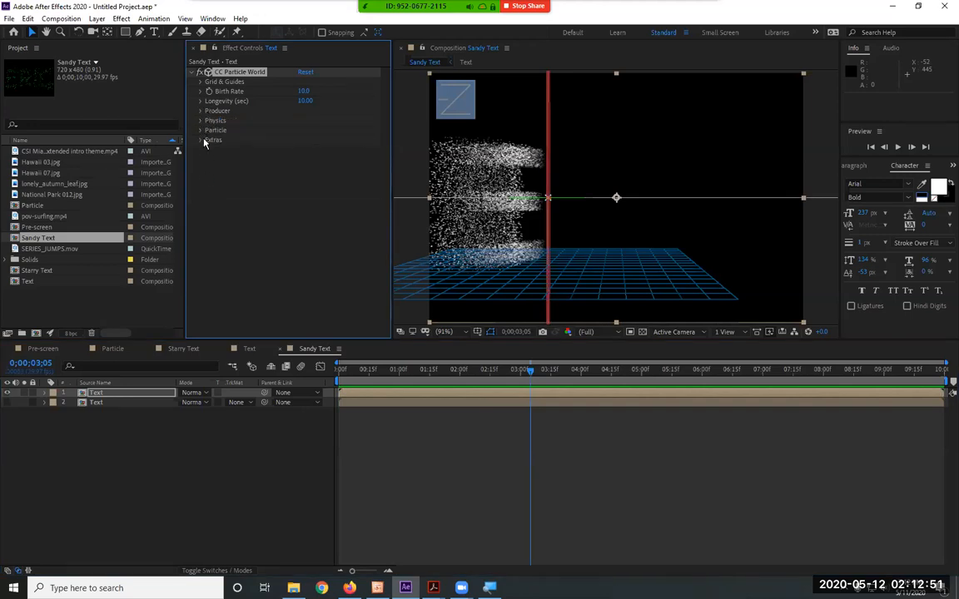
pyautogui.click(201, 120)
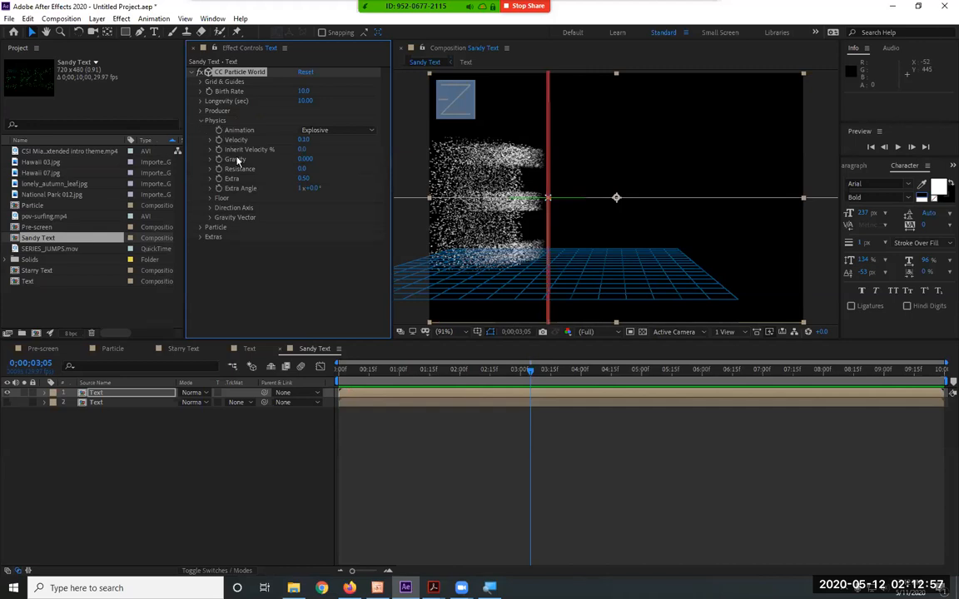
pyautogui.click(305, 159)
pyautogui.write('1')
pyautogui.press('Return')
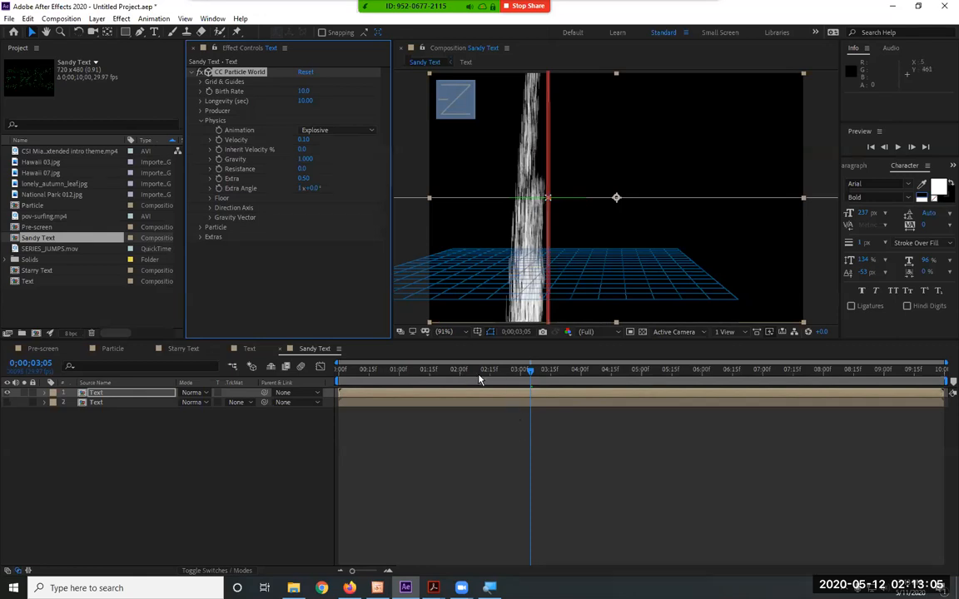
# Reduce the producer's Radius Y to 0.5
pyautogui.click(200, 111)
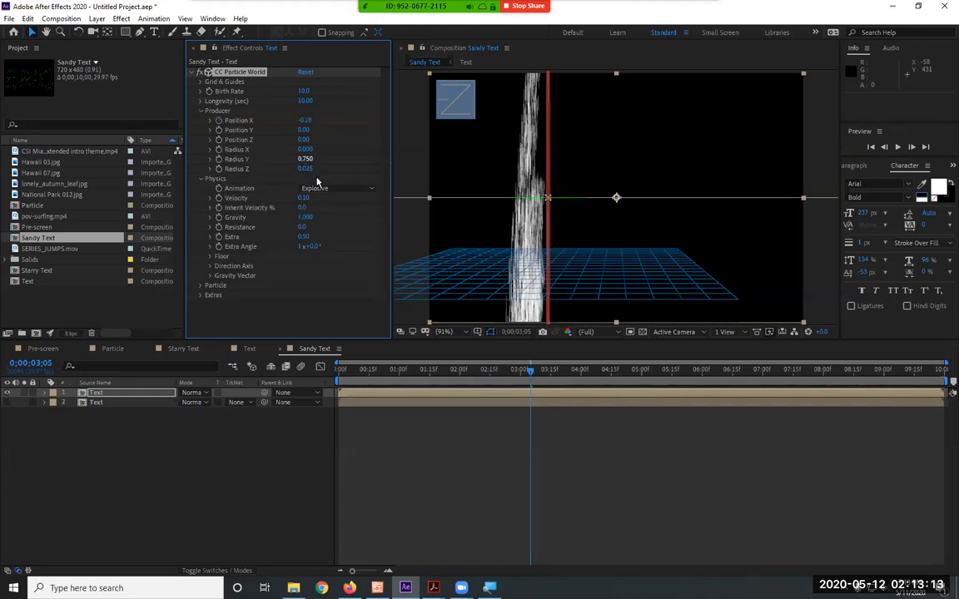
pyautogui.click(306, 160)
pyautogui.write('.5')
pyautogui.press('Return')
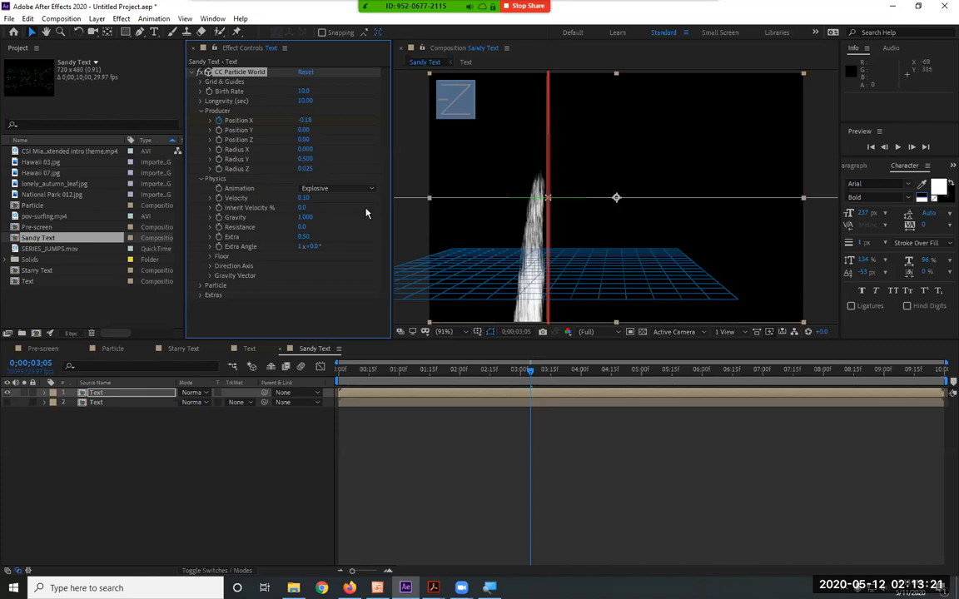
# Preview the falling particles, make the lower Text layer visible and preview both layers together
pyautogui.moveTo(480, 375); pyautogui.dragTo(327, 376)
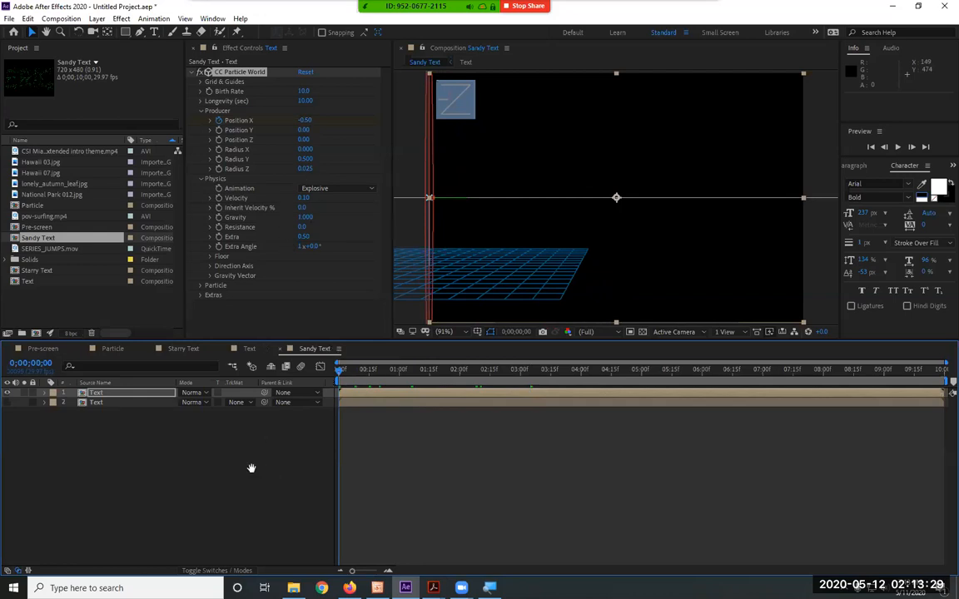
pyautogui.press('space')
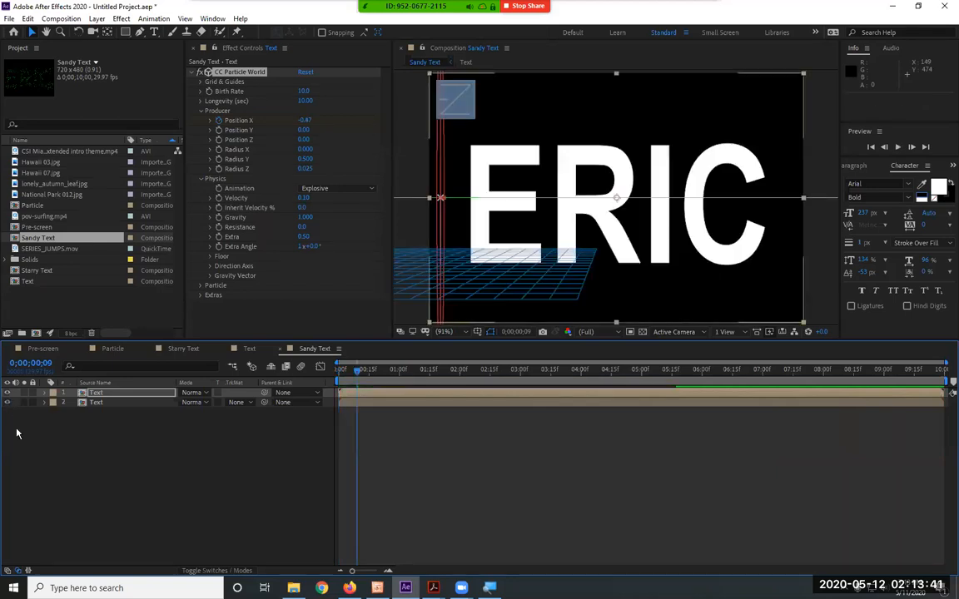
pyautogui.press('space')
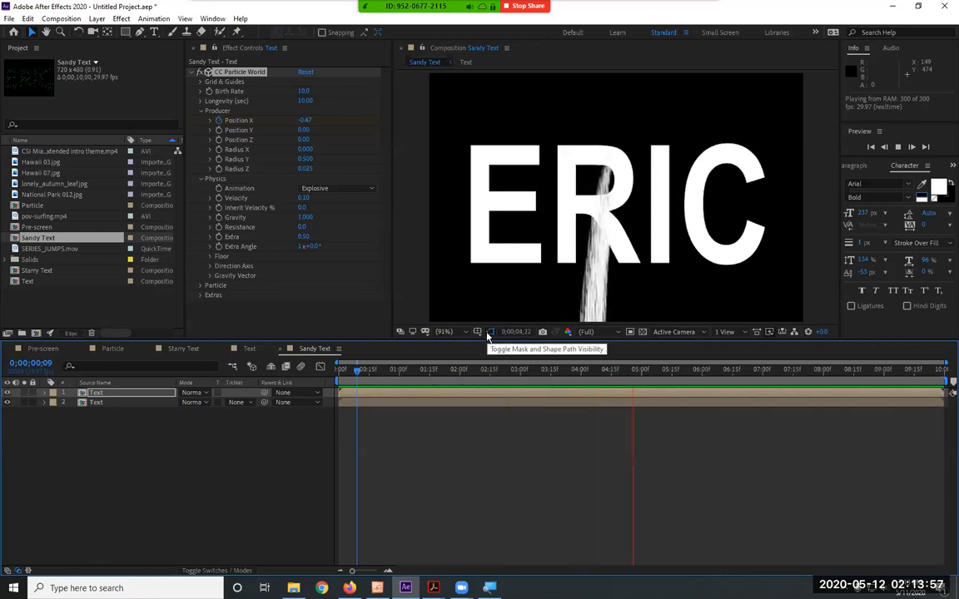
pyautogui.press('space')
pyautogui.moveTo(428, 373); pyautogui.dragTo(332, 375)
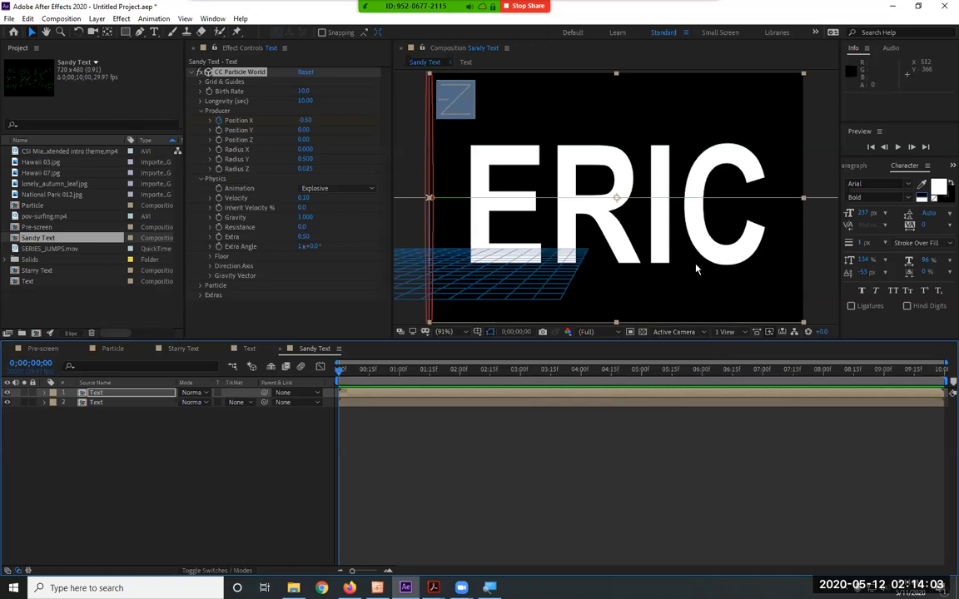
# Play Sandy Text up to 0;00;03;04 and compare the particle source's position with the solid text
pyautogui.click(112, 403)
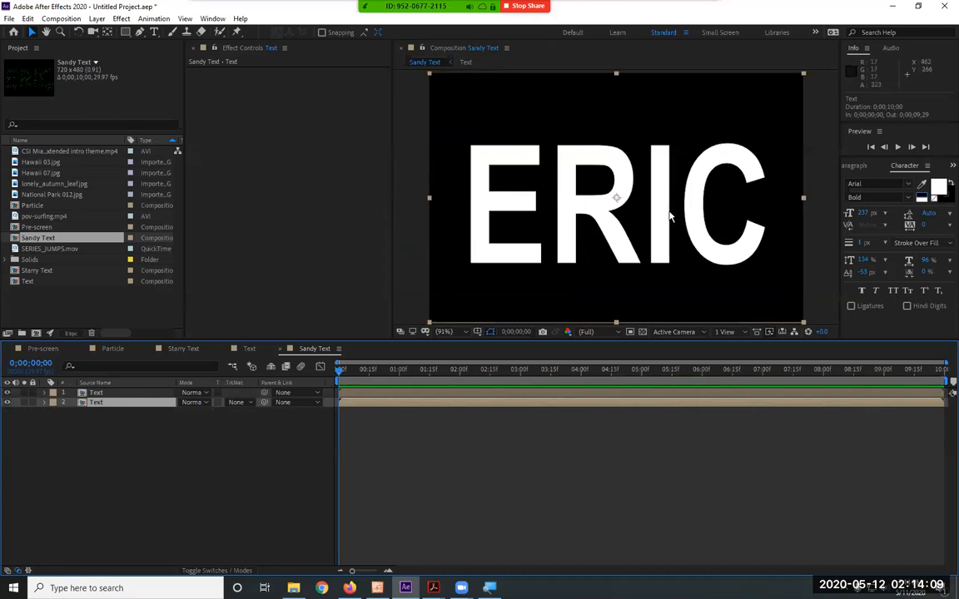
pyautogui.click(150, 392)
pyautogui.press('space')
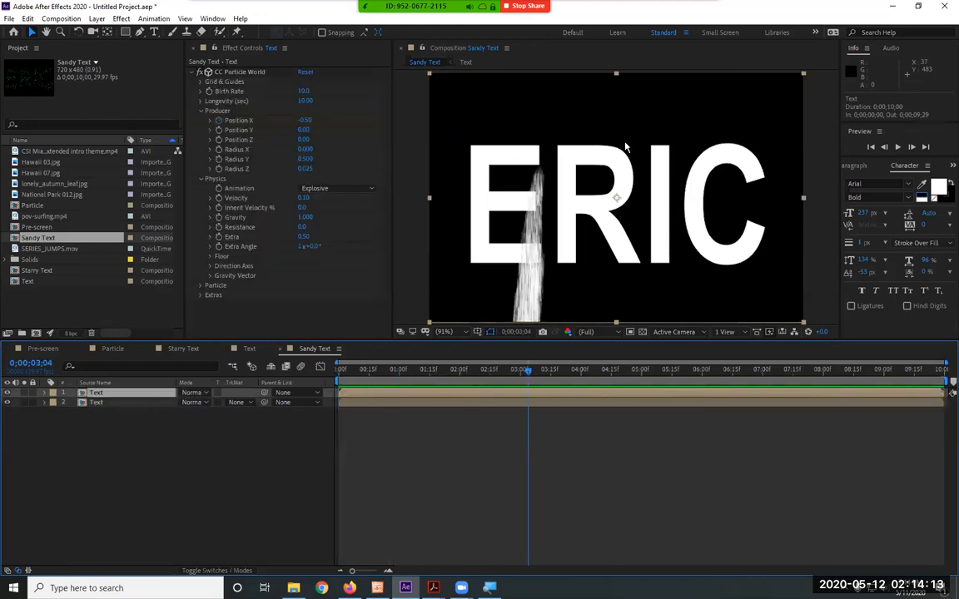
pyautogui.click(240, 73)
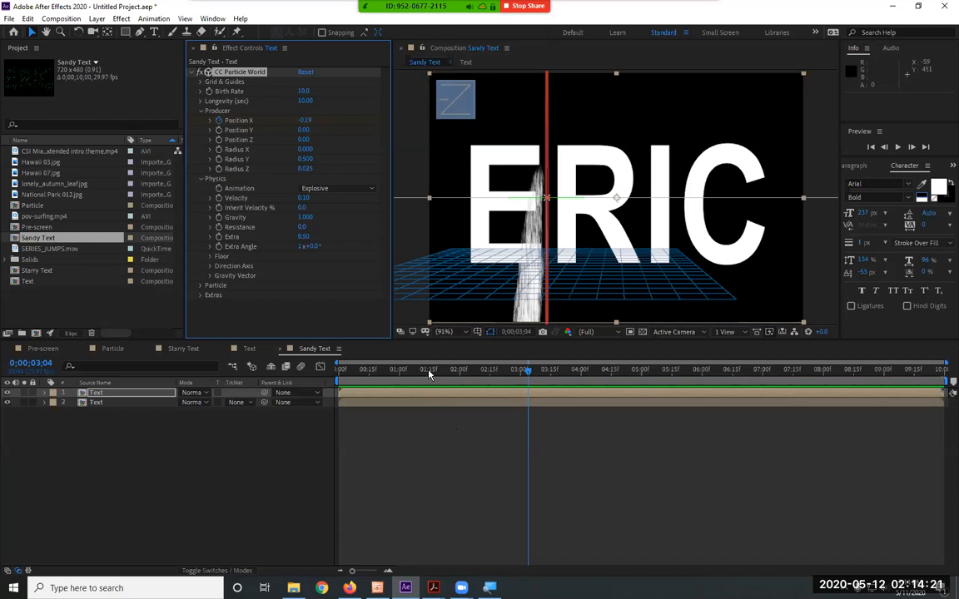
# Apply Linear Wipe to the lower Text layer and keyframe its Transition Completion at 0% on the first frame
pyautogui.press('Home')
pyautogui.click(109, 402)
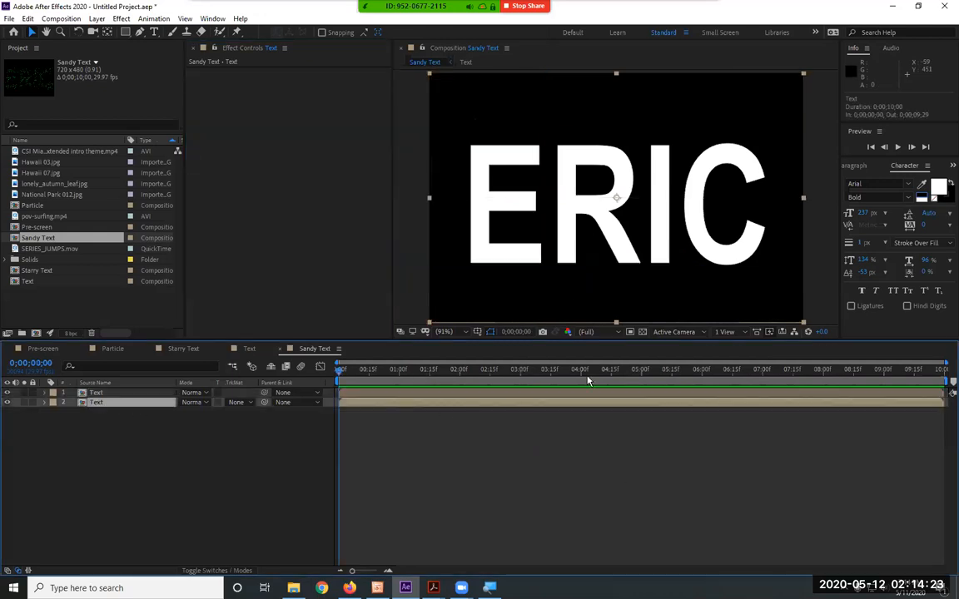
pyautogui.click(123, 20)
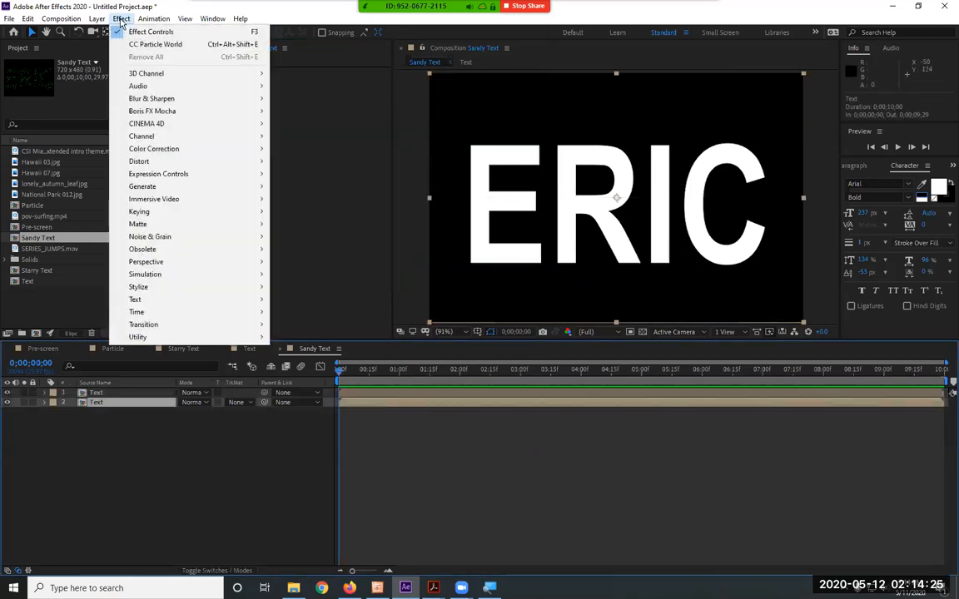
pyautogui.moveTo(159, 326)
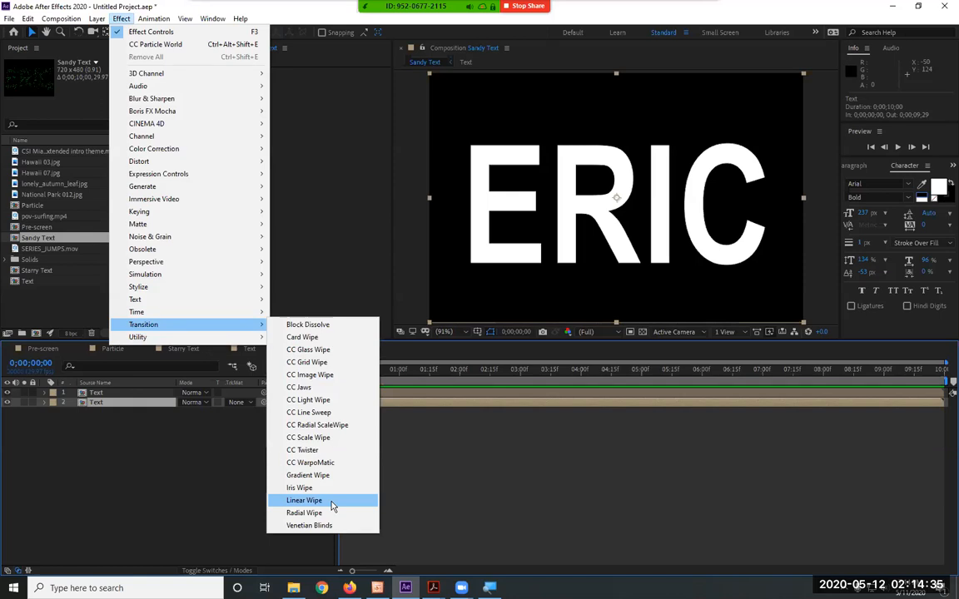
pyautogui.click(331, 503)
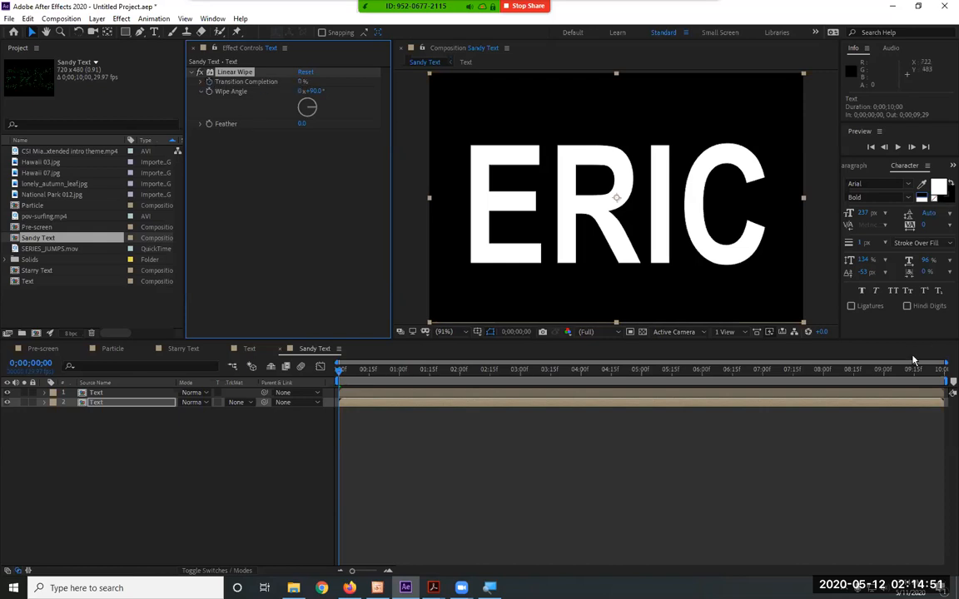
# Keyframe the Linear Wipe's Transition Completion at 100% on the last frame of Sandy Text
pyautogui.moveTo(922, 373); pyautogui.dragTo(947, 372)
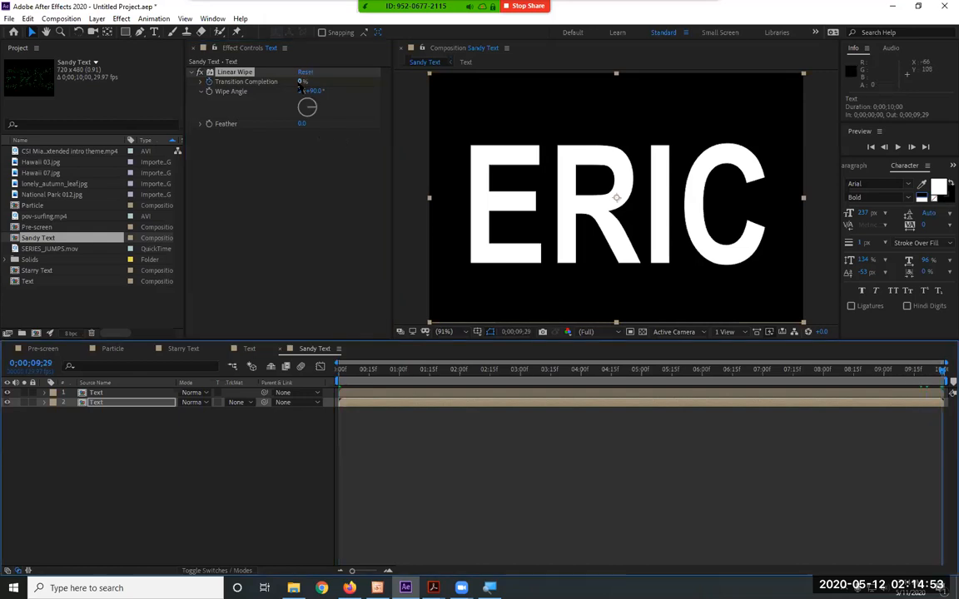
pyautogui.moveTo(299, 83); pyautogui.dragTo(471, 82)
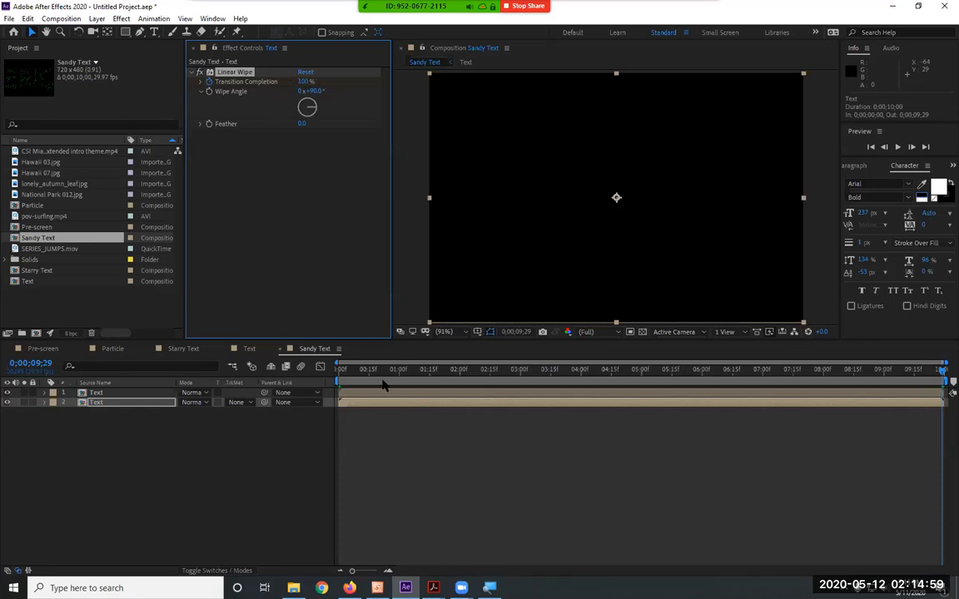
# Preview the wipe from the first frame and set the Linear Wipe's Feather to 24
pyautogui.click(359, 364)
pyautogui.press('Home')
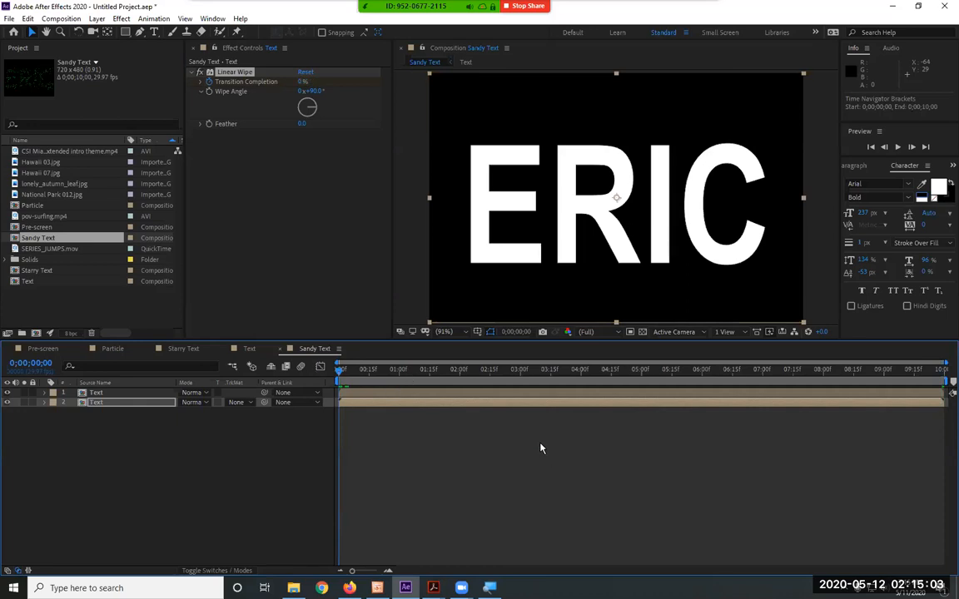
pyautogui.press('space')
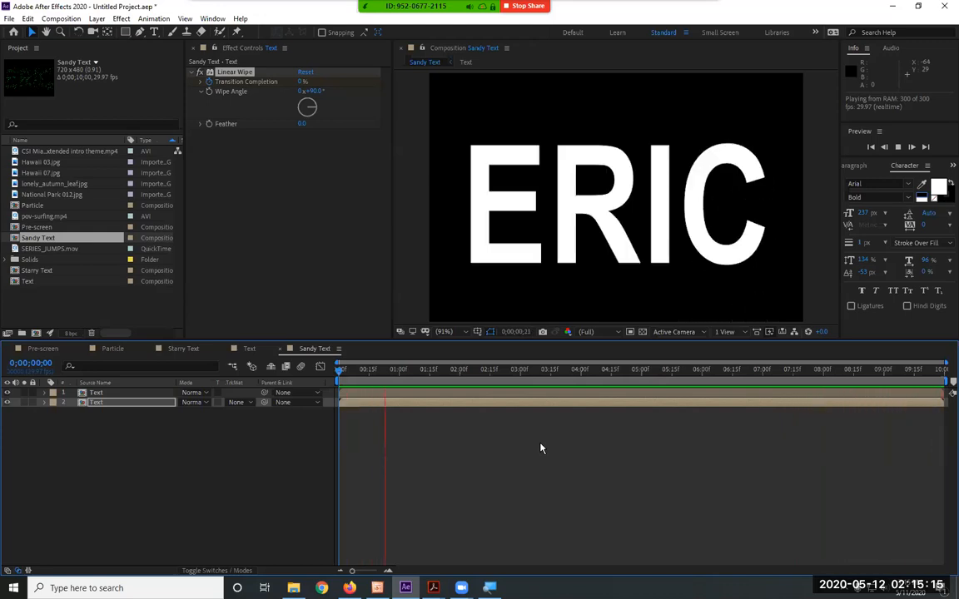
pyautogui.press('space')
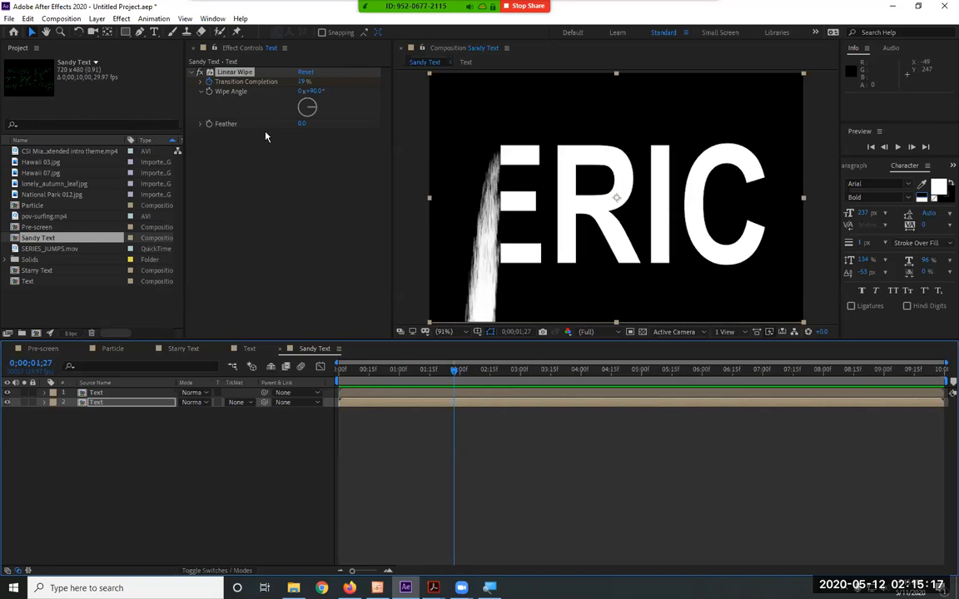
pyautogui.moveTo(302, 123); pyautogui.dragTo(317, 123)
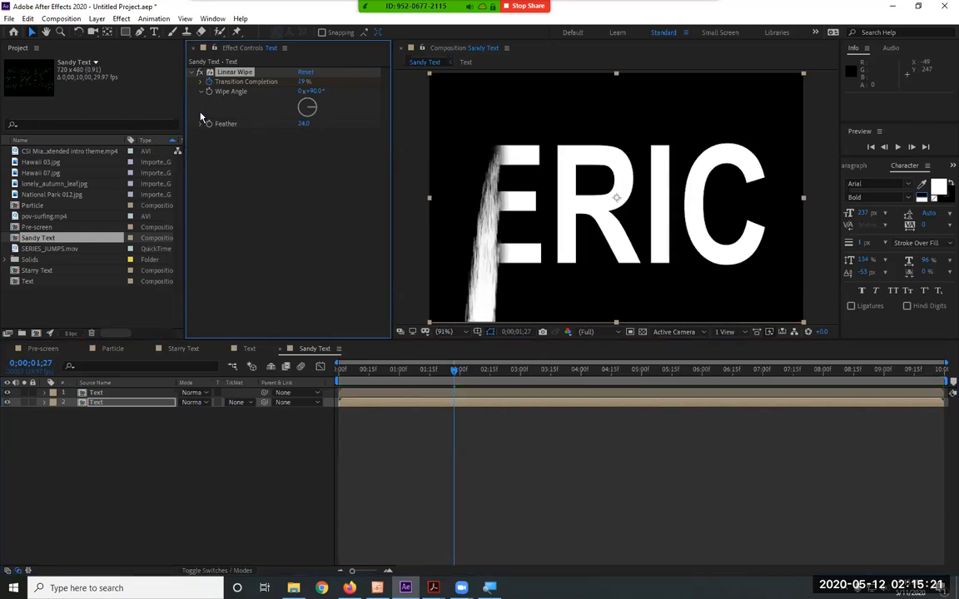
# Enter 0.5 as the producer's Radius Y on the upper Text layer and preview the particles with the feathered wipe
pyautogui.click(125, 394)
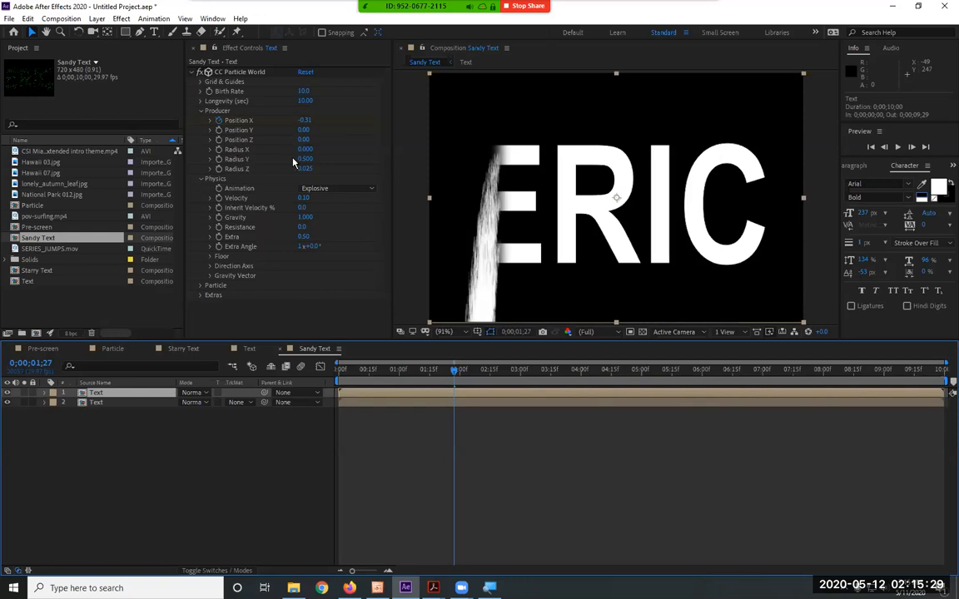
pyautogui.moveTo(309, 160)
pyautogui.mouseDown()
pyautogui.moveTo(289, 159)
pyautogui.moveTo(299, 159)
pyautogui.mouseUp()
pyautogui.click(305, 159)
pyautogui.write('0.5')
pyautogui.press('Return')
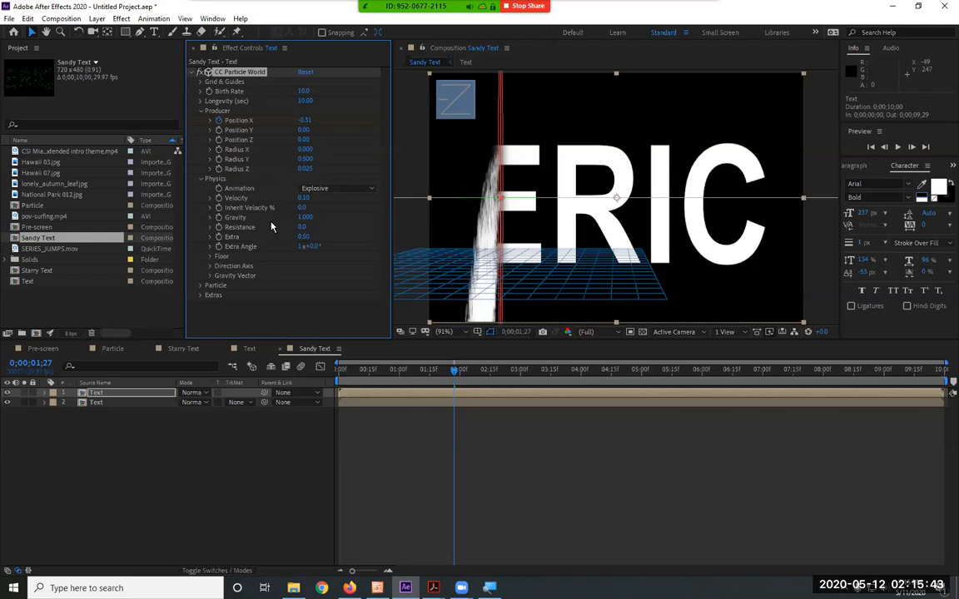
pyautogui.press('space')
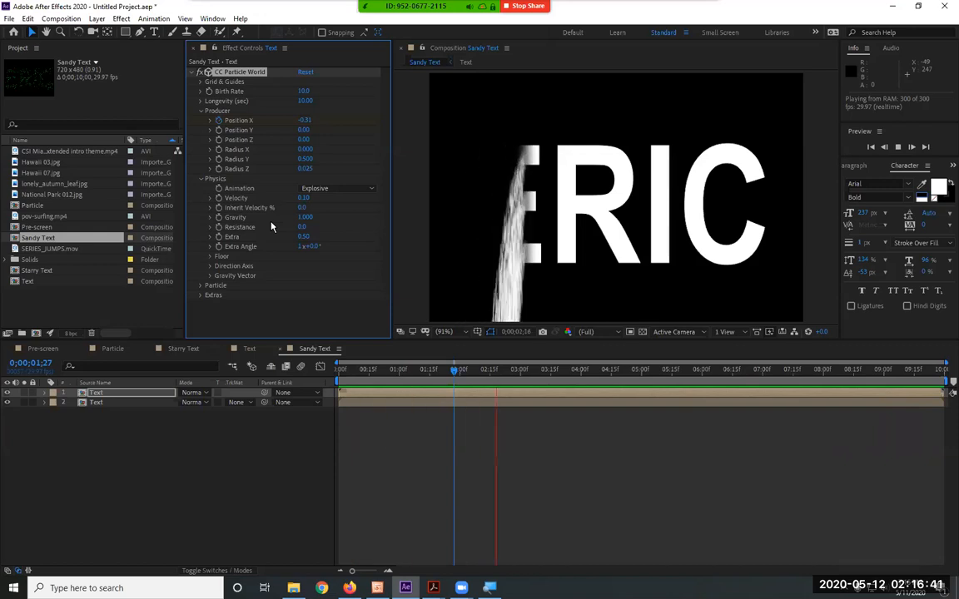
pyautogui.press('space')
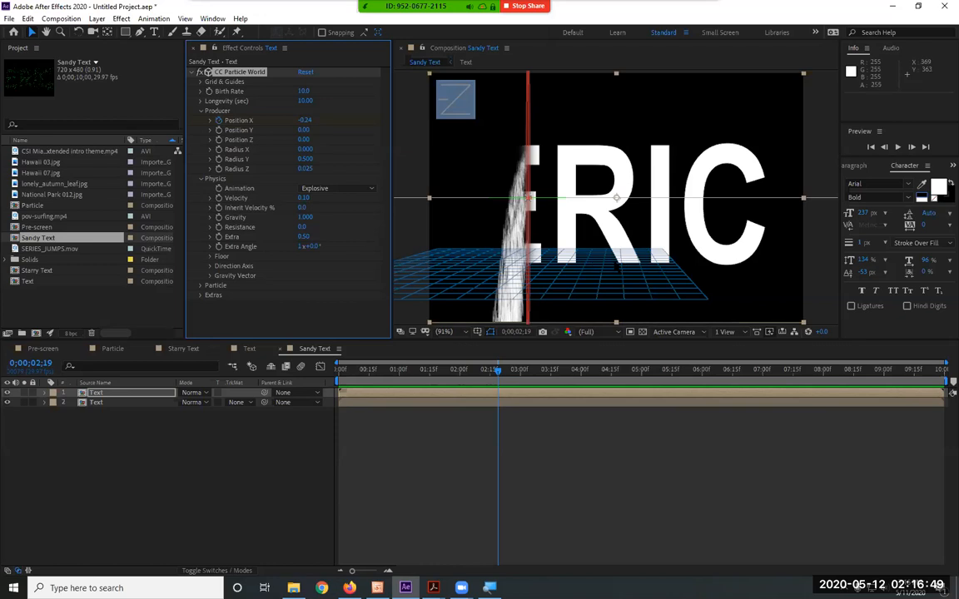
# Set the particle physics' Floor Action to Ice and preview the composition from the first frame
pyautogui.click(210, 258)
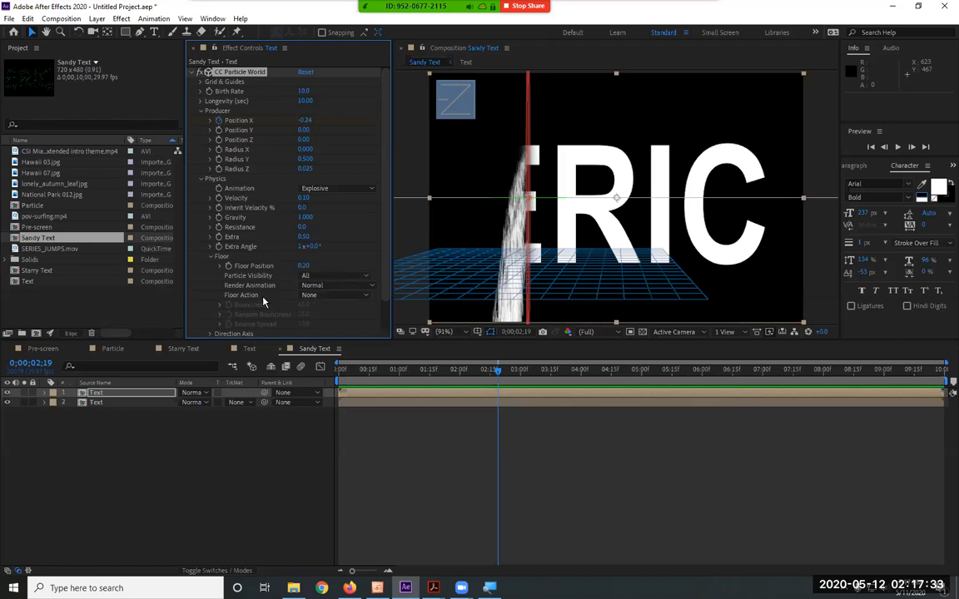
pyautogui.click(324, 297)
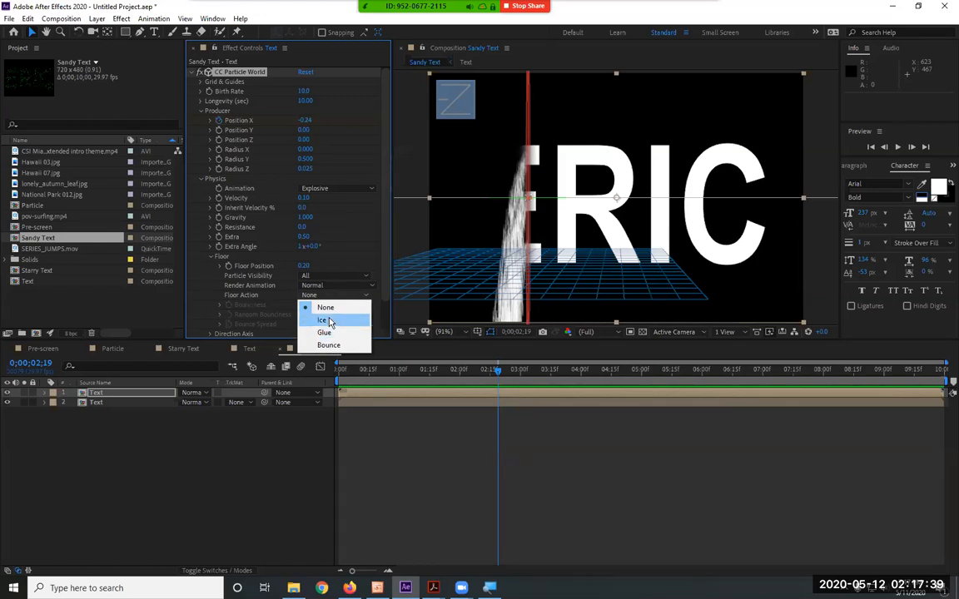
pyautogui.click(330, 321)
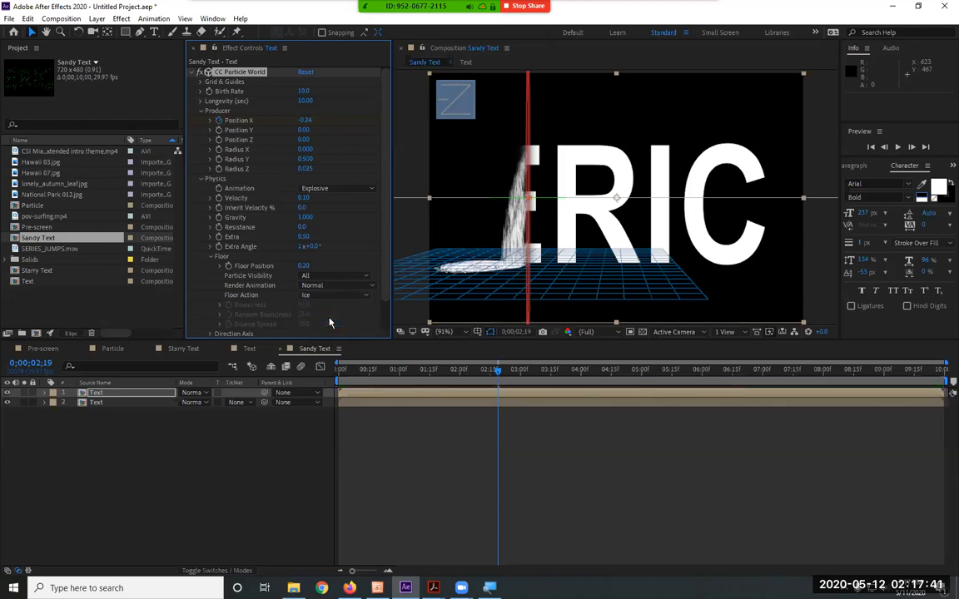
pyautogui.press('Home')
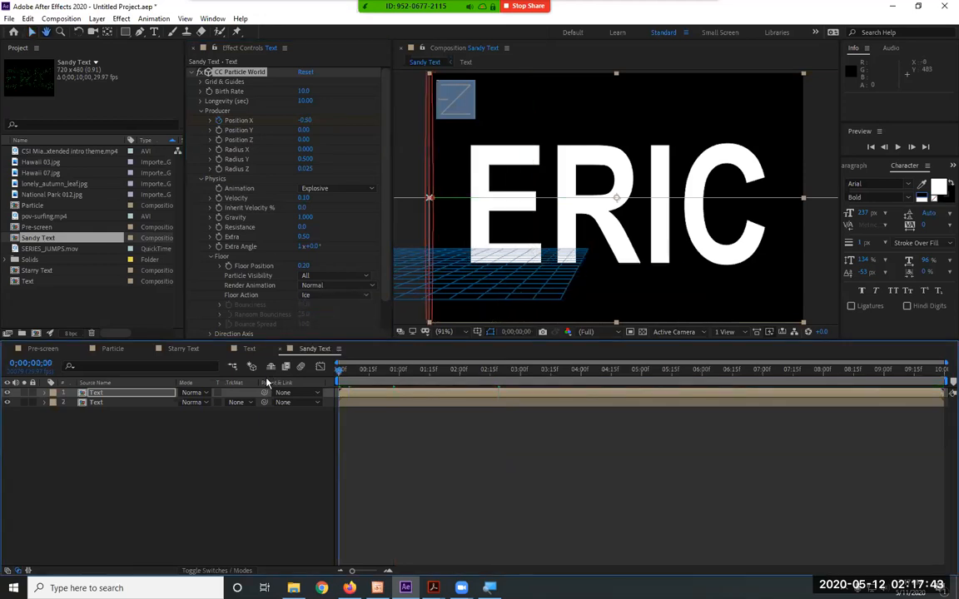
pyautogui.press('space')
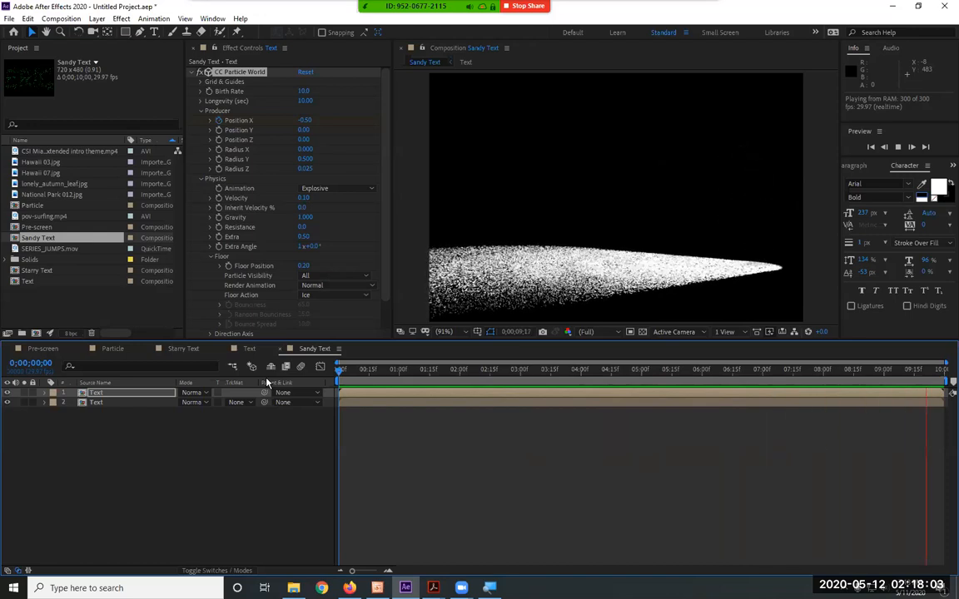
pyautogui.press('space')
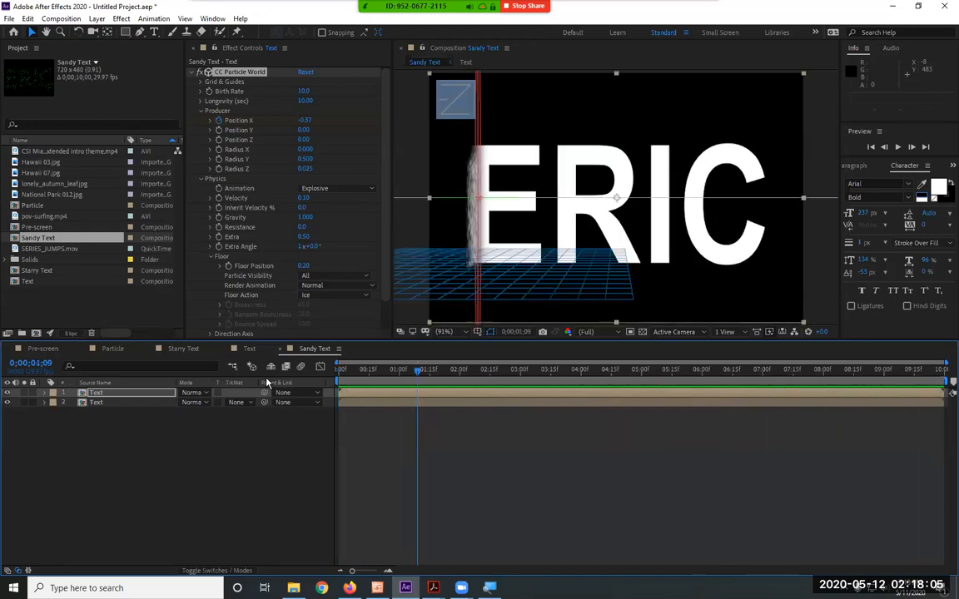
# Try Glue as the Floor Action, preview the falling particles and return to the first frame
pyautogui.click(333, 296)
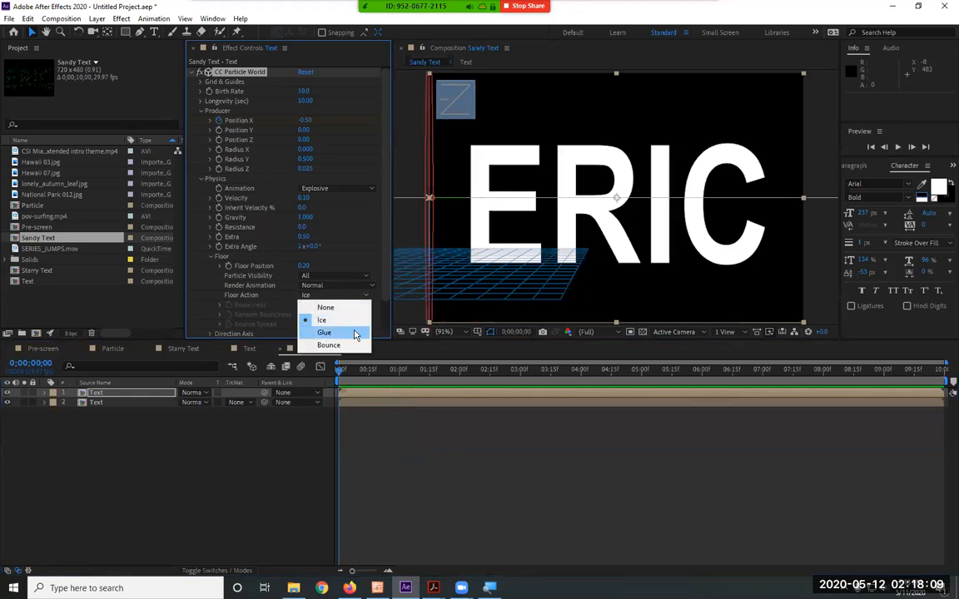
pyautogui.click(355, 333)
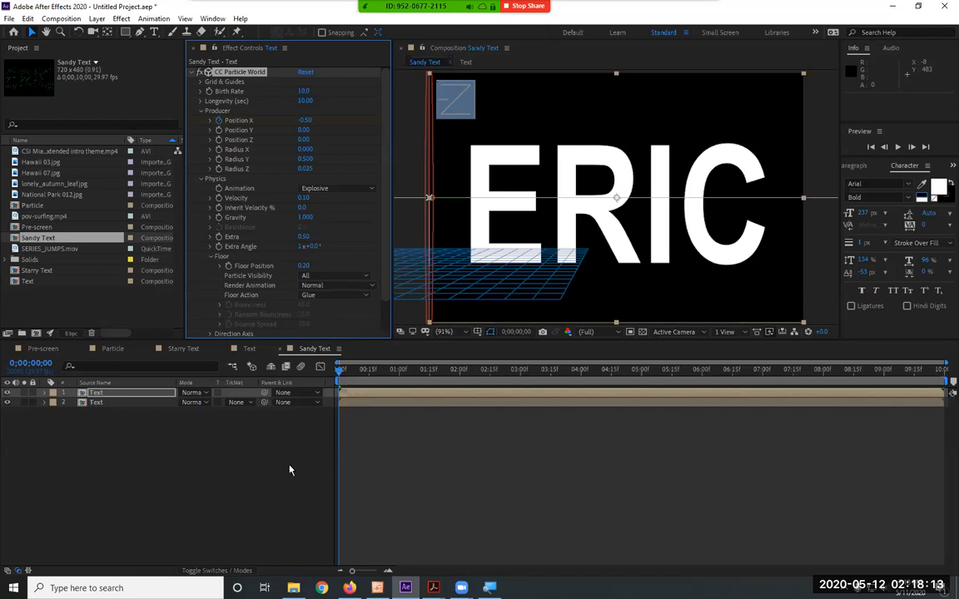
pyautogui.press('space')
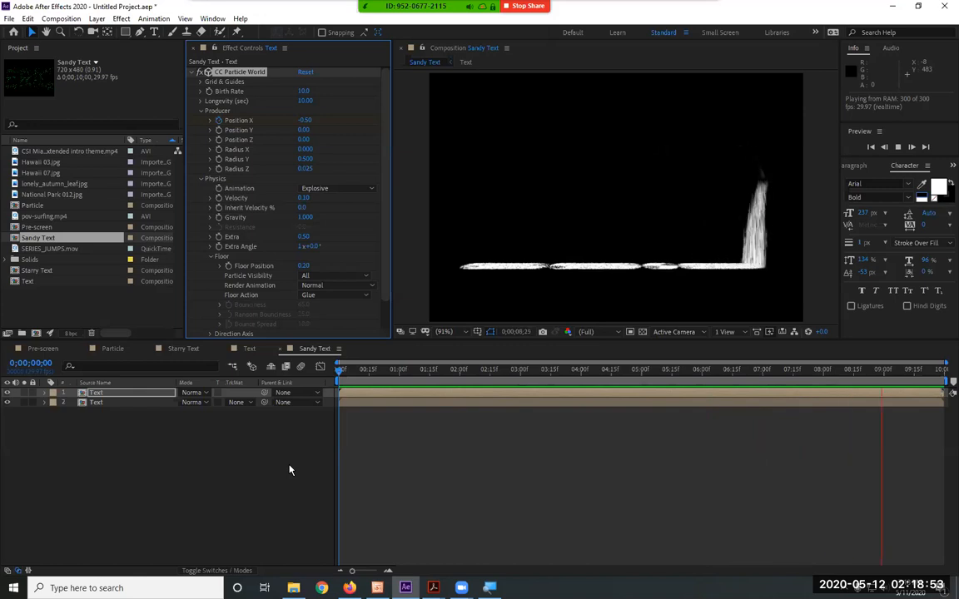
pyautogui.press('space')
pyautogui.click(337, 371)
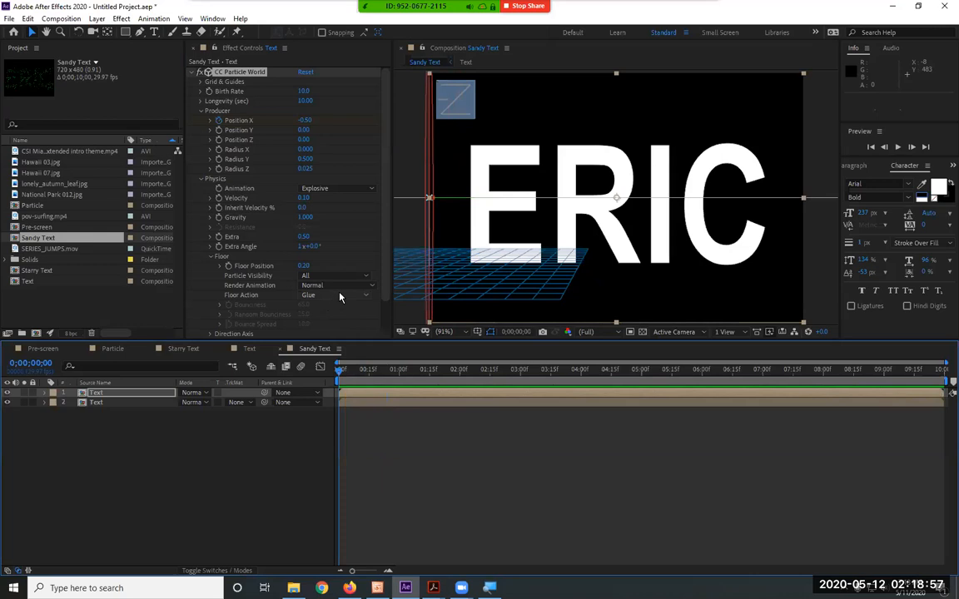
# Try Bounce as the Floor Action and watch the particles in the preview
pyautogui.click(340, 296)
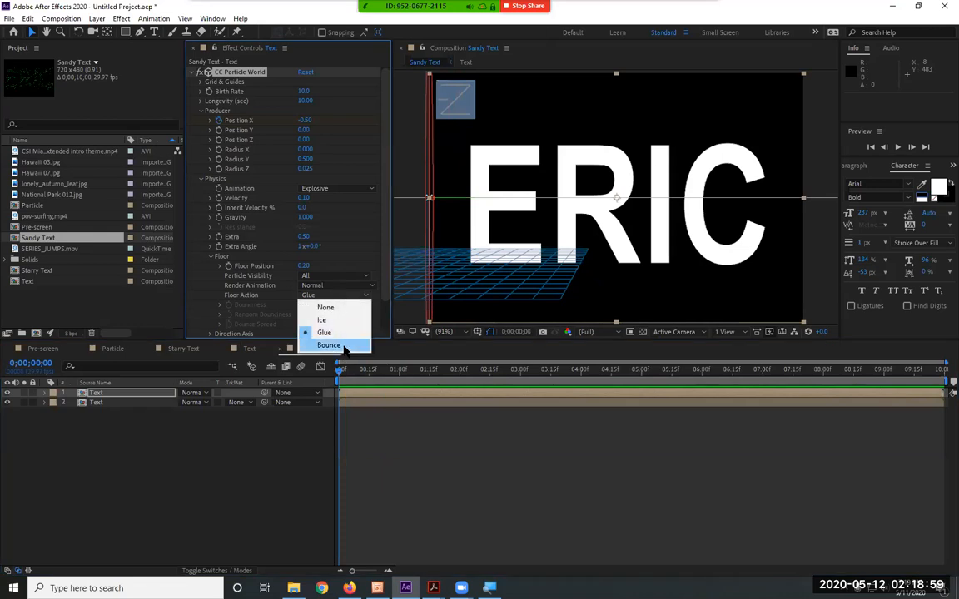
pyautogui.click(333, 345)
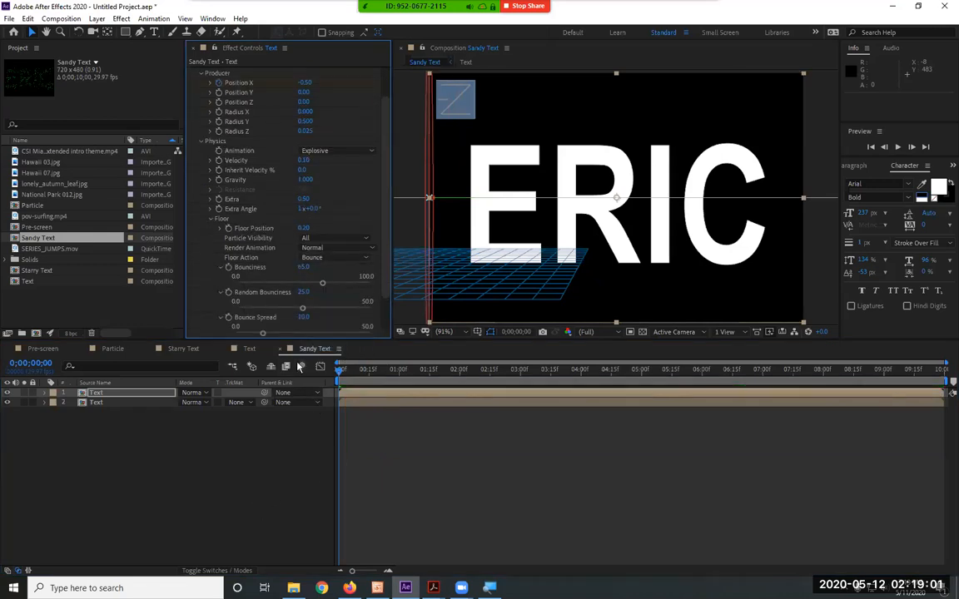
pyautogui.click(324, 469)
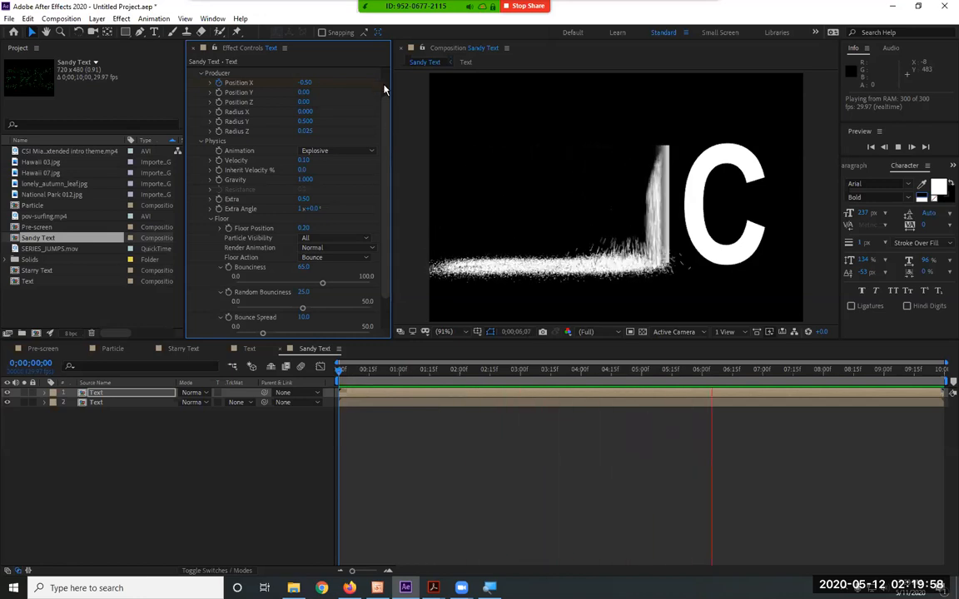
# Try a much higher particle Birth Rate and reduce it to 0.1 while the preview plays
pyautogui.scroll(2, 385, 89)
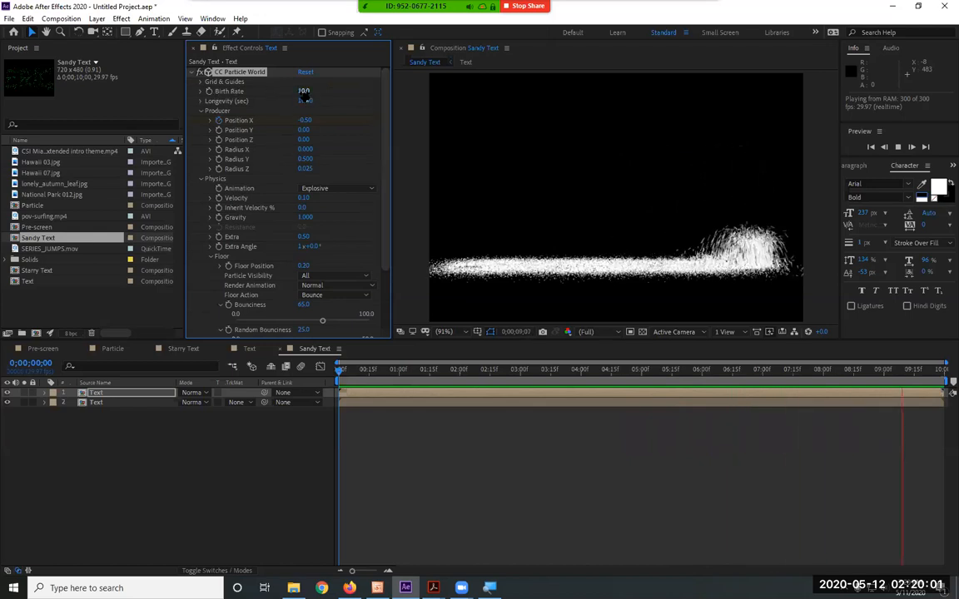
pyautogui.moveTo(347, 92); pyautogui.dragTo(723, 96)
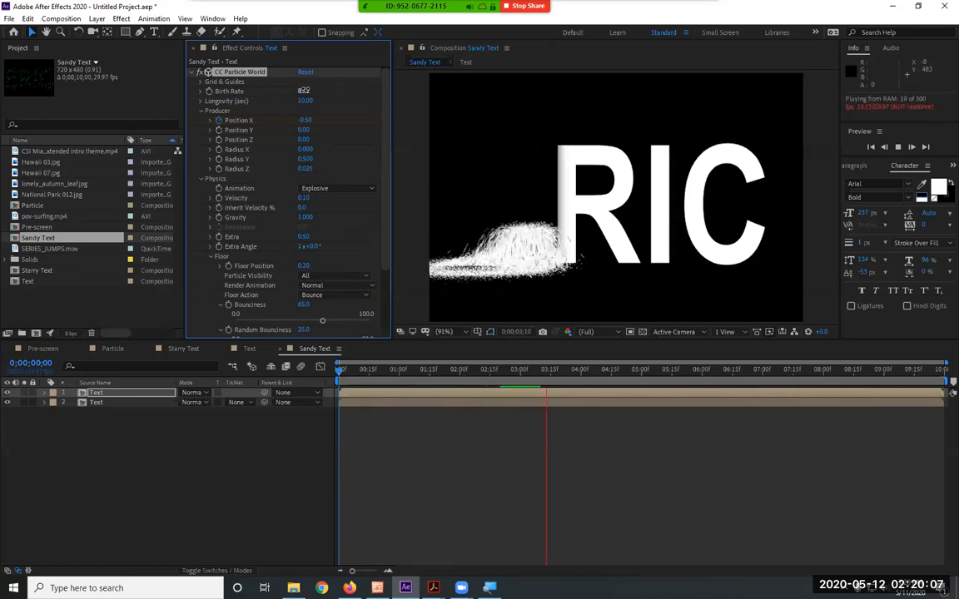
pyautogui.moveTo(305, 90); pyautogui.dragTo(118, 93)
pyautogui.click(302, 91)
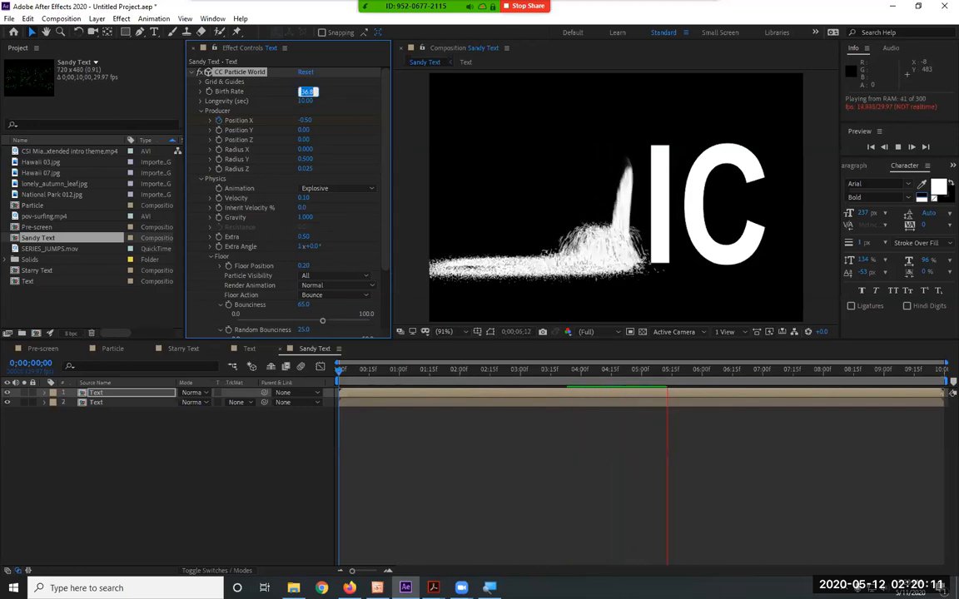
pyautogui.write('0.1')
pyautogui.press('Return')
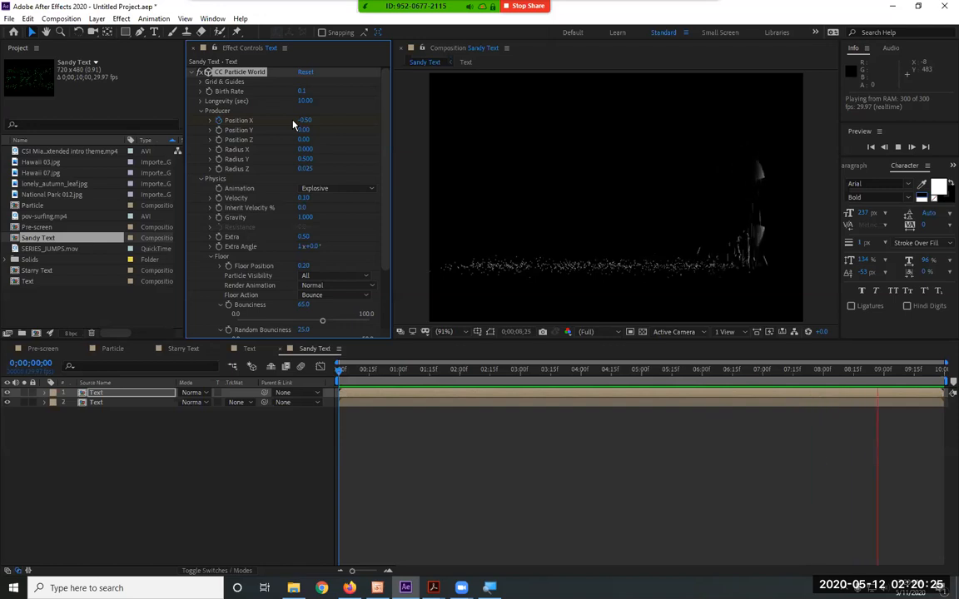
# Restore the particle Birth Rate to 10 and watch the preview
pyautogui.click(306, 91)
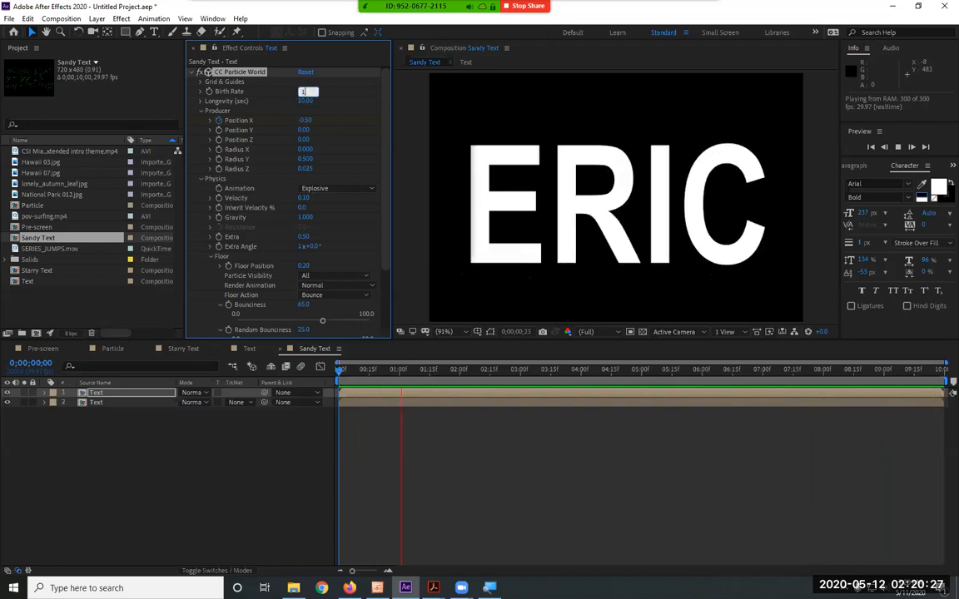
pyautogui.write('10')
pyautogui.press('Return')
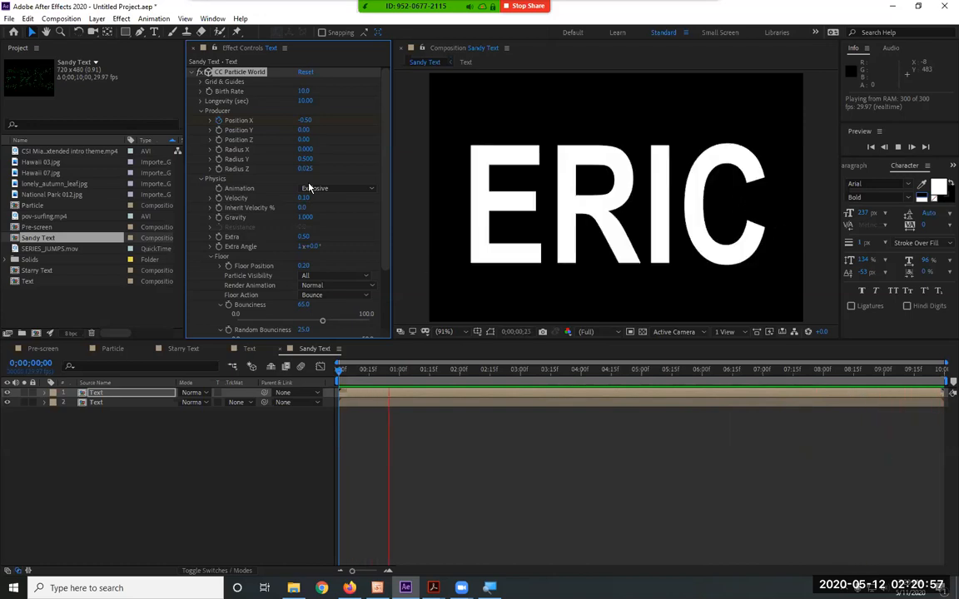
# Set the Floor Action to Glue, watch the preview and collapse the Floor settings
pyautogui.click(333, 296)
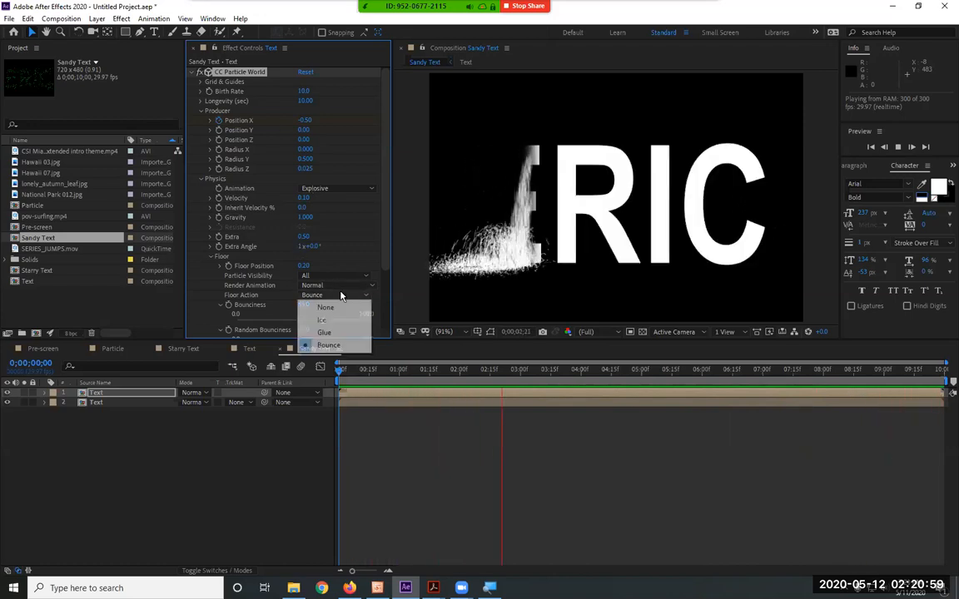
pyautogui.click(324, 332)
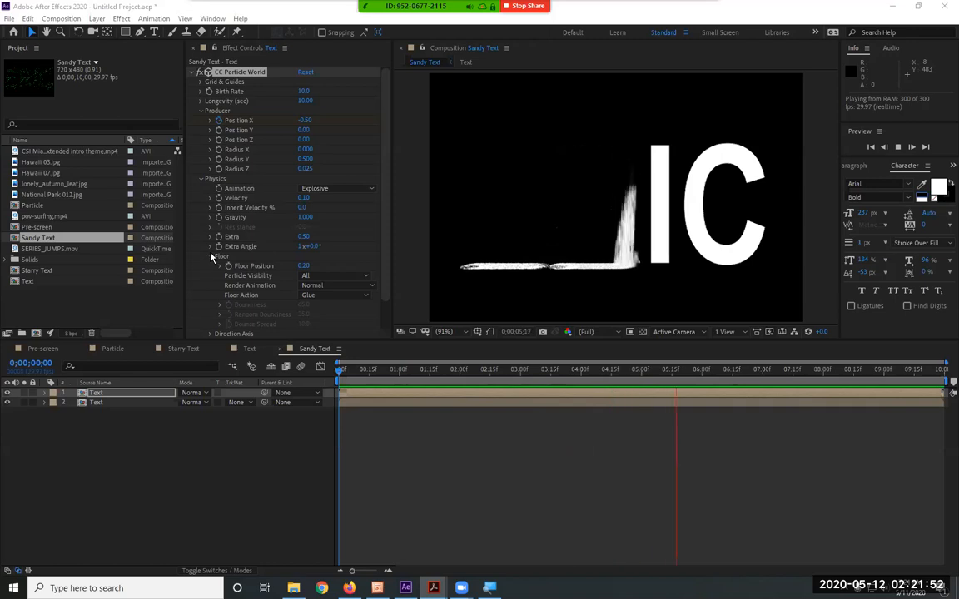
pyautogui.click(211, 256)
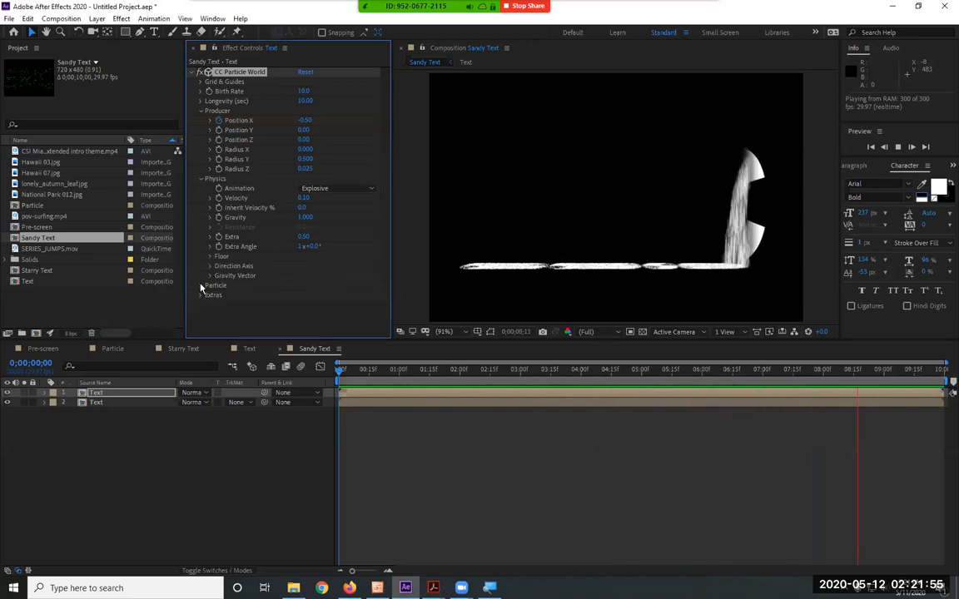
# Change the Particle Type to Star and review the particle settings while the preview plays
pyautogui.click(201, 286)
pyautogui.scroll(-3, 291, 283)
pyautogui.click(338, 188)
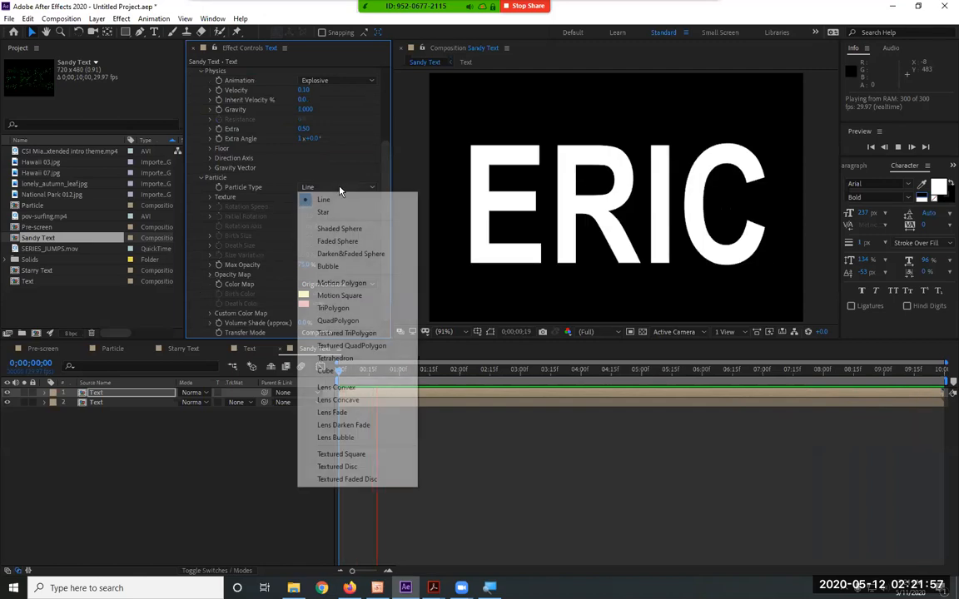
pyautogui.click(336, 212)
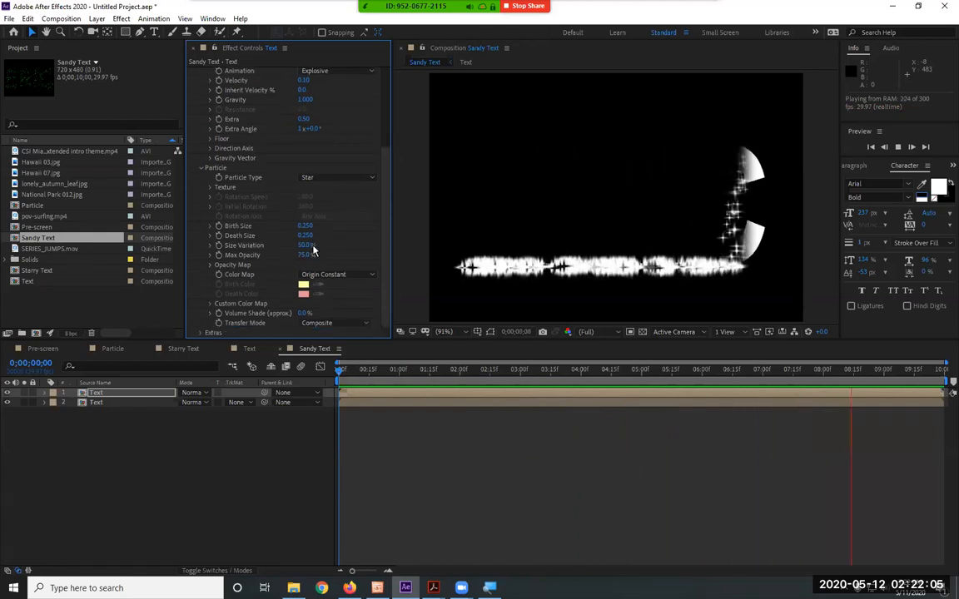
pyautogui.scroll(3, 324, 233)
pyautogui.scroll(-2, 313, 249)
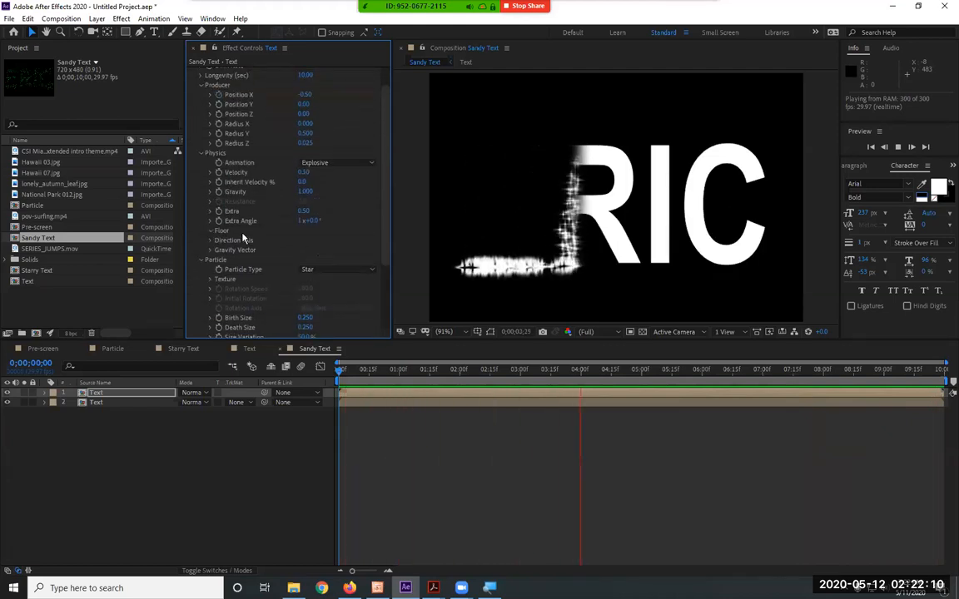
# Set the CC Particle World Floor Action to Bounce while the preview plays
pyautogui.click(221, 230)
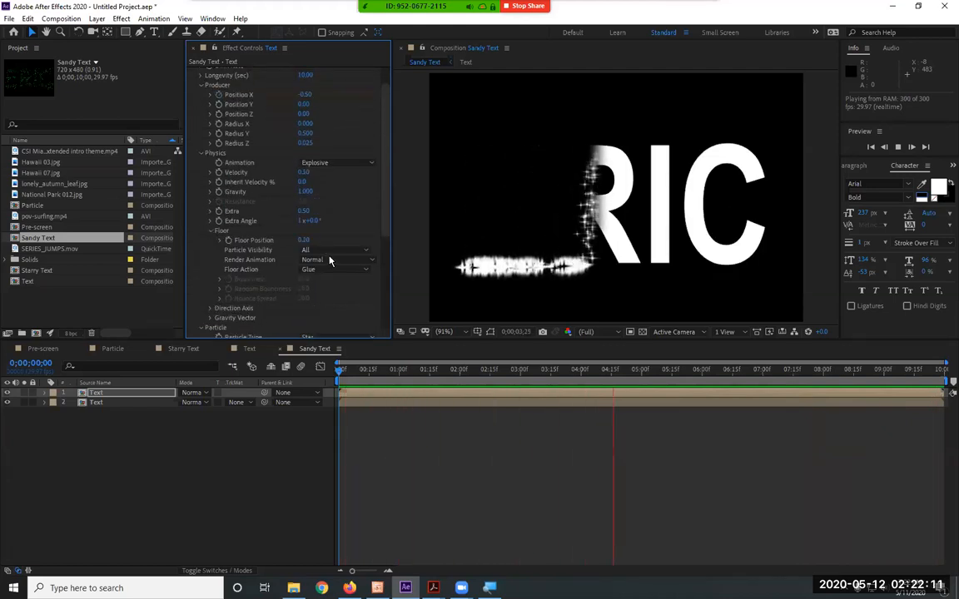
pyautogui.click(331, 270)
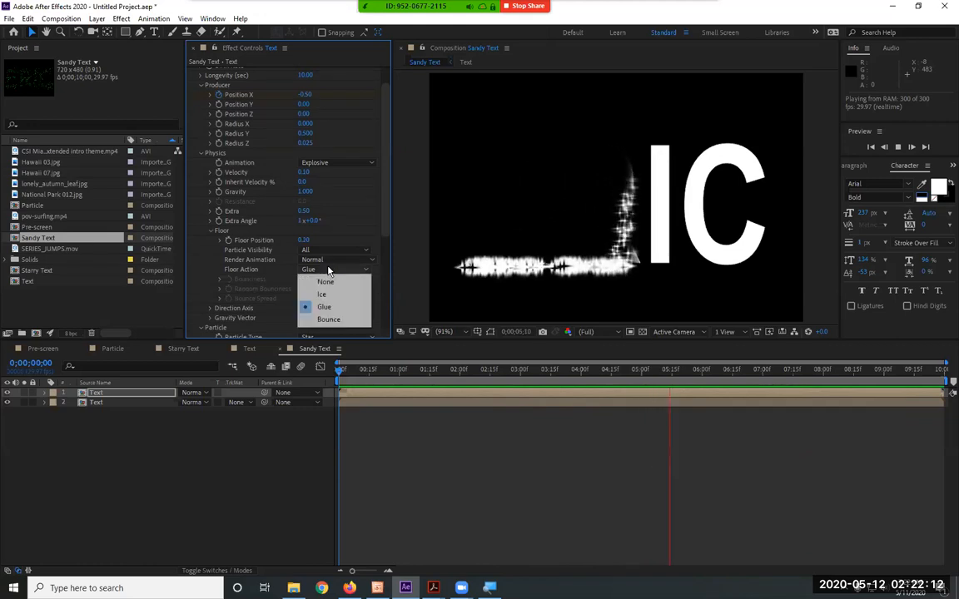
pyautogui.click(328, 319)
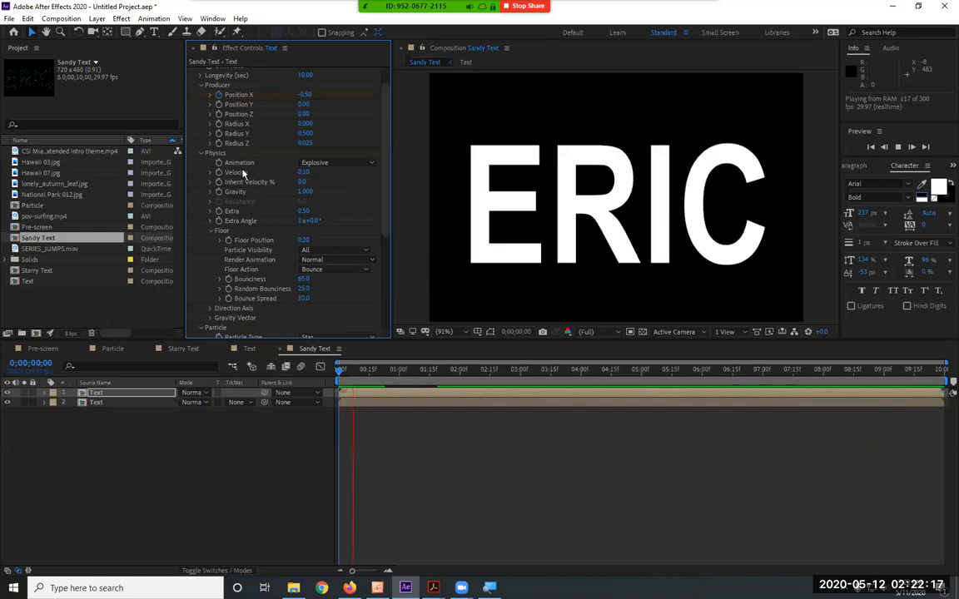
# Try the Bubble and Cube particle types while the preview plays
pyautogui.scroll(-4, 290, 206)
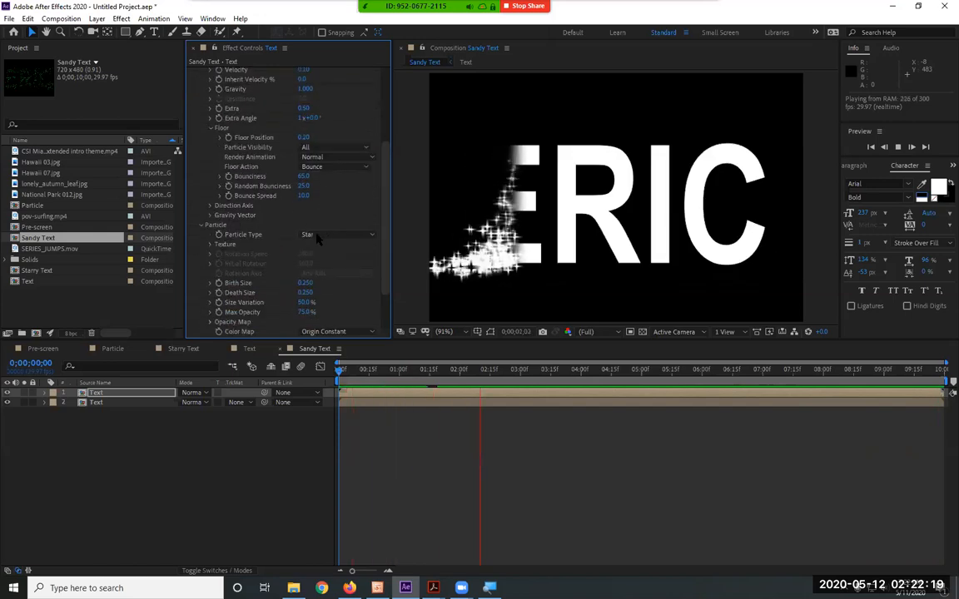
pyautogui.click(315, 236)
pyautogui.click(331, 315)
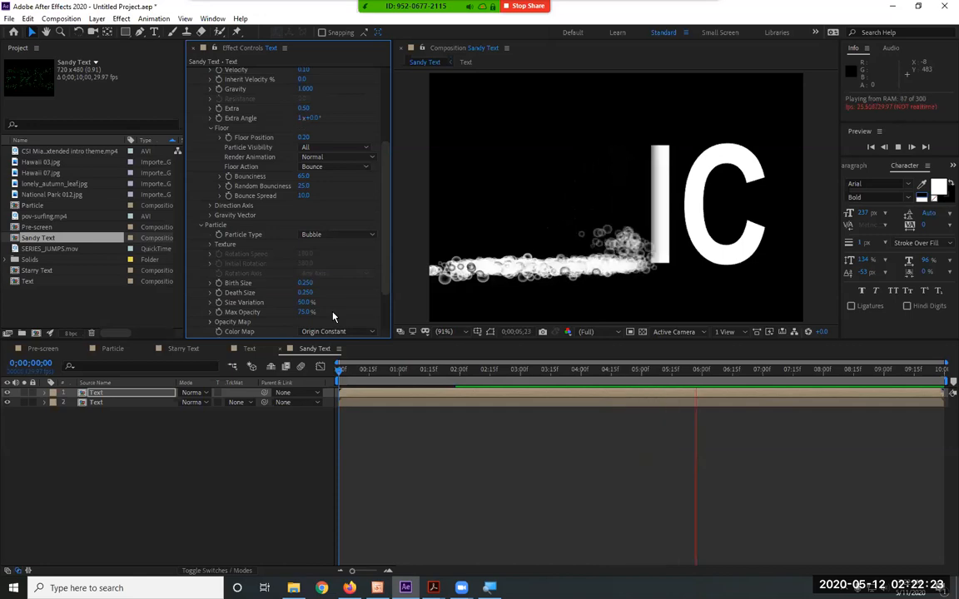
pyautogui.click(340, 235)
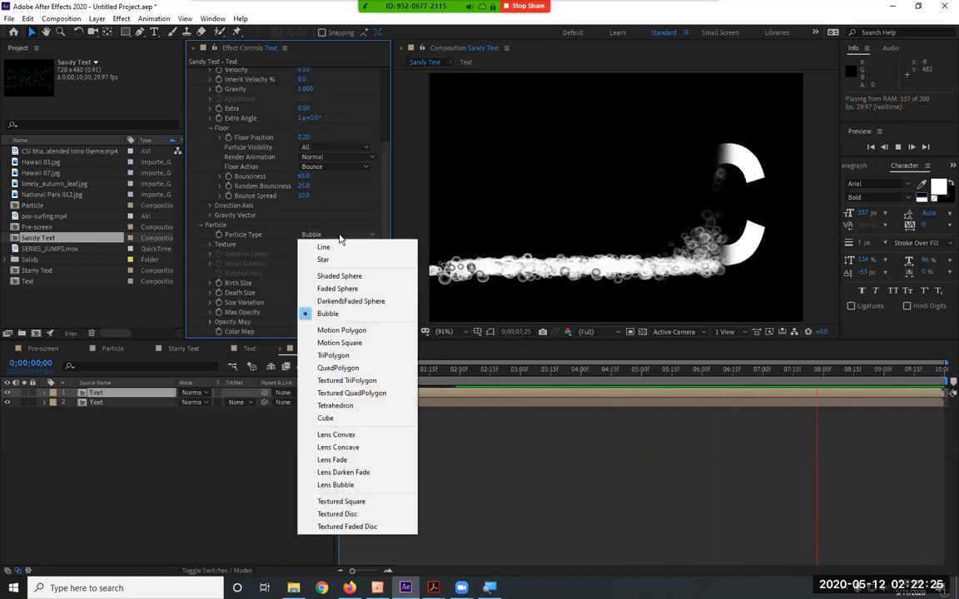
pyautogui.click(341, 419)
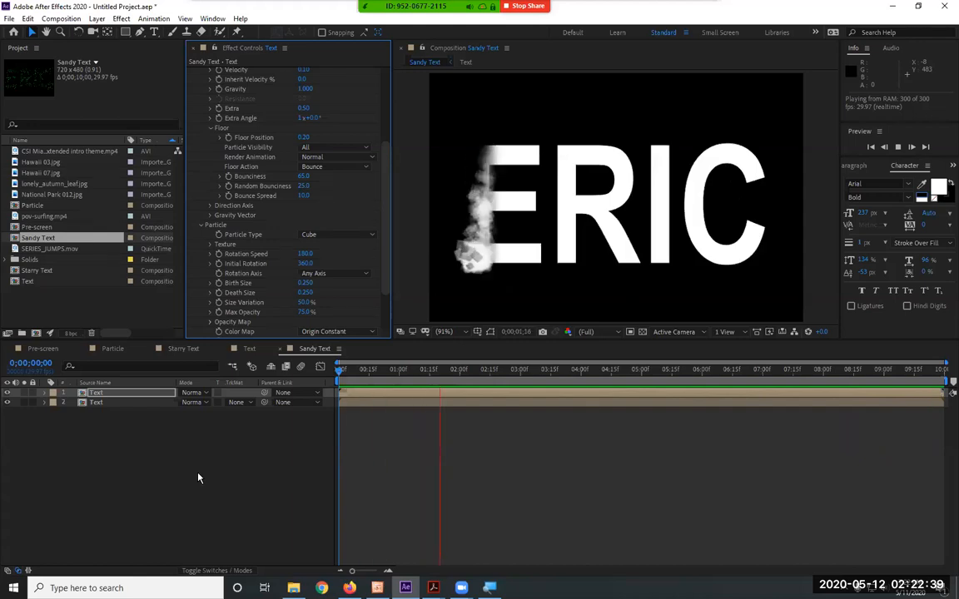
# Set the Particle Type to Line, watch the bouncing particles and stop the preview
pyautogui.click(332, 236)
pyautogui.click(334, 246)
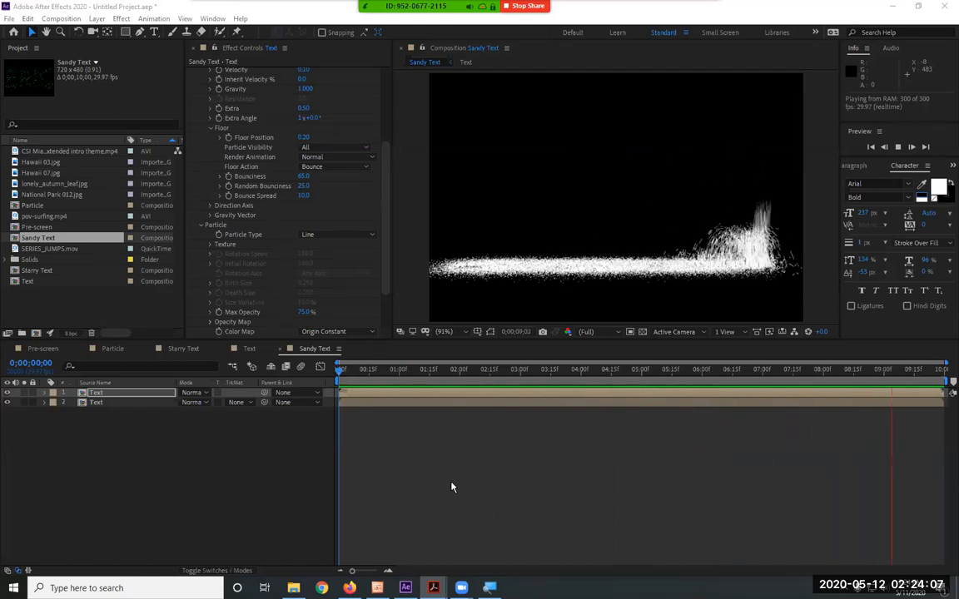
pyautogui.press('space')
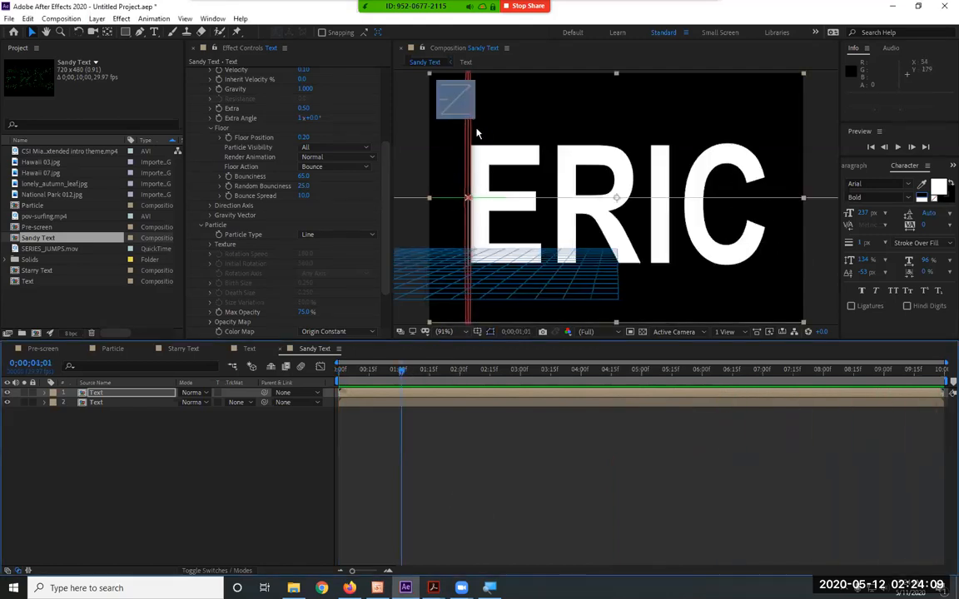
# Review the CC Particle World settings from the composition's start, collapse the Floor group and scrub to 0;00;01;19
pyautogui.click(386, 273)
pyautogui.moveTo(386, 273); pyautogui.dragTo(388, 121)
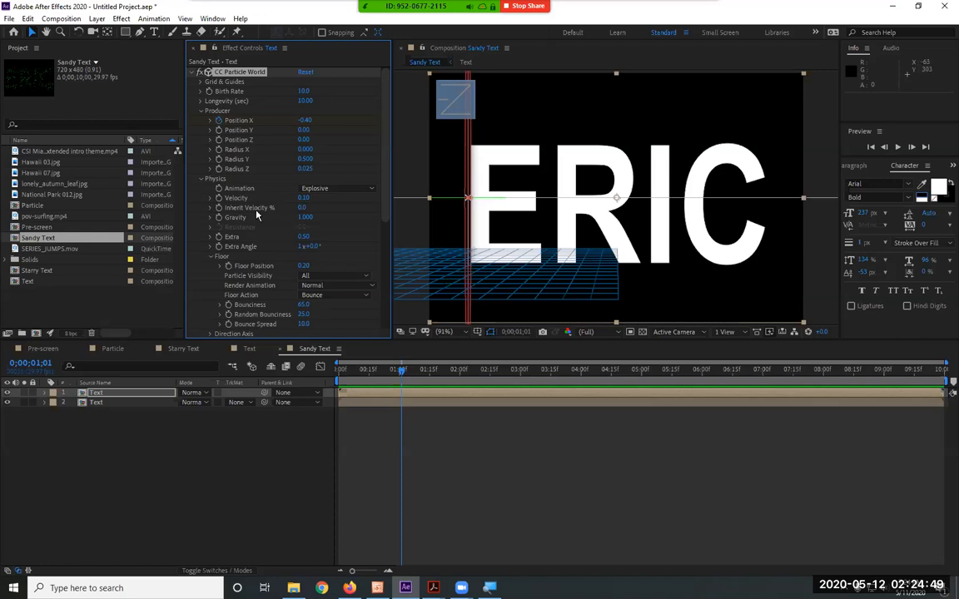
pyautogui.moveTo(393, 373); pyautogui.dragTo(330, 378)
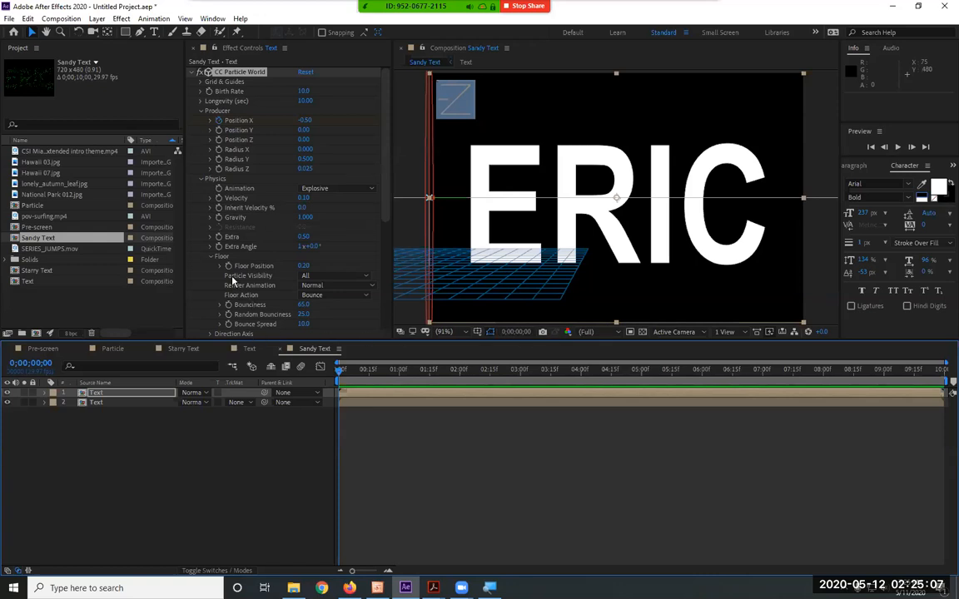
pyautogui.click(212, 257)
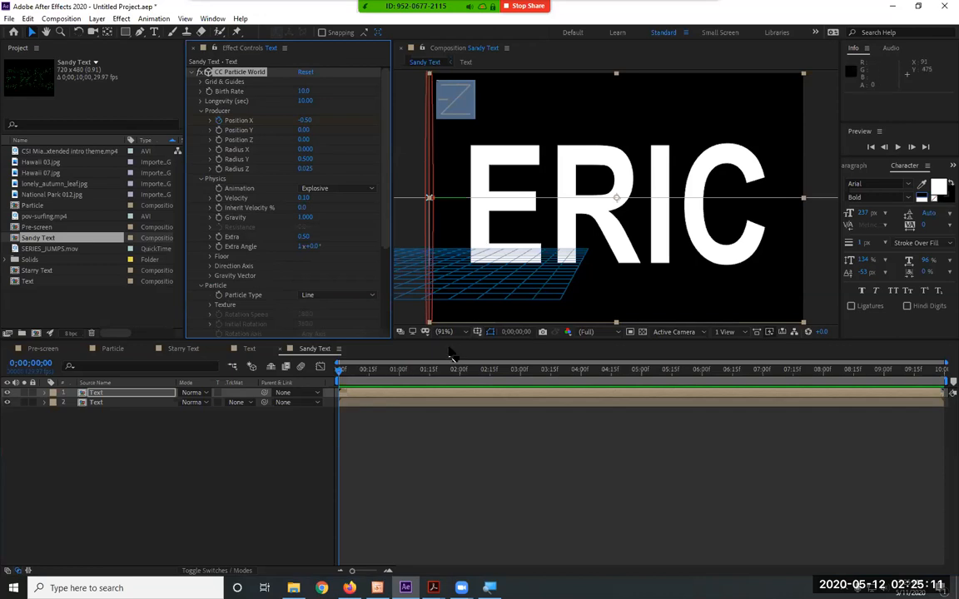
pyautogui.moveTo(361, 371); pyautogui.dragTo(436, 388)
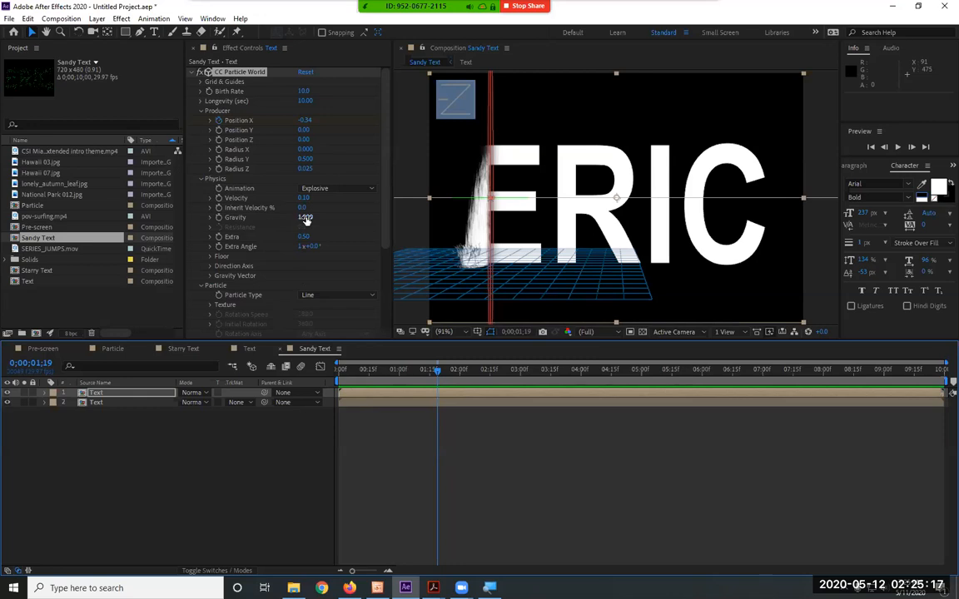
# Try a particle Gravity of -1 and preview the rising particles
pyautogui.click(305, 218)
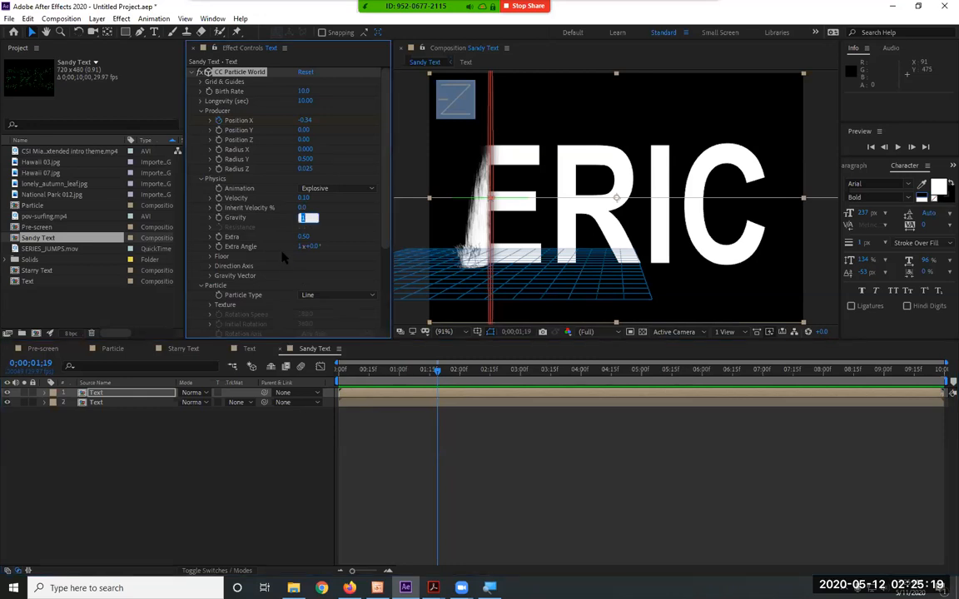
pyautogui.write('-1')
pyautogui.press('Return')
pyautogui.press('space')
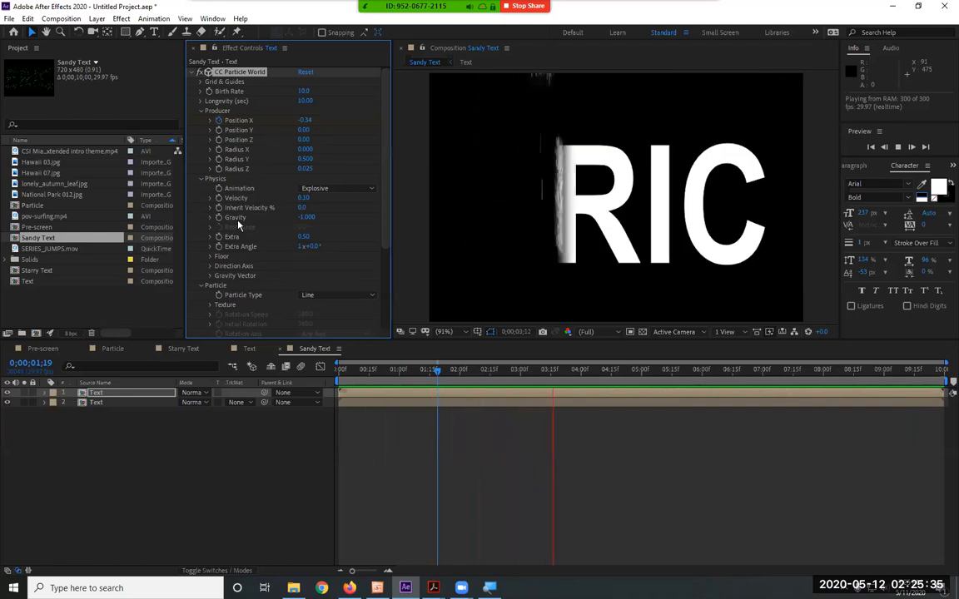
pyautogui.press('space')
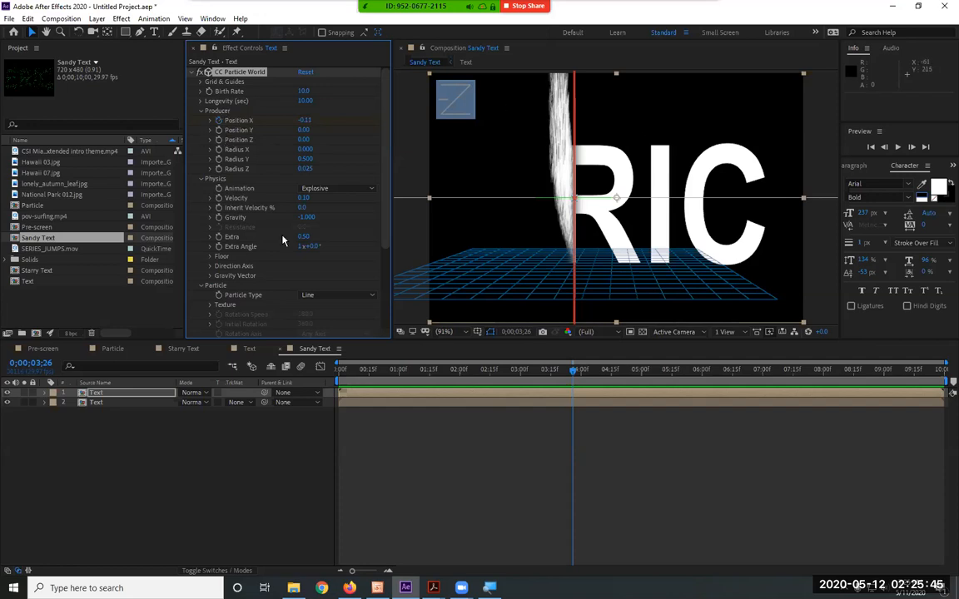
# Set the particle Gravity back to 1, preview the fall and return the playhead to the start
pyautogui.click(306, 217)
pyautogui.write('1')
pyautogui.press('Return')
pyautogui.press('space')
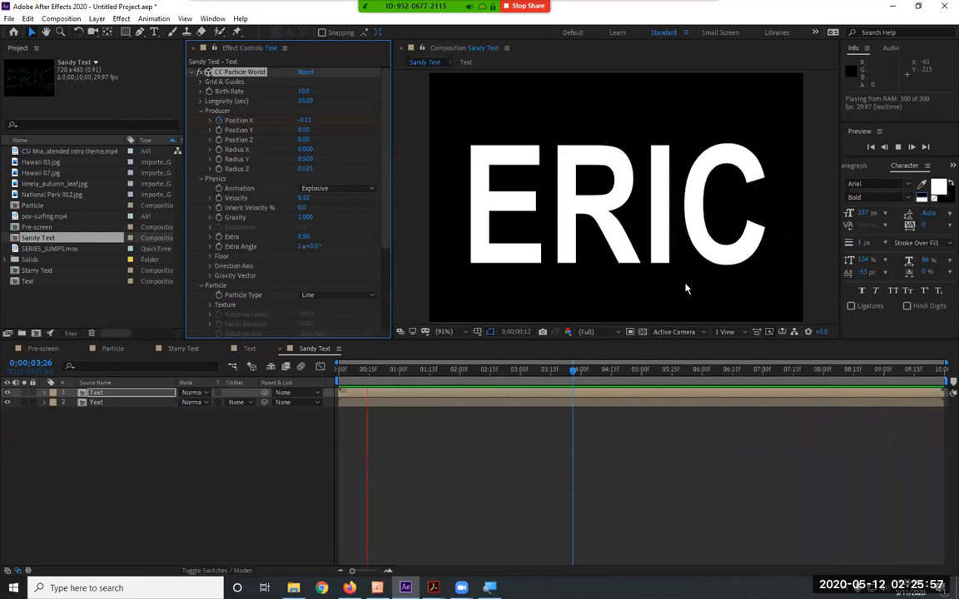
pyautogui.press('space')
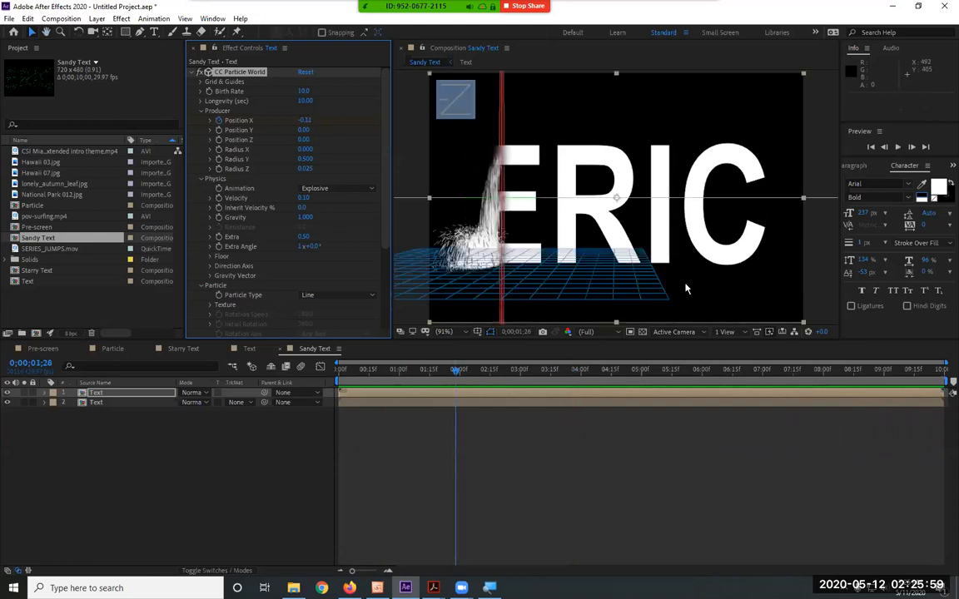
pyautogui.moveTo(457, 370); pyautogui.dragTo(240, 373)
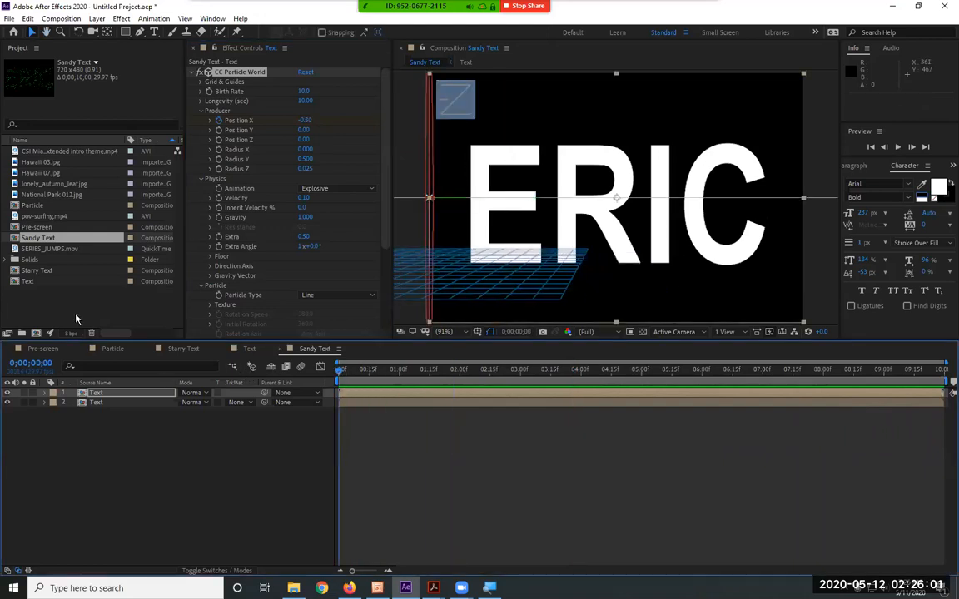
# Duplicate the Sandy Text composition in the project
pyautogui.click(30, 223)
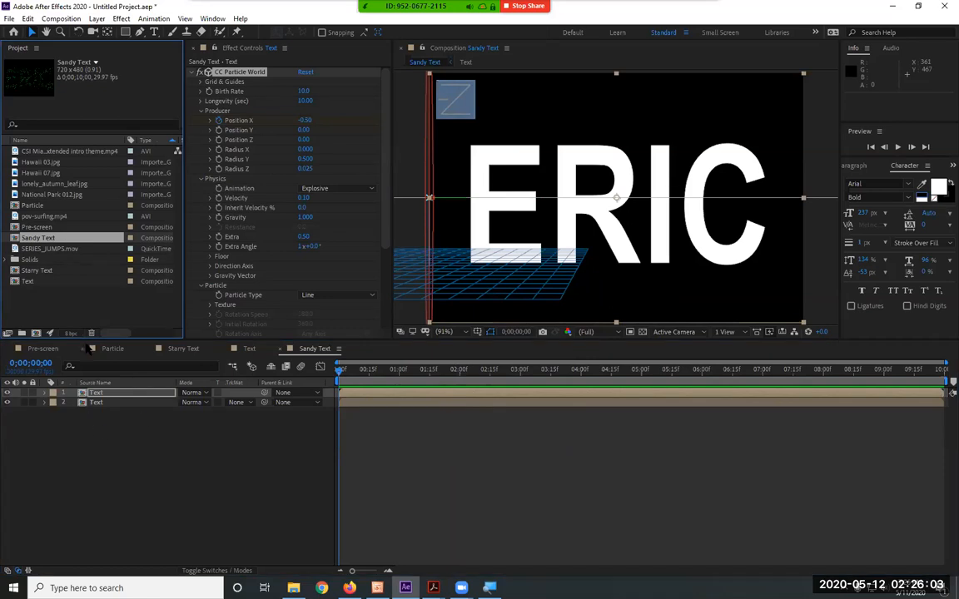
pyautogui.rightClick(31, 245)
pyautogui.click(28, 240)
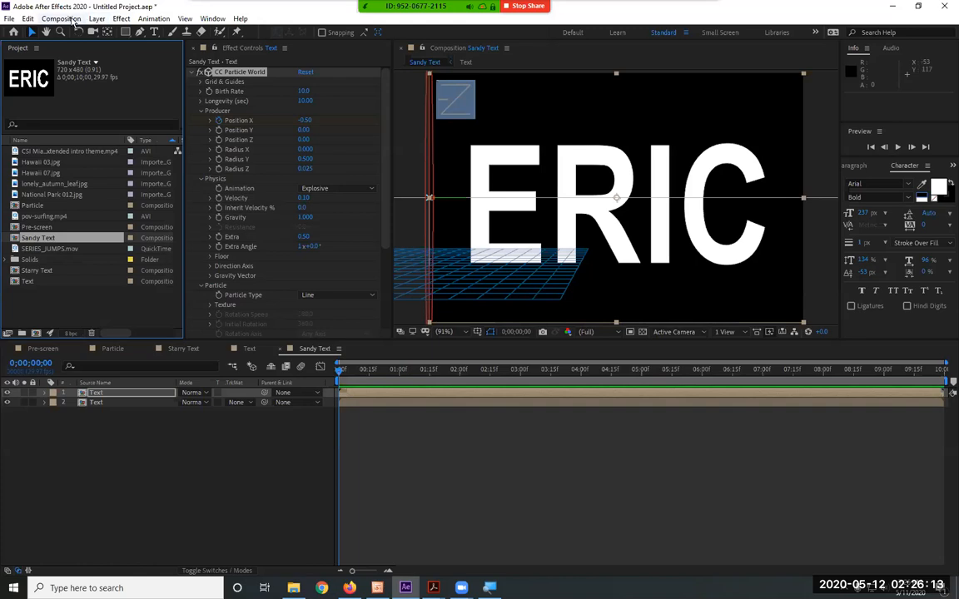
pyautogui.click(28, 18)
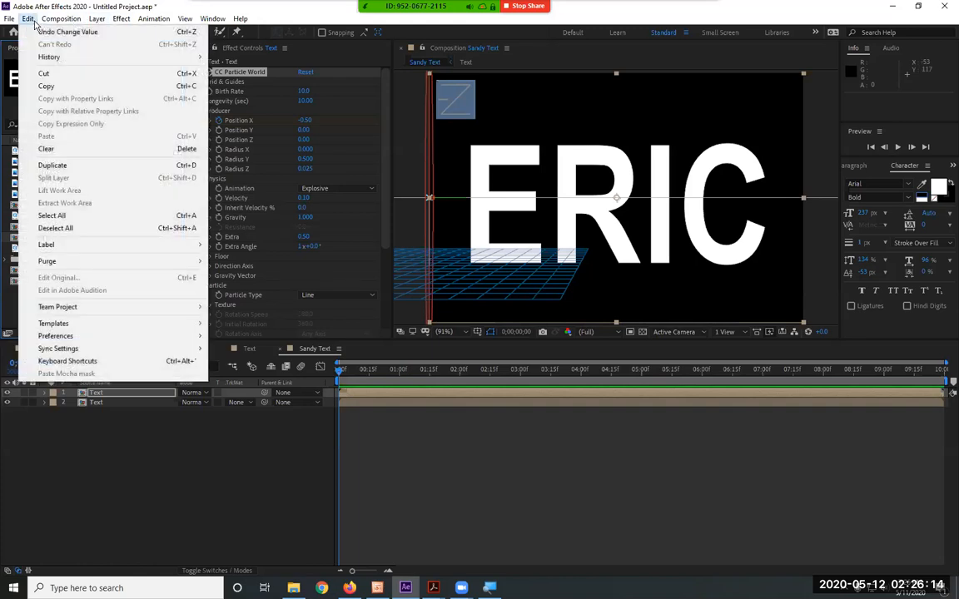
pyautogui.click(66, 165)
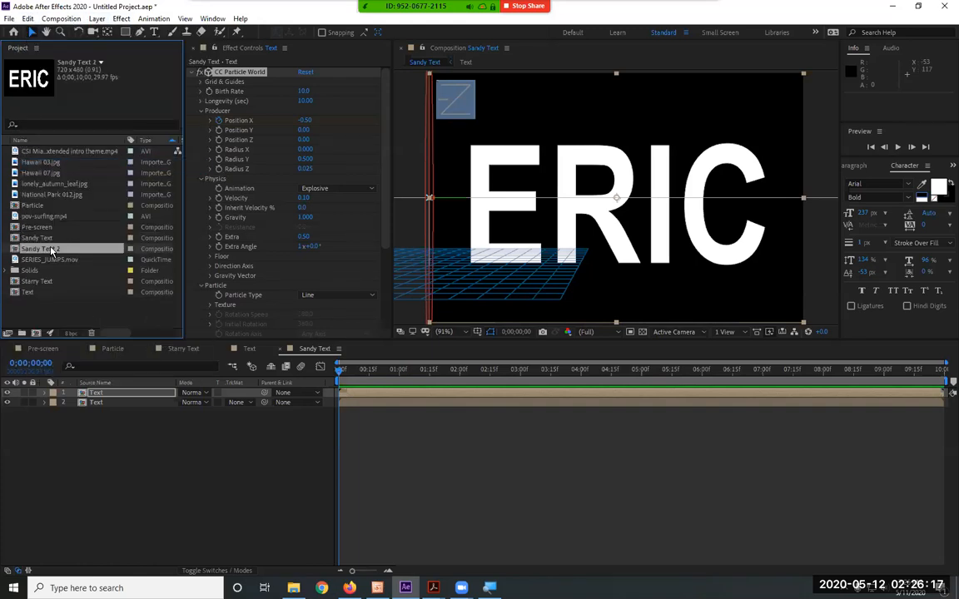
# Rename the duplicated composition as smoking Text
pyautogui.rightClick(46, 248)
pyautogui.click(83, 430)
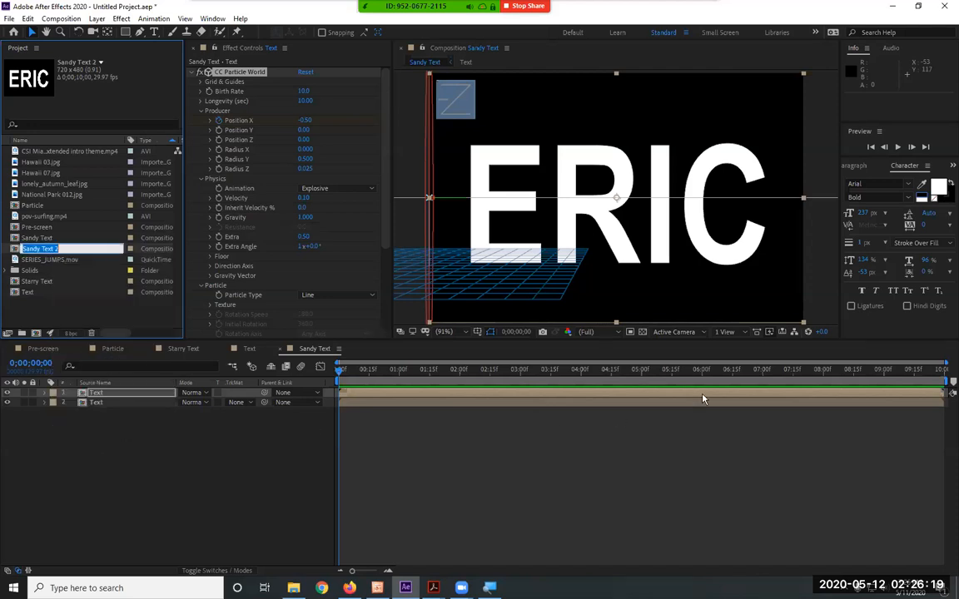
pyautogui.write('Smoking Text')
pyautogui.press('Return')
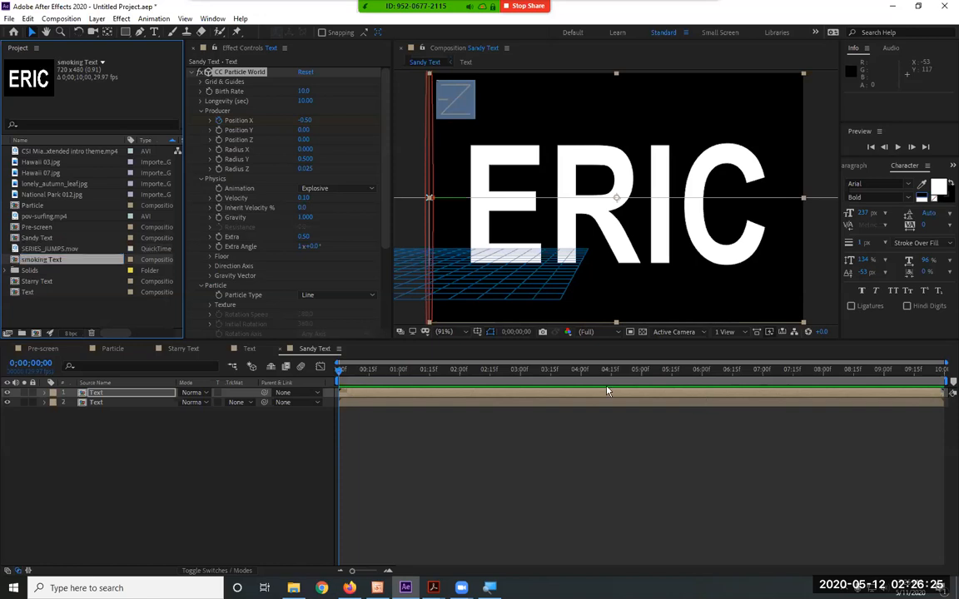
# Open the smoking Text composition at its start and hide the lower Text layer with the Linear Wipe
pyautogui.doubleClick(50, 261)
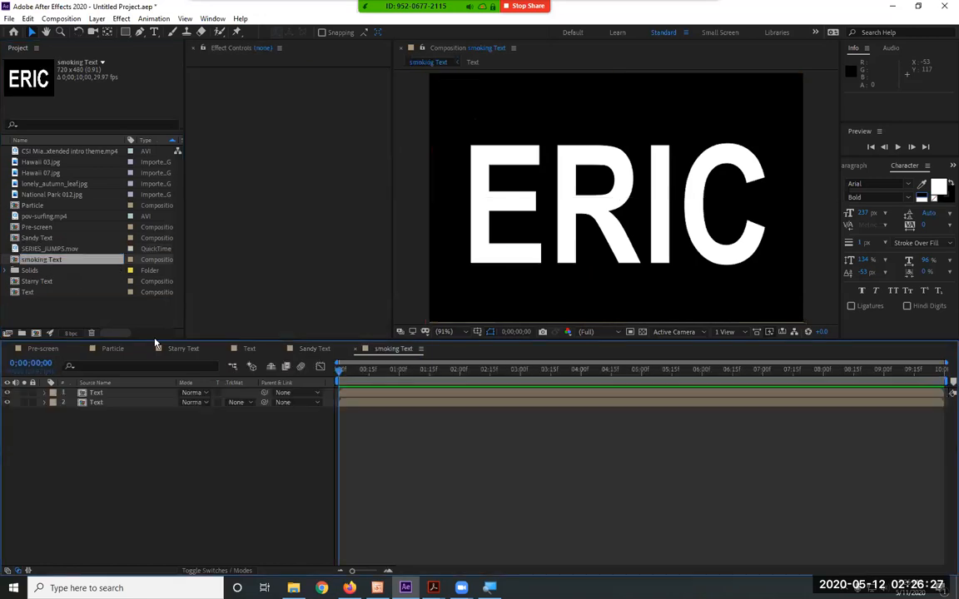
pyautogui.moveTo(342, 372); pyautogui.dragTo(93, 355)
pyautogui.click(95, 393)
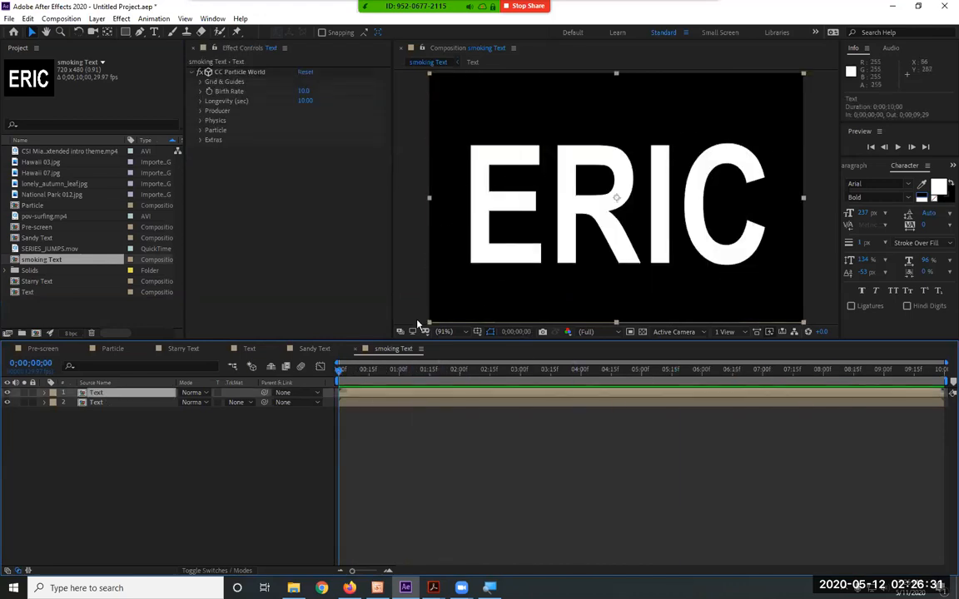
pyautogui.click(7, 402)
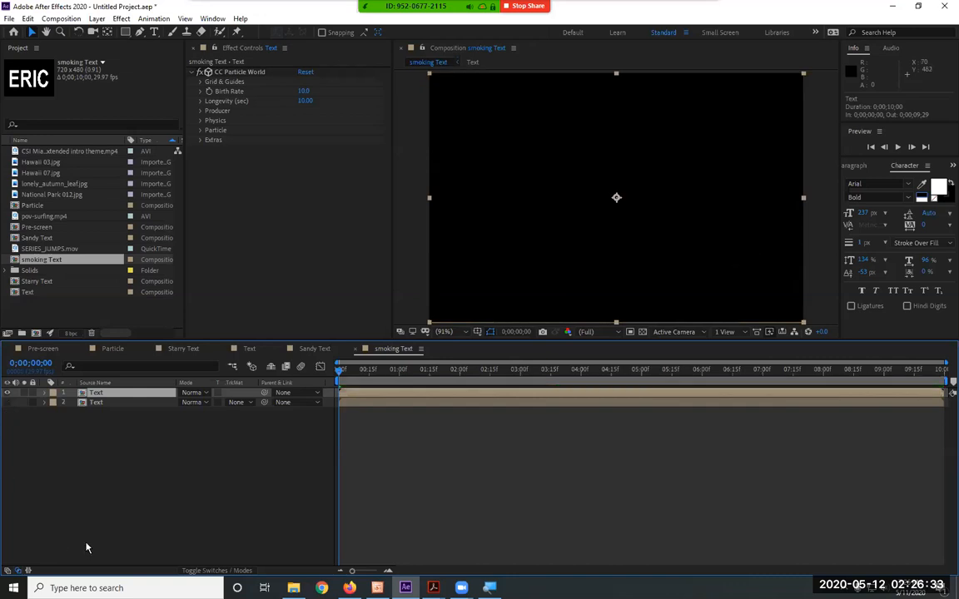
# Review the effects on both smoking Text layers and compare with the Starry Text and Sandy Text compositions
pyautogui.click(85, 402)
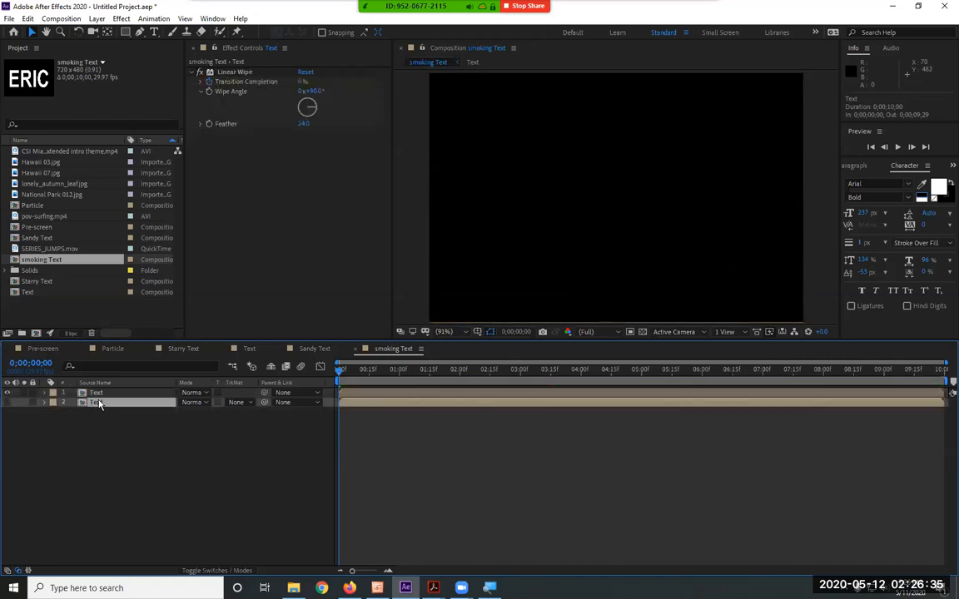
pyautogui.click(99, 393)
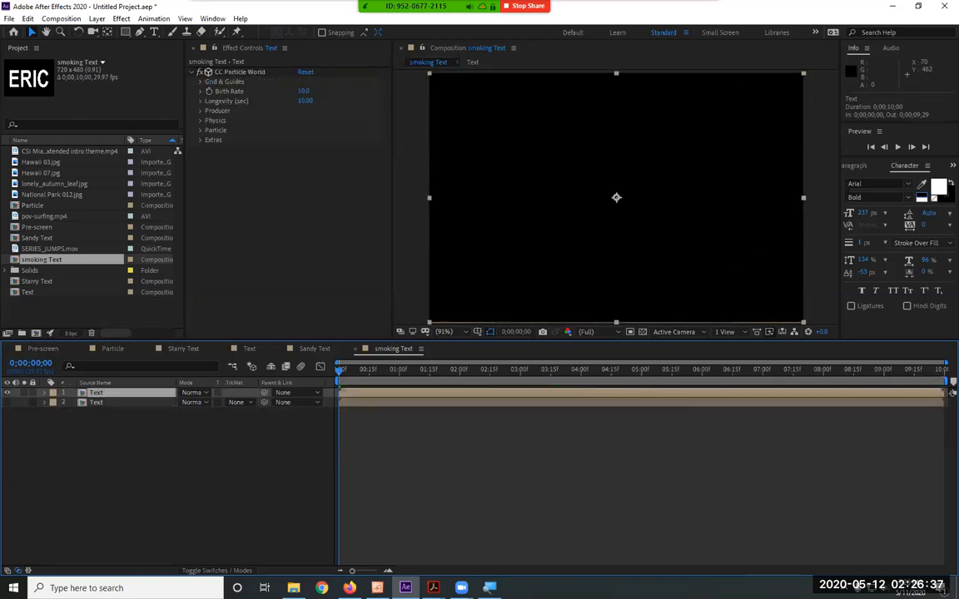
pyautogui.hotkey('alt', 'Tab')
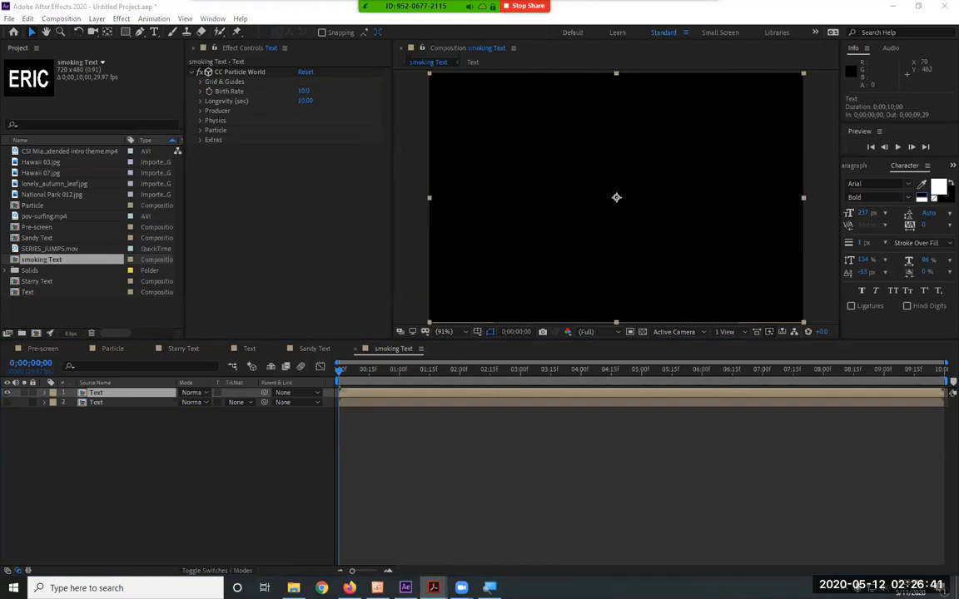
pyautogui.click(96, 402)
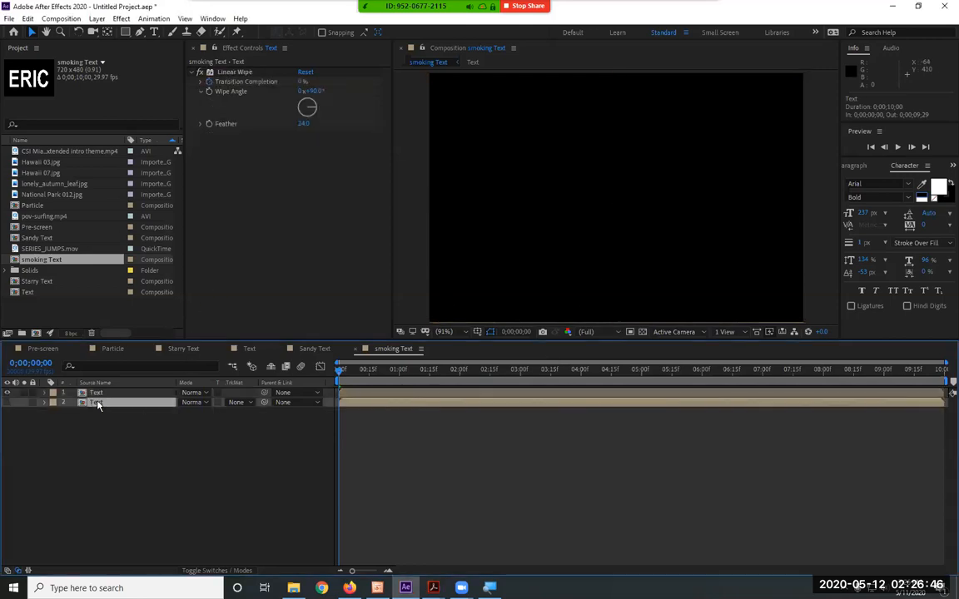
pyautogui.click(184, 350)
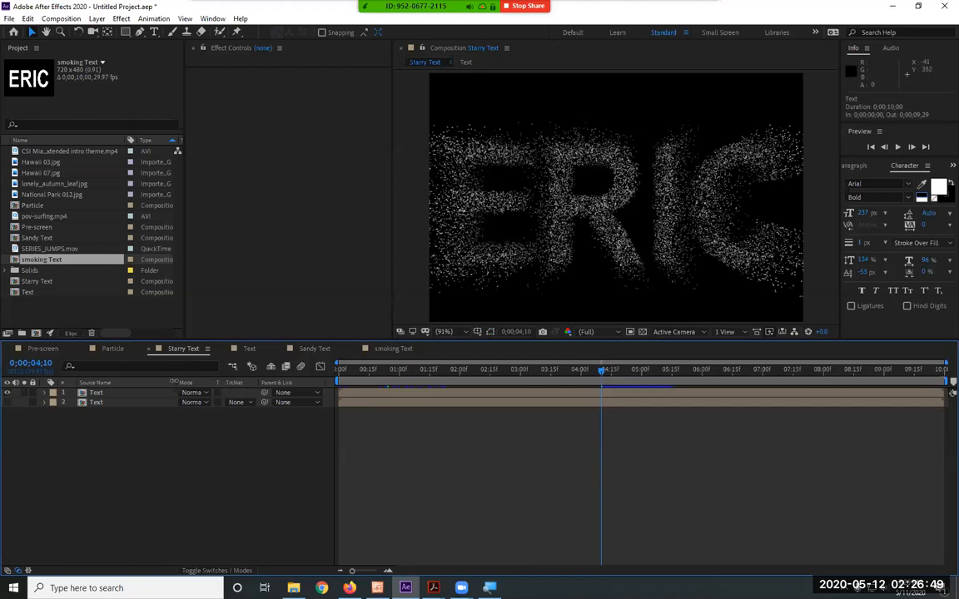
pyautogui.click(314, 349)
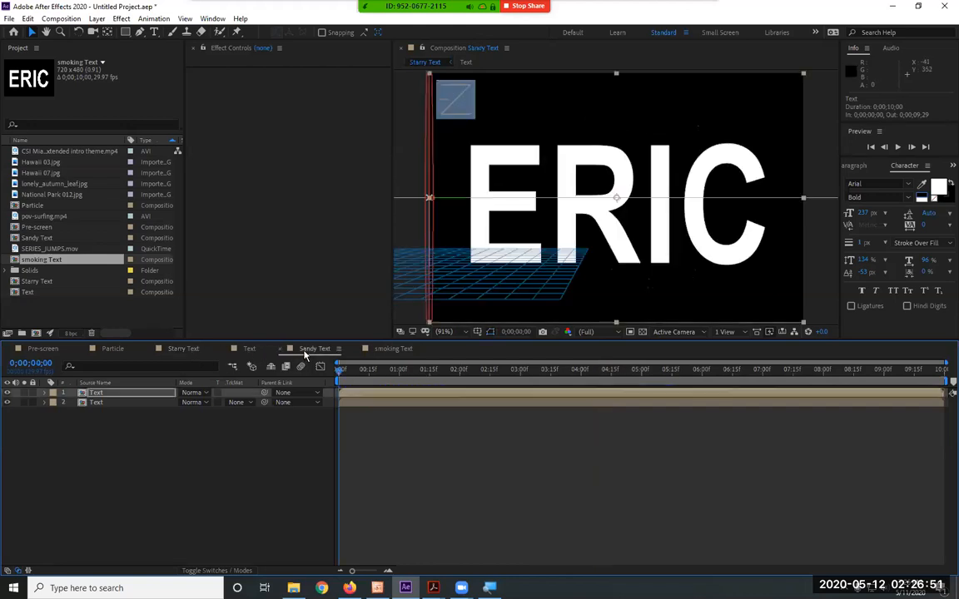
pyautogui.click(392, 348)
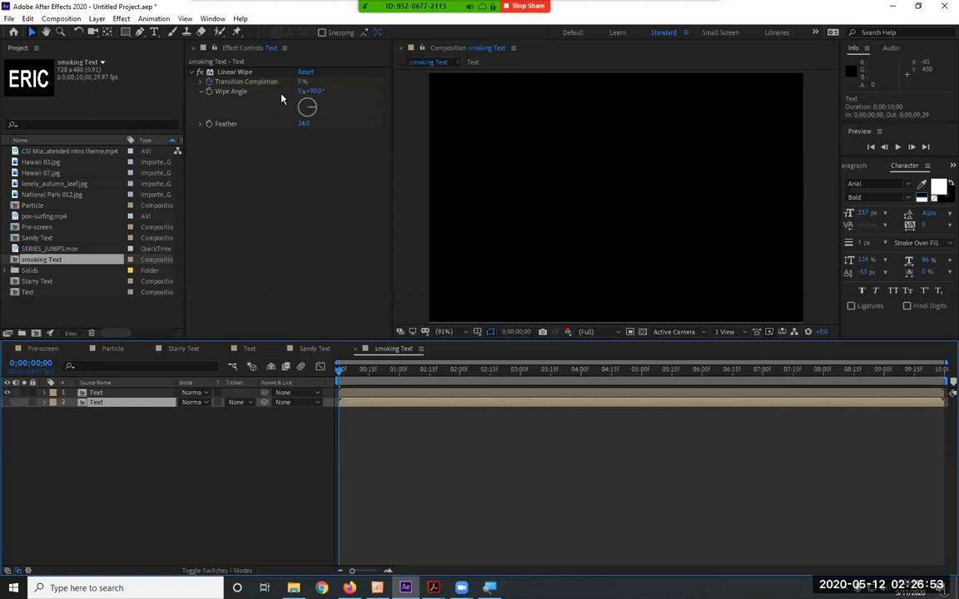
# Set the upper Text layer's CC Particle World particle type to Darken&Faded Sphere
pyautogui.click(124, 392)
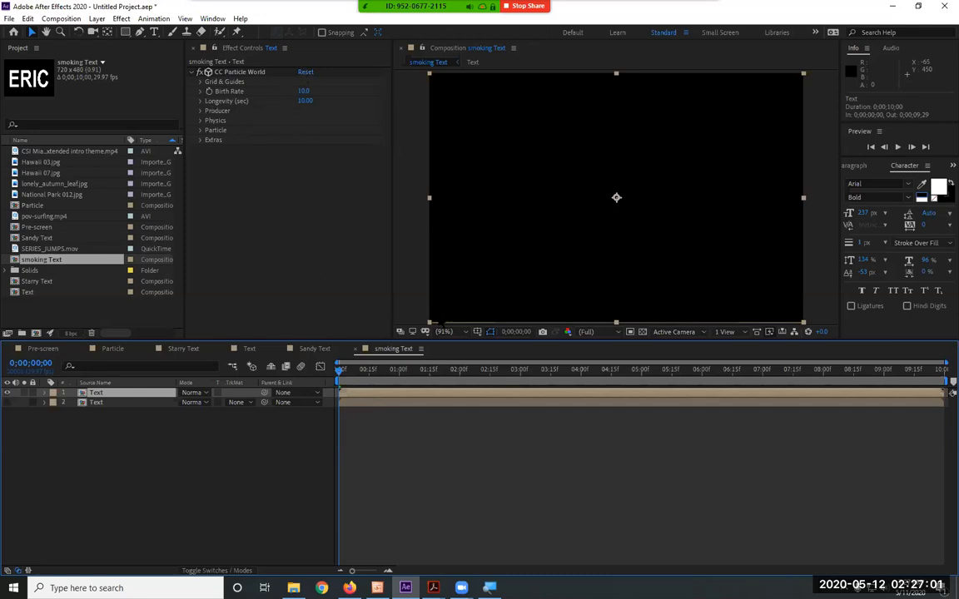
pyautogui.moveTo(342, 375)
pyautogui.mouseDown()
pyautogui.moveTo(642, 372)
pyautogui.moveTo(339, 372)
pyautogui.mouseUp()
pyautogui.click(200, 130)
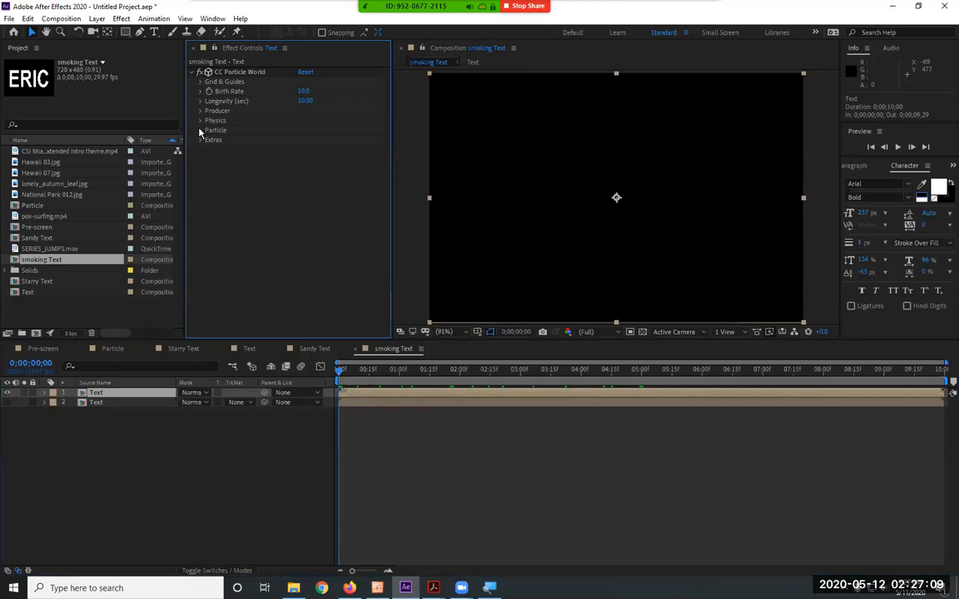
pyautogui.click(321, 139)
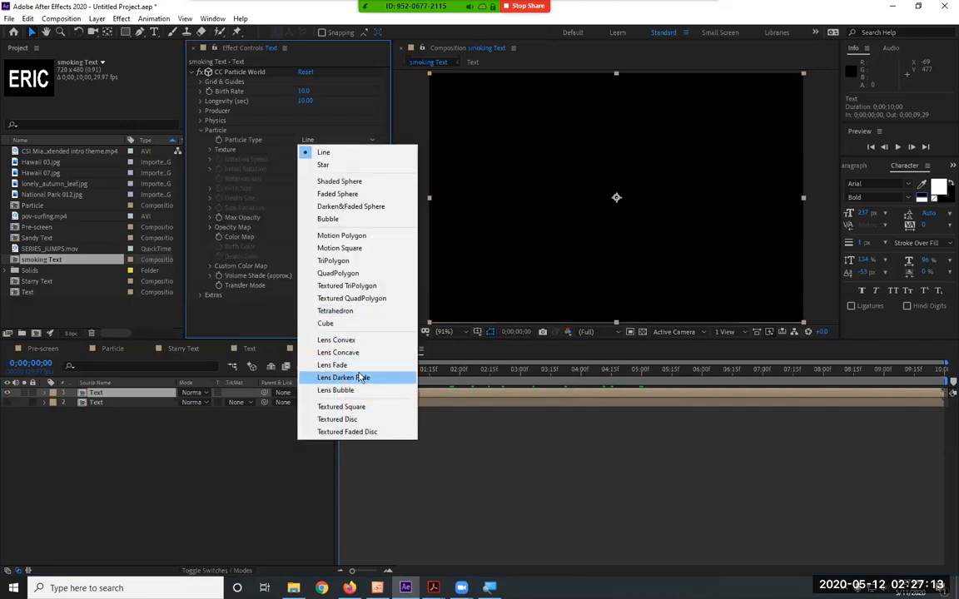
pyautogui.click(375, 209)
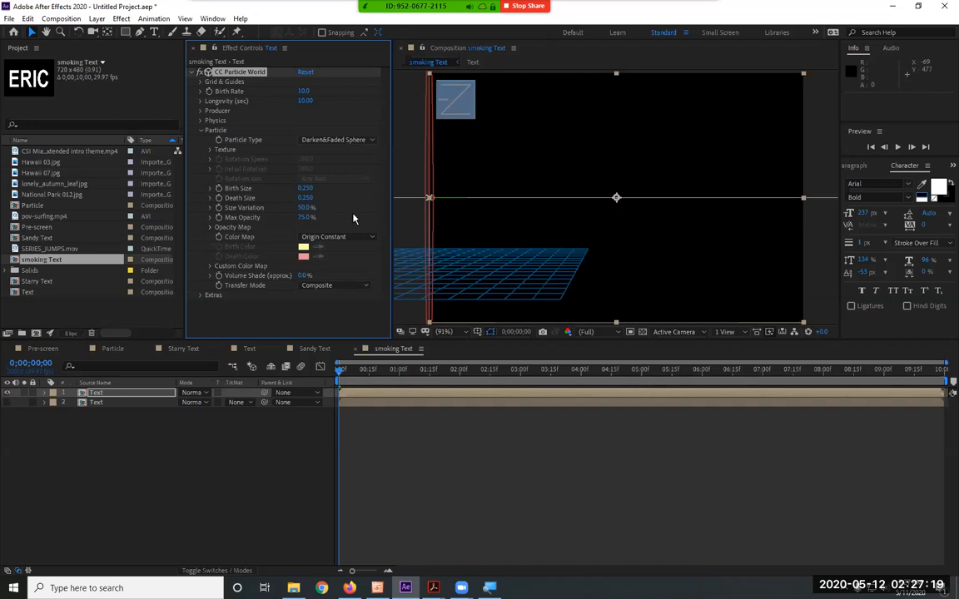
# Set the particle effect's birth rate to 50 and its physics gravity to -1
pyautogui.click(302, 91)
pyautogui.write('50')
pyautogui.press('Return')
pyautogui.click(202, 132)
pyautogui.click(200, 121)
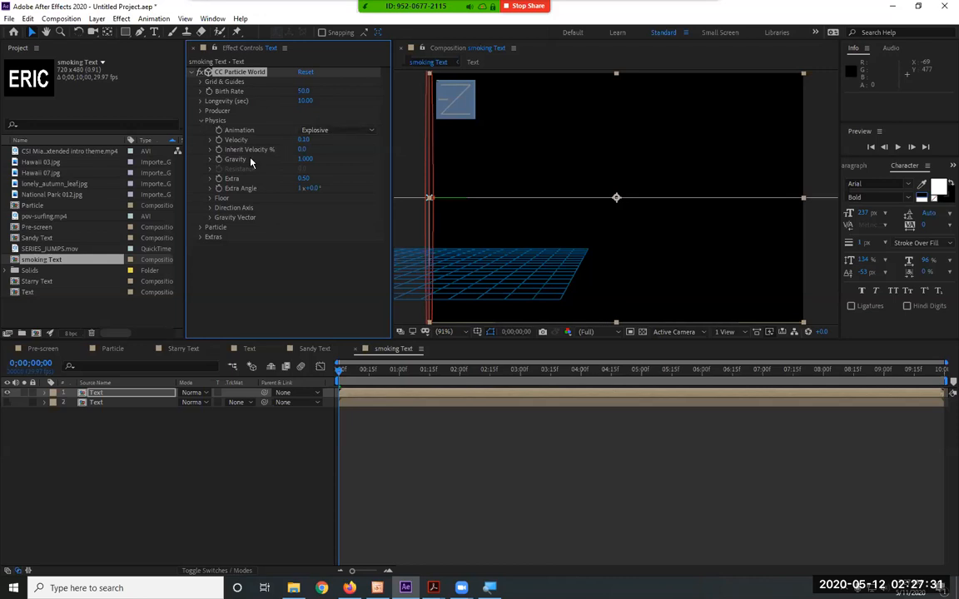
pyautogui.click(303, 159)
pyautogui.write('-1')
pyautogui.press('Return')
# Preview the rising particles alone and again with the lower Text layer shown
pyautogui.press('space')
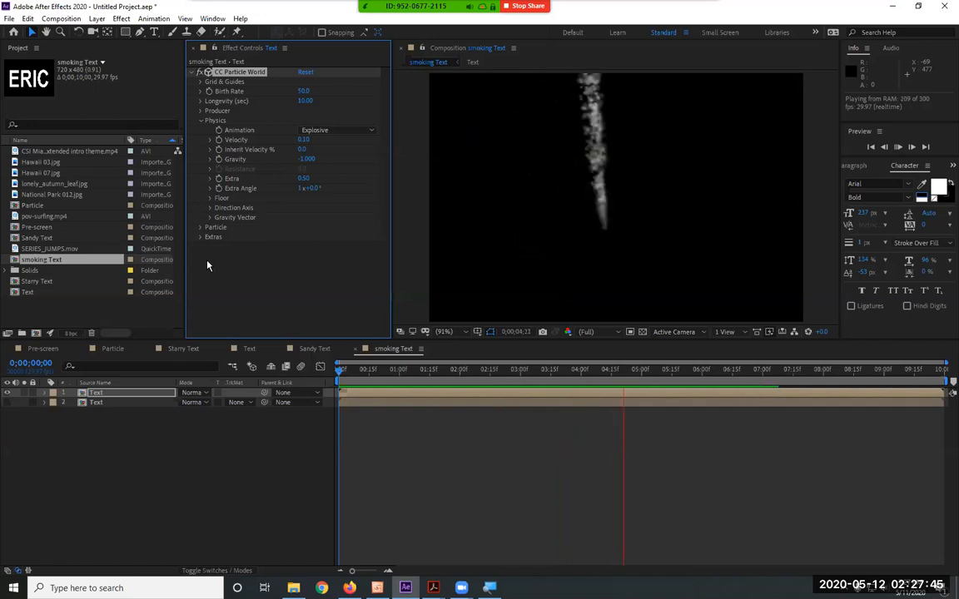
pyautogui.press('space')
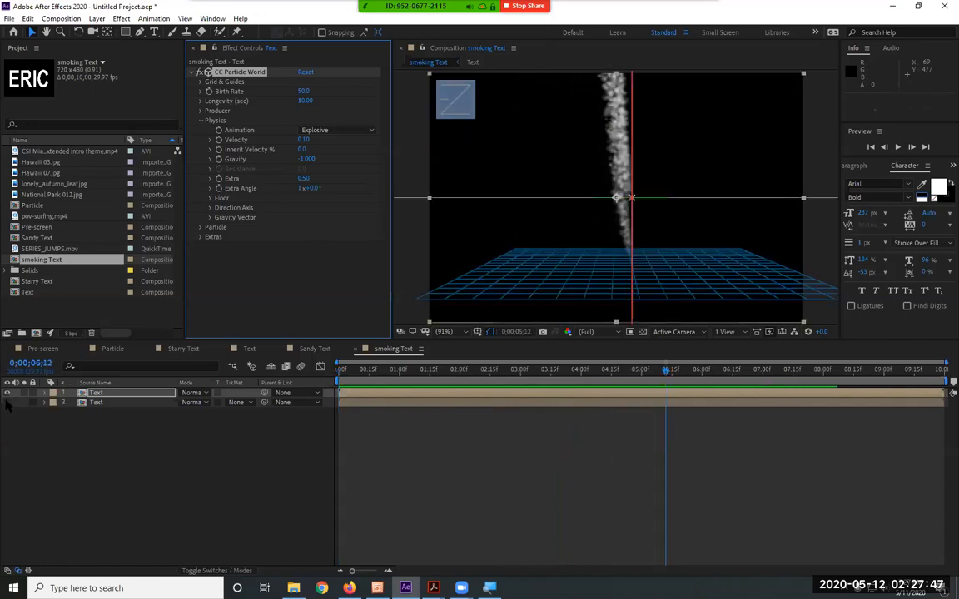
pyautogui.press('space')
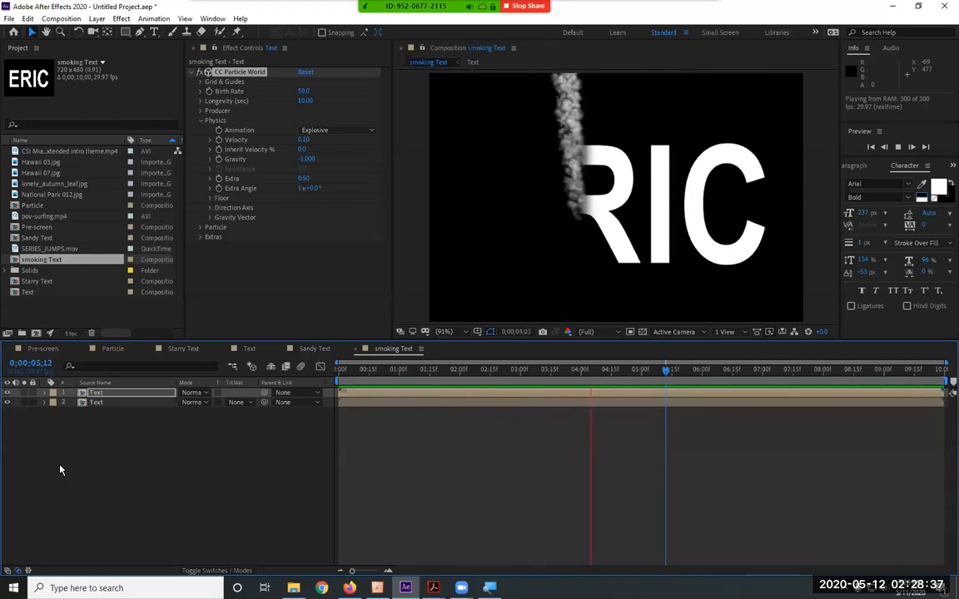
pyautogui.press('space')
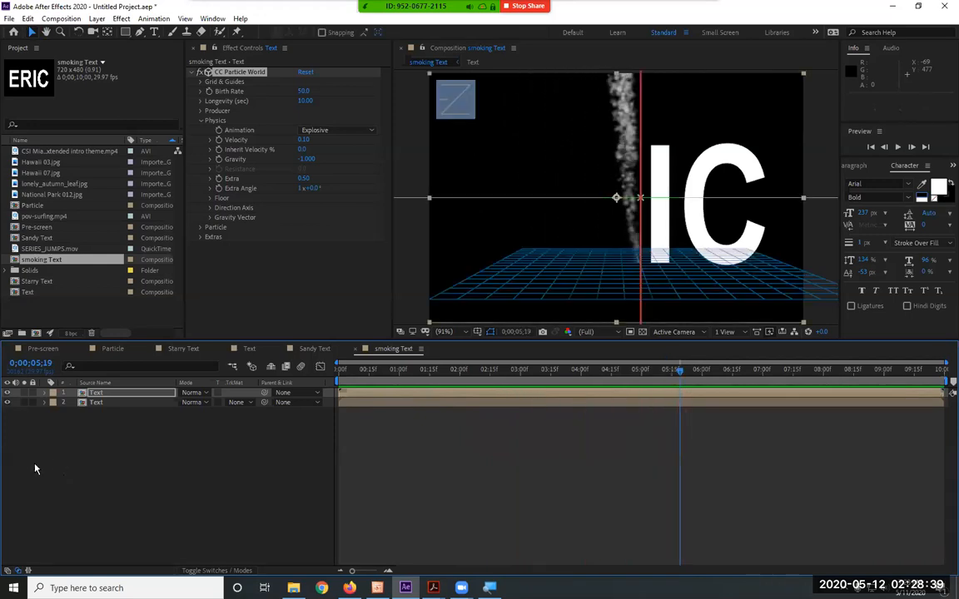
# Return to the start of the composition and hide the lower Text layer, keeping the upper Text layer selected
pyautogui.moveTo(394, 372); pyautogui.dragTo(301, 369)
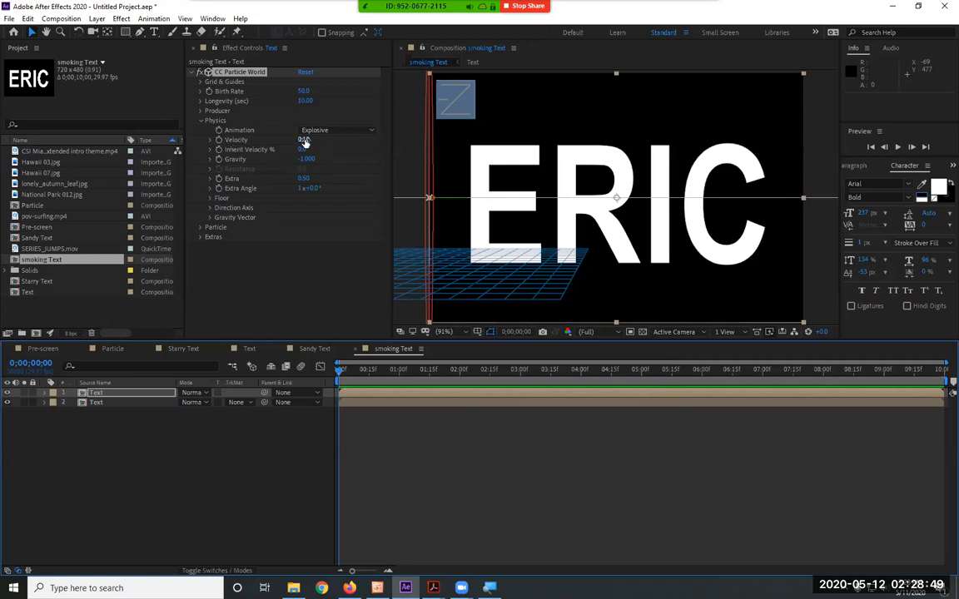
pyautogui.click(133, 394)
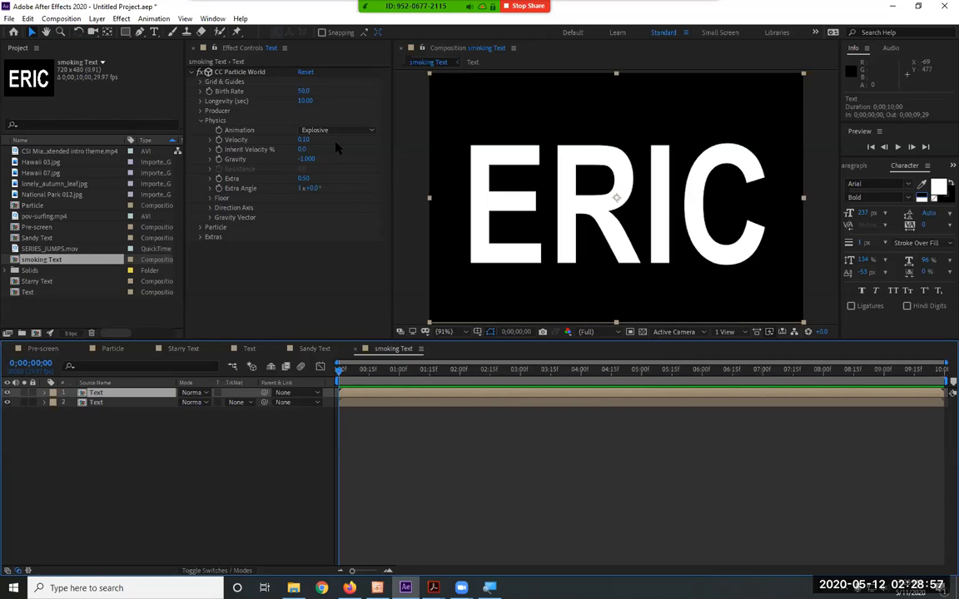
pyautogui.click(7, 403)
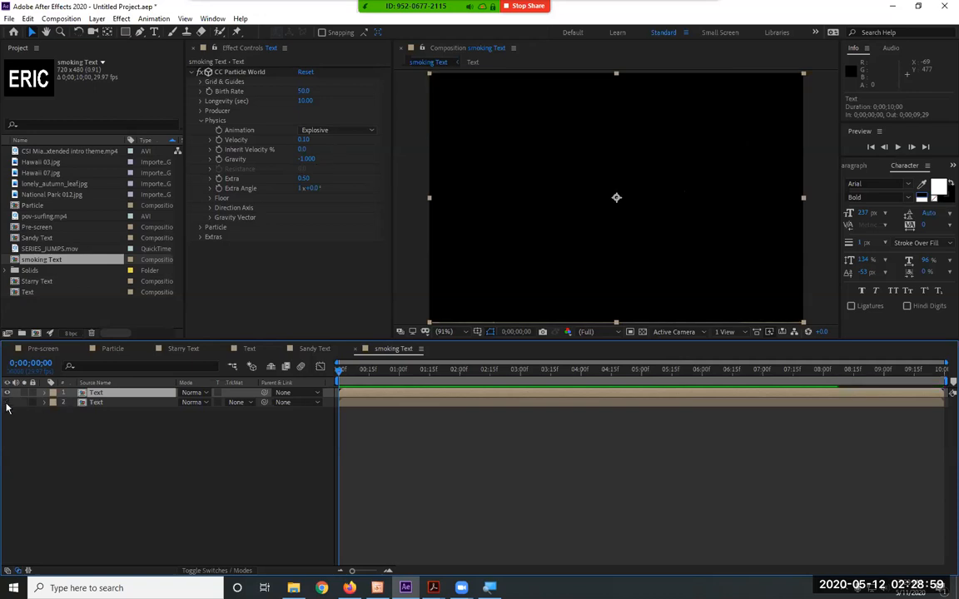
pyautogui.click(317, 133)
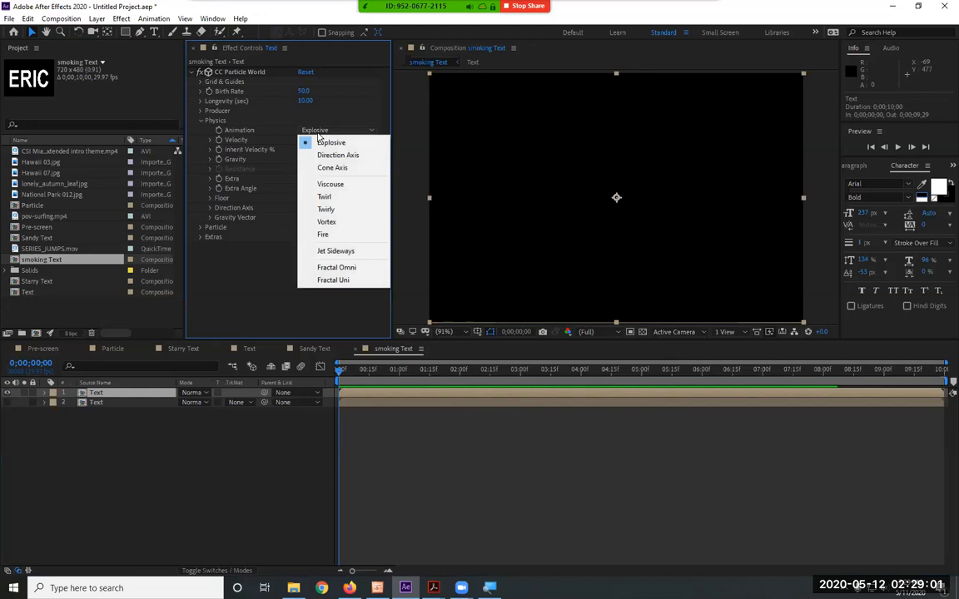
pyautogui.click(255, 236)
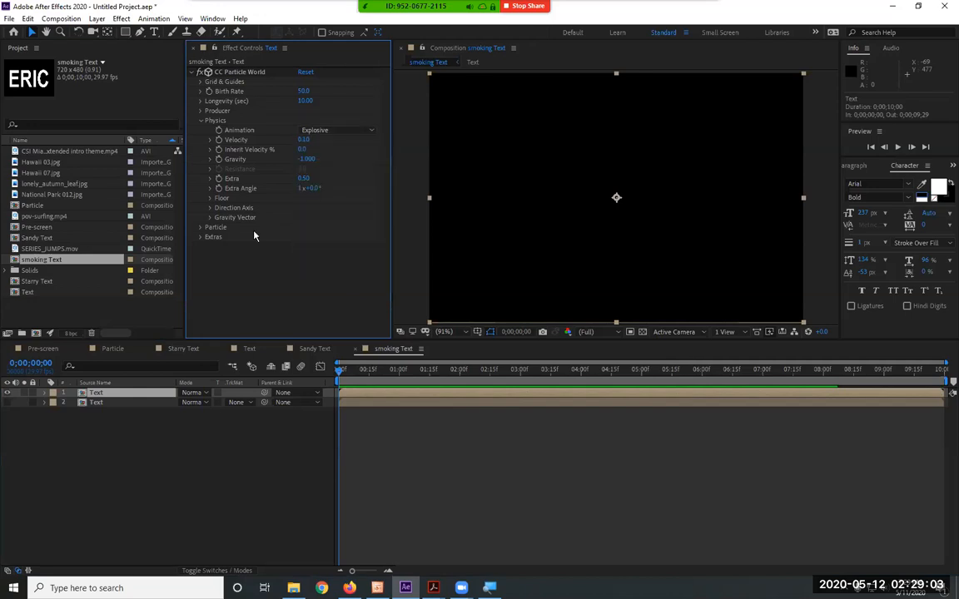
pyautogui.click(210, 170)
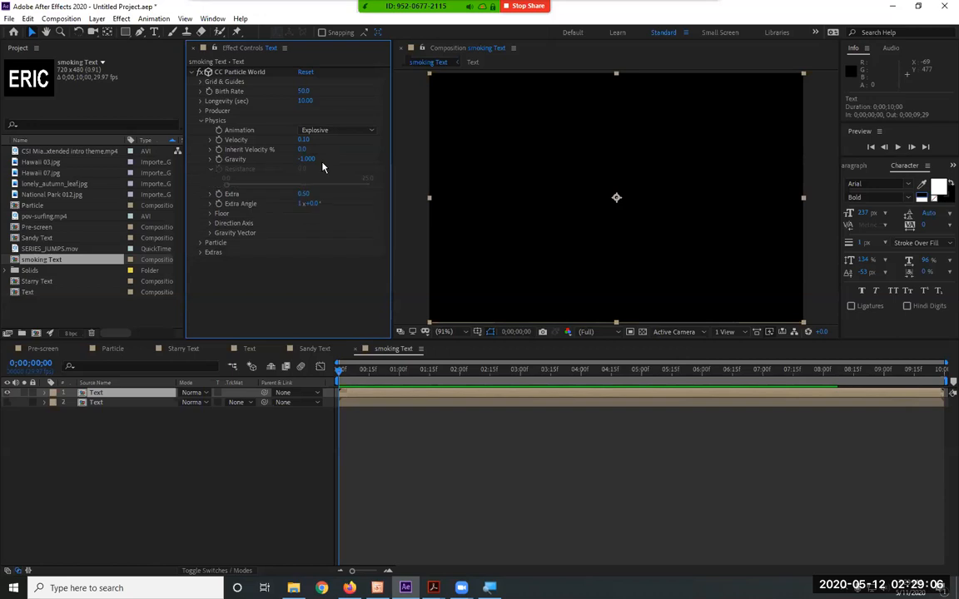
pyautogui.click(212, 170)
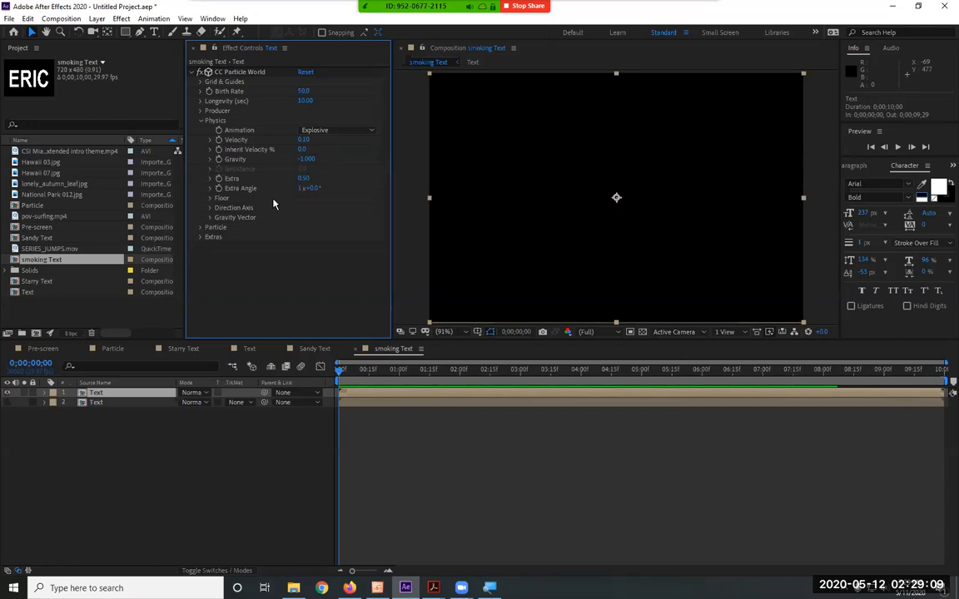
# Try the Custom and Birth to Death color maps for the particles, then restore Origin Constant
pyautogui.click(201, 227)
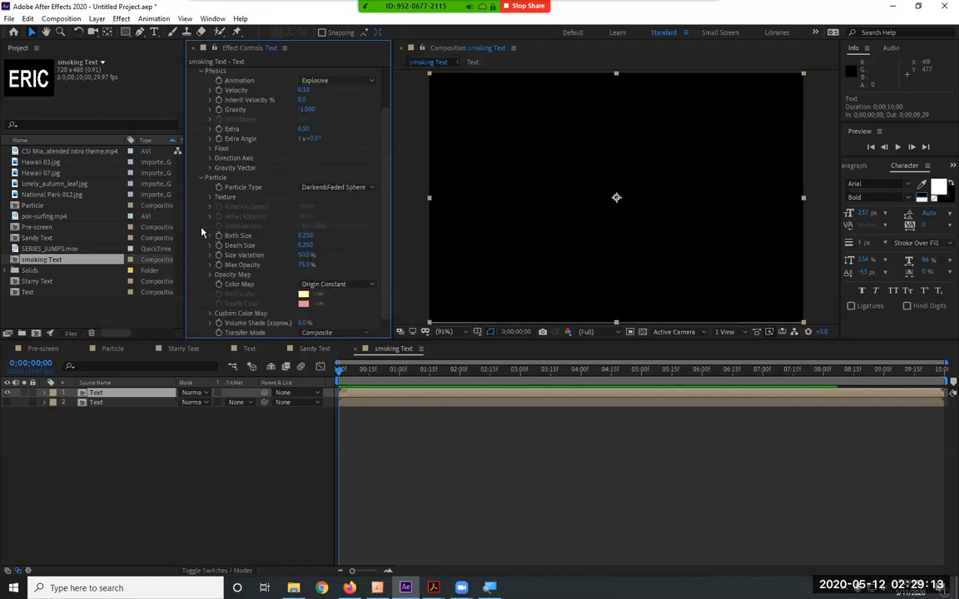
pyautogui.click(336, 284)
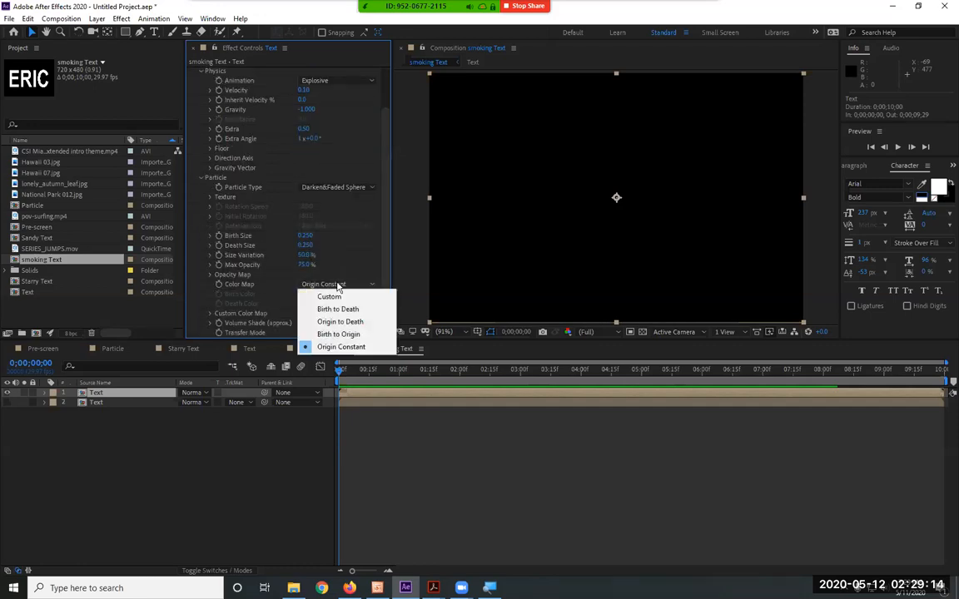
pyautogui.click(330, 297)
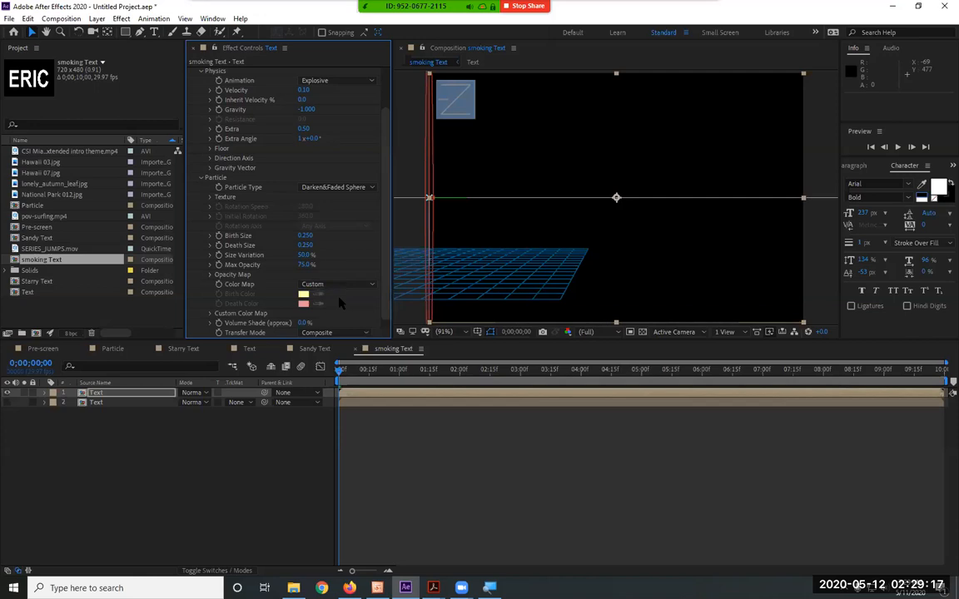
pyautogui.click(336, 285)
pyautogui.click(345, 309)
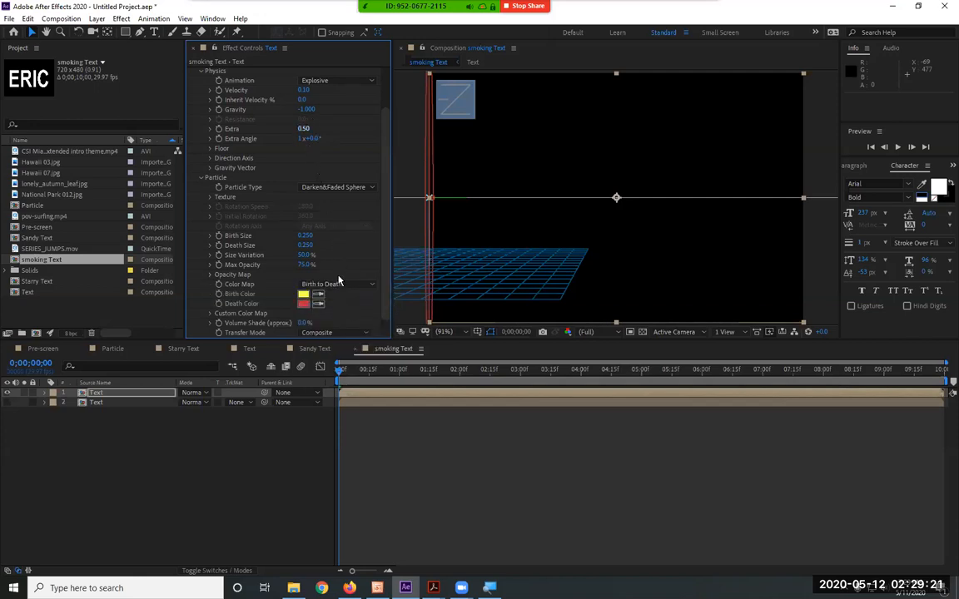
pyautogui.click(337, 284)
pyautogui.click(329, 347)
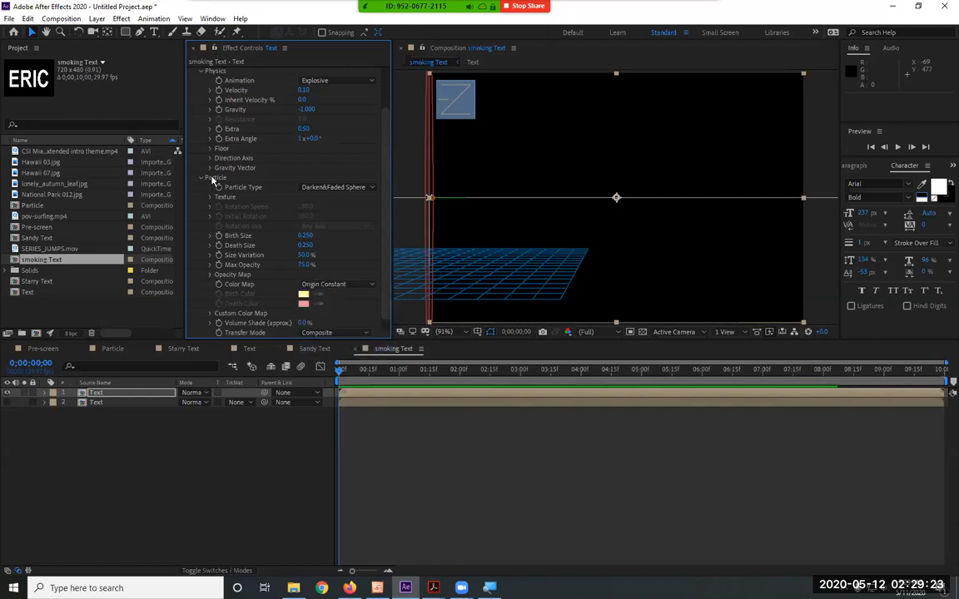
pyautogui.click(201, 177)
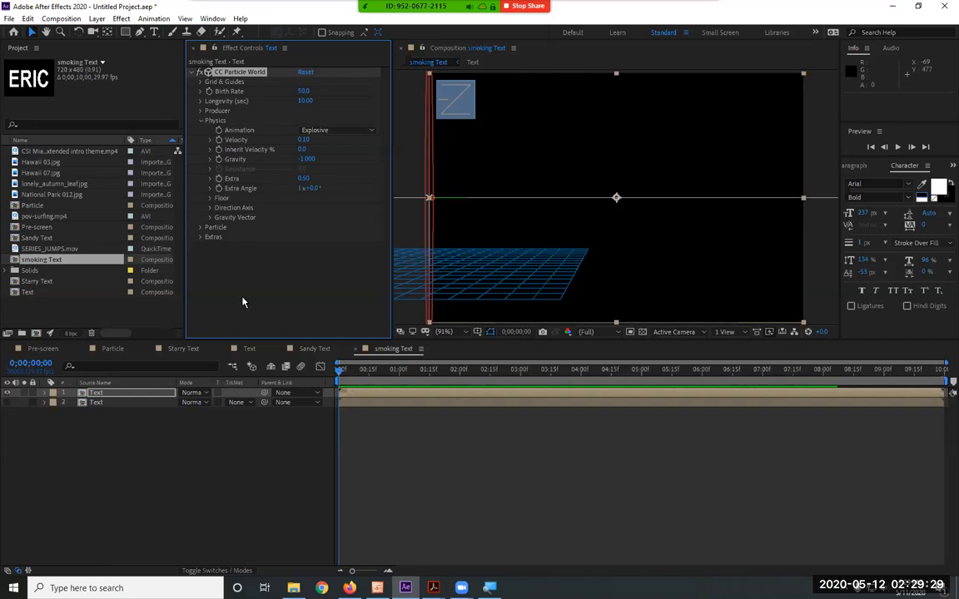
# Reset CC Particle World to its defaults and set the birth rate to 50 and longevity to 10 seconds
pyautogui.click(305, 72)
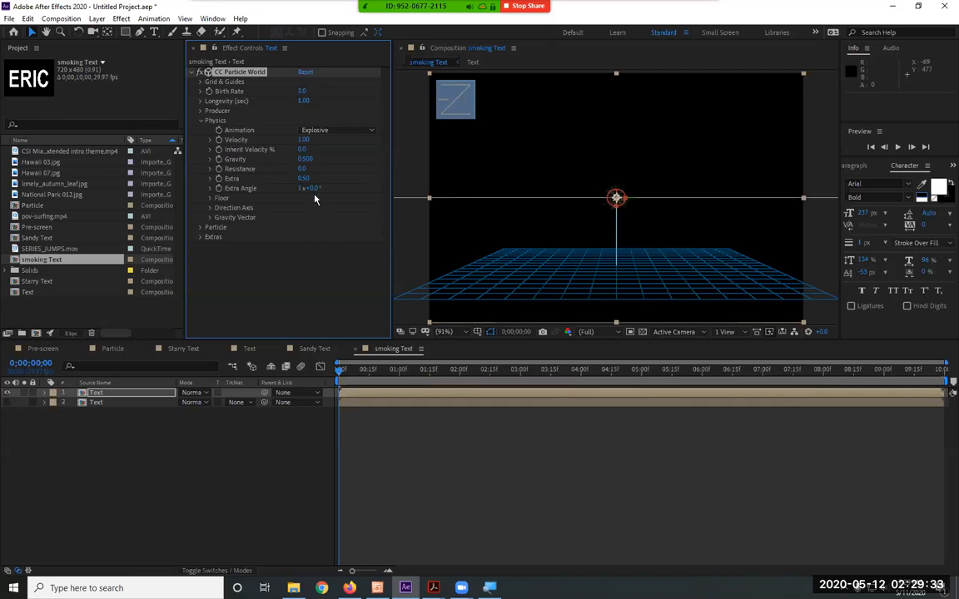
pyautogui.click(304, 91)
pyautogui.write('50')
pyautogui.press('Return')
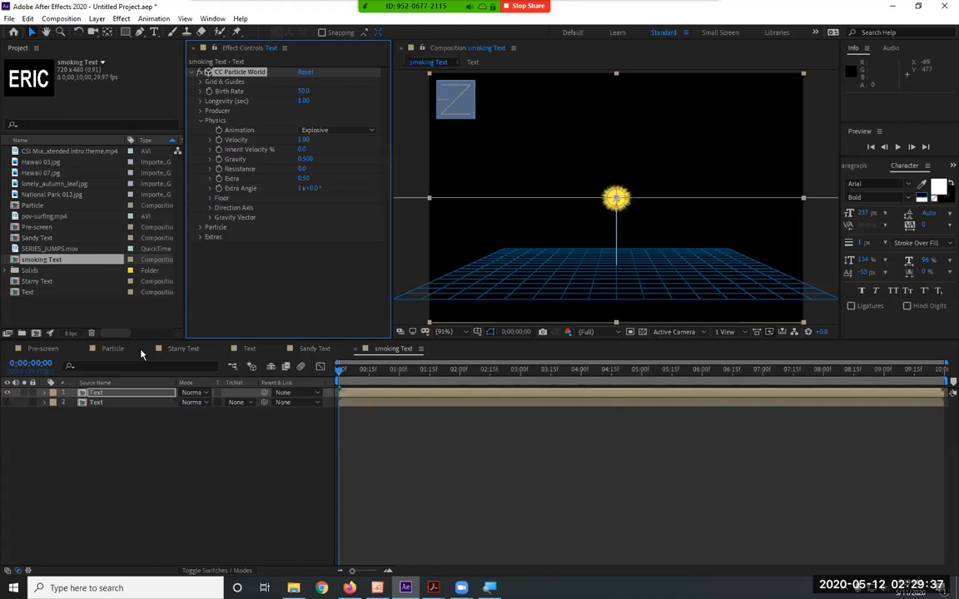
pyautogui.click(307, 101)
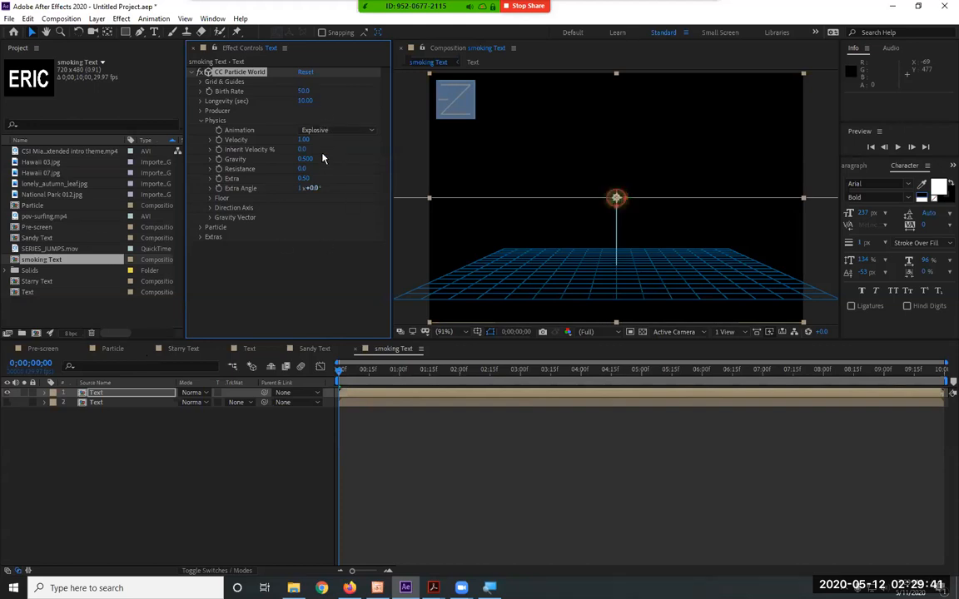
# Keep the Explosive animation type and set the particle velocity to 10
pyautogui.click(331, 132)
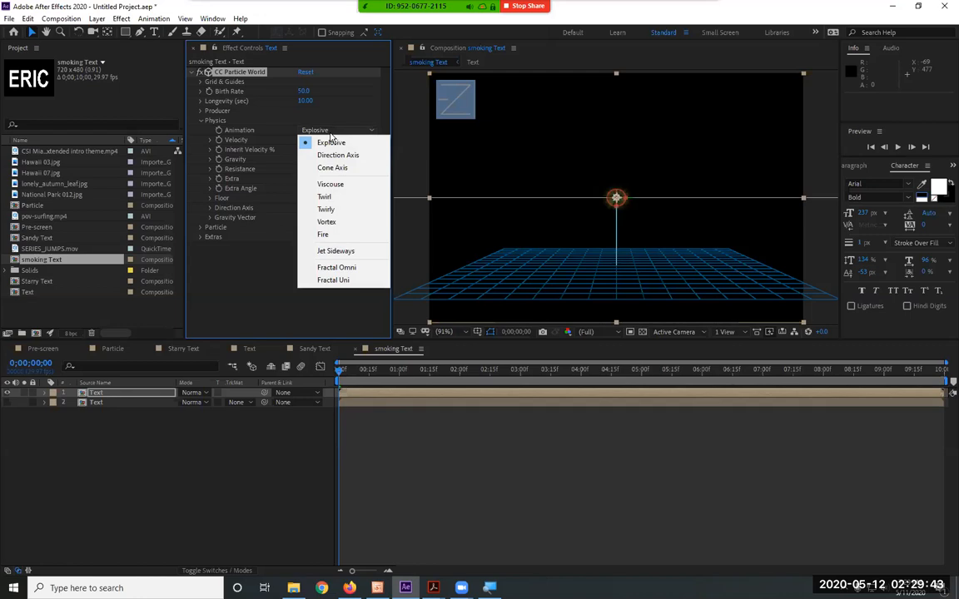
pyautogui.click(278, 324)
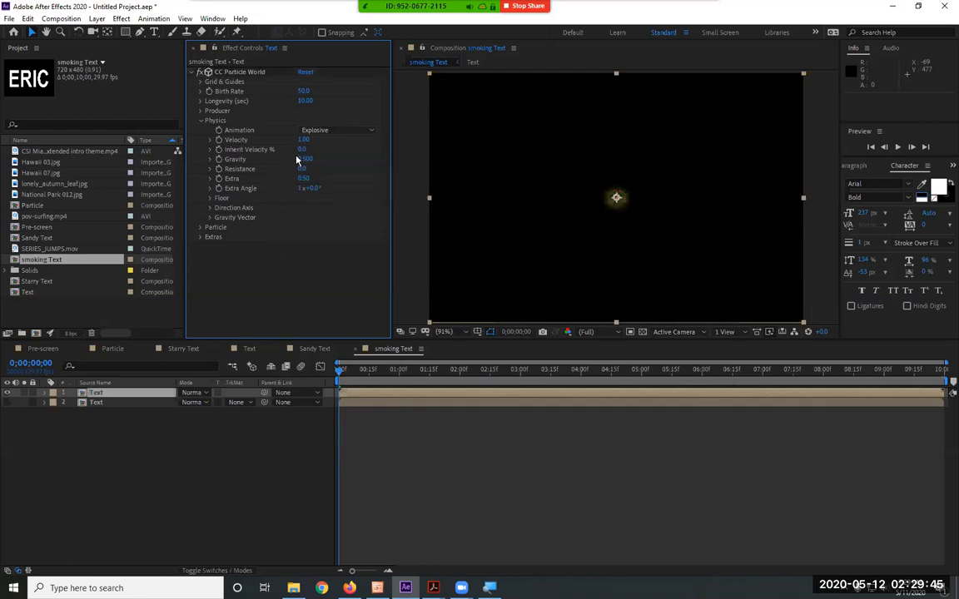
pyautogui.click(302, 139)
pyautogui.write('10')
pyautogui.press('Return')
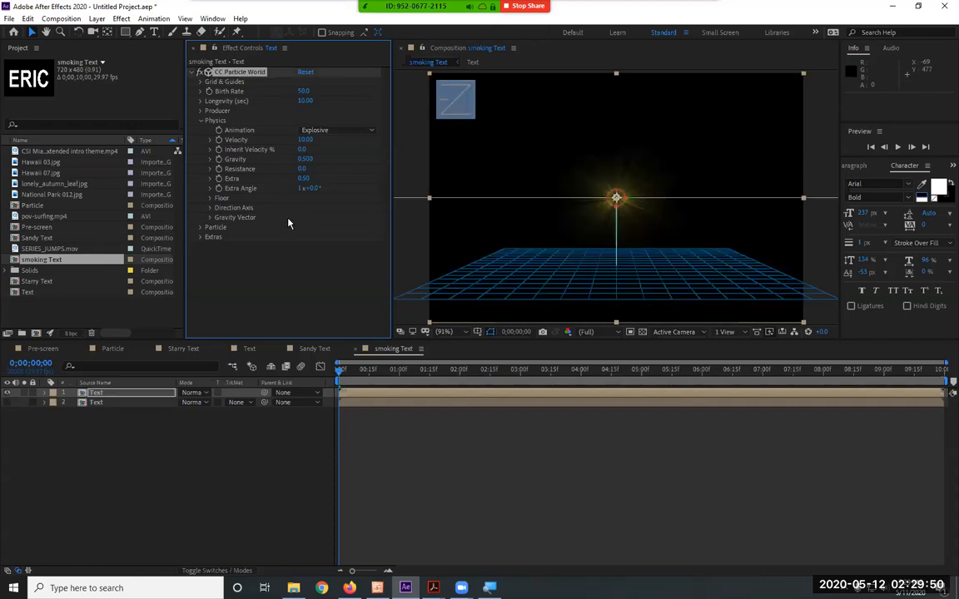
# Set the particle physics gravity to -1 and the resistance to 50
pyautogui.click(306, 159)
pyautogui.press('Return')
pyautogui.click(303, 169)
pyautogui.write('50')
pyautogui.press('Return')
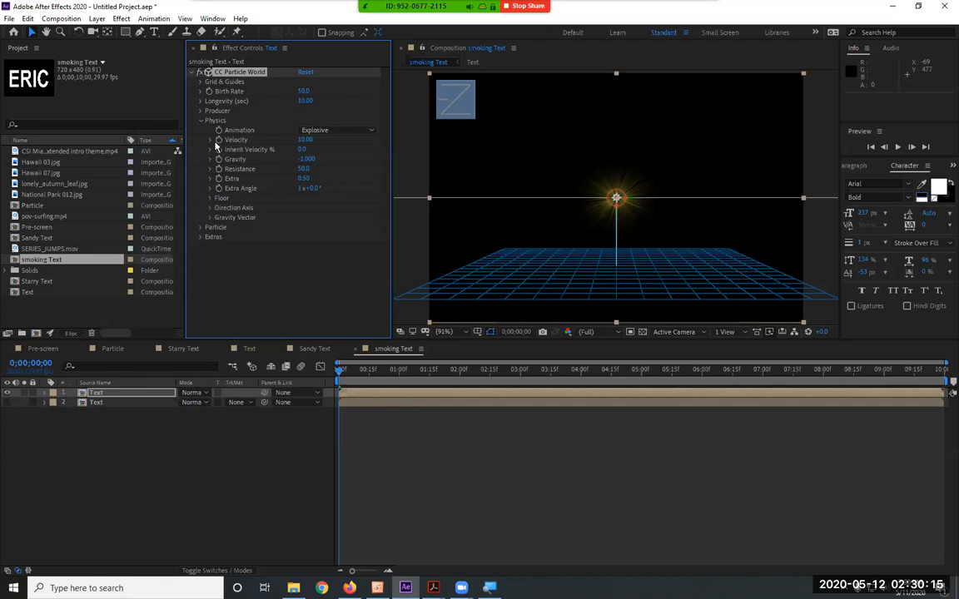
# Stretch the particle producer vertically by setting its Radius Y to 0.5
pyautogui.click(199, 112)
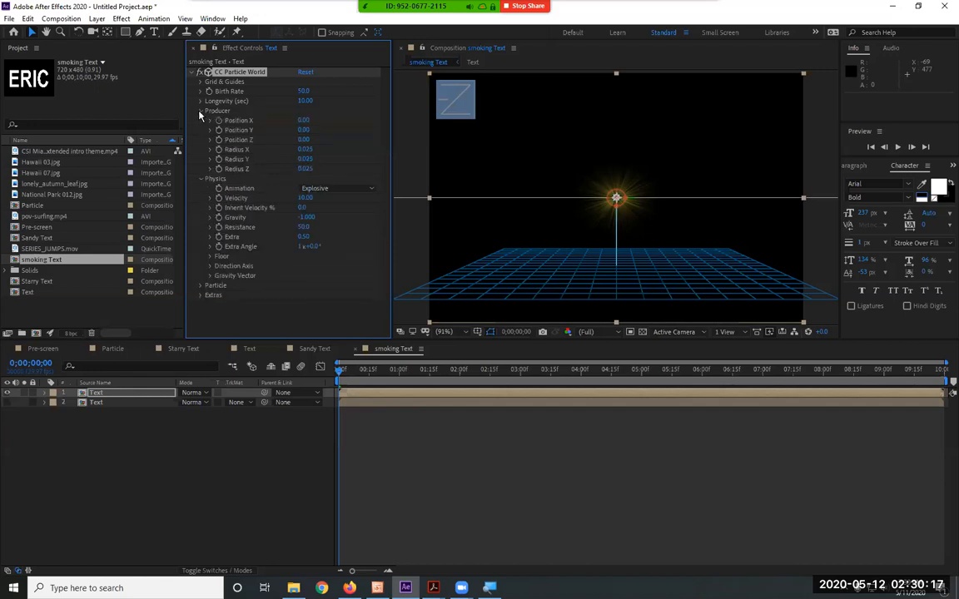
pyautogui.moveTo(305, 158)
pyautogui.mouseDown()
pyautogui.moveTo(327, 156)
pyautogui.moveTo(317, 156)
pyautogui.mouseUp()
pyautogui.click(313, 158)
pyautogui.write('0.5')
pyautogui.press('Return')
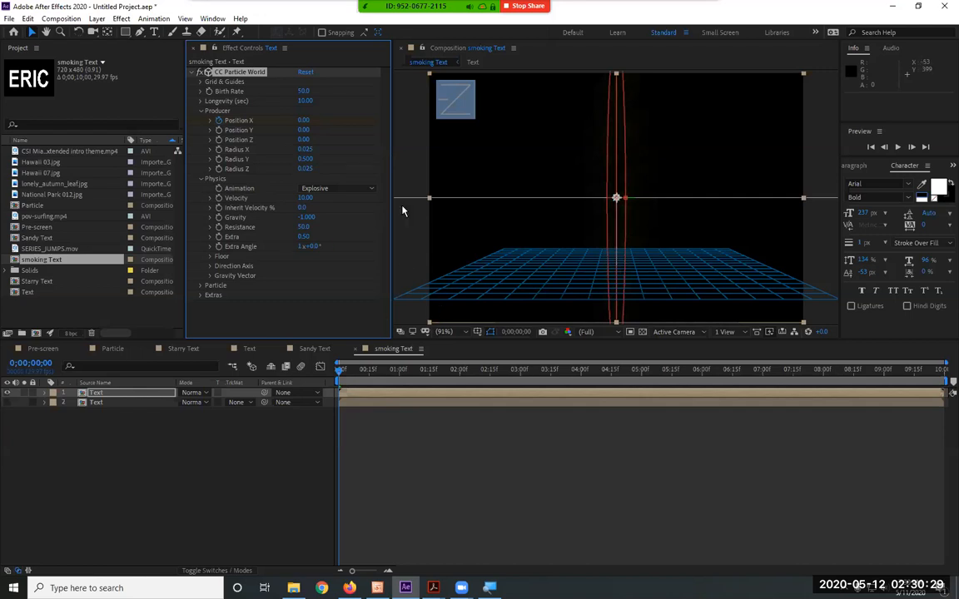
# Set the producer's Position X at the first frame to -0.5 so emission starts at the frame's edge
pyautogui.click(301, 121)
pyautogui.write('-5')
pyautogui.press('Return')
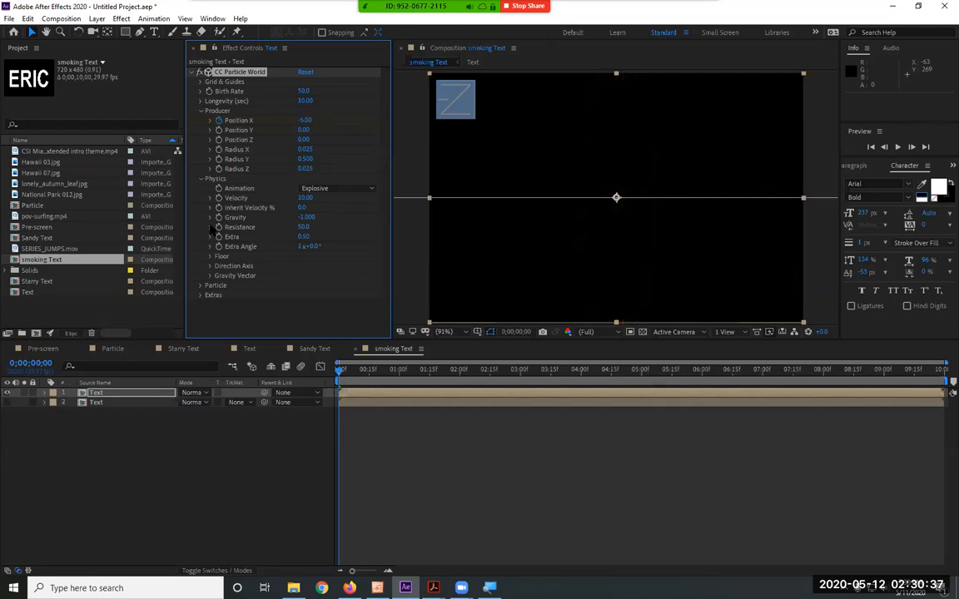
pyautogui.click(306, 121)
pyautogui.write('-0.5')
pyautogui.press('Return')
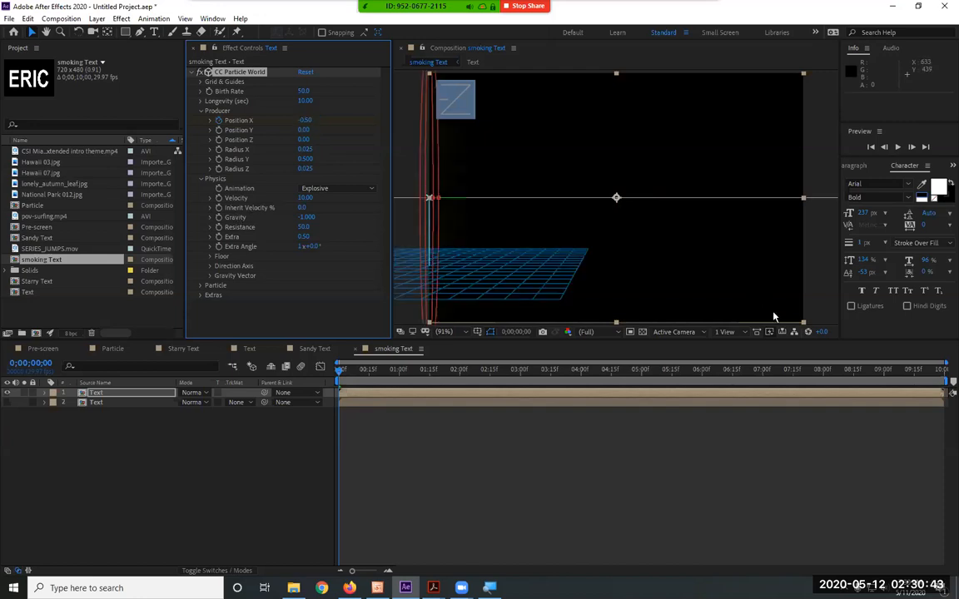
# Keyframe the producer's Position X to 0.5 at the last frame, and reveal the layer's keyframes to preview the movement
pyautogui.moveTo(921, 372); pyautogui.dragTo(944, 372)
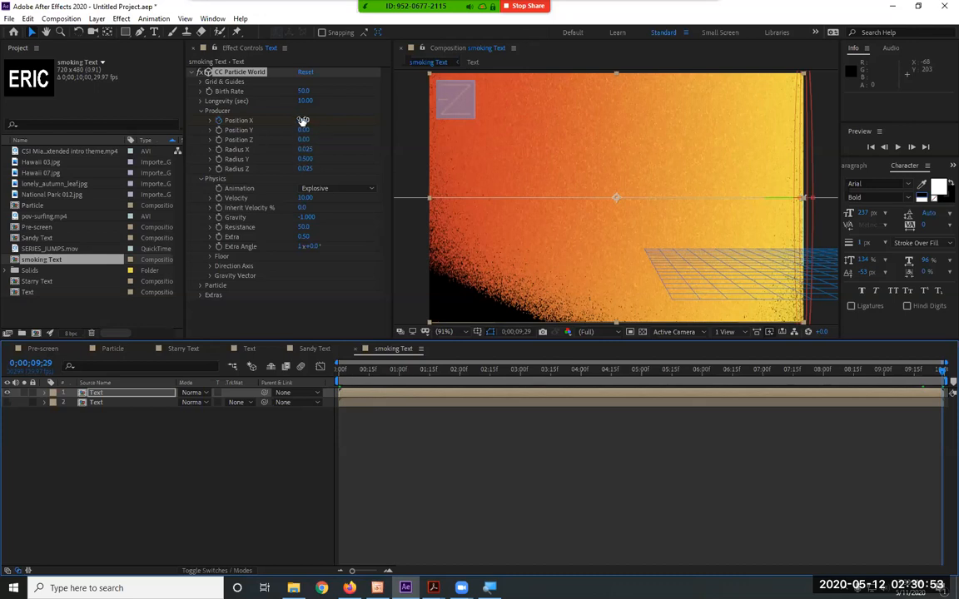
pyautogui.click(104, 397)
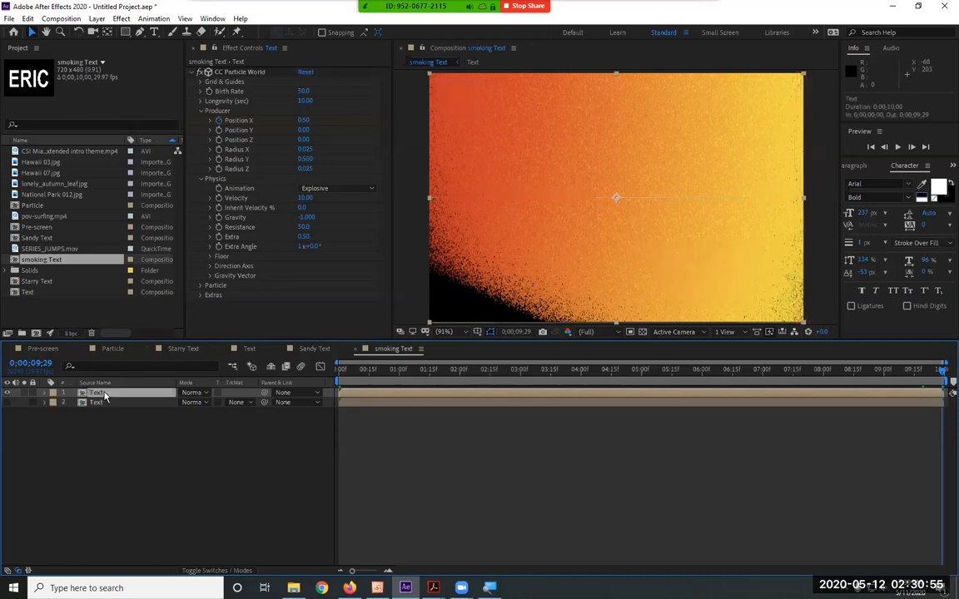
pyautogui.press('u')
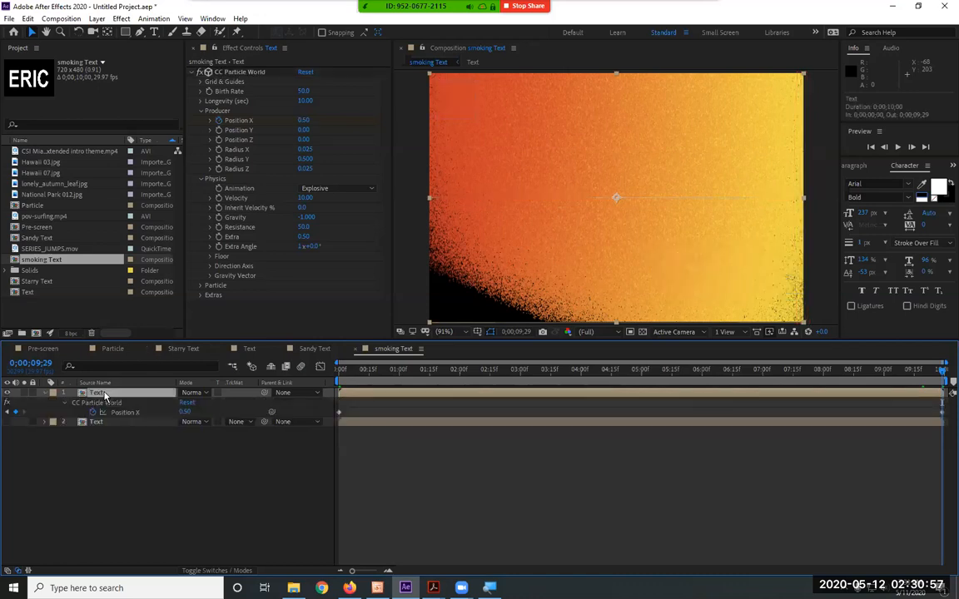
pyautogui.press('space')
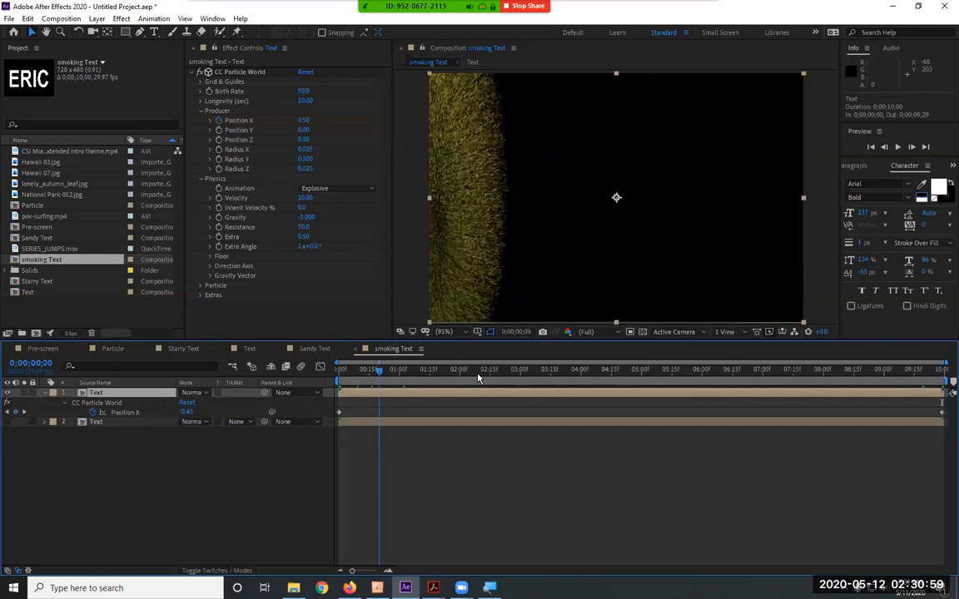
pyautogui.moveTo(323, 387); pyautogui.dragTo(310, 381)
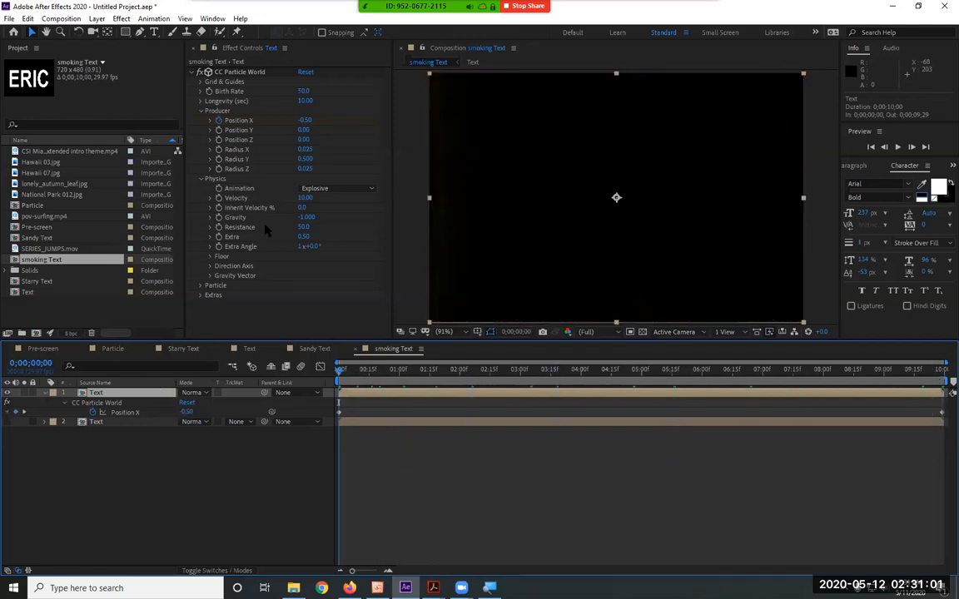
# Set the particle Color Map to Origin Constant and the Particle Type to Darken&Faded Sphere
pyautogui.click(201, 286)
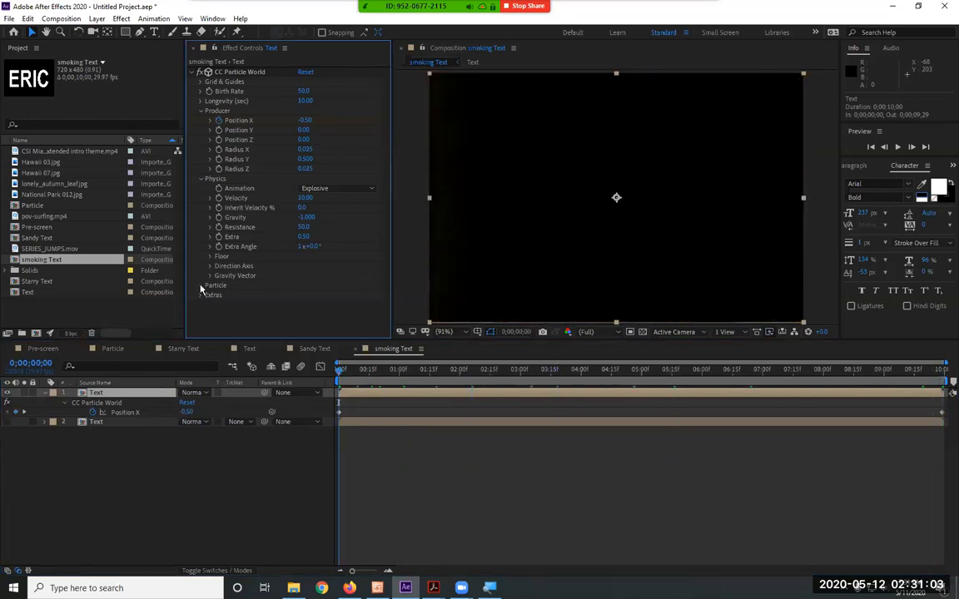
pyautogui.scroll(-3, 207, 296)
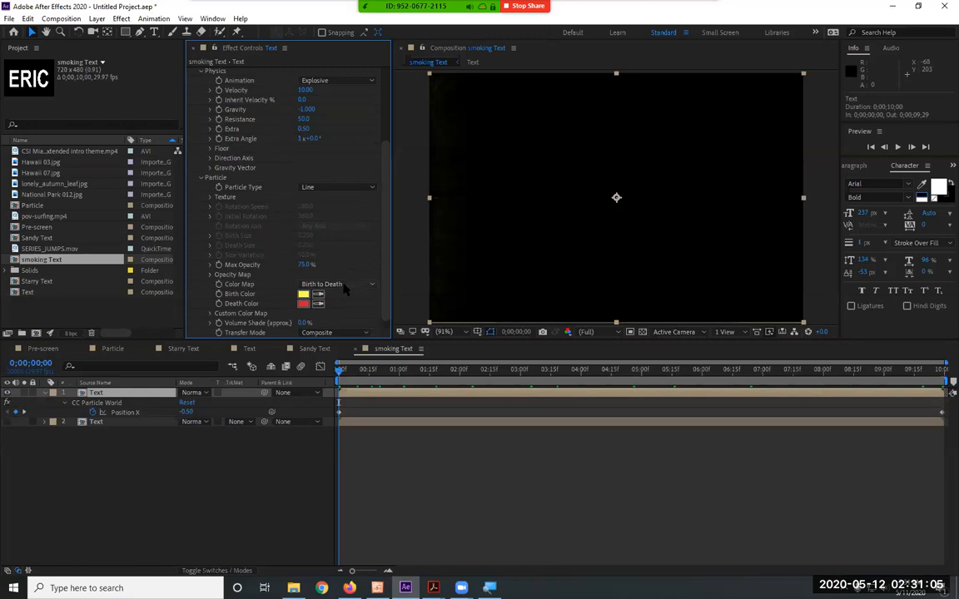
pyautogui.click(341, 283)
pyautogui.click(341, 346)
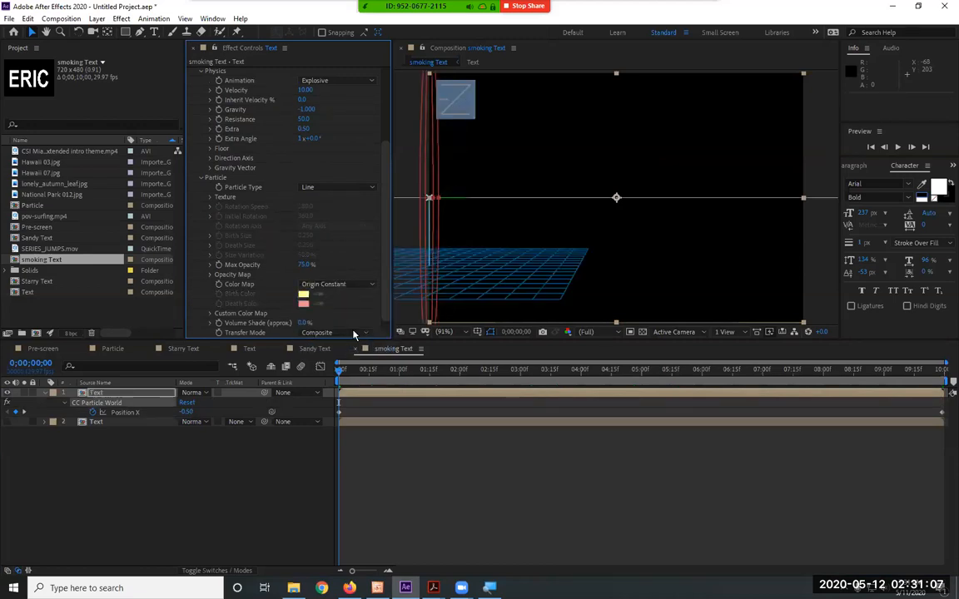
pyautogui.click(330, 187)
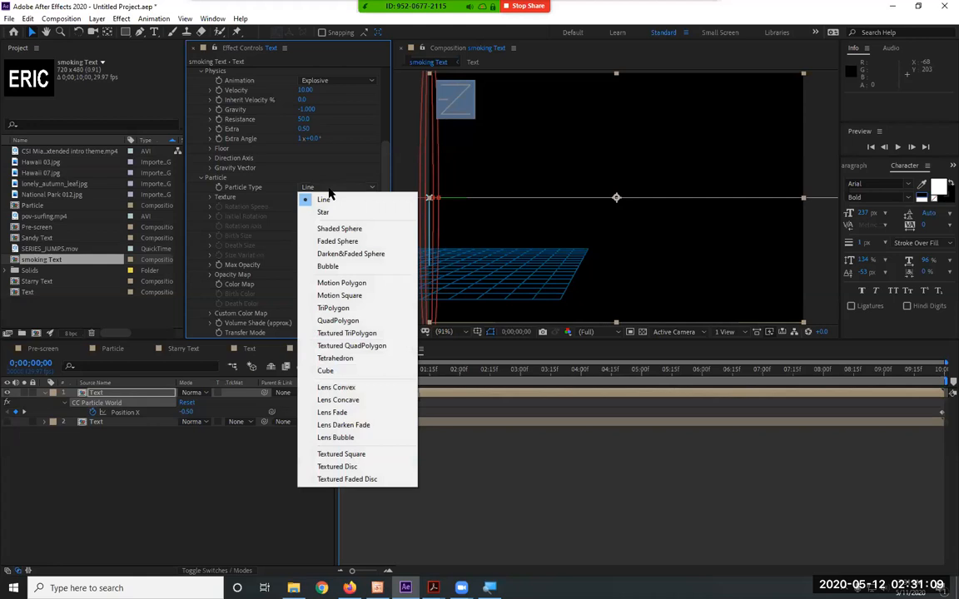
pyautogui.click(347, 254)
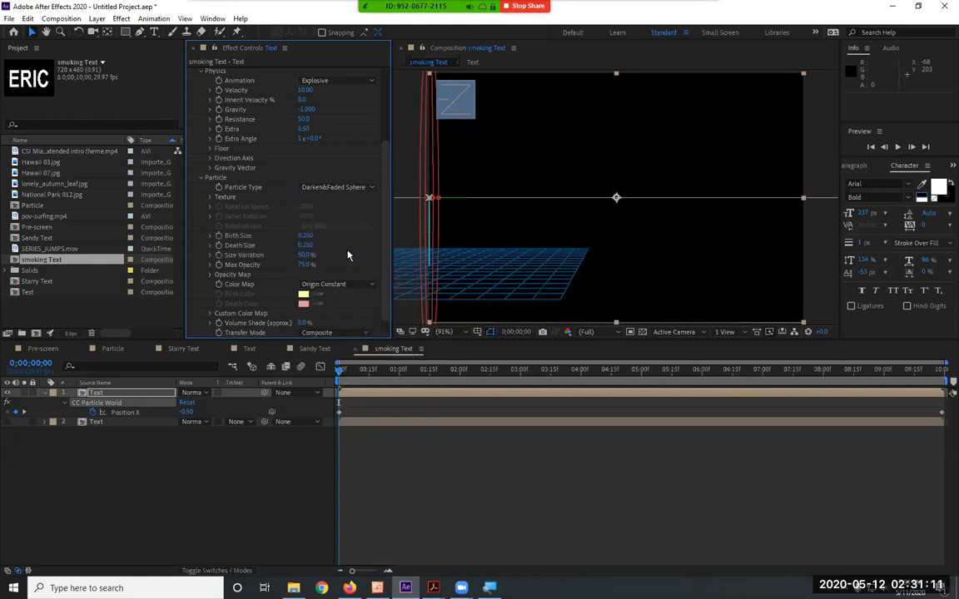
# Preview the faded-sphere particles from the first frame to about seven seconds
pyautogui.click(280, 485)
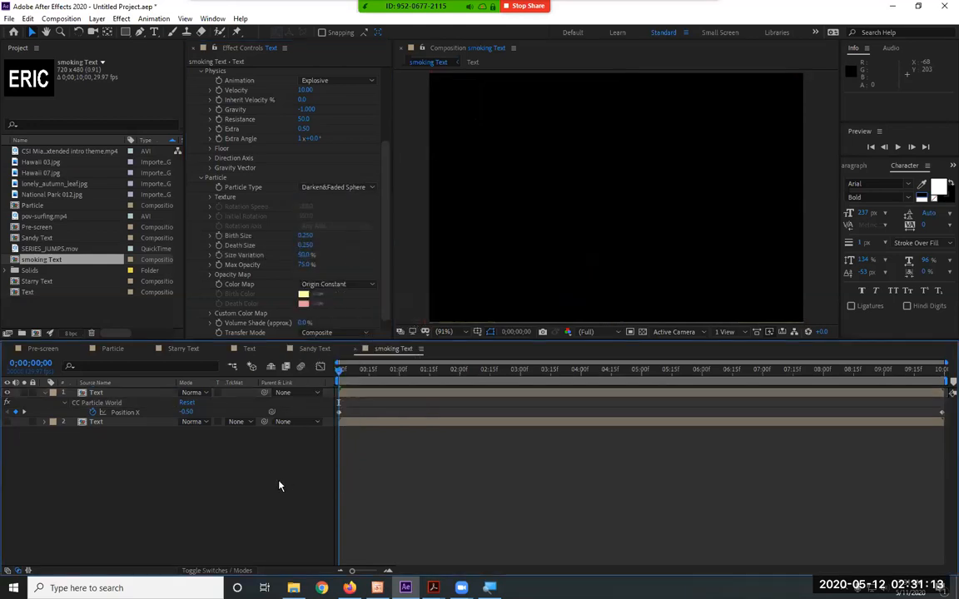
pyautogui.press('space')
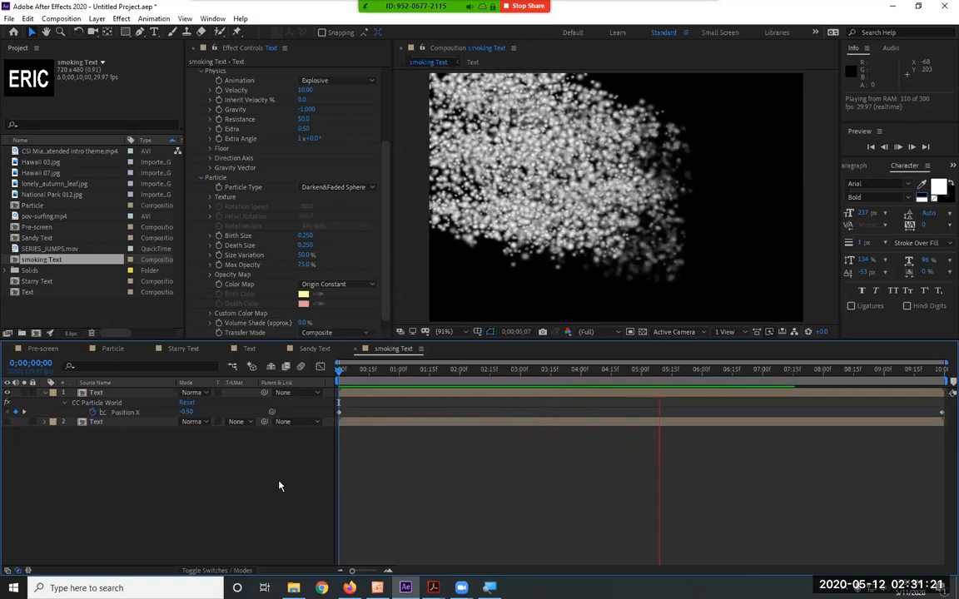
pyautogui.press('space')
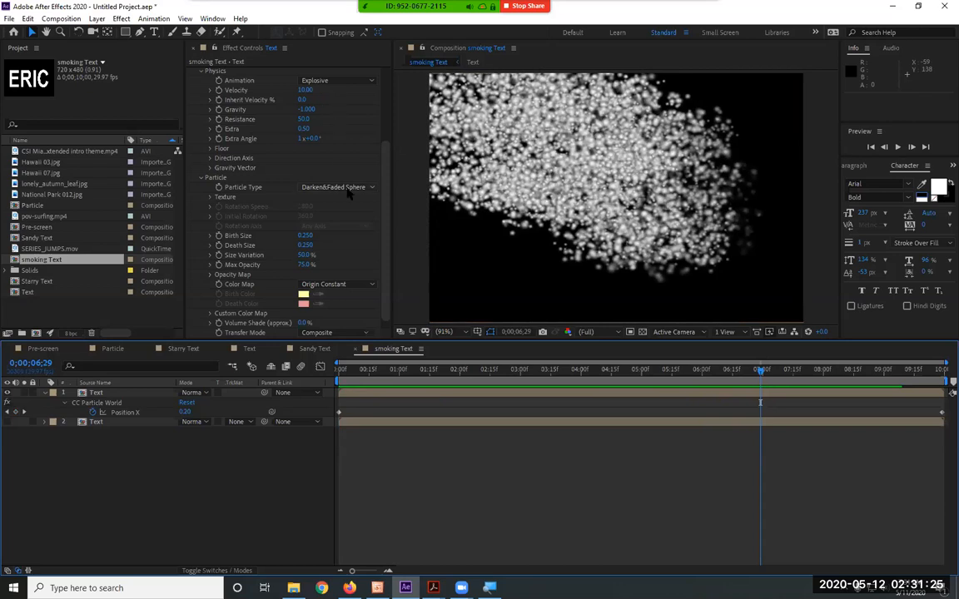
# Raise the particle Birth Rate to 53.9 and set the physics Velocity to 1
pyautogui.scroll(5, 348, 190)
pyautogui.moveTo(303, 90); pyautogui.dragTo(377, 87)
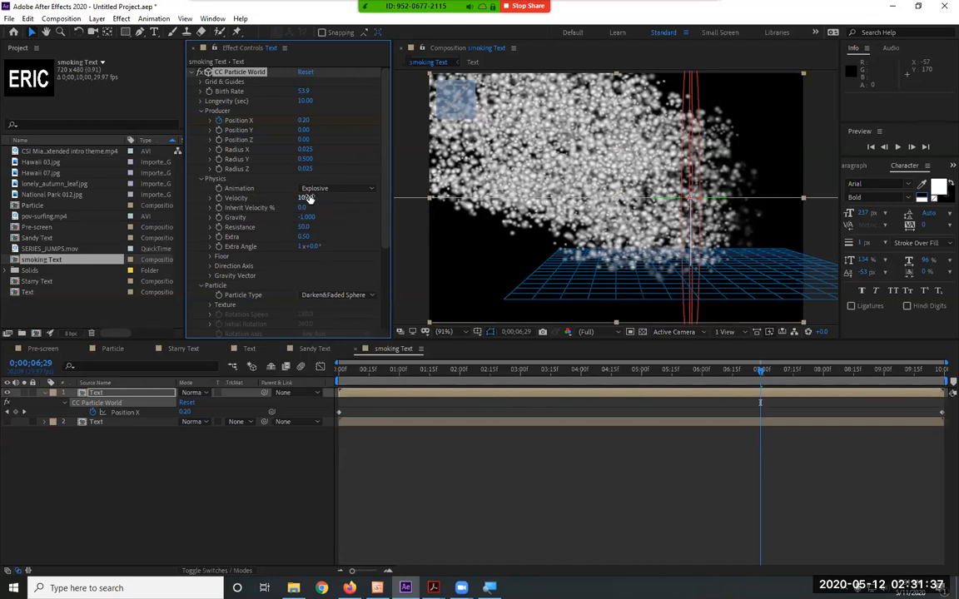
pyautogui.moveTo(276, 198); pyautogui.dragTo(234, 200)
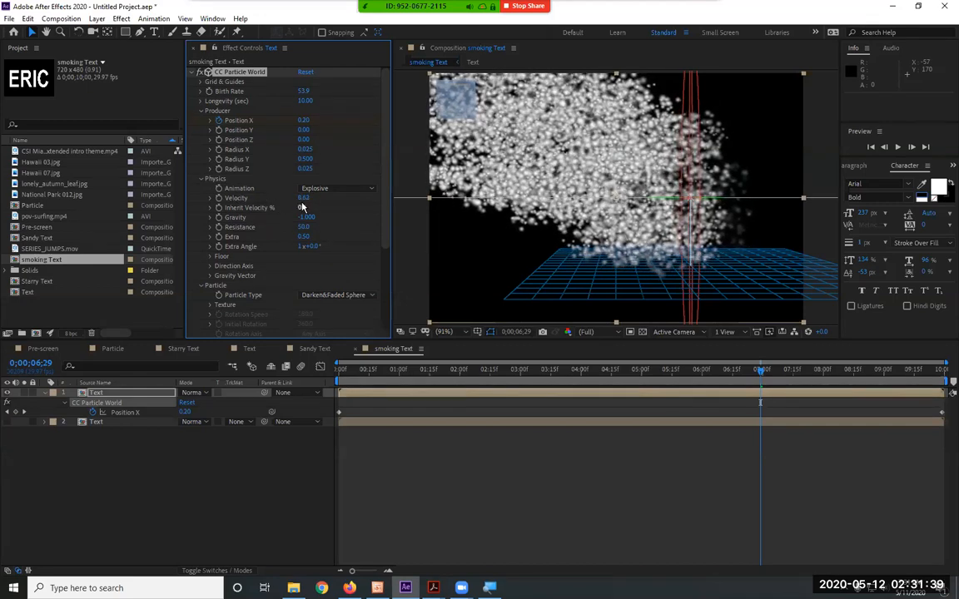
pyautogui.write('1')
pyautogui.press('Return')
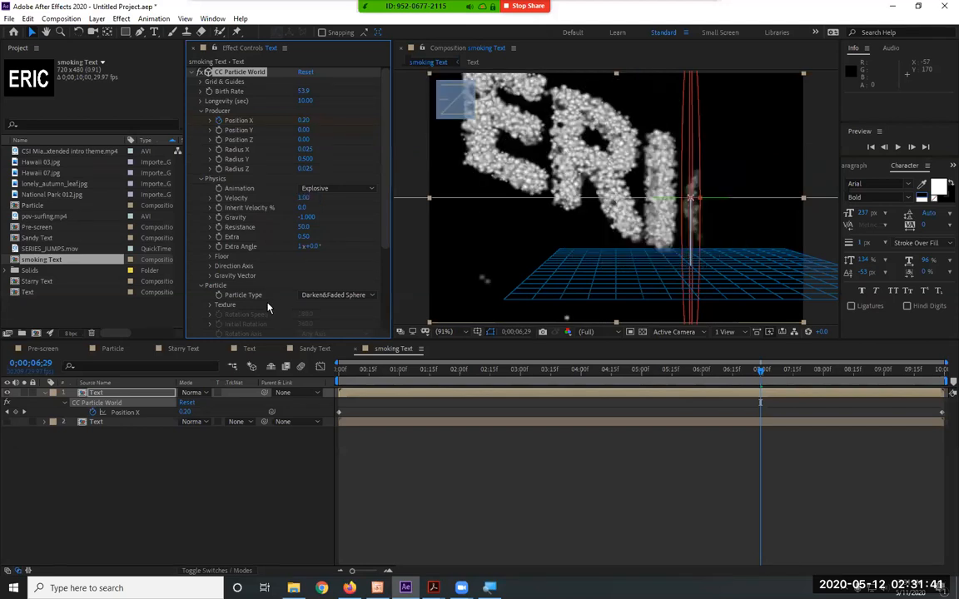
# Make the lower Text layer visible and play the composition from the first frame
pyautogui.moveTo(404, 372); pyautogui.dragTo(205, 372)
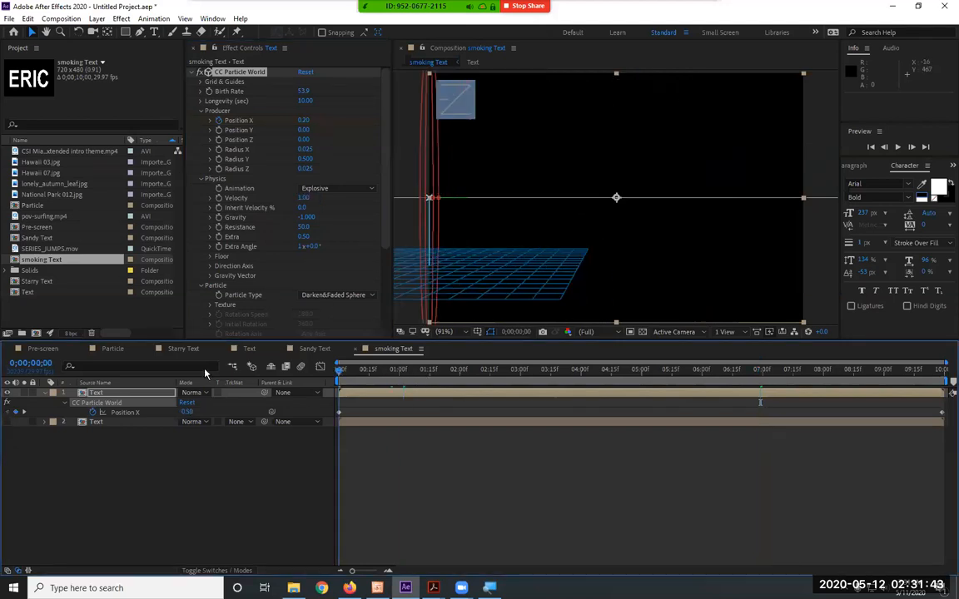
pyautogui.press('space')
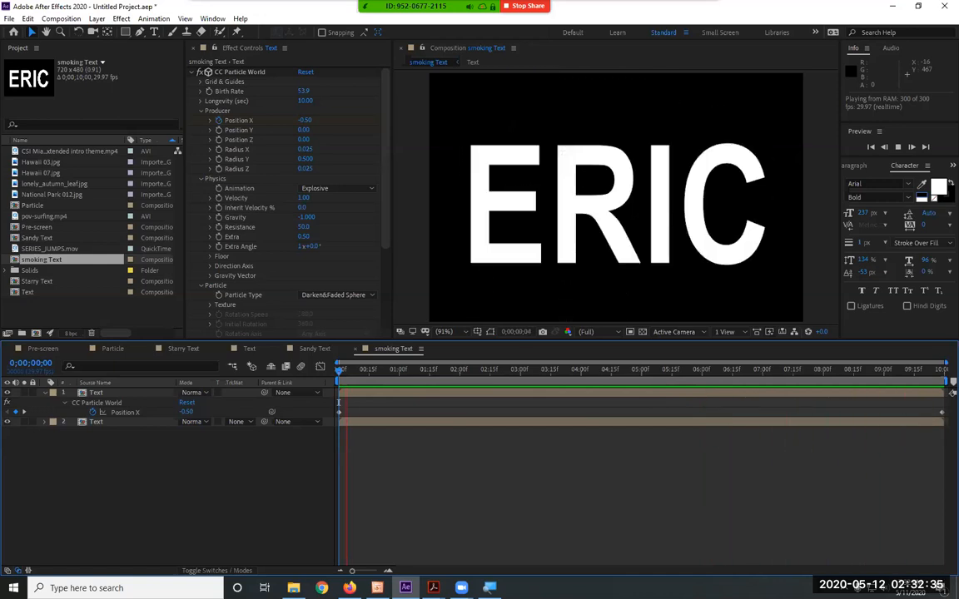
pyautogui.press('space')
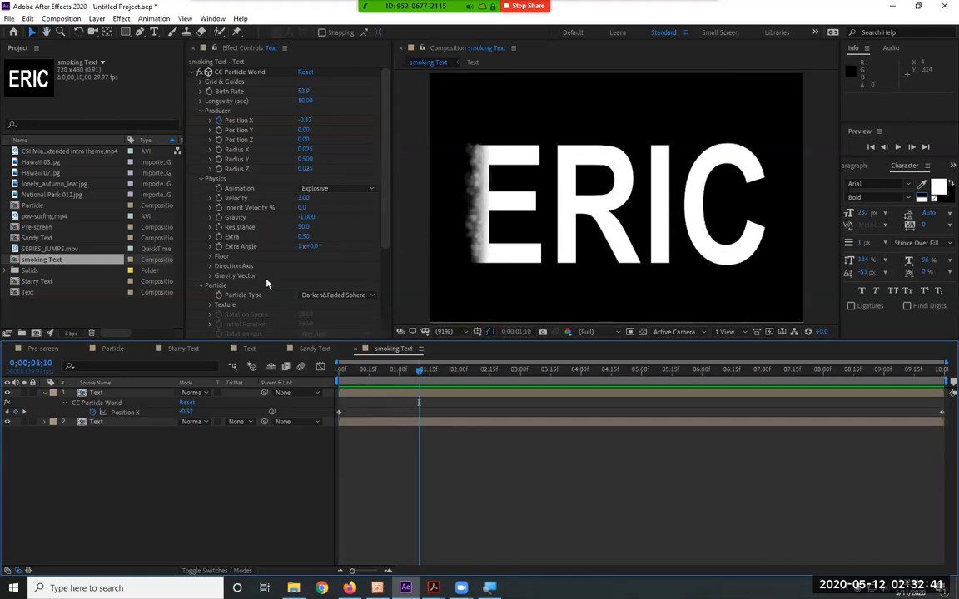
# Set the particle physics Gravity to -0.5 and preview the rising letters
pyautogui.click(305, 215)
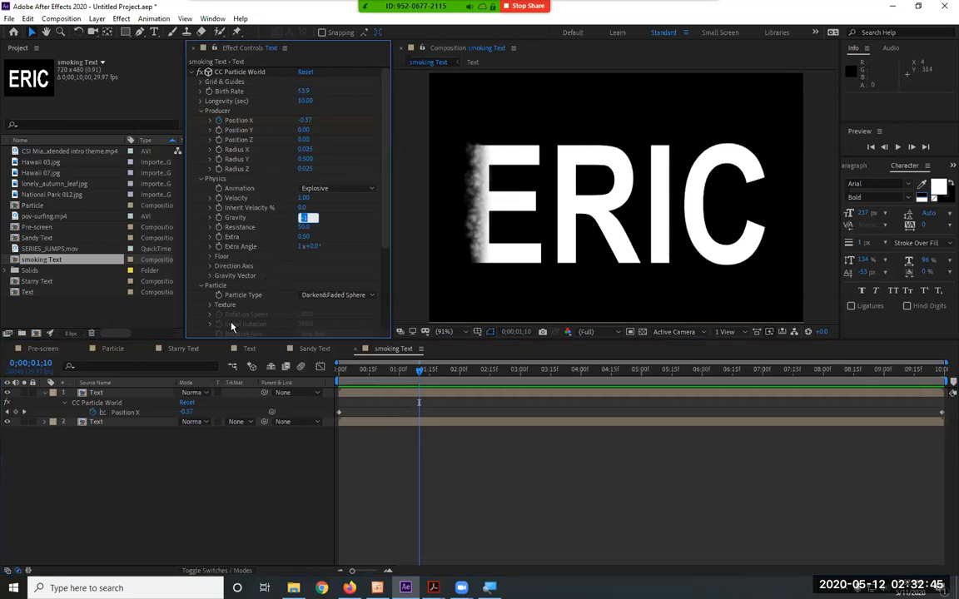
pyautogui.write('-0.5')
pyautogui.press('Return')
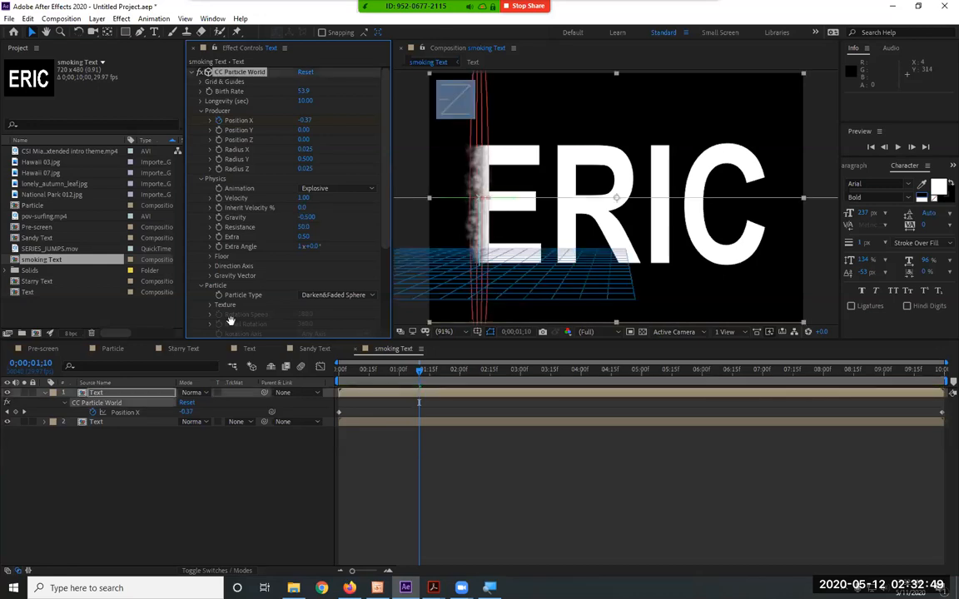
pyautogui.press('space')
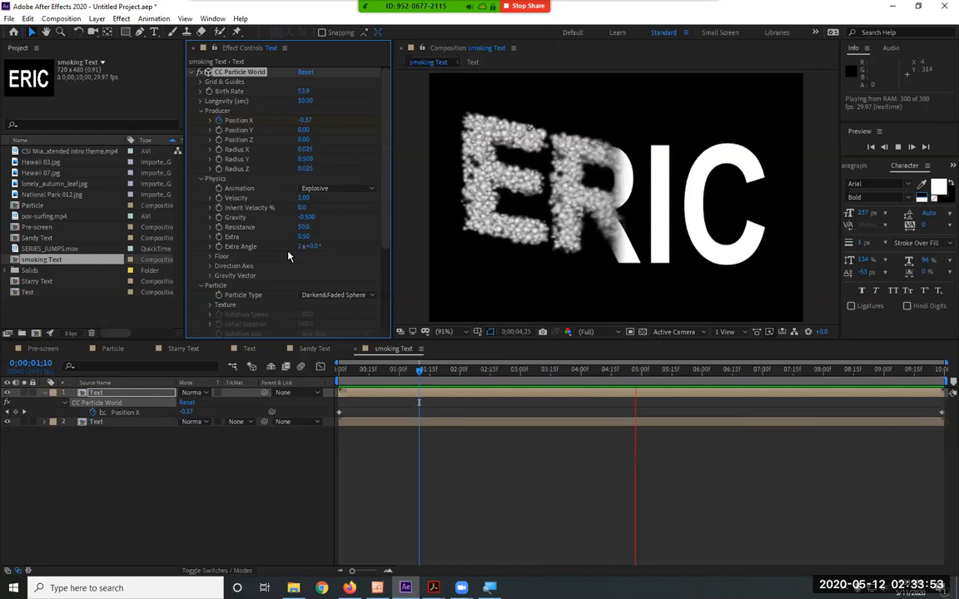
pyautogui.press('space')
# Try the Direction Axis and Twirl animation types for the particle physics
pyautogui.click(331, 189)
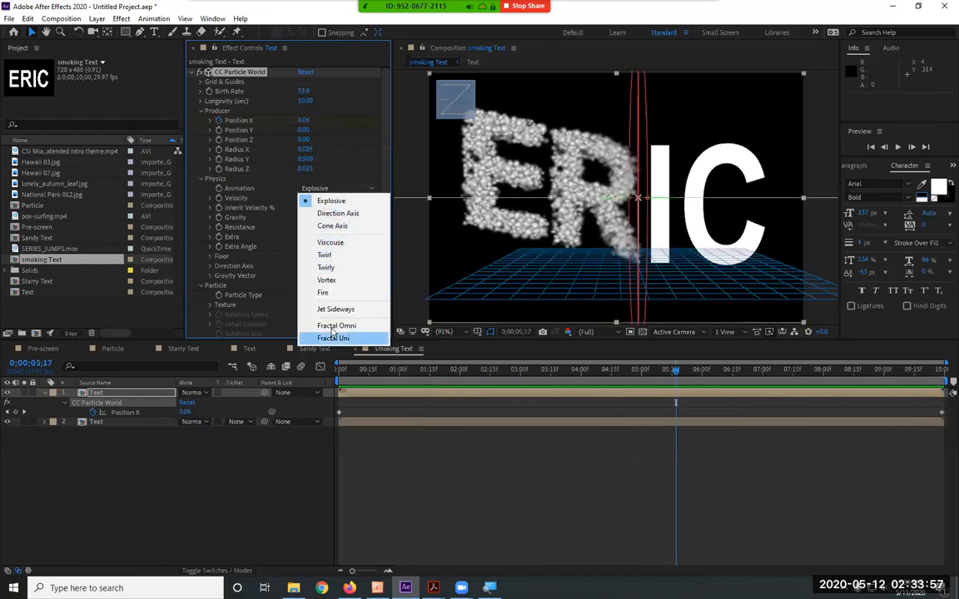
pyautogui.click(339, 215)
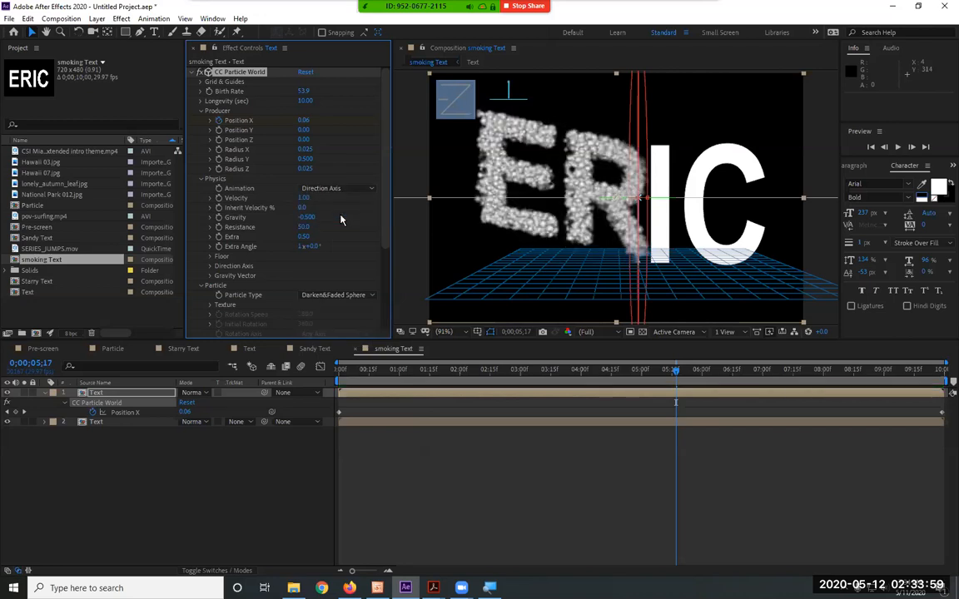
pyautogui.click(330, 192)
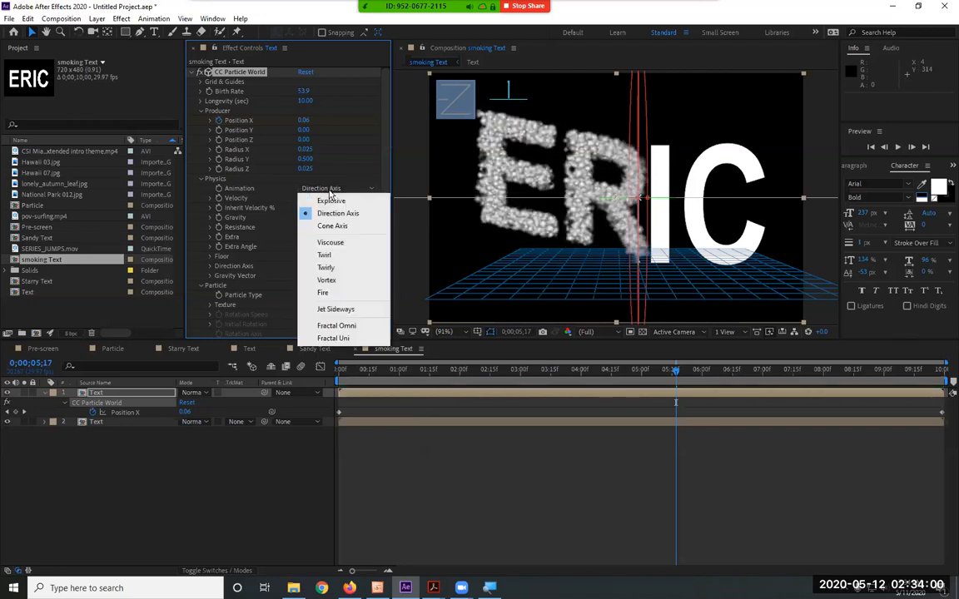
pyautogui.click(333, 255)
# Set the particle physics Animation to Fire and preview the composition
pyautogui.click(329, 191)
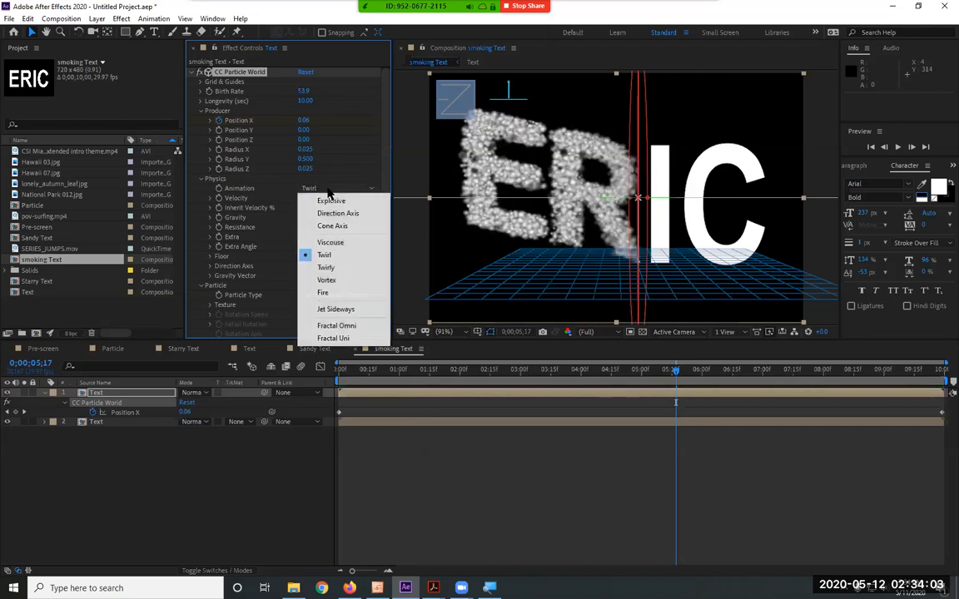
pyautogui.click(336, 293)
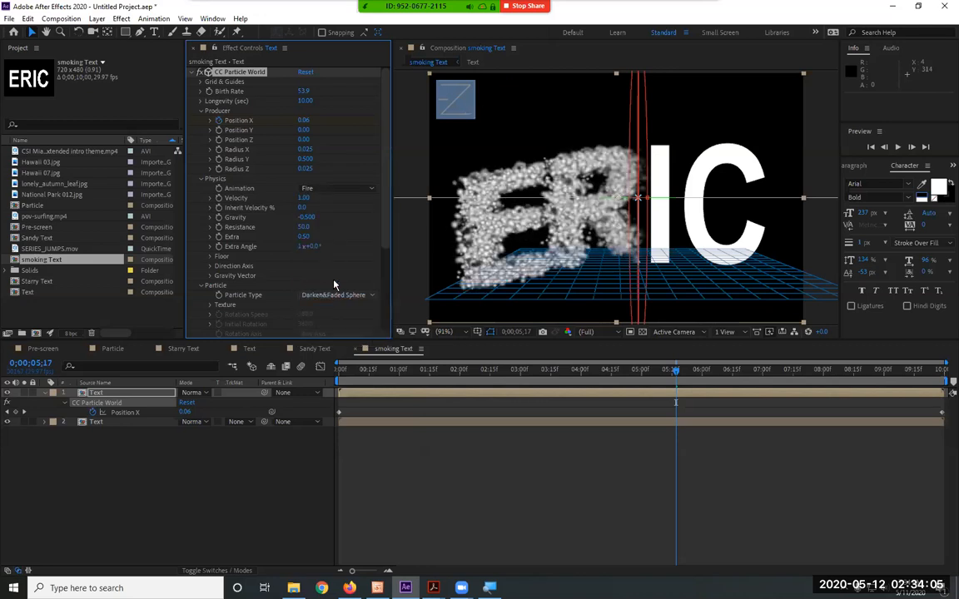
pyautogui.press('space')
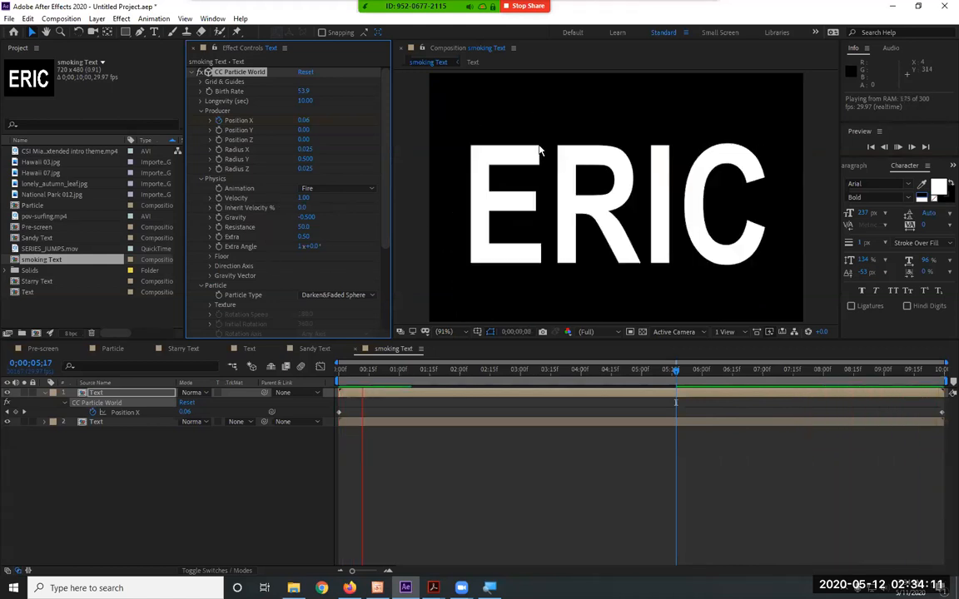
pyautogui.click(329, 189)
pyautogui.click(329, 201)
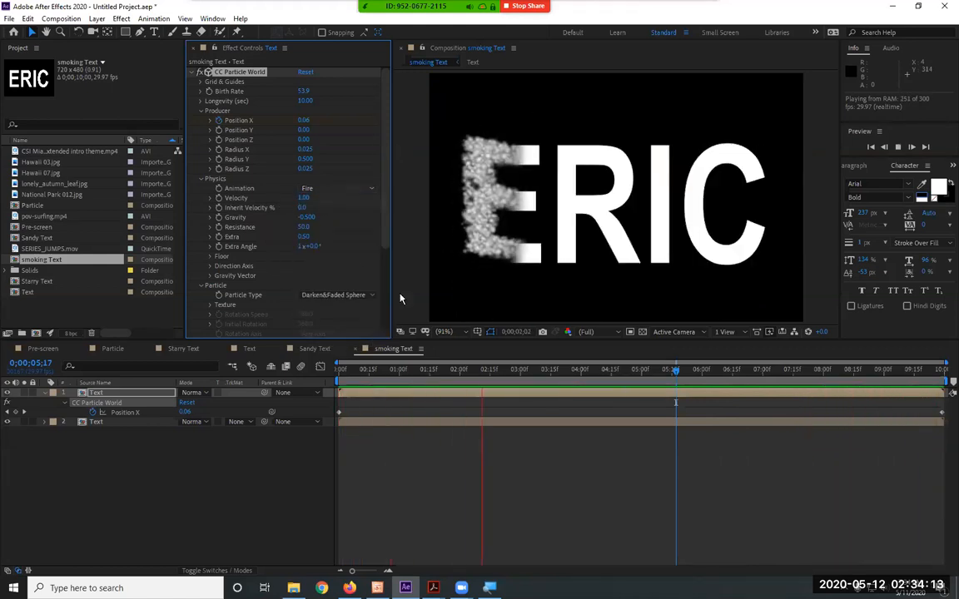
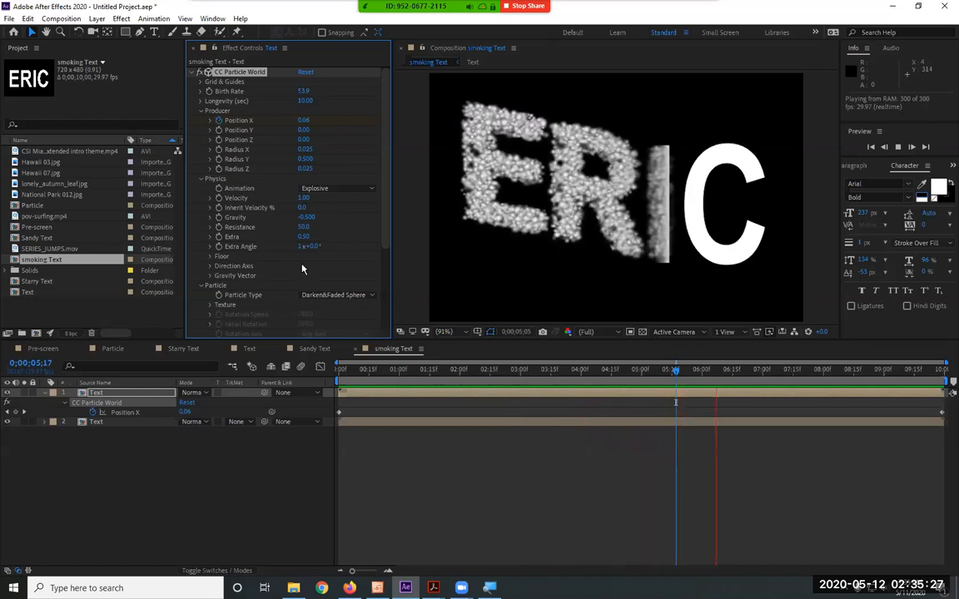
# Look through the CC Particle World physics and particle settings during playback, and stop the preview
pyautogui.scroll(-1, 301, 276)
pyautogui.scroll(-4, 303, 277)
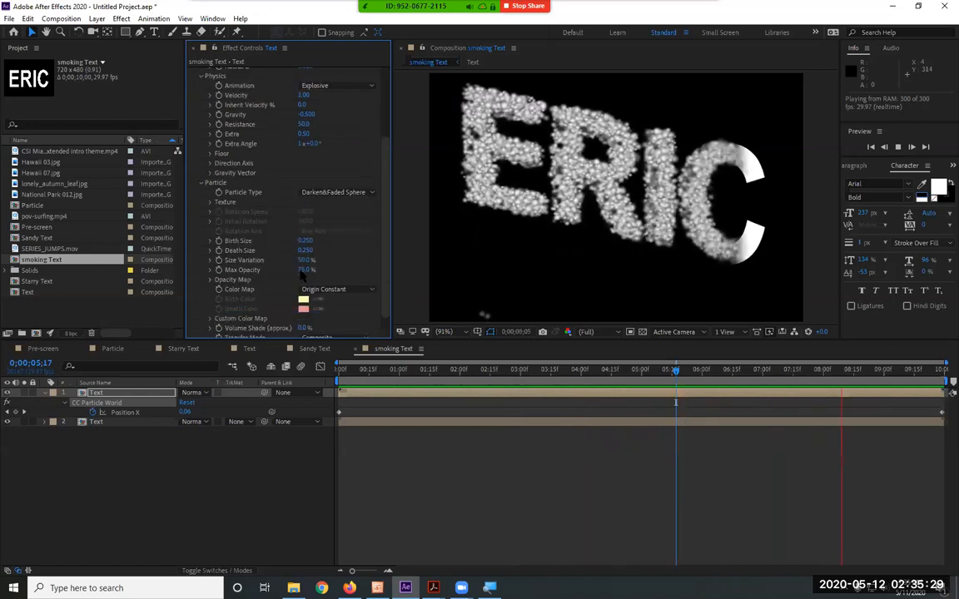
pyautogui.scroll(5, 302, 275)
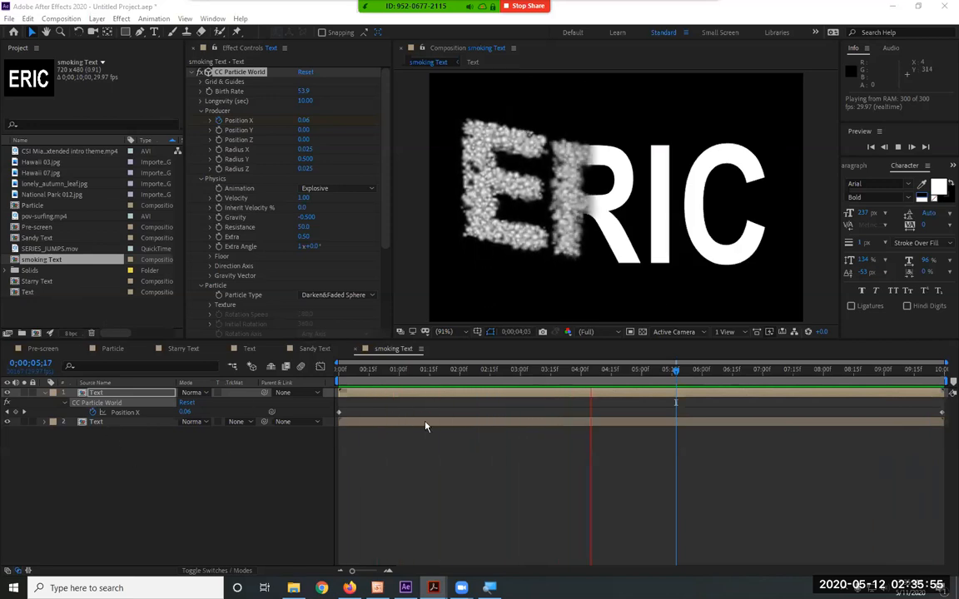
pyautogui.press('space')
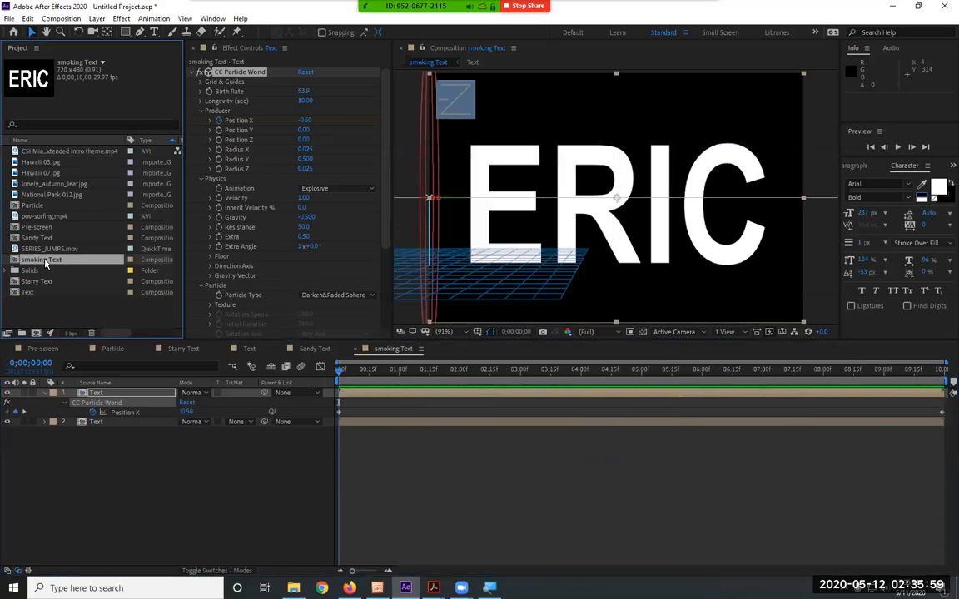
# Duplicate the smoking Text composition and rename the copy Fire text
pyautogui.hotkey('ctrl', 'd')
pyautogui.rightClick(60, 271)
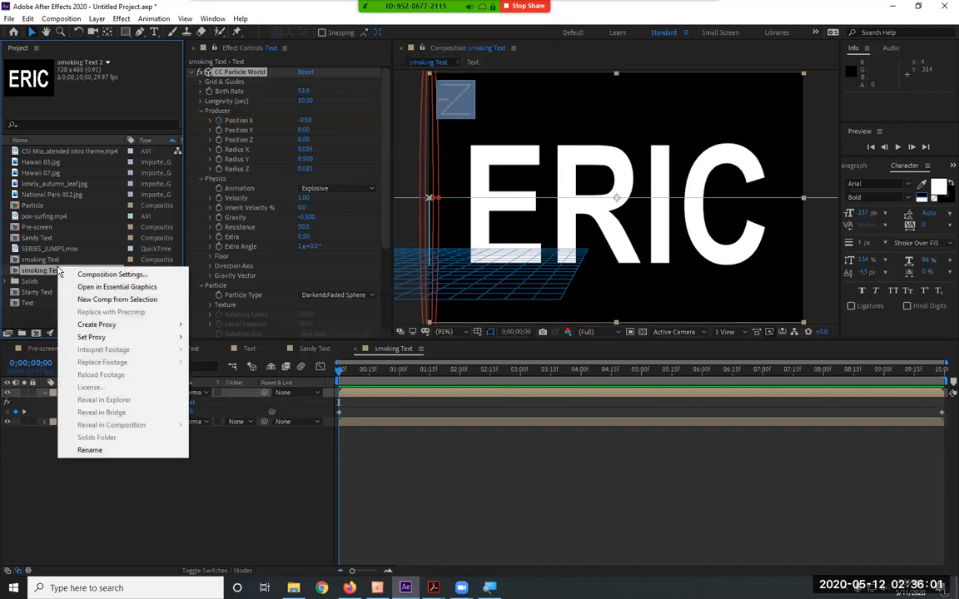
pyautogui.click(90, 451)
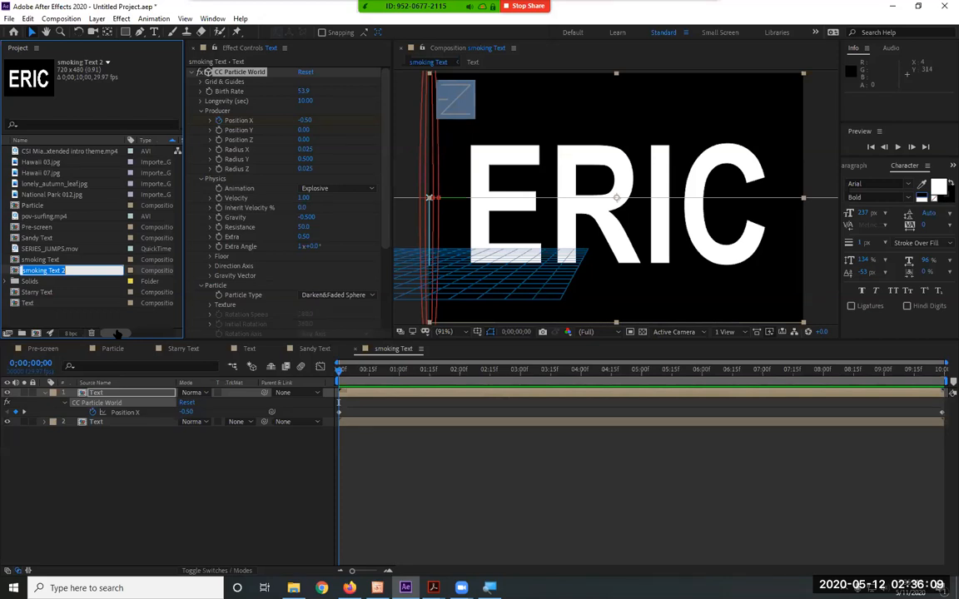
pyautogui.write('Fire text')
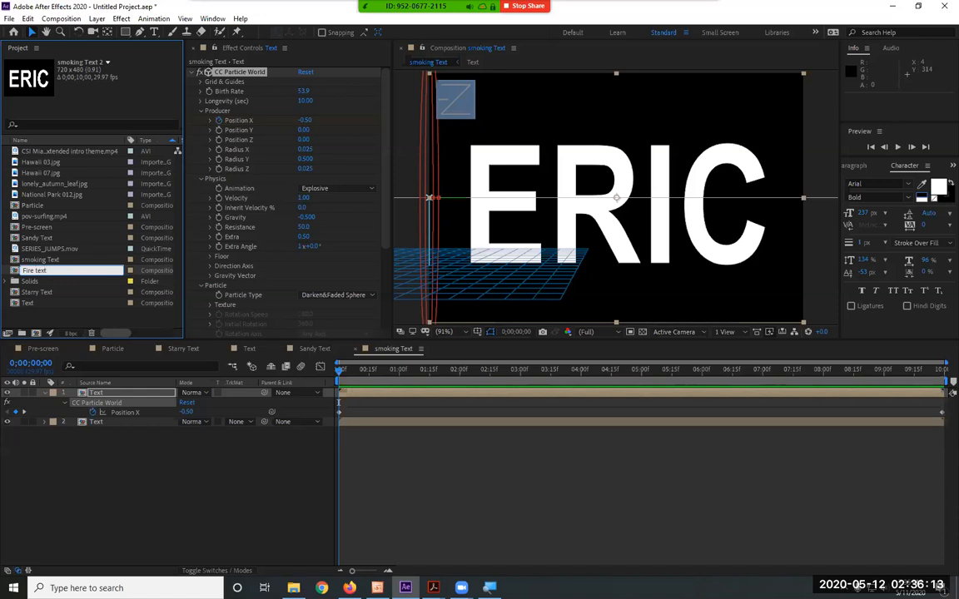
pyautogui.press('Return')
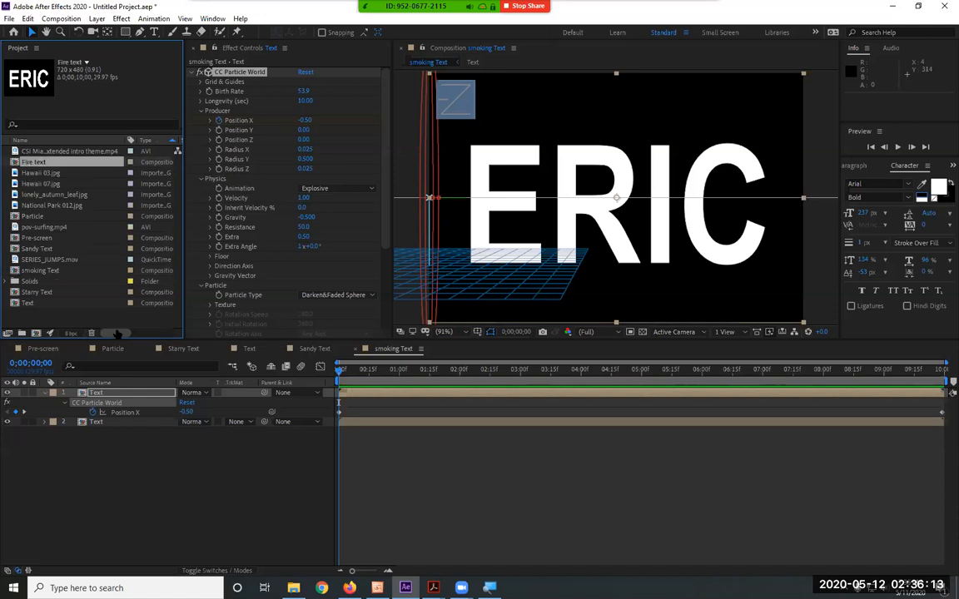
# Open the Fire text composition and try the upper Text layer's particle physics Resistance at 0 before setting it to 1
pyautogui.doubleClick(31, 163)
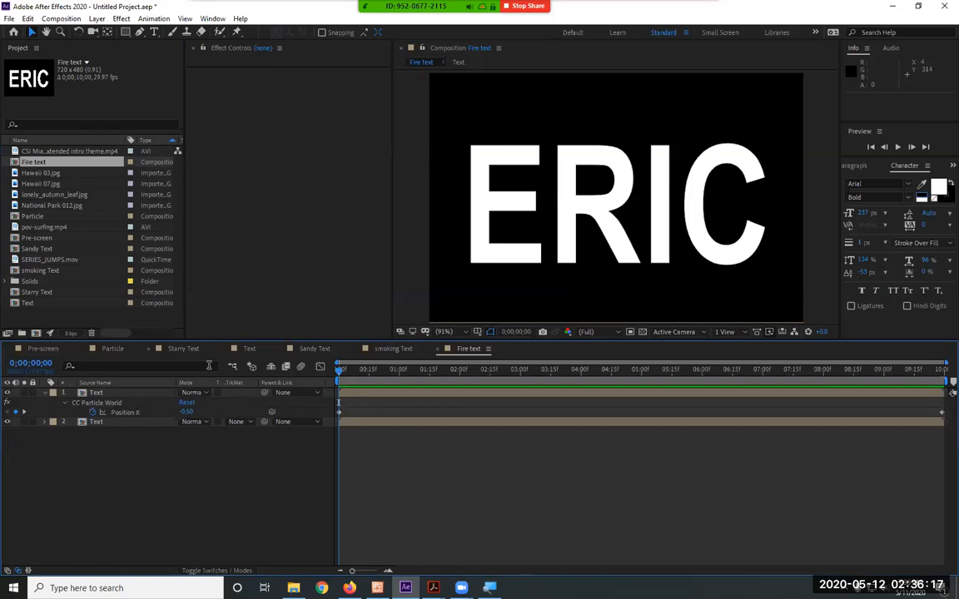
pyautogui.moveTo(398, 382); pyautogui.dragTo(523, 381)
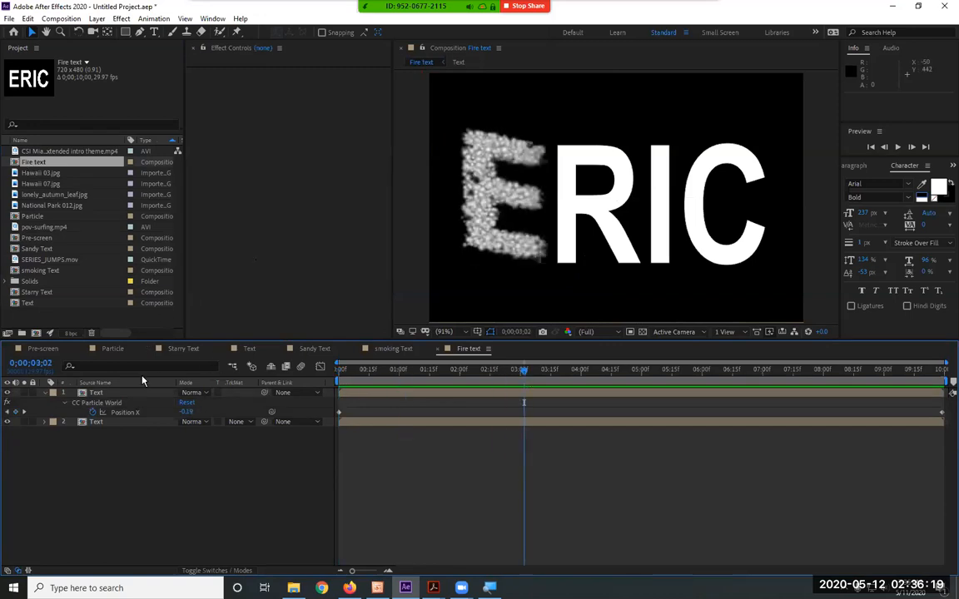
pyautogui.click(109, 394)
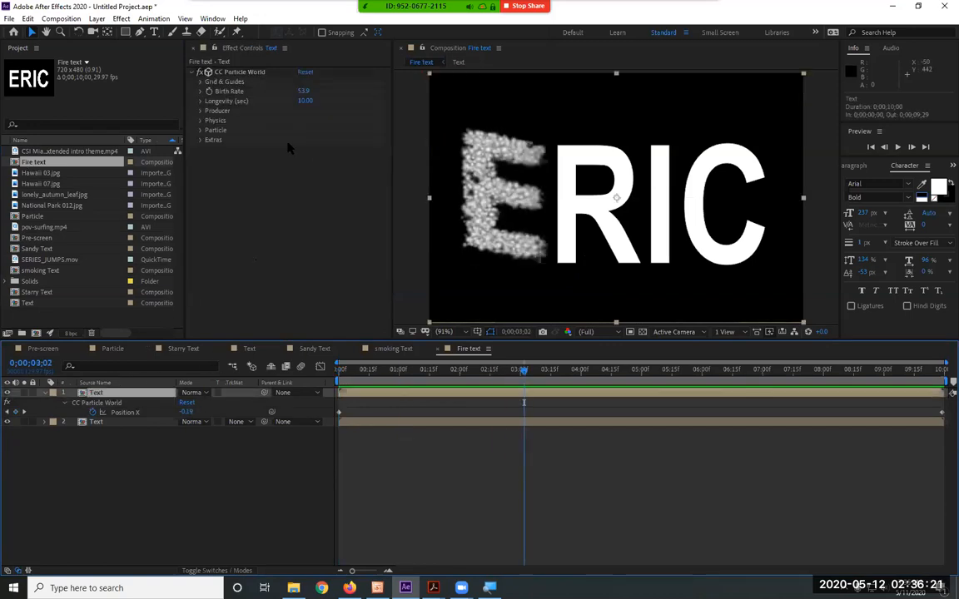
pyautogui.click(199, 122)
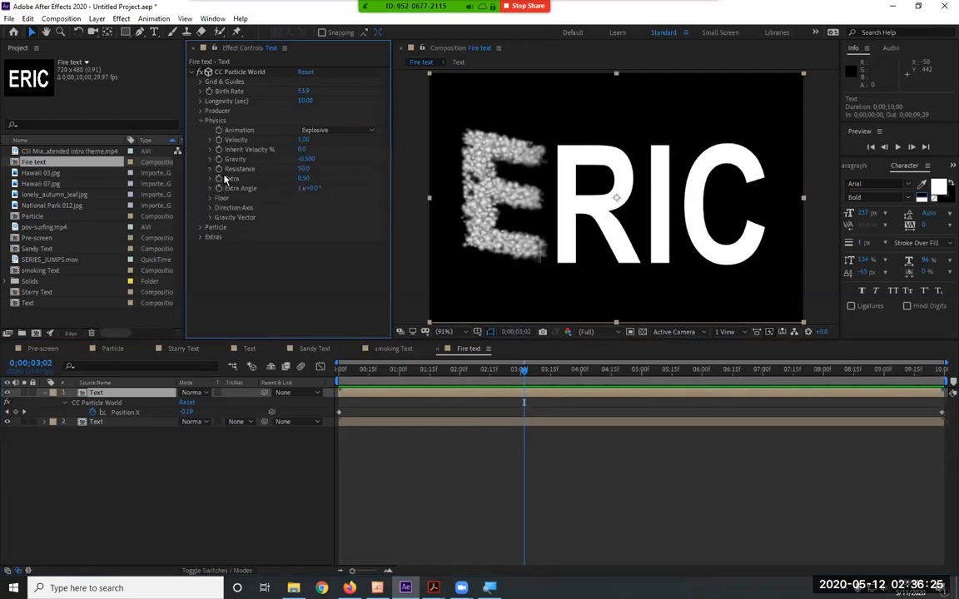
pyautogui.click(303, 169)
pyautogui.write('0')
pyautogui.press('Return')
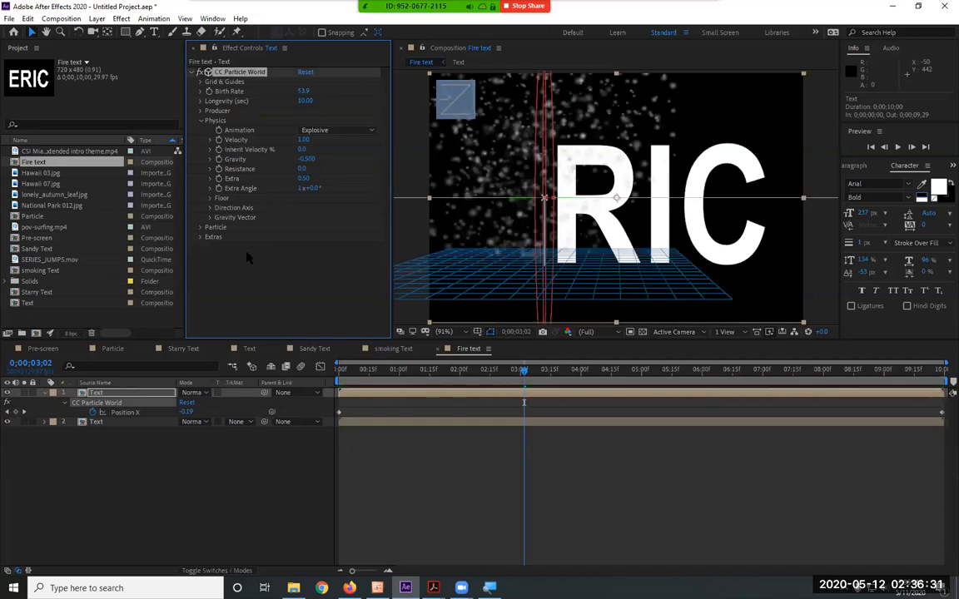
pyautogui.click(302, 170)
pyautogui.write('1')
pyautogui.press('Return')
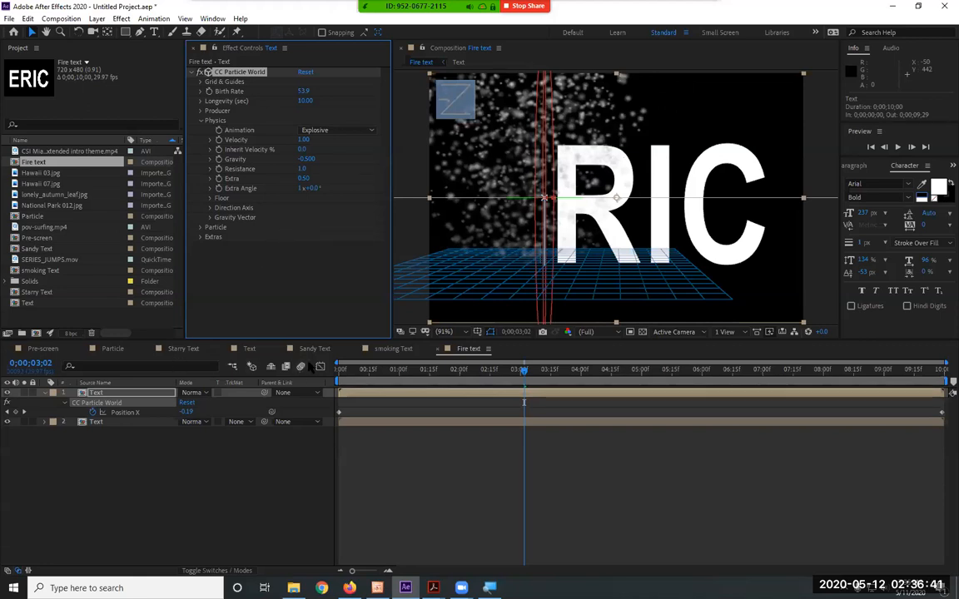
pyautogui.click(176, 467)
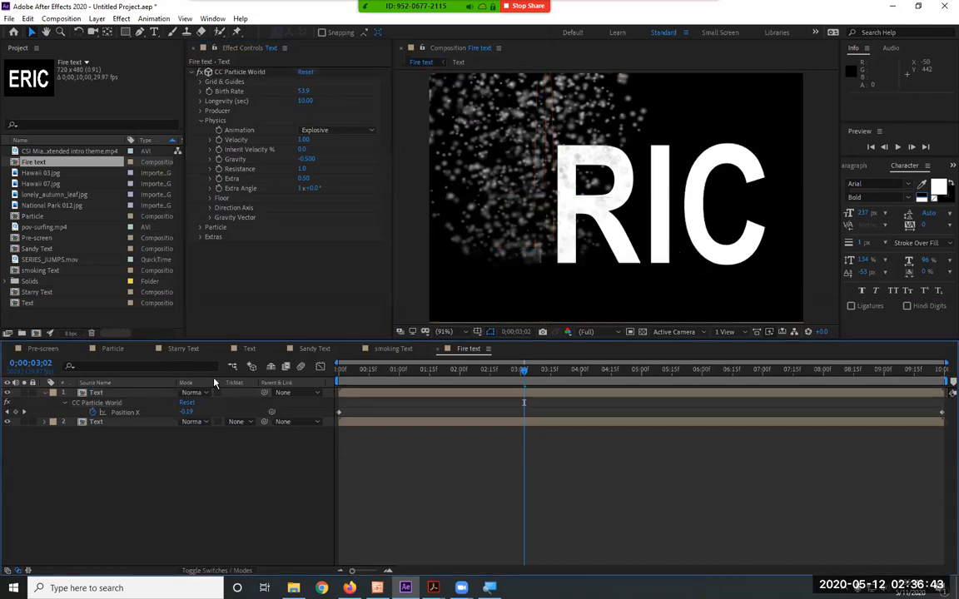
# Switch to the Sandy Text composition and preview its falling particles
pyautogui.click(311, 348)
pyautogui.press('space')
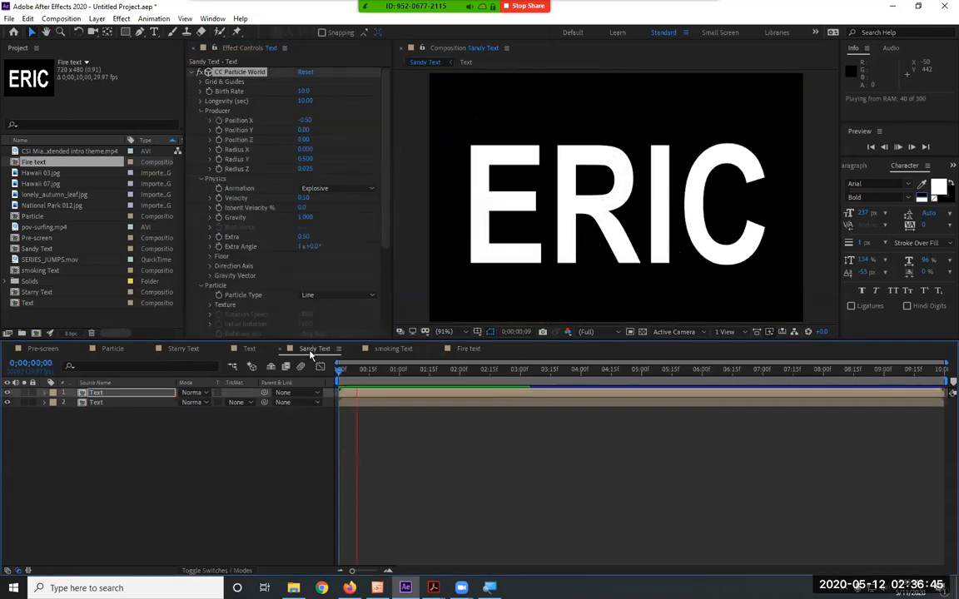
pyautogui.press('space')
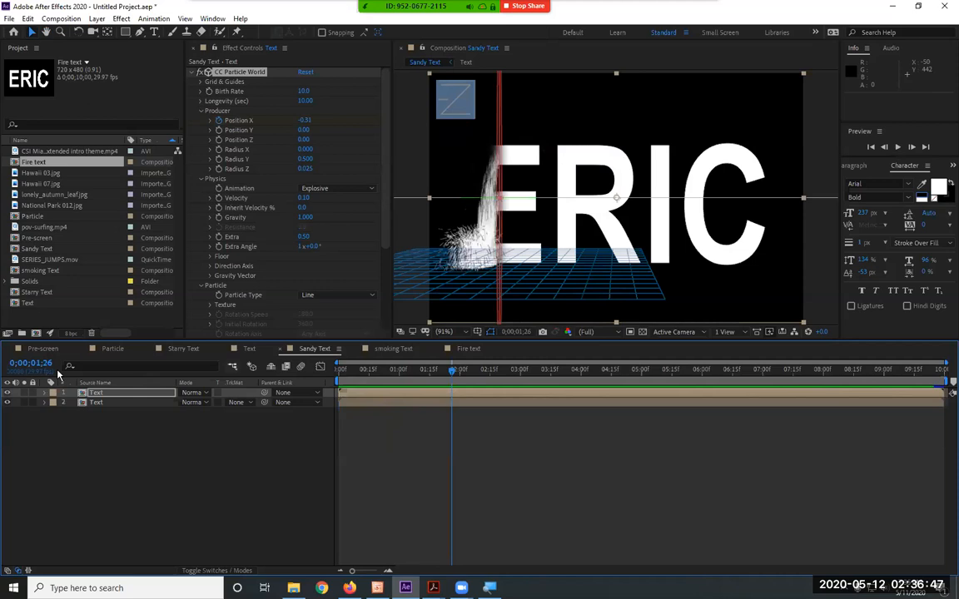
pyautogui.rightClick(29, 160)
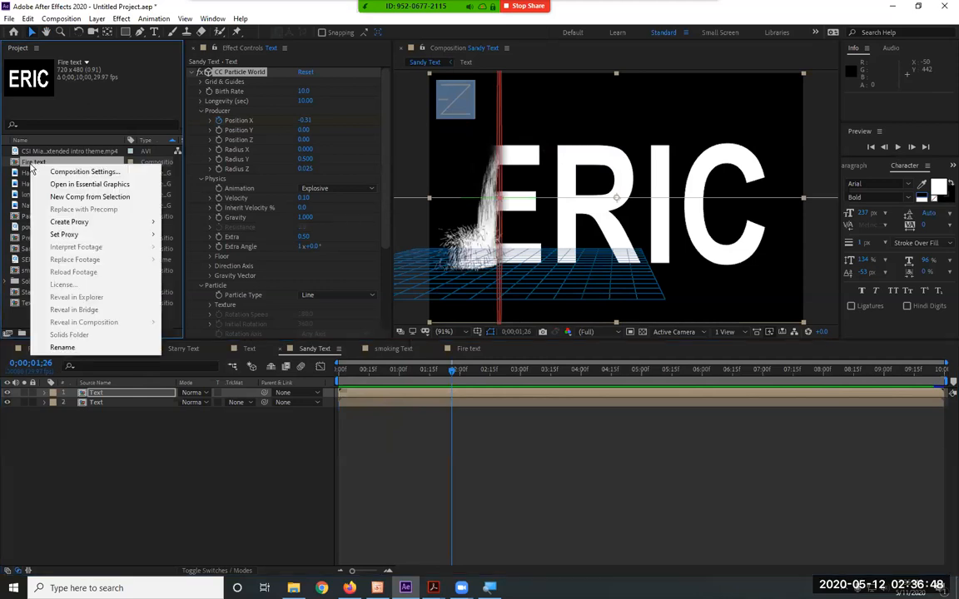
pyautogui.click(139, 509)
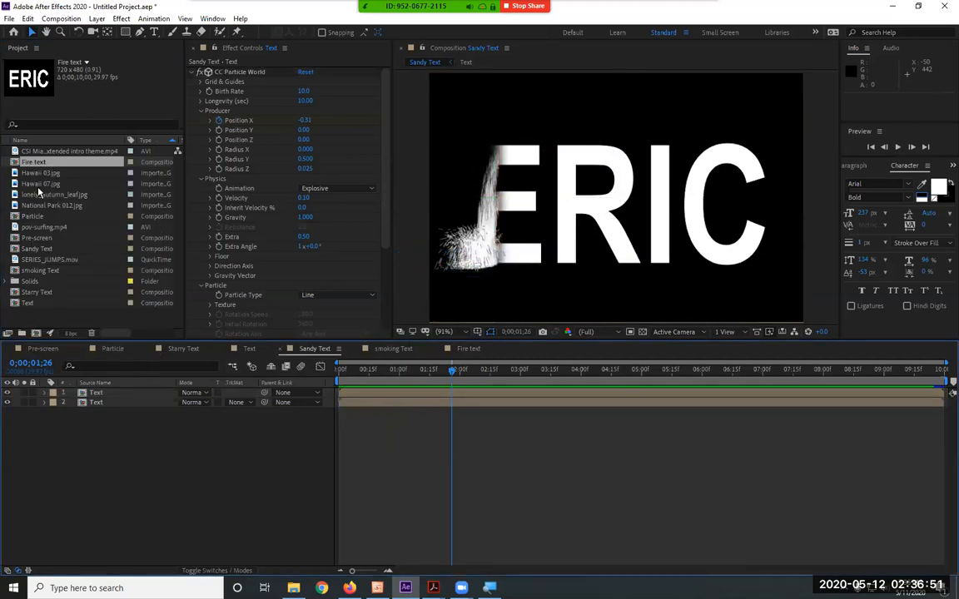
# Duplicate the Sandy Text composition and rename the copy Fire Text 2
pyautogui.click(34, 293)
pyautogui.click(37, 250)
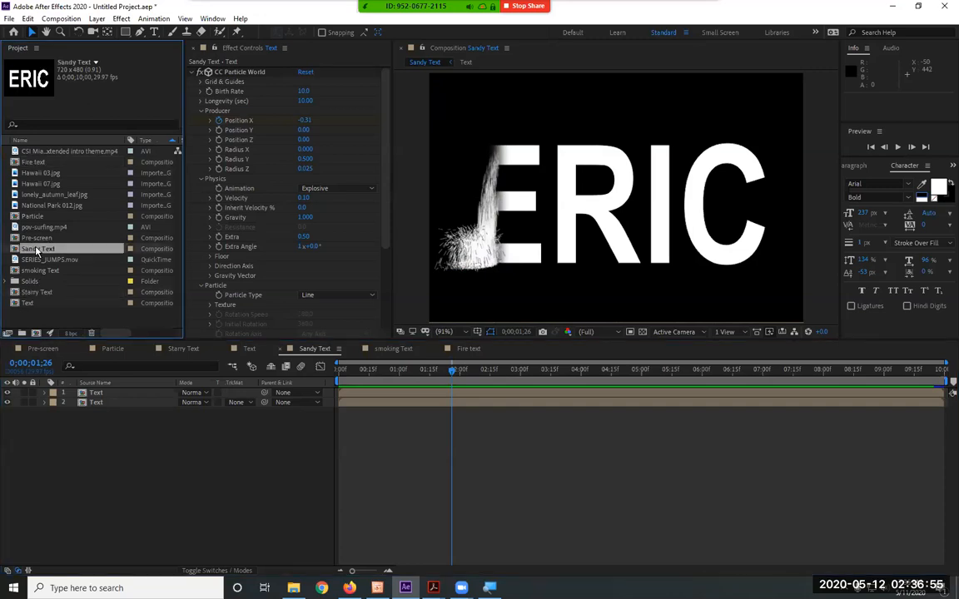
pyautogui.hotkey('ctrl', 'd')
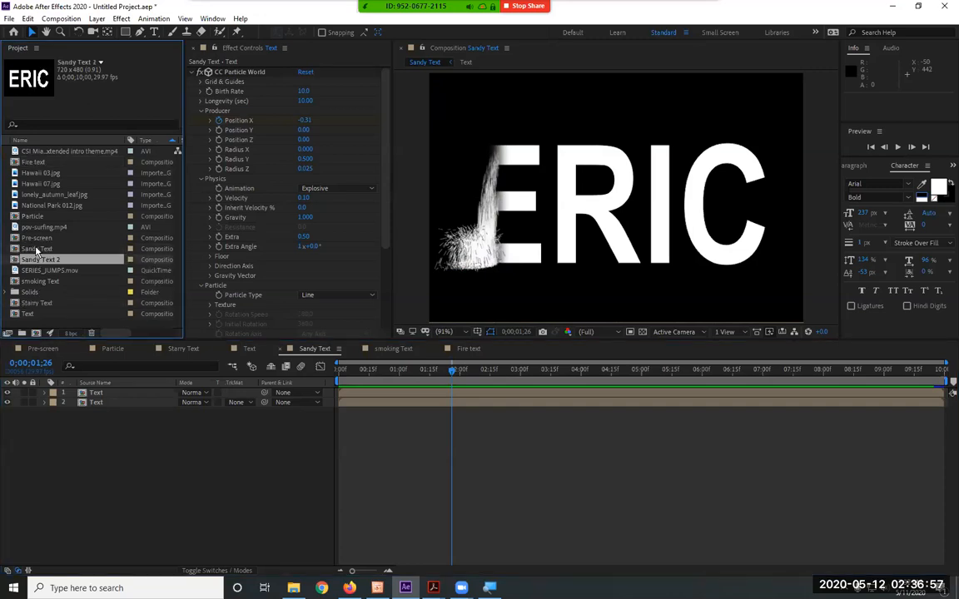
pyautogui.rightClick(47, 260)
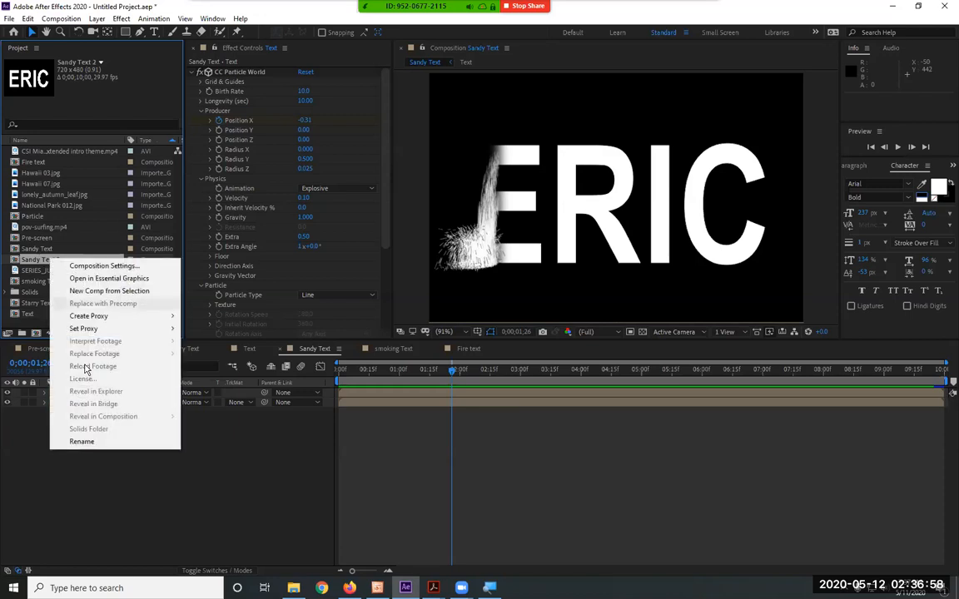
pyautogui.click(81, 441)
pyautogui.write('Fire')
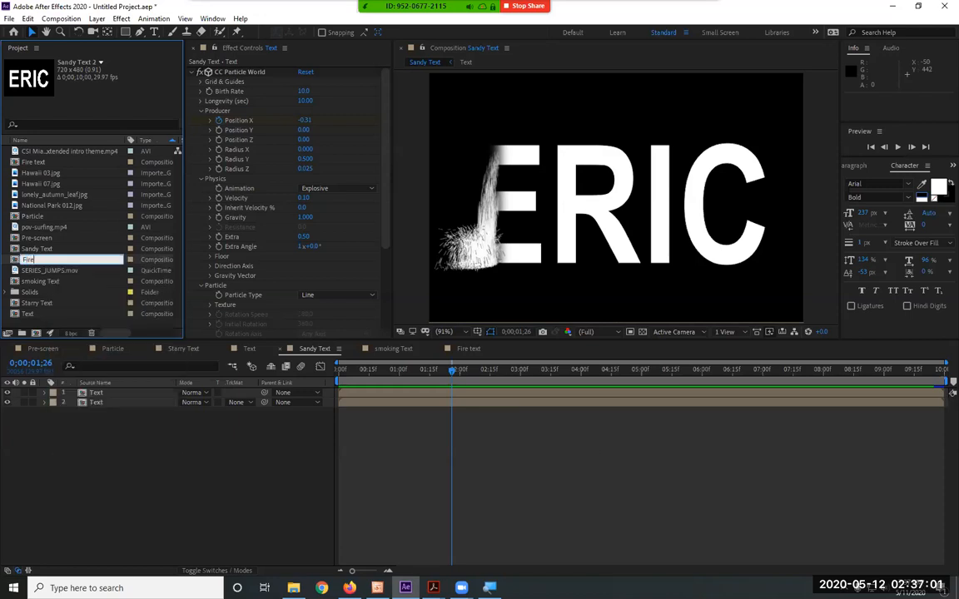
pyautogui.write(' Text 2')
pyautogui.press('Return')
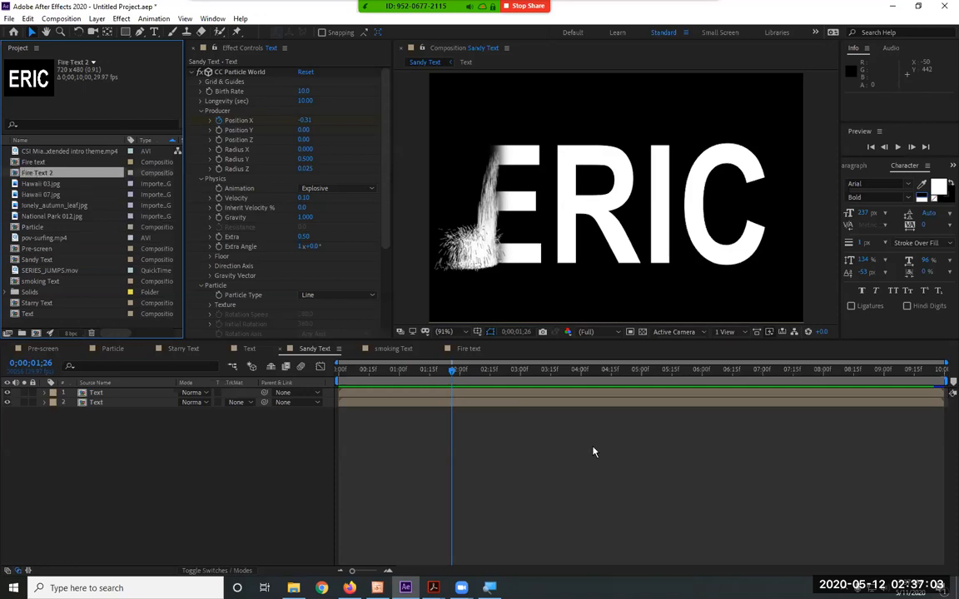
# Open the Fire Text 2 composition and set the upper Text layer's particle physics Gravity to -1
pyautogui.doubleClick(61, 173)
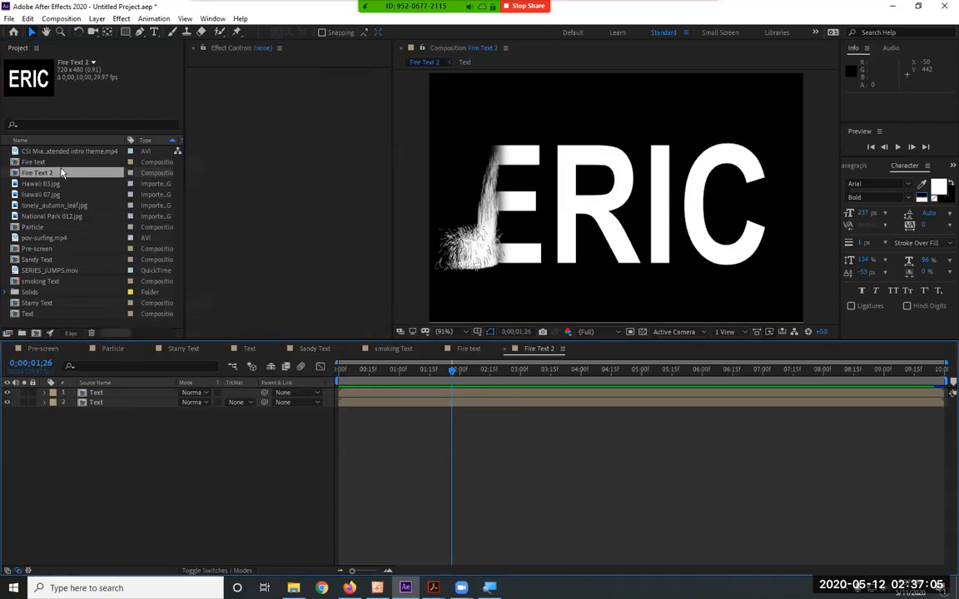
pyautogui.click(108, 395)
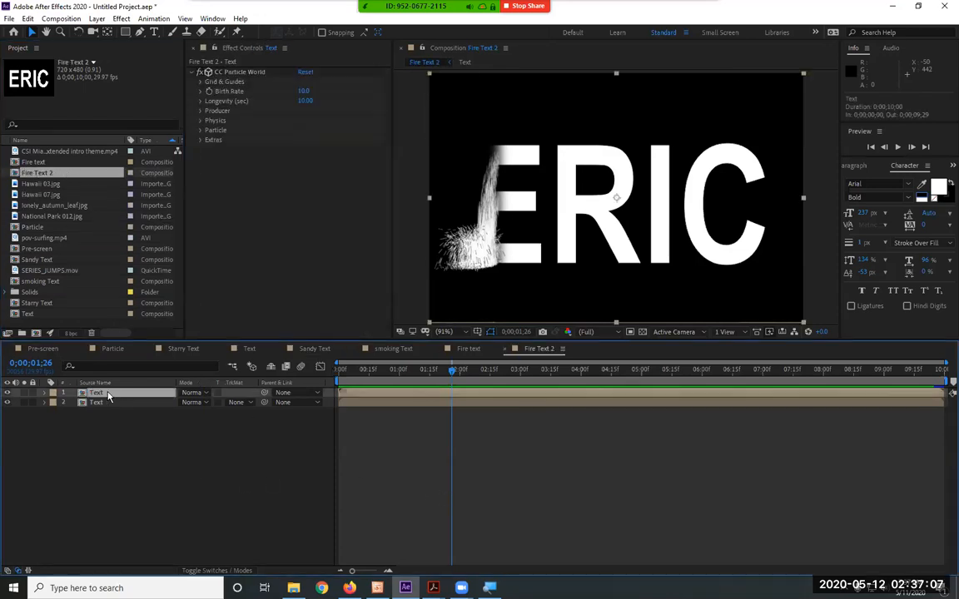
pyautogui.click(53, 393)
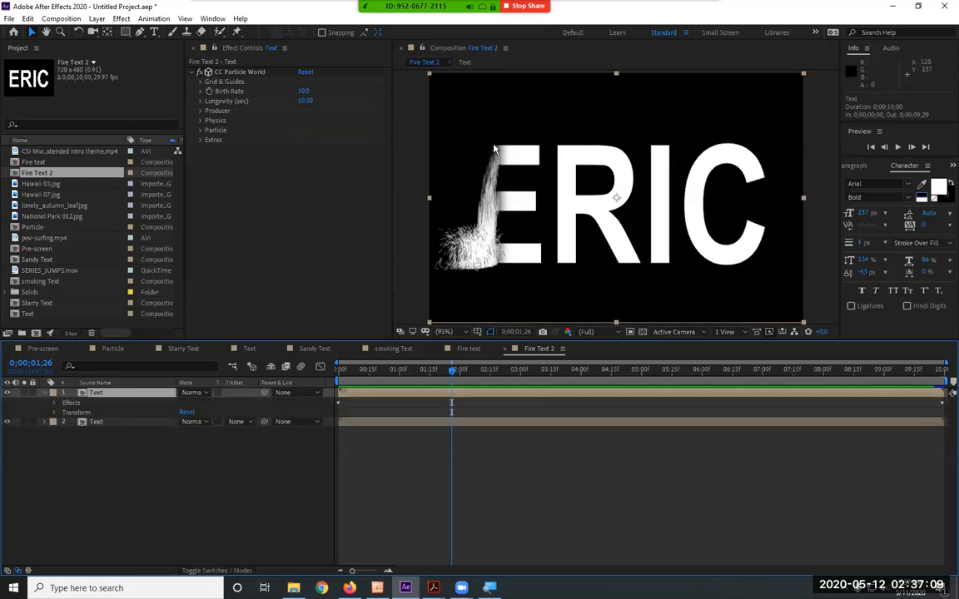
pyautogui.click(201, 122)
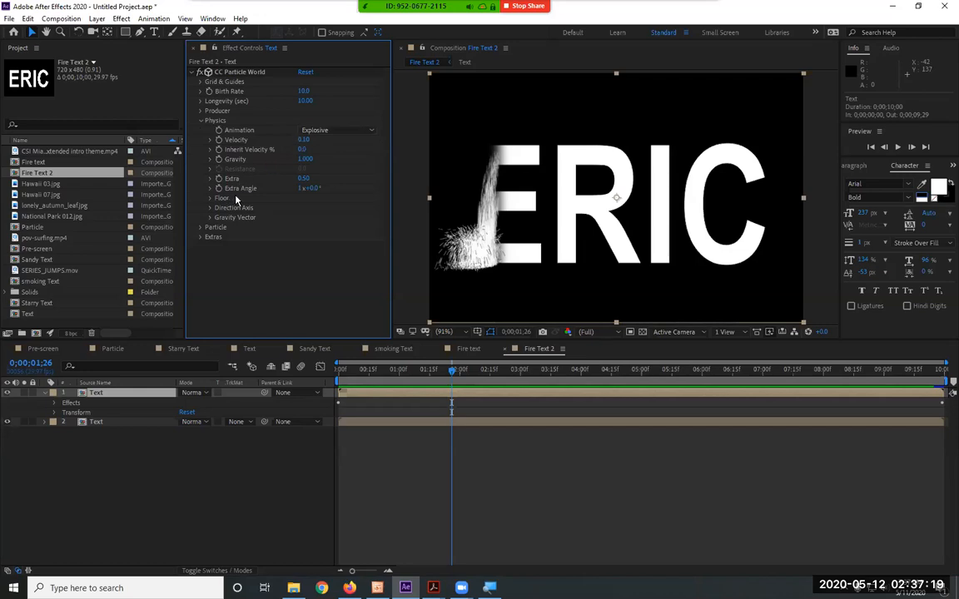
pyautogui.click(305, 159)
pyautogui.write('-1')
pyautogui.press('Return')
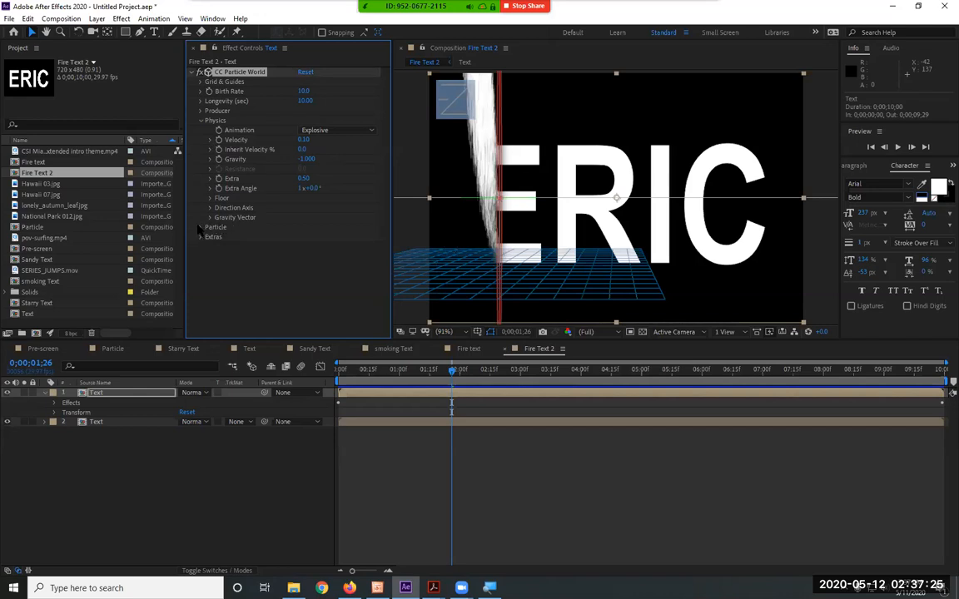
# Change the Particle Type of the upper Text layer's particles to Darken&Faded Sphere
pyautogui.click(200, 227)
pyautogui.scroll(-2, 264, 224)
pyautogui.click(328, 187)
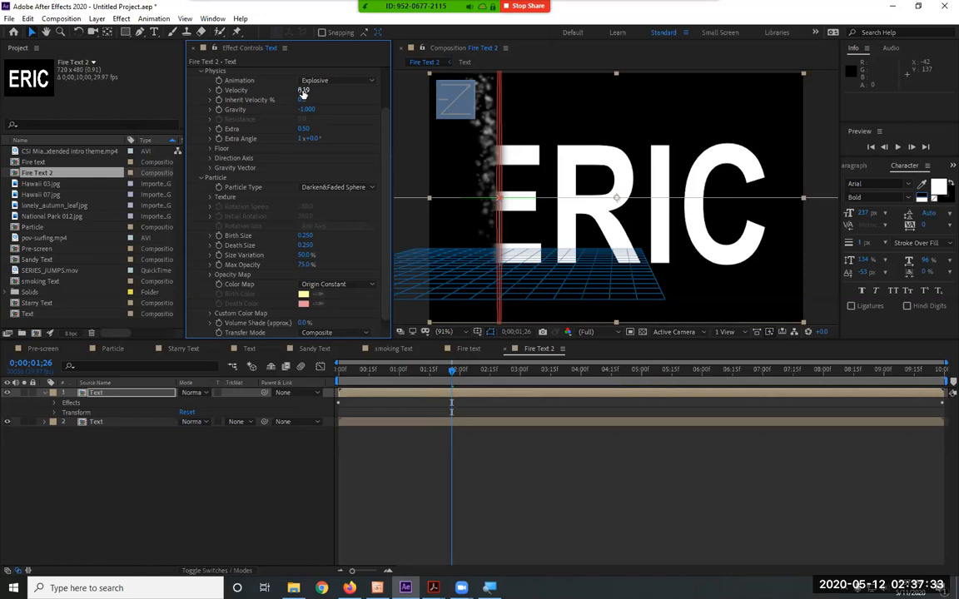
# Set the particle Birth Rate to 50 and preview the composition
pyautogui.scroll(2, 276, 156)
pyautogui.click(200, 121)
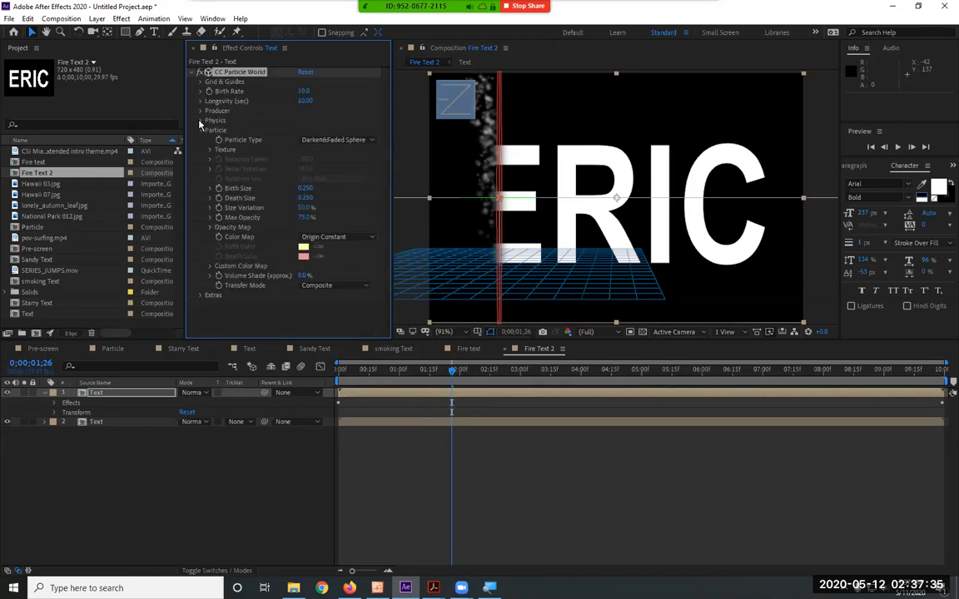
pyautogui.write('50')
pyautogui.press('Return')
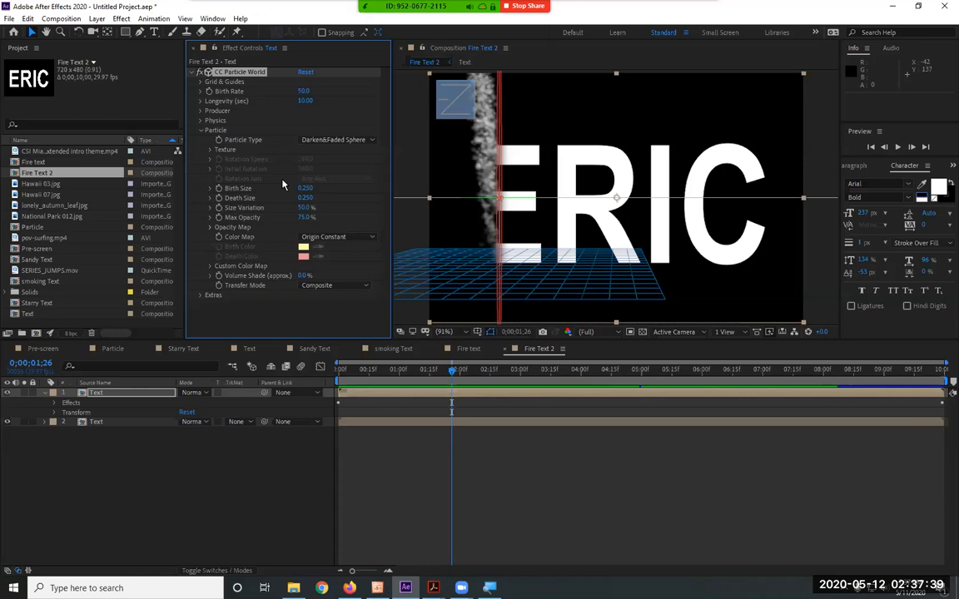
pyautogui.press('space')
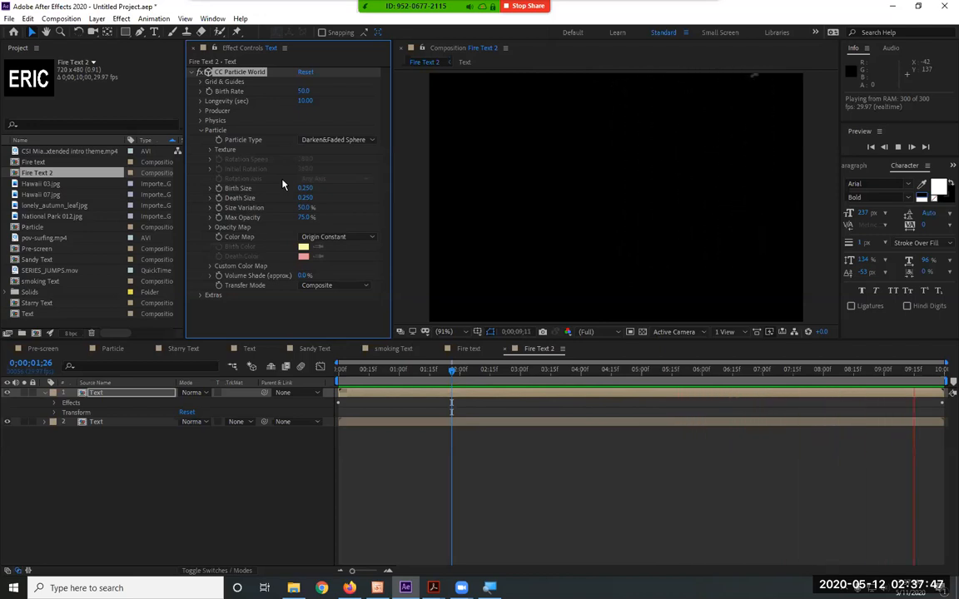
pyautogui.press('space')
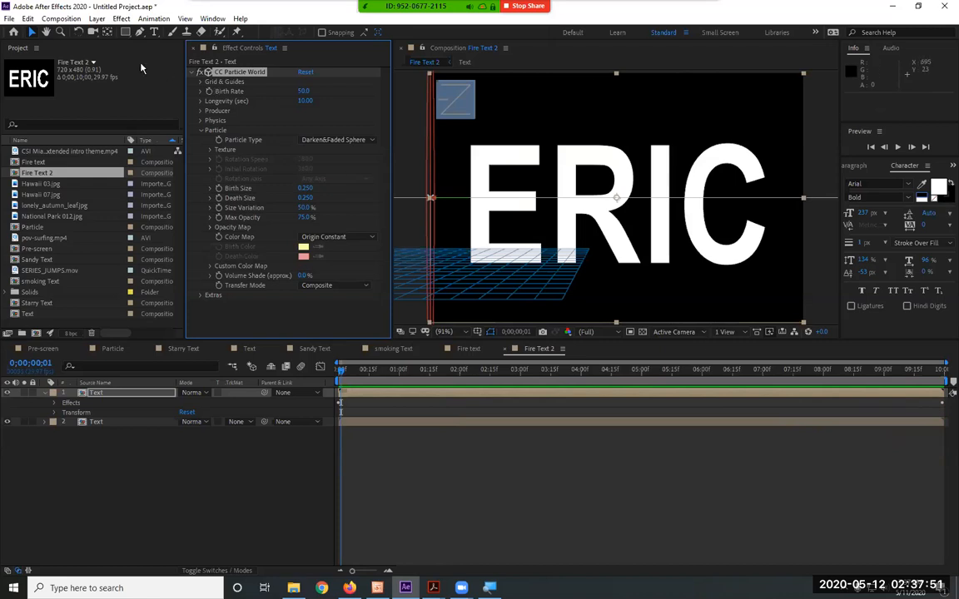
# Move the current time to 0;00;01;23 and collapse the CC Particle World settings
pyautogui.moveTo(415, 372); pyautogui.dragTo(446, 373)
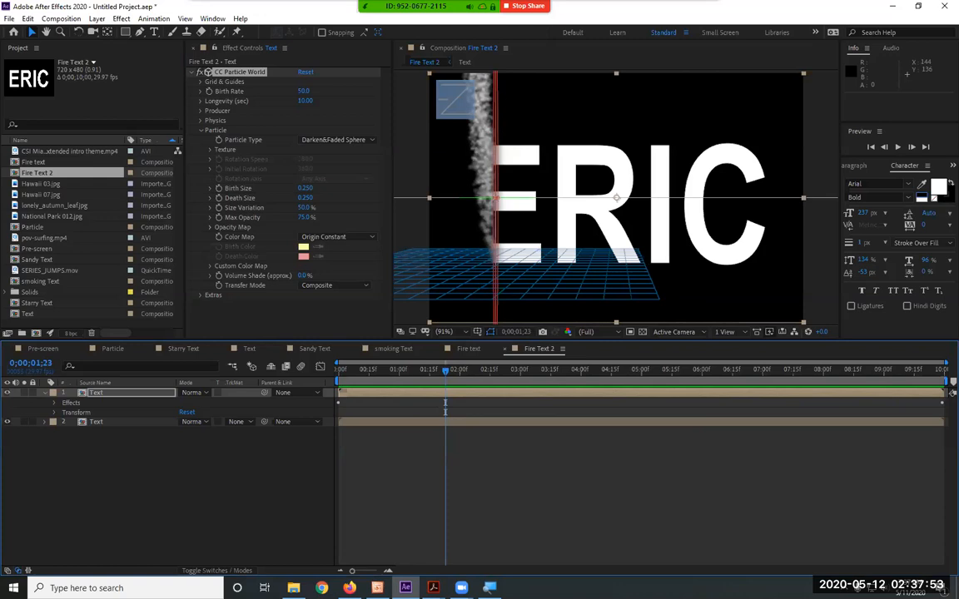
pyautogui.click(193, 72)
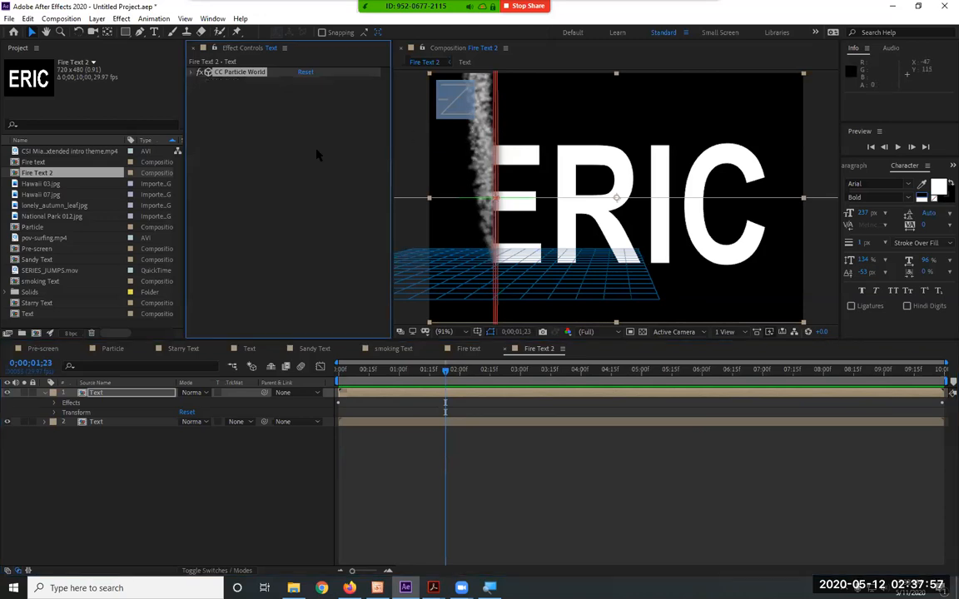
# Apply the Colorama color correction effect to the upper Text layer
pyautogui.click(121, 19)
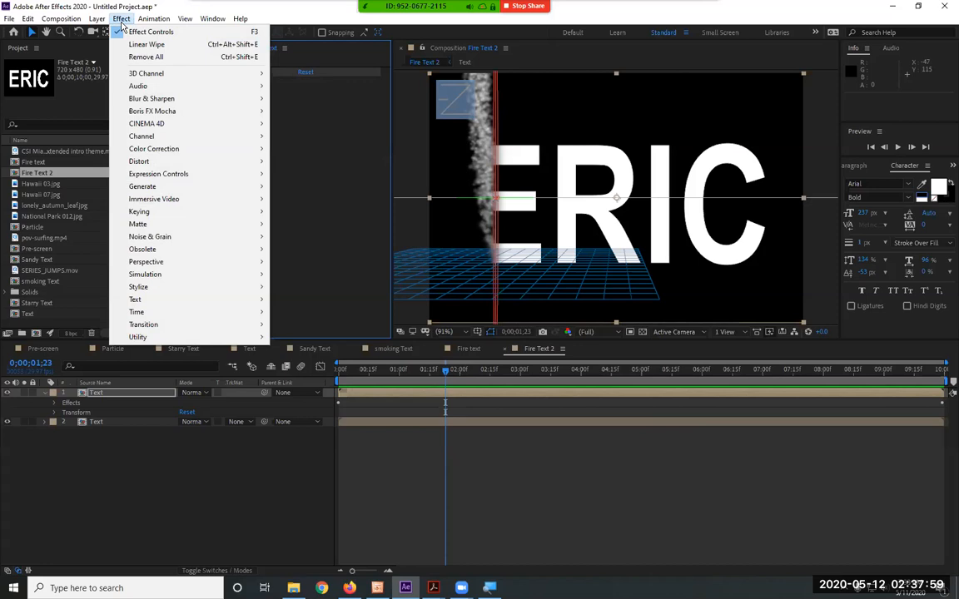
pyautogui.moveTo(144, 151)
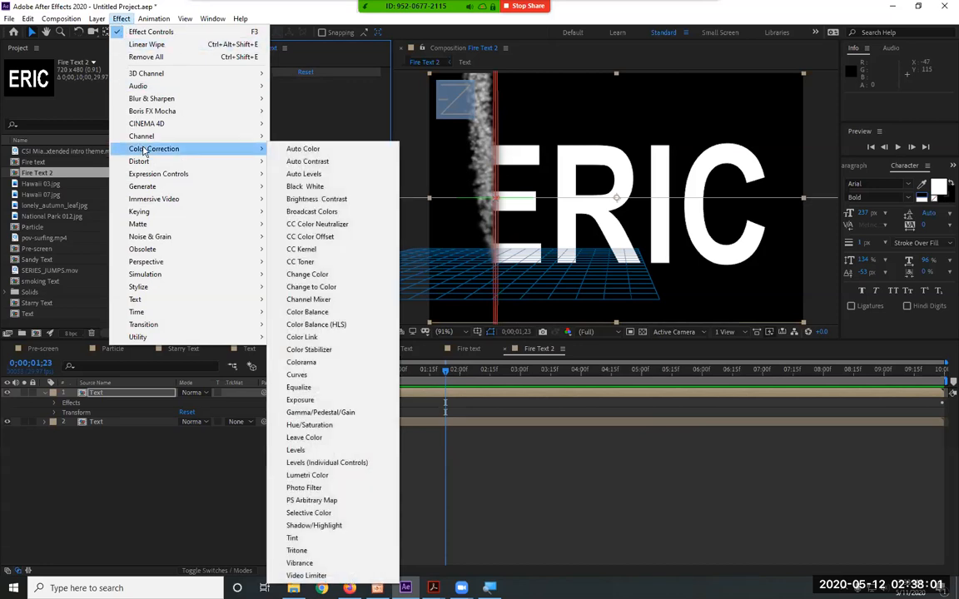
pyautogui.moveTo(205, 86)
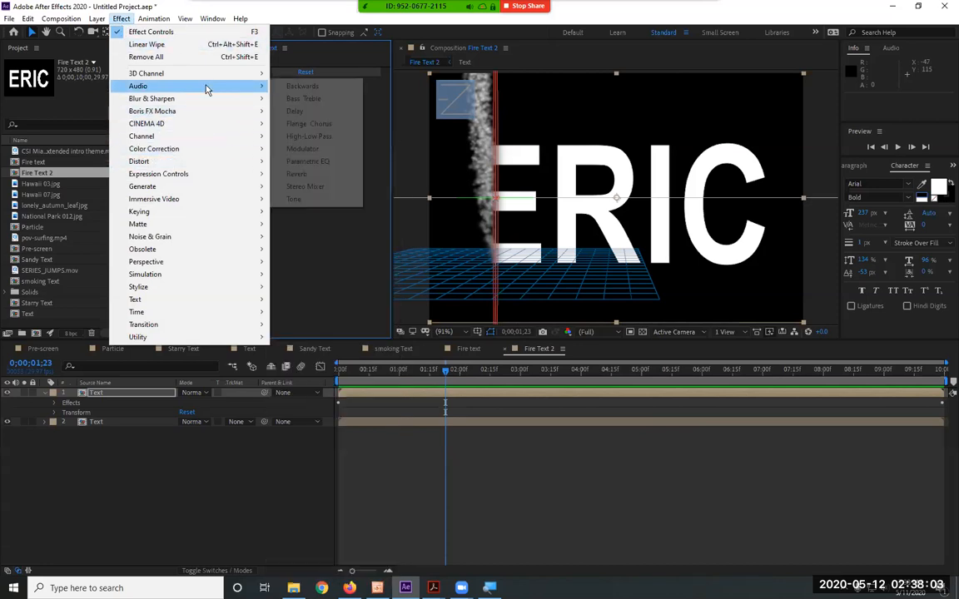
pyautogui.moveTo(203, 156)
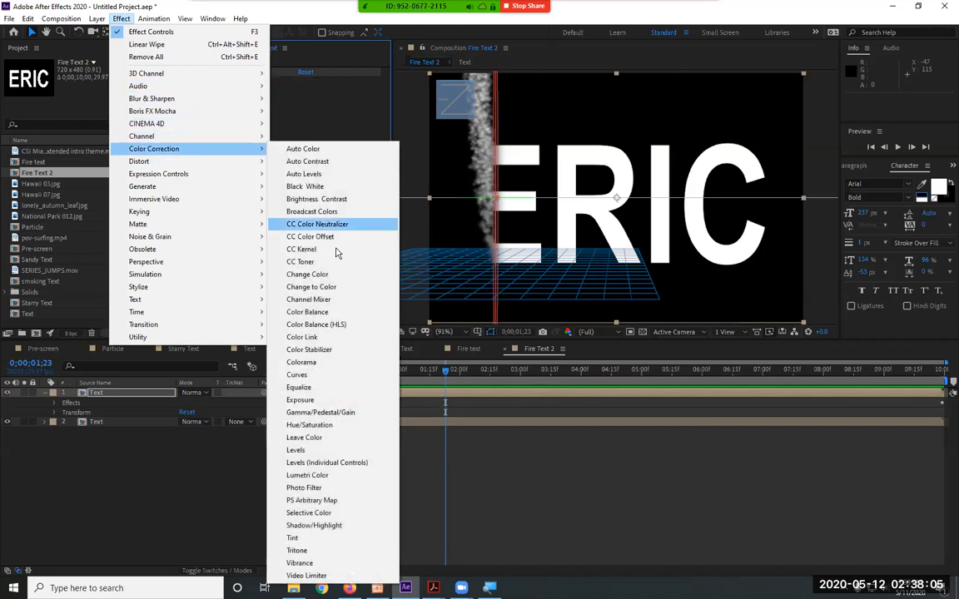
pyautogui.click(301, 363)
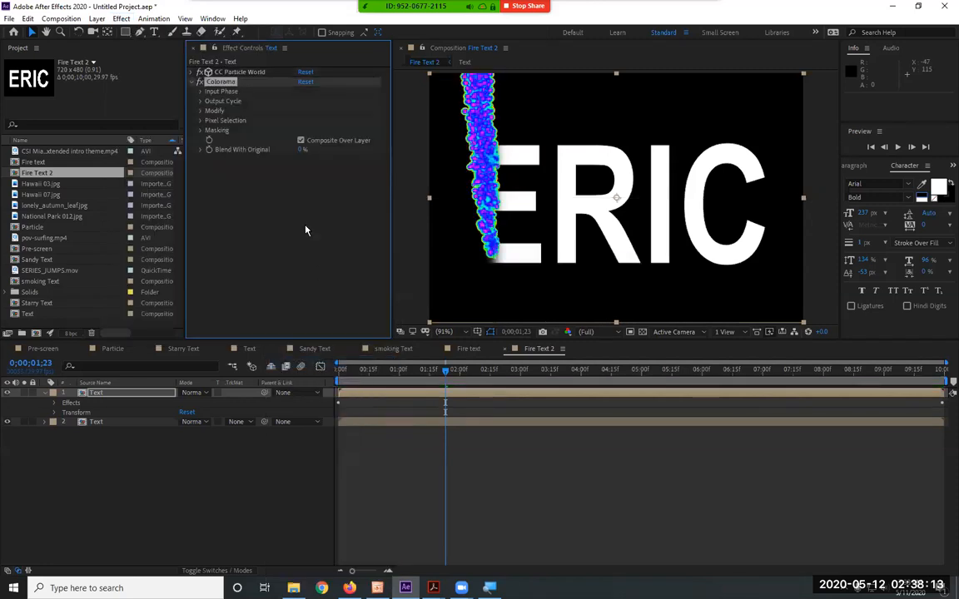
# Set Colorama's Output Cycle preset palette to Fire and preview the composition
pyautogui.click(199, 91)
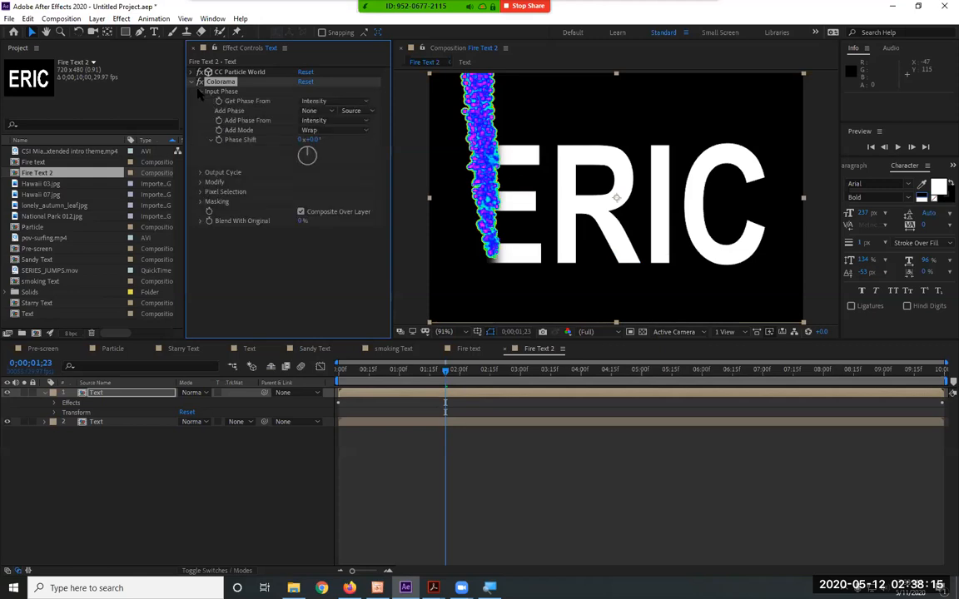
pyautogui.click(200, 92)
pyautogui.click(200, 100)
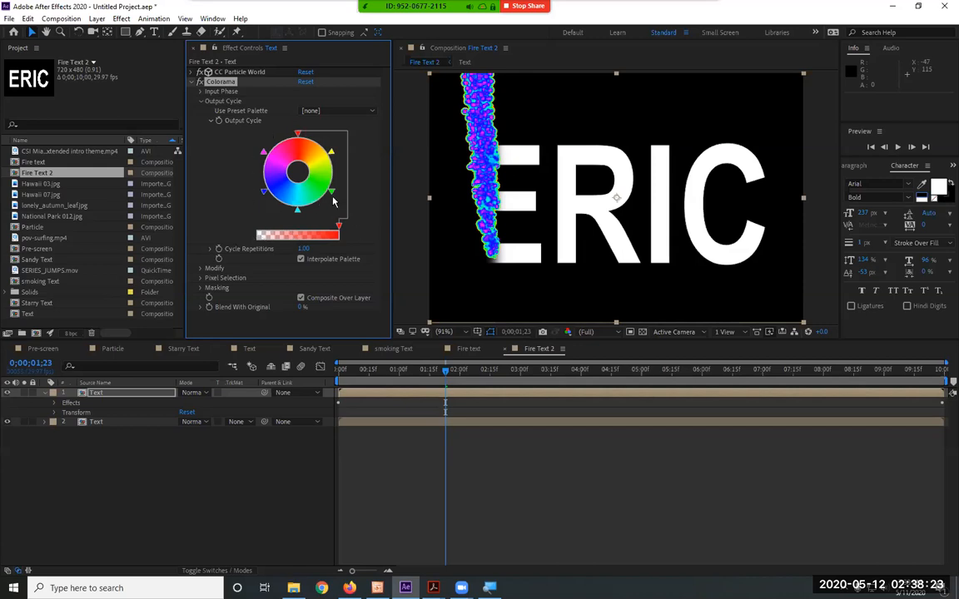
pyautogui.click(364, 115)
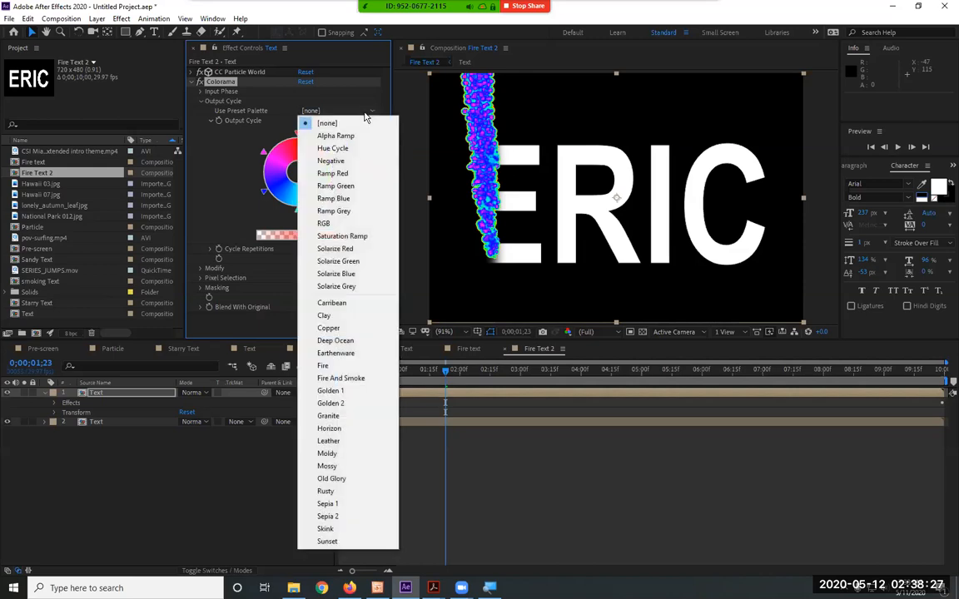
pyautogui.click(337, 369)
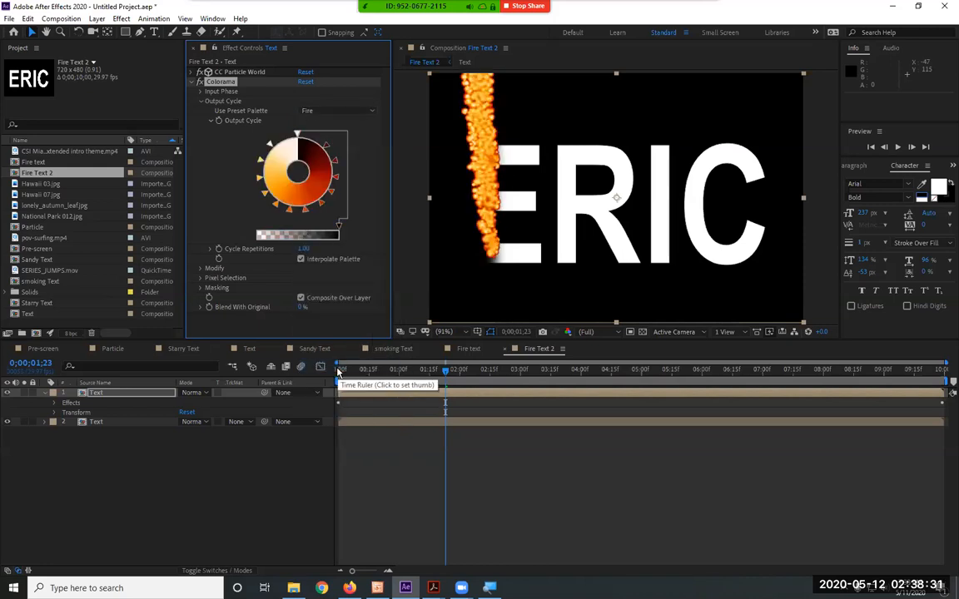
pyautogui.press('space')
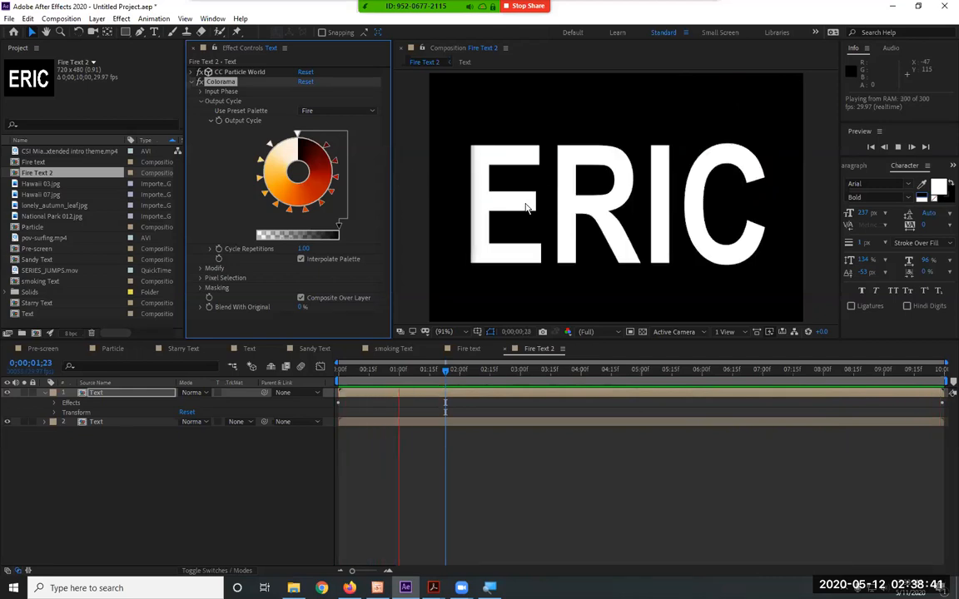
# Collapse the Colorama settings and apply the Fast Box Blur effect to the upper Text layer
pyautogui.click(193, 82)
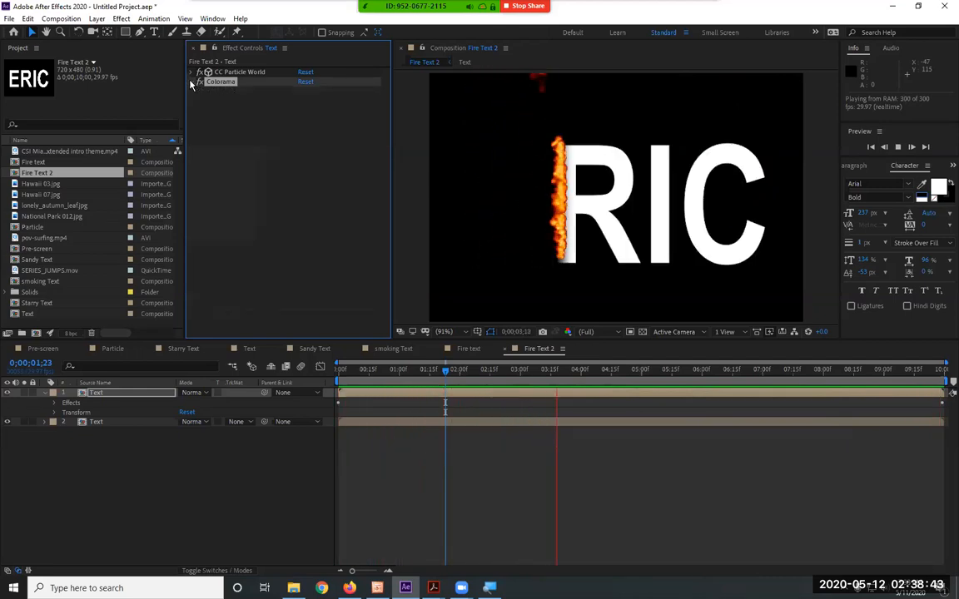
pyautogui.click(120, 19)
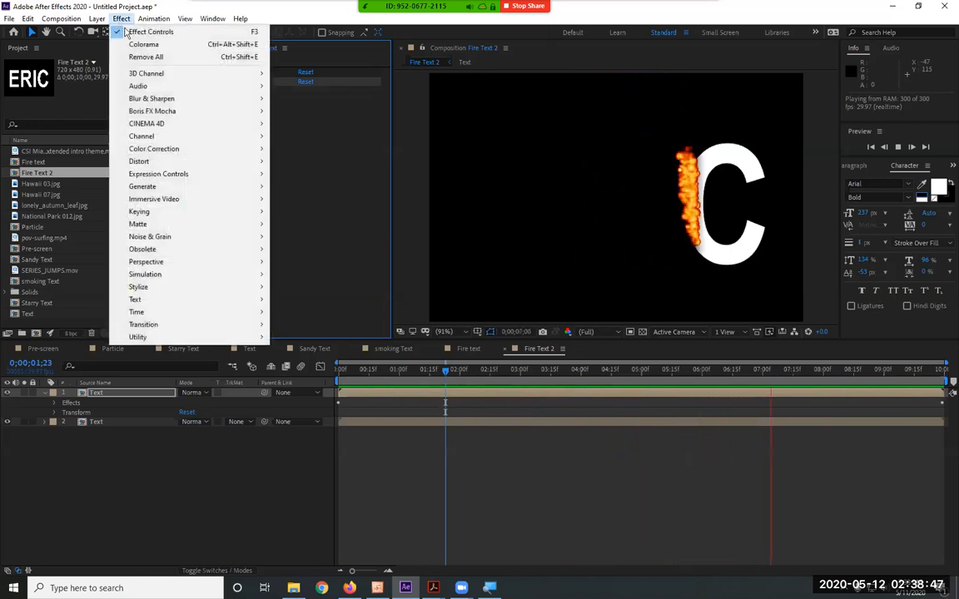
pyautogui.moveTo(179, 100)
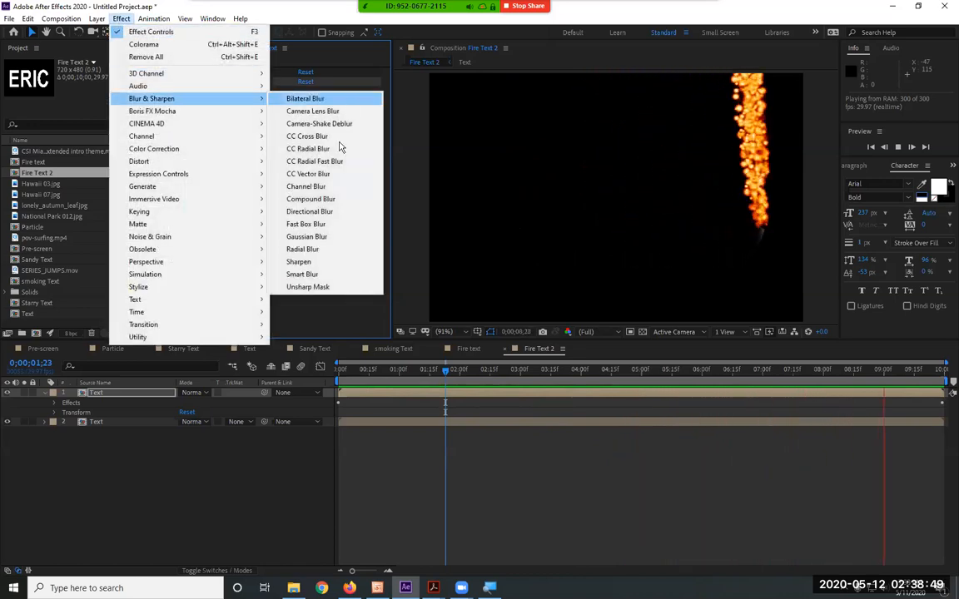
pyautogui.click(352, 227)
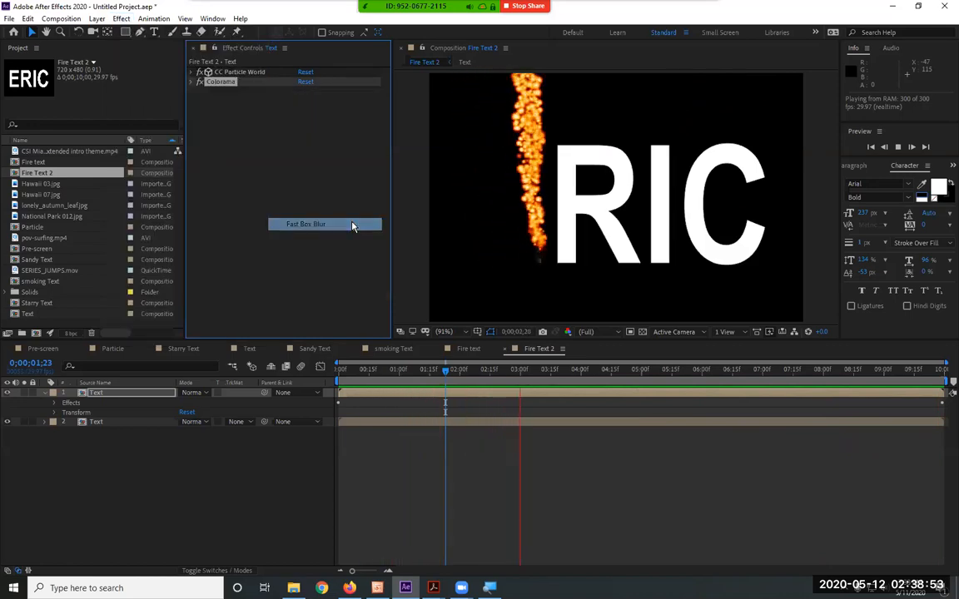
# Try Fast Box Blur radii of 14 and 23 on the upper Text layer, and settle on a Blur Radius of 10
pyautogui.moveTo(313, 100)
pyautogui.mouseDown()
pyautogui.moveTo(325, 100)
pyautogui.moveTo(301, 100)
pyautogui.mouseUp()
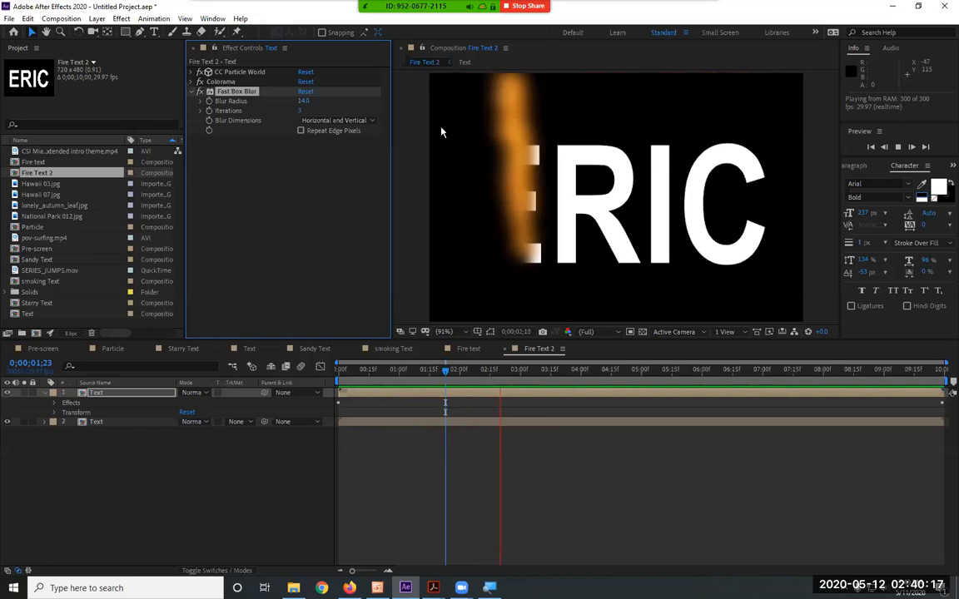
pyautogui.click(303, 101)
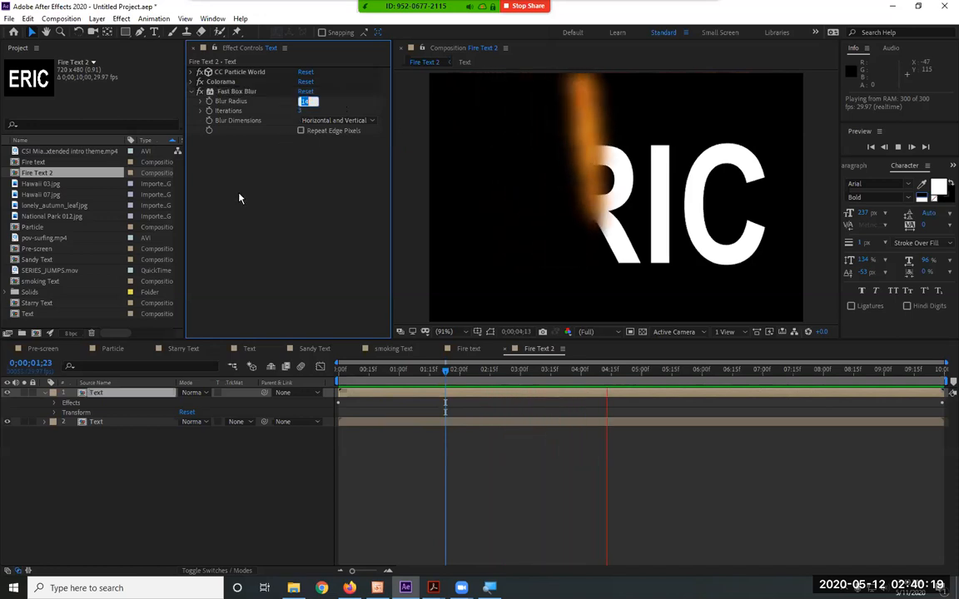
pyautogui.write('23')
pyautogui.press('Return')
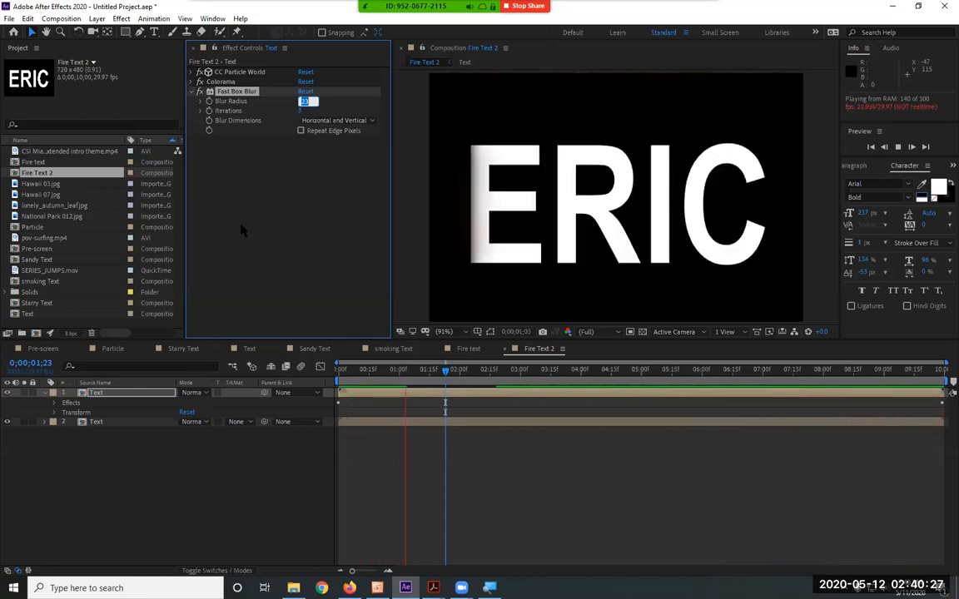
pyautogui.write('10')
pyautogui.press('Return')
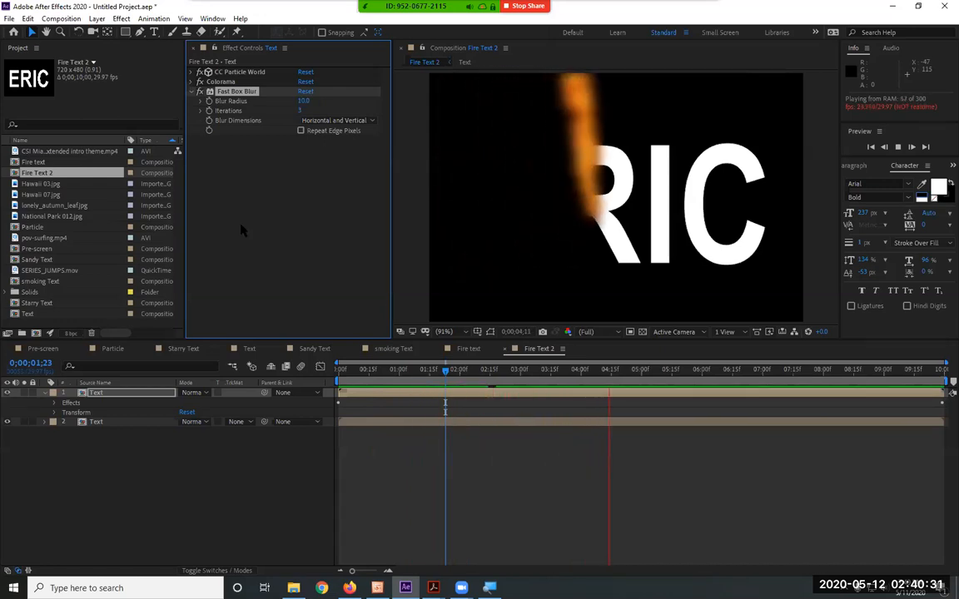
# Collapse the Fast Box Blur settings, expand Colorama's settings and review the available preset palettes
pyautogui.click(200, 91)
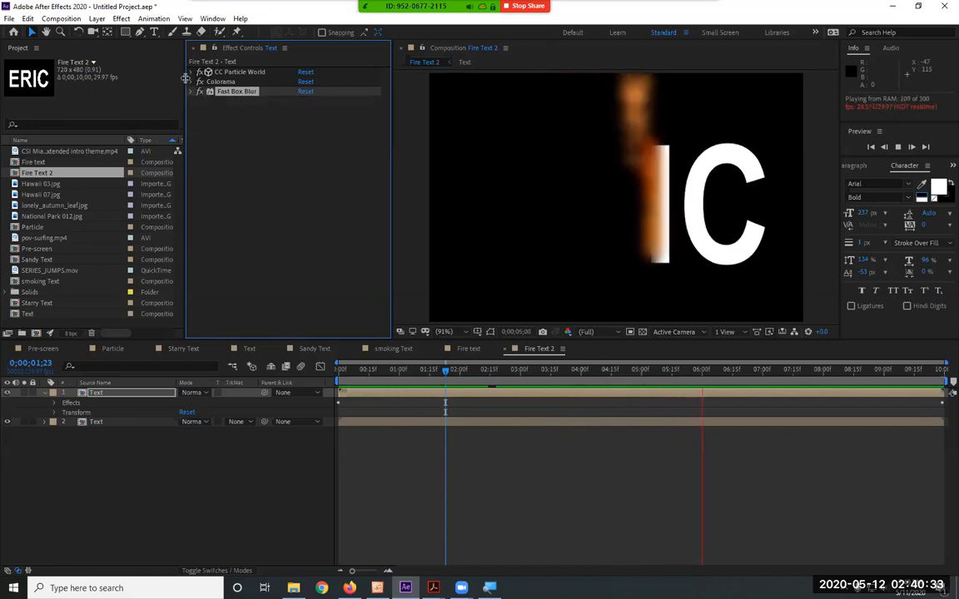
pyautogui.click(200, 81)
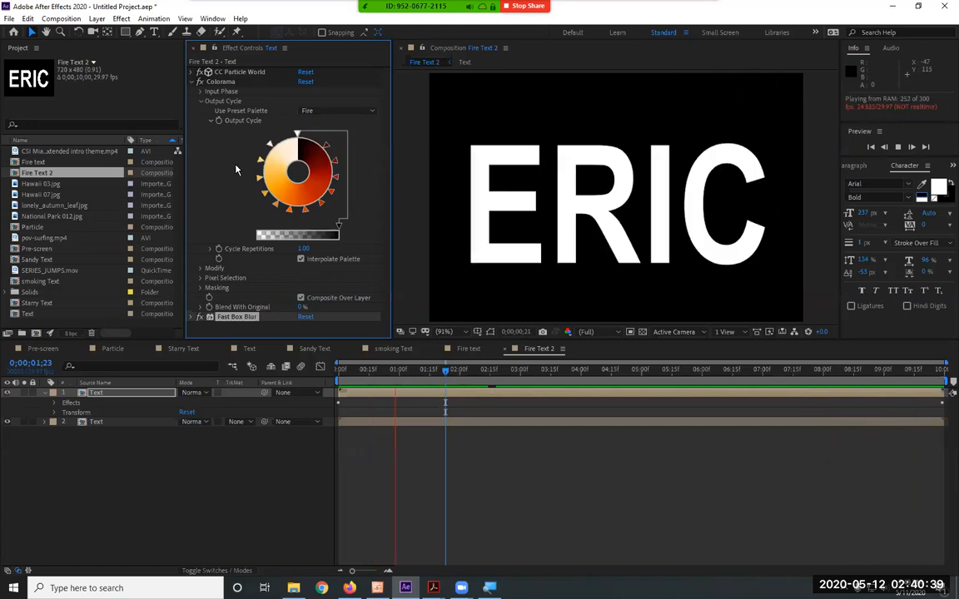
pyautogui.click(353, 111)
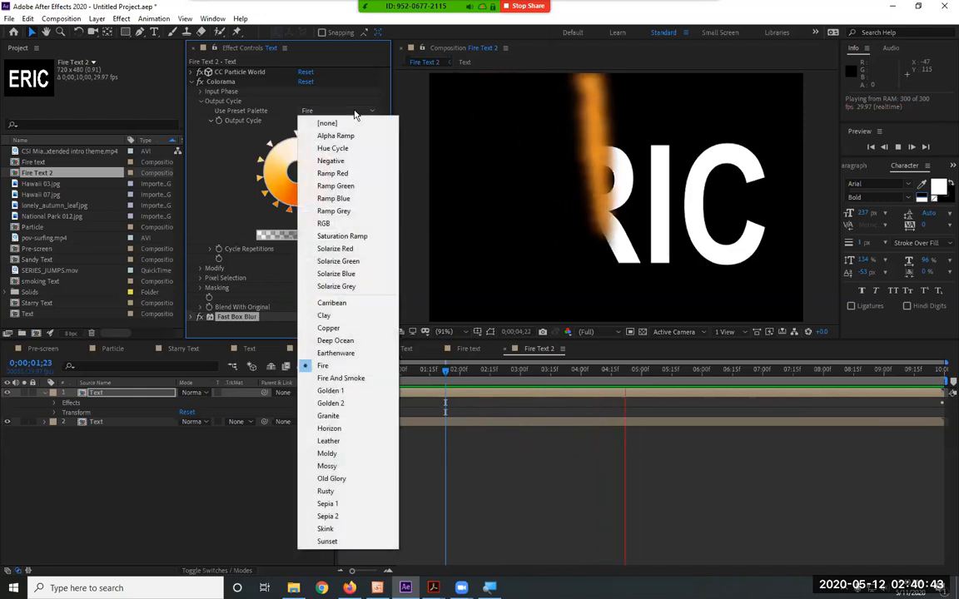
pyautogui.click(213, 182)
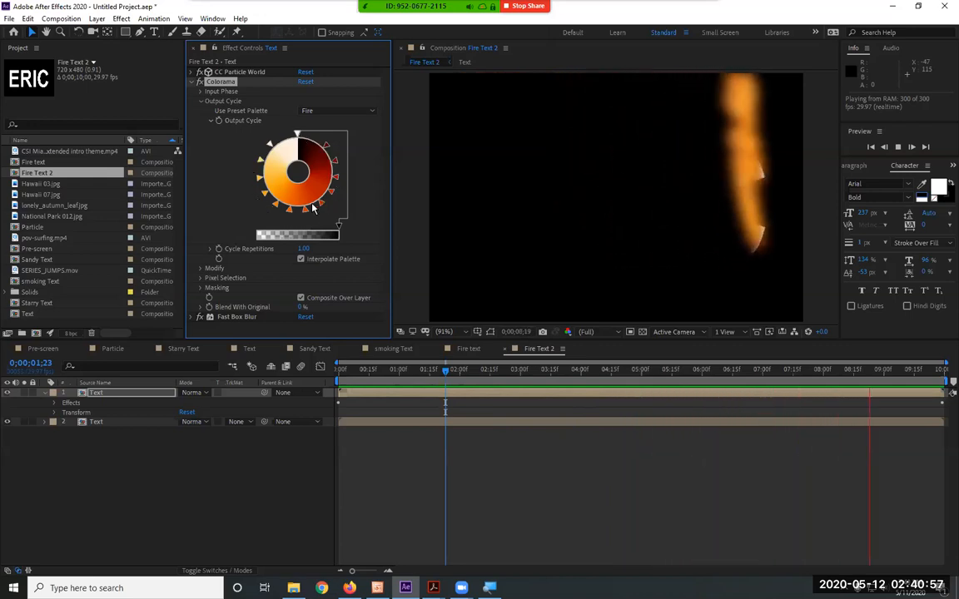
# Try the Ramp Red, Ramp Green, Ramp Blue and Ramp Grey palettes on Colorama's Output Cycle during the preview
pyautogui.click(347, 113)
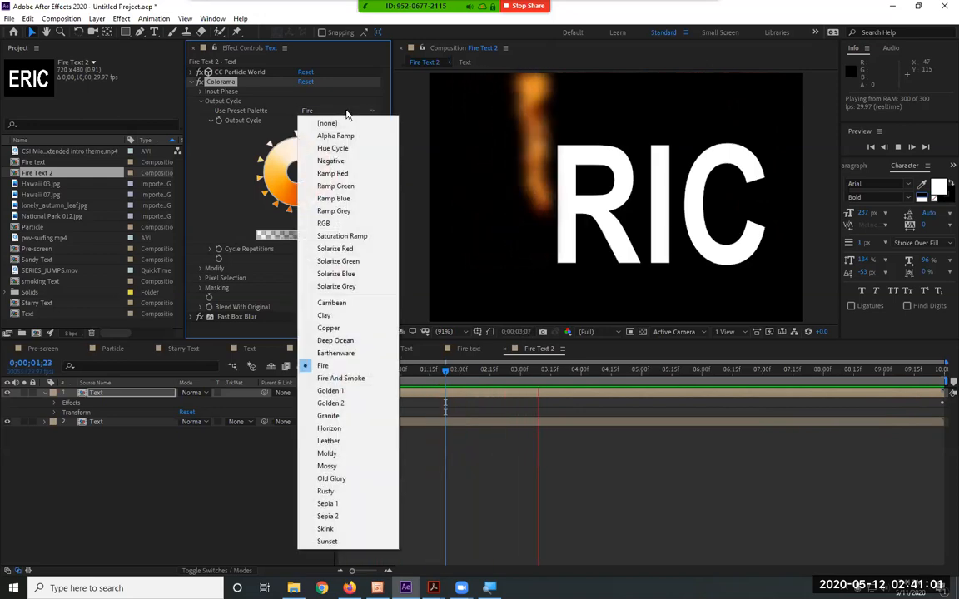
pyautogui.click(351, 173)
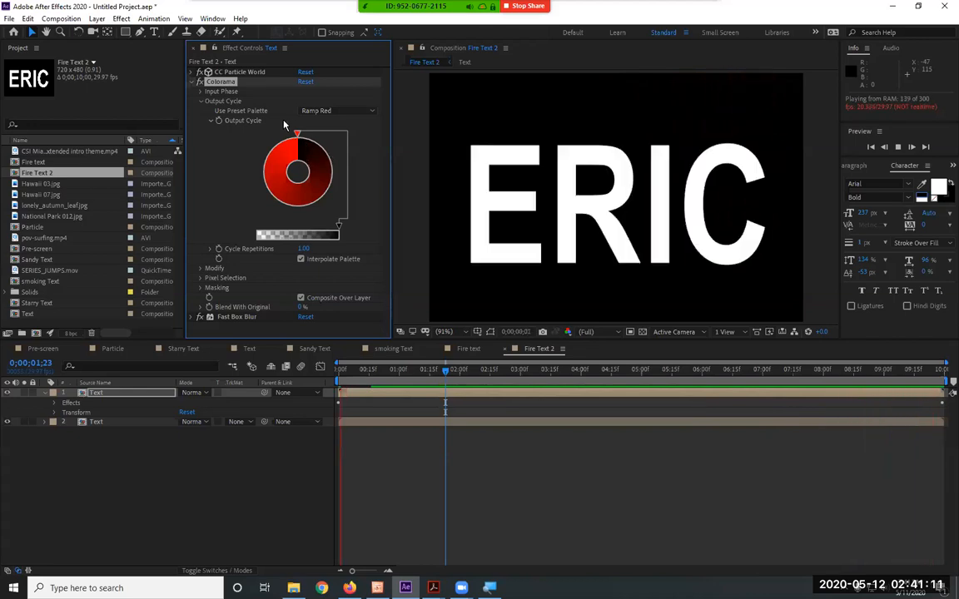
pyautogui.click(339, 114)
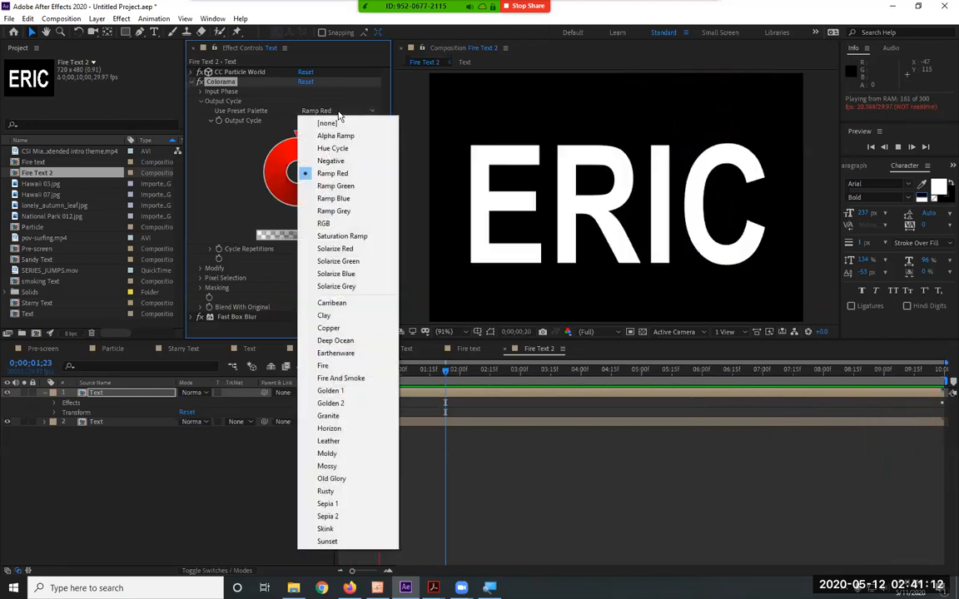
pyautogui.click(346, 190)
pyautogui.click(342, 111)
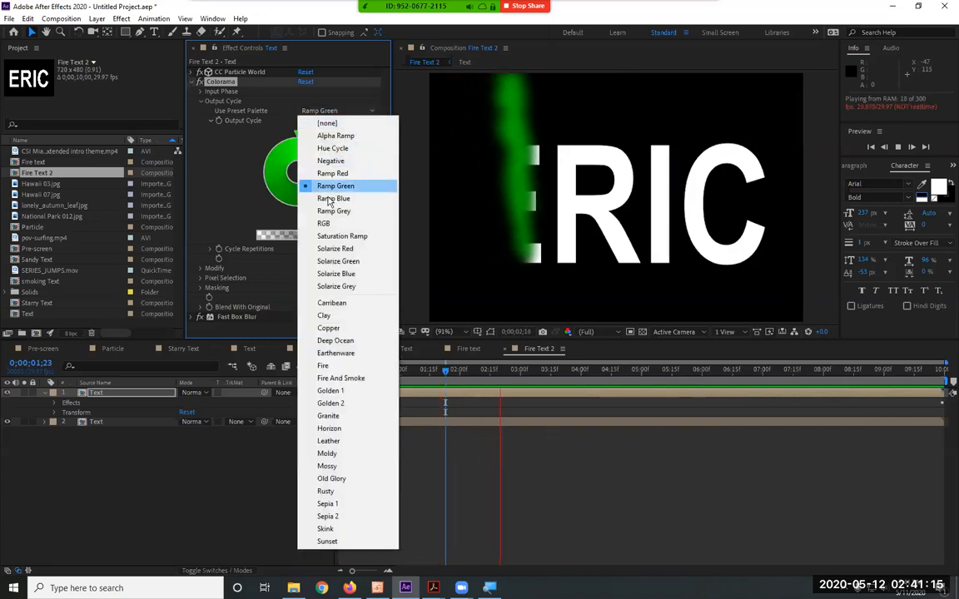
pyautogui.click(332, 199)
pyautogui.click(337, 114)
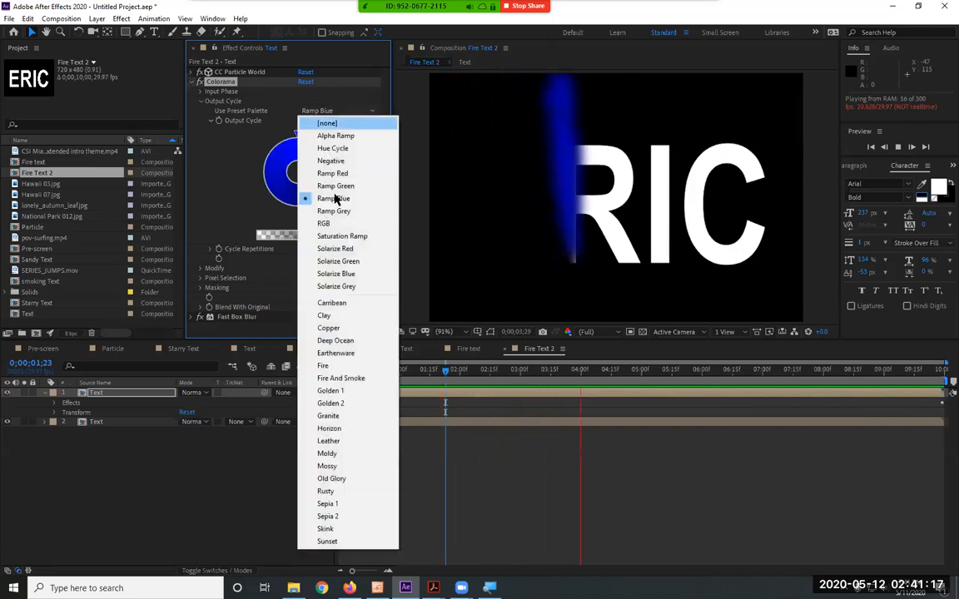
pyautogui.click(337, 214)
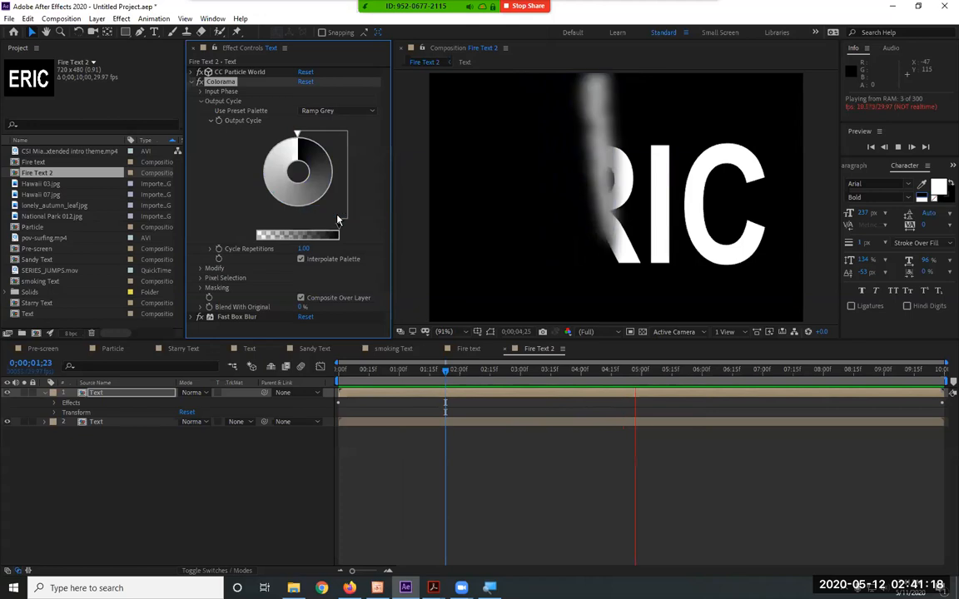
# Try the Carribean, Copper and Deep Ocean preset palettes on Colorama's Output Cycle during the preview
pyautogui.click(338, 114)
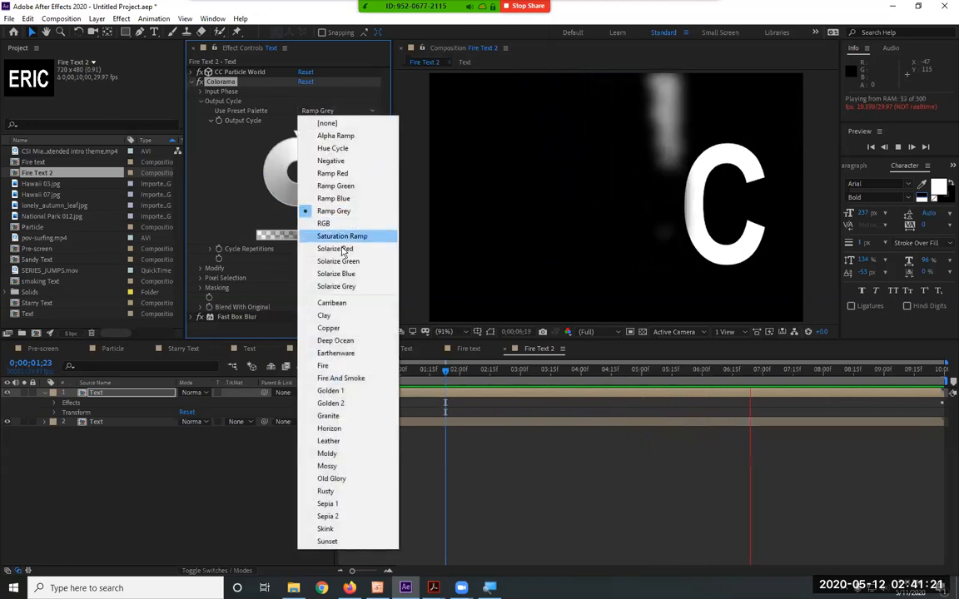
pyautogui.click(348, 306)
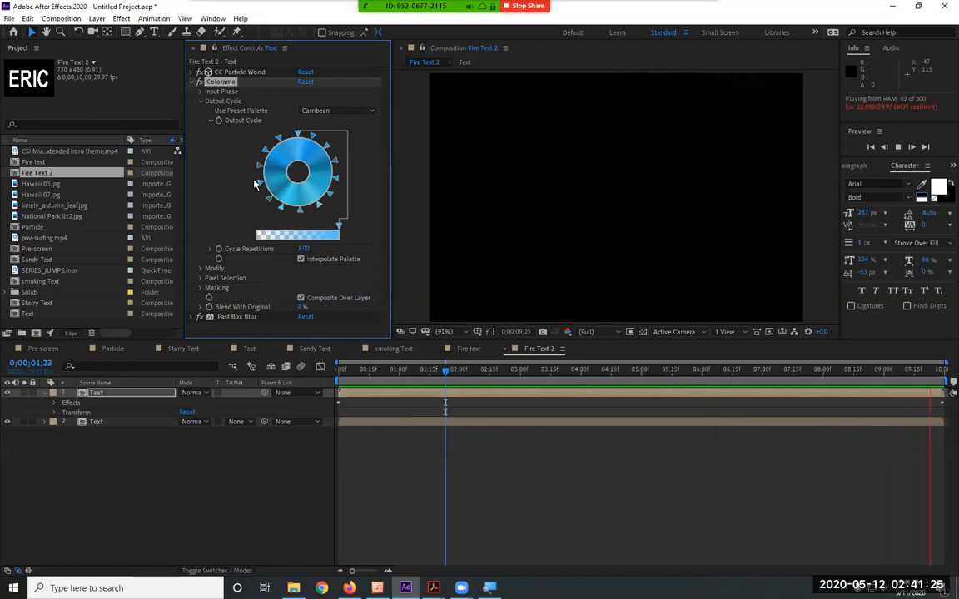
pyautogui.click(330, 112)
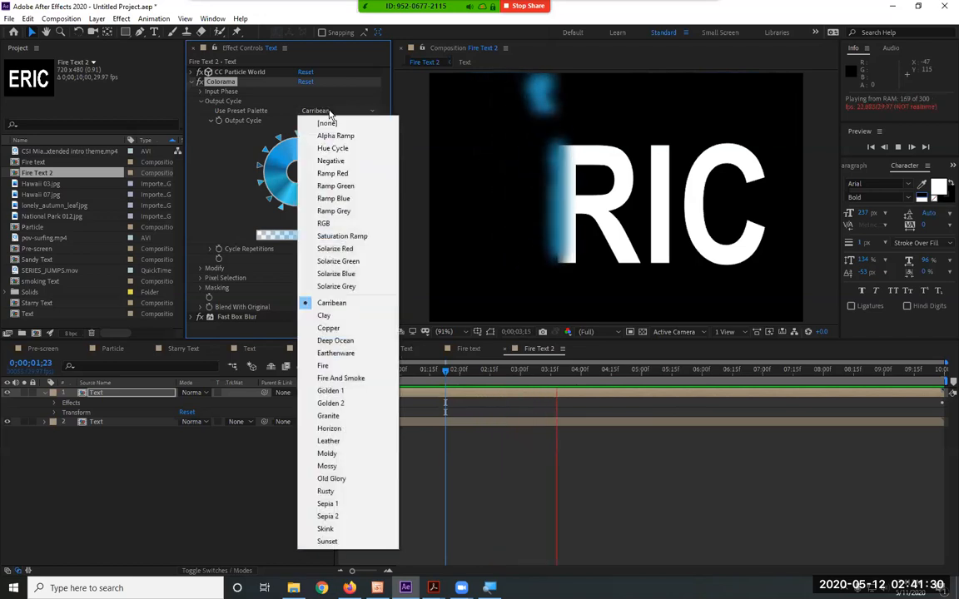
pyautogui.click(343, 328)
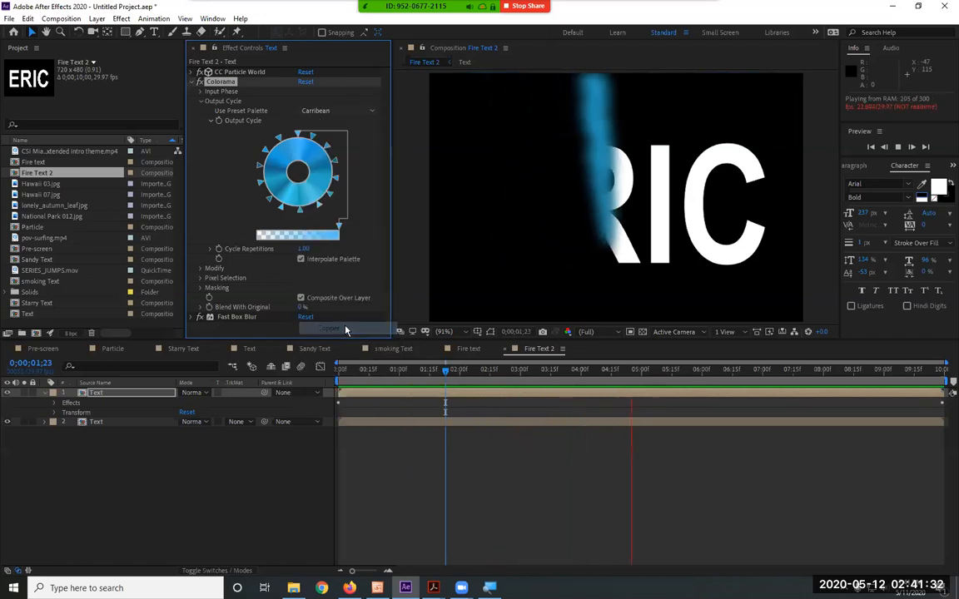
pyautogui.click(343, 113)
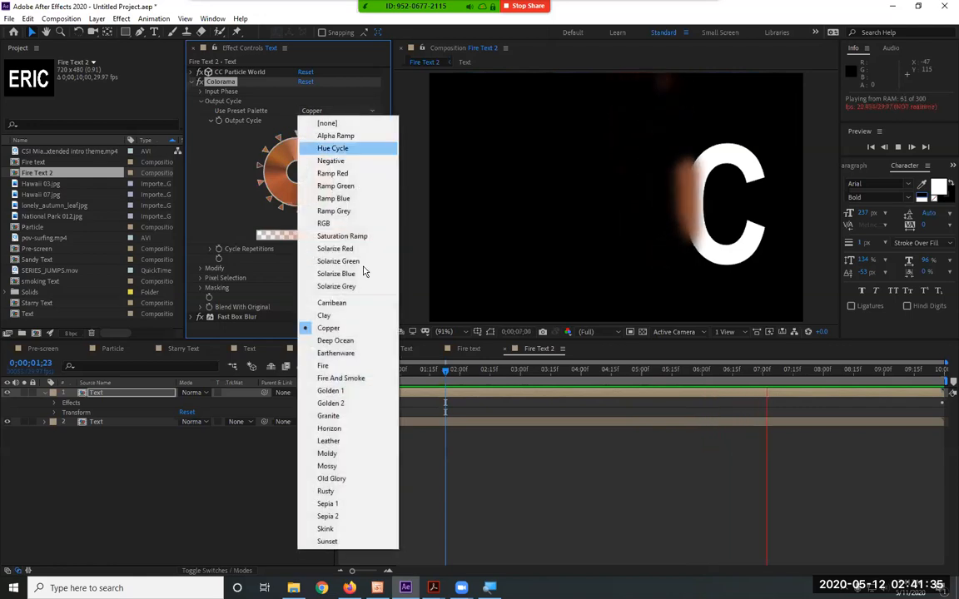
pyautogui.click(353, 341)
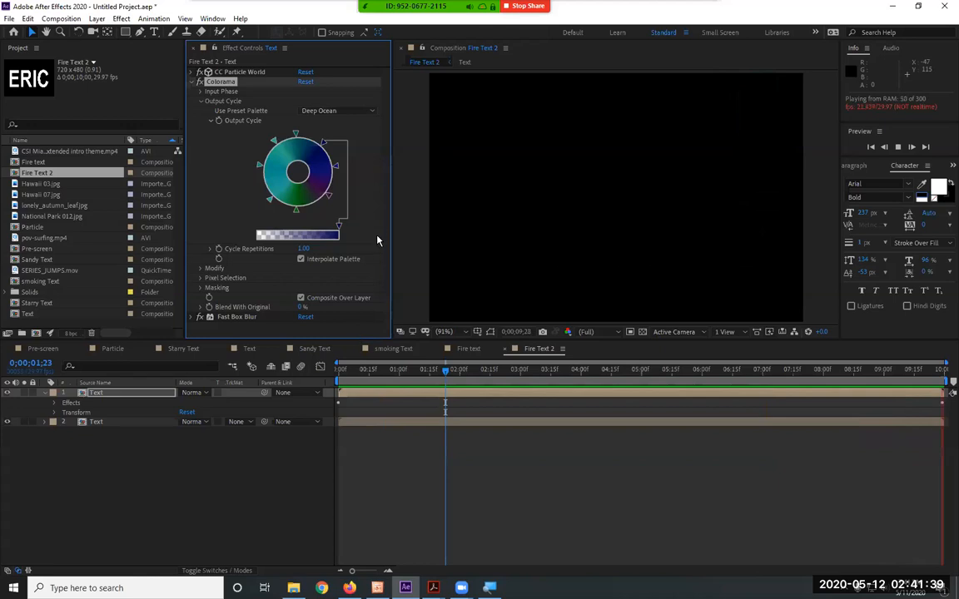
# Try the Fire And Smoke palette in Colorama and shift the dark grey color stops around the Output Cycle wheel
pyautogui.click(345, 113)
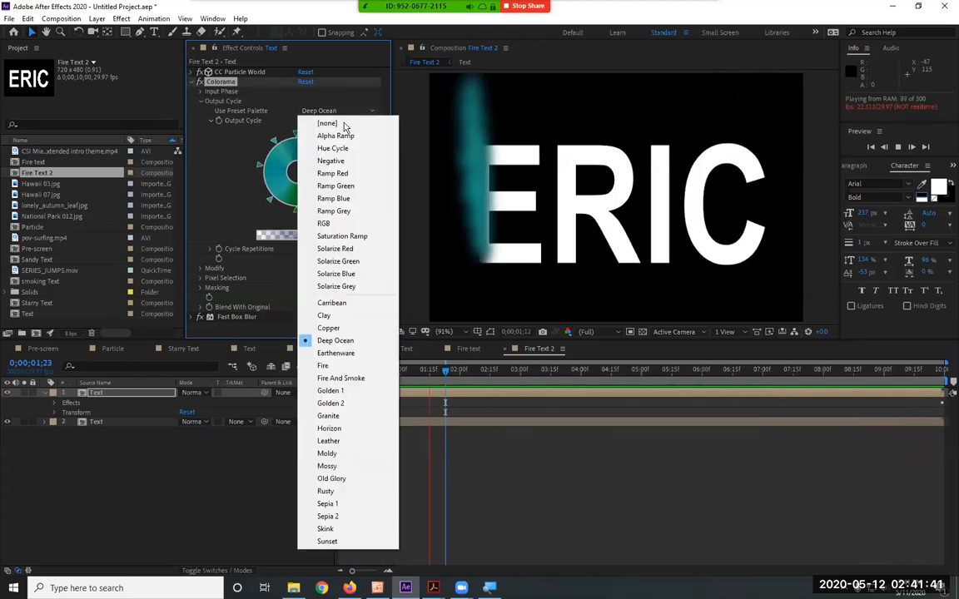
pyautogui.click(357, 378)
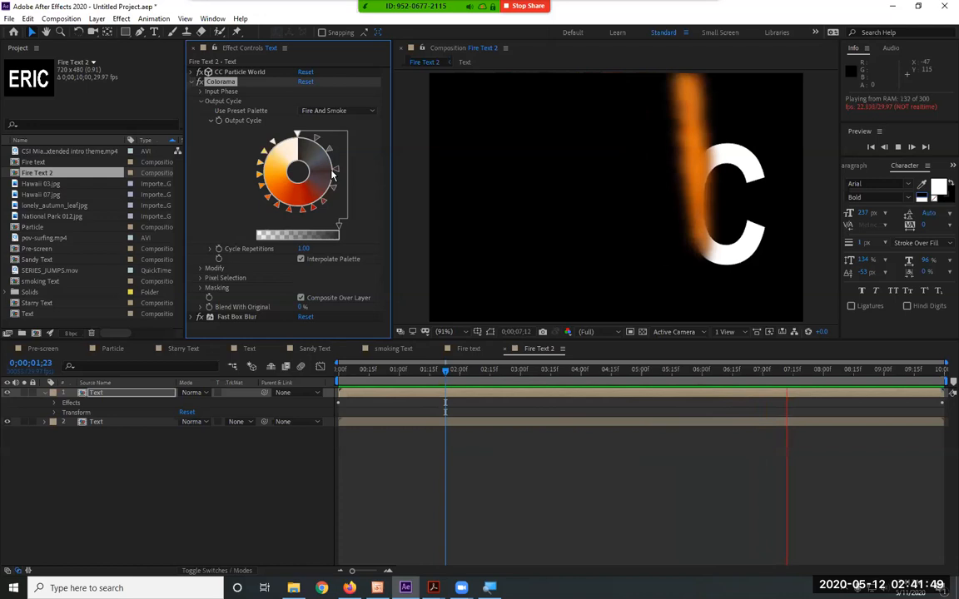
pyautogui.moveTo(330, 150); pyautogui.dragTo(336, 160)
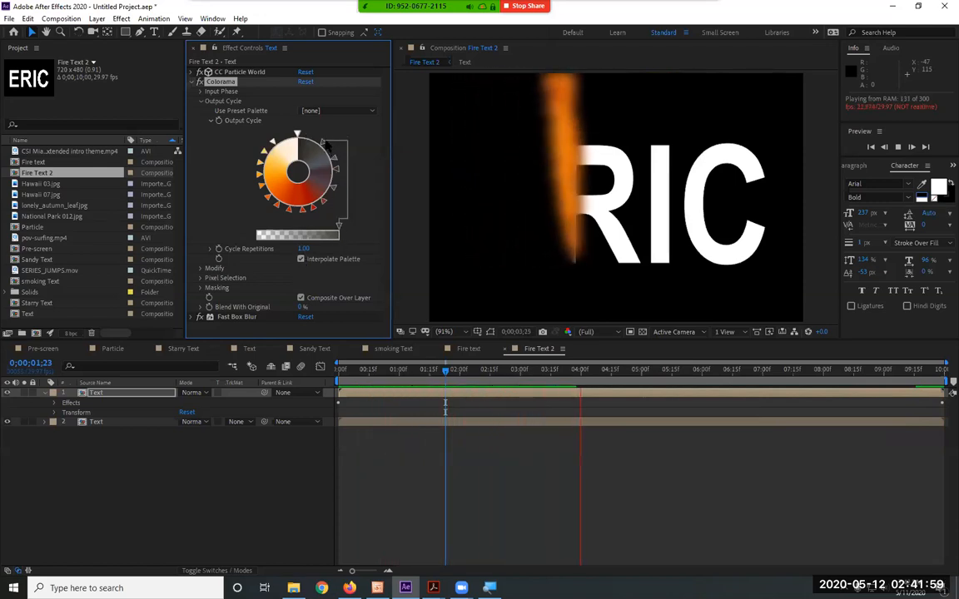
pyautogui.doubleClick(266, 170)
pyautogui.click(253, 33)
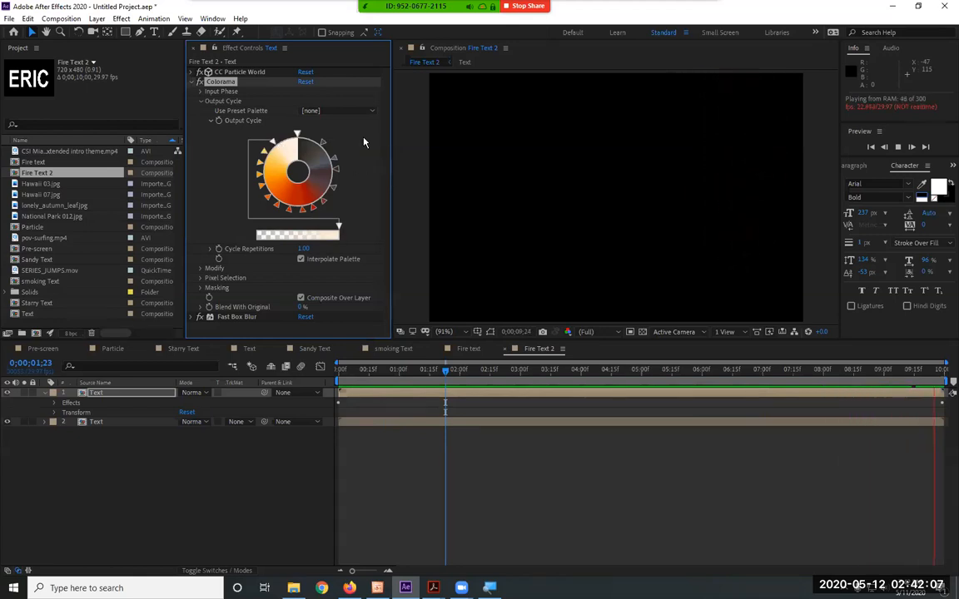
# Try the Granite, Leather and Moldy preset palettes on Colorama's Output Cycle during the preview
pyautogui.click(306, 110)
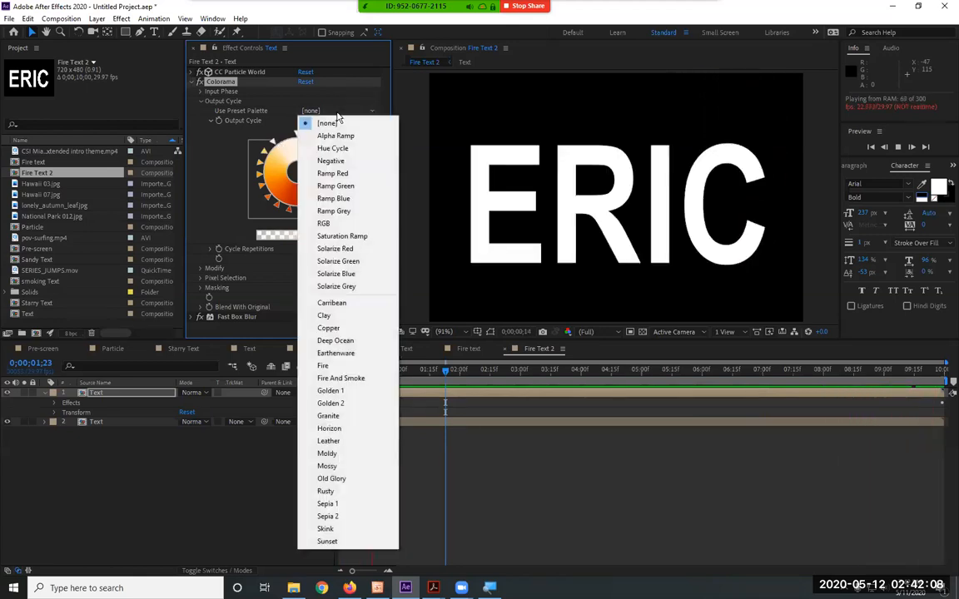
pyautogui.click(363, 416)
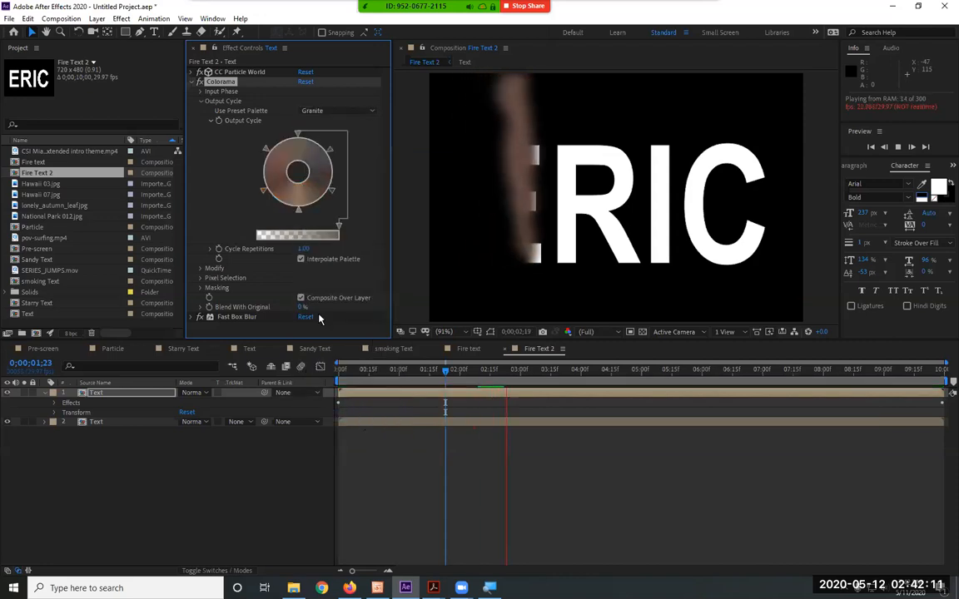
pyautogui.click(337, 111)
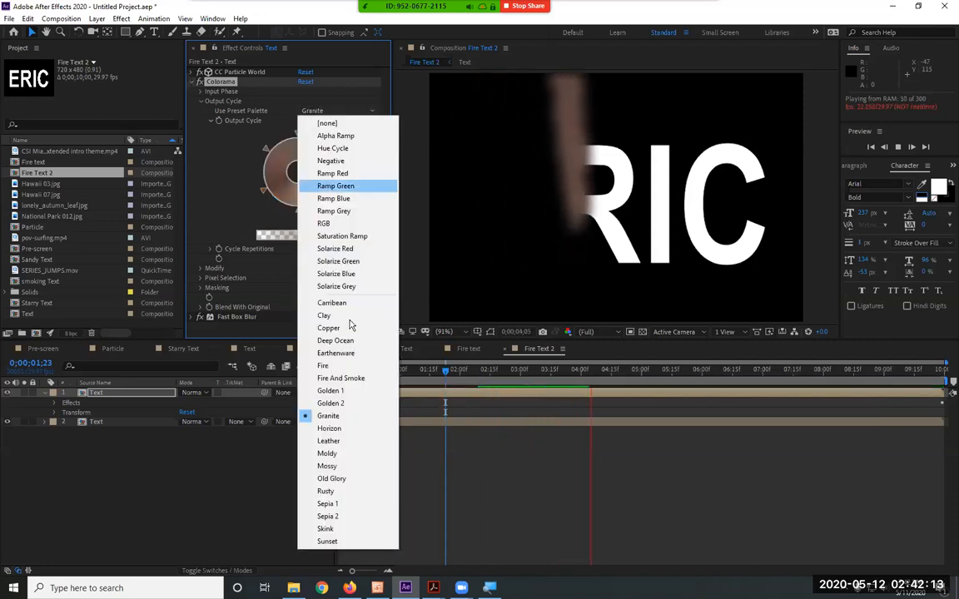
pyautogui.click(344, 441)
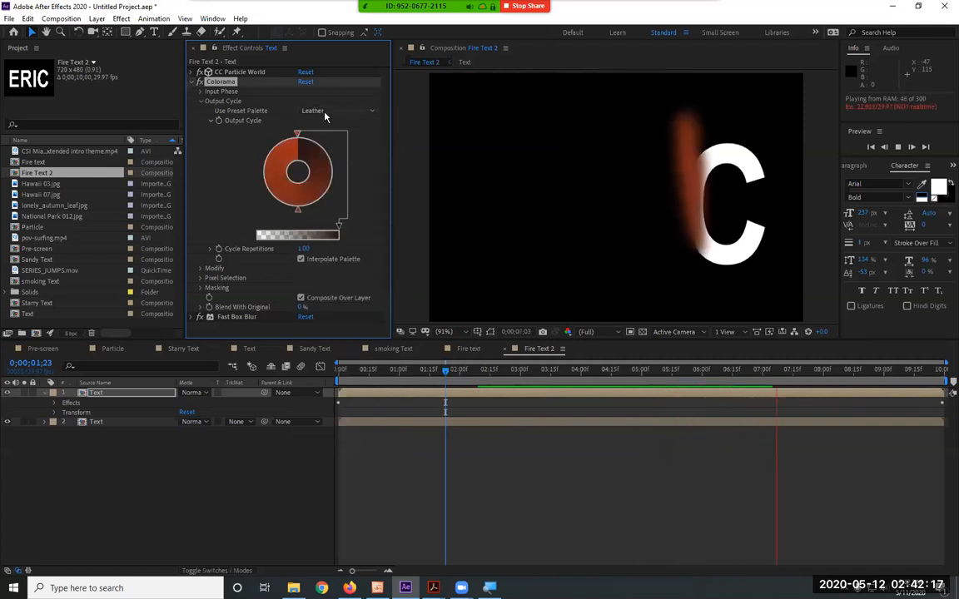
pyautogui.click(324, 110)
pyautogui.click(357, 457)
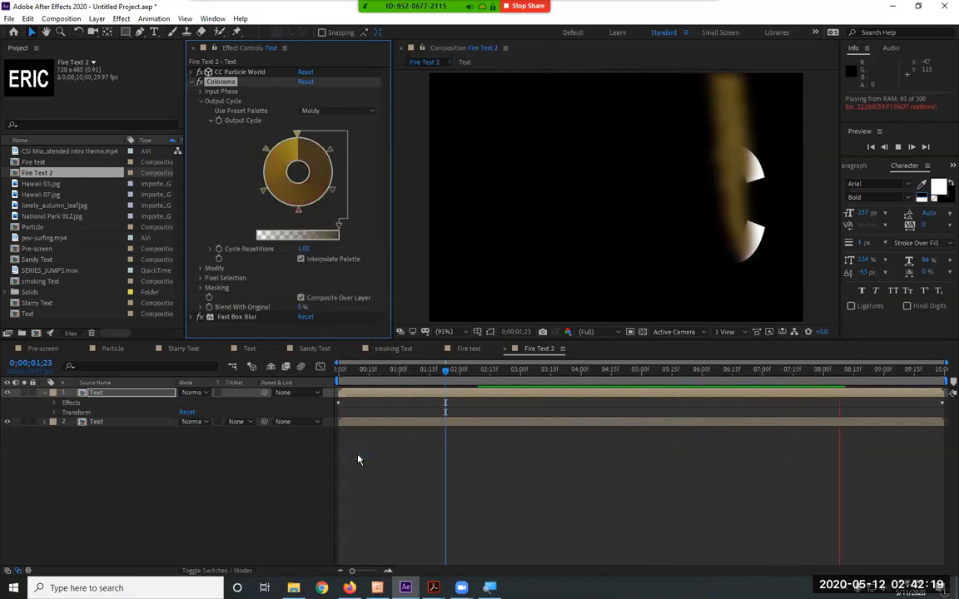
# Try the Mossy, Old Glory and Rusty preset palettes on Colorama's Output Cycle during the preview
pyautogui.click(349, 113)
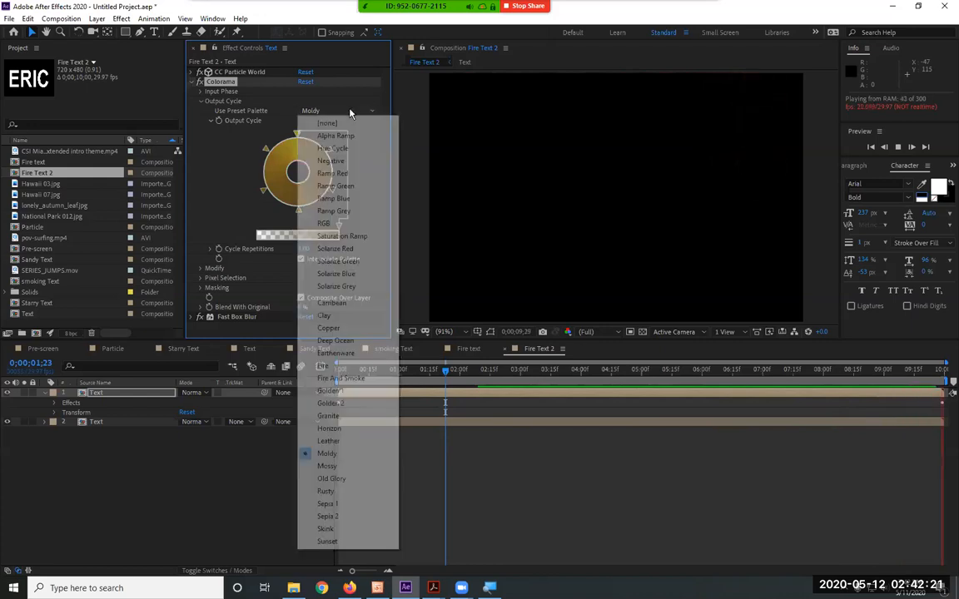
pyautogui.click(361, 467)
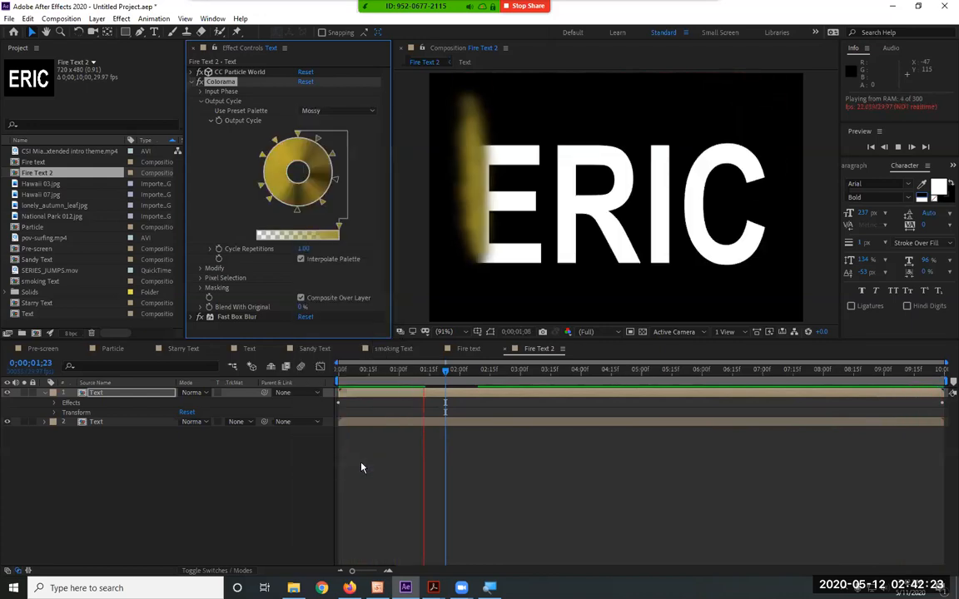
pyautogui.click(338, 111)
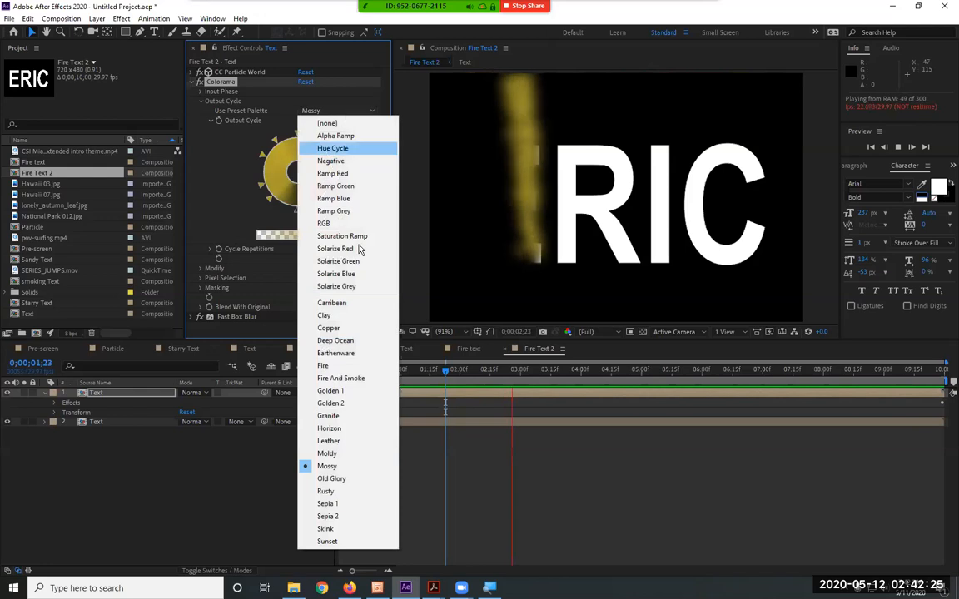
pyautogui.click(362, 478)
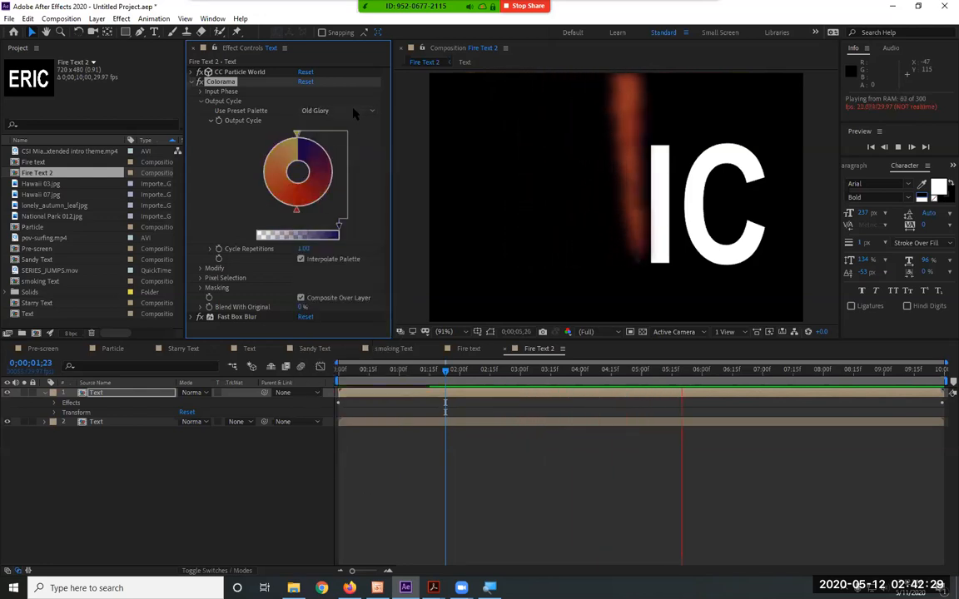
pyautogui.click(353, 111)
pyautogui.click(351, 492)
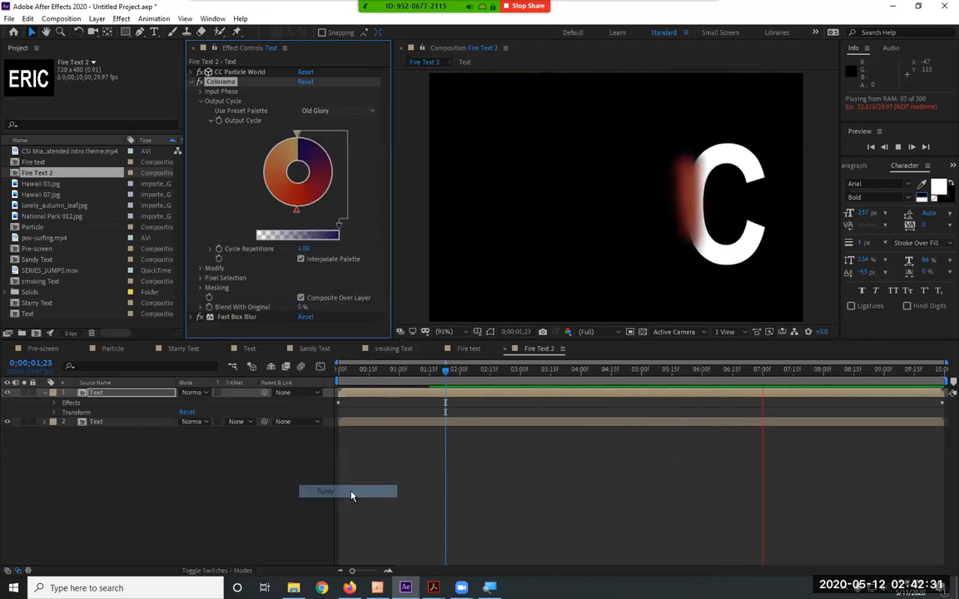
# Try the Sepia 1, Sepia 2, Skink and Sunset preset palettes on Colorama's Output Cycle during the preview
pyautogui.click(320, 111)
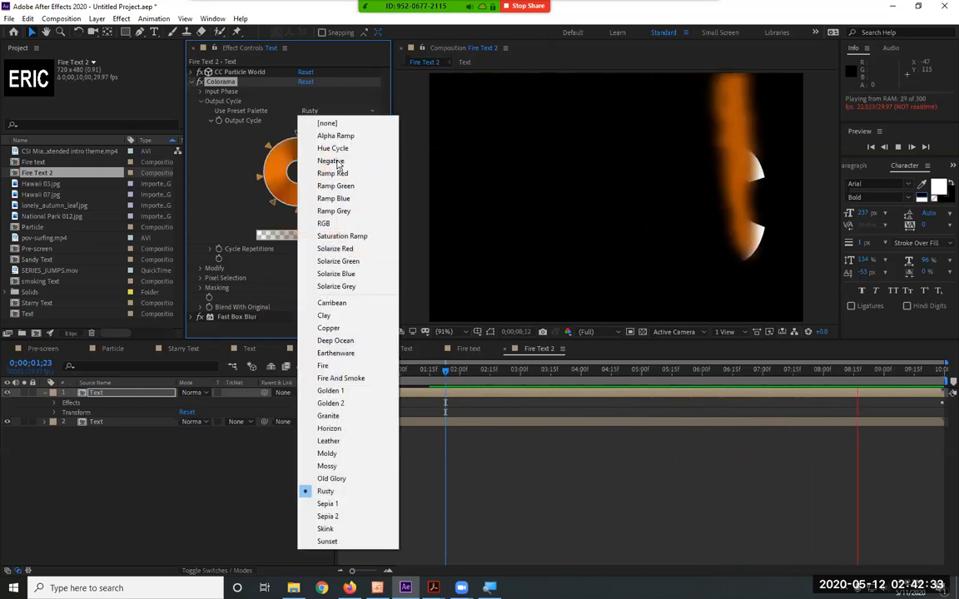
pyautogui.click(332, 507)
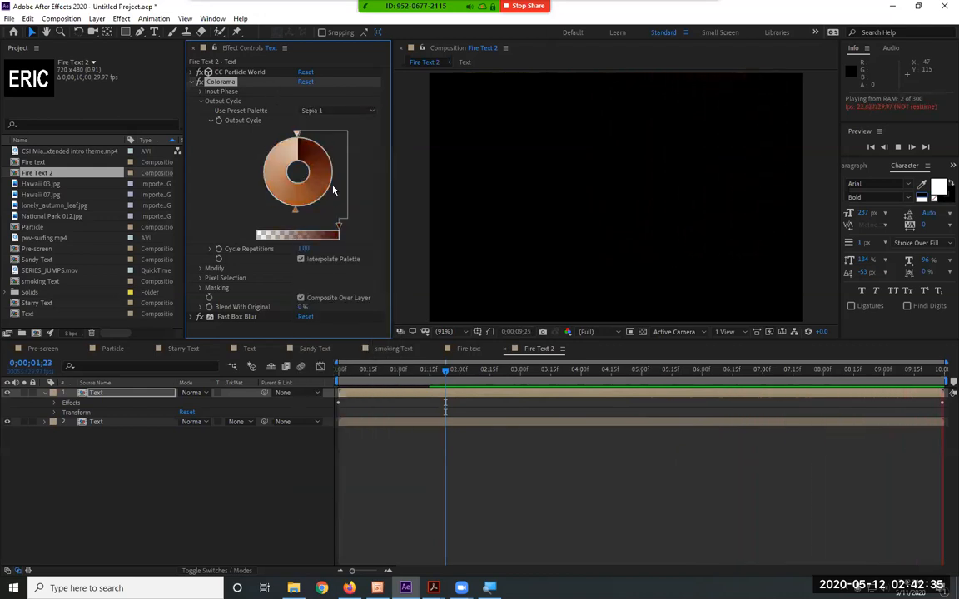
pyautogui.click(349, 114)
pyautogui.click(349, 519)
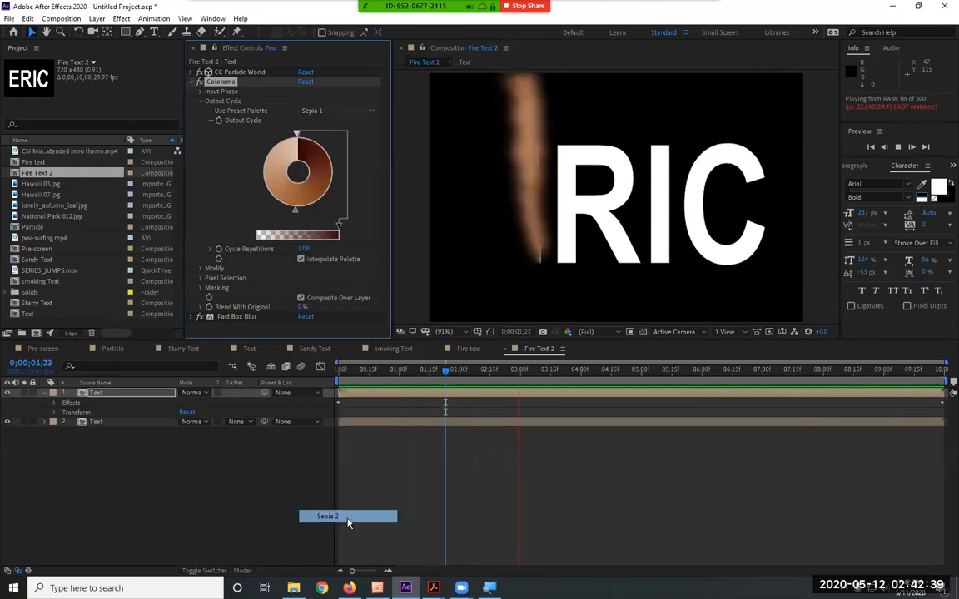
pyautogui.click(341, 111)
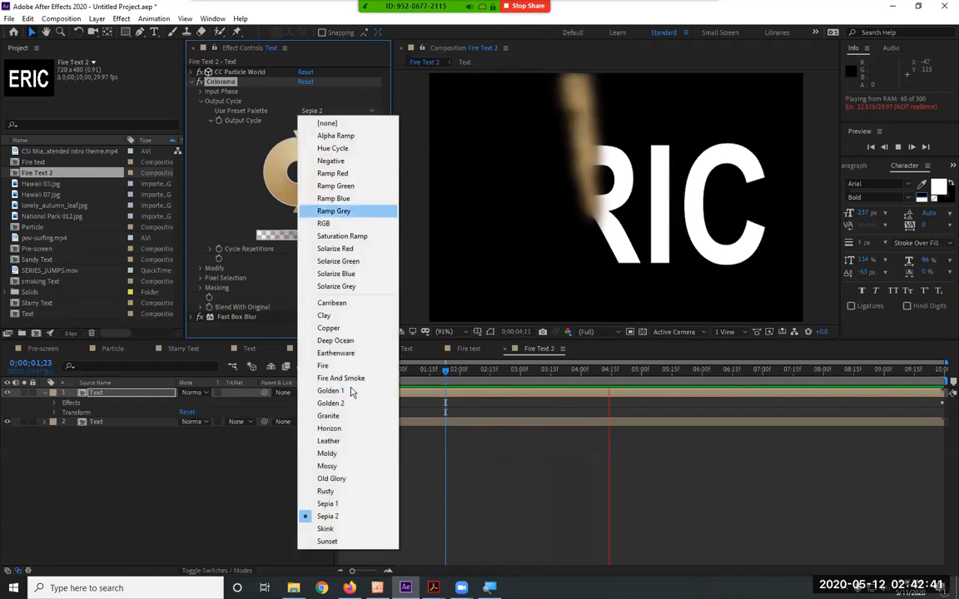
pyautogui.click(352, 531)
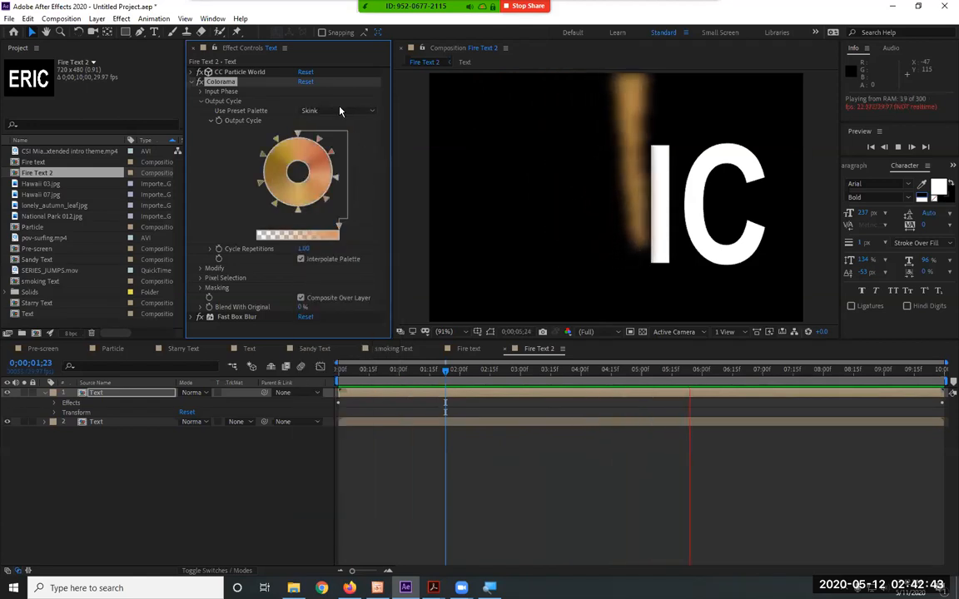
pyautogui.click(342, 111)
pyautogui.click(350, 542)
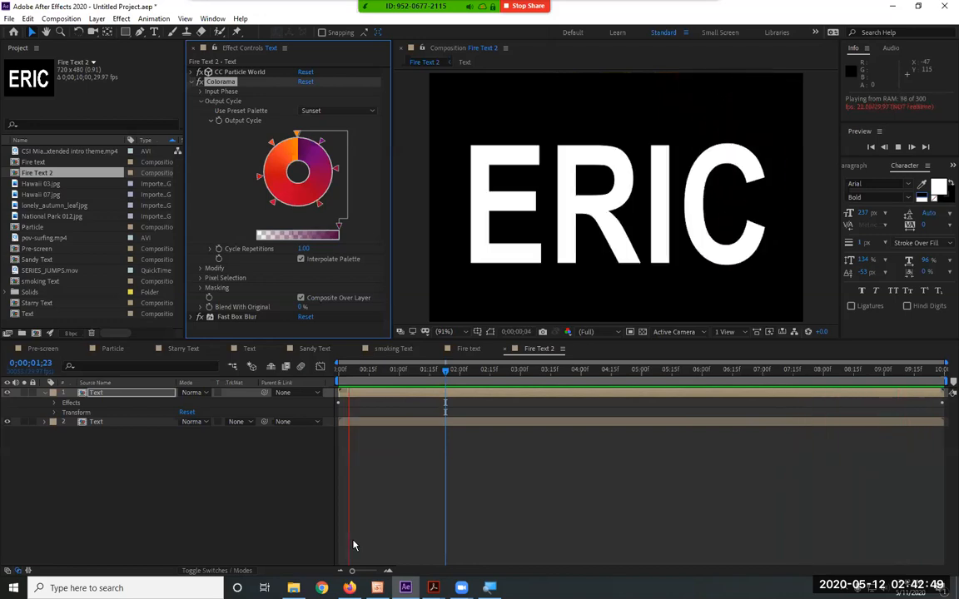
# Try Colorama's Alpha Ramp and [none] palette options, and settle on the Hue Cycle preset palette
pyautogui.click(337, 118)
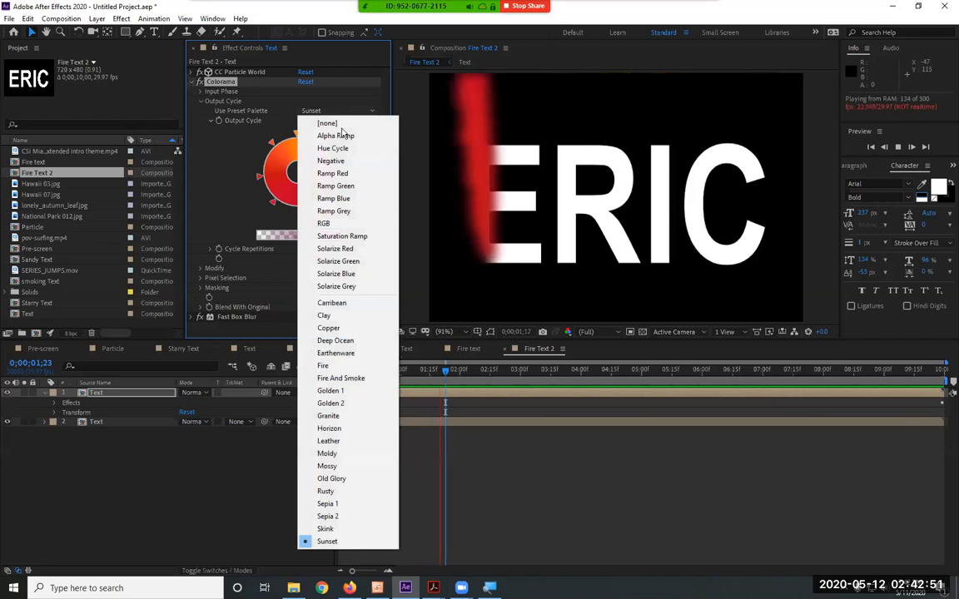
pyautogui.click(337, 135)
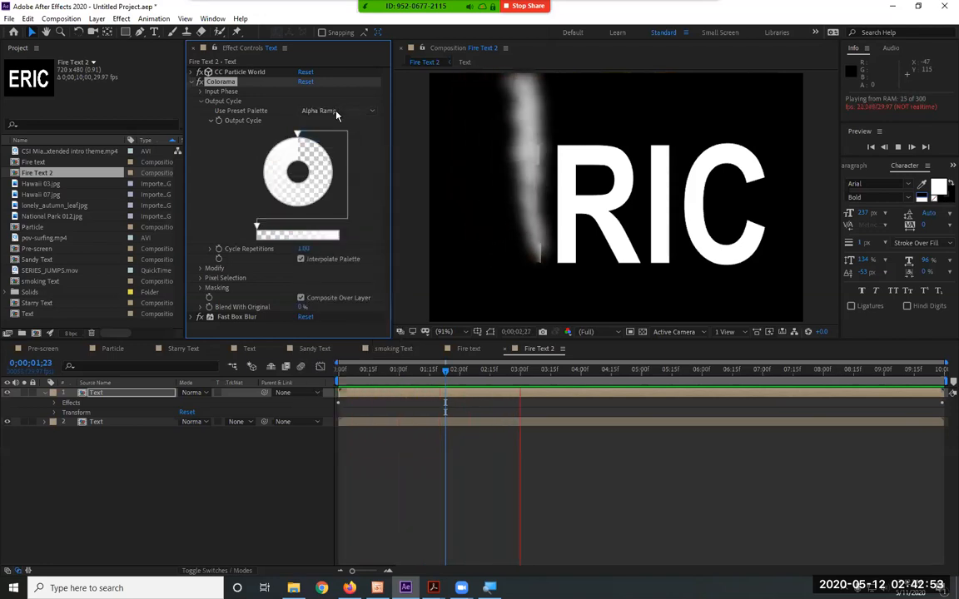
pyautogui.click(337, 114)
pyautogui.click(345, 125)
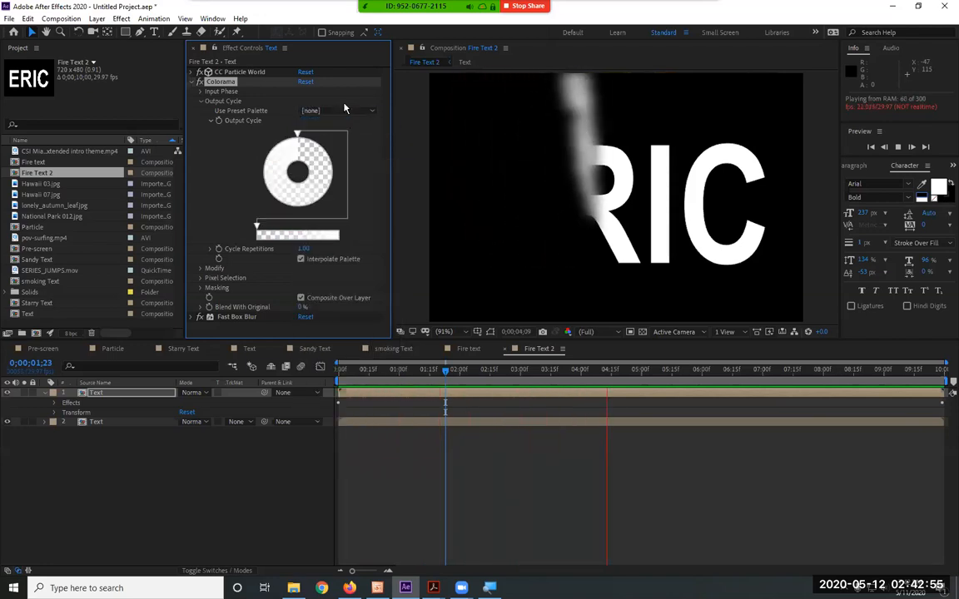
pyautogui.click(343, 111)
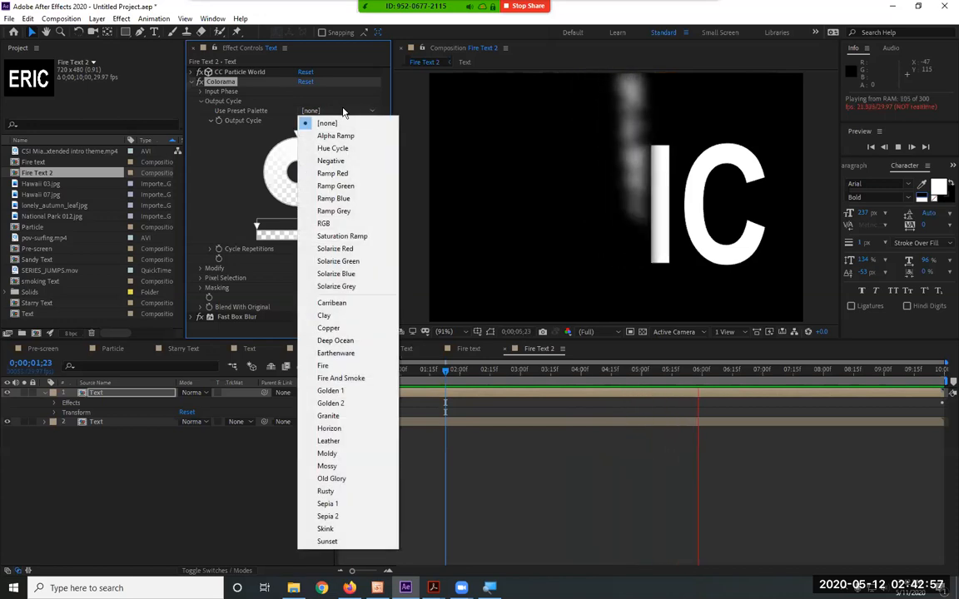
pyautogui.click(358, 148)
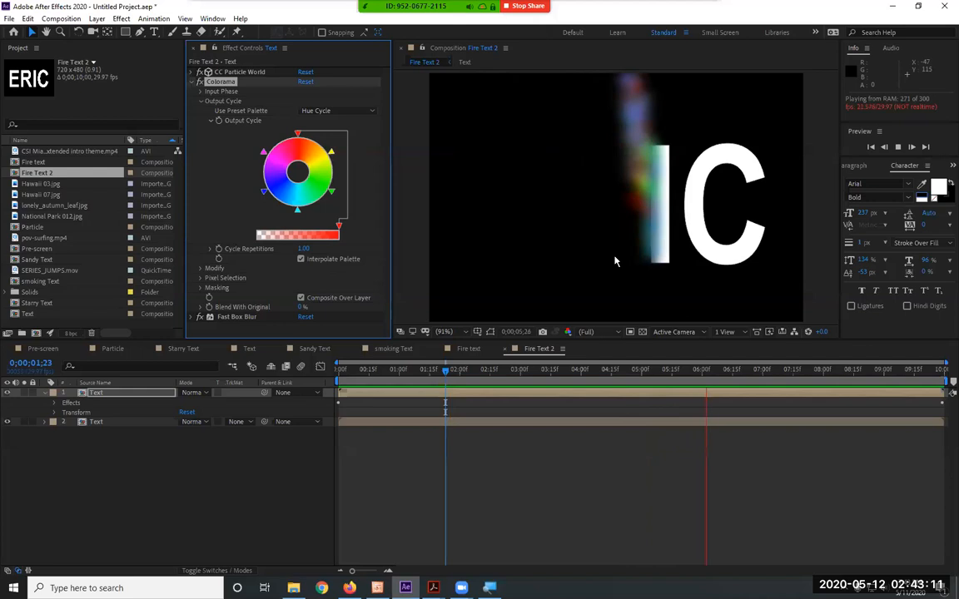
# Review the CC Particle World particle settings on the Text layer during the preview, then collapse them
pyautogui.click(200, 71)
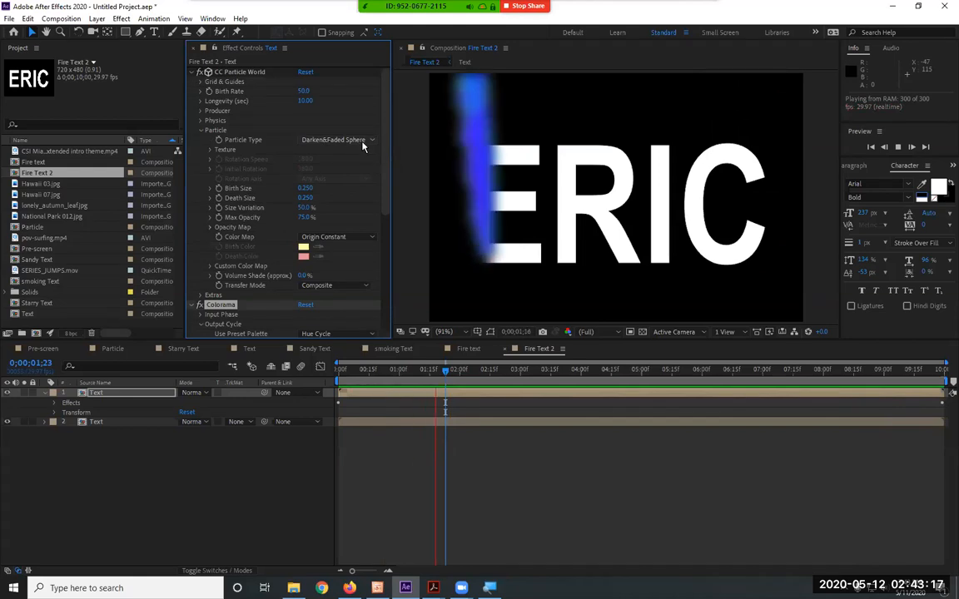
pyautogui.click(193, 72)
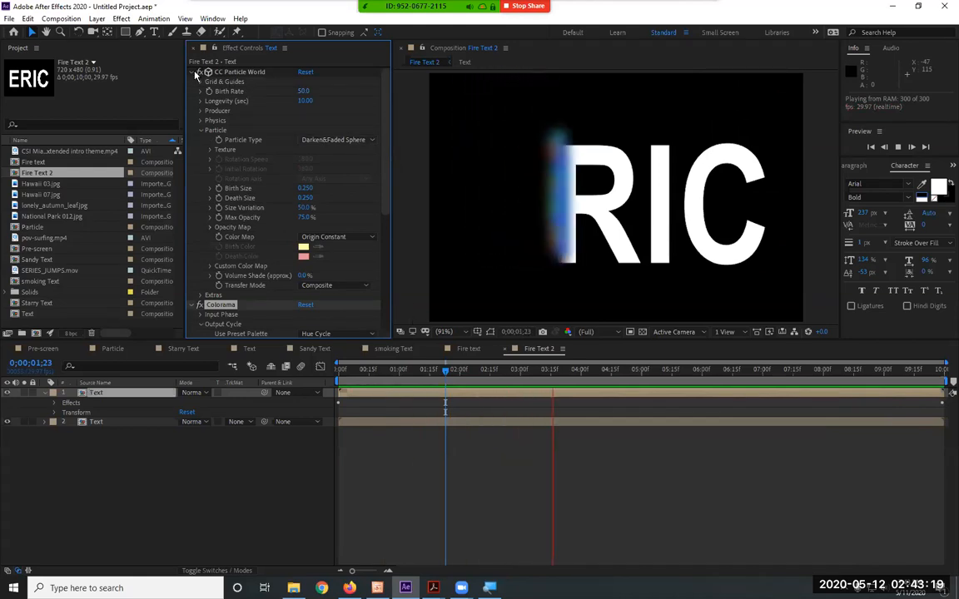
pyautogui.click(194, 73)
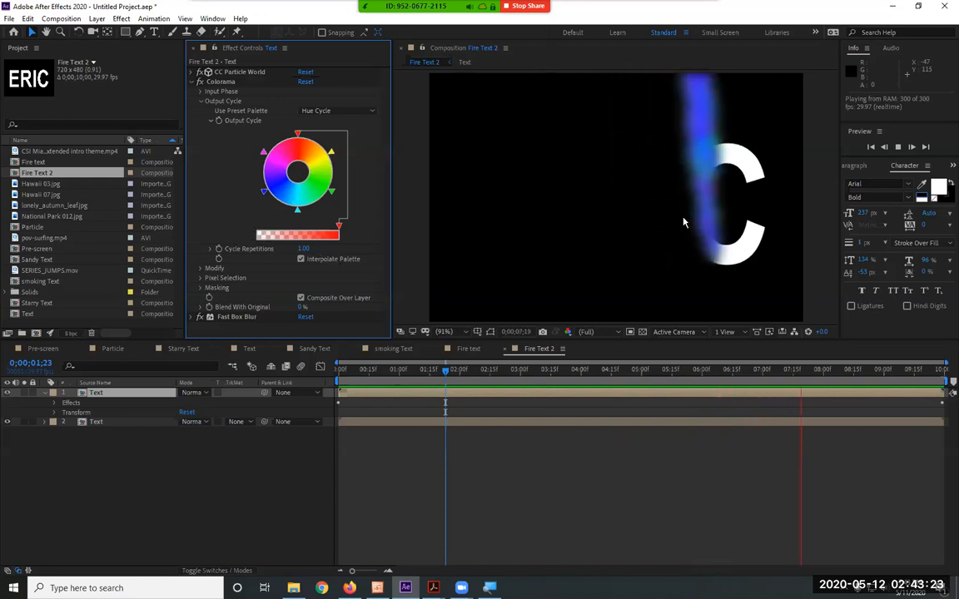
# Try the Negative, Alpha Ramp, Solarize Grey and Solarize Blue preset palettes on Colorama's Output Cycle during the preview
pyautogui.click(320, 111)
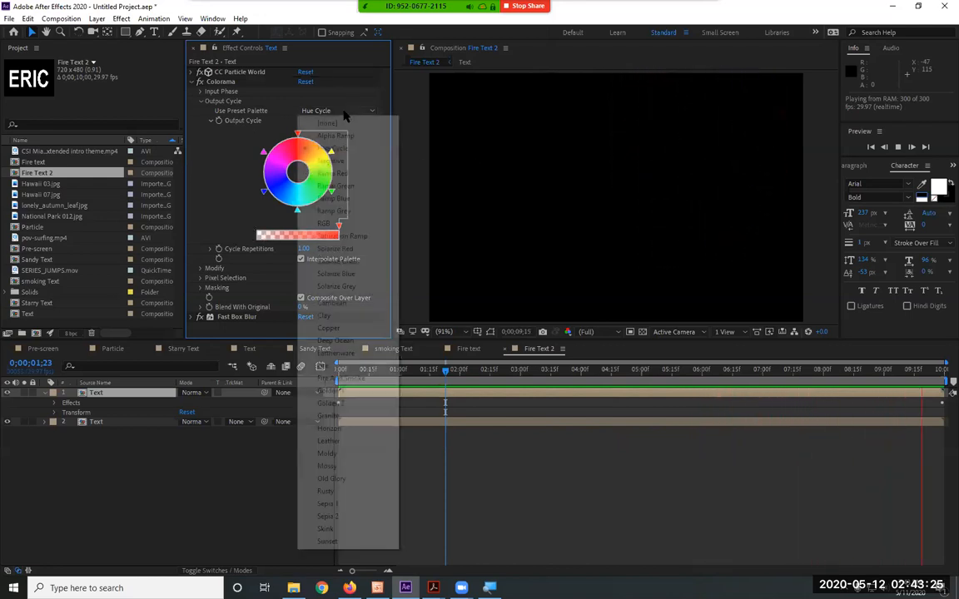
pyautogui.click(359, 163)
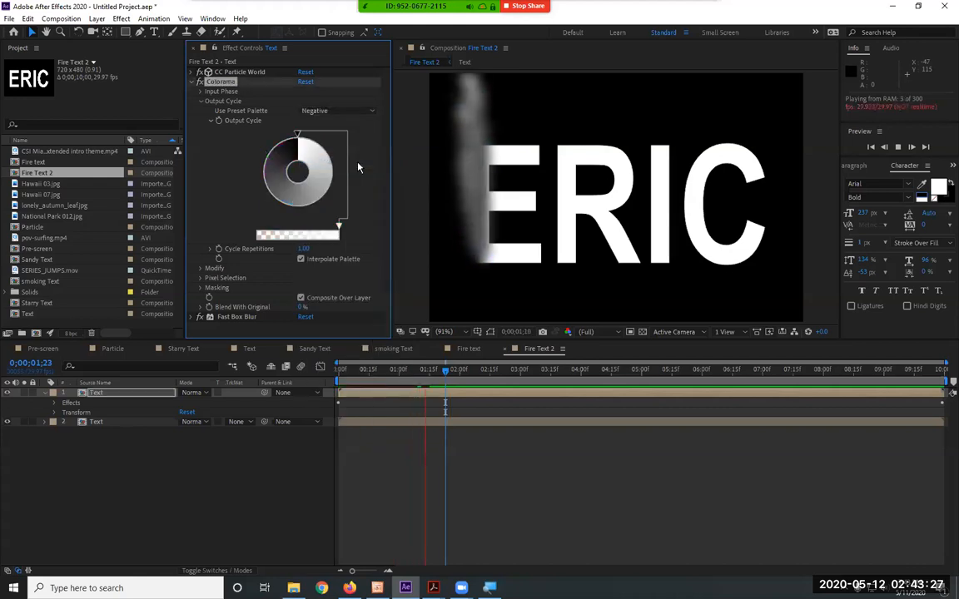
pyautogui.click(346, 112)
pyautogui.click(351, 135)
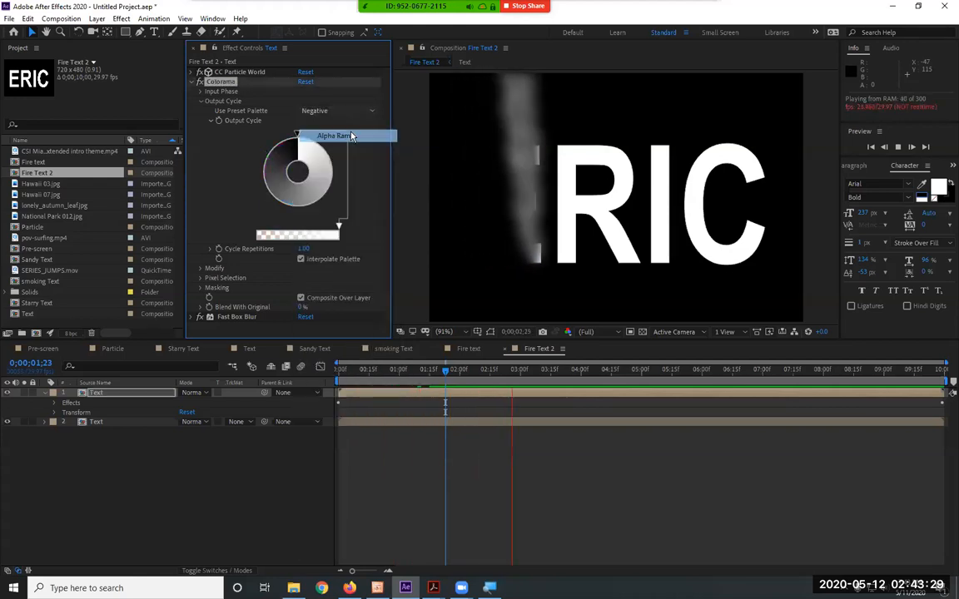
pyautogui.click(341, 111)
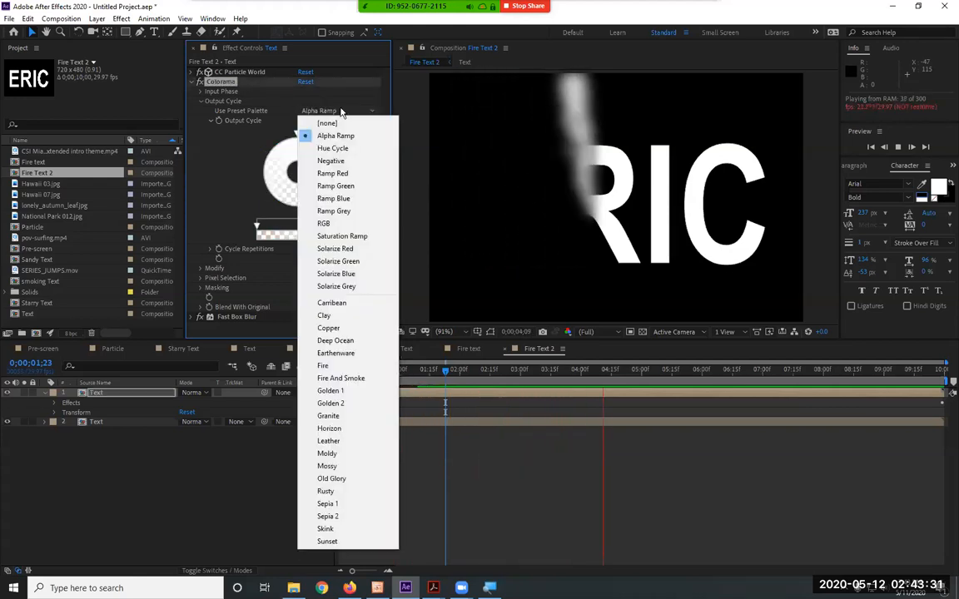
pyautogui.click(362, 286)
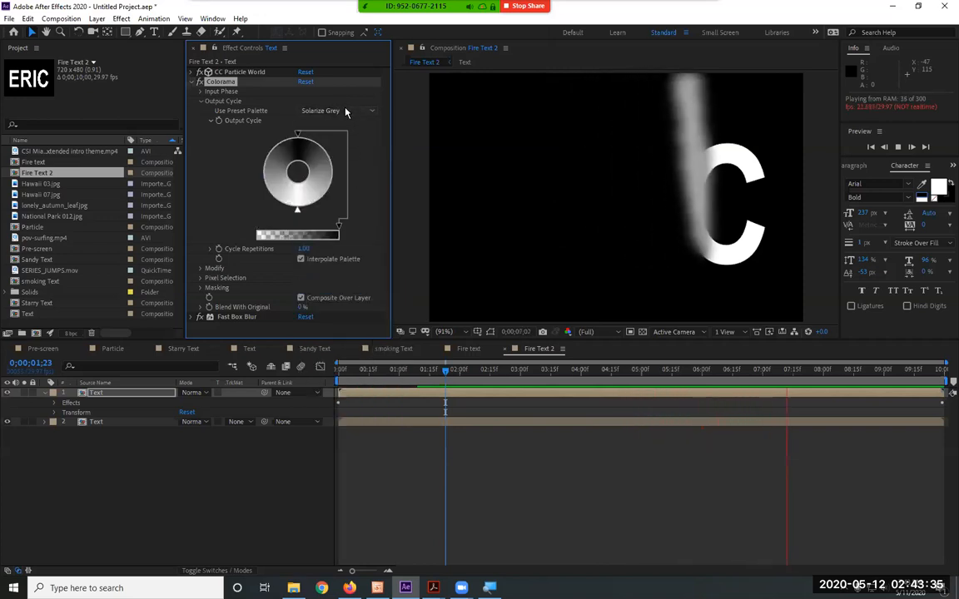
pyautogui.click(347, 110)
pyautogui.click(355, 274)
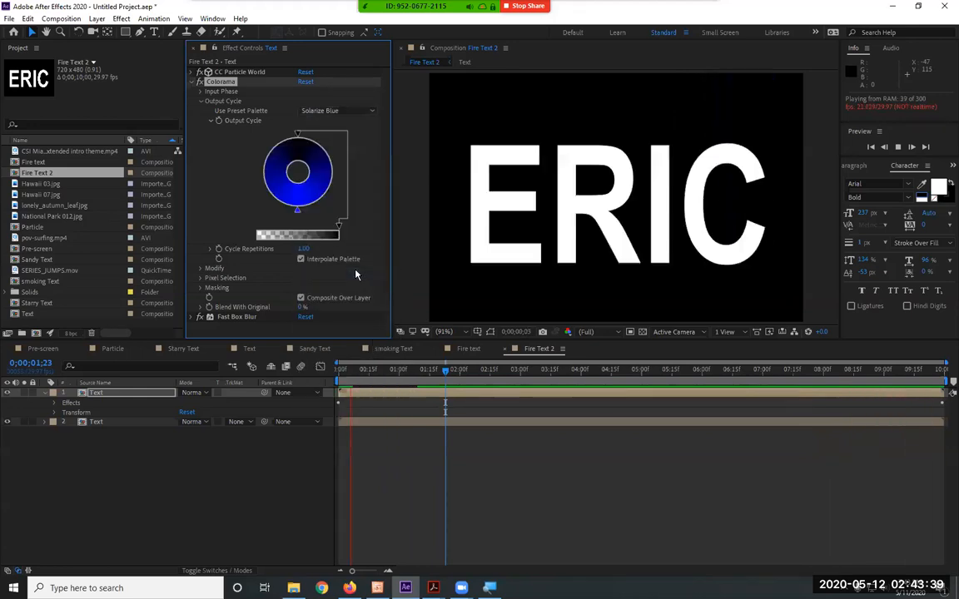
# Set Colorama's Output Cycle to the Fire And Smoke preset palette
pyautogui.click(338, 111)
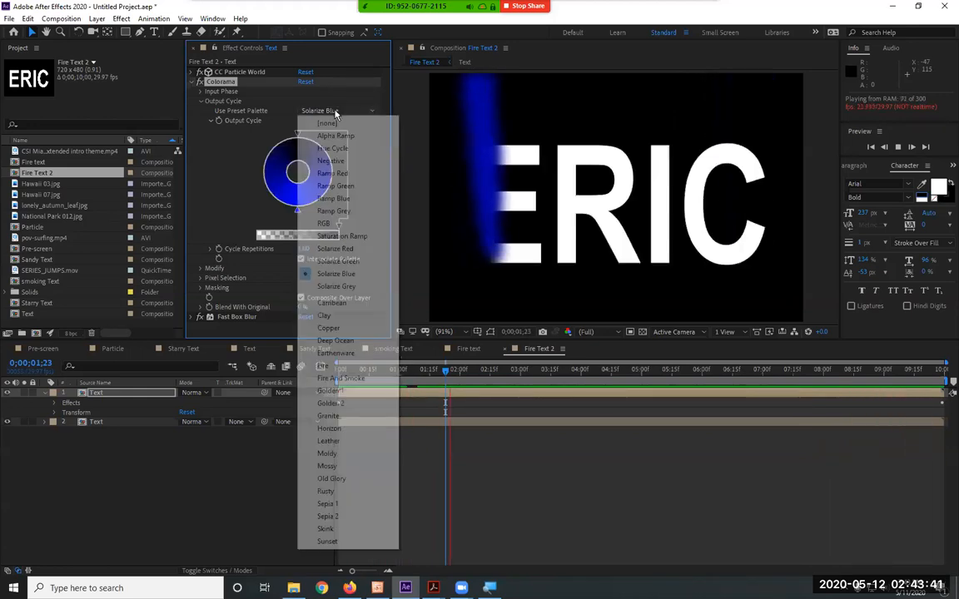
pyautogui.click(365, 383)
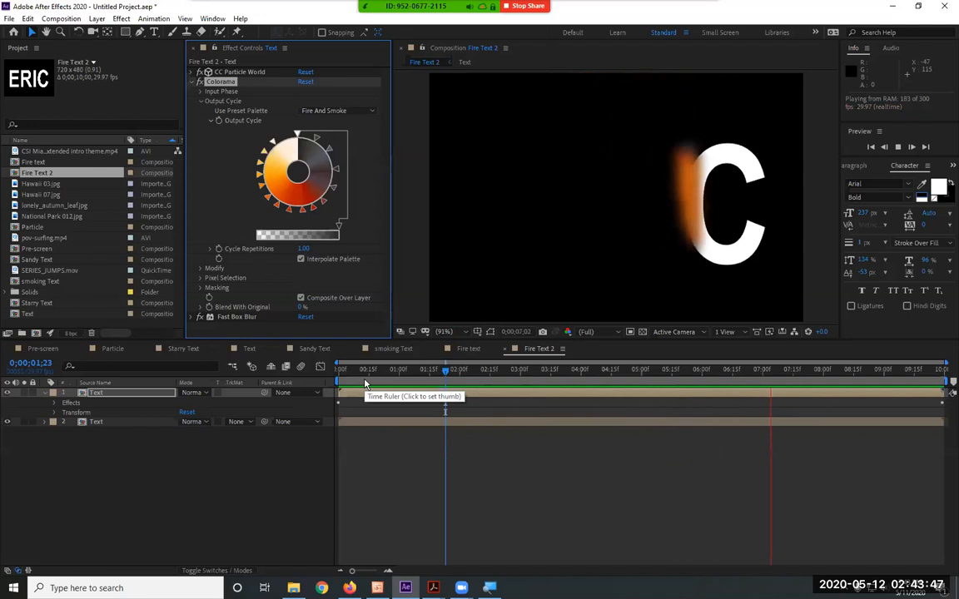
# Look through the available effect categories, including Keying, Expression Controls, Stylize and Simulation, without applying any effect
pyautogui.click(121, 20)
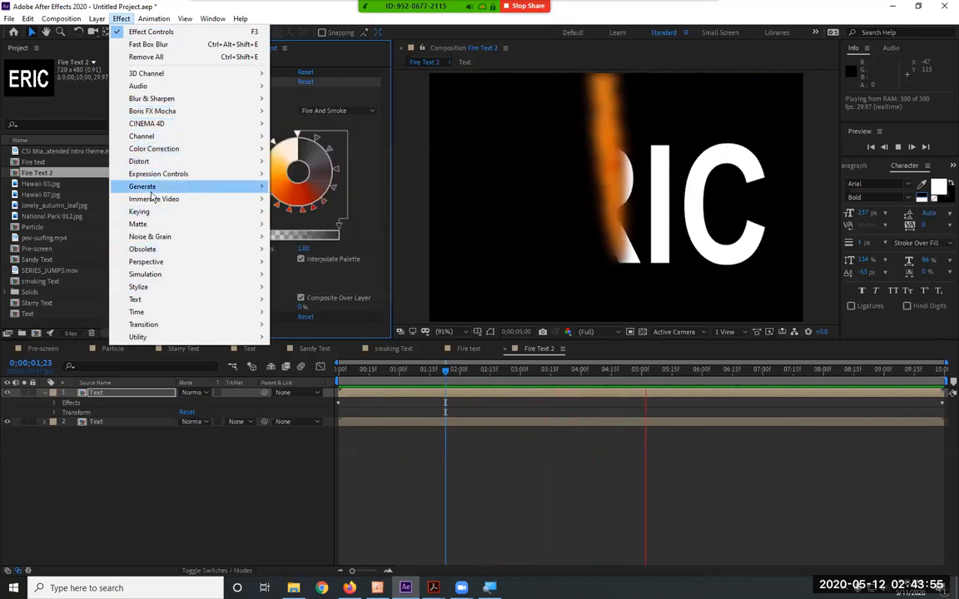
pyautogui.moveTo(176, 200)
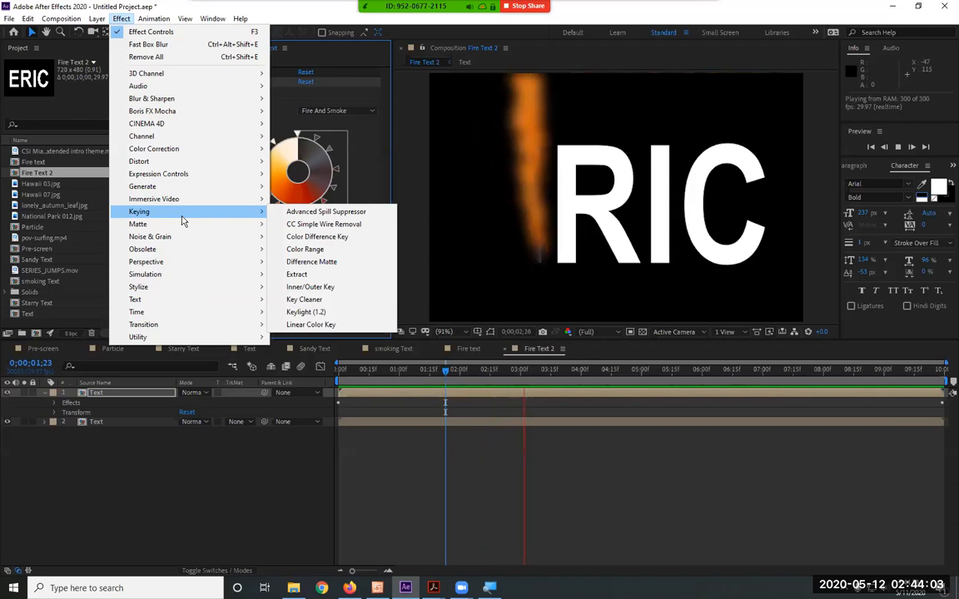
pyautogui.moveTo(198, 181)
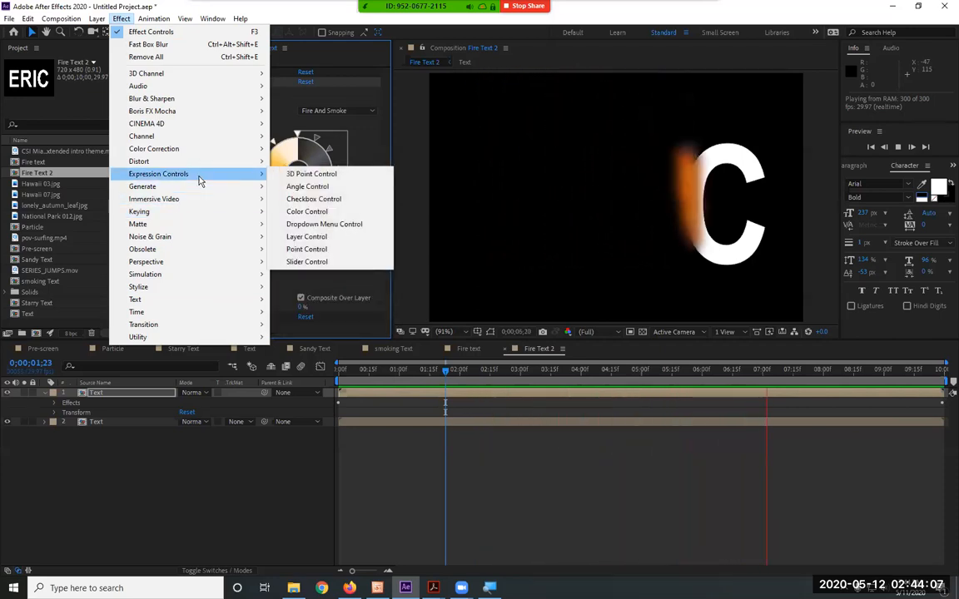
pyautogui.moveTo(218, 312)
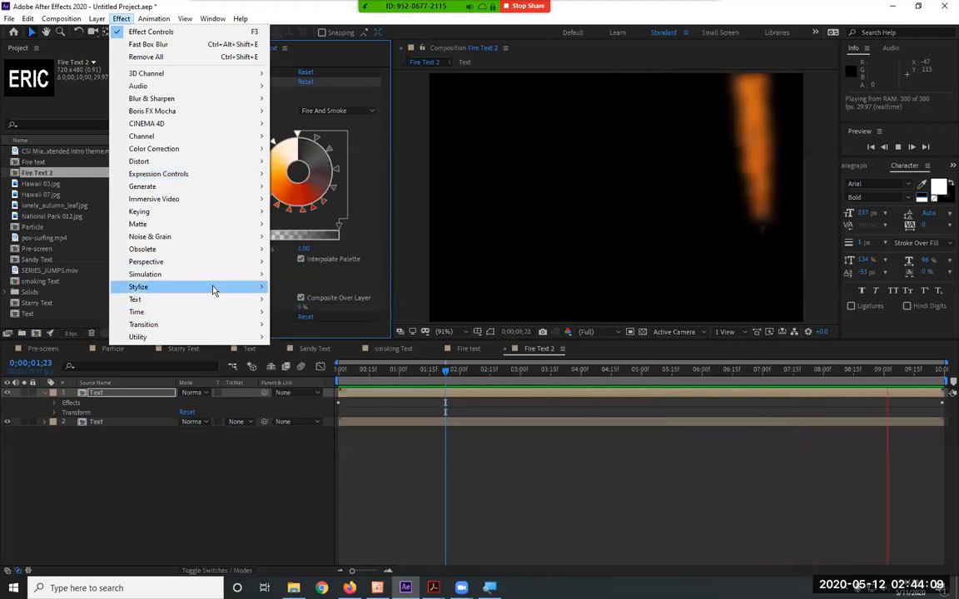
pyautogui.moveTo(213, 288)
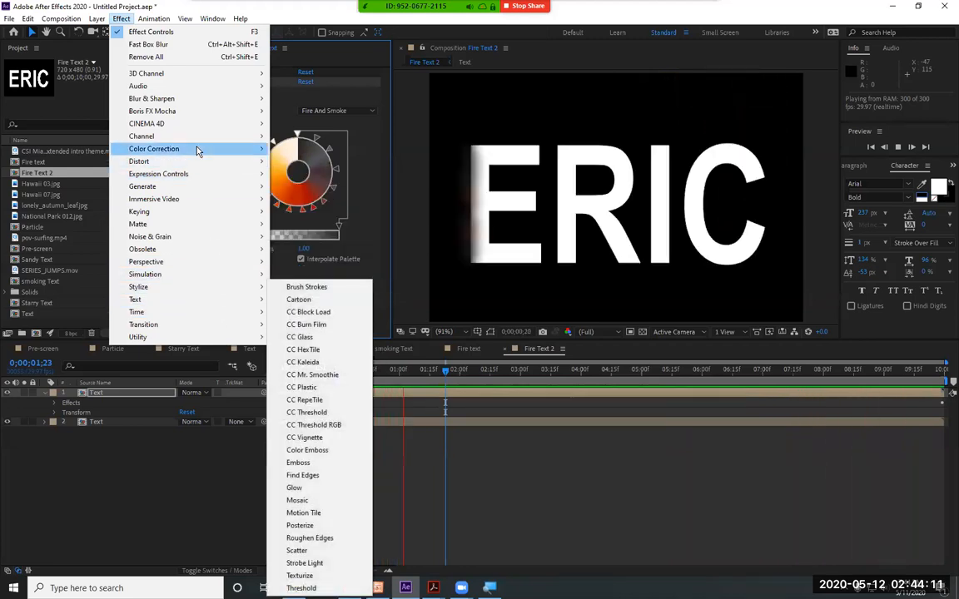
pyautogui.moveTo(198, 163)
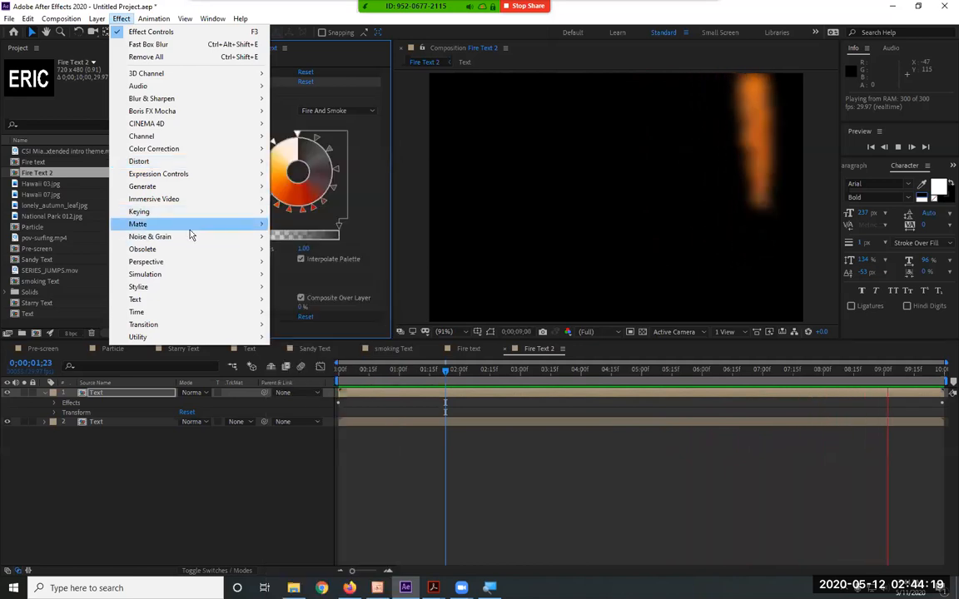
pyautogui.moveTo(191, 263)
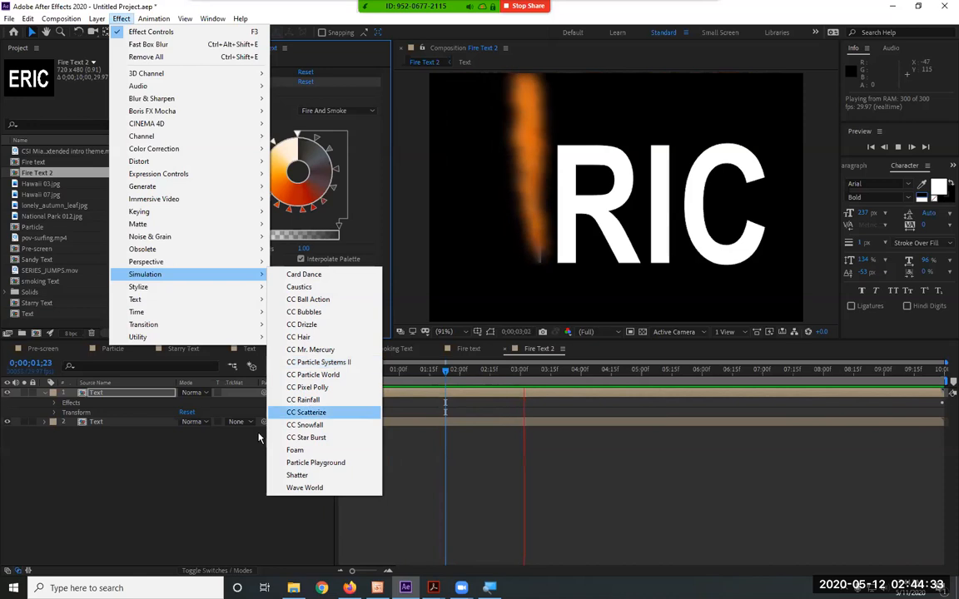
pyautogui.click(231, 469)
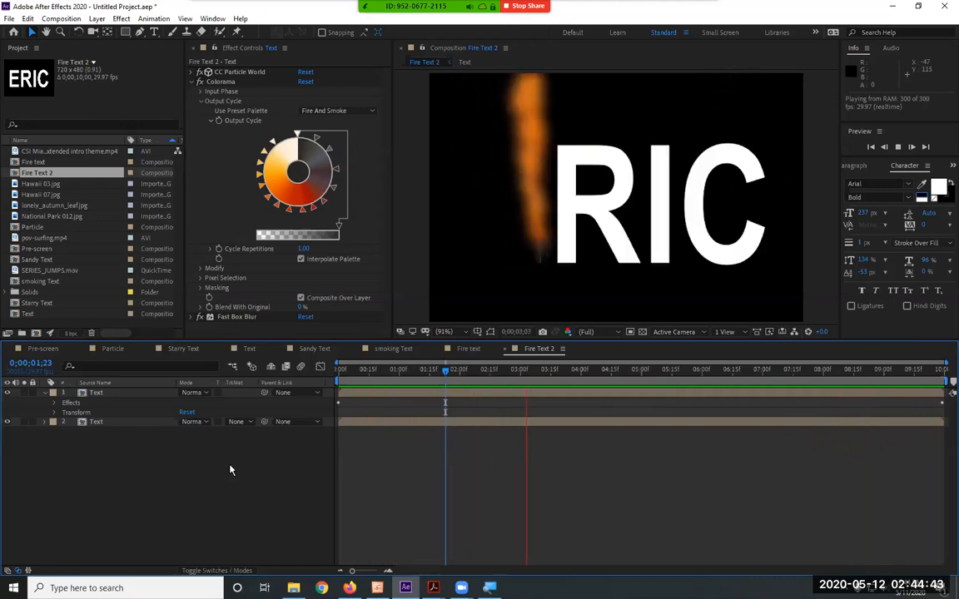
# In the Particle composition, spread the two Birth Rate keyframes to about 0;00;00;18 and 0;00;01;02, and preview the stars
pyautogui.click(119, 350)
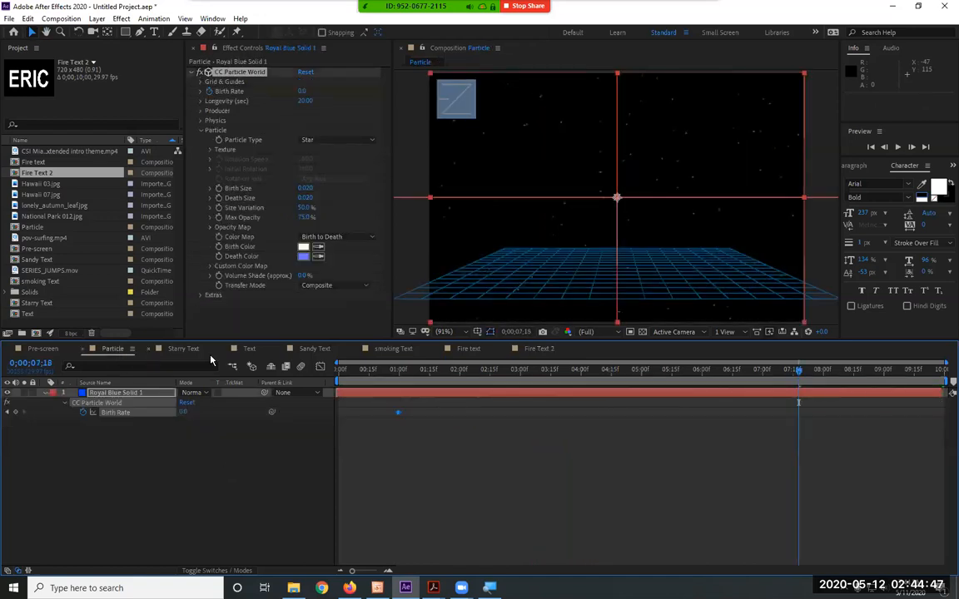
pyautogui.press('space')
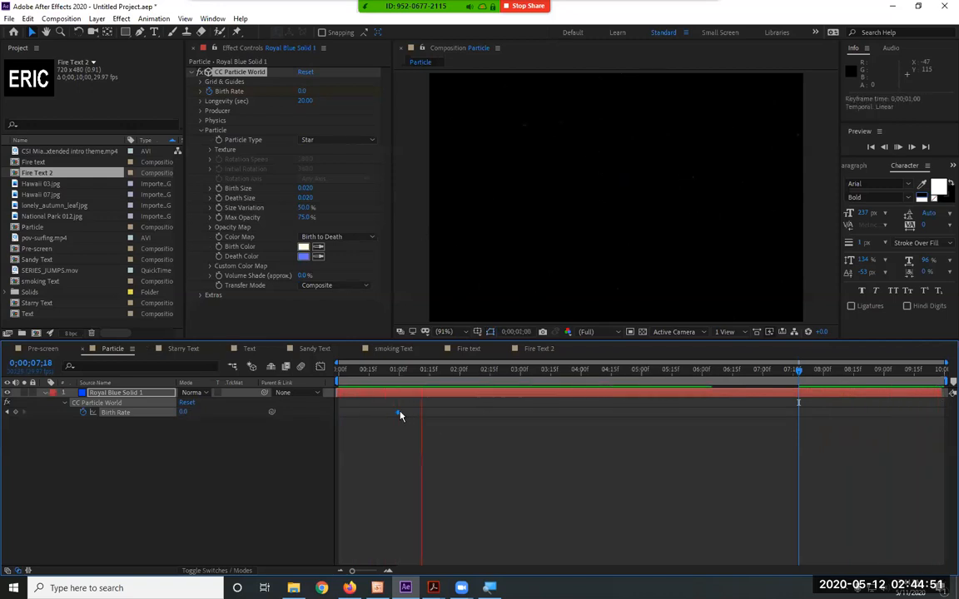
pyautogui.moveTo(401, 415); pyautogui.dragTo(391, 414)
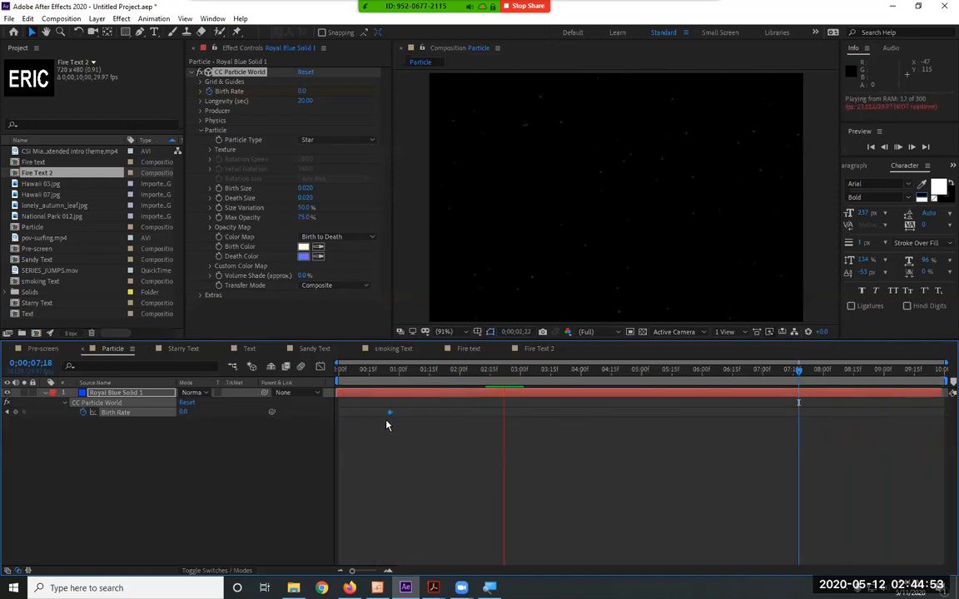
pyautogui.click(388, 572)
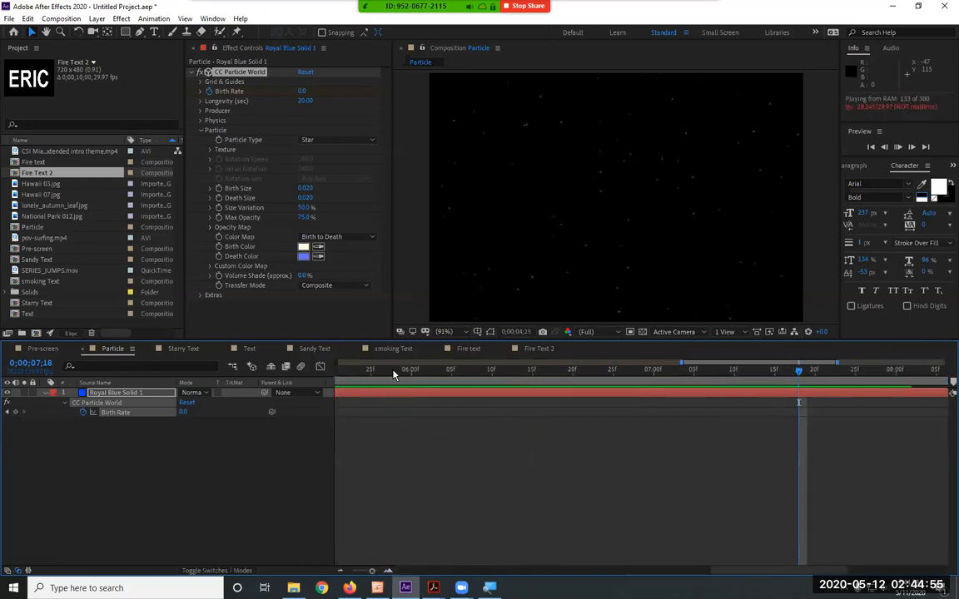
pyautogui.press('Home')
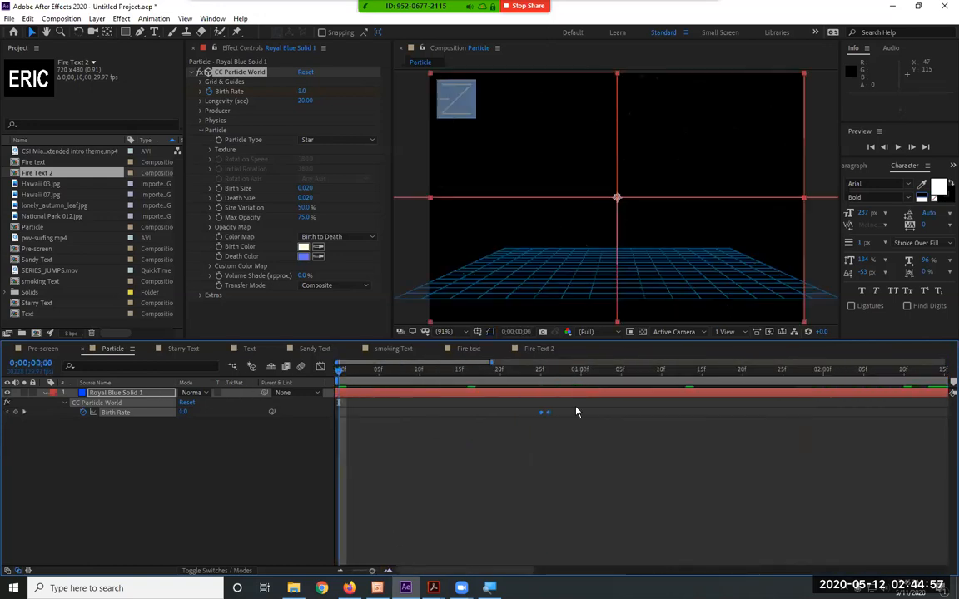
pyautogui.moveTo(548, 417); pyautogui.dragTo(597, 412)
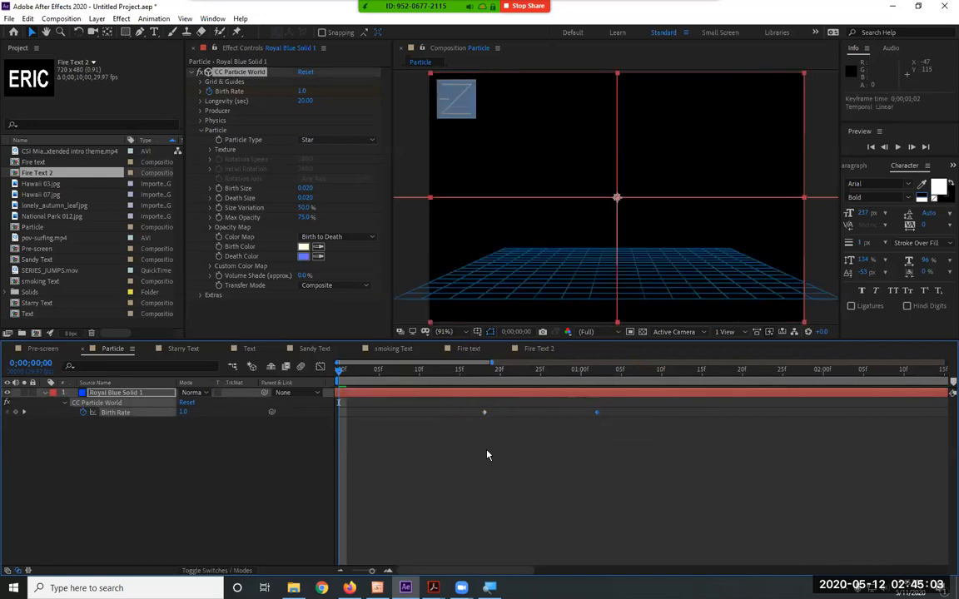
pyautogui.press('space')
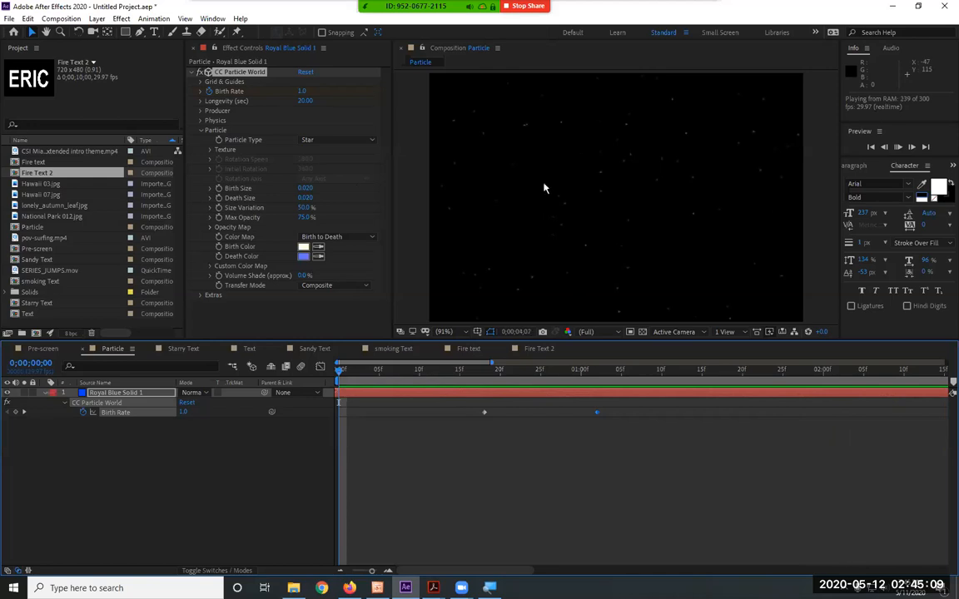
pyautogui.press('space')
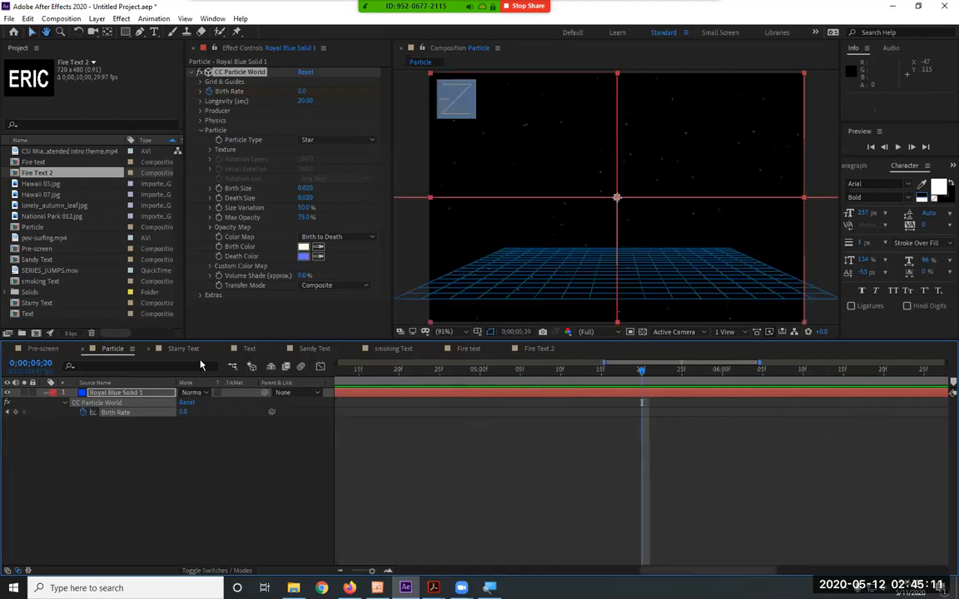
# Preview the Starry Text composition from its first frame
pyautogui.click(193, 350)
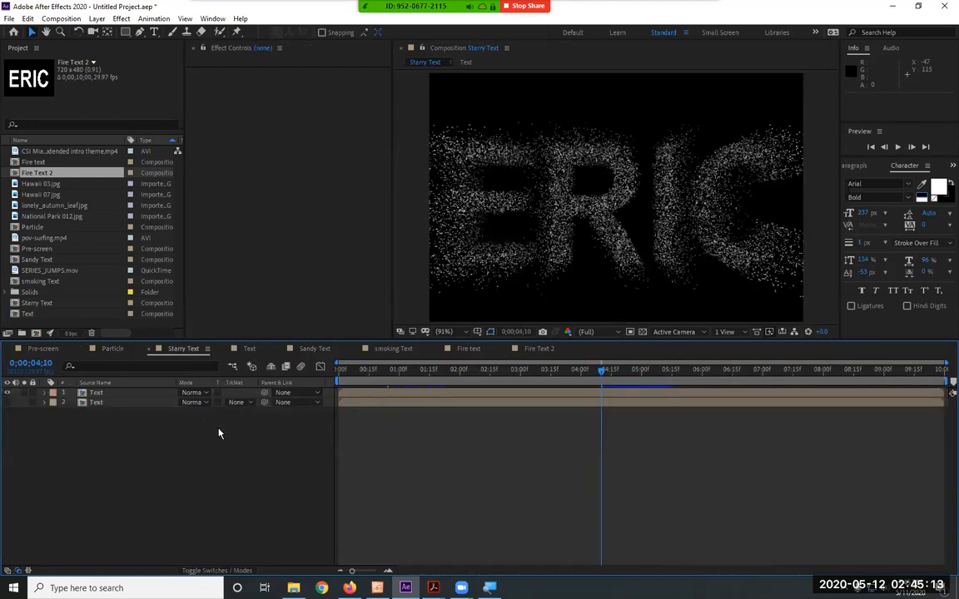
pyautogui.hotkey('ctrl', 'a')
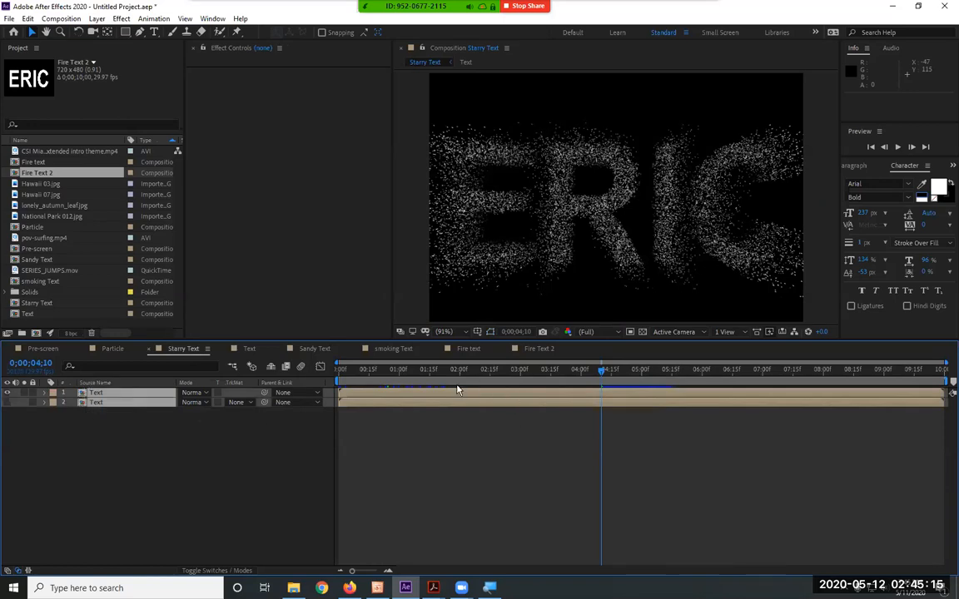
pyautogui.press('Home')
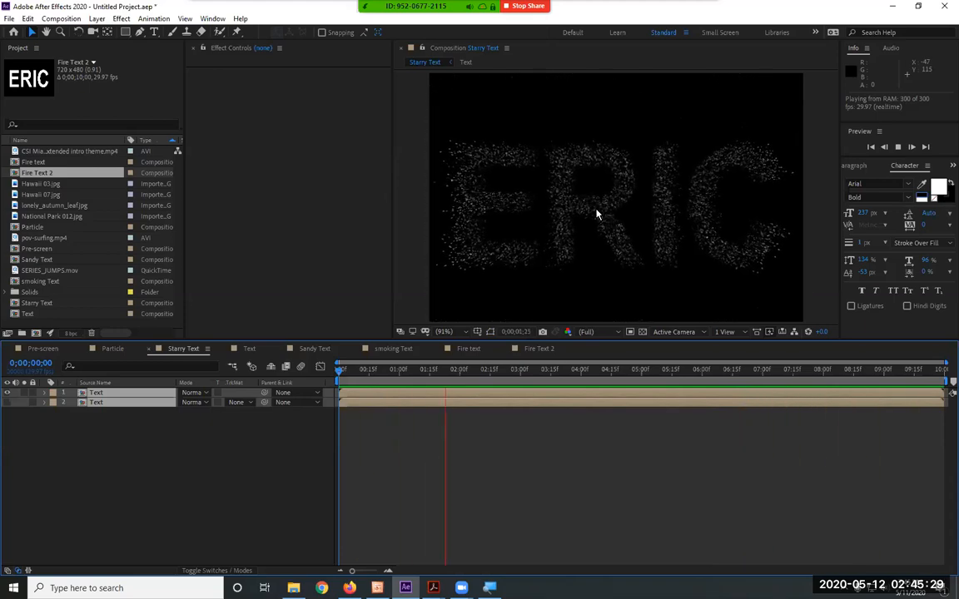
pyautogui.press('space')
# Preview the Sandy Text composition from its beginning
pyautogui.click(315, 350)
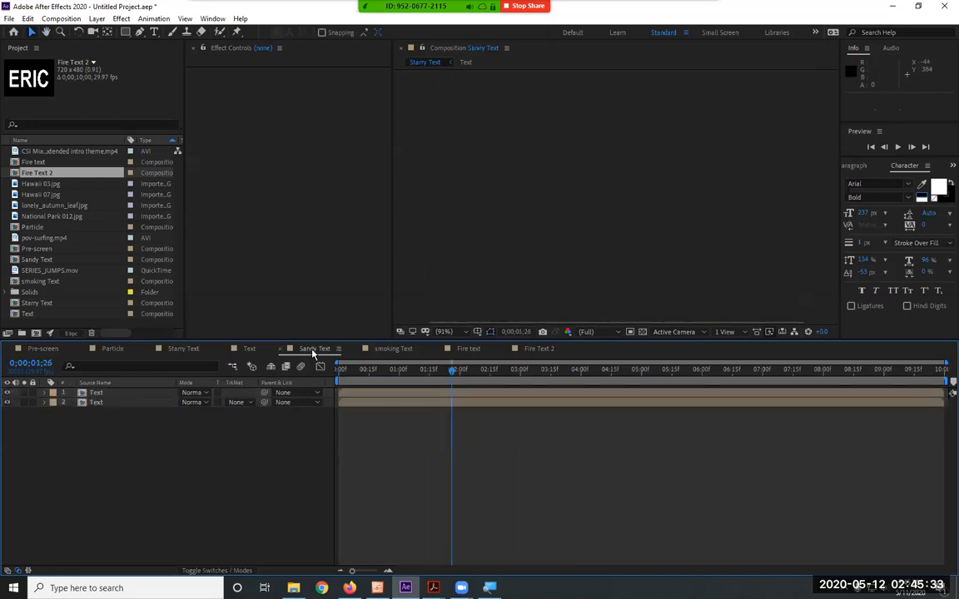
pyautogui.moveTo(373, 375); pyautogui.dragTo(317, 377)
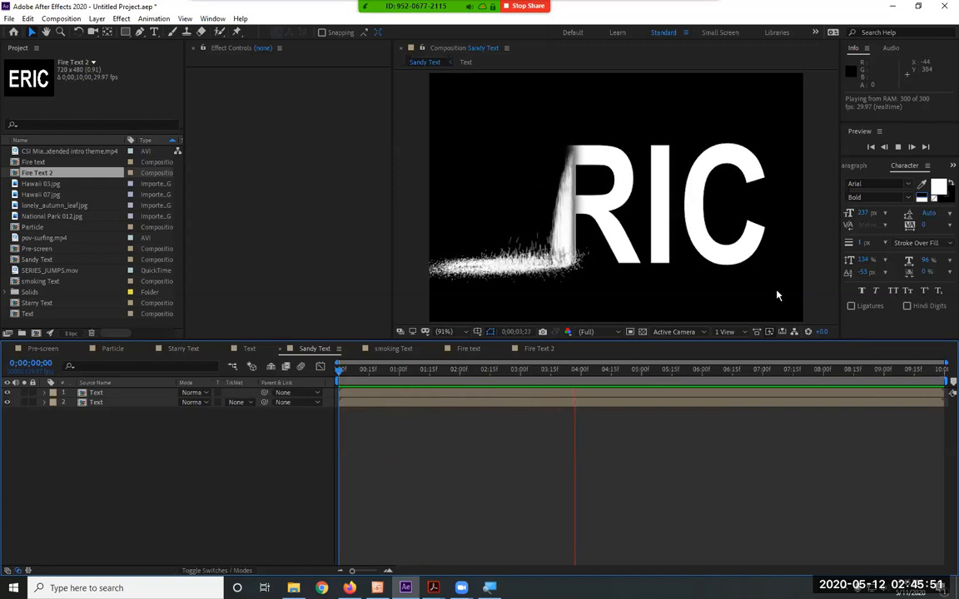
pyautogui.press('space')
# Preview the smoking Text composition, and return to the Fire Text 2 composition
pyautogui.click(385, 350)
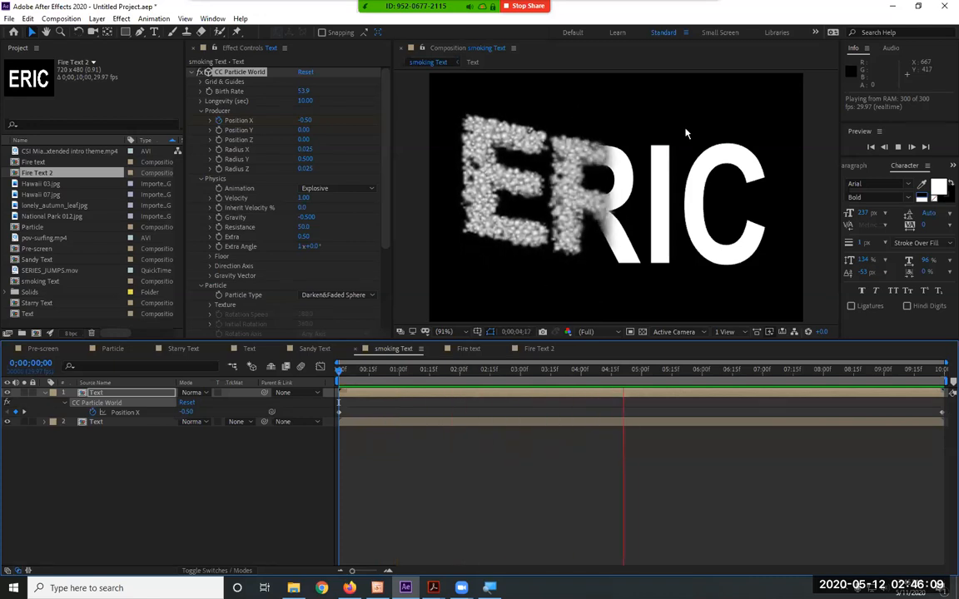
pyautogui.press('space')
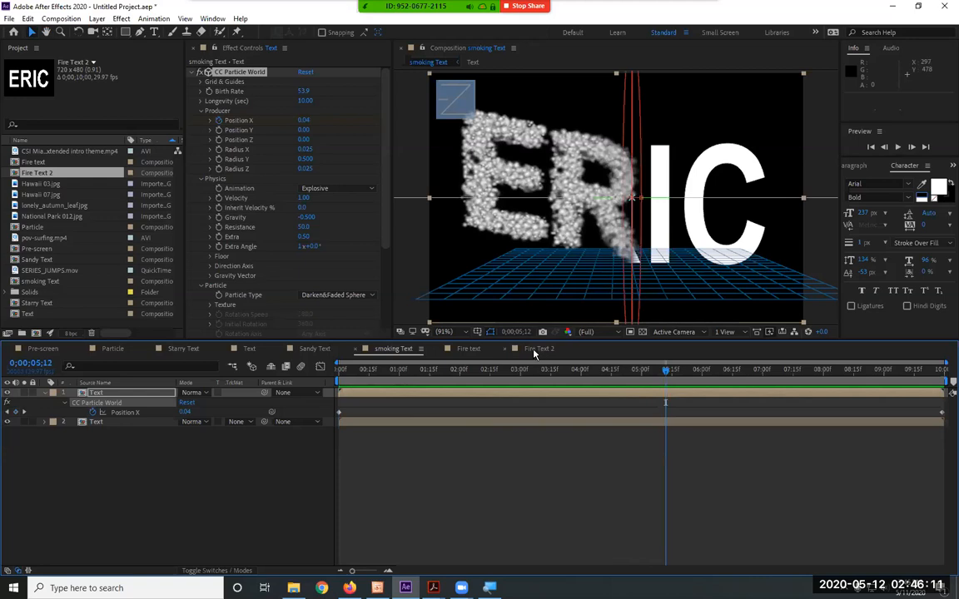
pyautogui.click(536, 349)
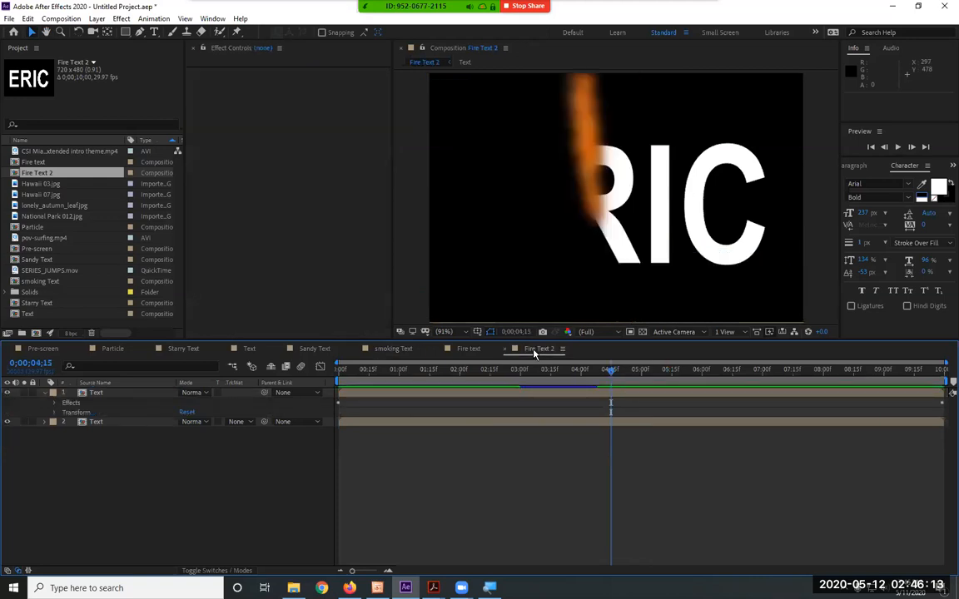
# Preview Fire Text 2, and play the CSI Miami extended intro theme in QuickTime from its start to about 12 seconds
pyautogui.press('space')
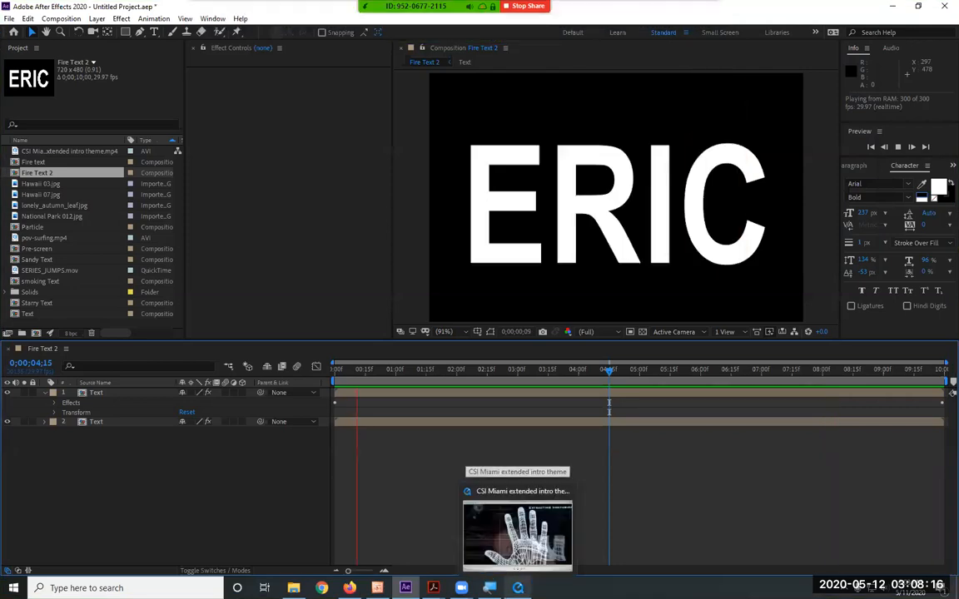
pyautogui.click(514, 526)
pyautogui.click(254, 490)
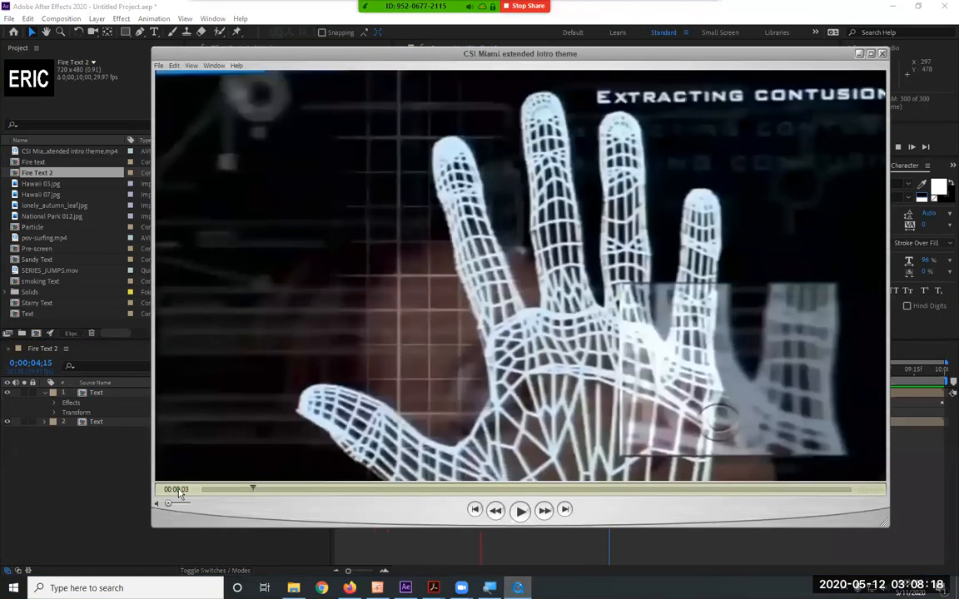
pyautogui.click(161, 490)
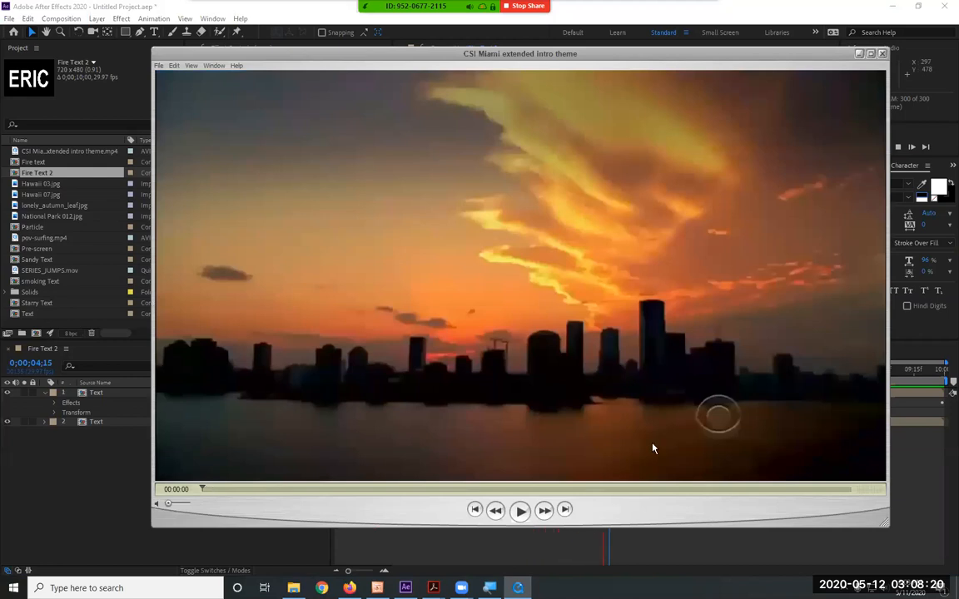
pyautogui.click(519, 511)
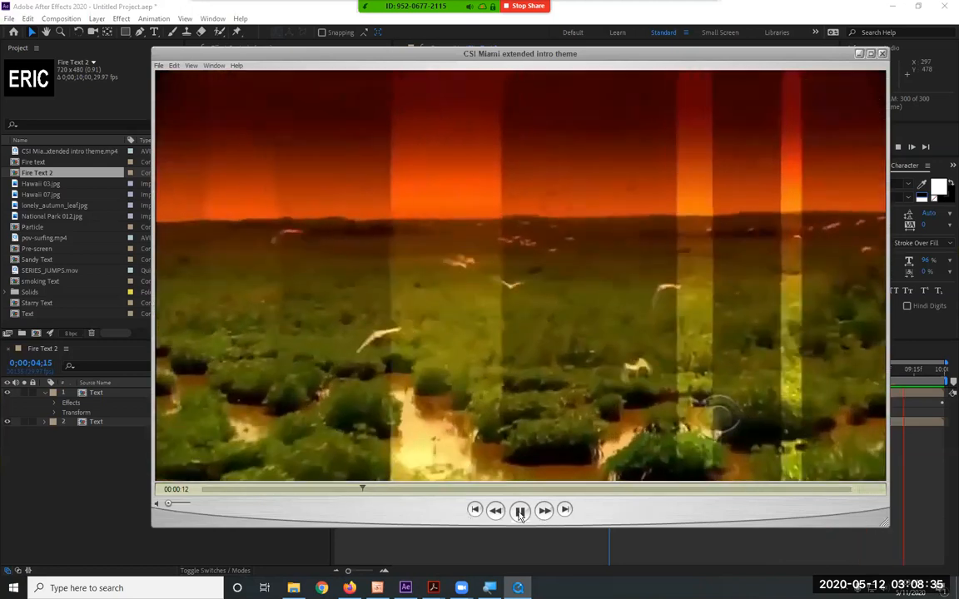
pyautogui.click(520, 513)
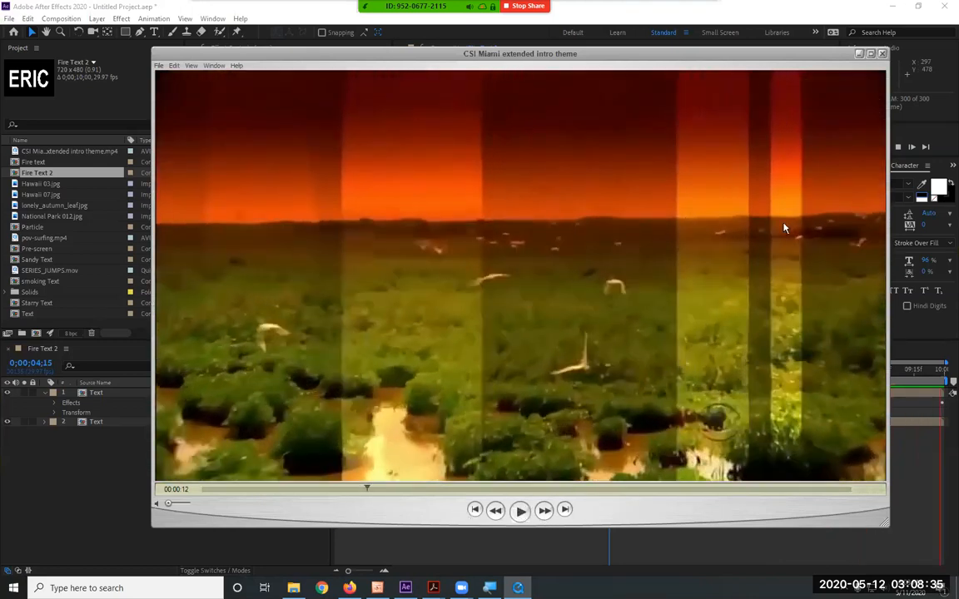
pyautogui.click(858, 56)
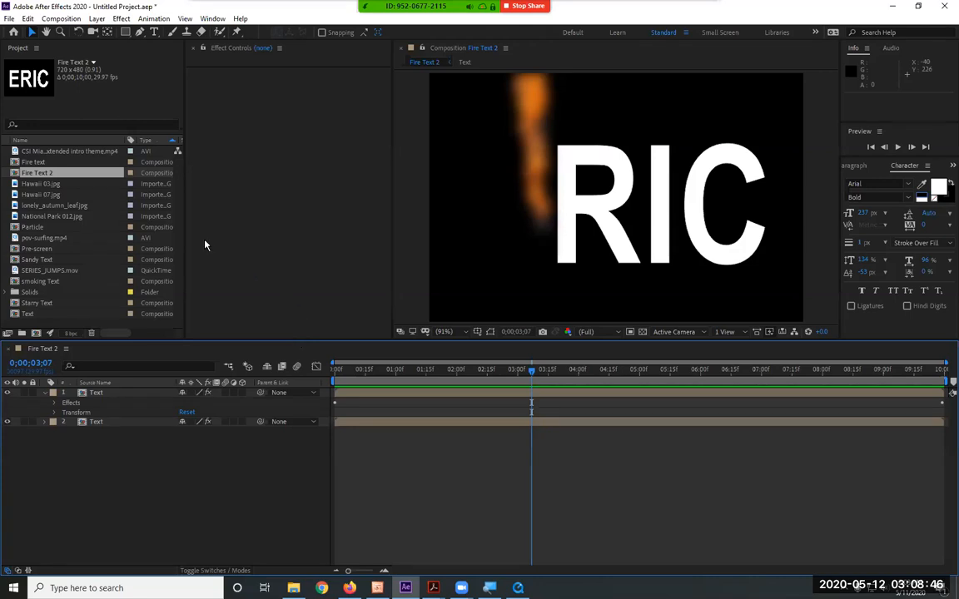
# Create a 10-second NTSC DV composition at 720 x 480 named STAGE
pyautogui.click(66, 19)
pyautogui.click(67, 33)
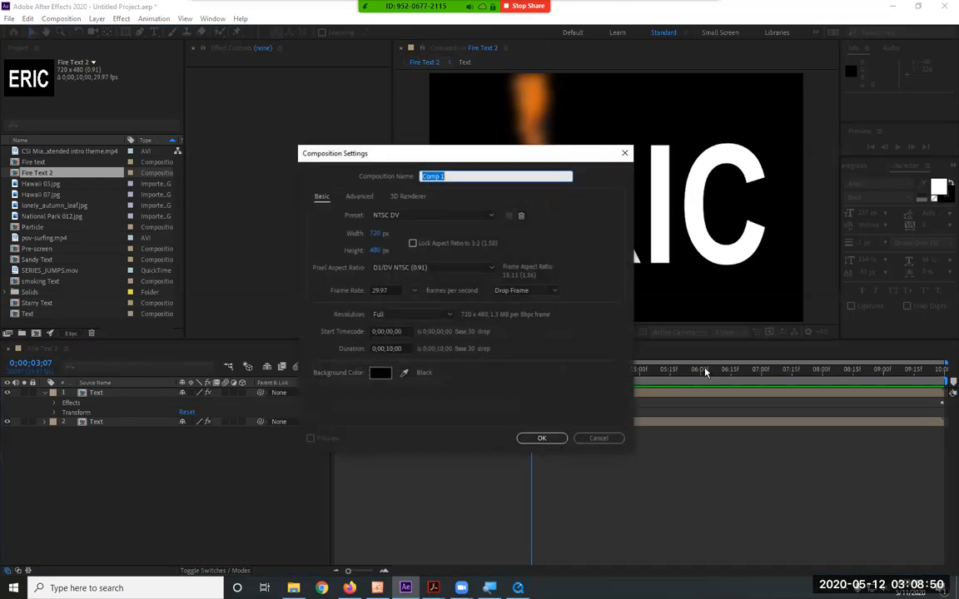
pyautogui.write('STAGE')
pyautogui.click(542, 440)
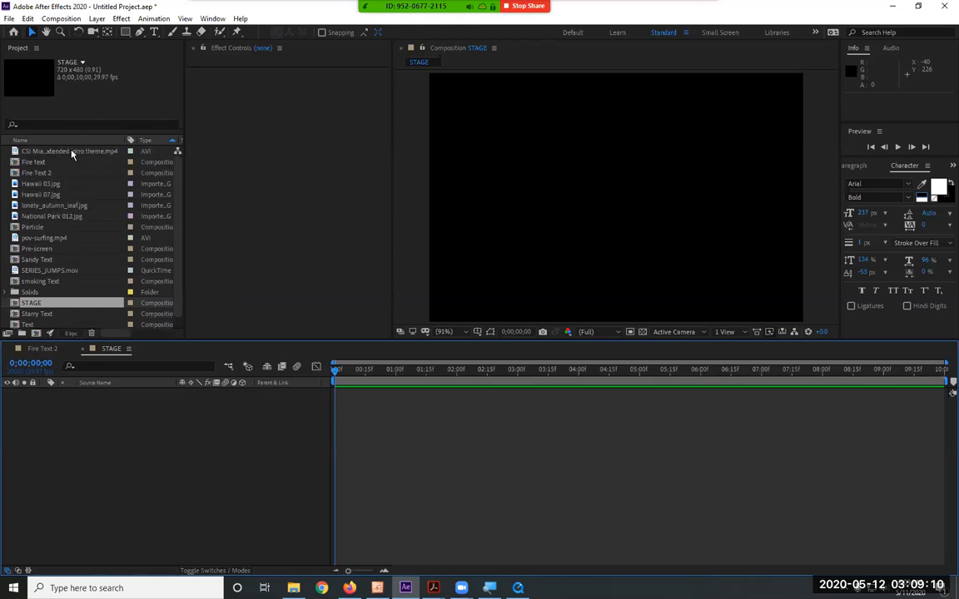
# Add pov-surfing.mp4 to the STAGE composition and scale the layer down to 46%
pyautogui.click(35, 271)
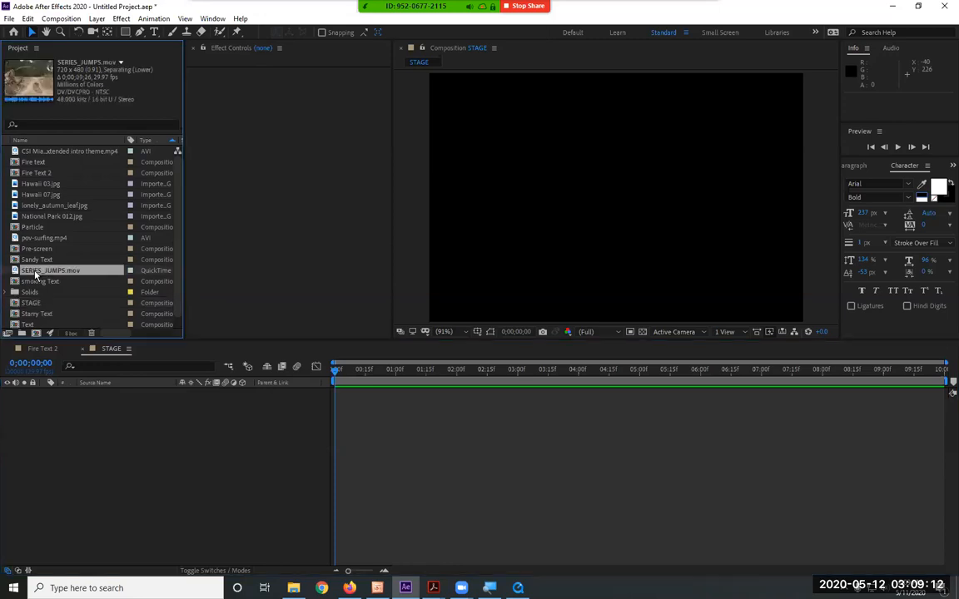
pyautogui.click(52, 239)
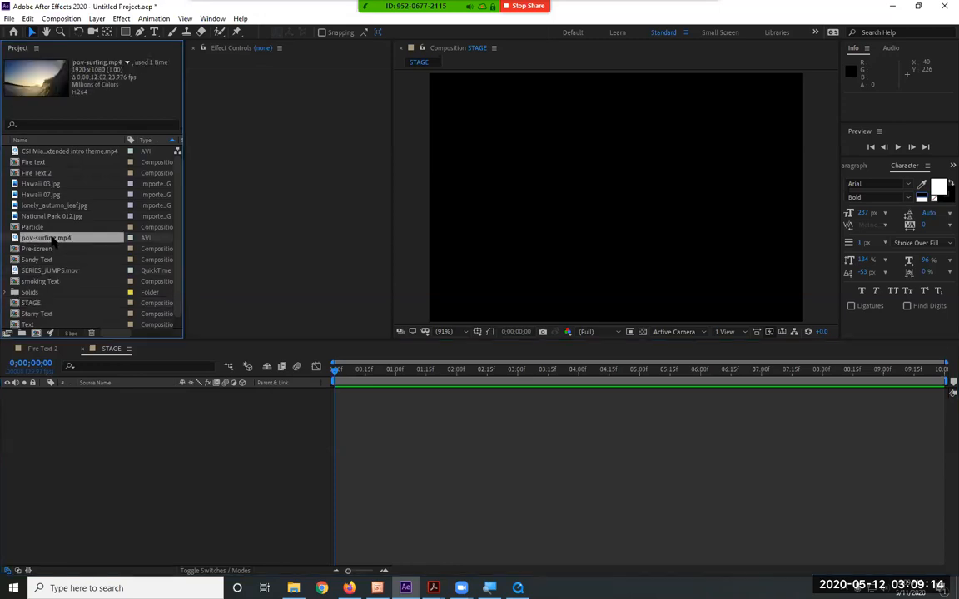
pyautogui.moveTo(52, 240); pyautogui.dragTo(76, 474)
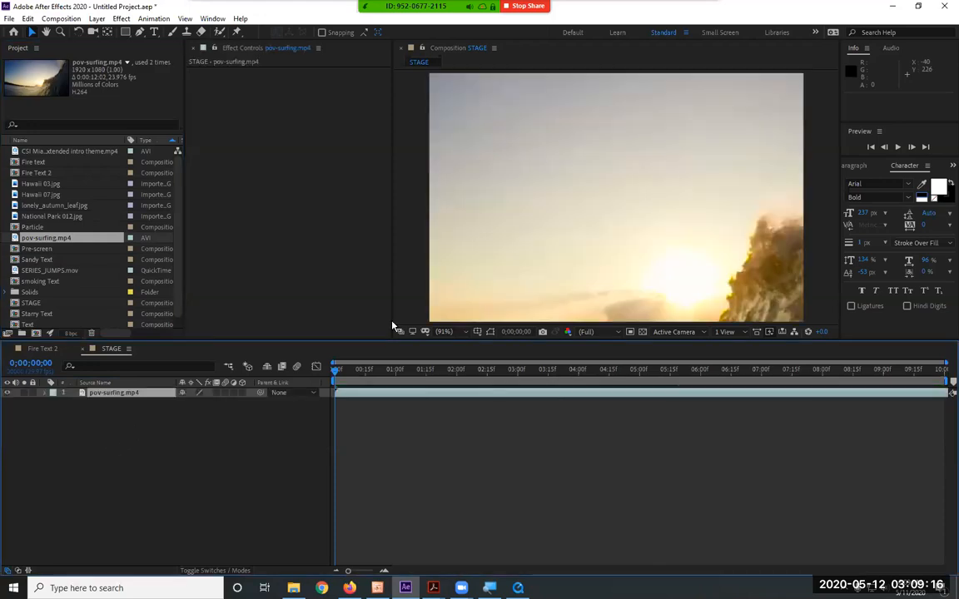
pyautogui.press('s')
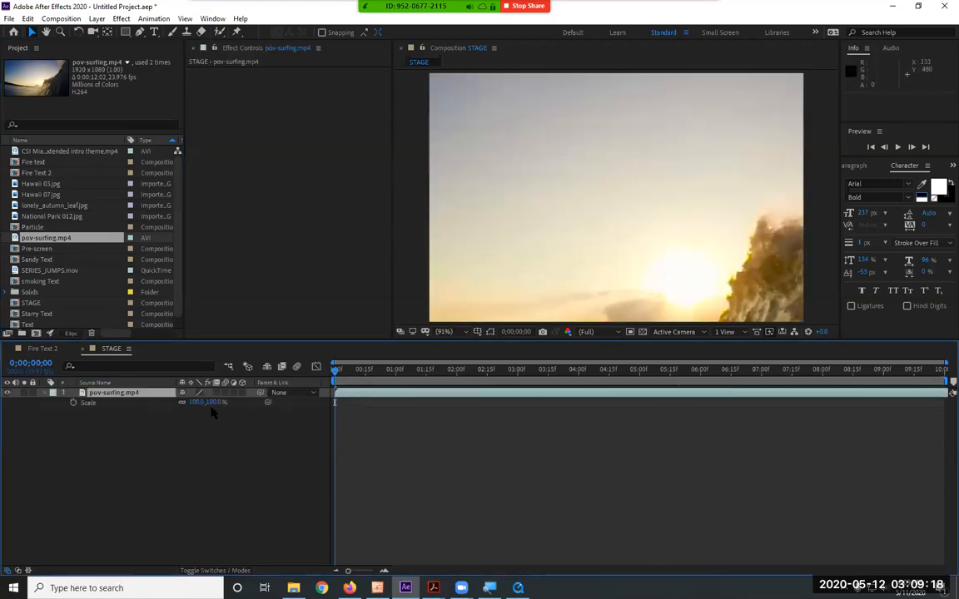
pyautogui.moveTo(214, 402); pyautogui.dragTo(175, 400)
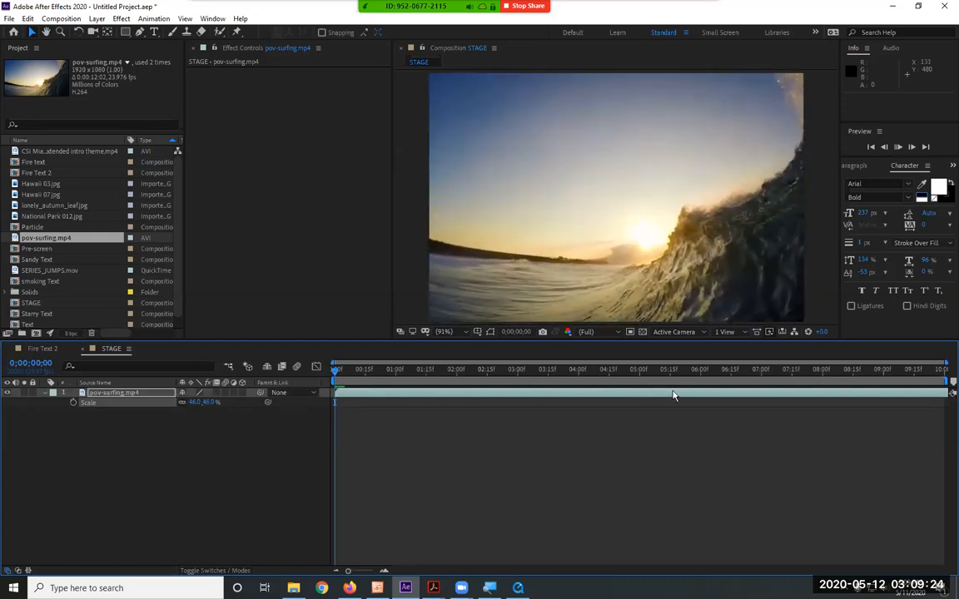
# Preview the surfing footage in the STAGE composition and collapse the layer's properties
pyautogui.press('space')
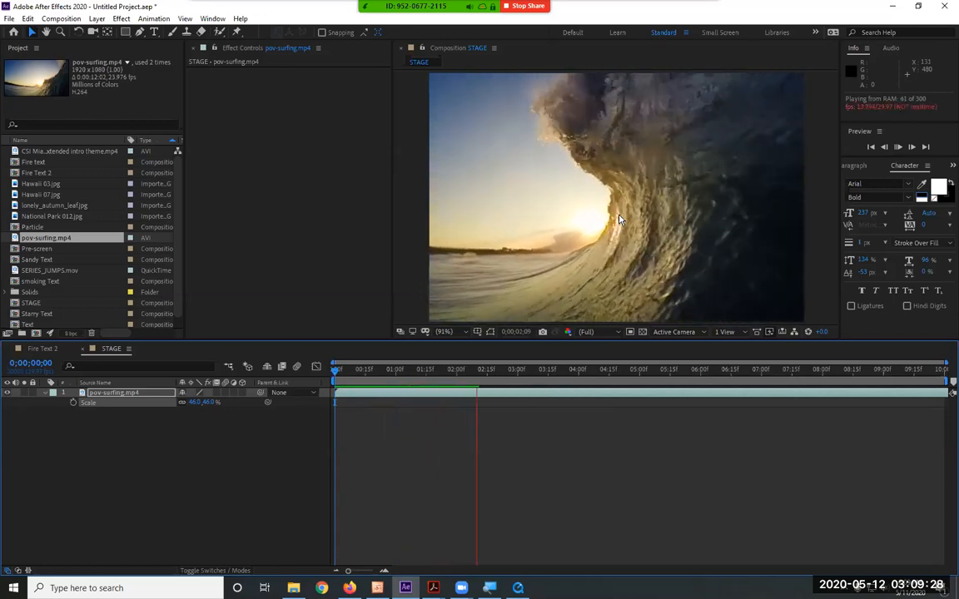
pyautogui.press('space')
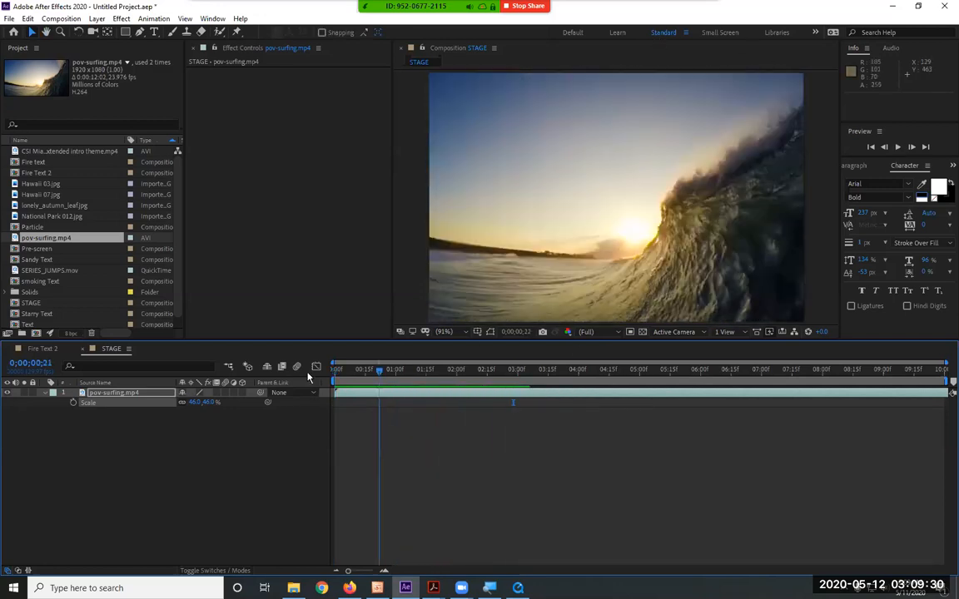
pyautogui.click(46, 393)
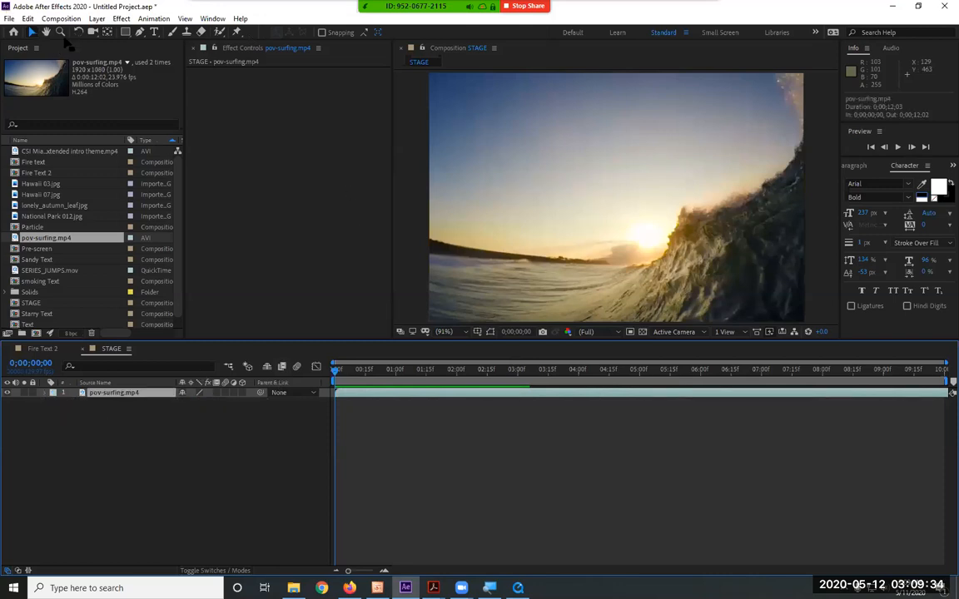
# Pre-compose the pov-surfing.mp4 layer as "footage", leaving all attributes in STAGE
pyautogui.click(99, 20)
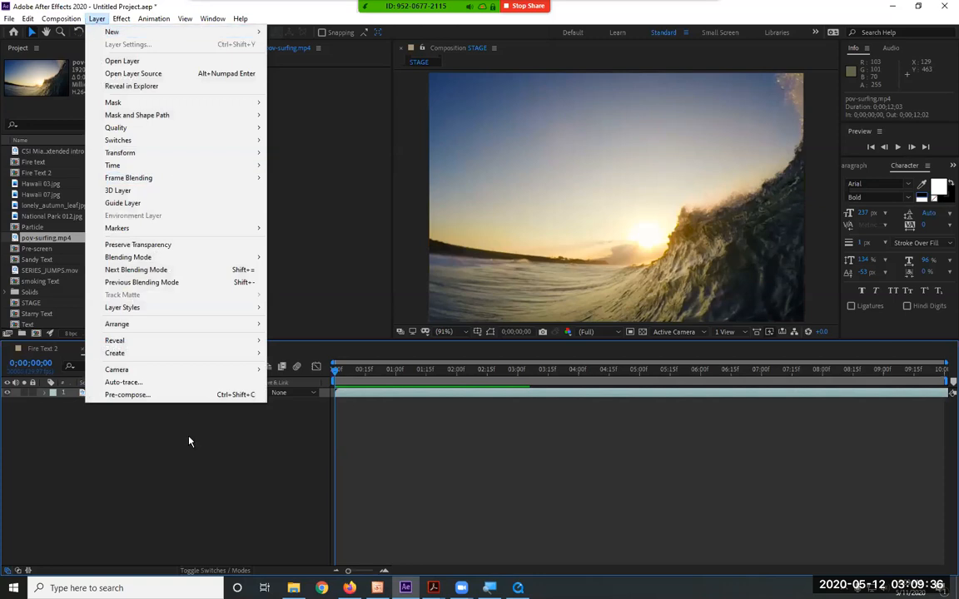
pyautogui.click(179, 394)
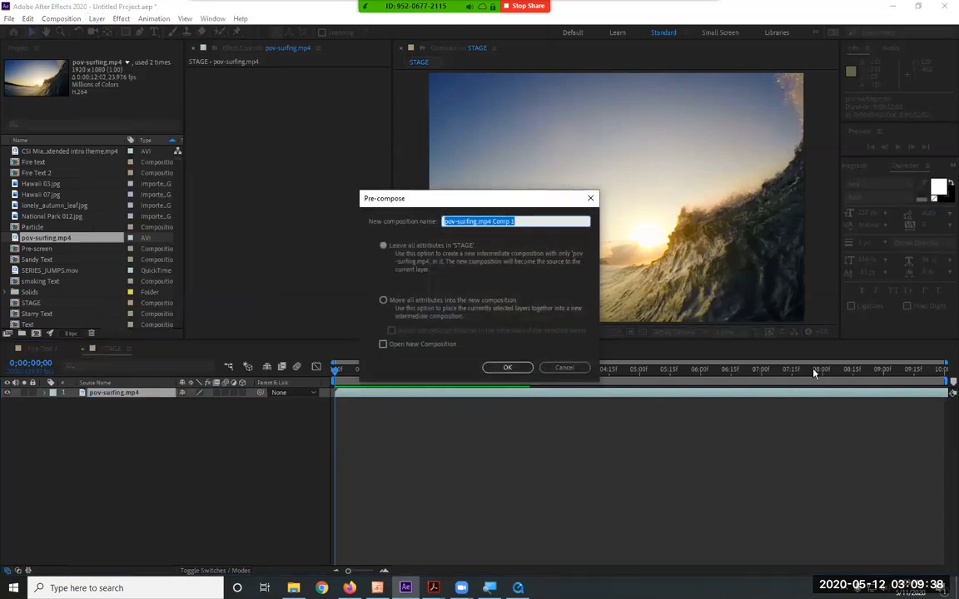
pyautogui.write('foota')
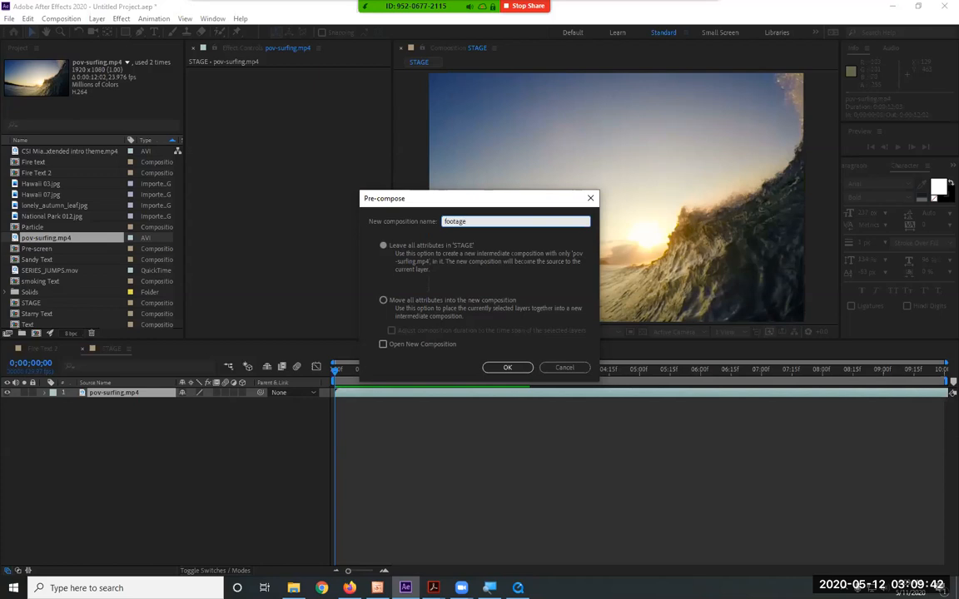
pyautogui.write('ge')
pyautogui.press('Return')
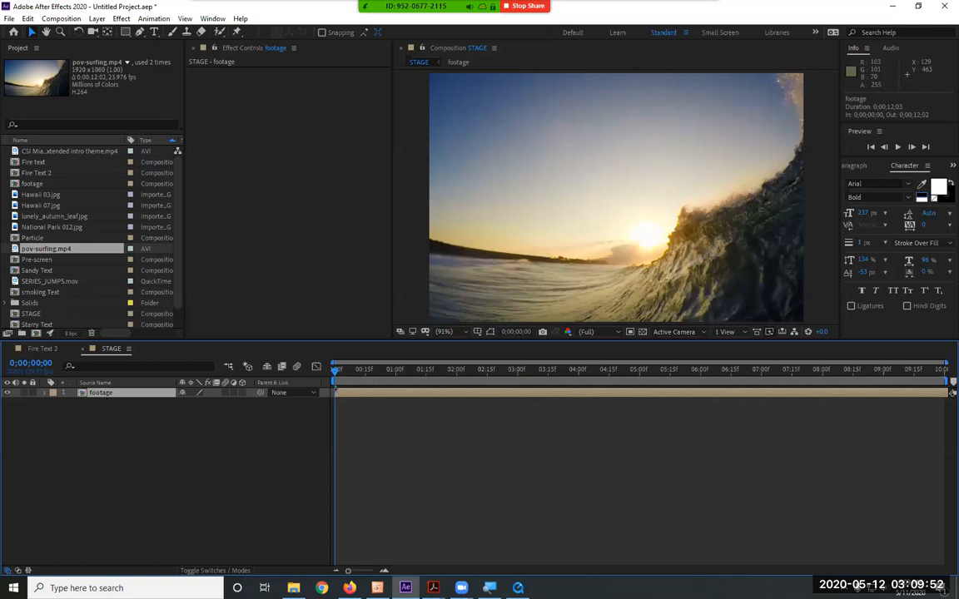
# Create a 10-second NTSC DV composition at 720 x 480 named Moving Glass
pyautogui.hotkey('alt', 'Tab')
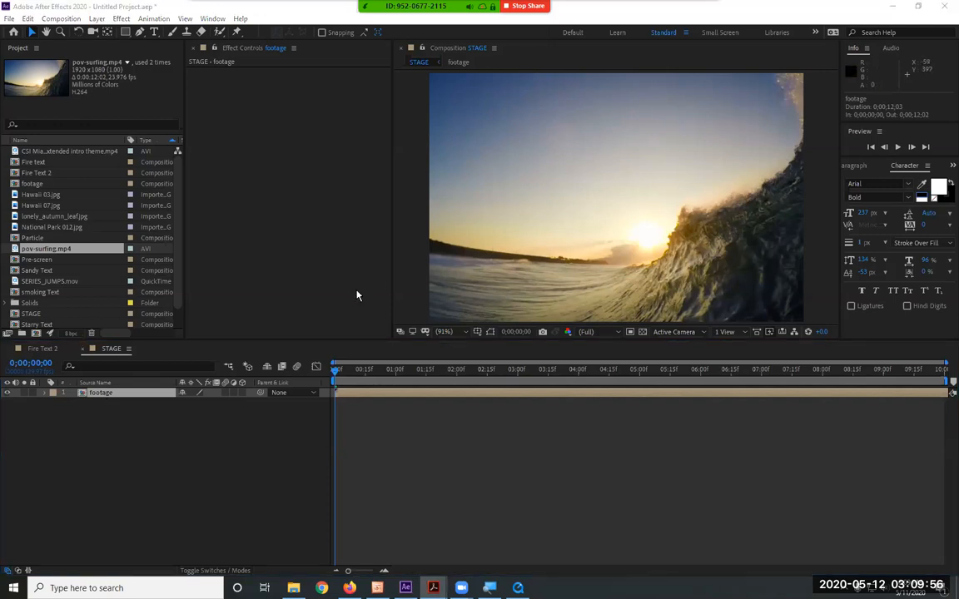
pyautogui.click(61, 18)
pyautogui.click(63, 30)
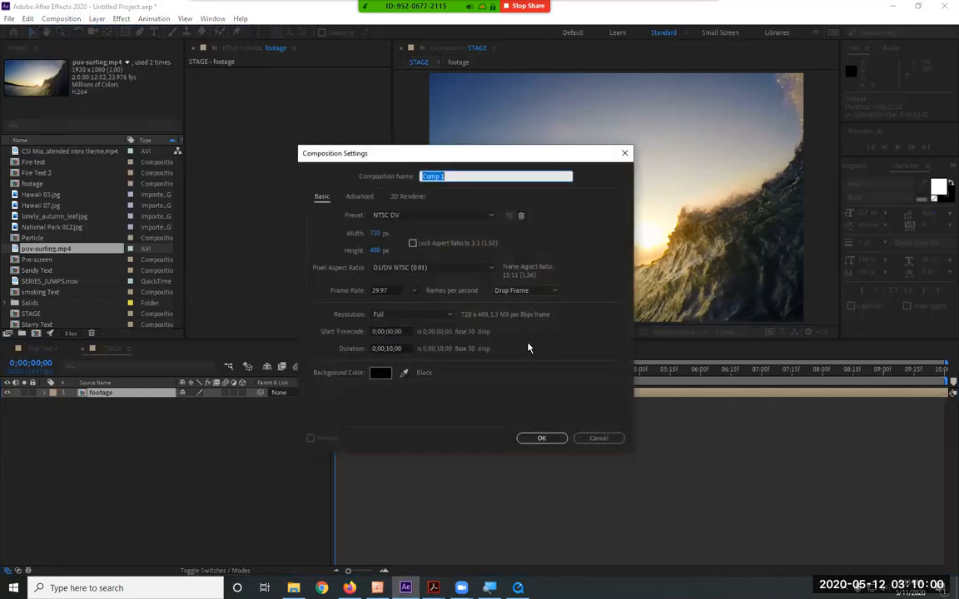
pyautogui.write('M')
pyautogui.press('Return')
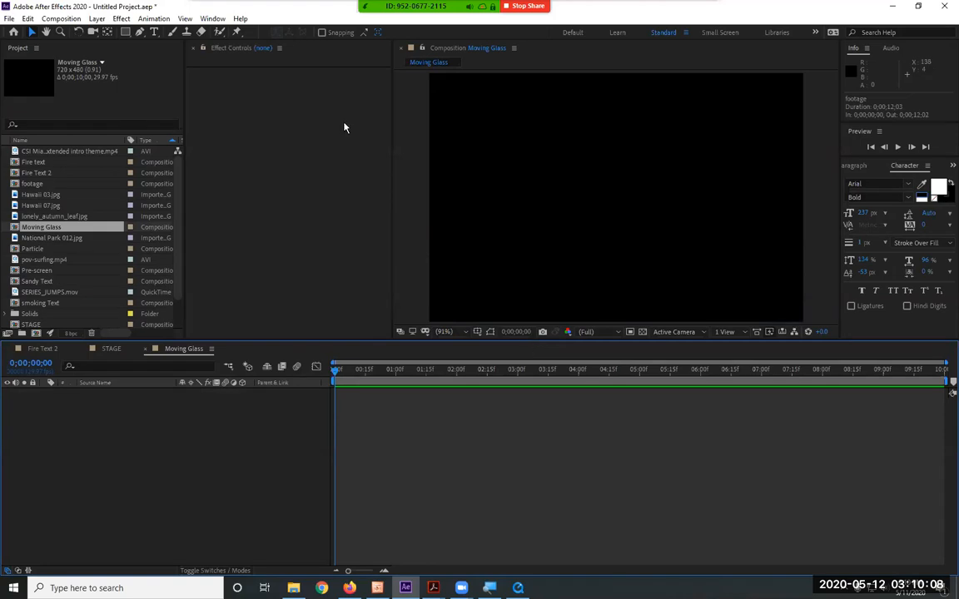
# Add a 720 x 480 white (FFFFFF) solid layer to the Moving Glass composition
pyautogui.click(97, 18)
pyautogui.moveTo(92, 33)
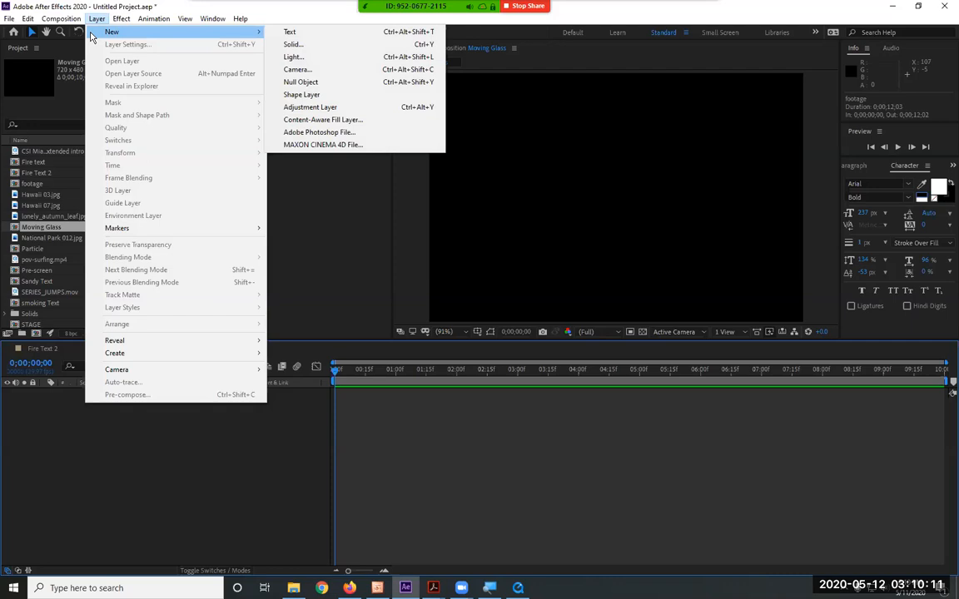
pyautogui.click(313, 43)
pyautogui.click(472, 361)
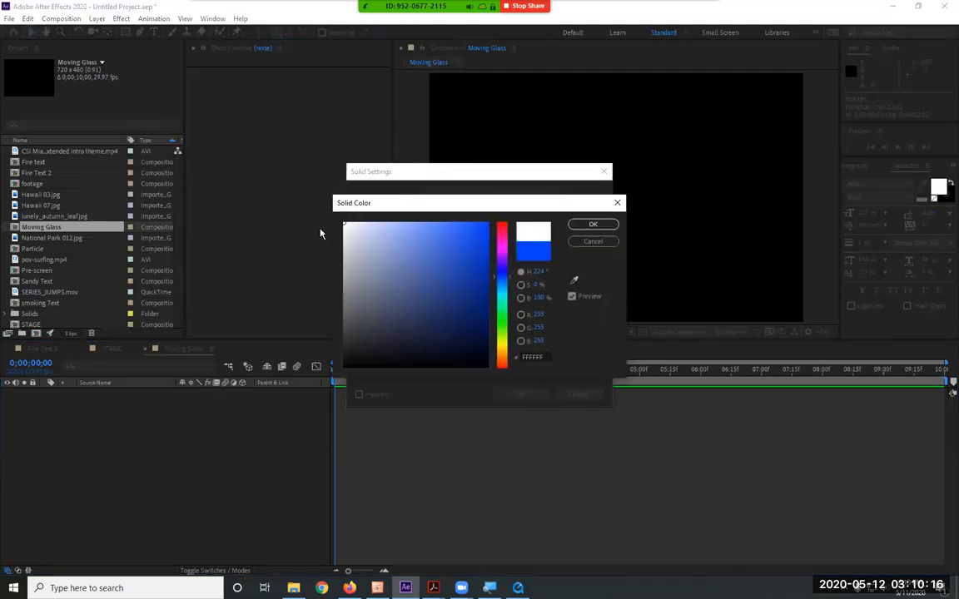
pyautogui.click(575, 225)
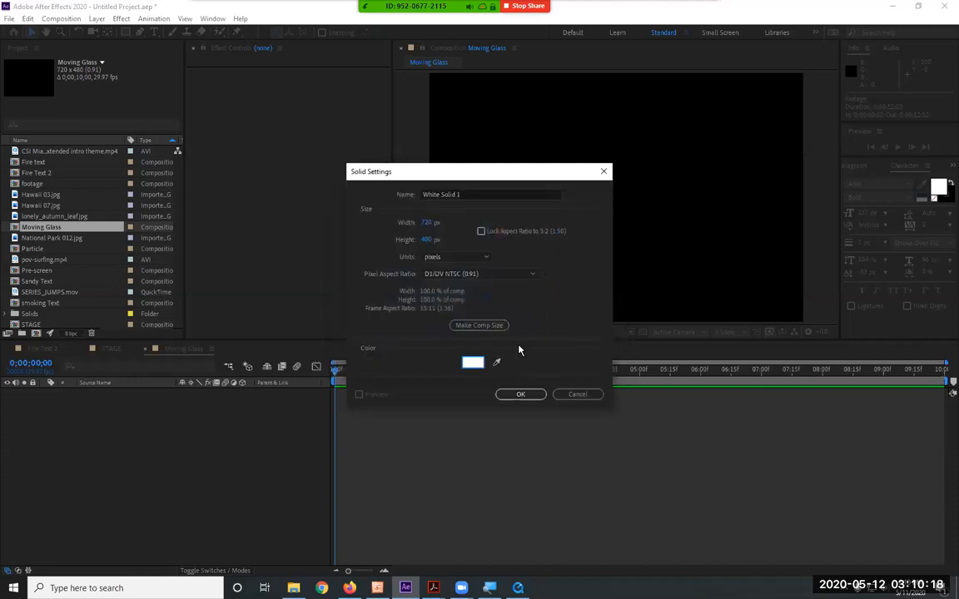
pyautogui.click(501, 395)
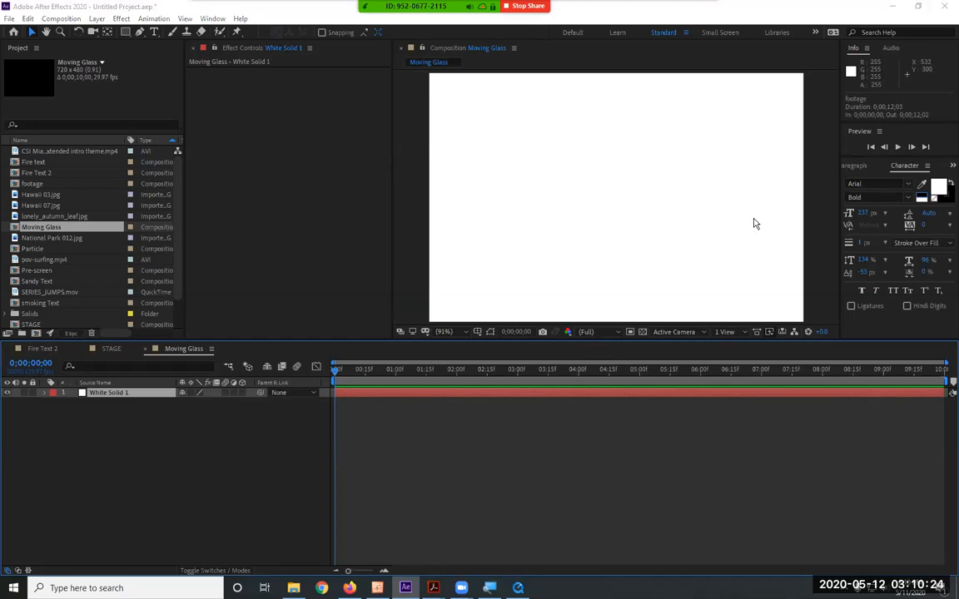
# Scale the white solid down uniformly to 62%
pyautogui.hotkey('ctrl', 's')
pyautogui.click(454, 306)
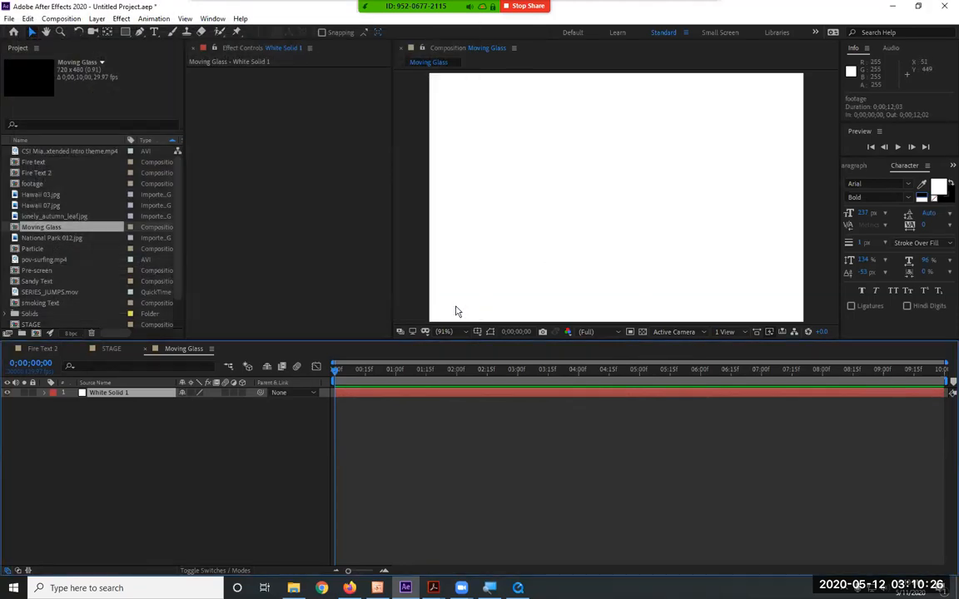
pyautogui.click(699, 208)
pyautogui.press('s')
pyautogui.press(',')
pyautogui.press(',')
pyautogui.press('.')
pyautogui.click(207, 403)
pyautogui.write('62')
pyautogui.press('Return')
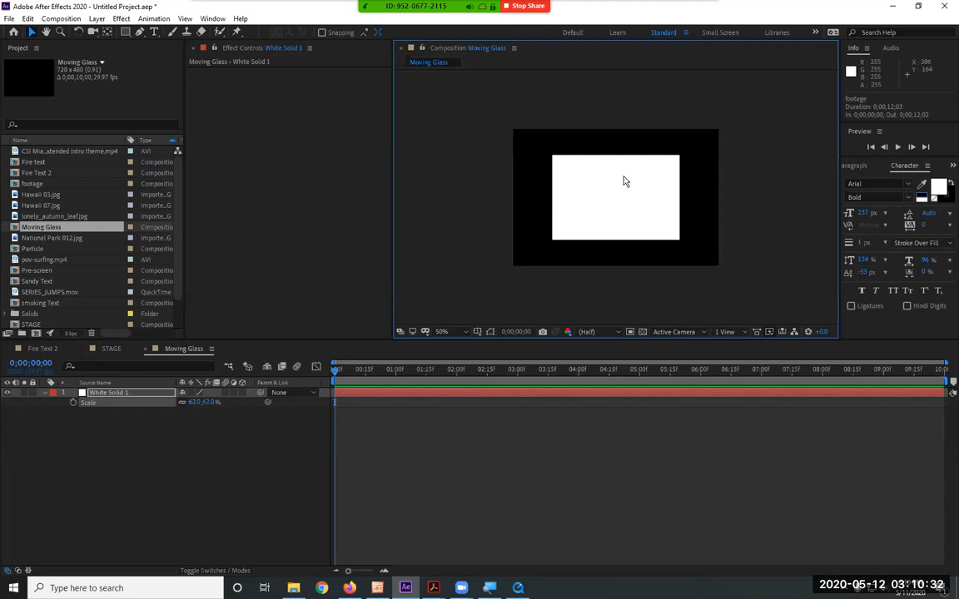
pyautogui.doubleClick(614, 193)
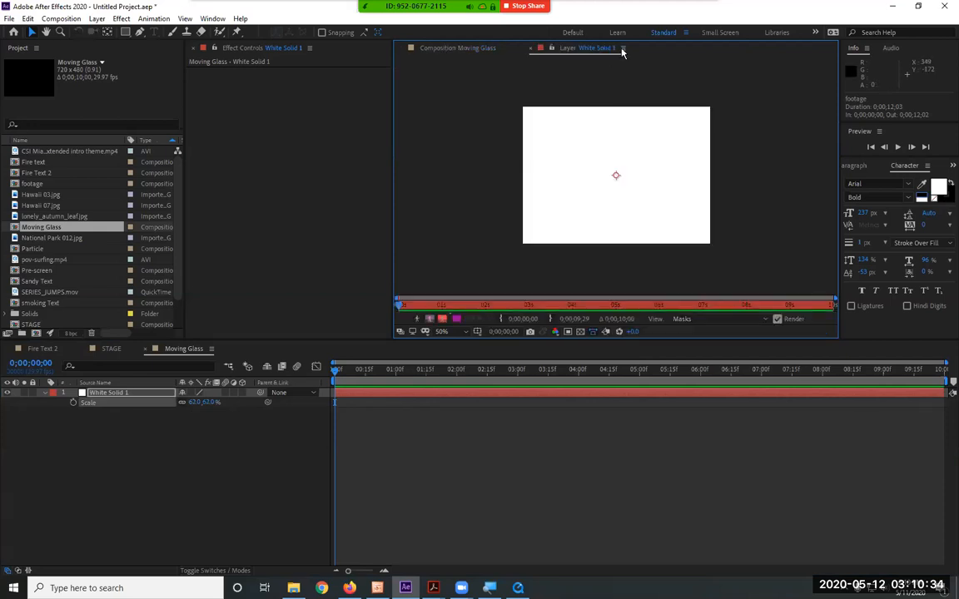
pyautogui.click(529, 49)
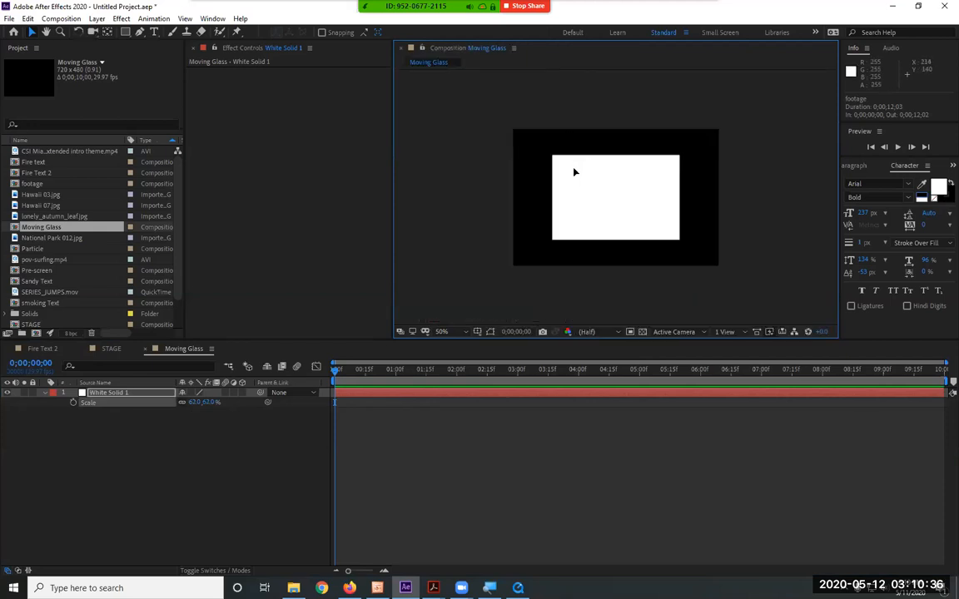
# Reshape the white solid into a tall thin bar, about 6.4% by 123.7% scale, and place it near the frame's left edge at position 50, 280
pyautogui.moveTo(553, 156); pyautogui.dragTo(604, 116)
pyautogui.hotkey('ctrl', 'z')
pyautogui.hotkey('ctrl', 'z')
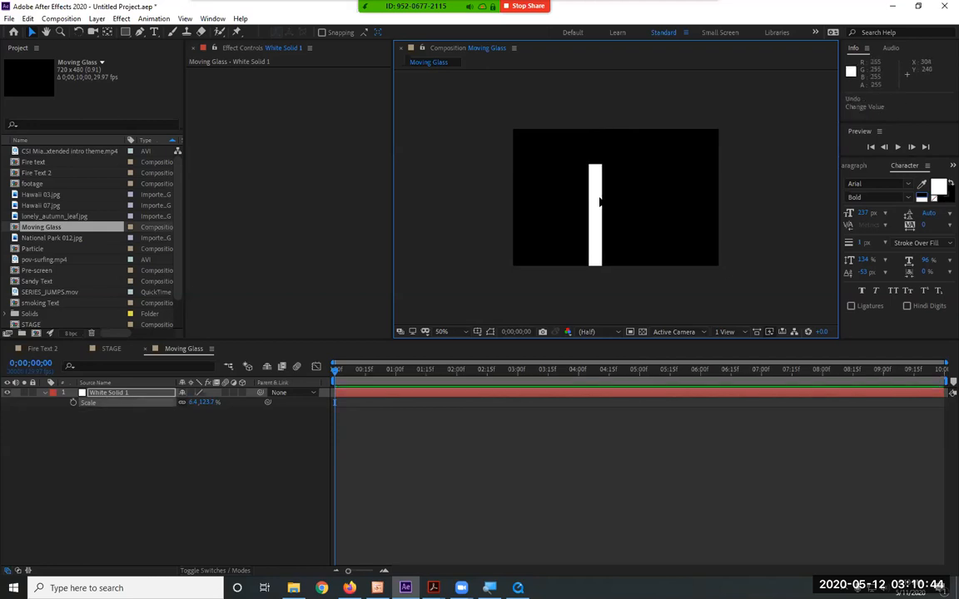
pyautogui.hotkey('ctrl', 'z')
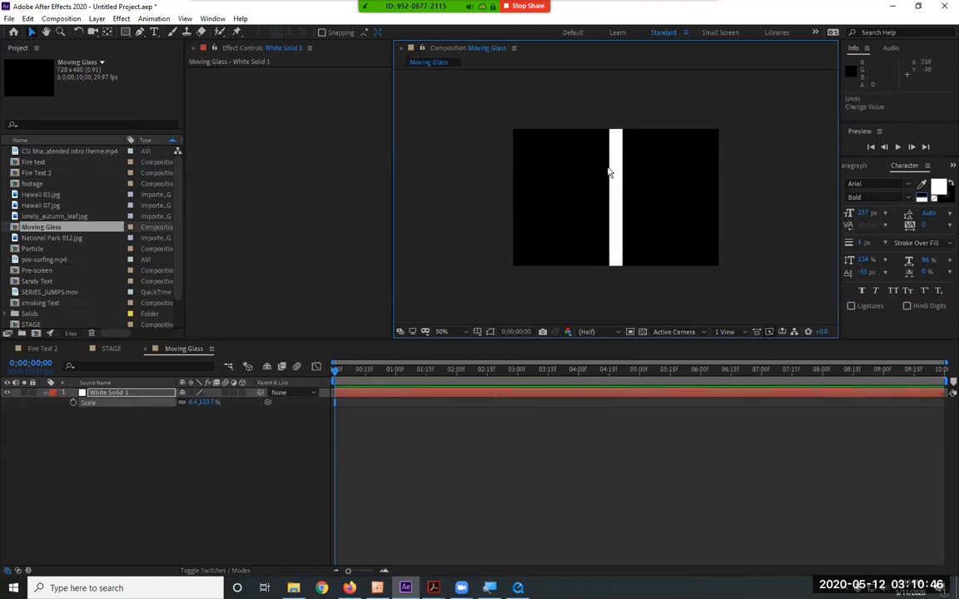
pyautogui.moveTo(616, 188); pyautogui.dragTo(526, 200)
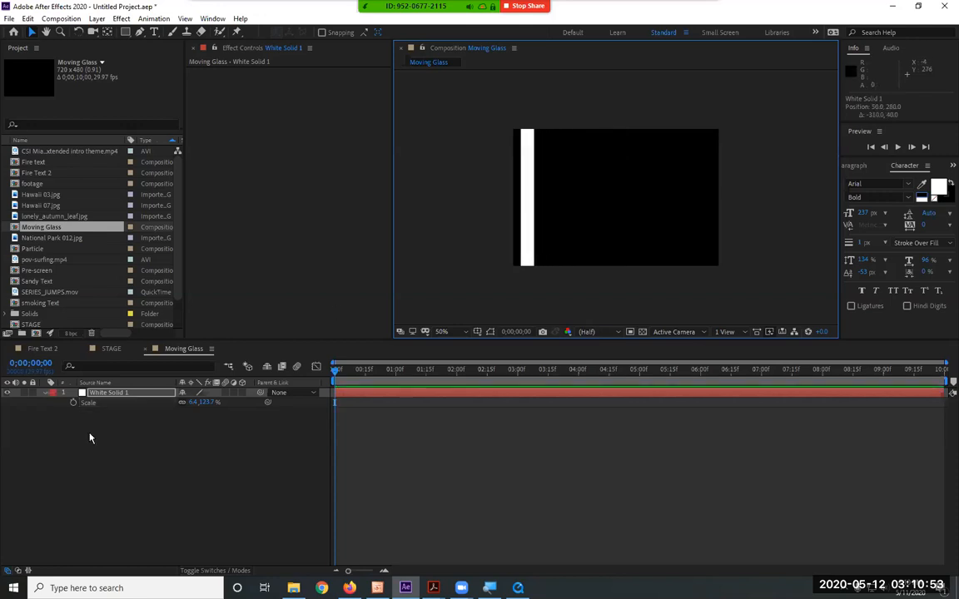
pyautogui.click(45, 392)
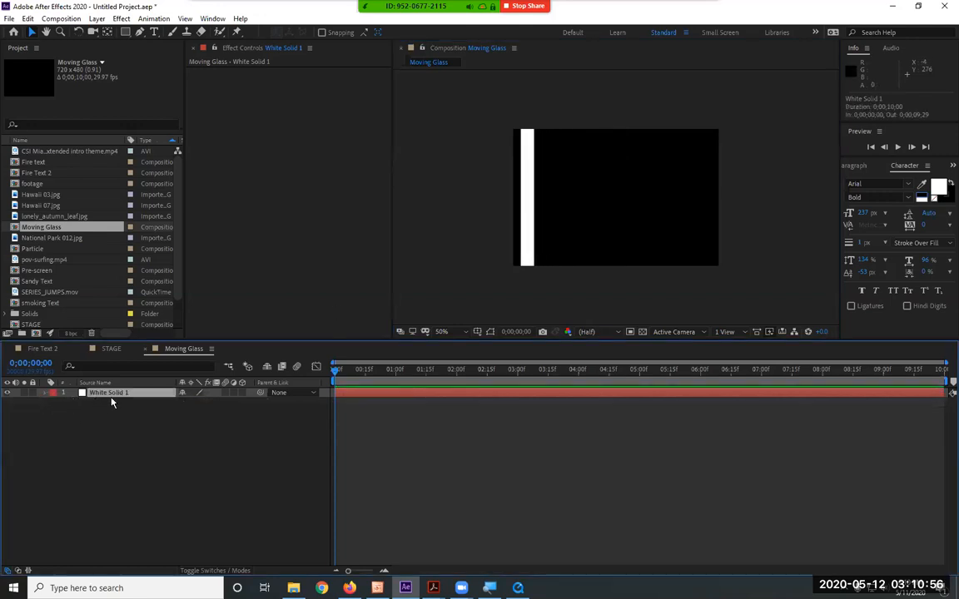
# Duplicate the white bar layer three times in the Moving Glass composition
pyautogui.hotkey('ctrl', 'd')
pyautogui.hotkey('ctrl', 'd')
pyautogui.hotkey('ctrl', 'd')
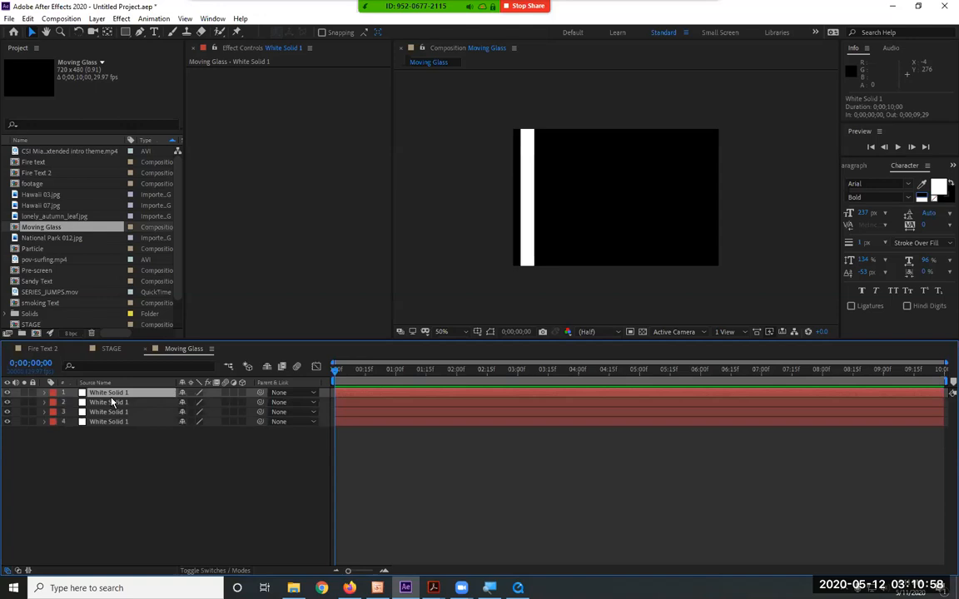
# Move the top bar copy near the frame's centre, about 316, 270, and scale it to about -13.6% by -260.1%
pyautogui.moveTo(526, 236); pyautogui.dragTo(599, 201)
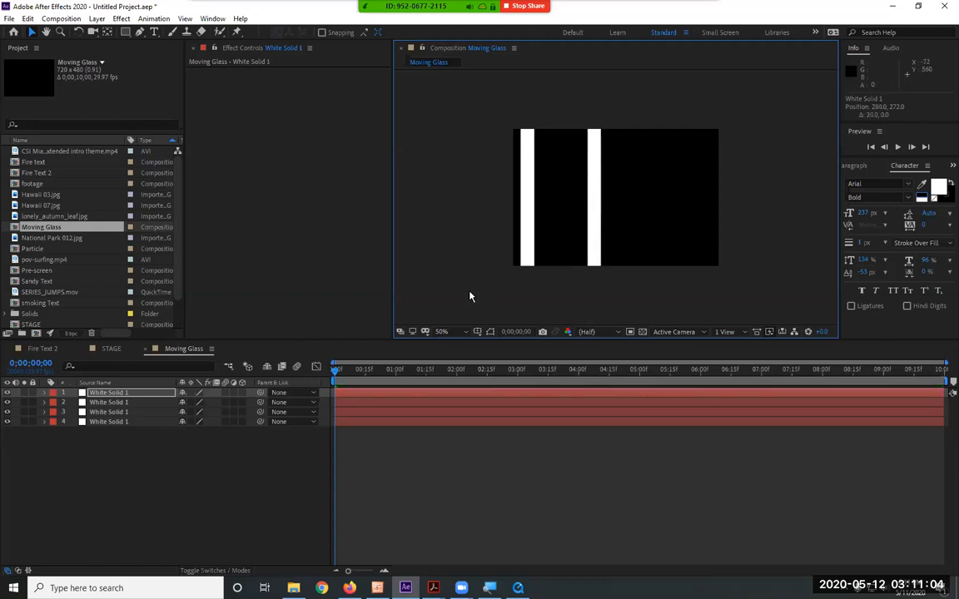
pyautogui.click(442, 331)
pyautogui.click(453, 356)
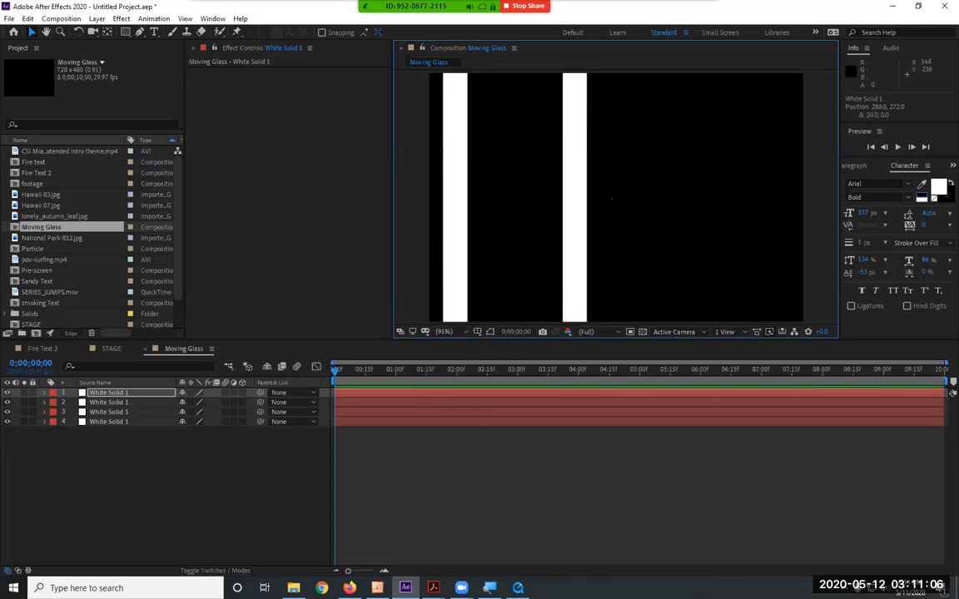
pyautogui.moveTo(587, 208)
pyautogui.mouseDown()
pyautogui.moveTo(616, 208)
pyautogui.moveTo(606, 207)
pyautogui.mouseUp()
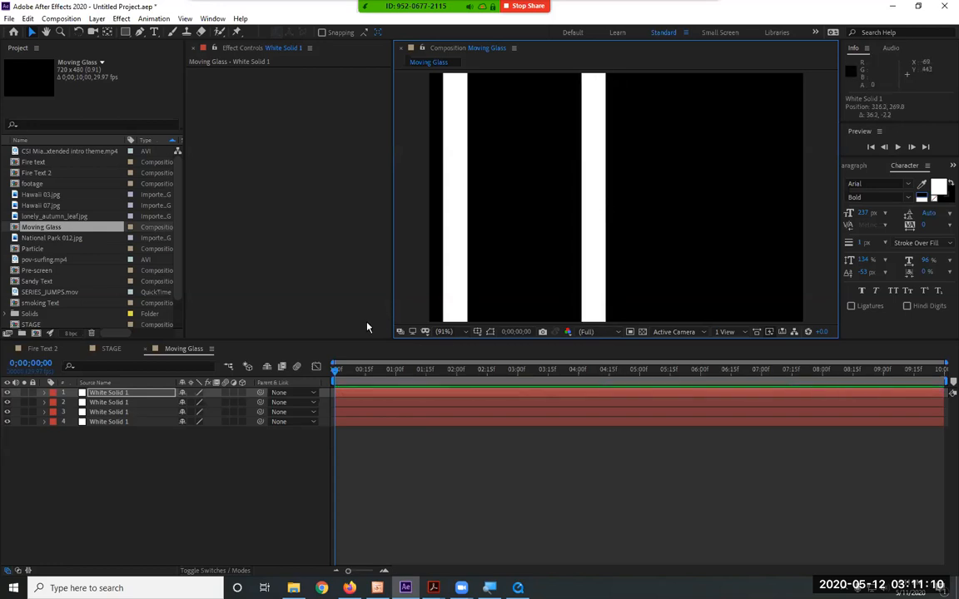
pyautogui.press('s')
pyautogui.moveTo(207, 404); pyautogui.dragTo(182, 403)
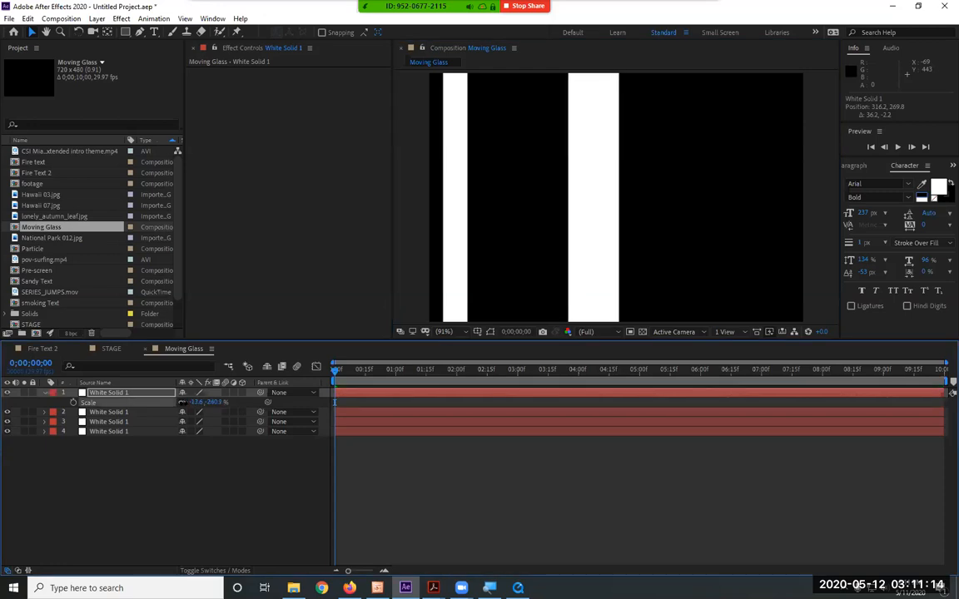
# Move the second bar layer near the frame's right edge, about 658, 279, and narrow its horizontal scale to 2.4%
pyautogui.click(111, 414)
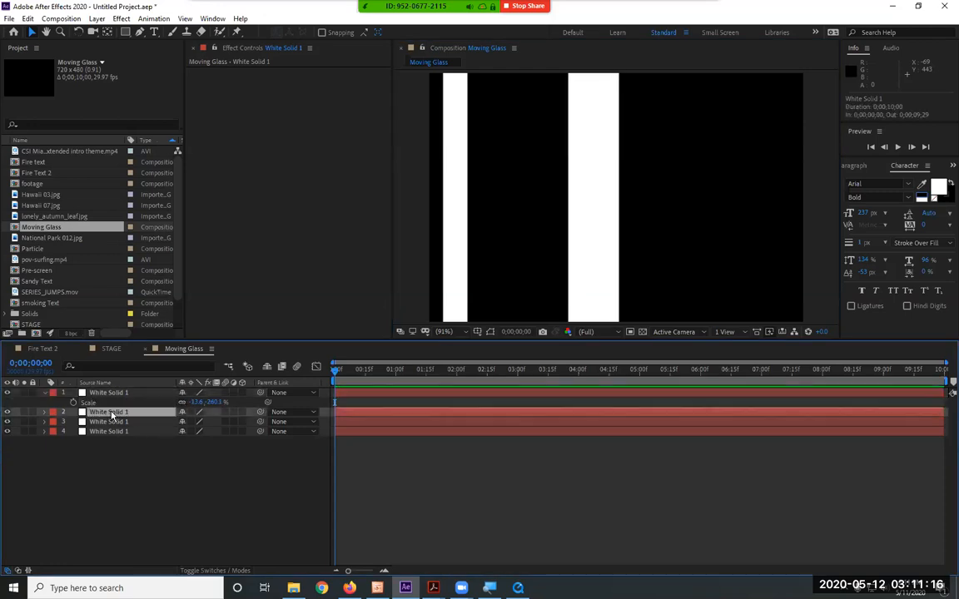
pyautogui.moveTo(463, 240); pyautogui.dragTo(763, 243)
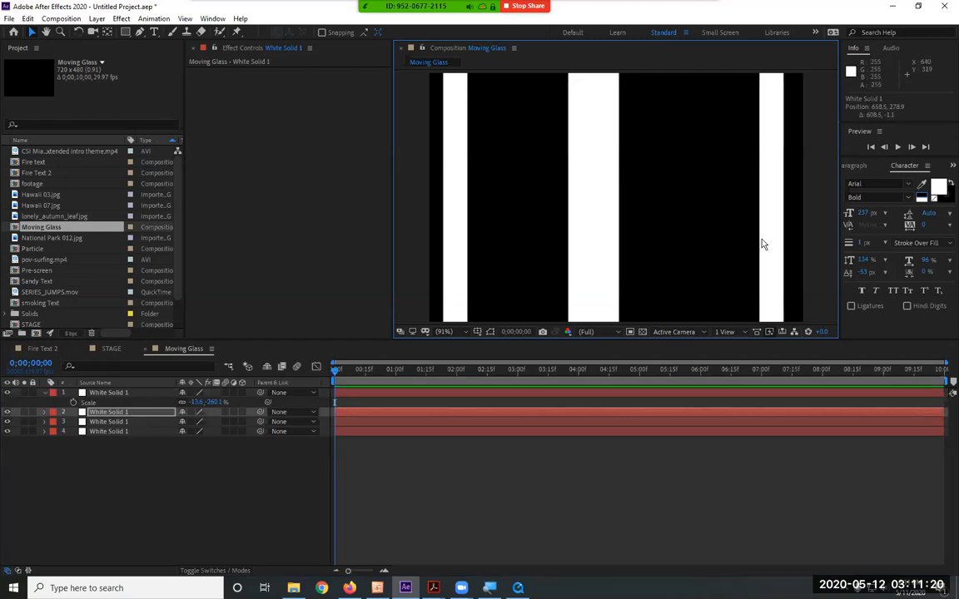
pyautogui.press('s')
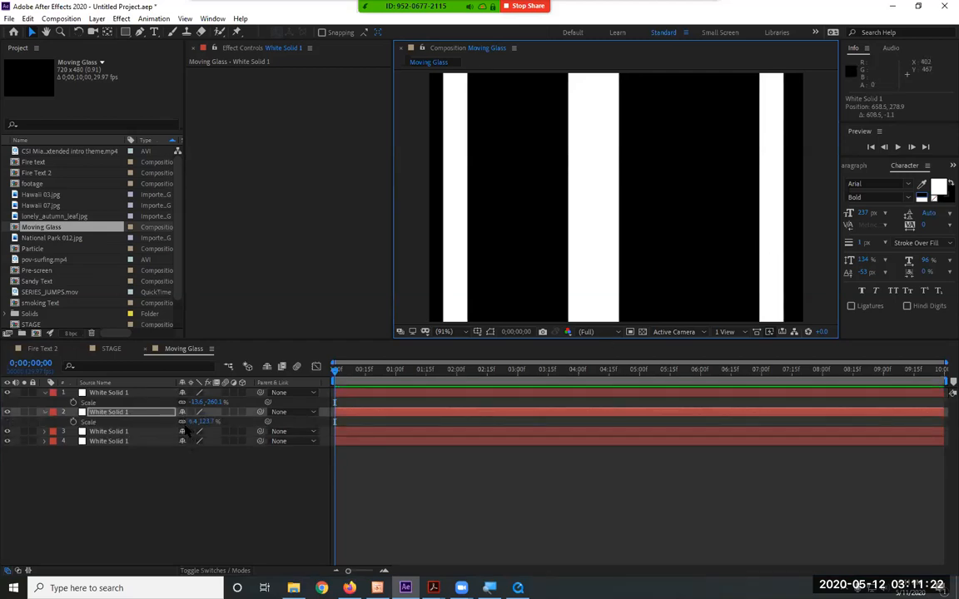
pyautogui.moveTo(193, 422); pyautogui.dragTo(188, 422)
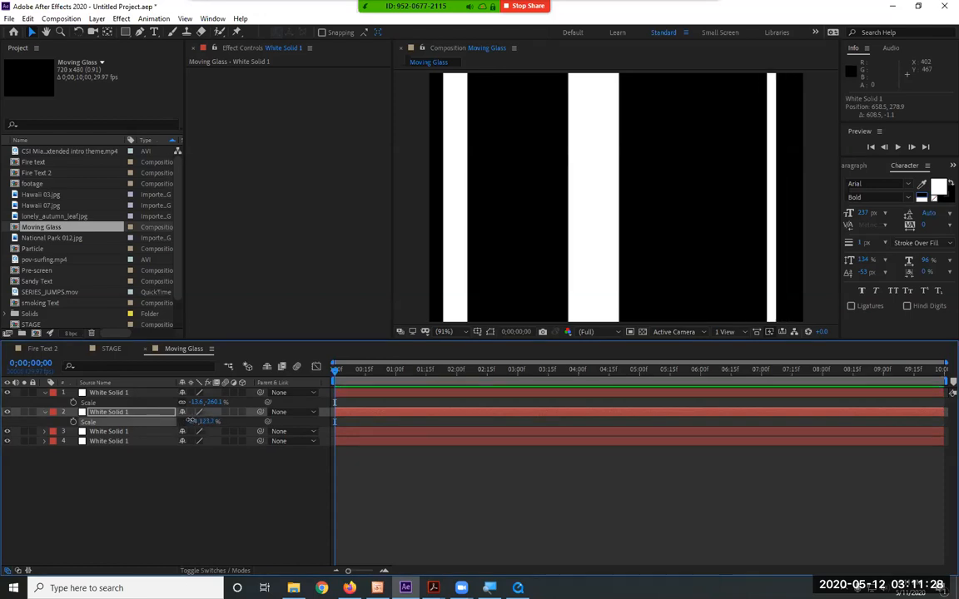
# Move the third bar layer to about 493, 275, right of the centre, and widen its horizontal scale to 8.4%
pyautogui.click(128, 432)
pyautogui.moveTo(460, 250); pyautogui.dragTo(689, 244)
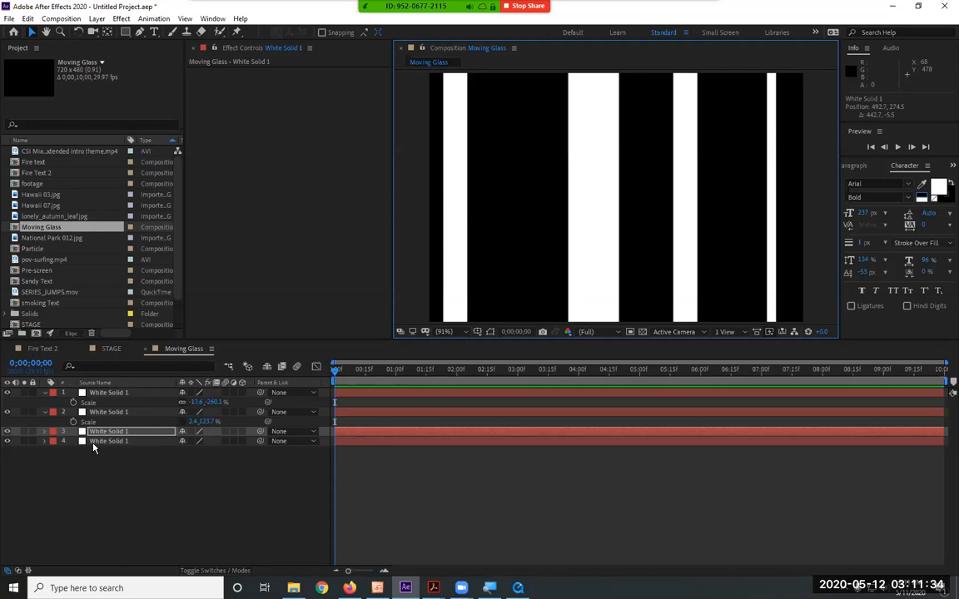
pyautogui.press('s')
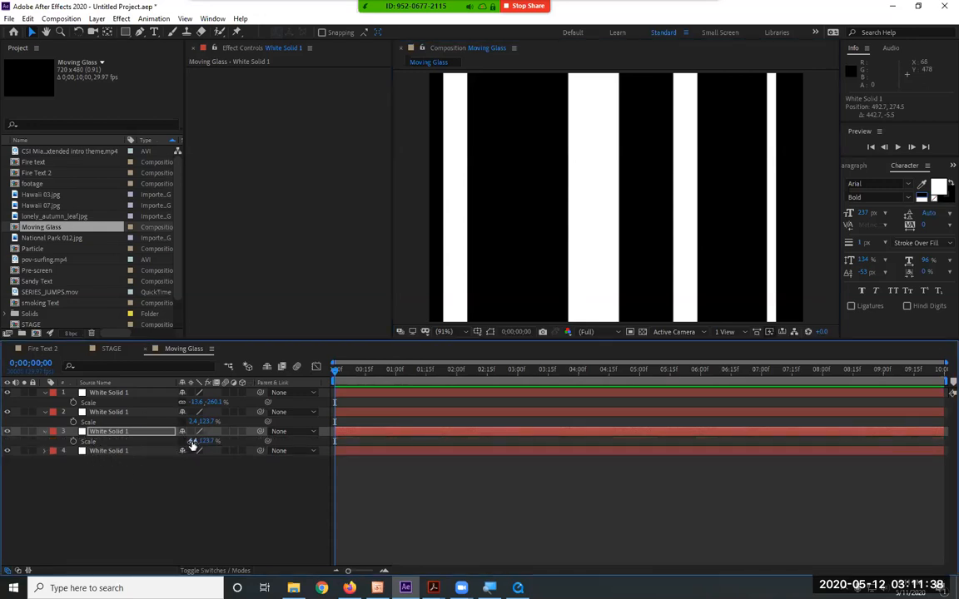
pyautogui.moveTo(193, 441); pyautogui.dragTo(193, 441)
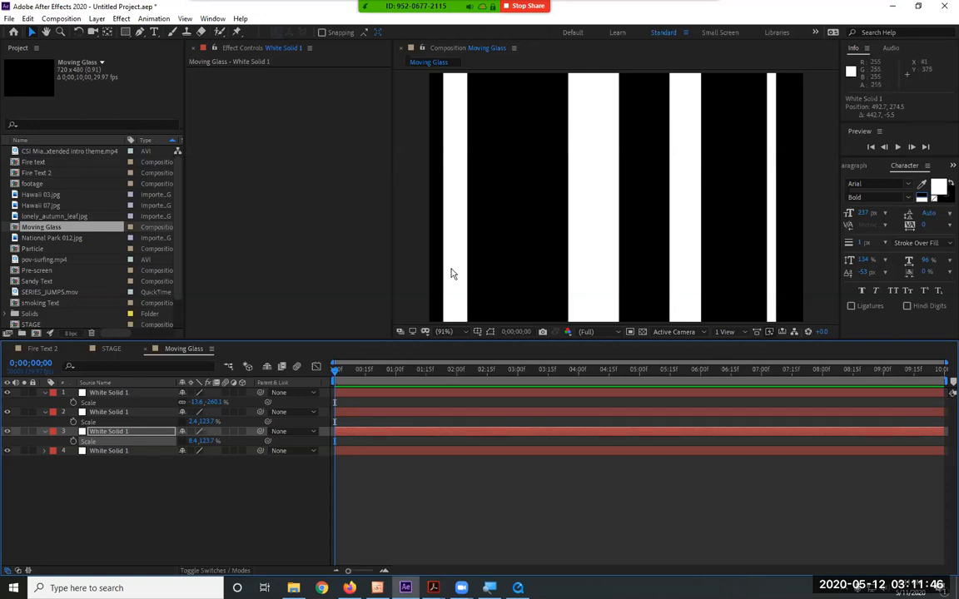
# Move the thinnest bar beside the left-hand bar, and the widest bar outside the frame's left edge at about -82, 265
pyautogui.moveTo(771, 251); pyautogui.dragTo(486, 247)
pyautogui.moveTo(604, 248); pyautogui.dragTo(376, 223)
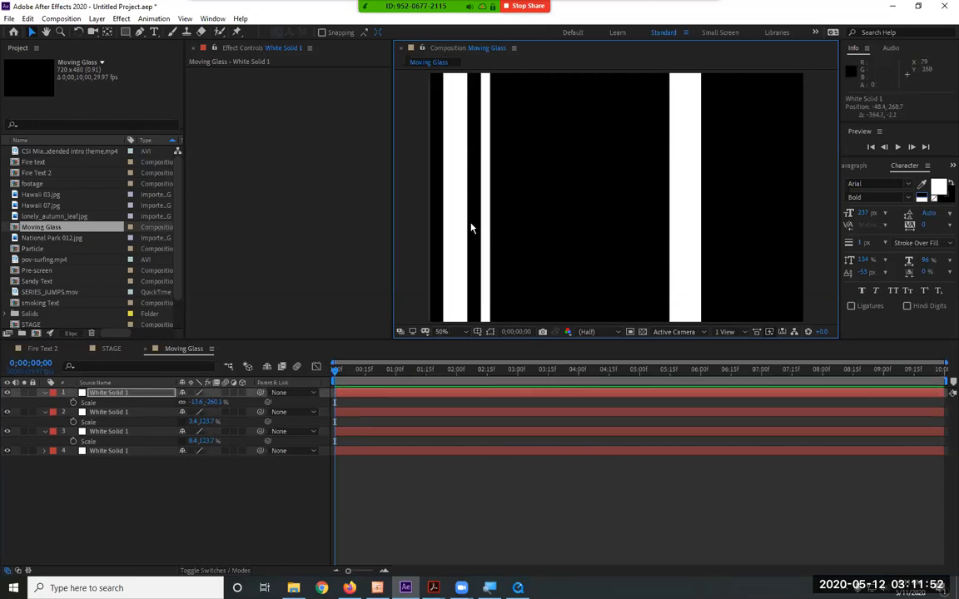
pyautogui.scroll(-1, 471, 227)
pyautogui.click(491, 332)
pyautogui.moveTo(496, 280); pyautogui.dragTo(487, 277)
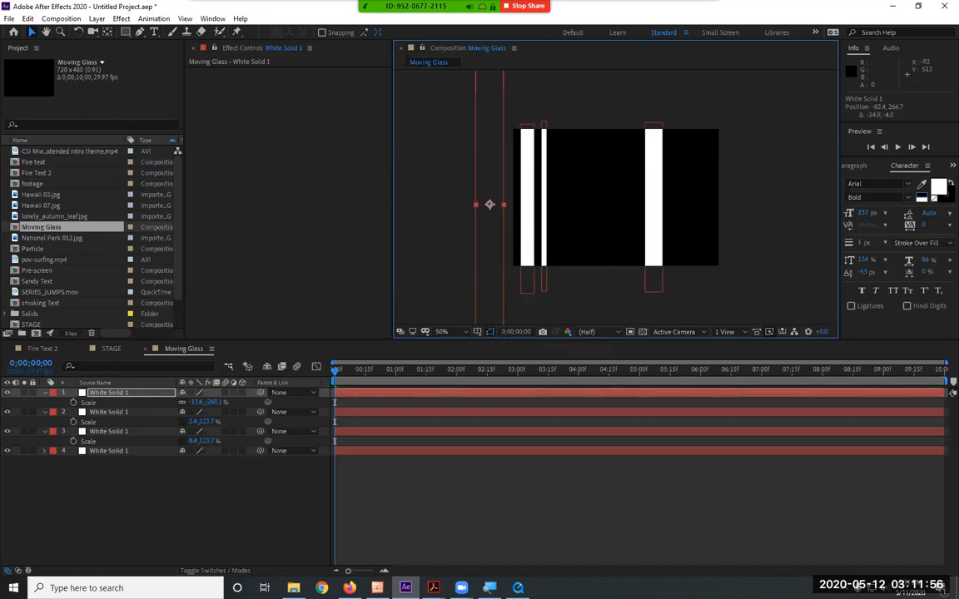
# Place the third layer's bar outside the frame's right edge, about 807, 268, and the thinnest bar inside it, about 642, 249
pyautogui.moveTo(652, 241); pyautogui.dragTo(742, 242)
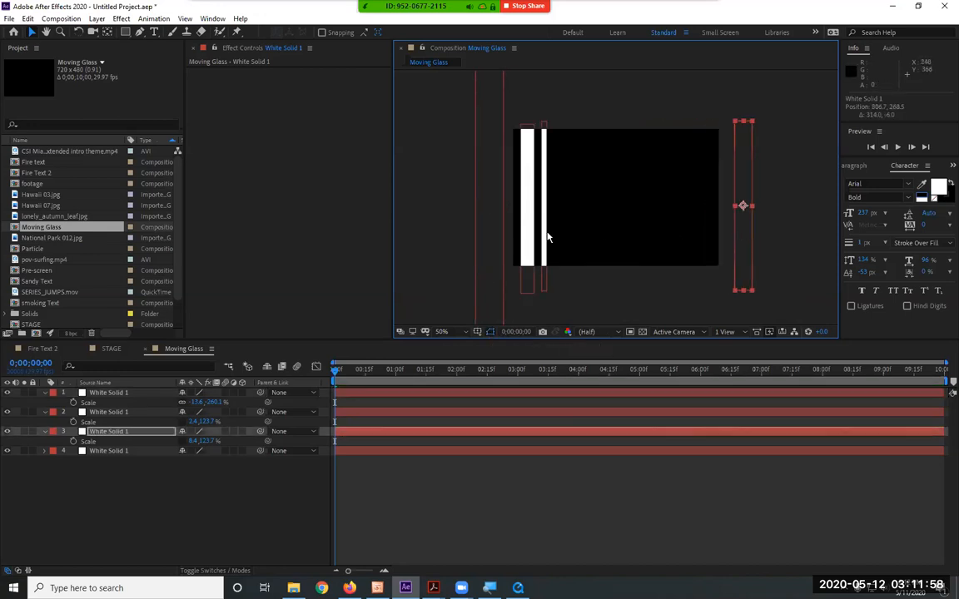
pyautogui.moveTo(543, 241); pyautogui.dragTo(693, 242)
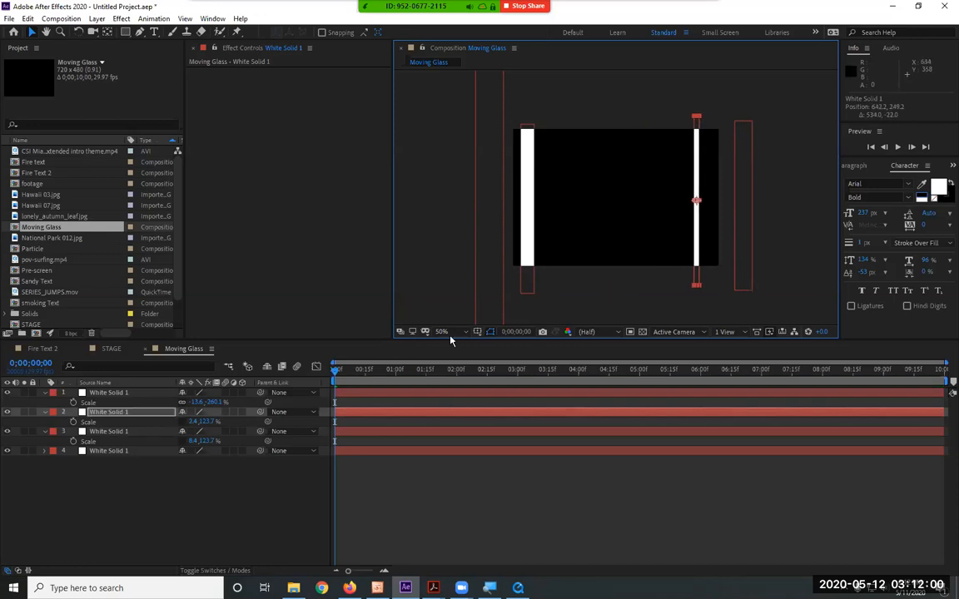
# Shrink the bar outside the left edge to about -11.3% by -121.8% scale, and raise the bottom layer's bar to position 50, 248
pyautogui.click(89, 393)
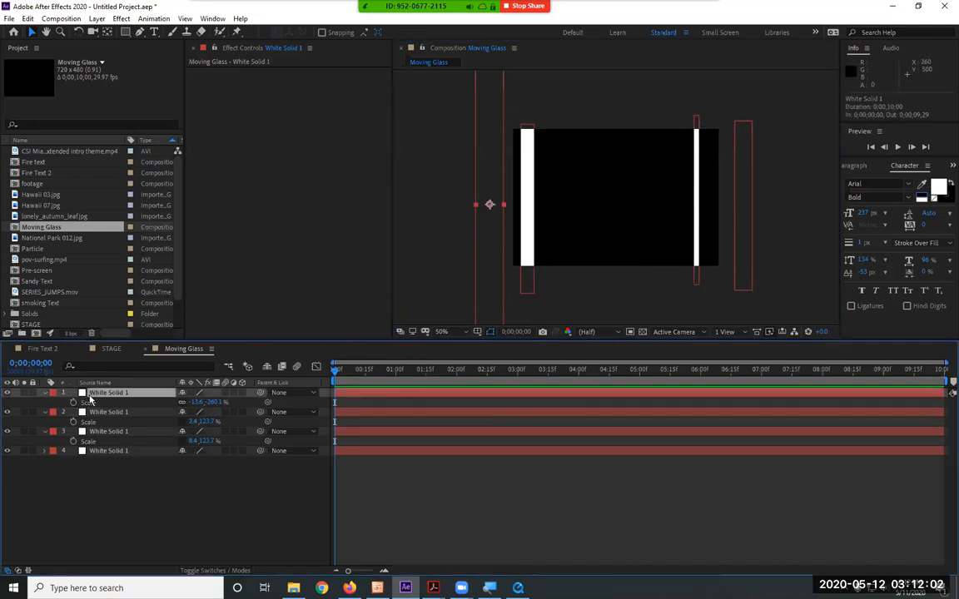
pyautogui.click(531, 223)
pyautogui.click(530, 223)
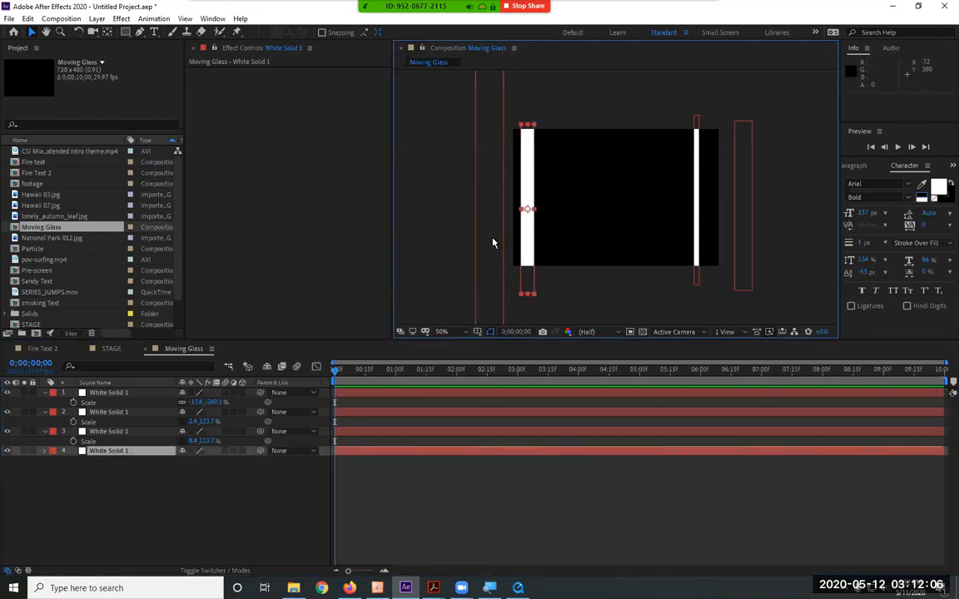
pyautogui.press(',')
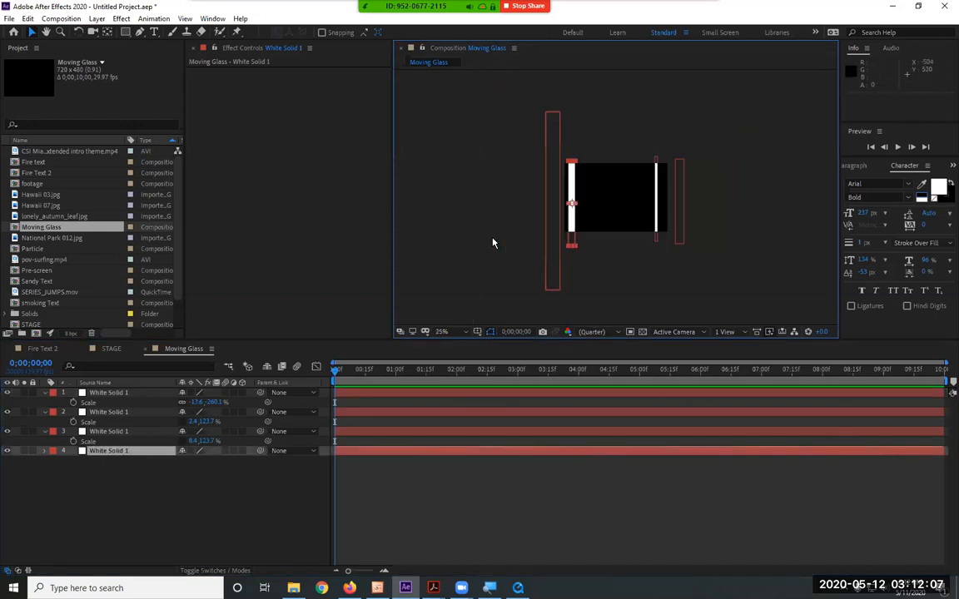
pyautogui.click(550, 295)
pyautogui.moveTo(550, 294); pyautogui.dragTo(551, 242)
pyautogui.moveTo(546, 204); pyautogui.dragTo(553, 203)
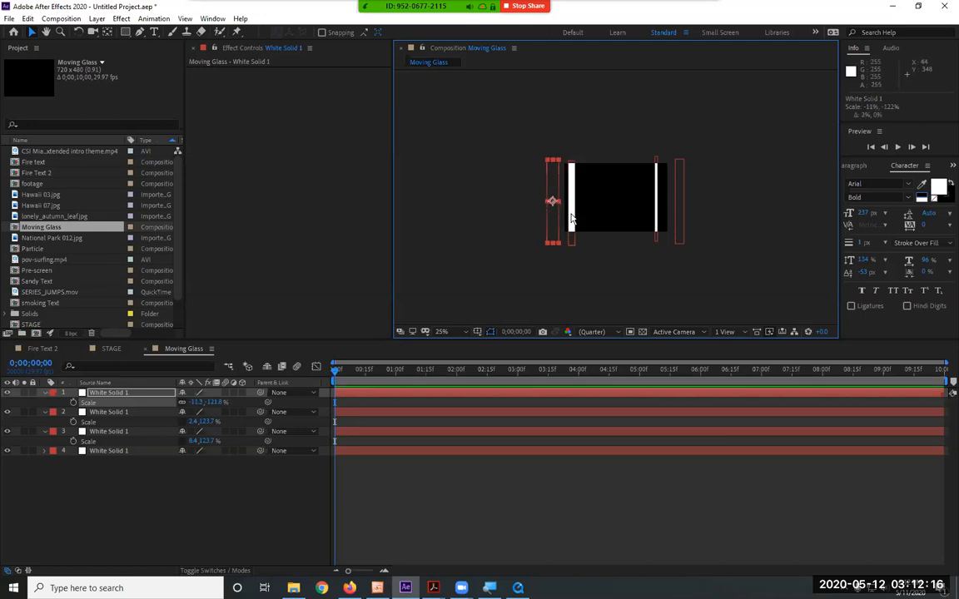
pyautogui.click(572, 214)
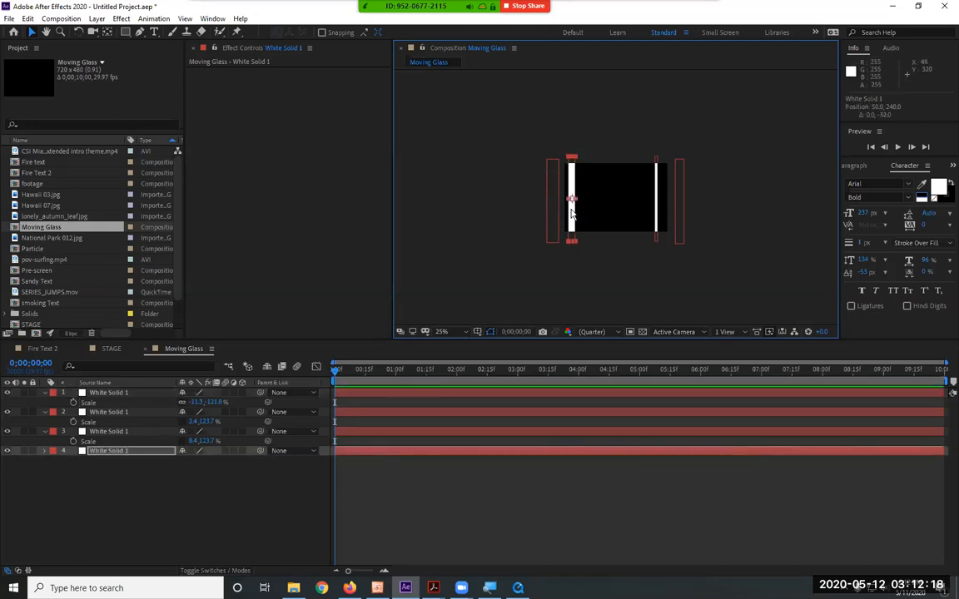
# Show only the Position property for all four white bar layers
pyautogui.moveTo(126, 496); pyautogui.dragTo(74, 401)
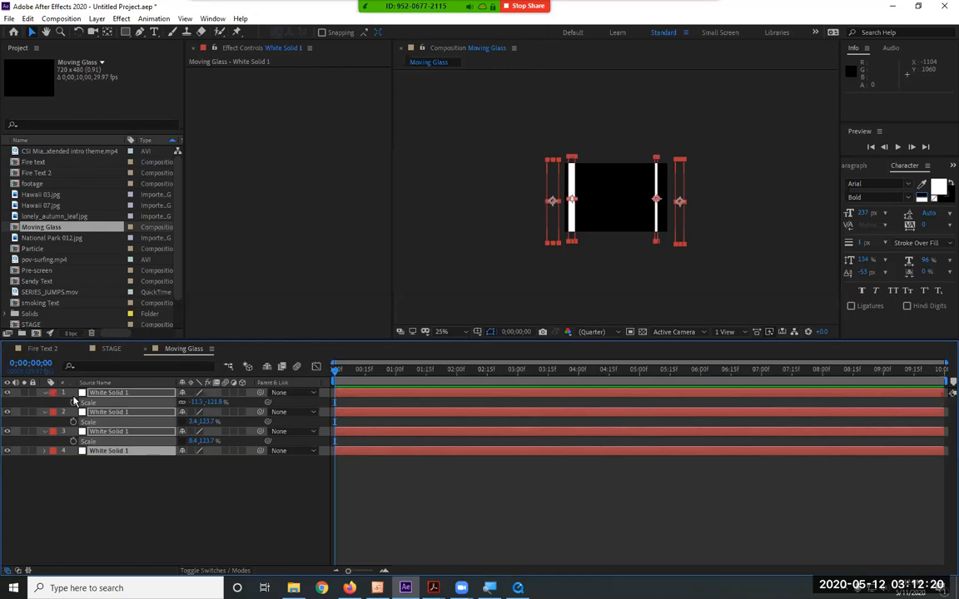
pyautogui.press('p')
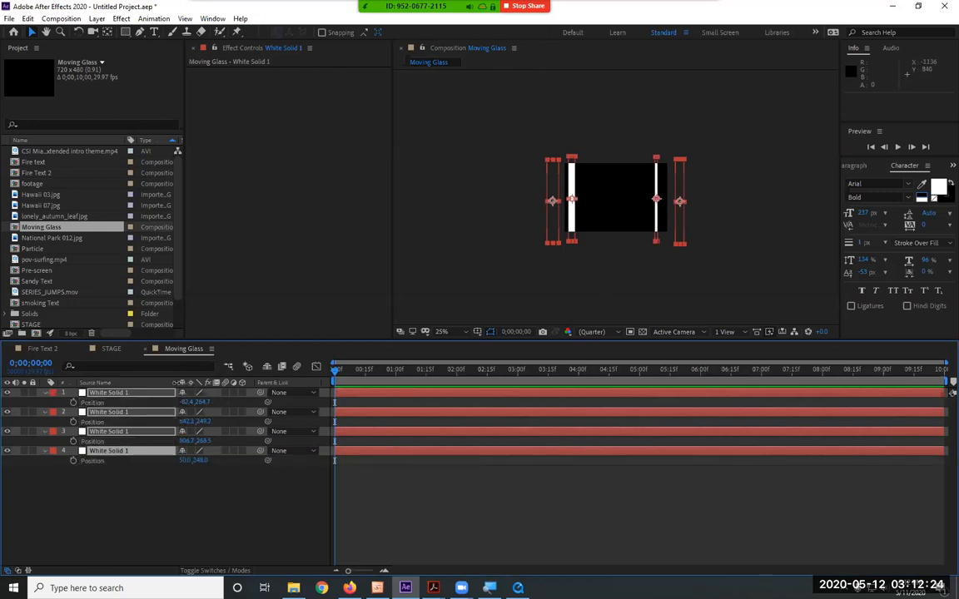
pyautogui.click(112, 393)
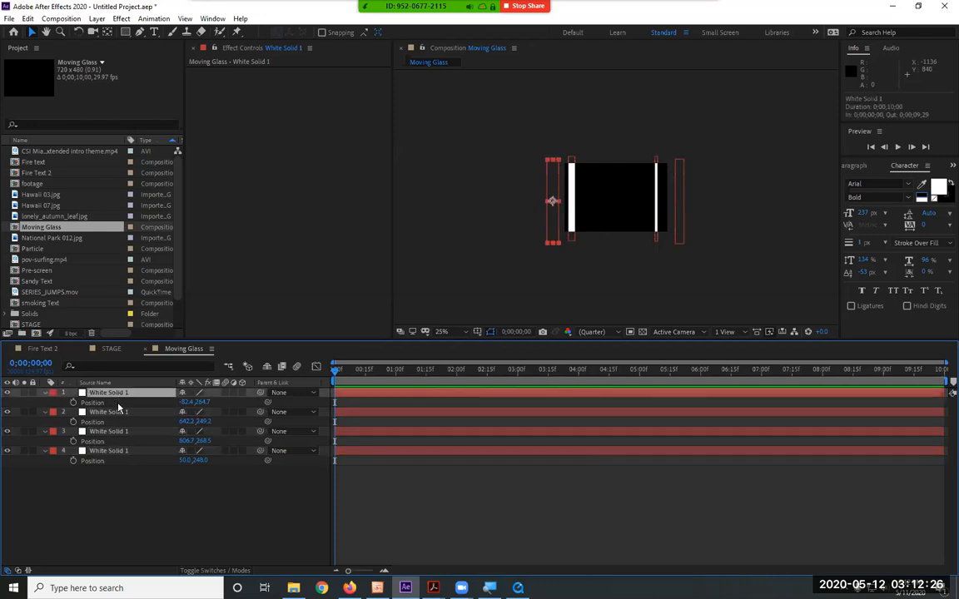
# Keyframe the thinnest bar's position from the composition start to about -38, 249 at 5 seconds and about 758, 249 at the end
pyautogui.click(117, 413)
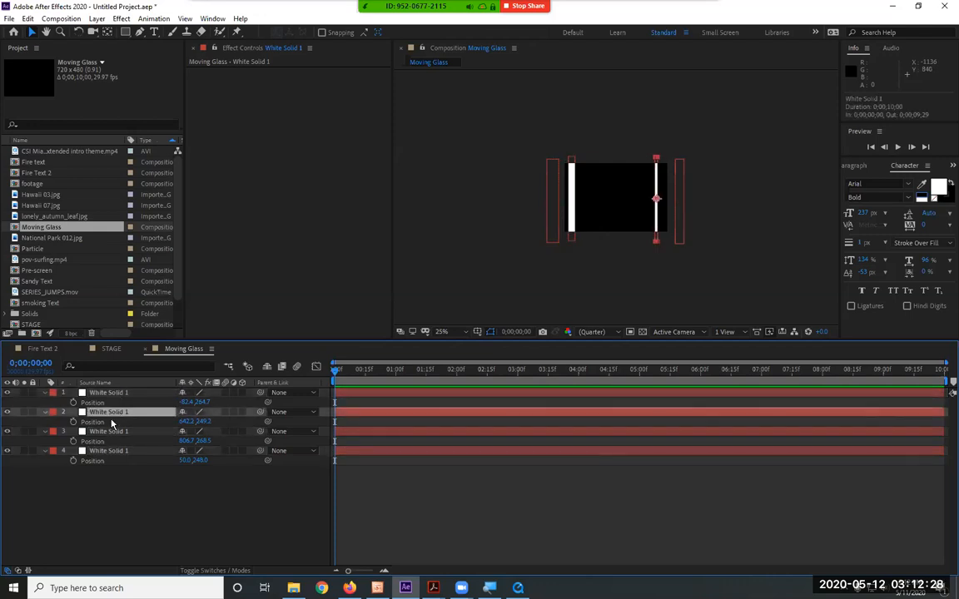
pyautogui.click(74, 422)
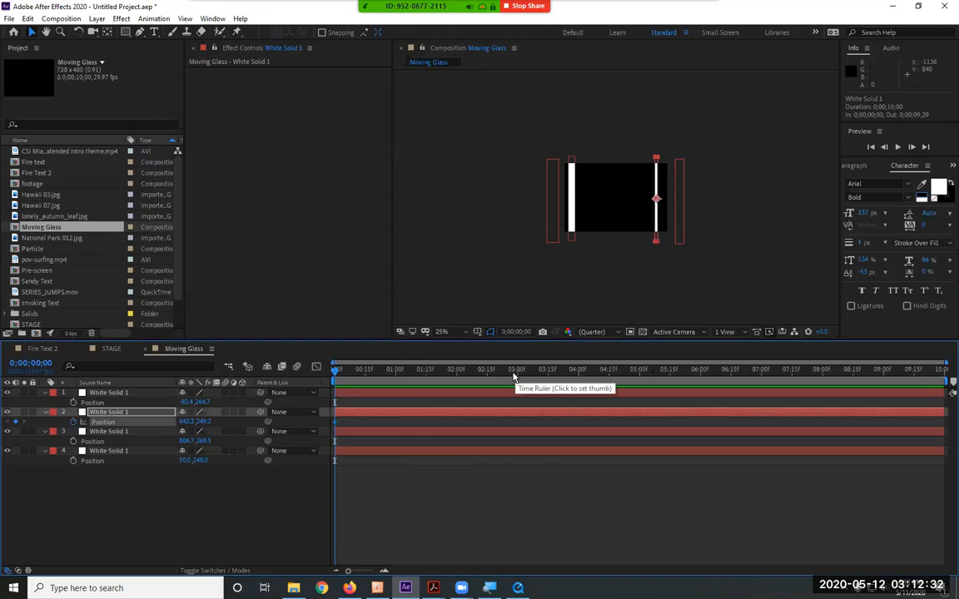
pyautogui.click(638, 377)
pyautogui.click(655, 226)
pyautogui.moveTo(655, 226); pyautogui.dragTo(554, 233)
pyautogui.moveTo(924, 372); pyautogui.dragTo(944, 371)
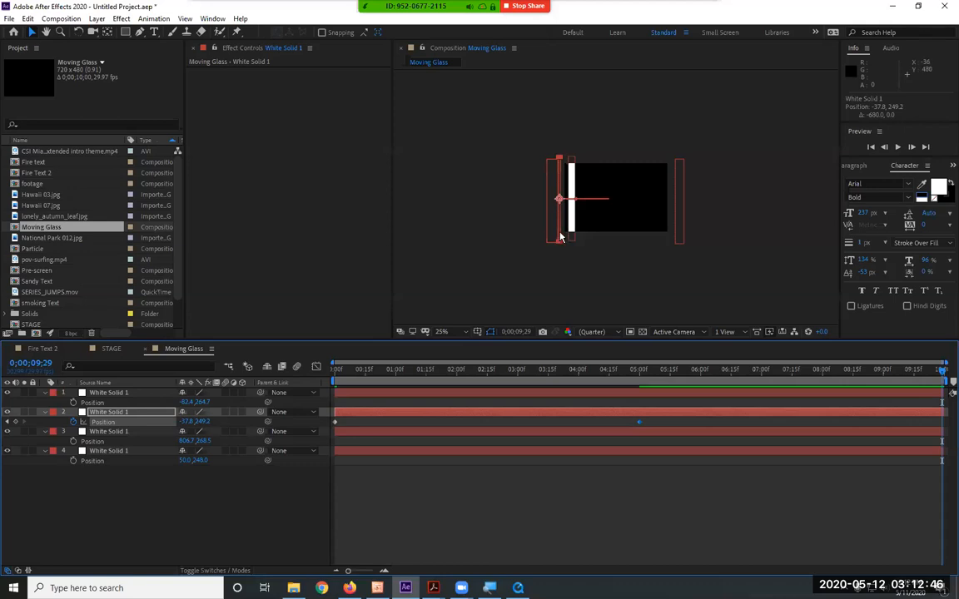
pyautogui.moveTo(559, 237); pyautogui.dragTo(672, 237)
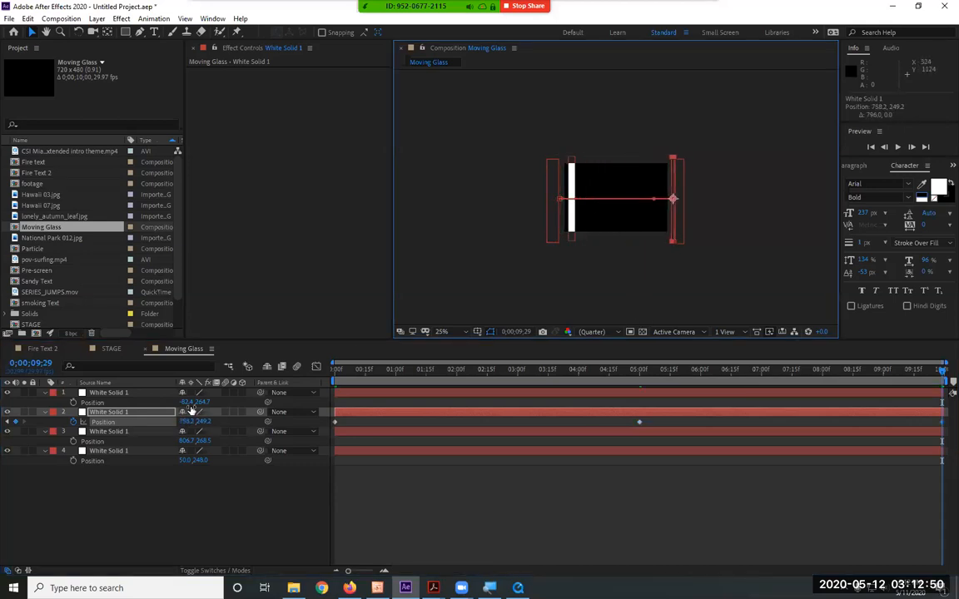
pyautogui.click(45, 413)
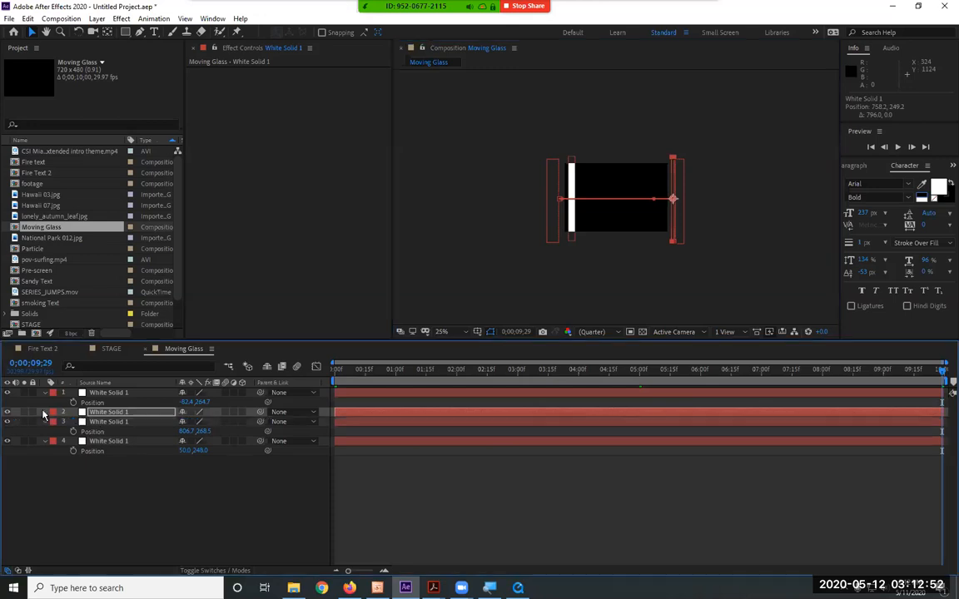
# Keyframe the third bar layer's position from outside the right edge at the start to about -41, 268 at the composition's end
pyautogui.click(100, 423)
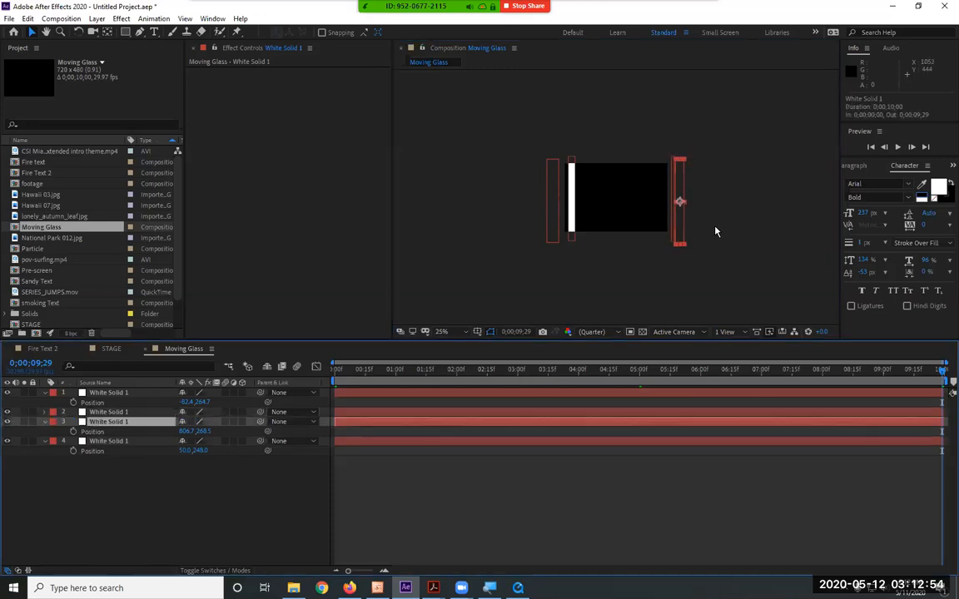
pyautogui.click(73, 431)
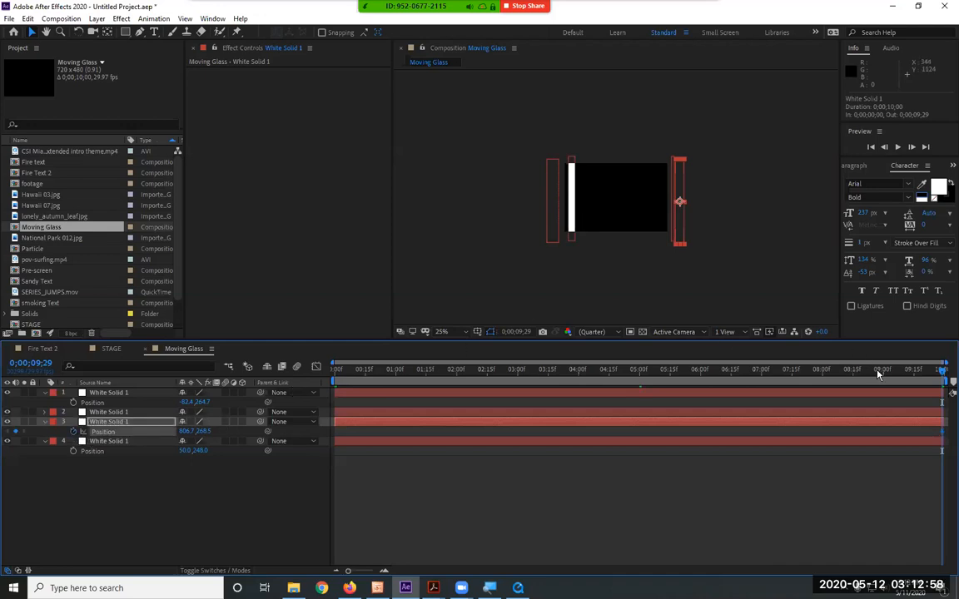
pyautogui.moveTo(941, 370); pyautogui.dragTo(303, 385)
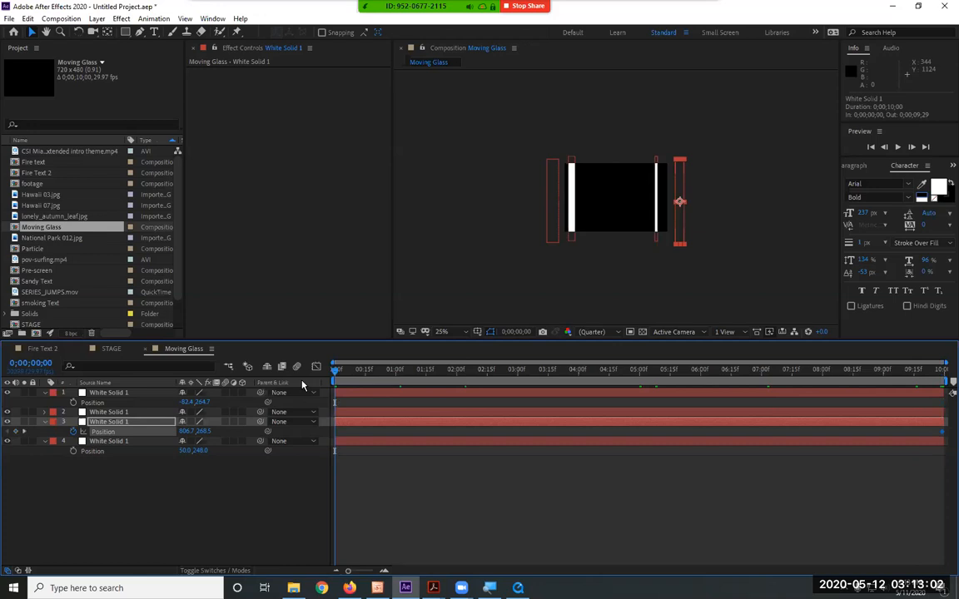
pyautogui.click(75, 432)
pyautogui.click(941, 370)
pyautogui.moveTo(678, 236); pyautogui.dragTo(557, 232)
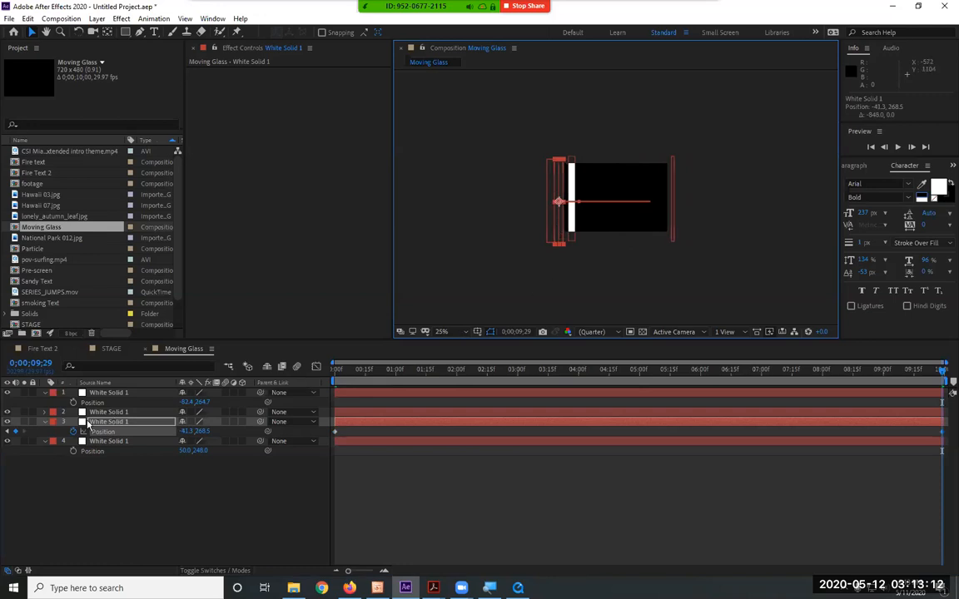
pyautogui.click(46, 423)
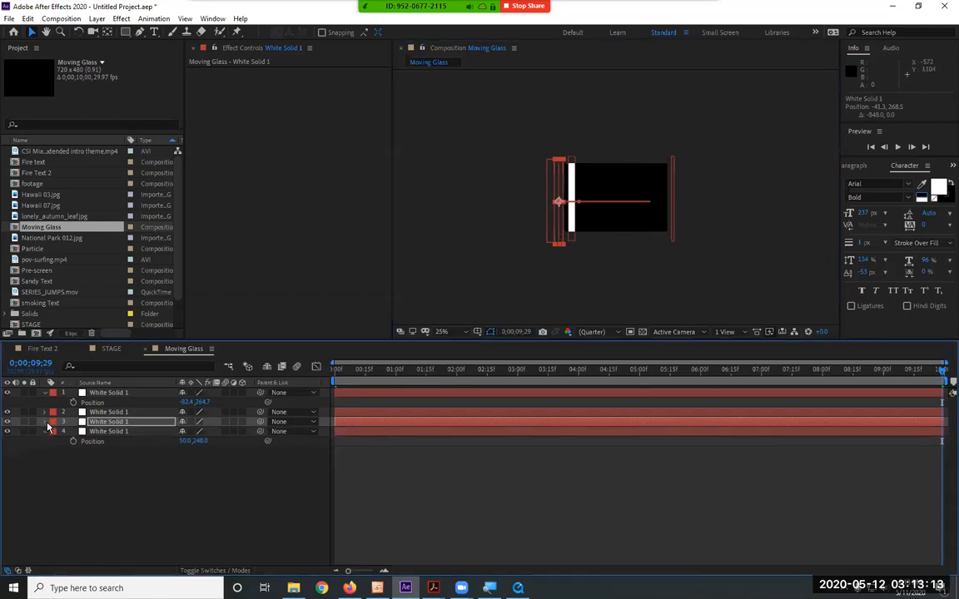
# Keyframe the bottom layer's bar at position 126, 248 at the composition's end and 654, 248 at 0;00;02;29, and scrub through the motion
pyautogui.click(117, 432)
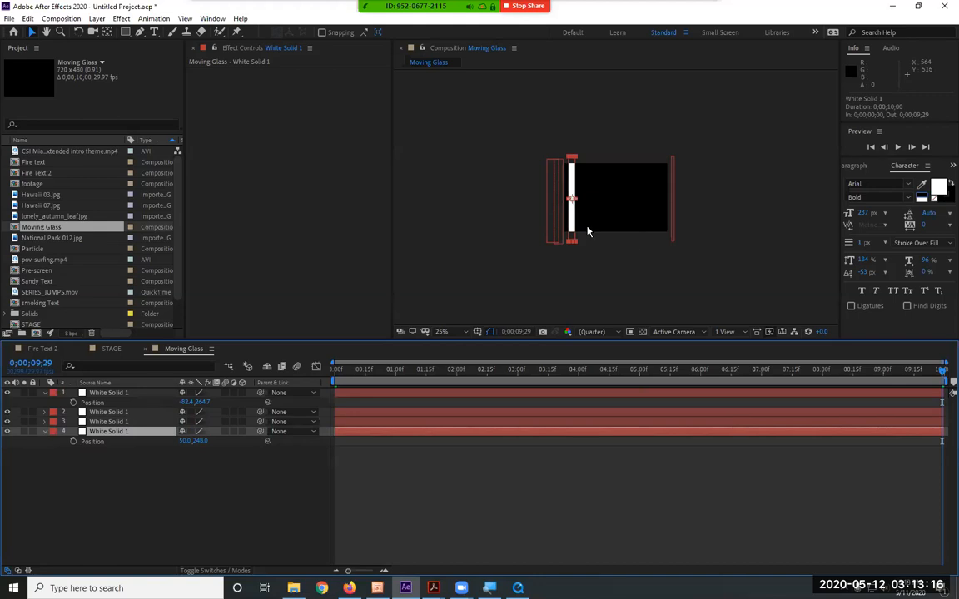
pyautogui.moveTo(579, 230); pyautogui.dragTo(589, 228)
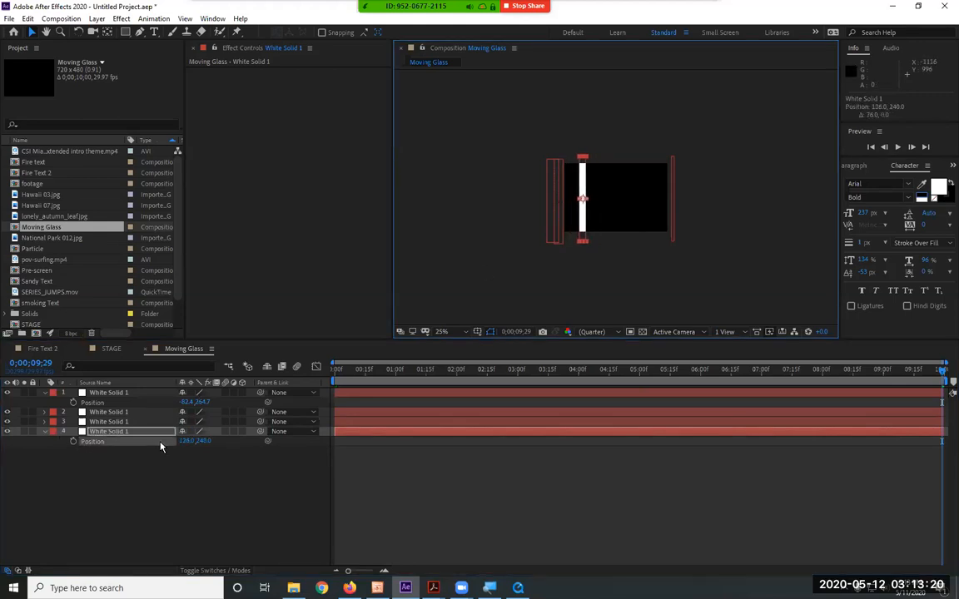
pyautogui.click(72, 442)
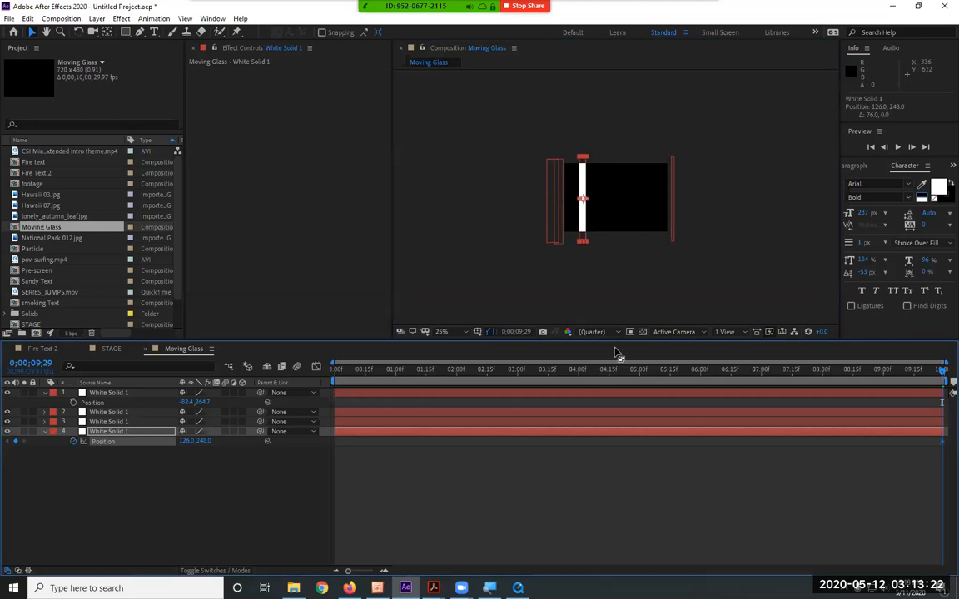
pyautogui.click(515, 373)
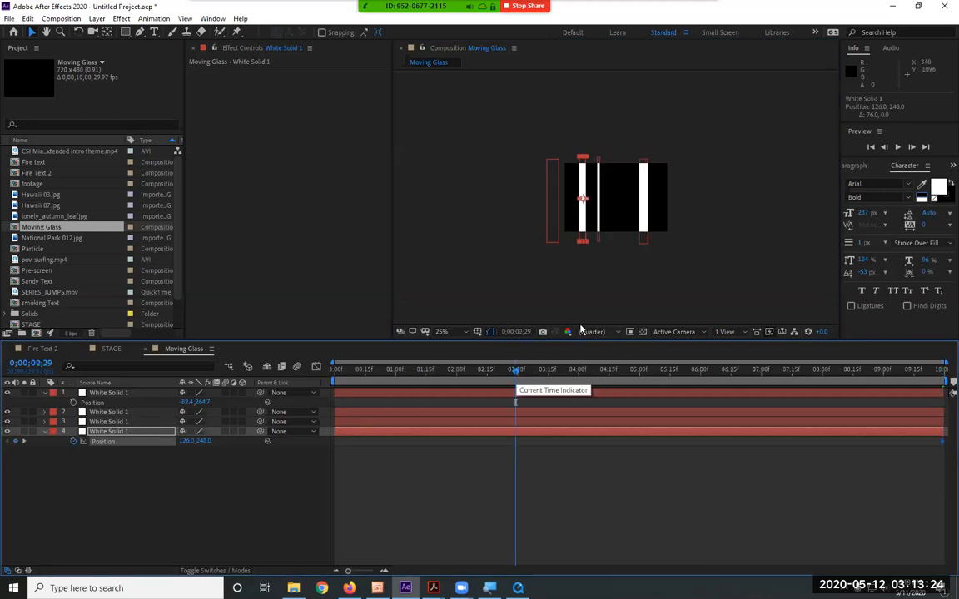
pyautogui.moveTo(582, 227); pyautogui.dragTo(657, 227)
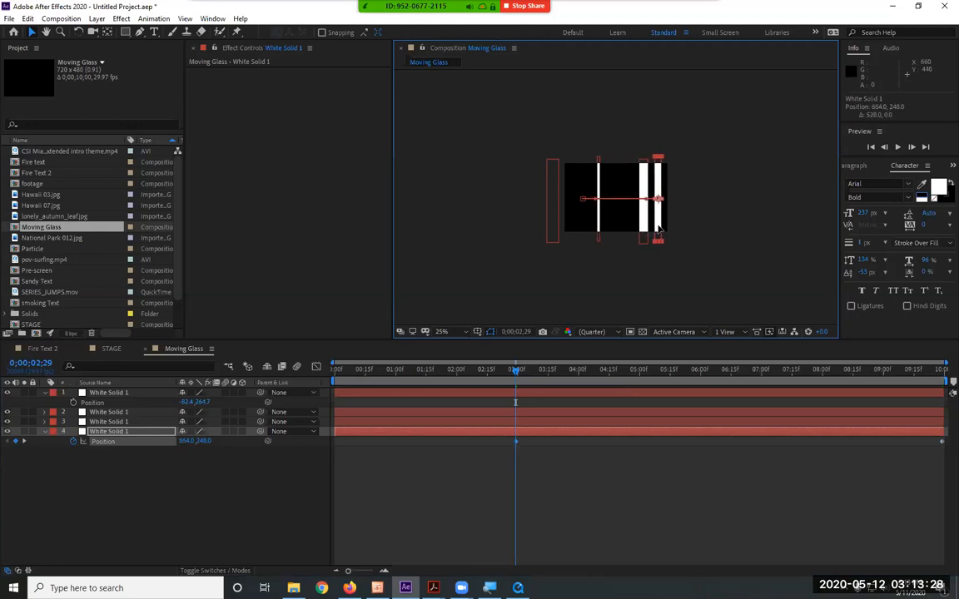
pyautogui.click(670, 369)
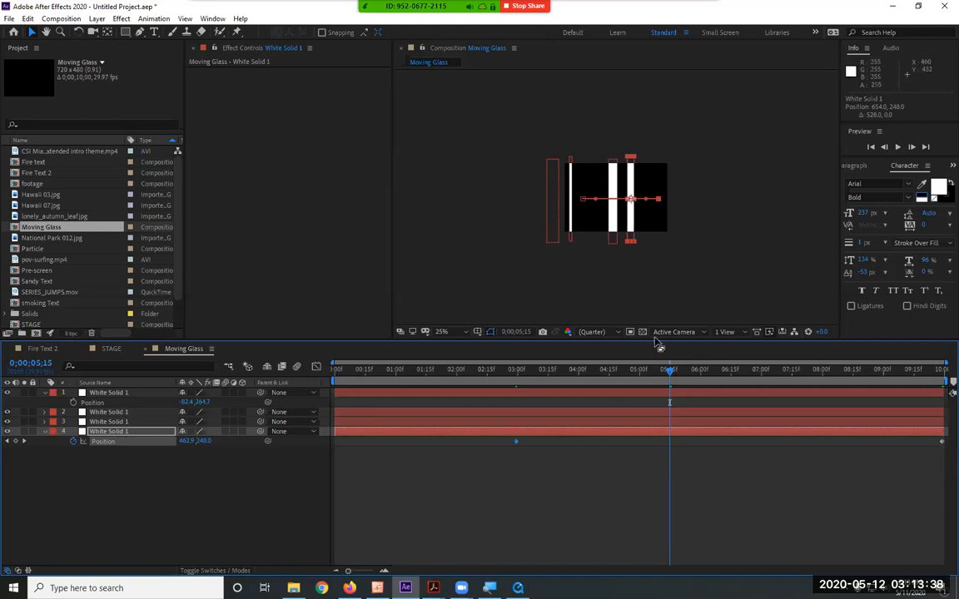
pyautogui.moveTo(670, 371); pyautogui.dragTo(941, 385)
pyautogui.moveTo(857, 390); pyautogui.dragTo(332, 386)
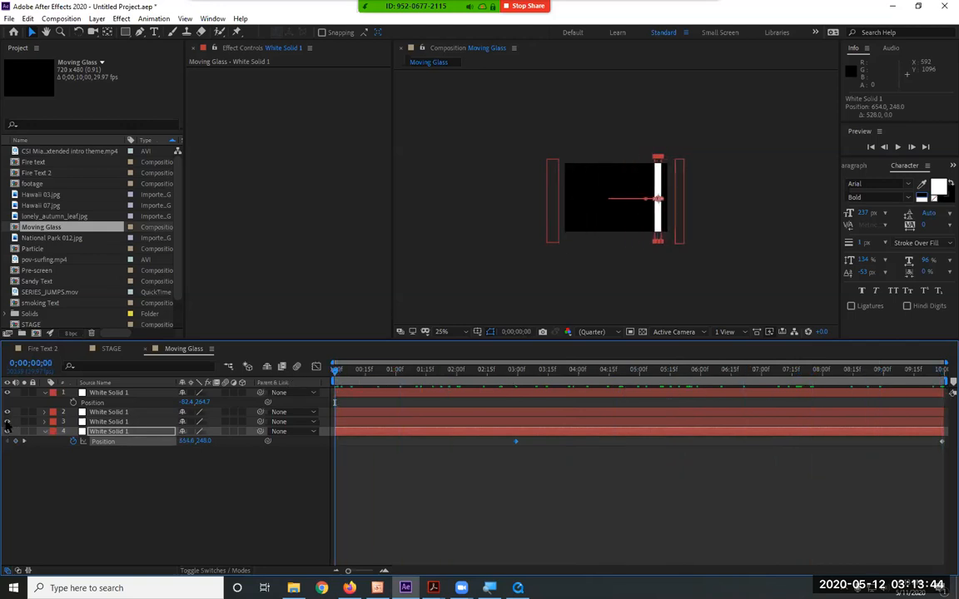
# Hide the three upper bar layers and move the bottom layer's earlier position keyframe to 0;00;06;23
pyautogui.moveTo(9, 393); pyautogui.dragTo(7, 423)
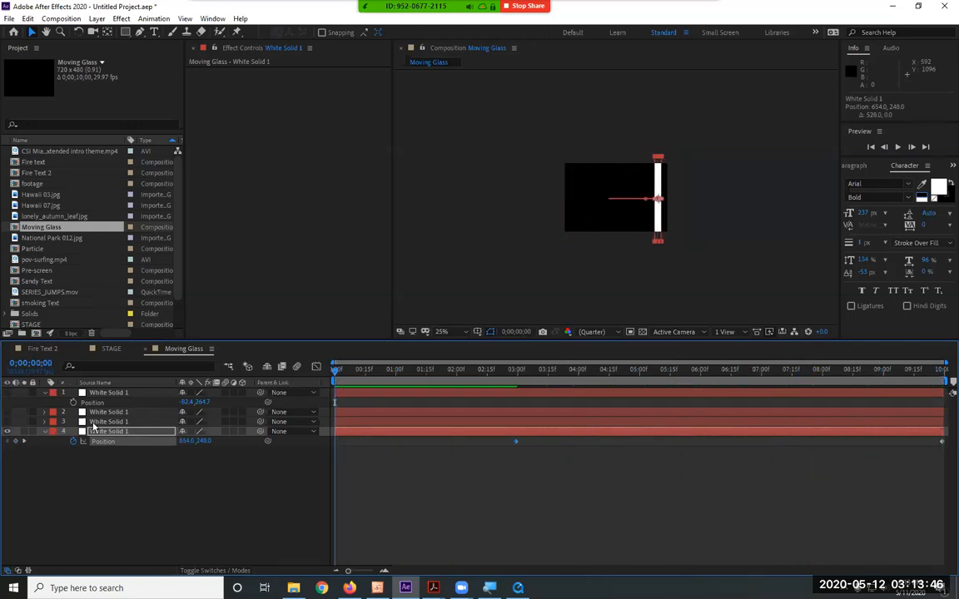
pyautogui.moveTo(573, 372); pyautogui.dragTo(749, 384)
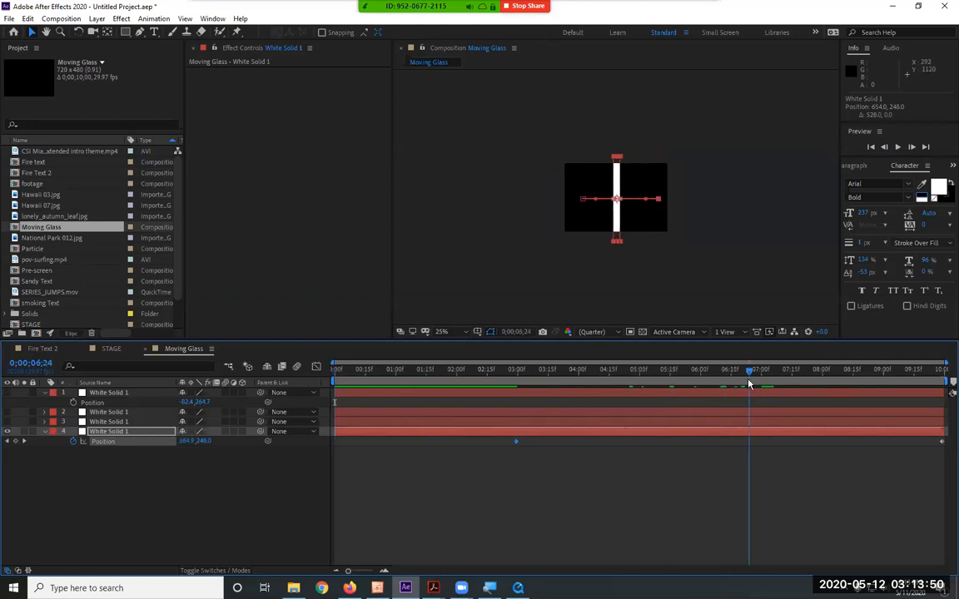
pyautogui.moveTo(516, 444); pyautogui.dragTo(754, 448)
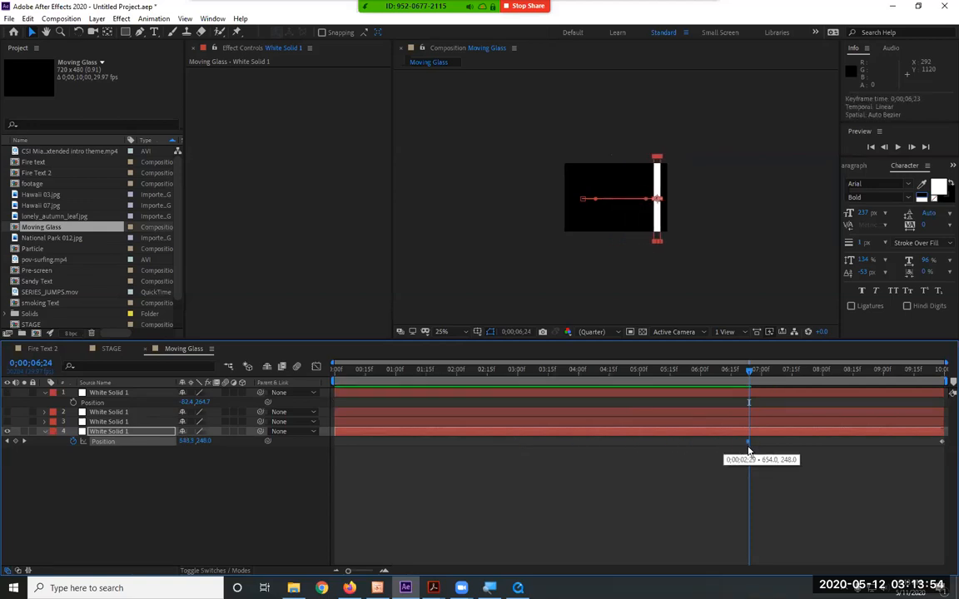
# Keyframe the bottom layer's bar outside the frame's left edge at about -86, 248 at the composition start, and preview it
pyautogui.moveTo(752, 376); pyautogui.dragTo(325, 376)
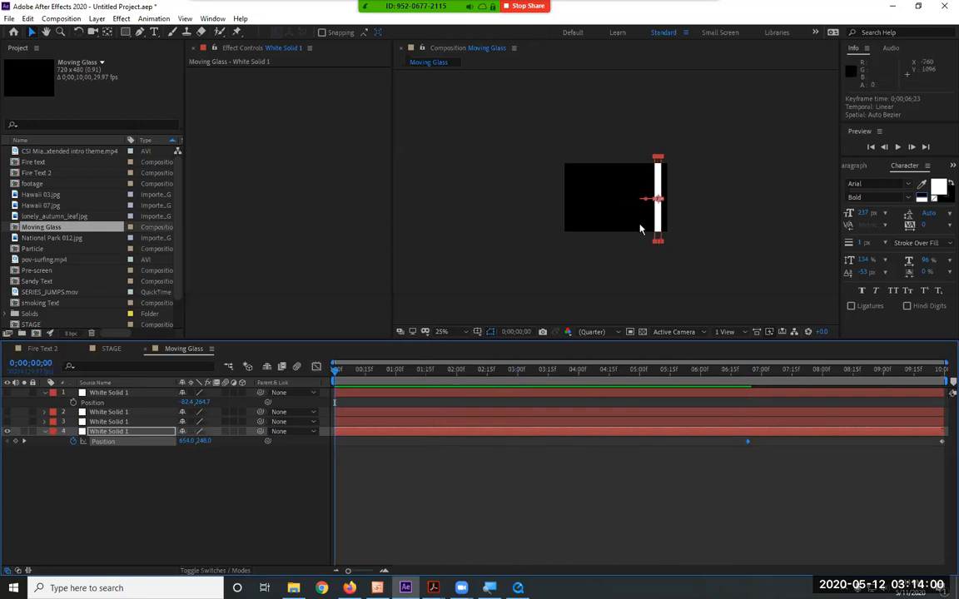
pyautogui.moveTo(639, 222); pyautogui.dragTo(520, 225)
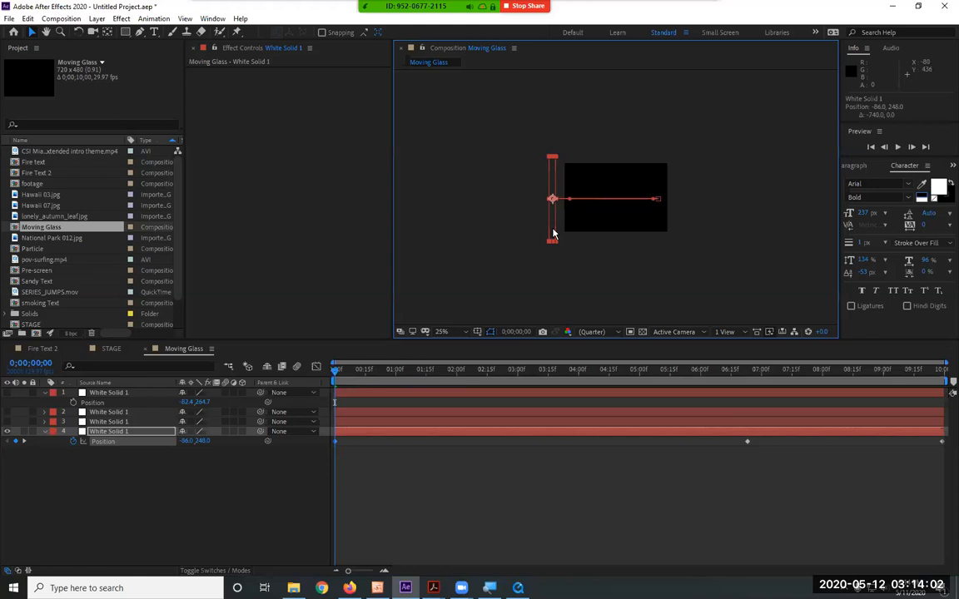
pyautogui.press('space')
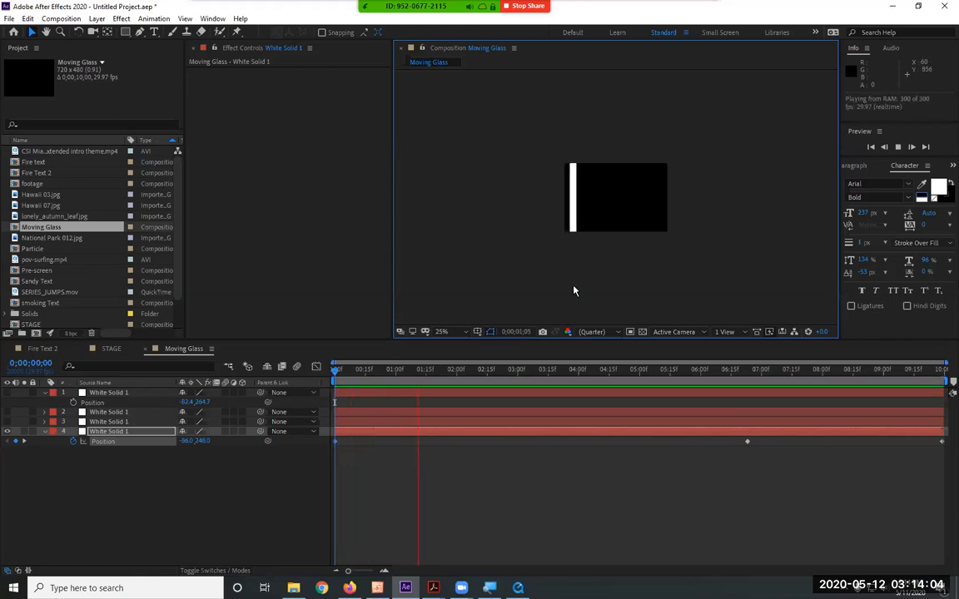
pyautogui.press('space')
# Move the bottom layer's middle position keyframe to about 3.5 seconds and preview the motion
pyautogui.moveTo(747, 442); pyautogui.dragTo(546, 442)
pyautogui.press('space')
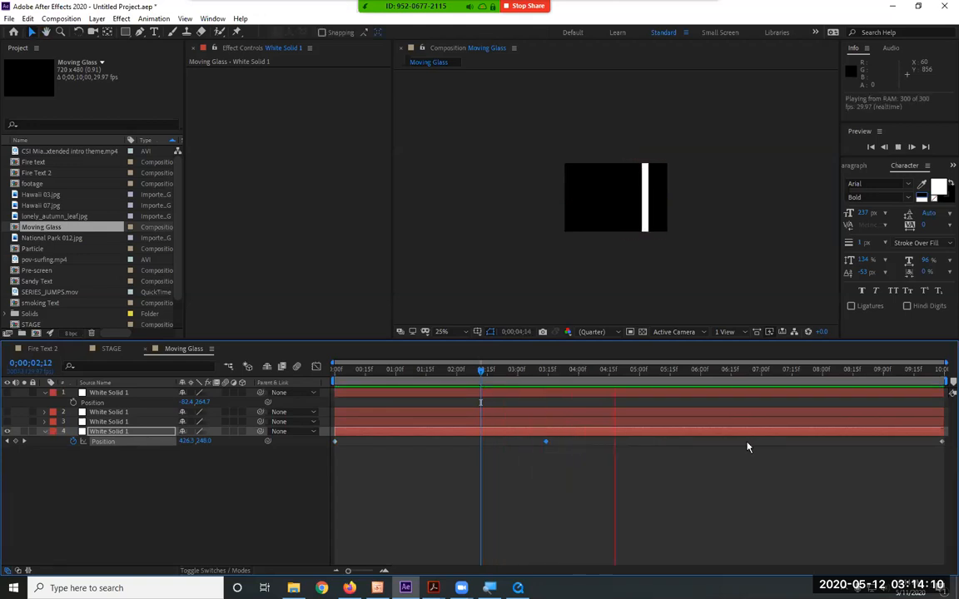
pyautogui.press('space')
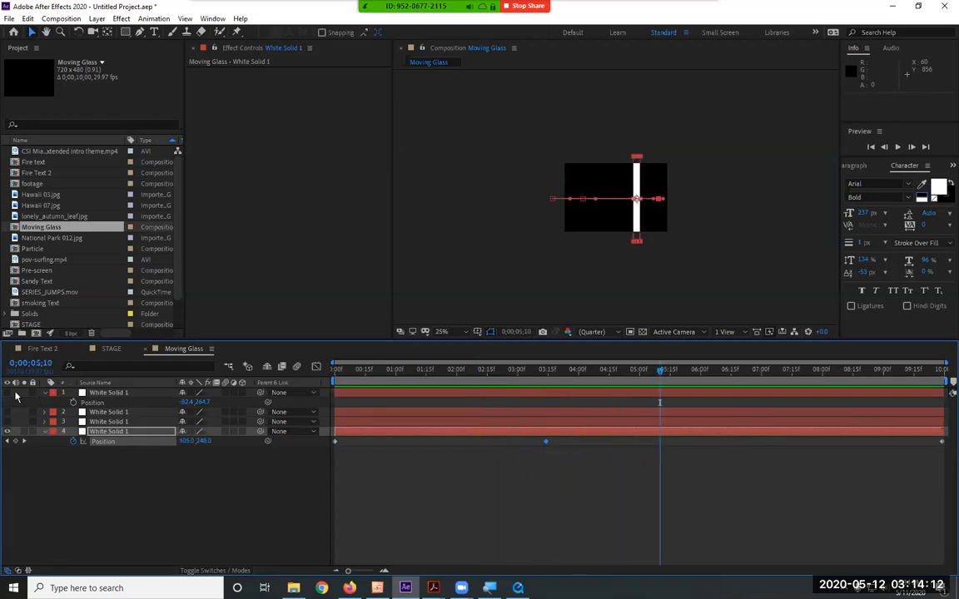
# Show only the top layer's bar and keyframe its position at -82.4, 264.7 at the start and about 797.6, 264.7 at 5 seconds
pyautogui.click(9, 393)
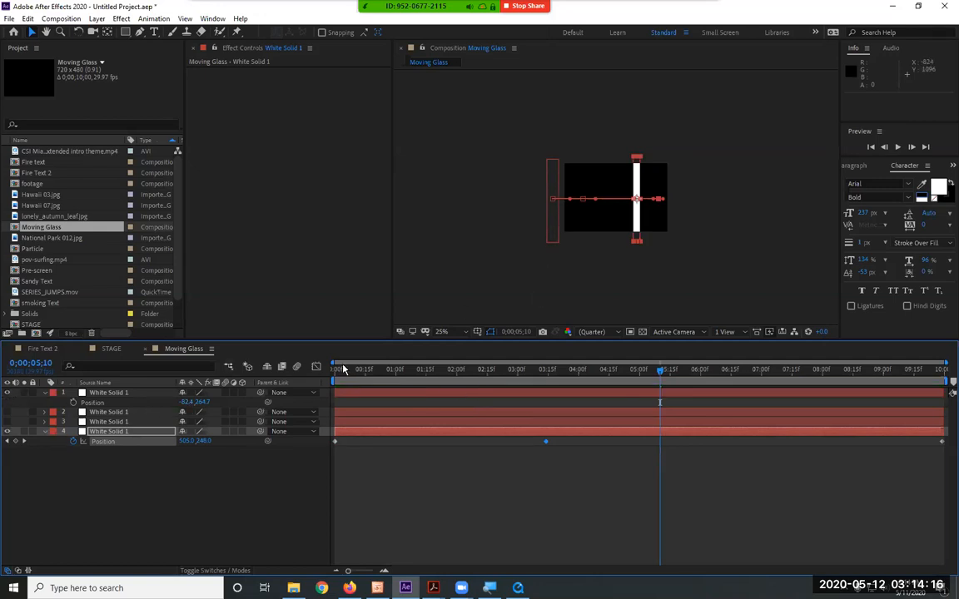
pyautogui.click(8, 431)
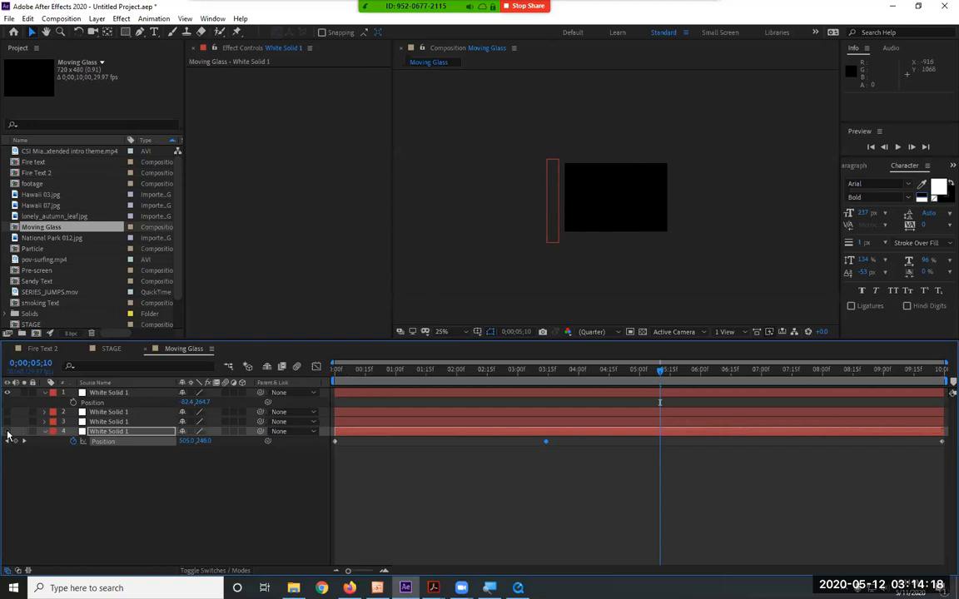
pyautogui.click(73, 404)
pyautogui.click(554, 215)
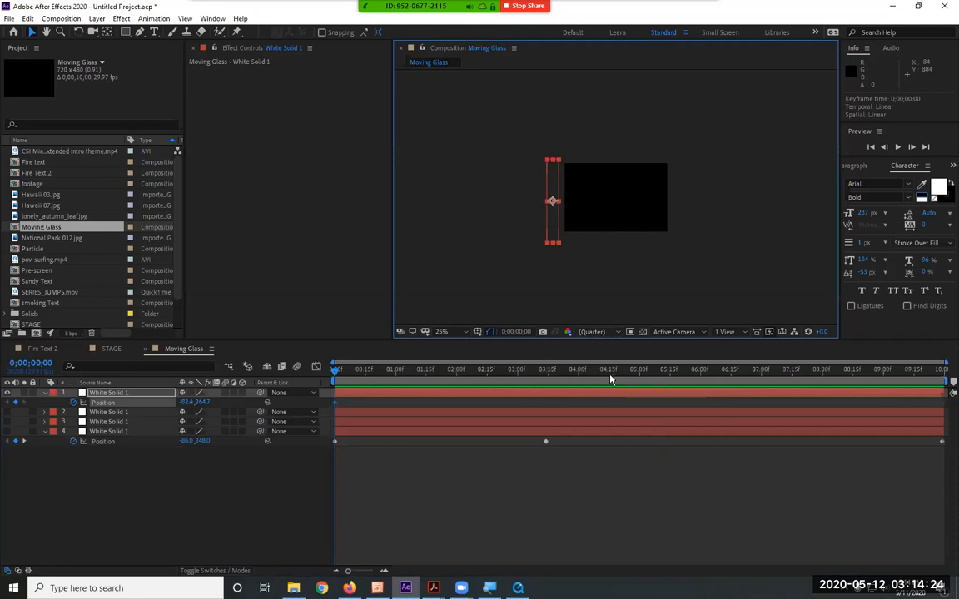
pyautogui.click(638, 374)
pyautogui.moveTo(553, 224); pyautogui.dragTo(684, 226)
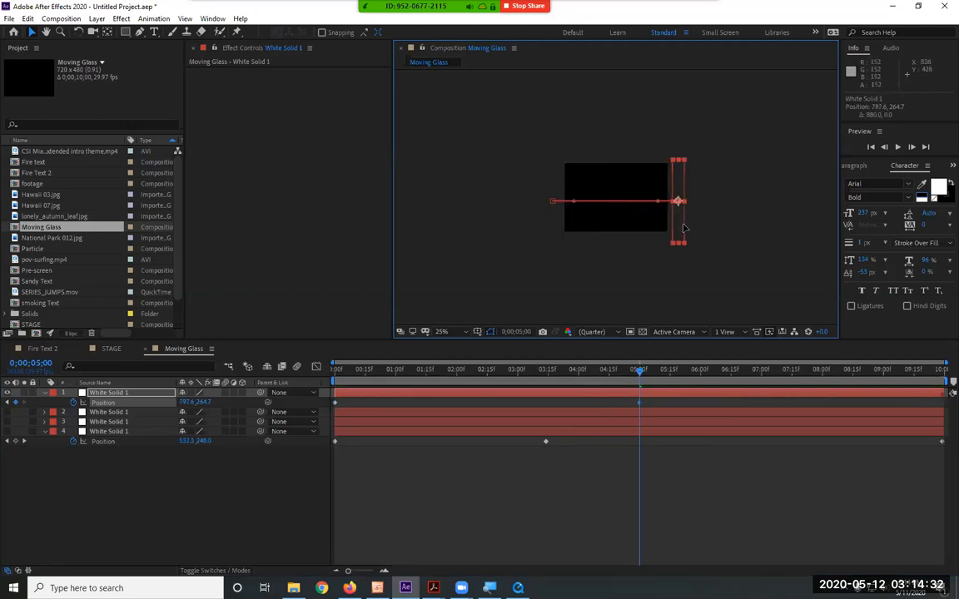
# Keyframe the top layer's bar back inside the frame at 7 seconds and at about 829.6, 264.7 at the composition's end
pyautogui.moveTo(639, 372); pyautogui.dragTo(762, 380)
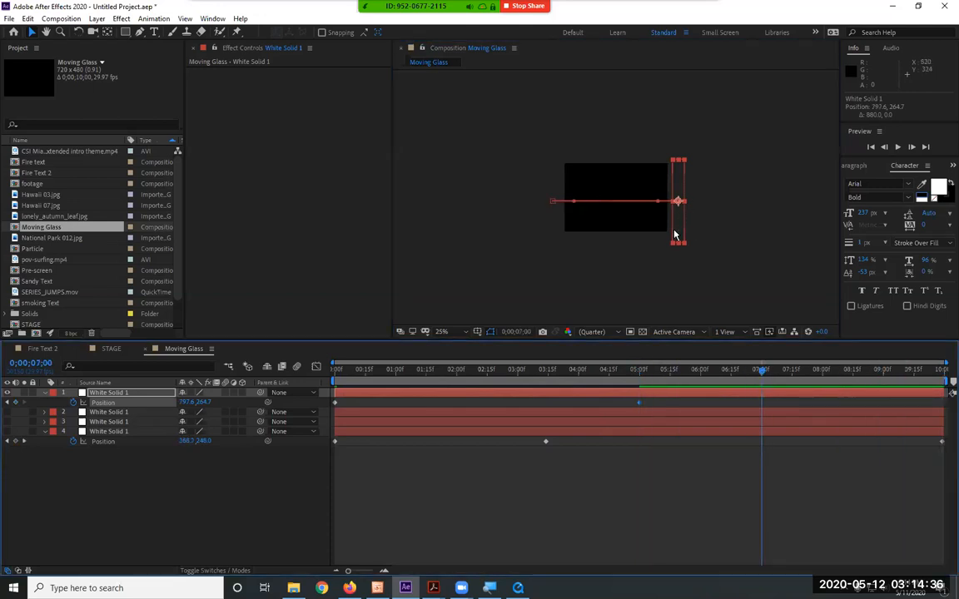
pyautogui.moveTo(676, 223); pyautogui.dragTo(576, 231)
pyautogui.moveTo(762, 372); pyautogui.dragTo(943, 374)
pyautogui.moveTo(593, 223); pyautogui.dragTo(684, 231)
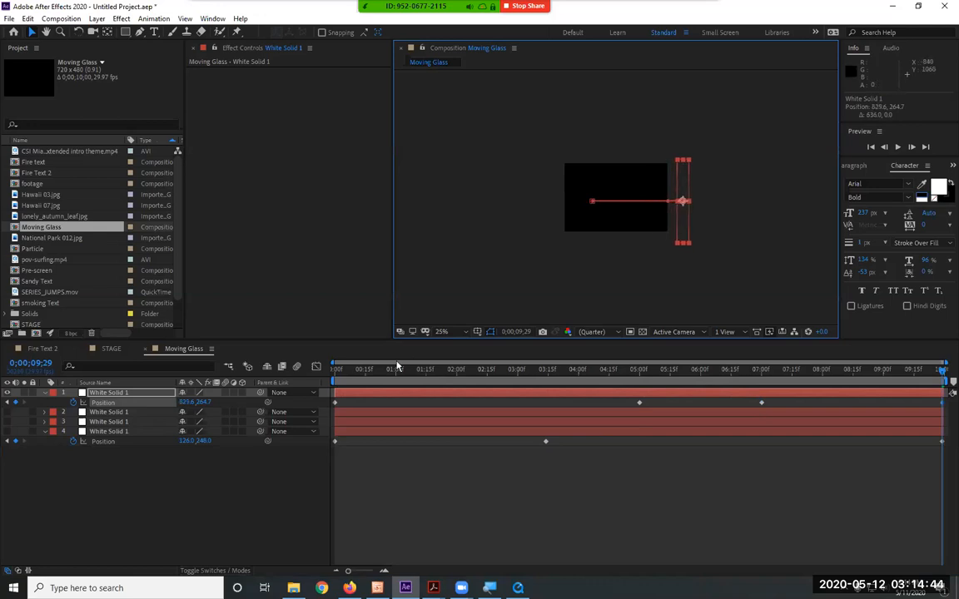
# Make the three lower bar layers visible again and preview the full Moving Glass animation
pyautogui.moveTo(6, 412); pyautogui.dragTo(7, 431)
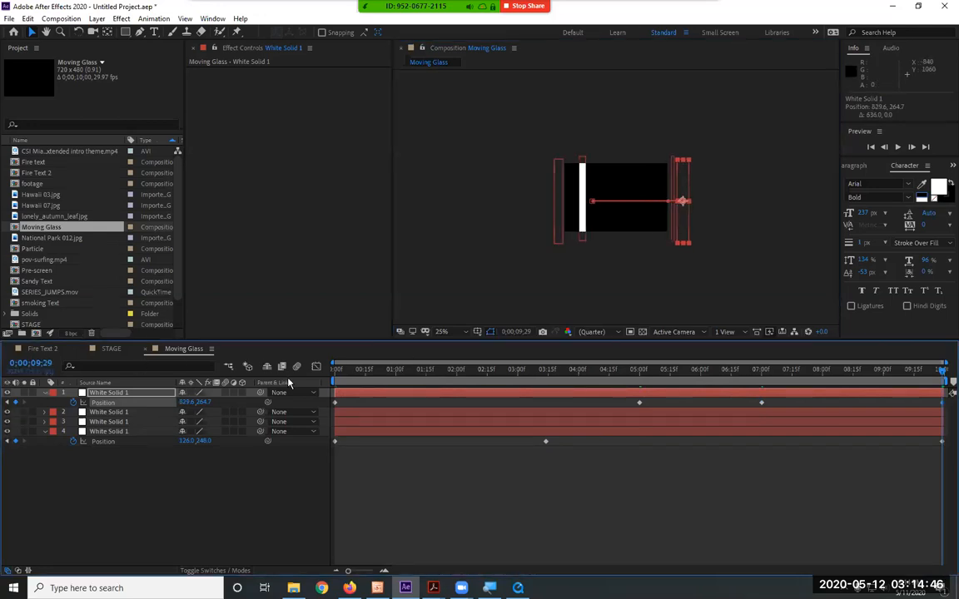
pyautogui.press('space')
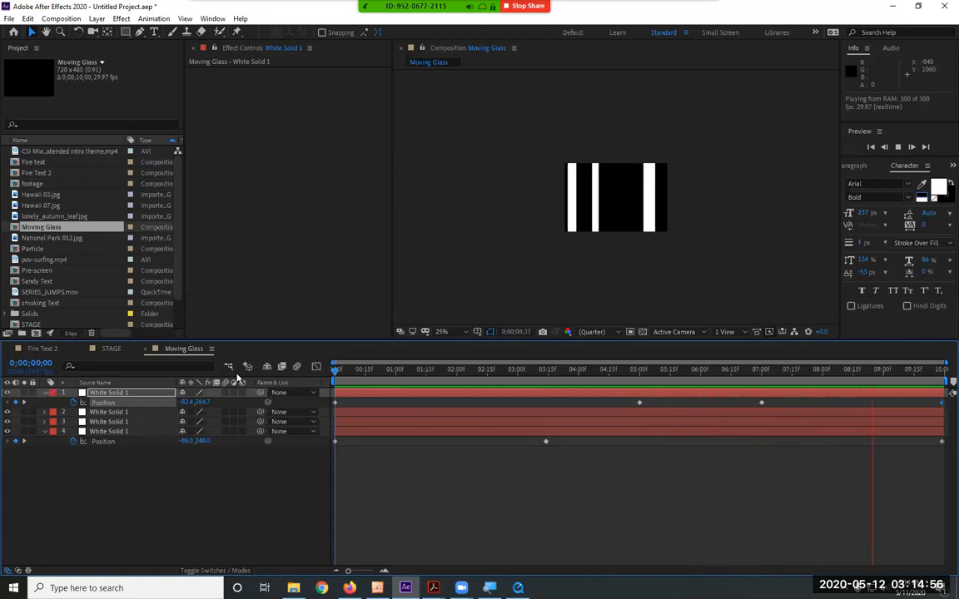
pyautogui.press('space')
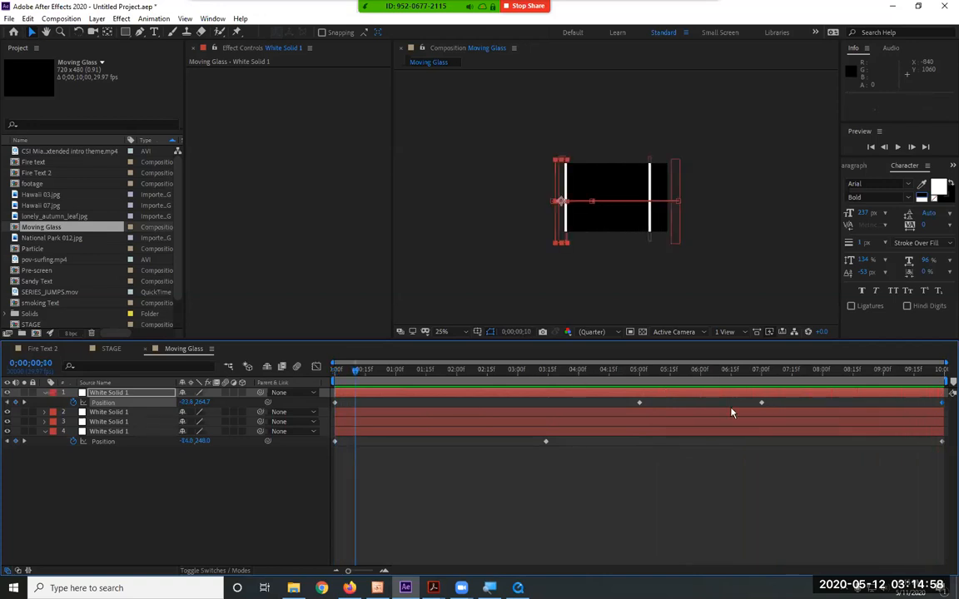
# Delete the top layer's position keyframe at 7 seconds and preview the animation
pyautogui.click(761, 403)
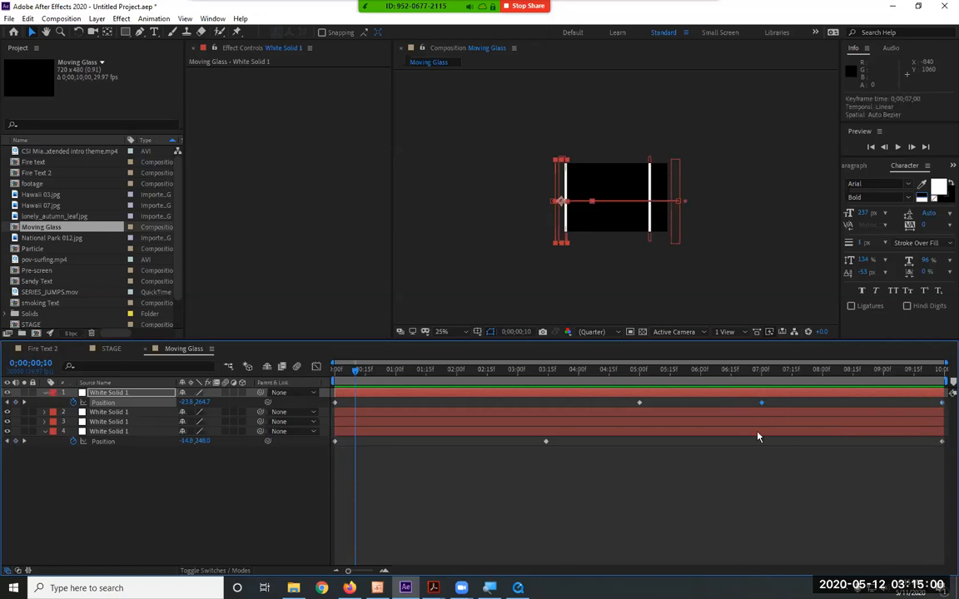
pyautogui.press('Delete')
pyautogui.press('space')
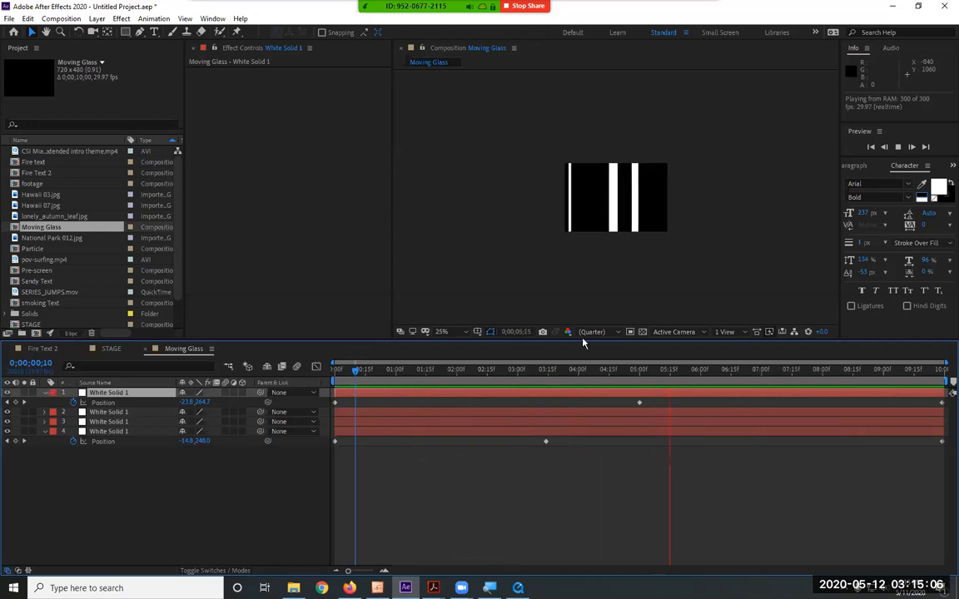
# Set the composition view to Fit up to 100% and collapse the bar layers' Position properties
pyautogui.click(442, 332)
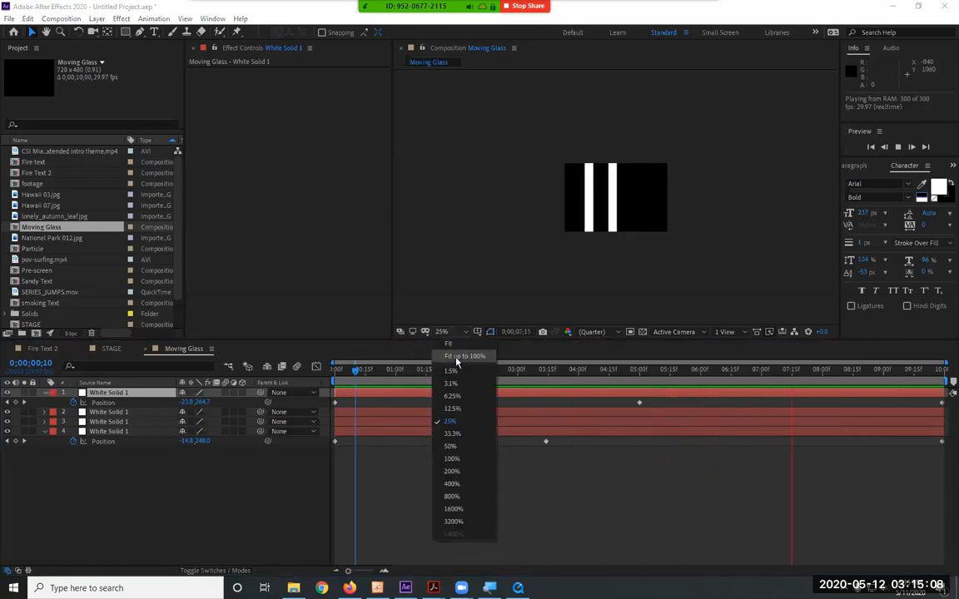
pyautogui.click(456, 358)
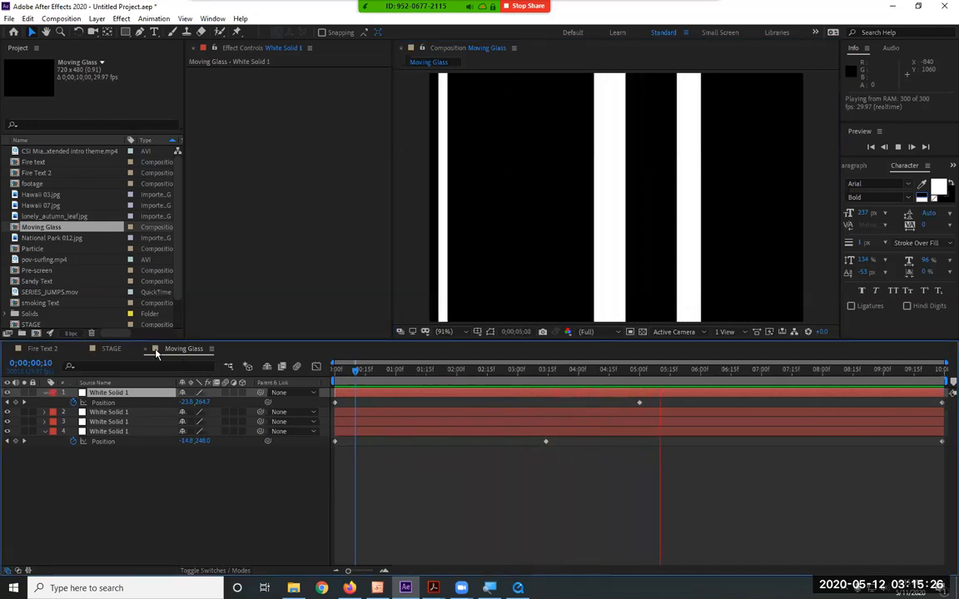
pyautogui.click(45, 392)
pyautogui.click(45, 422)
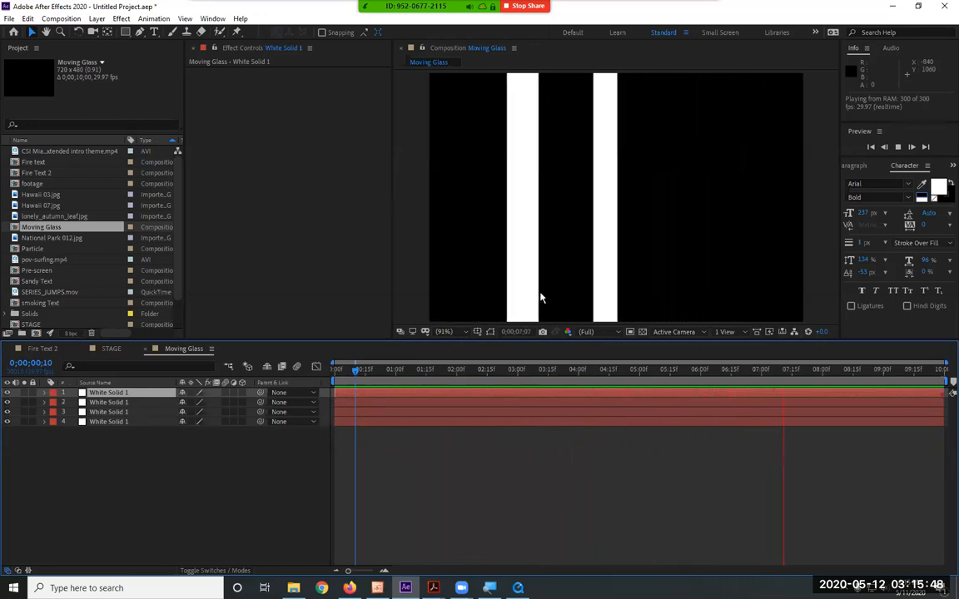
pyautogui.press('space')
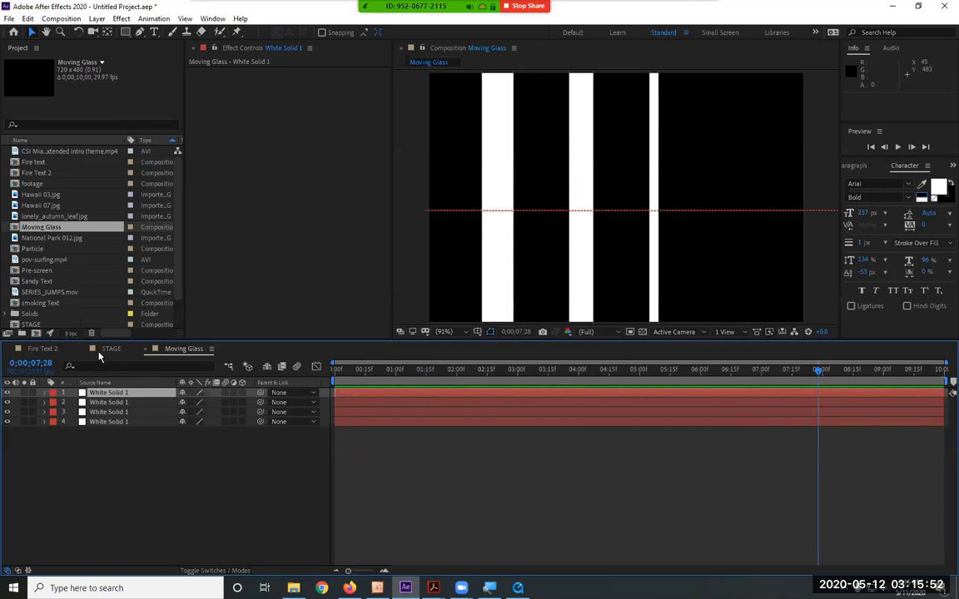
# Add the Moving Glass composition above the footage layer in the STAGE composition and preview the result
pyautogui.click(117, 349)
pyautogui.moveTo(65, 229); pyautogui.dragTo(127, 394)
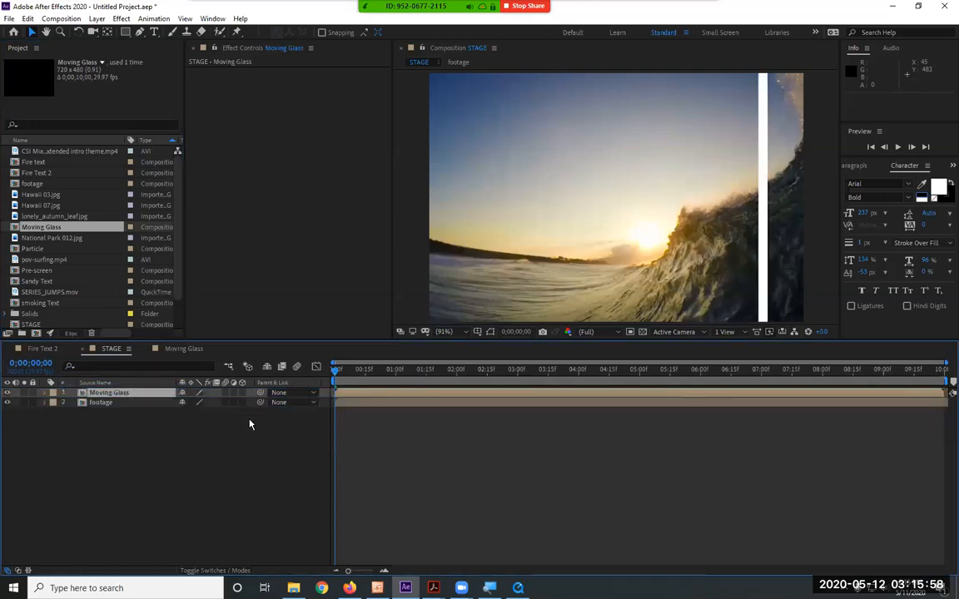
pyautogui.press('space')
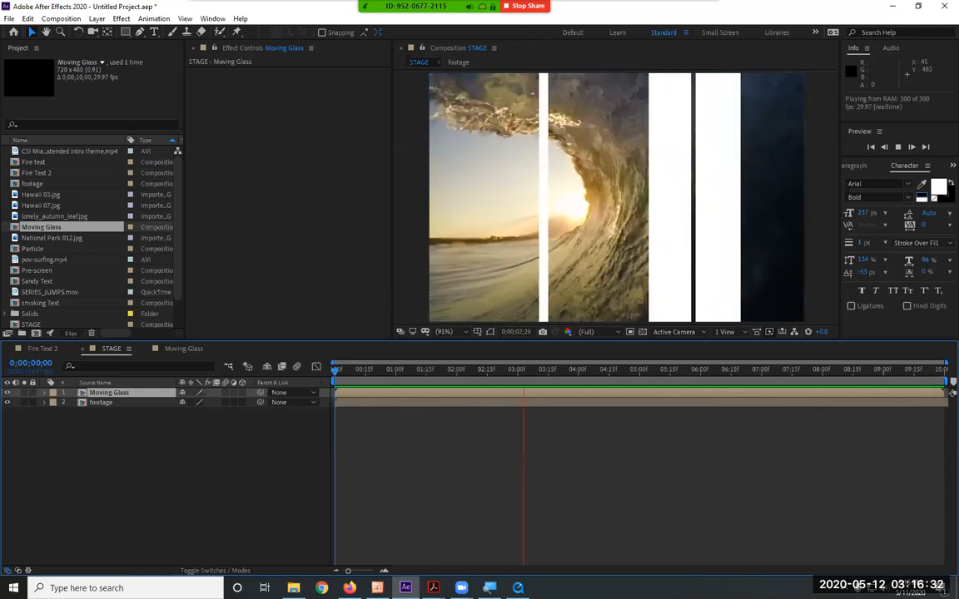
pyautogui.press('space')
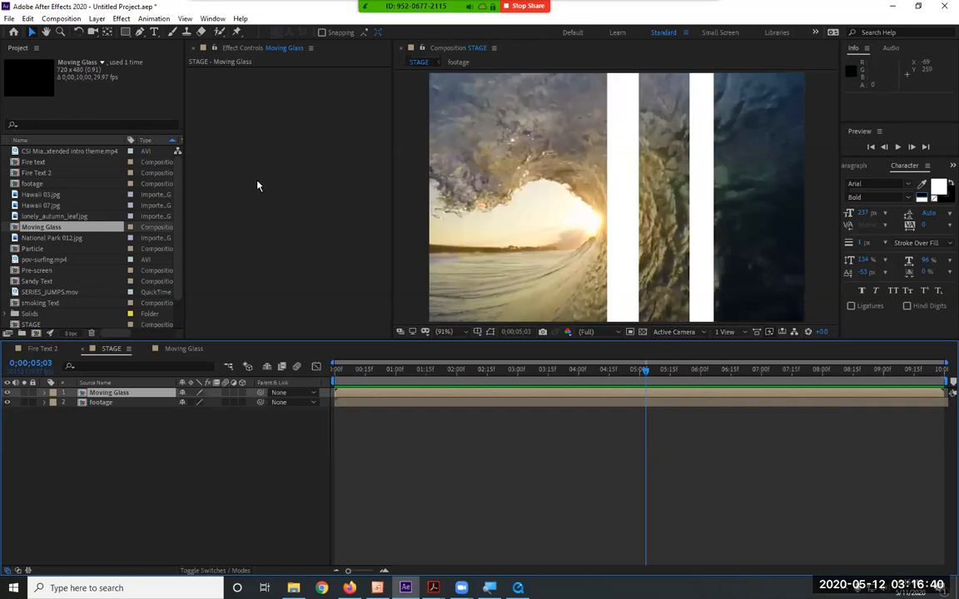
# Add an adjustment layer to the STAGE composition and place it between the Moving Glass and footage layers
pyautogui.click(107, 394)
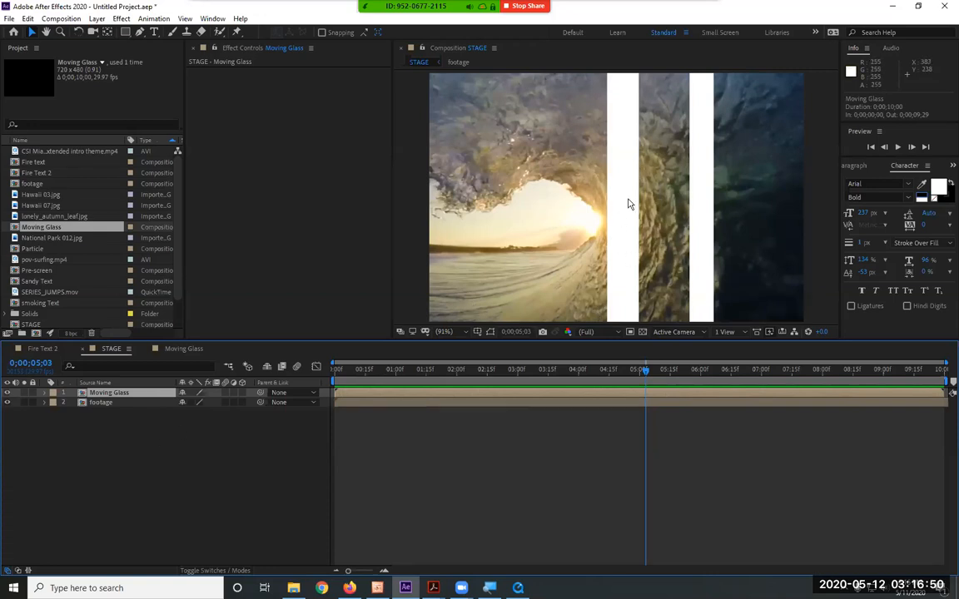
pyautogui.click(100, 404)
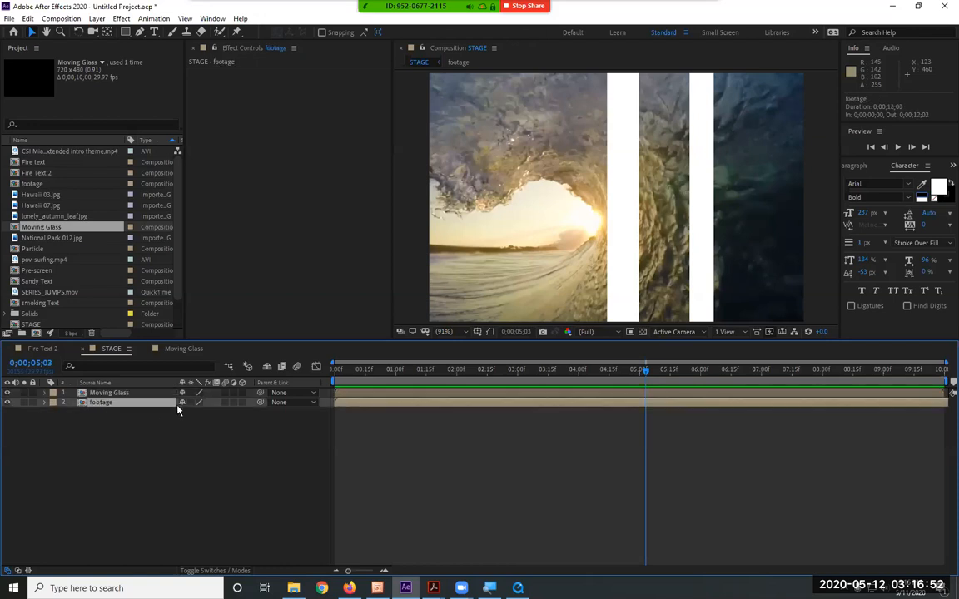
pyautogui.click(125, 394)
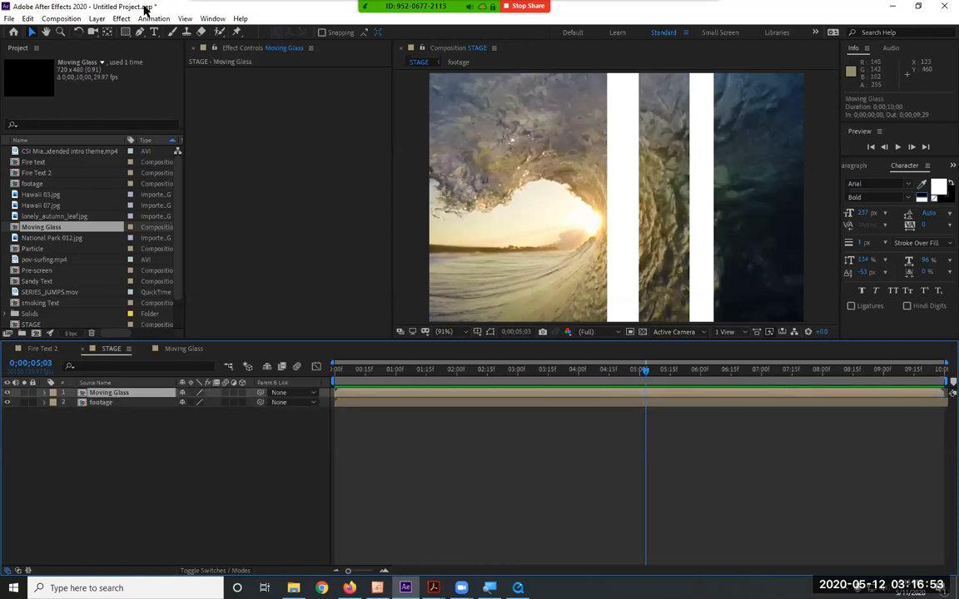
pyautogui.click(96, 18)
pyautogui.moveTo(128, 38)
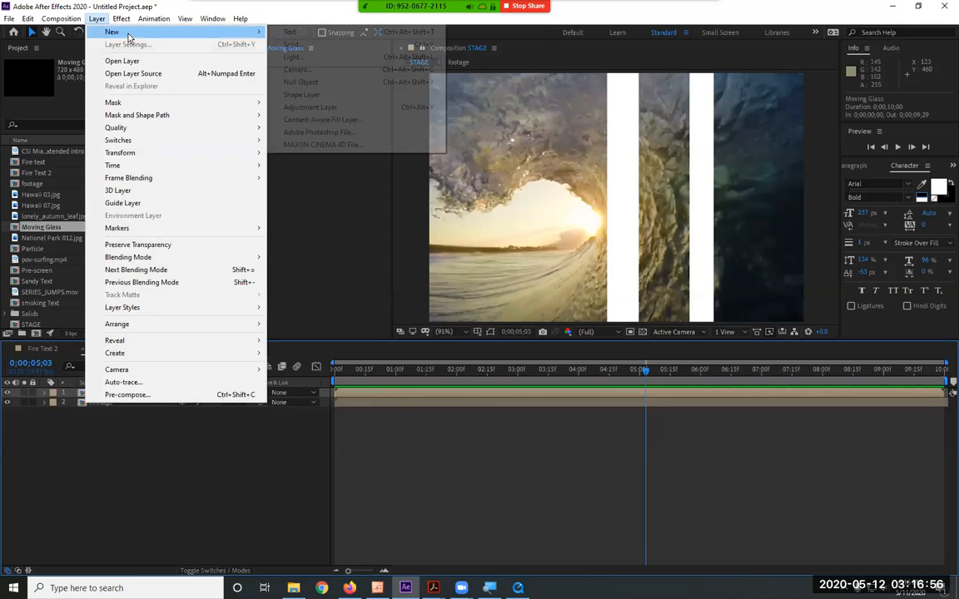
pyautogui.click(391, 106)
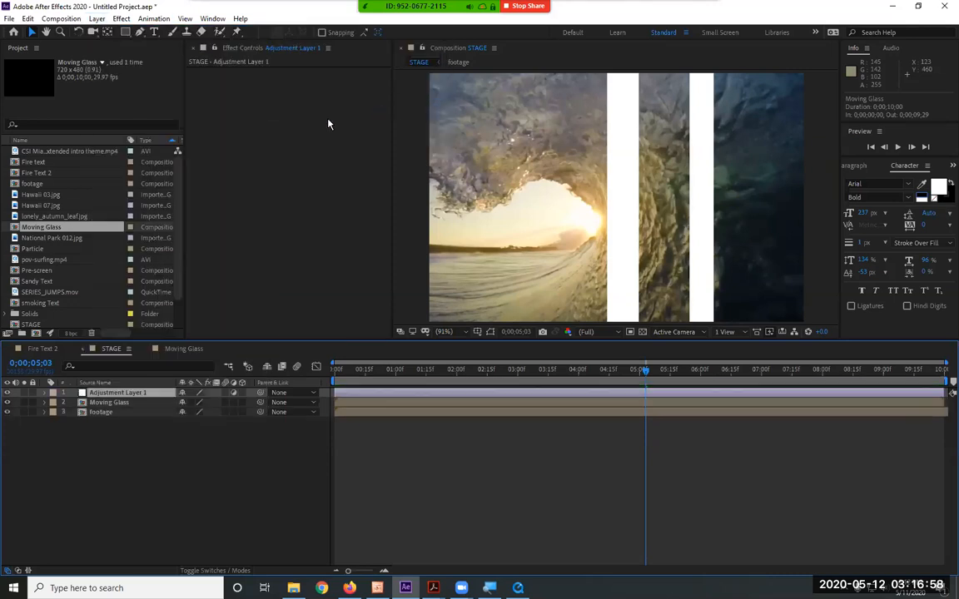
pyautogui.moveTo(153, 395); pyautogui.dragTo(154, 408)
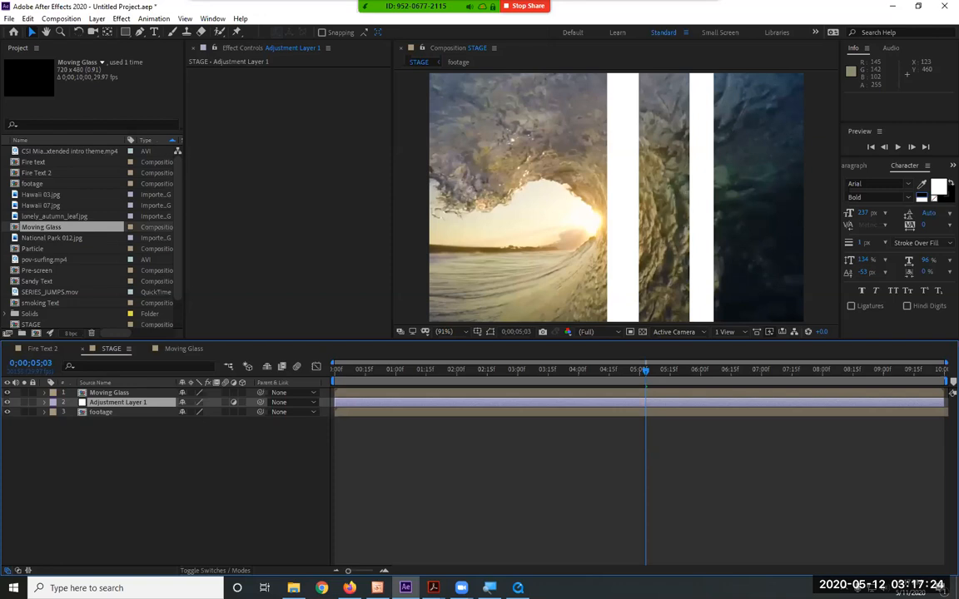
# Make all four white bar layers in the Moving Glass composition 3D layers and return to the STAGE composition
pyautogui.hotkey('alt', 'Tab')
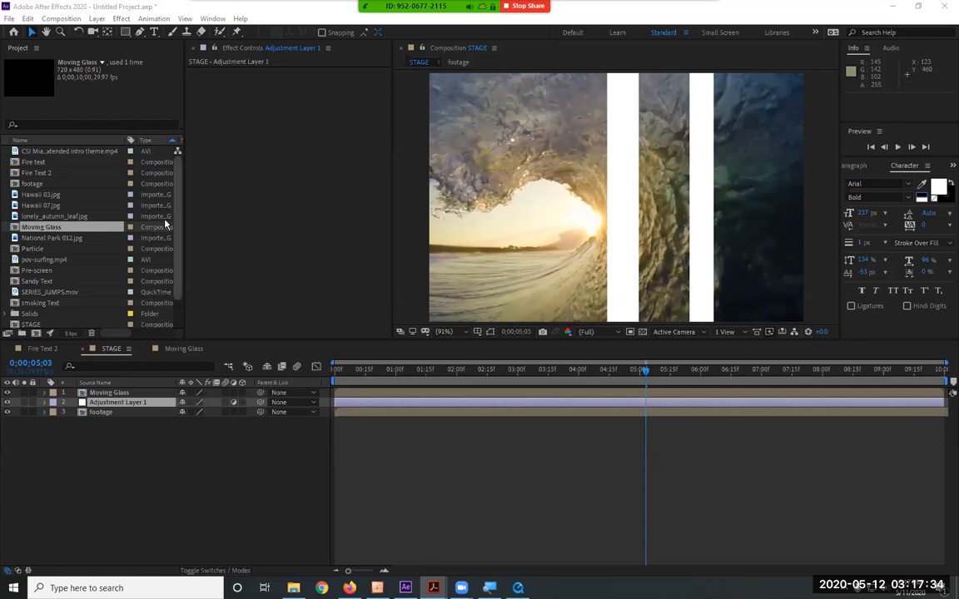
pyautogui.click(182, 349)
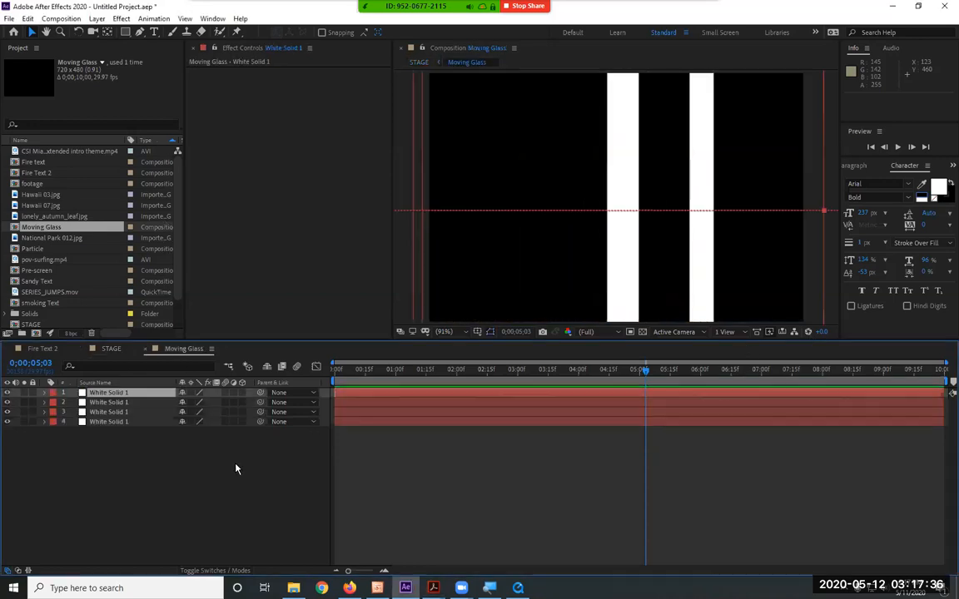
pyautogui.moveTo(242, 394); pyautogui.dragTo(242, 447)
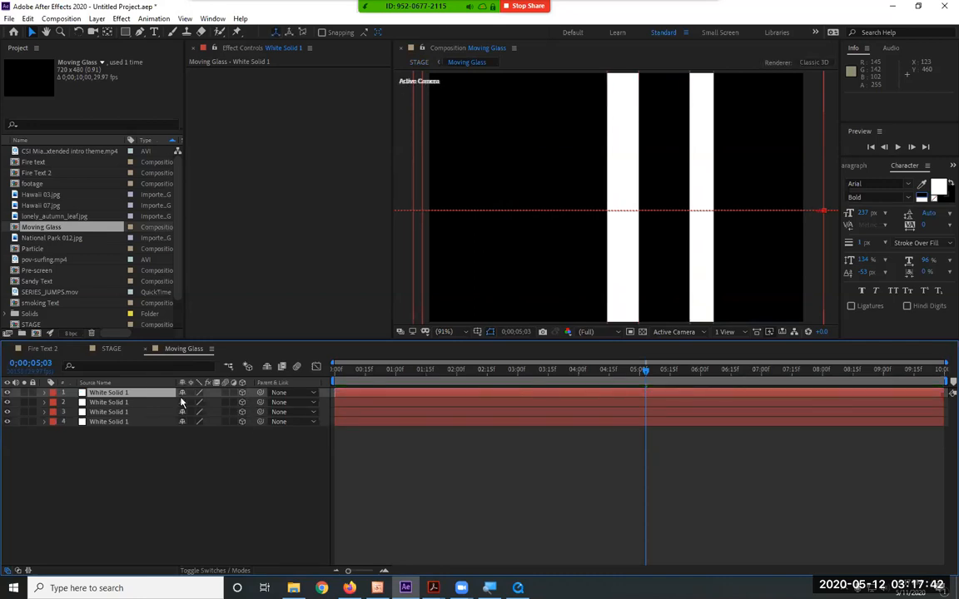
pyautogui.click(112, 350)
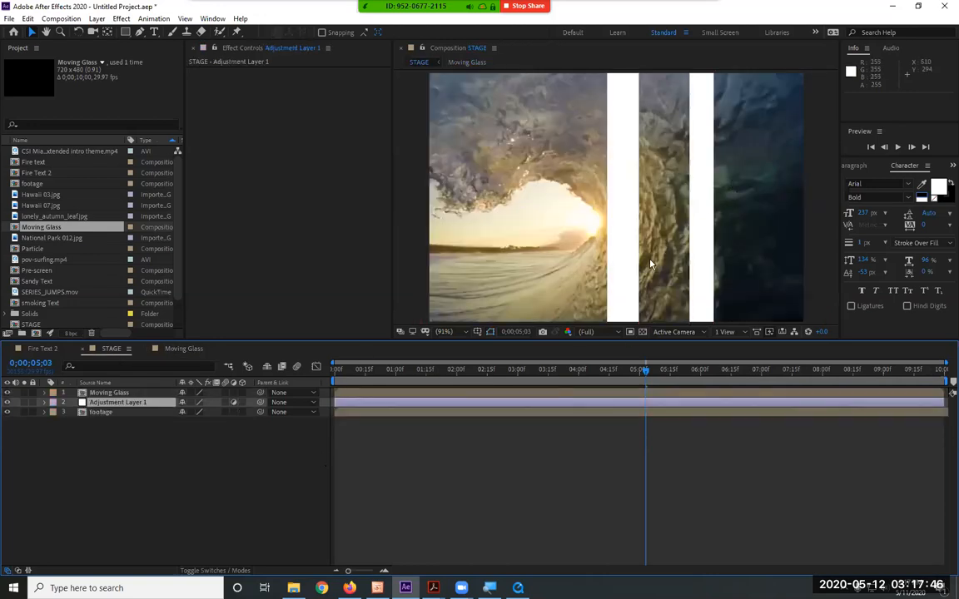
pyautogui.click(180, 353)
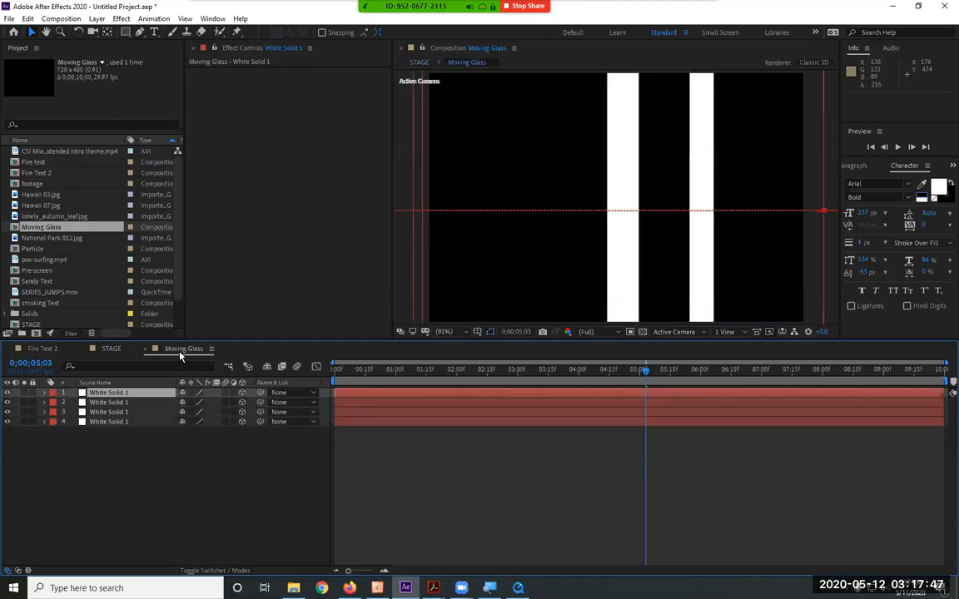
pyautogui.click(111, 349)
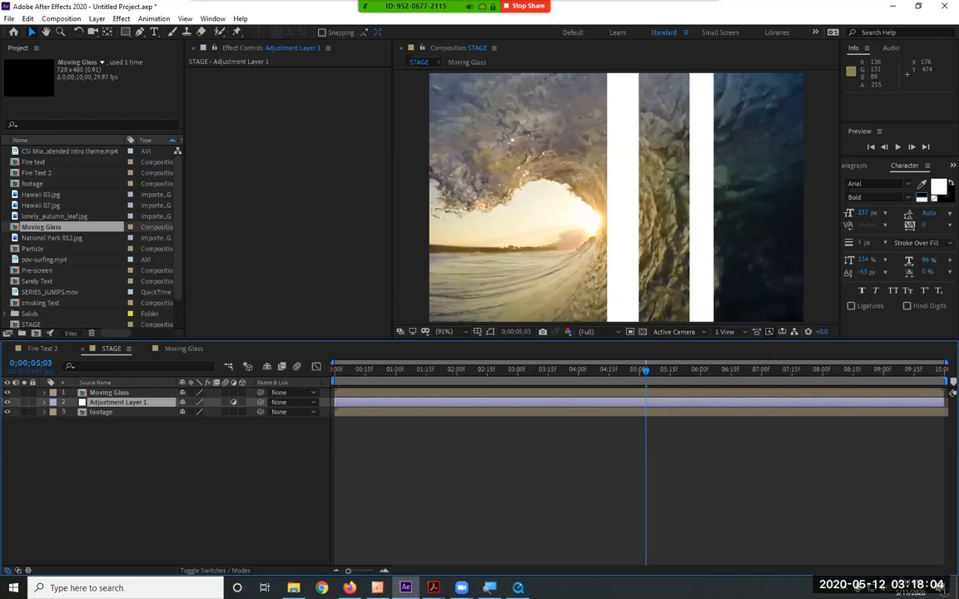
# Apply a Gaussian Blur effect to the adjustment layer with a Blurriness of 6
pyautogui.click(433, 588)
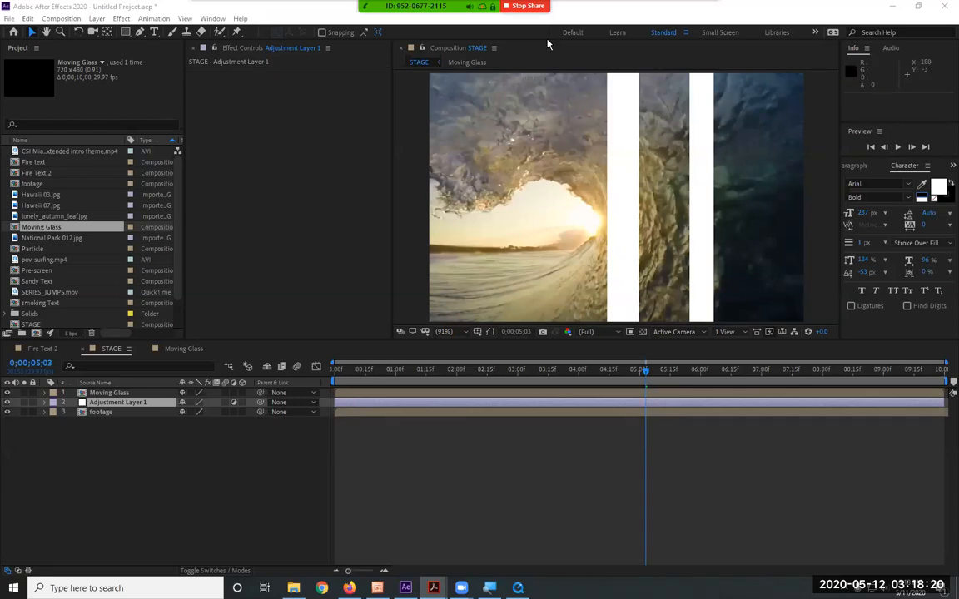
pyautogui.click(121, 19)
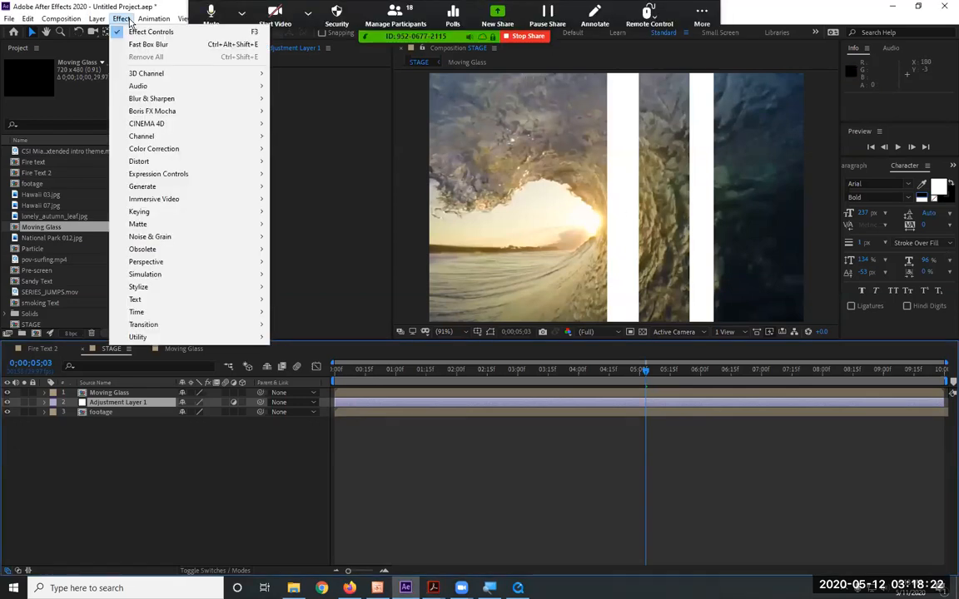
pyautogui.moveTo(184, 101)
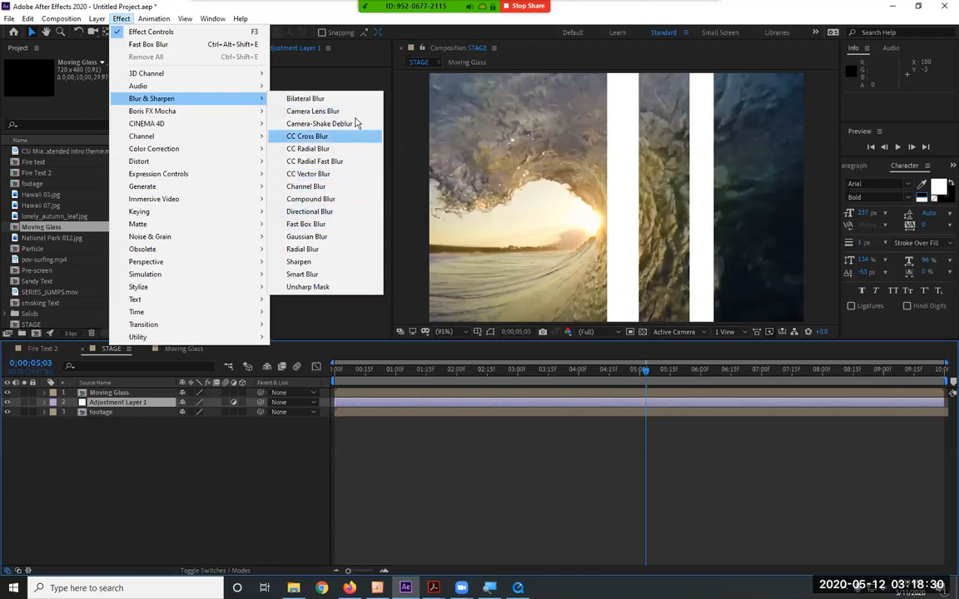
pyautogui.click(347, 240)
pyautogui.moveTo(301, 82); pyautogui.dragTo(325, 83)
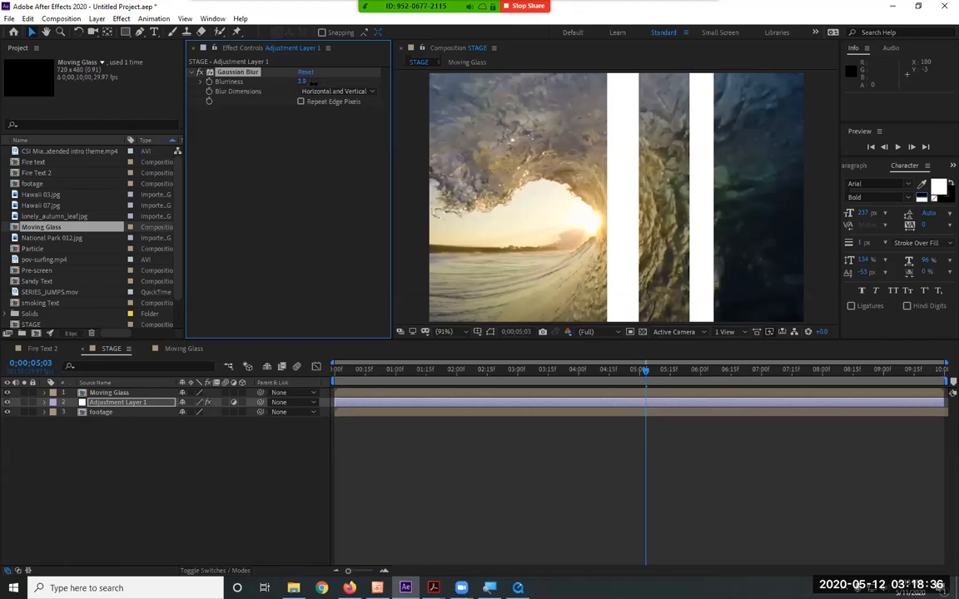
pyautogui.click(302, 82)
pyautogui.write('6')
pyautogui.press('Return')
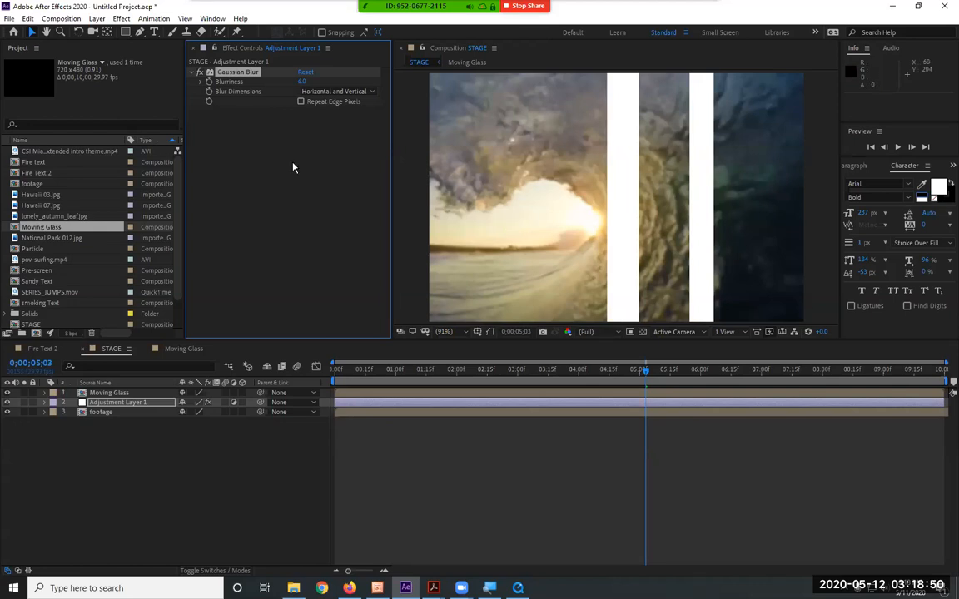
# Set the adjustment layer's track matte to Luma Matte "Moving Glass" and scrub the timeline to 0;00;02;22
pyautogui.click(138, 394)
pyautogui.keyDown('ctrl'); pyautogui.click(134, 403); pyautogui.keyUp('ctrl')
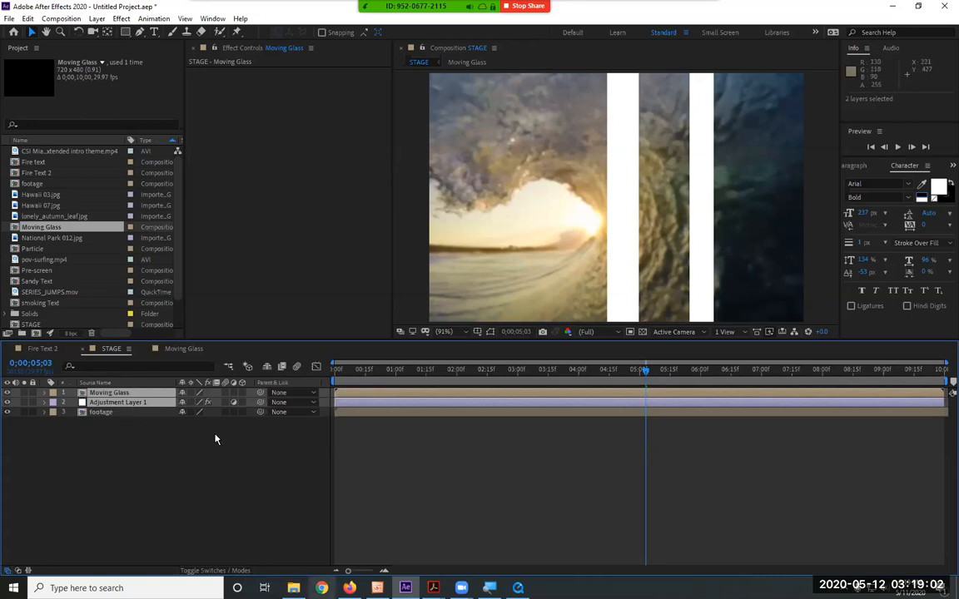
pyautogui.click(220, 571)
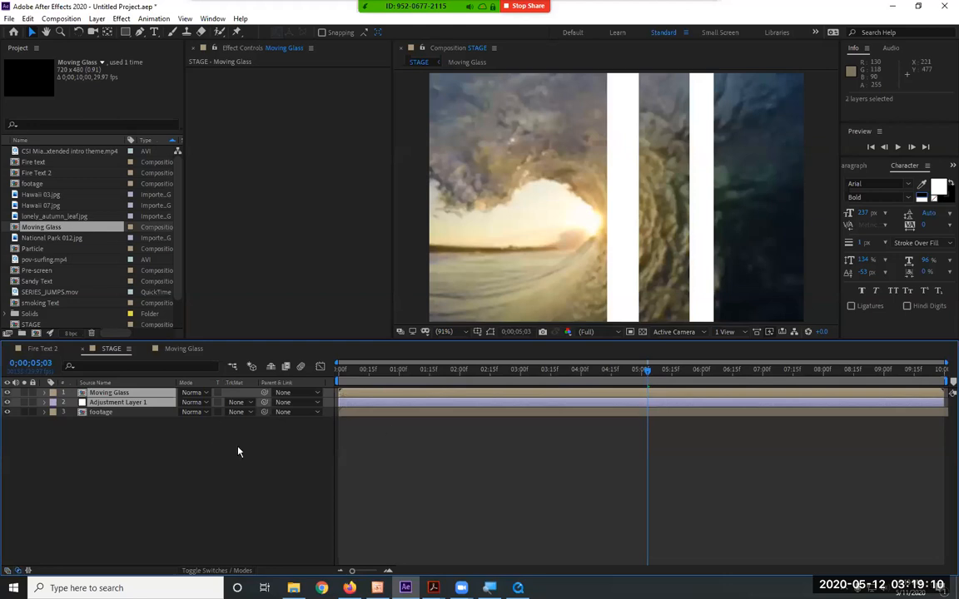
pyautogui.click(239, 403)
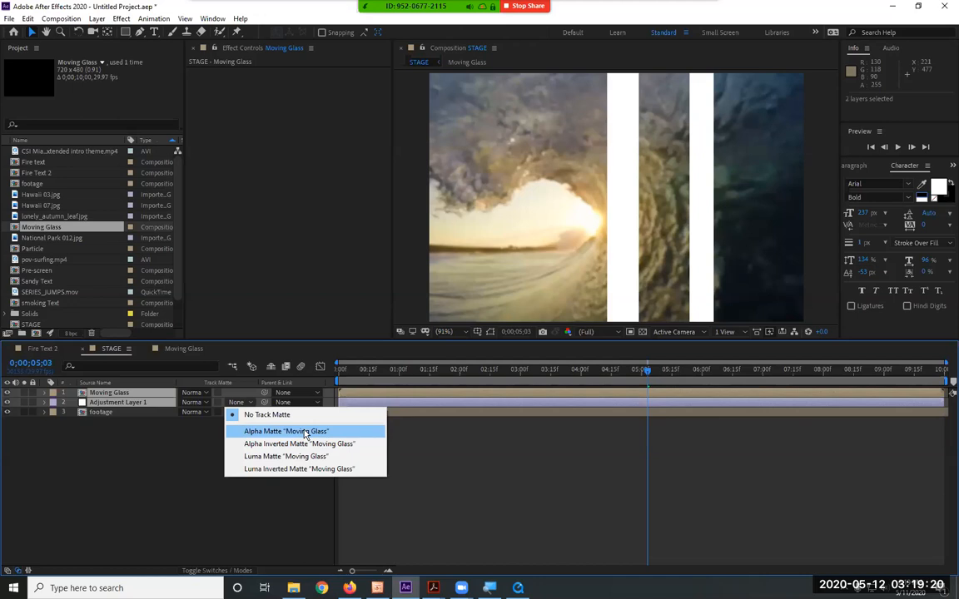
pyautogui.click(303, 457)
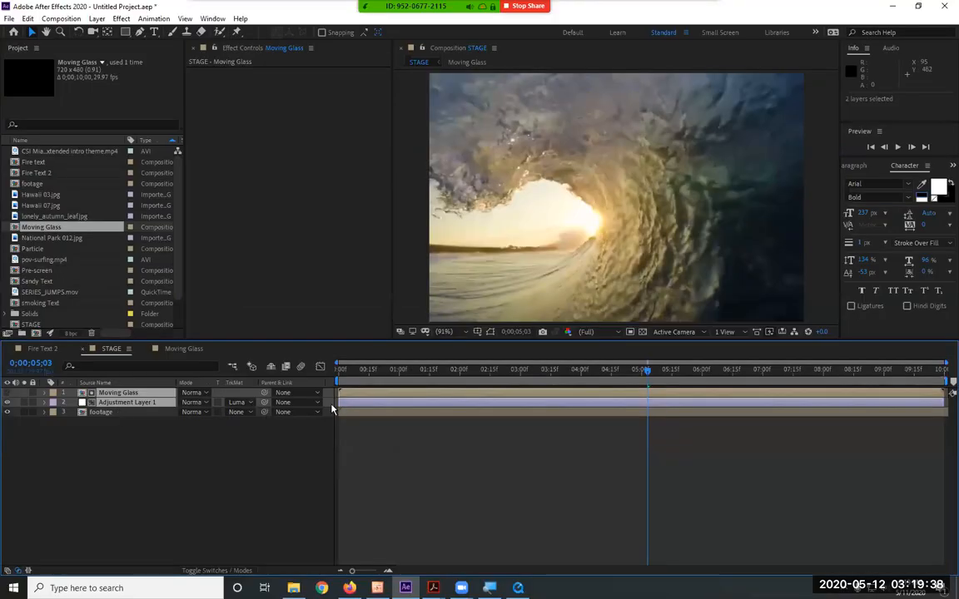
pyautogui.moveTo(454, 375); pyautogui.dragTo(506, 377)
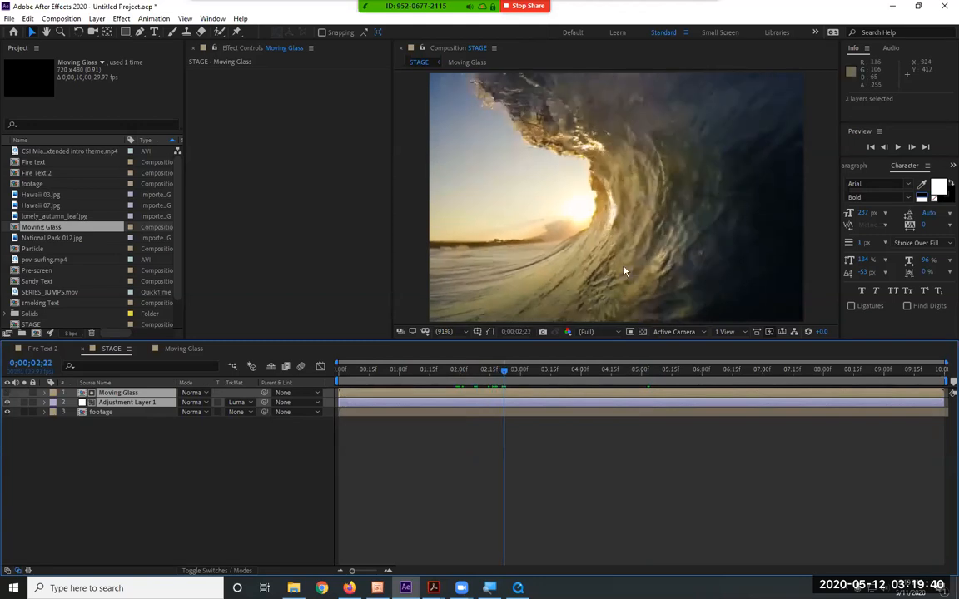
# Apply the Transform distortion effect to the adjustment layer
pyautogui.click(127, 403)
pyautogui.click(121, 18)
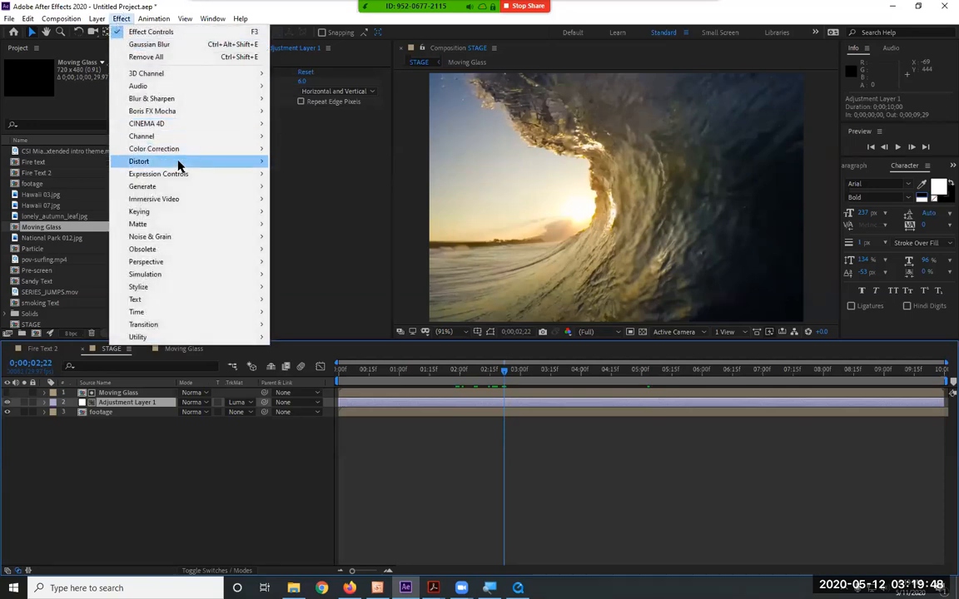
pyautogui.moveTo(178, 163)
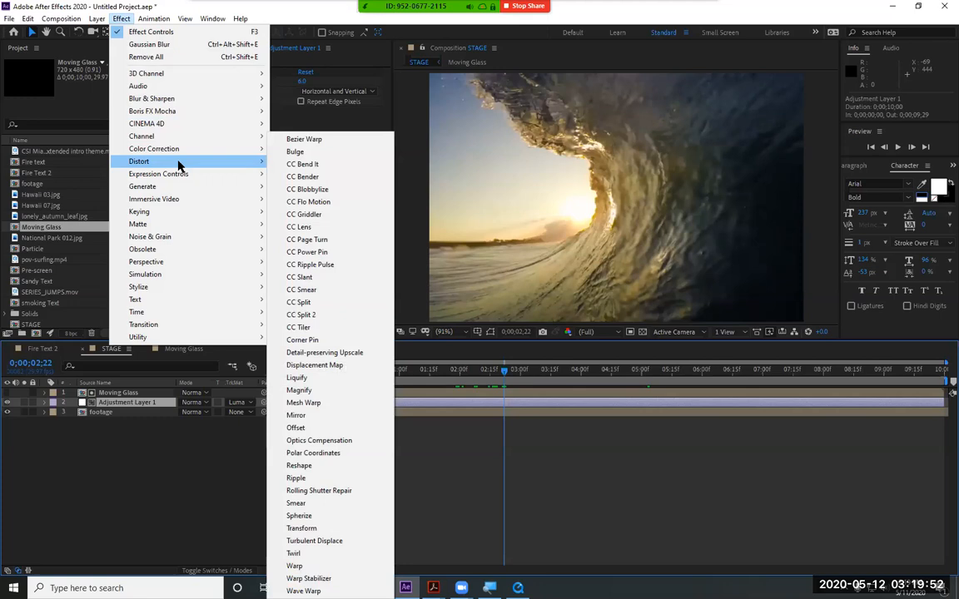
pyautogui.click(343, 530)
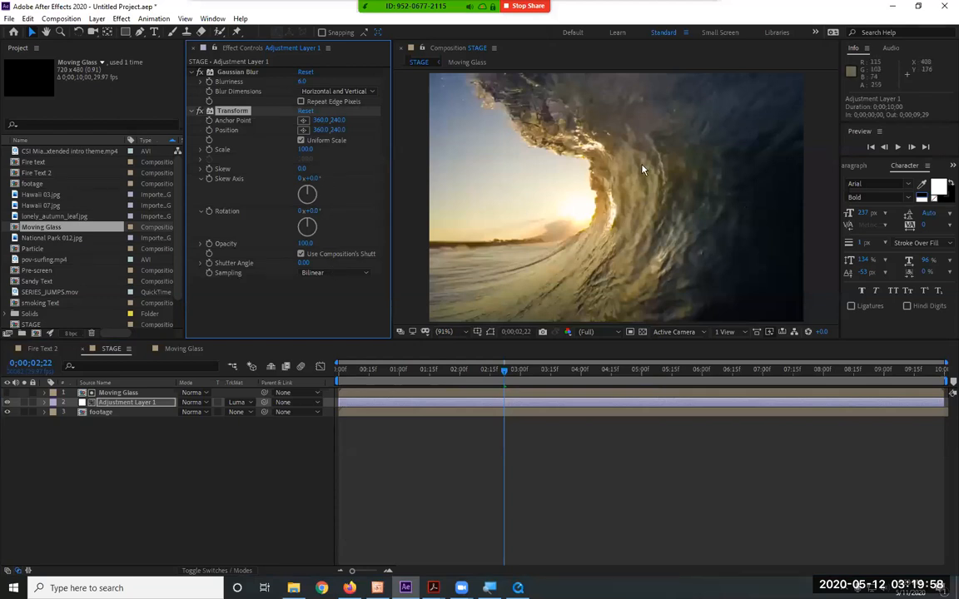
# Set the horizontal values of the Transform effect's Anchor Point and Position to 370
pyautogui.click(321, 120)
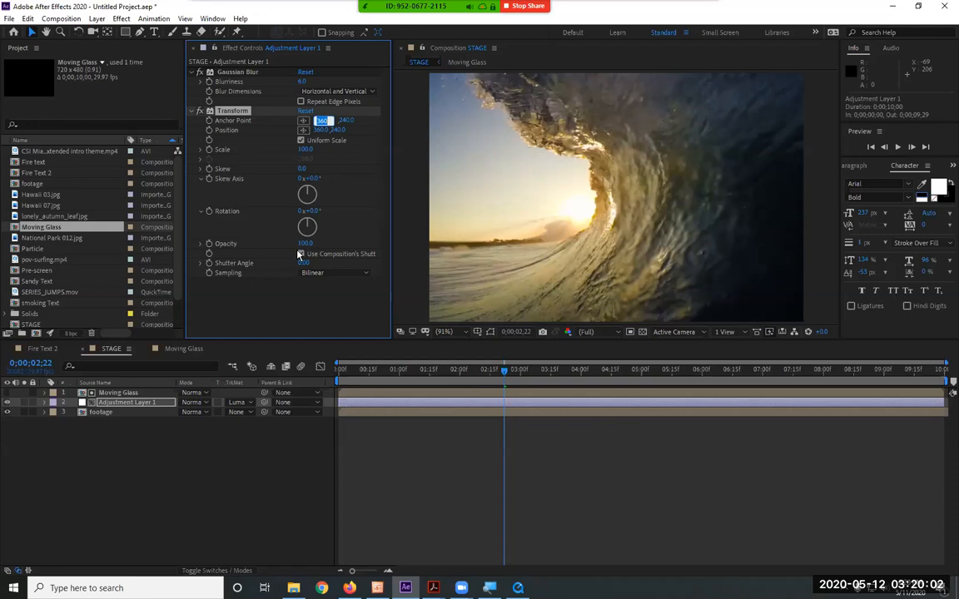
pyautogui.write('370')
pyautogui.press('Return')
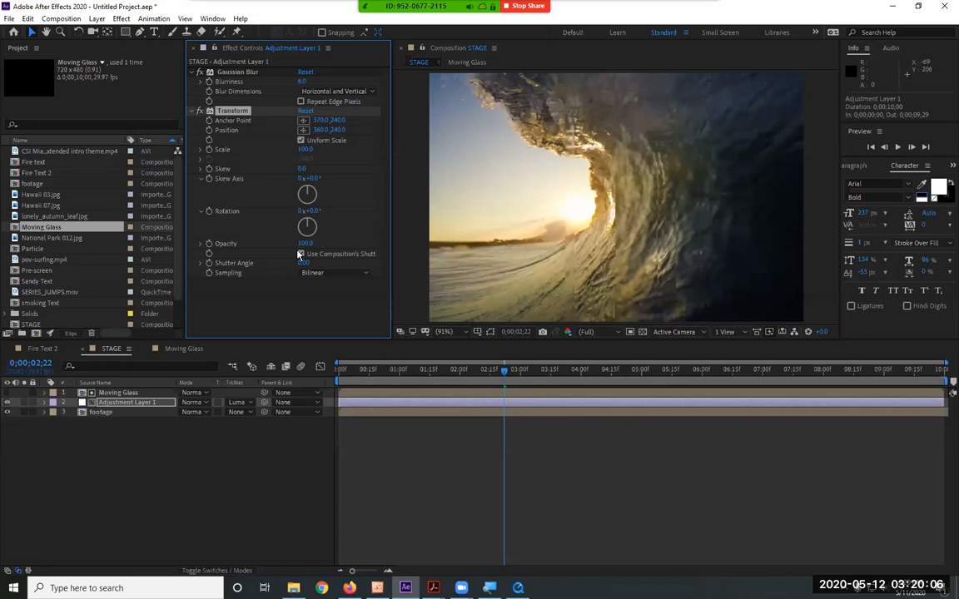
pyautogui.click(320, 130)
pyautogui.write('370')
pyautogui.press('Return')
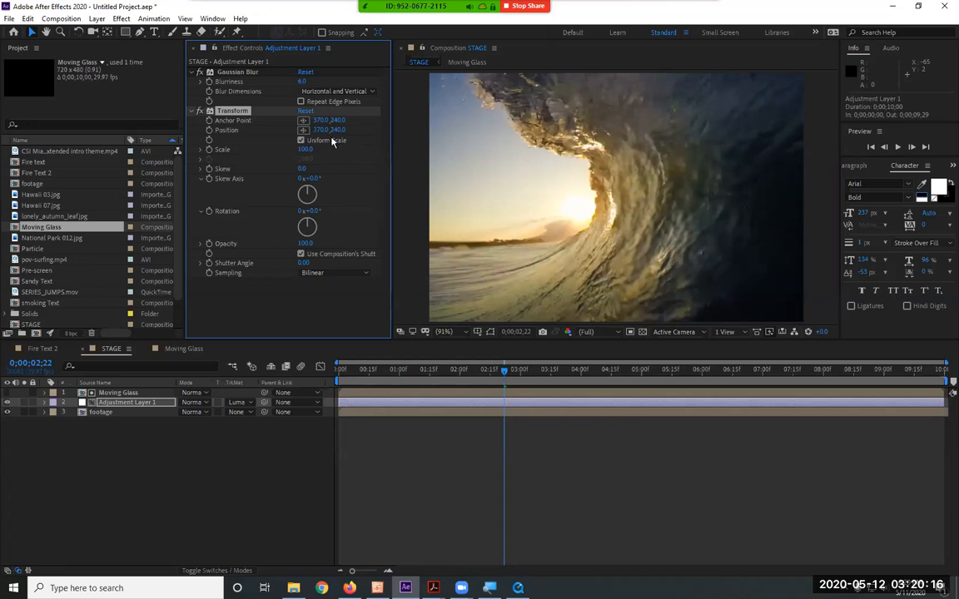
# Set the Transform effect's horizontal Anchor Point value to 360
pyautogui.click(321, 130)
pyautogui.click(324, 137)
pyautogui.click(321, 121)
pyautogui.write('360')
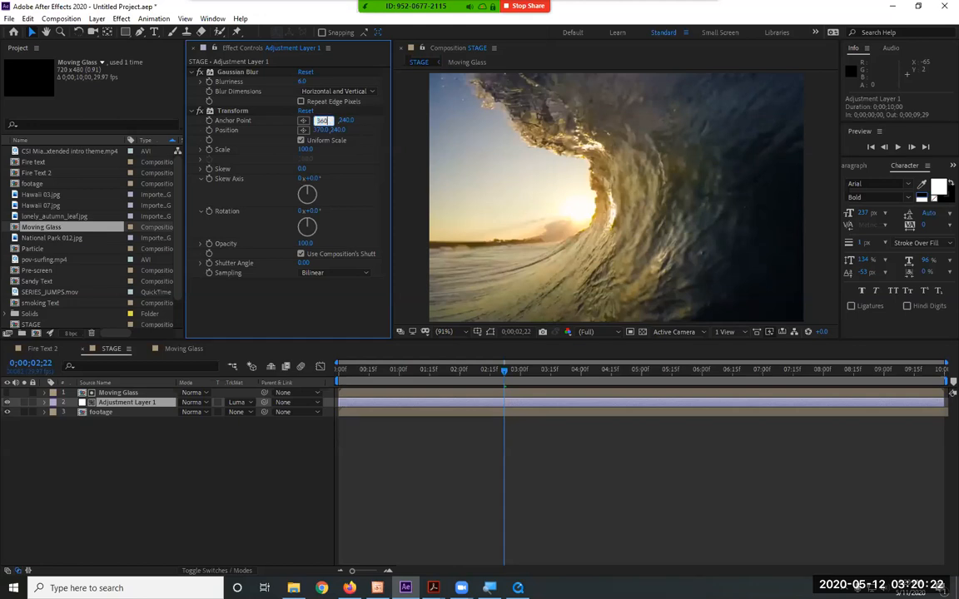
pyautogui.press('Return')
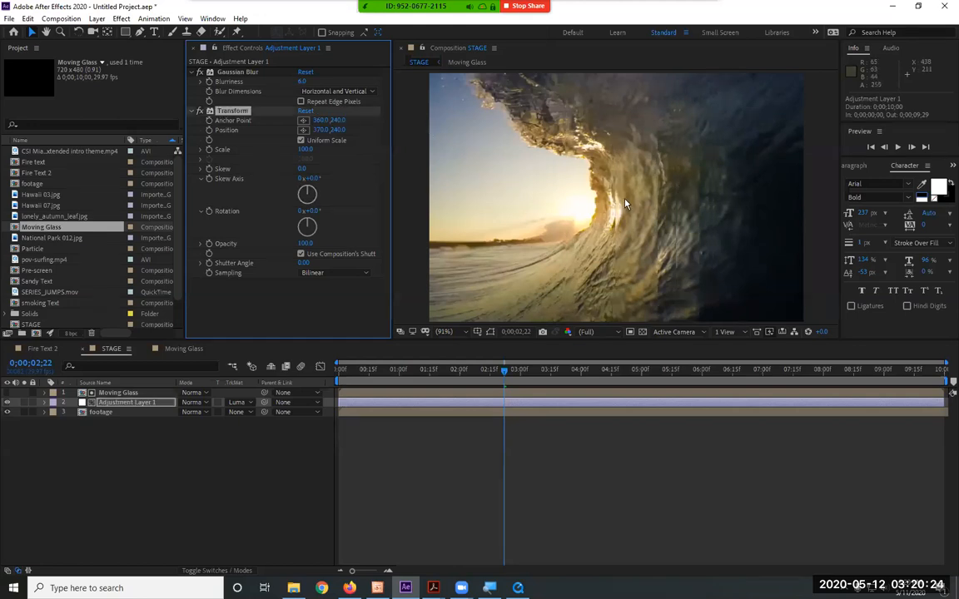
# Adjust the Transform effect's vertical Position value to 247 and preview the glass distortion in STAGE
pyautogui.moveTo(337, 129); pyautogui.dragTo(314, 140)
pyautogui.hotkey('ctrl', 'z')
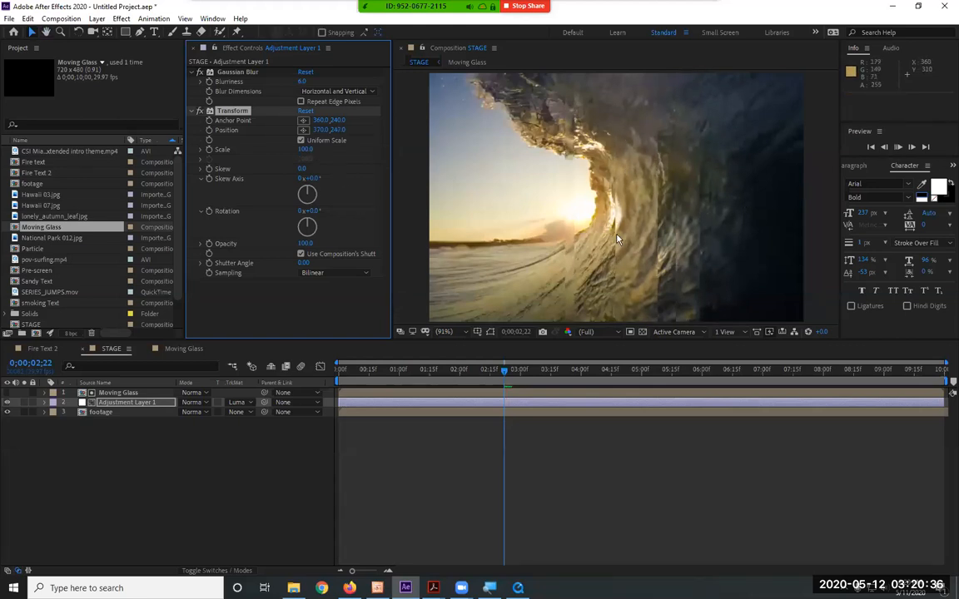
pyautogui.press('space')
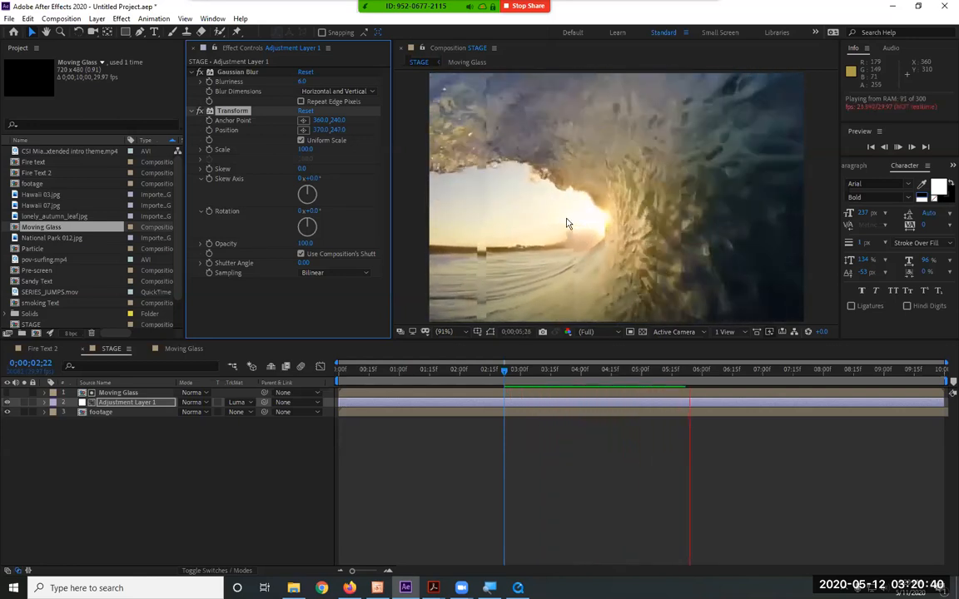
pyautogui.press('space')
# Switch the adjustment layer's track matte to Alpha Inverted Matte "Moving Glass" and preview the composition
pyautogui.click(237, 402)
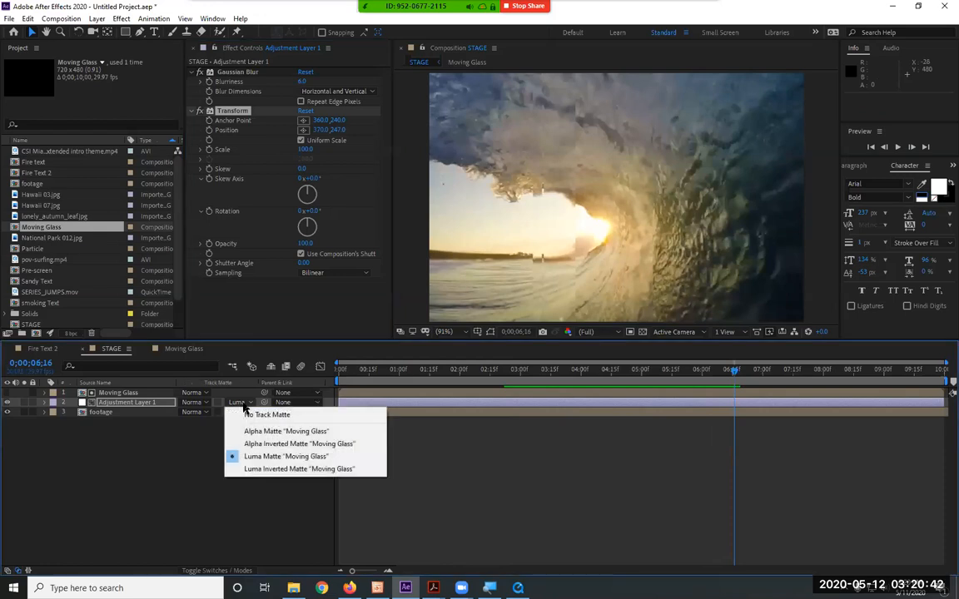
pyautogui.click(266, 444)
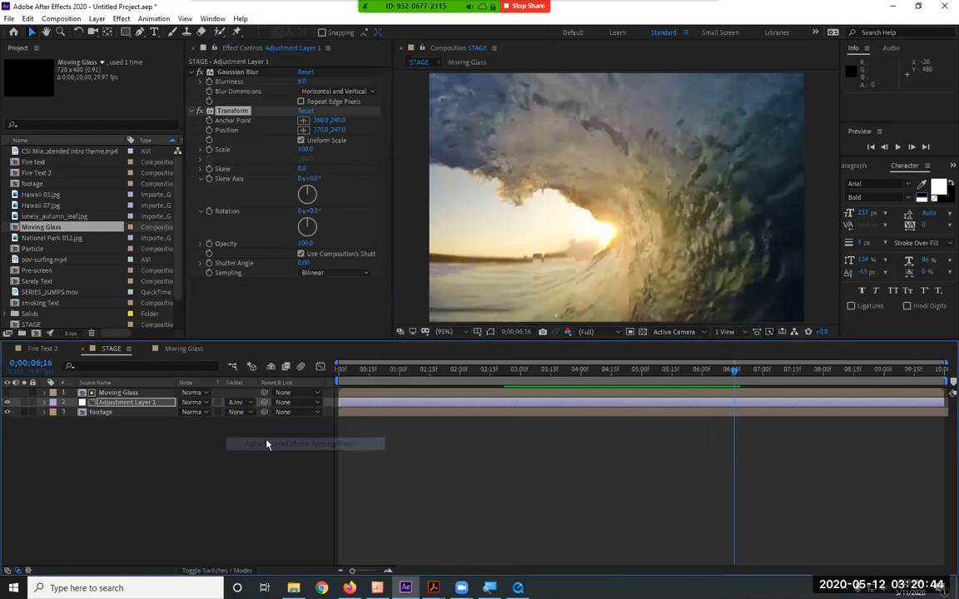
pyautogui.press('space')
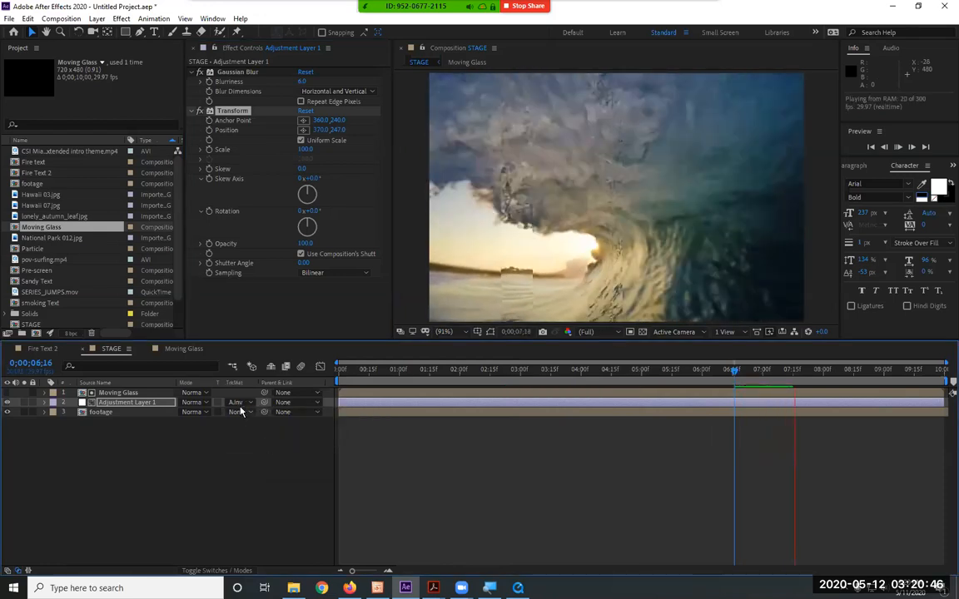
# Set the adjustment layer's track matte back to Alpha Matte "Moving Glass" and preview the glass strips
pyautogui.click(251, 407)
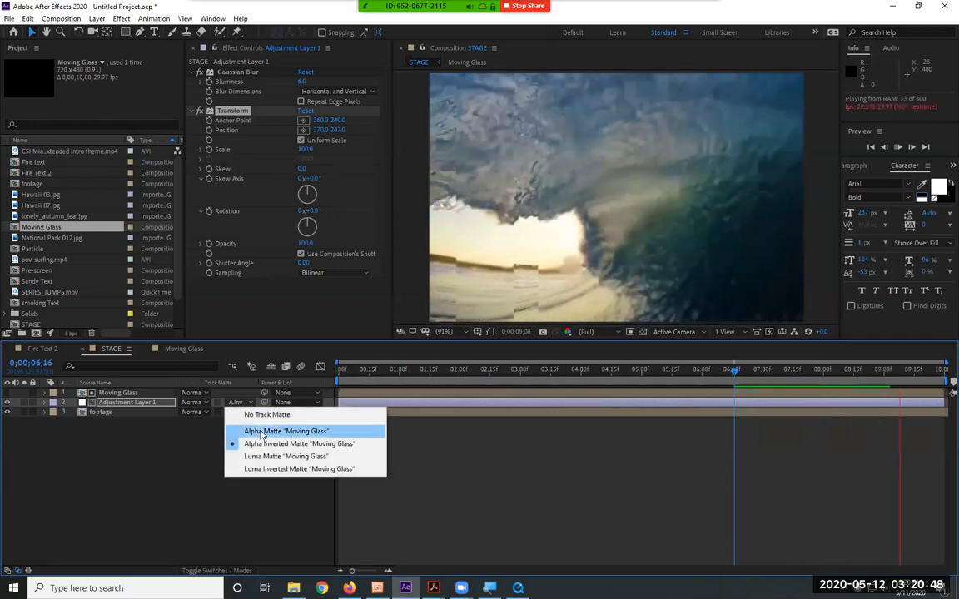
pyautogui.click(257, 430)
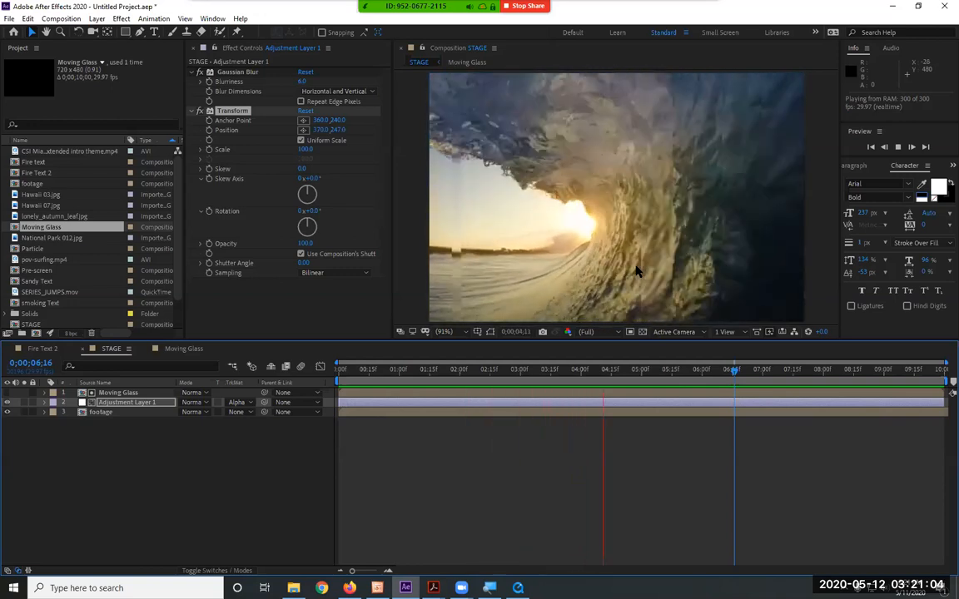
pyautogui.press('space')
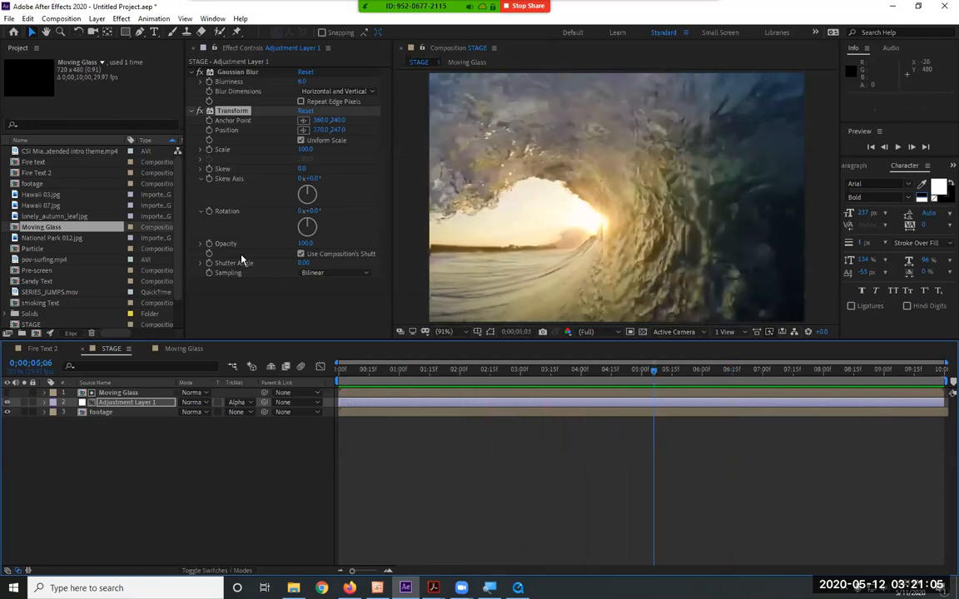
# Set the Transform effect's Scale to 120 on the adjustment layer and preview the magnified glass strips
pyautogui.click(305, 150)
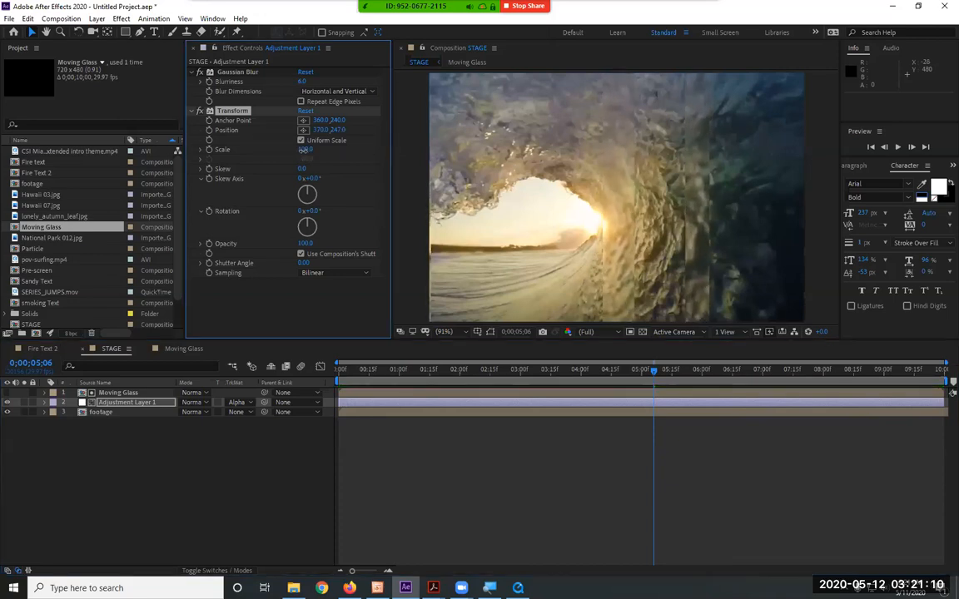
pyautogui.write('1')
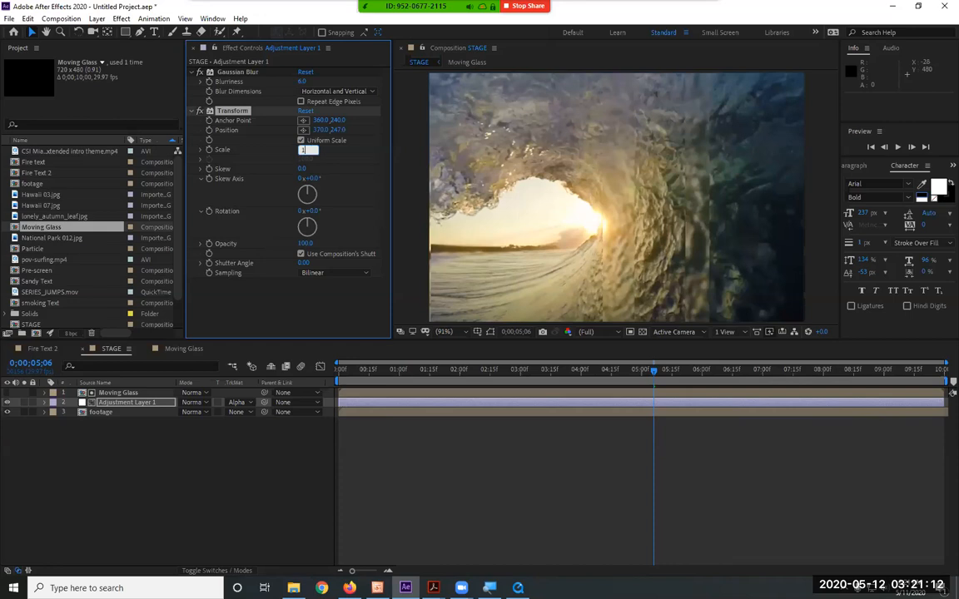
pyautogui.write('20')
pyautogui.press('Return')
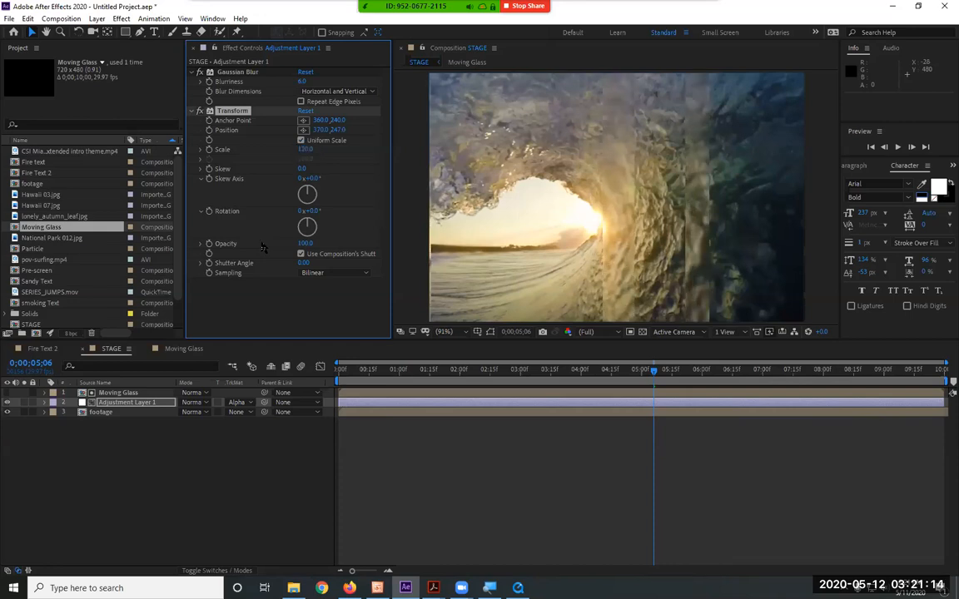
pyautogui.press('space')
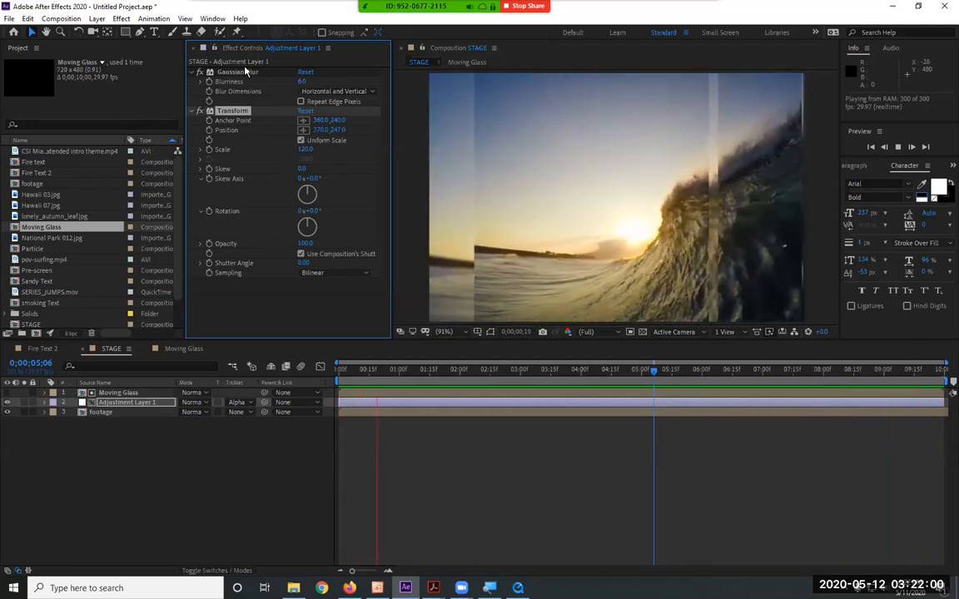
# Review the adjustment layer's track matte options, keep Alpha Matte "Moving Glass", and select the adjustment layer
pyautogui.click(247, 405)
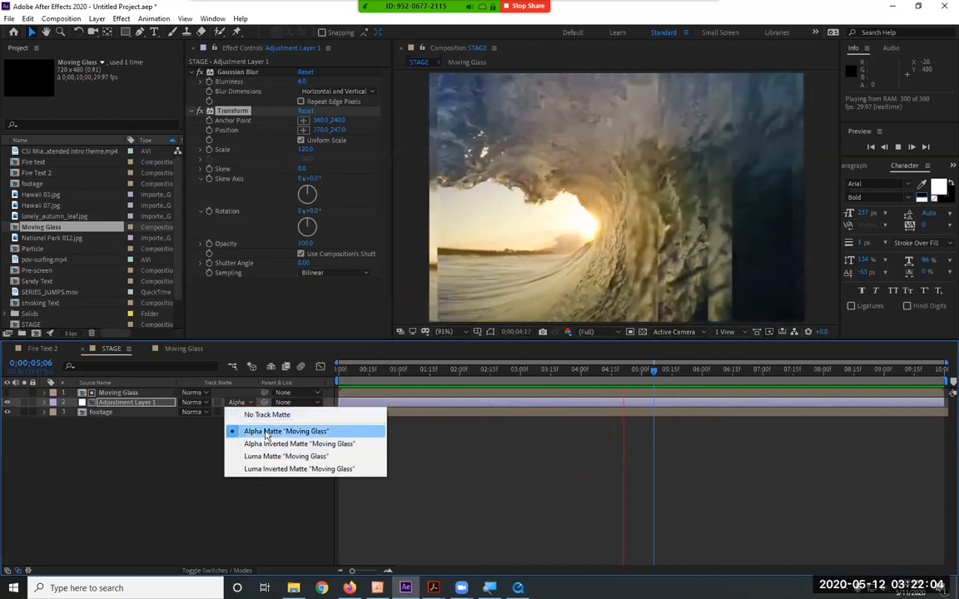
pyautogui.click(267, 433)
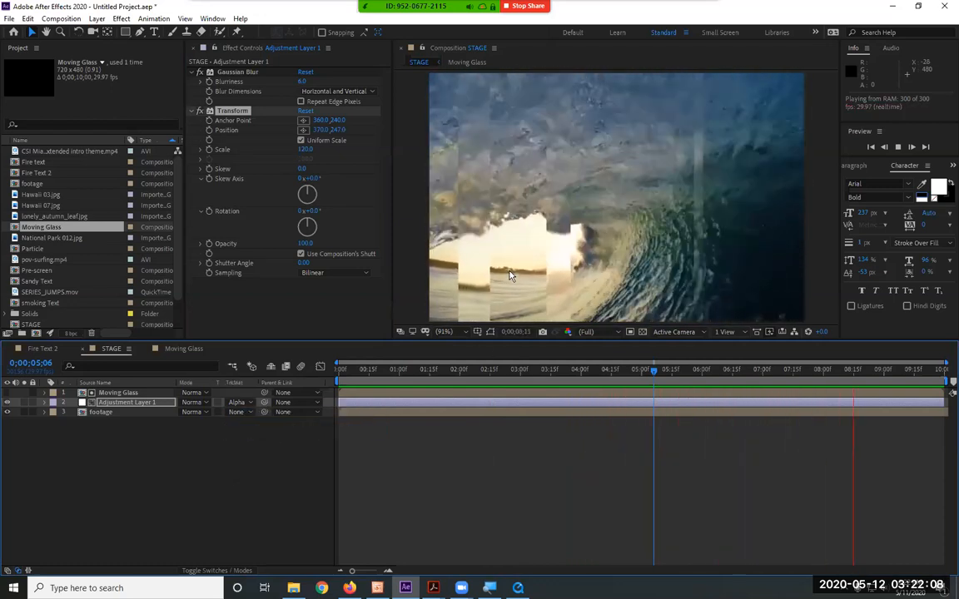
pyautogui.click(131, 404)
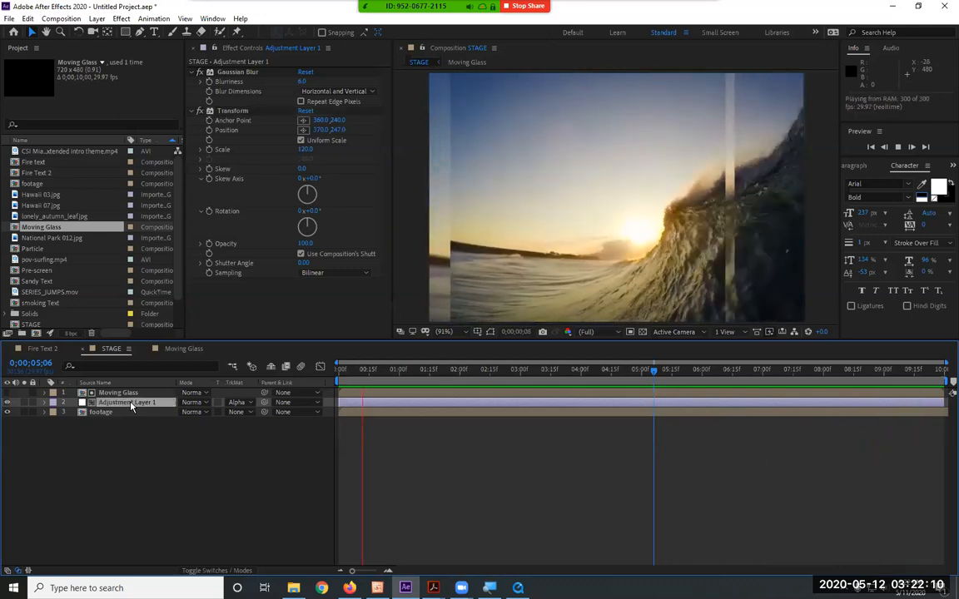
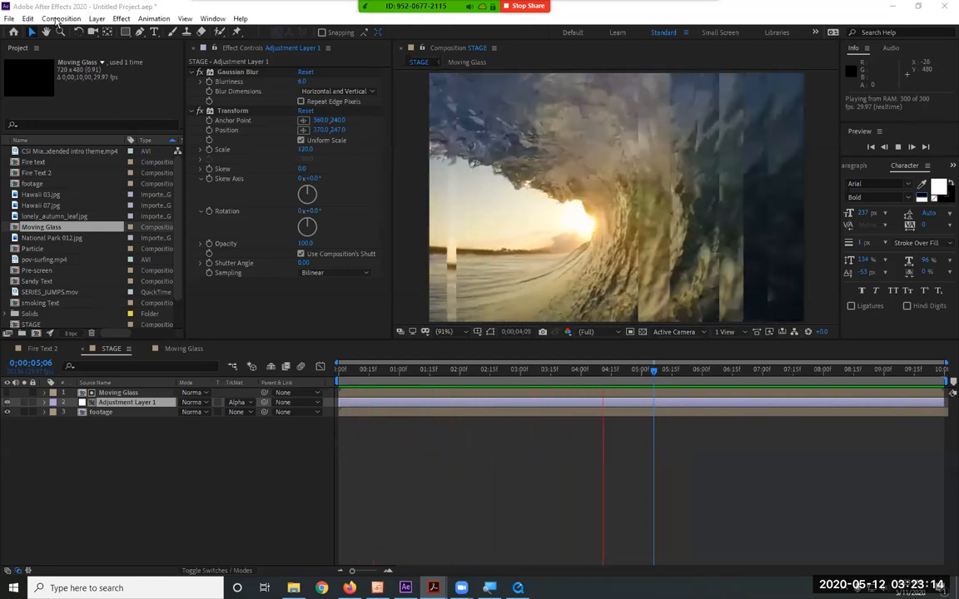
# Create a new 720 x 480 NTSC DV composition, 10 seconds long, named "Glass - light"
pyautogui.click(60, 19)
pyautogui.click(83, 31)
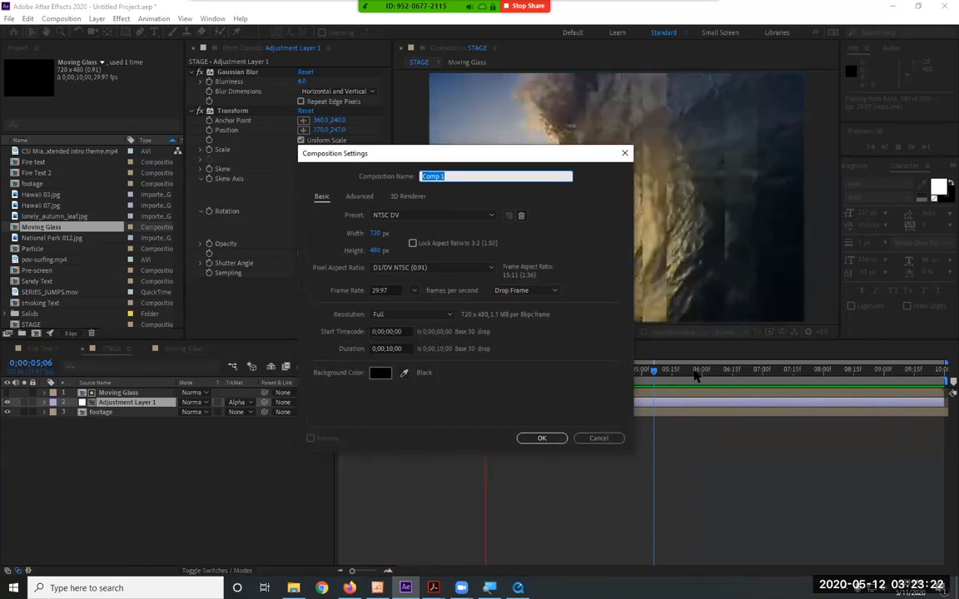
pyautogui.write('Glass - light')
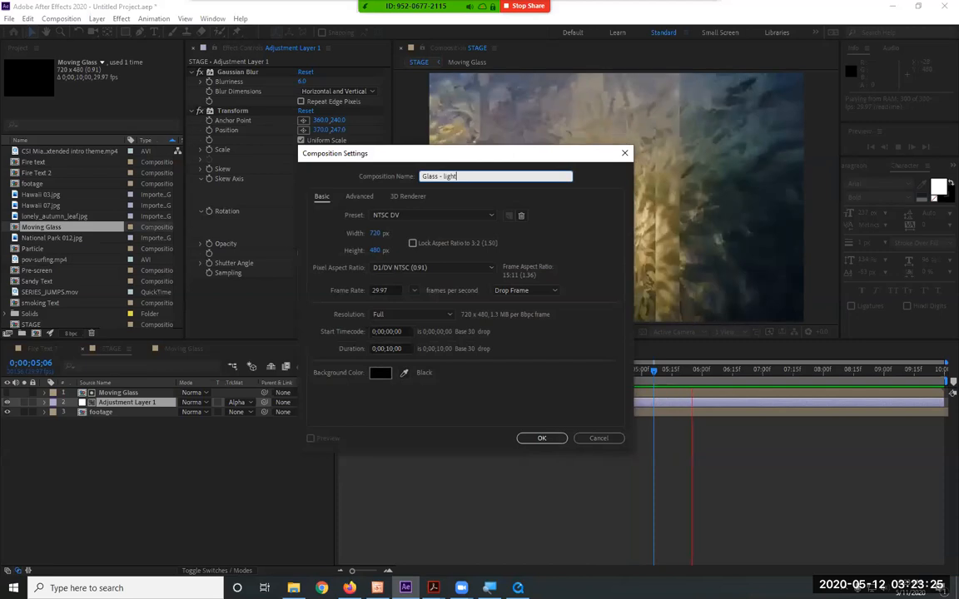
pyautogui.press('Return')
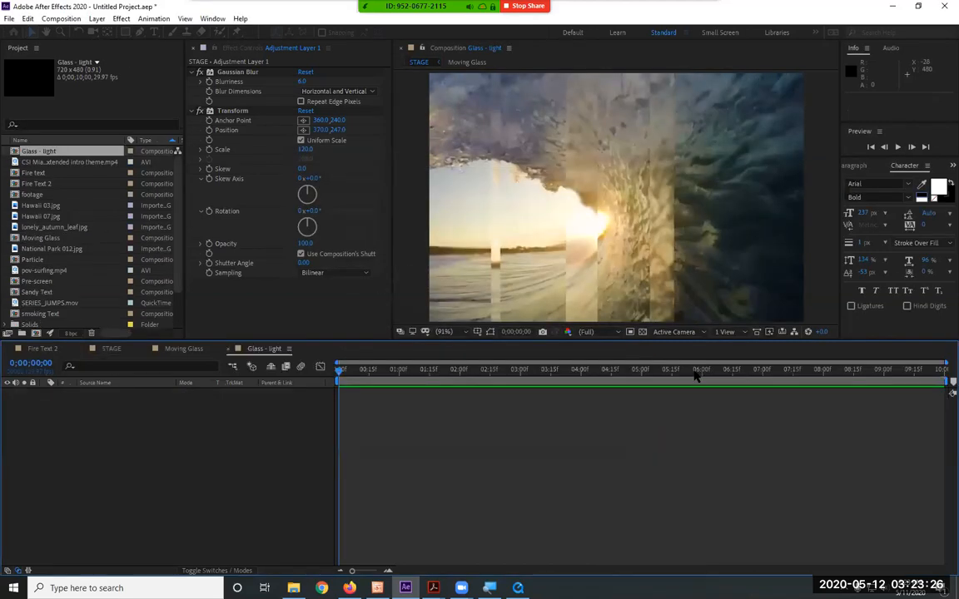
# Add the Moving Glass composition to Glass - light as a layer and make it a 3D layer
pyautogui.click(51, 239)
pyautogui.moveTo(51, 239); pyautogui.dragTo(51, 451)
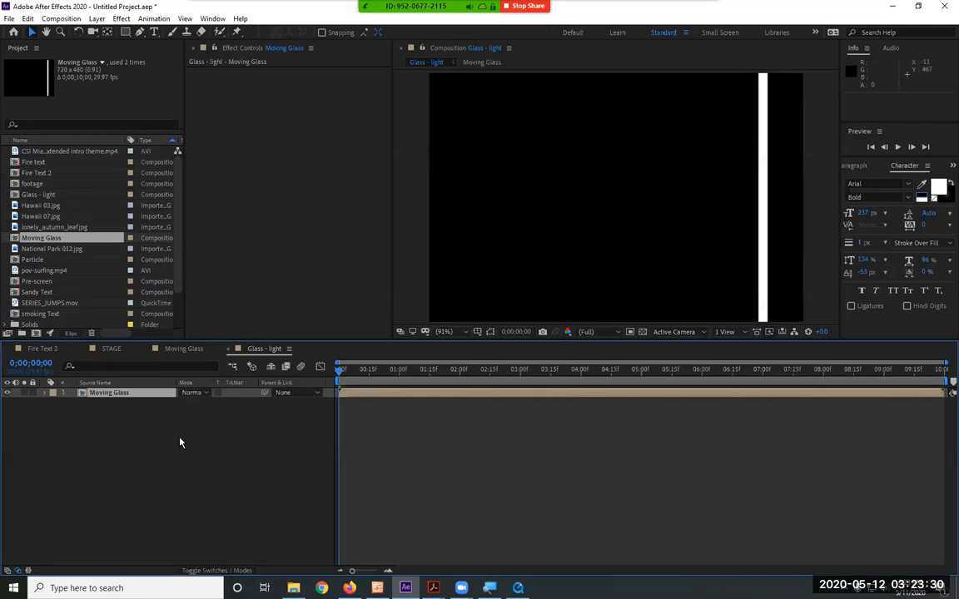
pyautogui.click(226, 570)
pyautogui.click(242, 393)
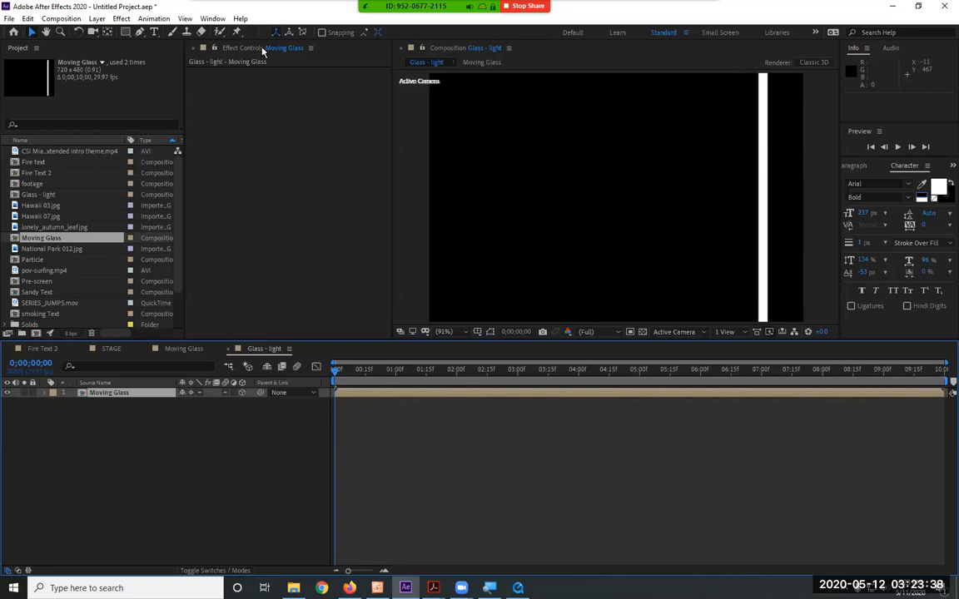
# Add a white spot light with 100% intensity, 90° cone angle, 100% cone feather and shadow casting to Glass - light
pyautogui.click(97, 19)
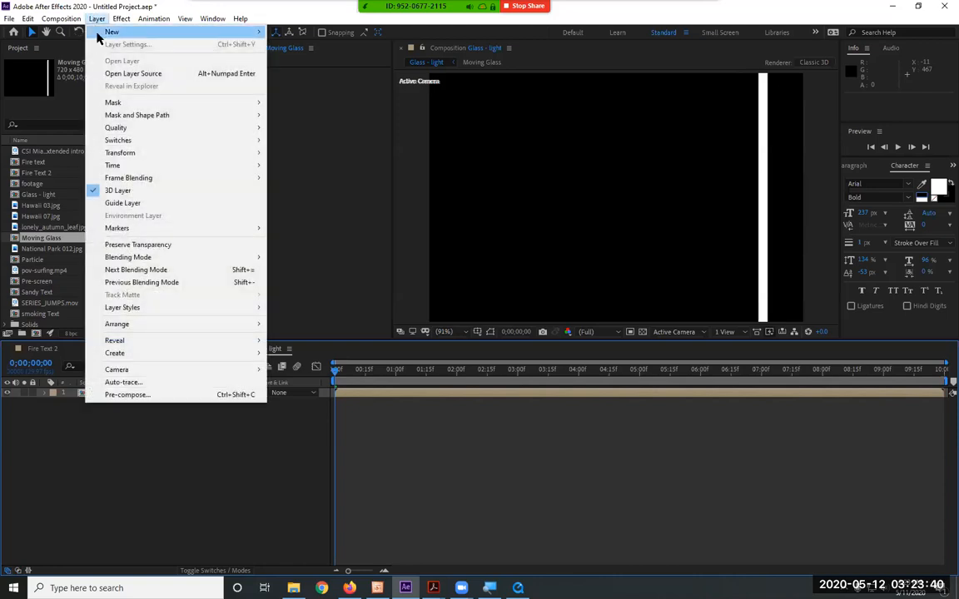
pyautogui.moveTo(98, 35)
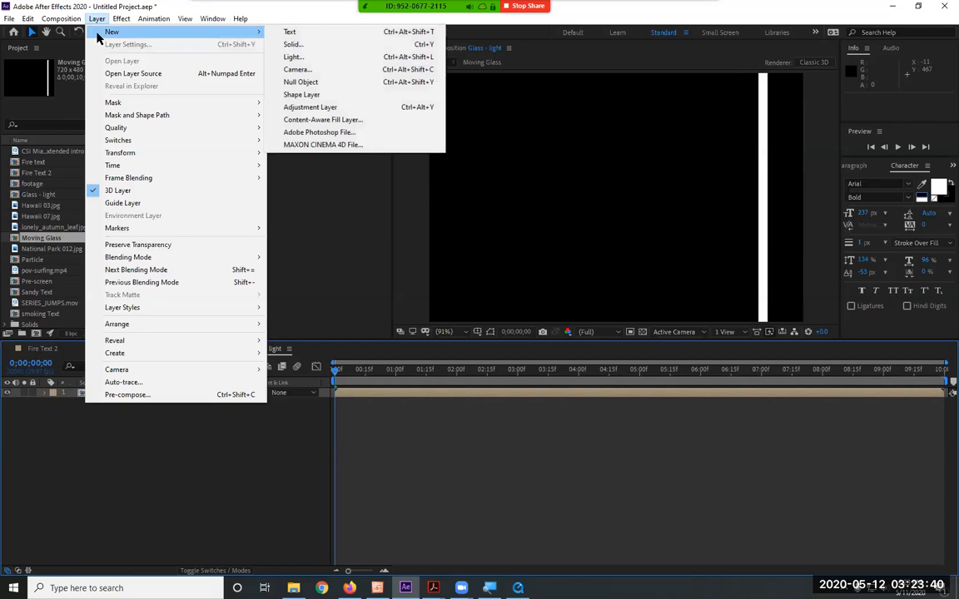
pyautogui.click(336, 57)
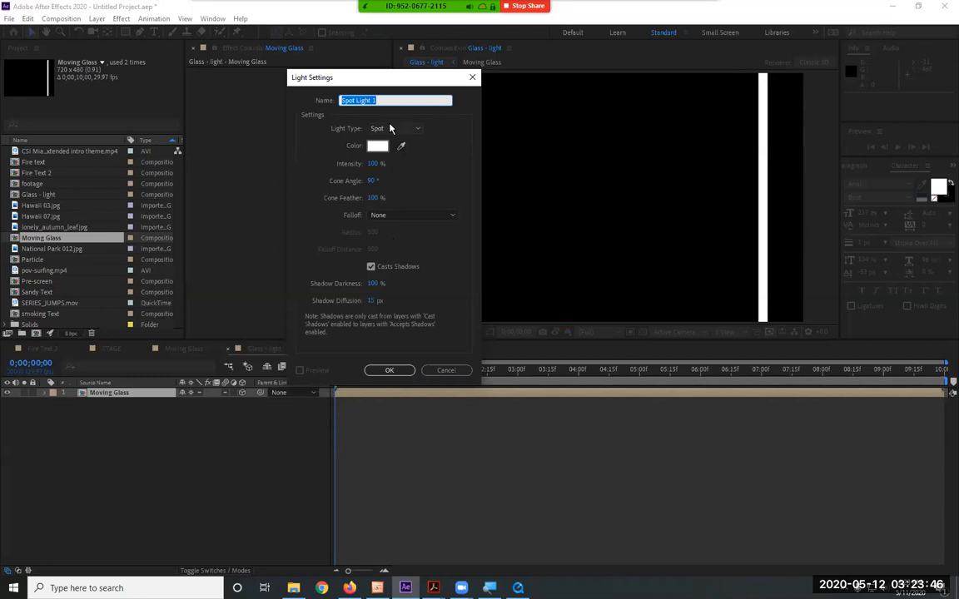
pyautogui.click(393, 373)
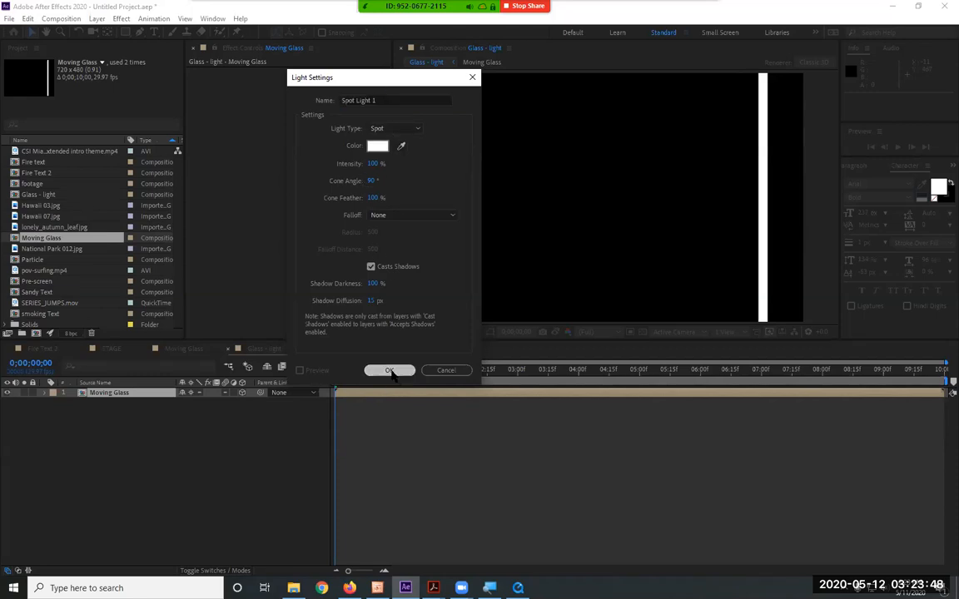
# Shift the spot light and its point of interest toward the right-hand strips, placing the light at about 535, 188, -292, and preview the lighting
pyautogui.scroll(-1, 698, 197)
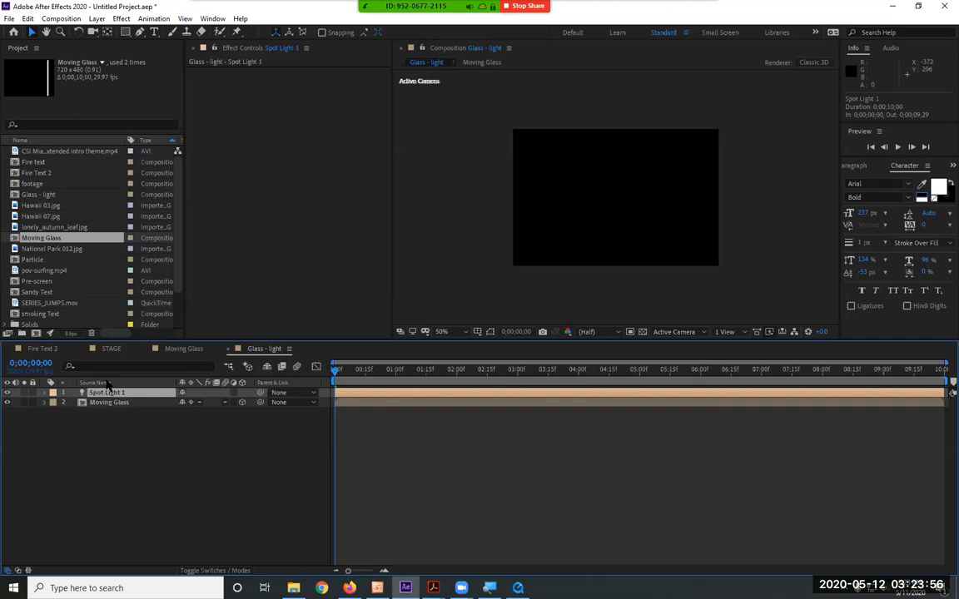
pyautogui.moveTo(475, 369); pyautogui.dragTo(509, 355)
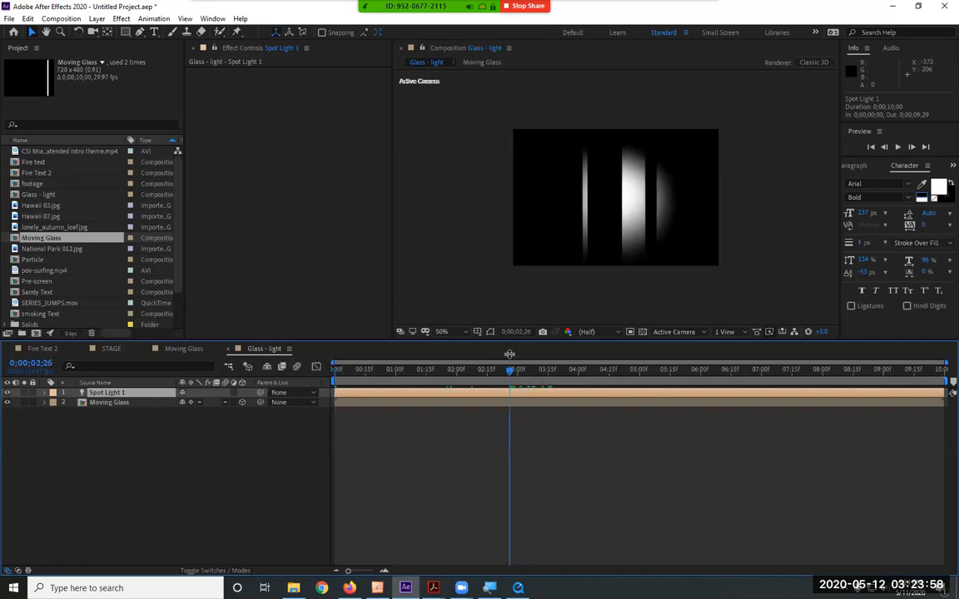
pyautogui.click(490, 333)
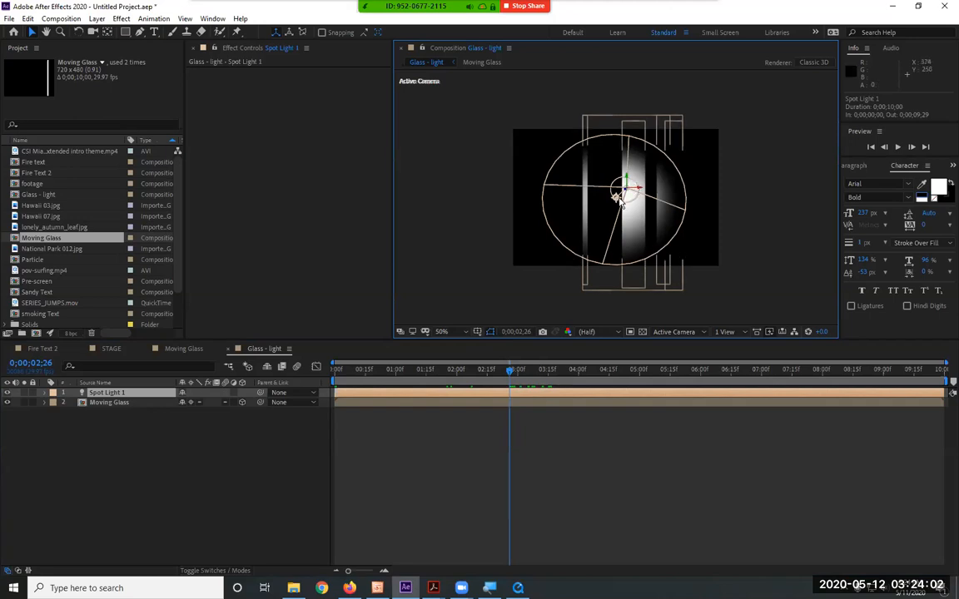
pyautogui.moveTo(625, 190); pyautogui.dragTo(692, 179)
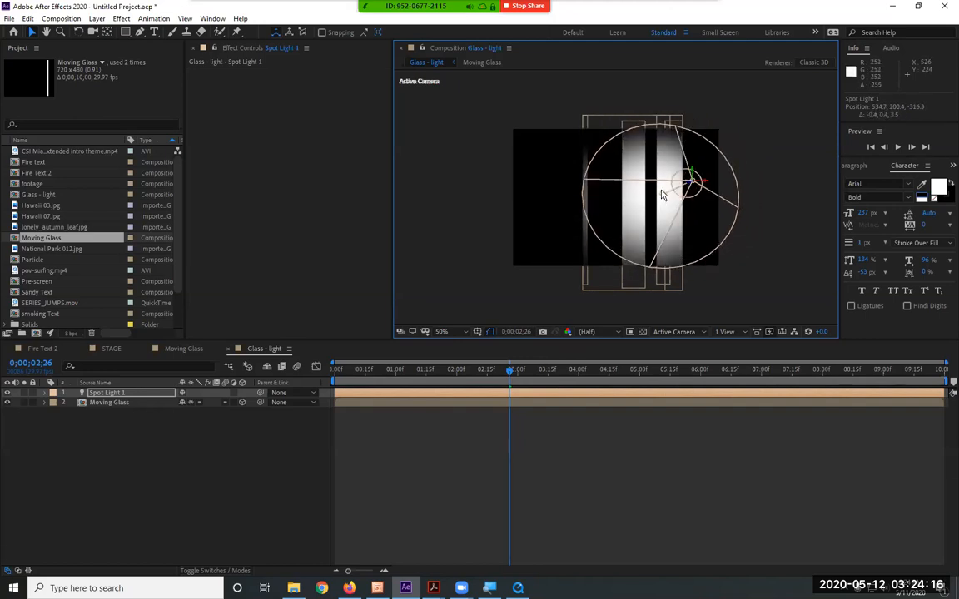
pyautogui.moveTo(663, 194)
pyautogui.mouseDown()
pyautogui.moveTo(678, 188)
pyautogui.moveTo(673, 198)
pyautogui.mouseUp()
pyautogui.moveTo(676, 190)
pyautogui.mouseDown()
pyautogui.moveTo(691, 189)
pyautogui.moveTo(690, 175)
pyautogui.mouseUp()
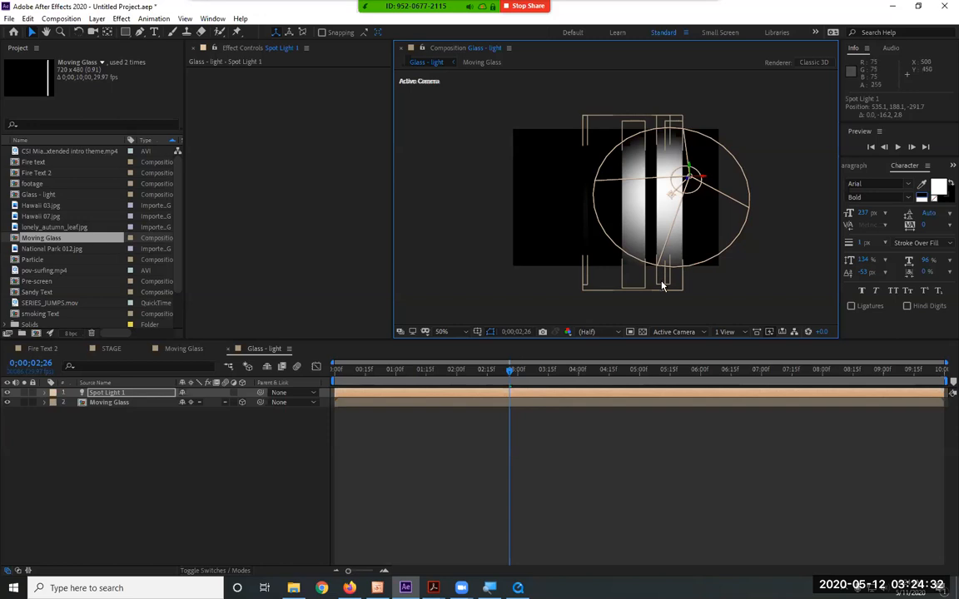
pyautogui.press('space')
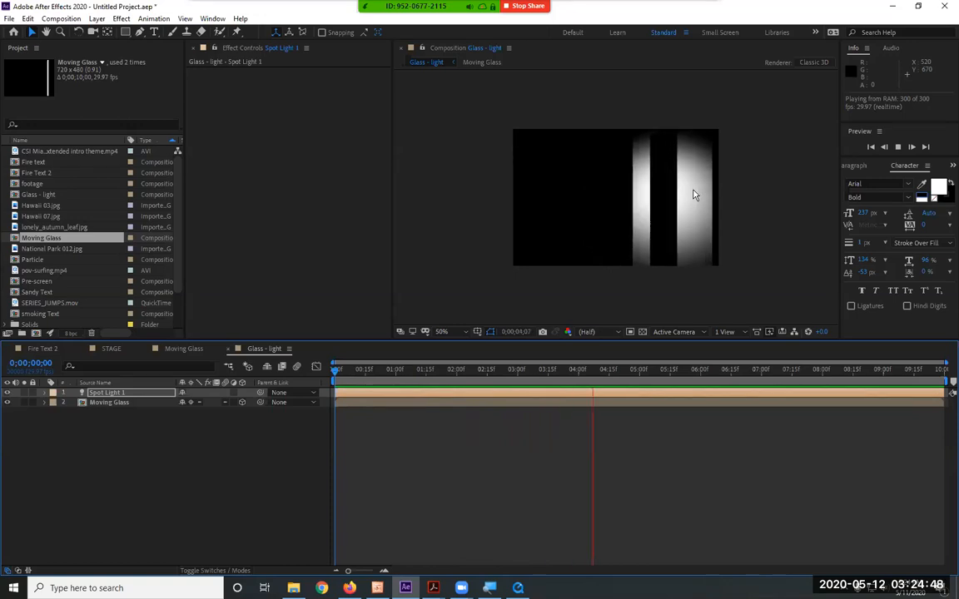
pyautogui.press('space')
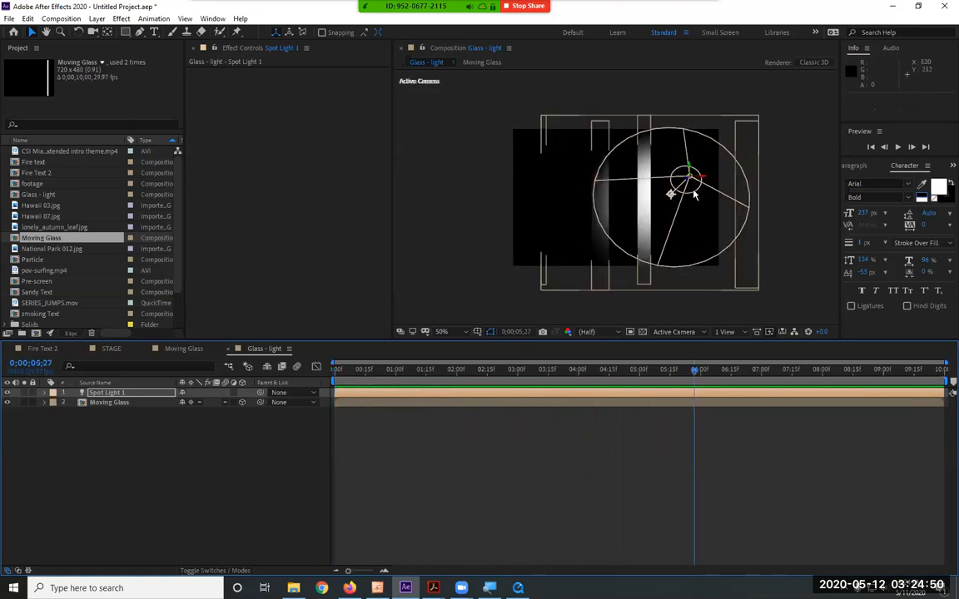
# Add the Glass - light composition as the top layer of STAGE and preview it from the first frame
pyautogui.click(111, 348)
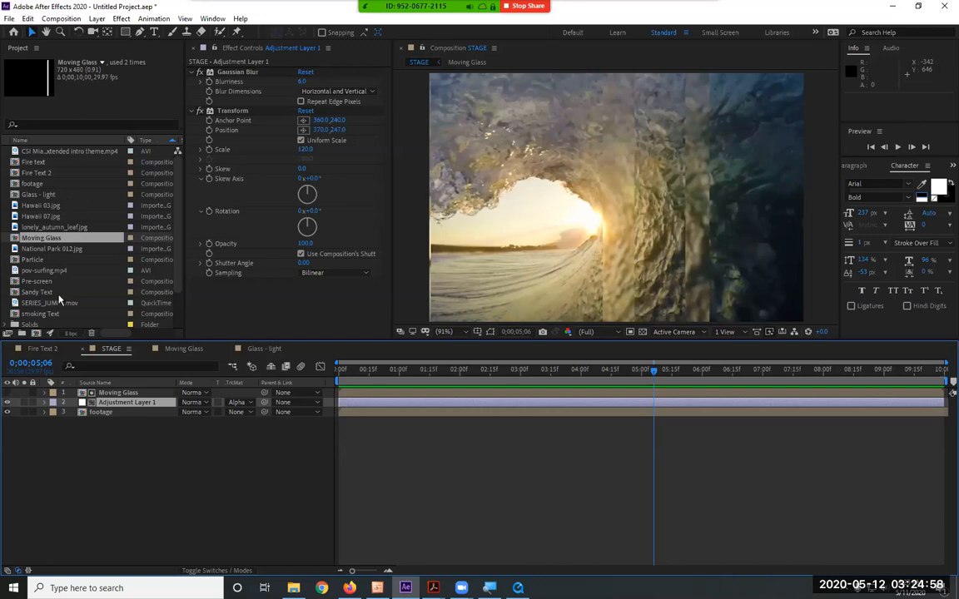
pyautogui.scroll(-2, 62, 297)
pyautogui.scroll(2, 62, 297)
pyautogui.click(61, 260)
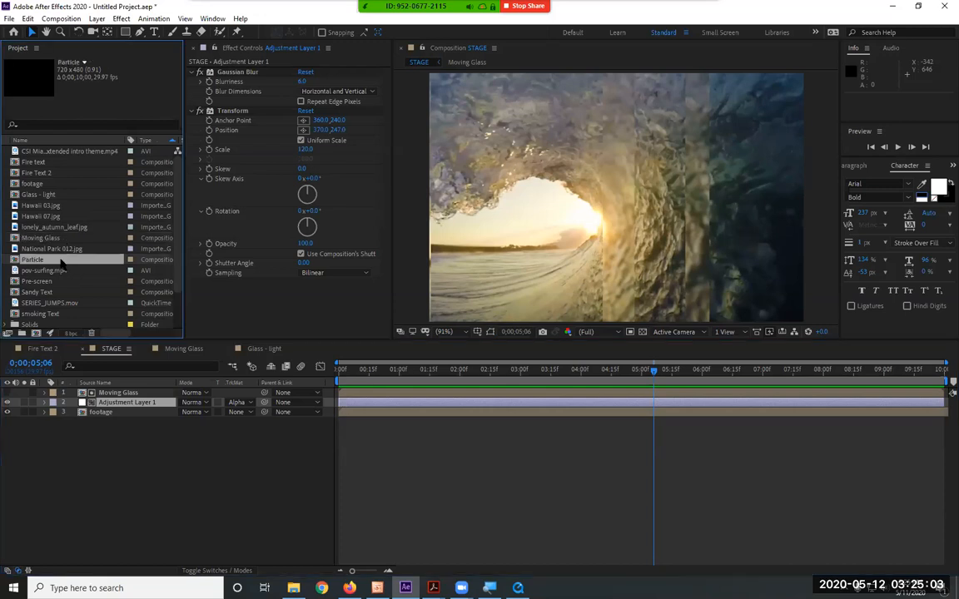
pyautogui.click(34, 194)
pyautogui.moveTo(22, 194); pyautogui.dragTo(135, 392)
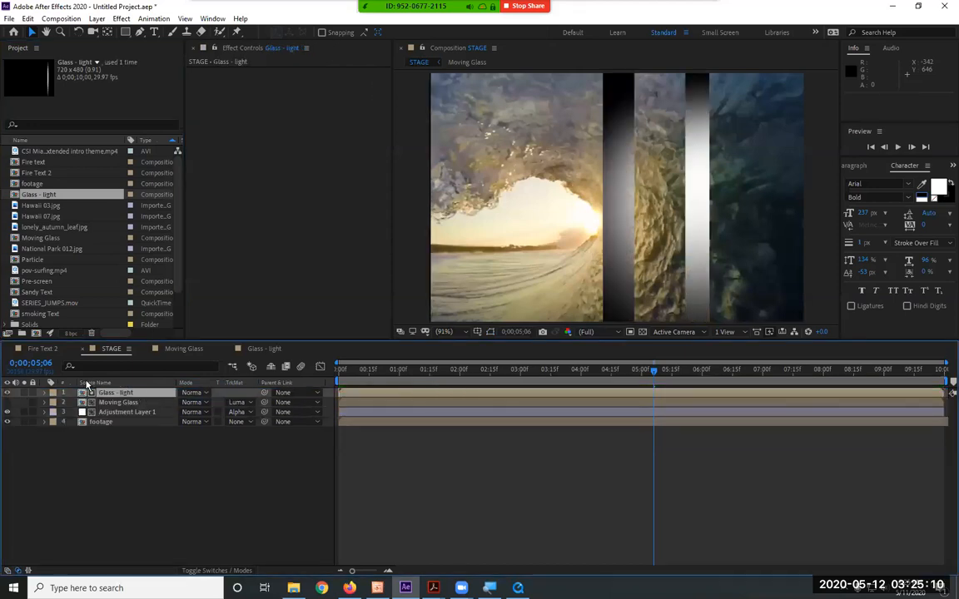
pyautogui.press('Home')
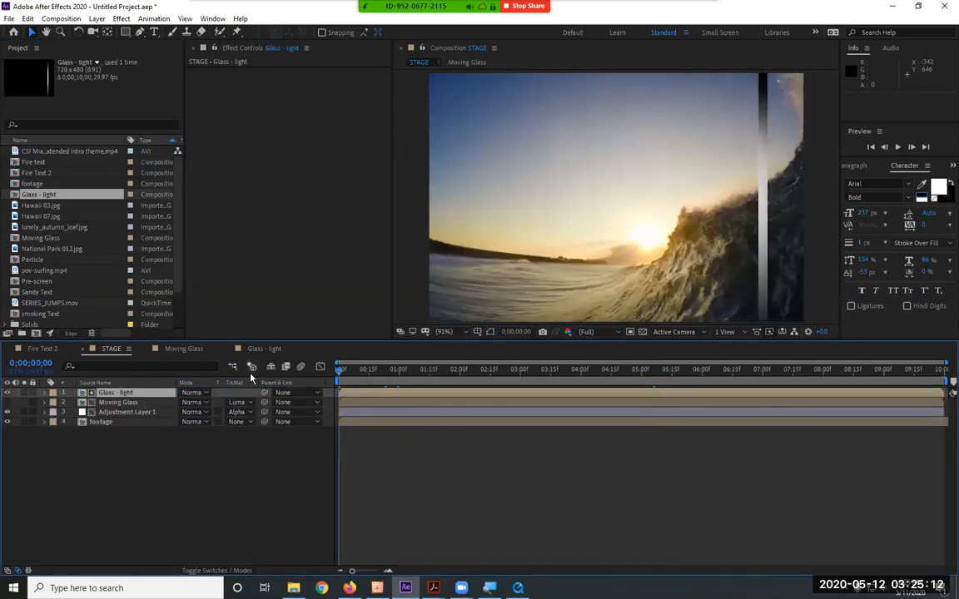
pyautogui.press('space')
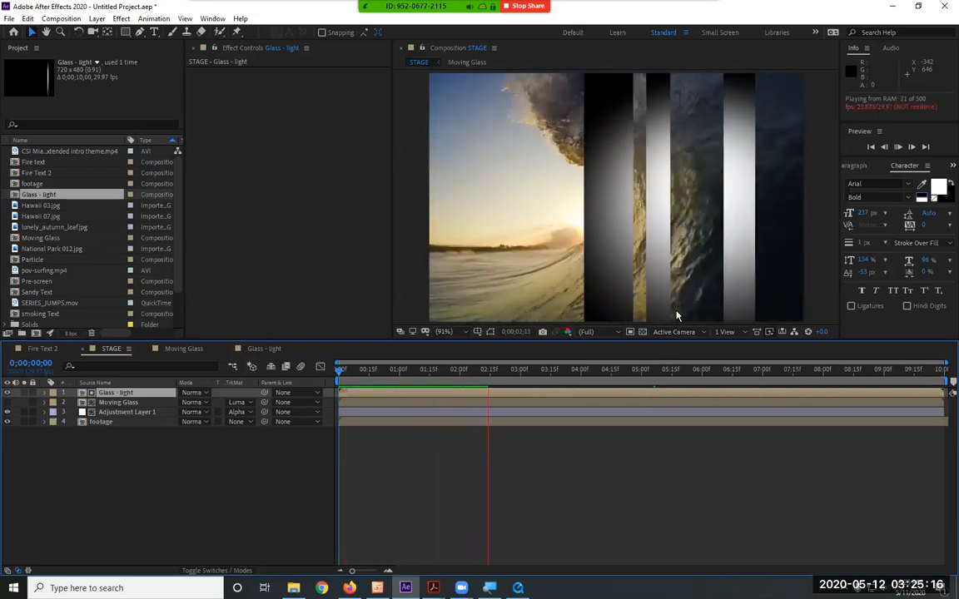
pyautogui.press('space')
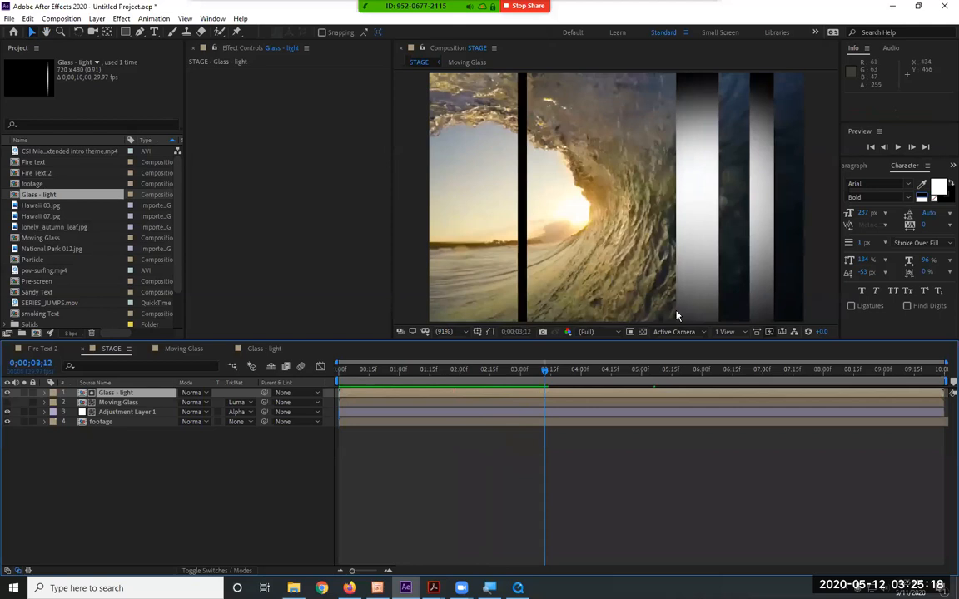
# Try the Add blending mode on the Glass - light layer and preview the strips over the footage
pyautogui.click(200, 402)
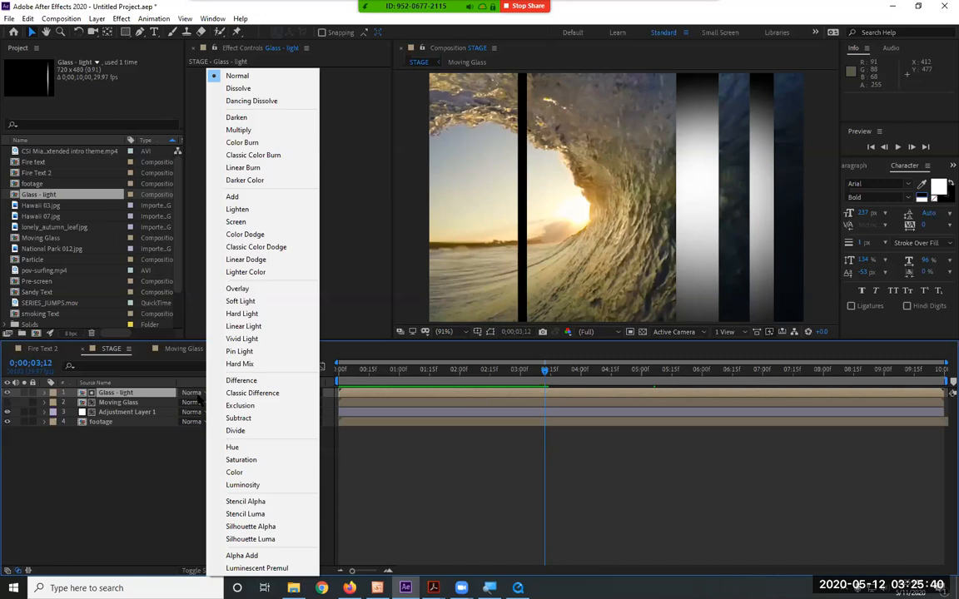
pyautogui.click(267, 196)
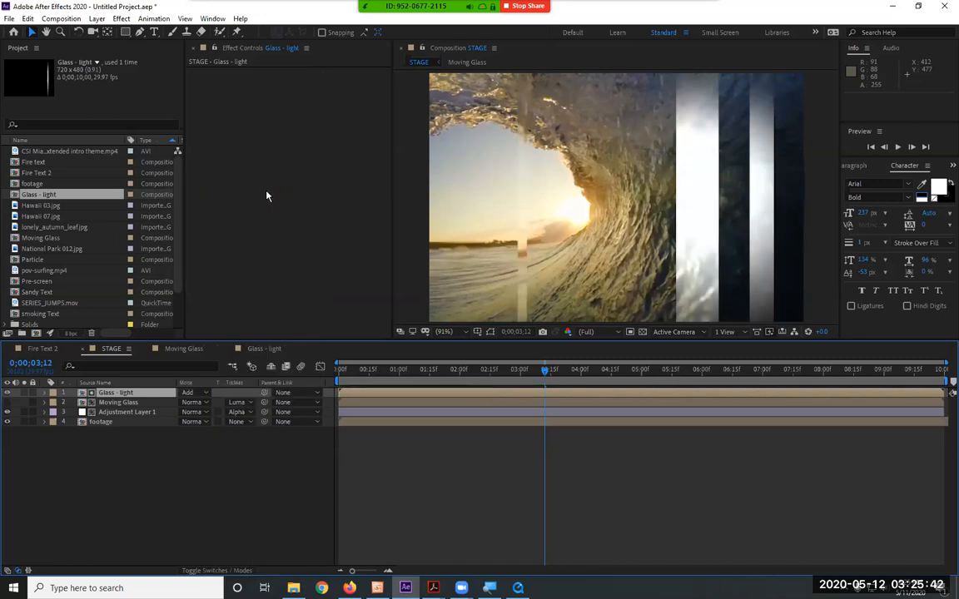
pyautogui.moveTo(397, 371); pyautogui.dragTo(427, 373)
pyautogui.press('space')
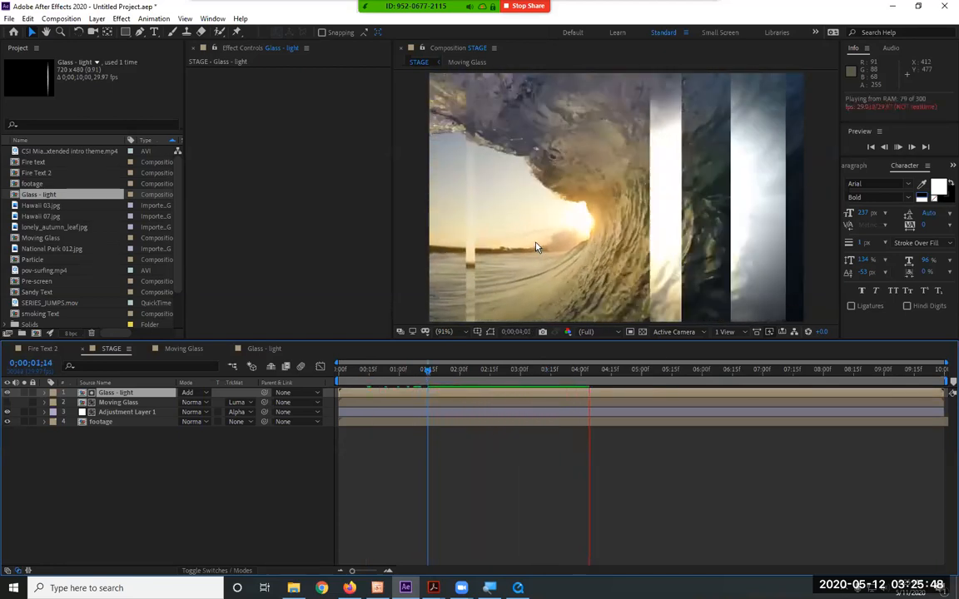
pyautogui.press('space')
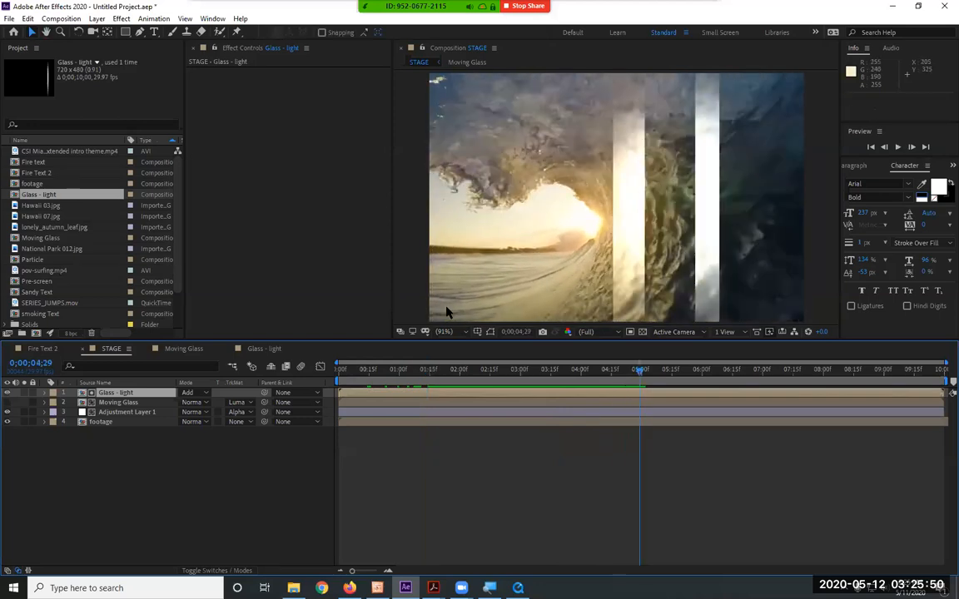
# Try the Lighten and Screen blending modes on the Glass - light layer
pyautogui.click(190, 393)
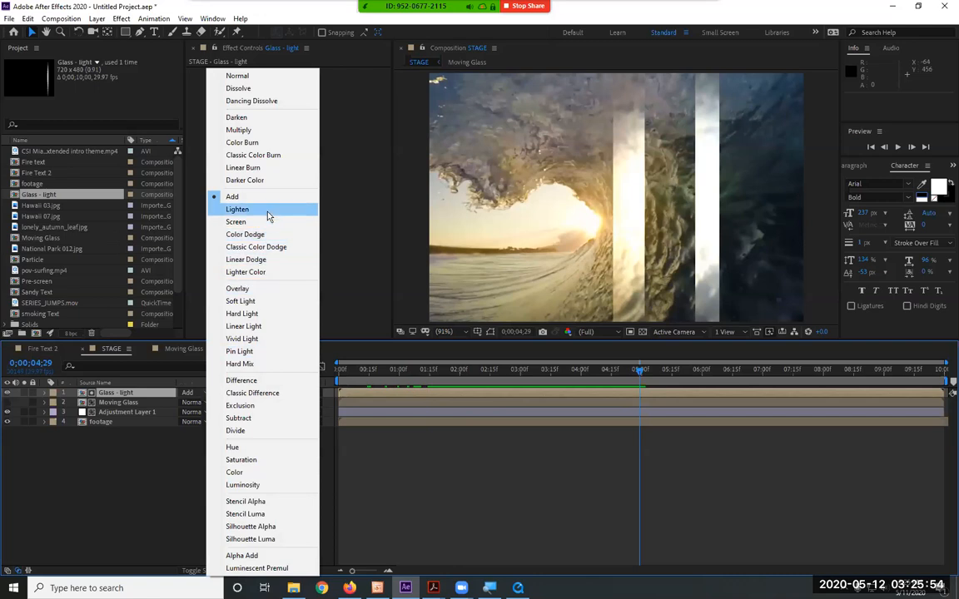
pyautogui.click(237, 208)
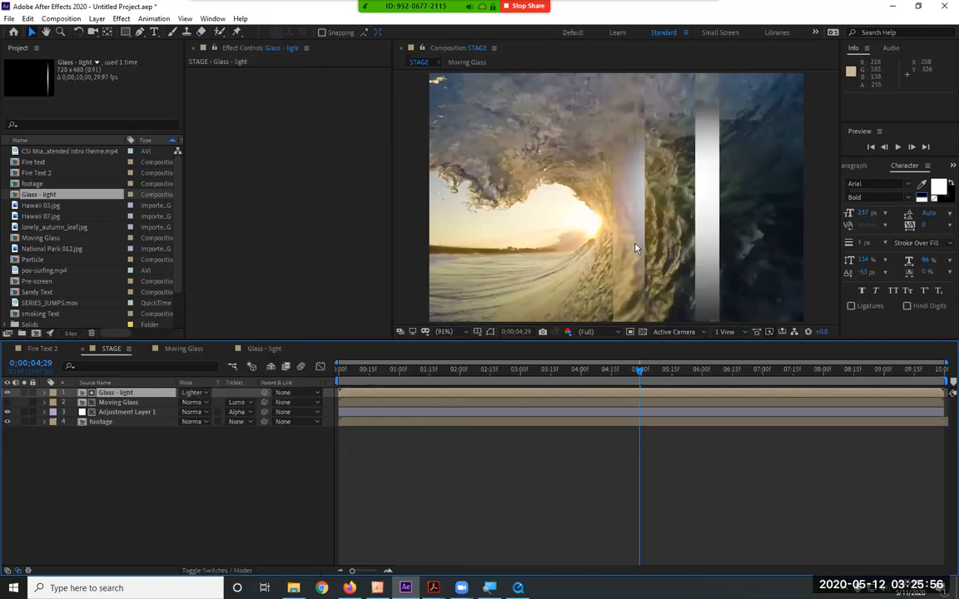
pyautogui.click(191, 394)
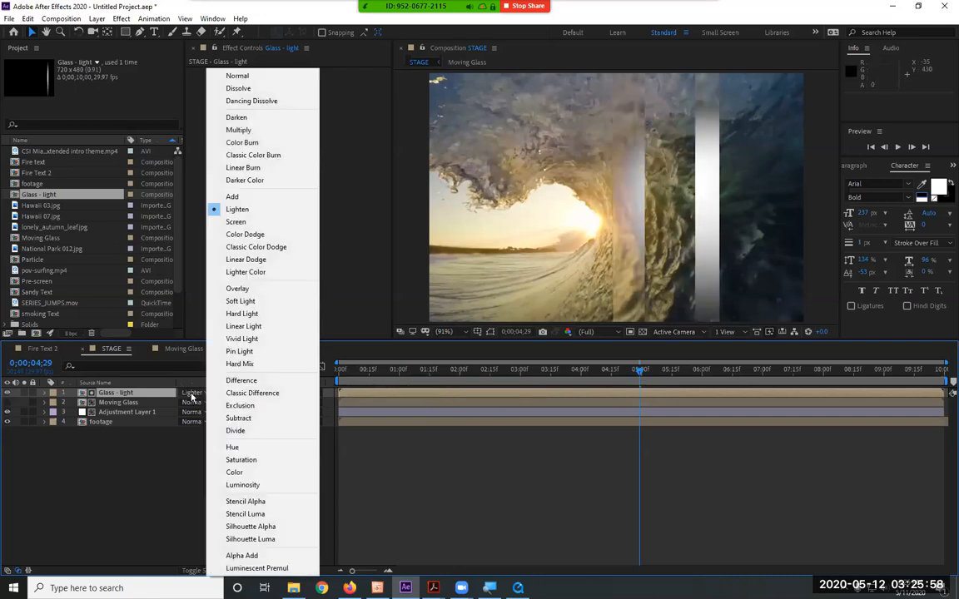
pyautogui.click(237, 221)
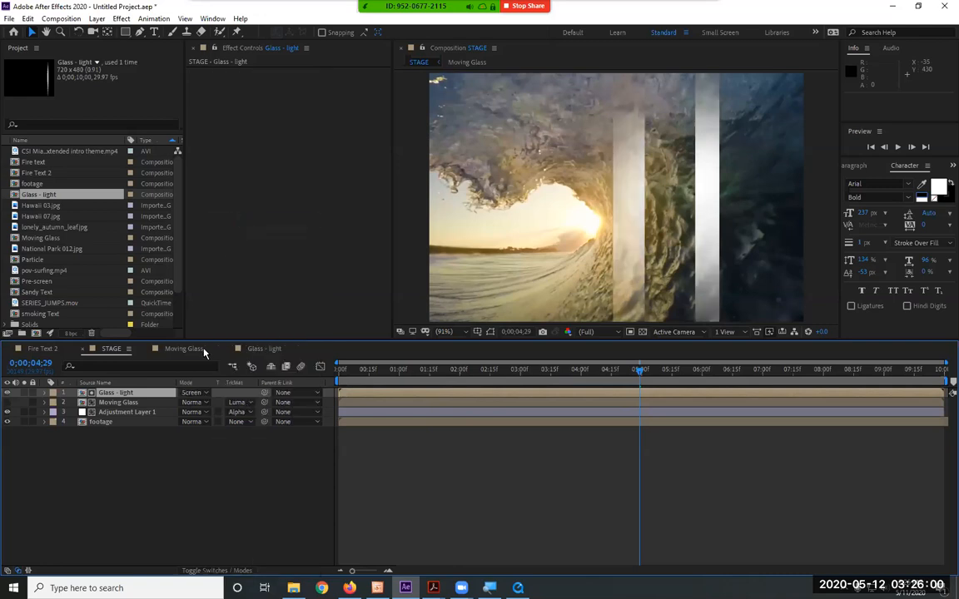
# Set the Glass - light layer's blending mode to Overlay, preview STAGE and inspect the strips at 0;00;03;25
pyautogui.click(195, 394)
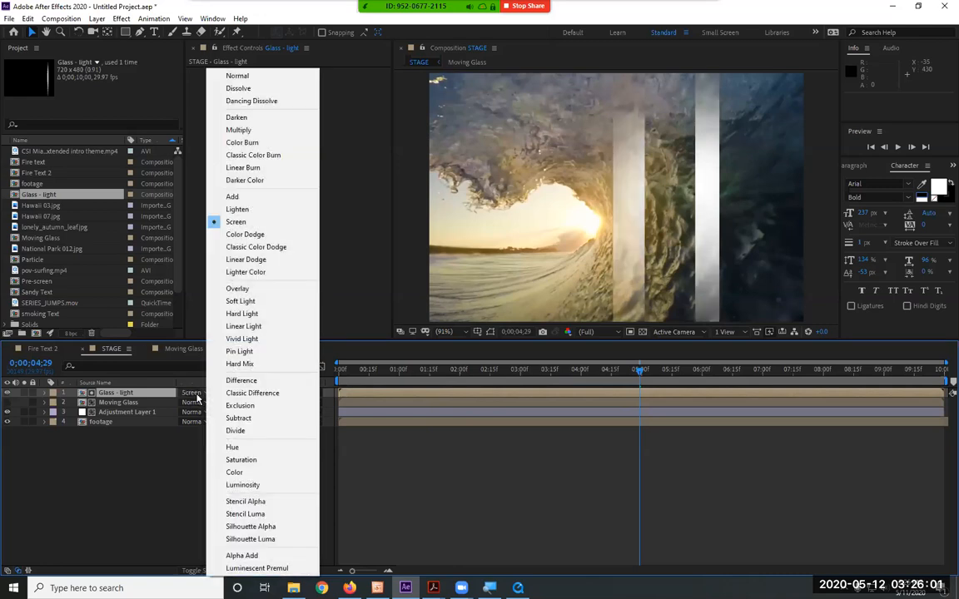
pyautogui.click(275, 288)
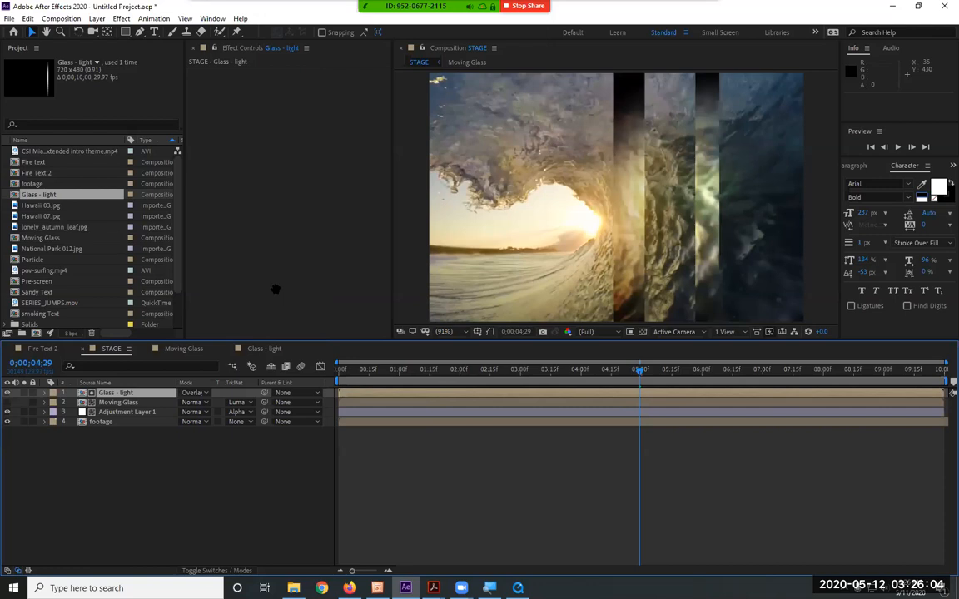
pyautogui.press('space')
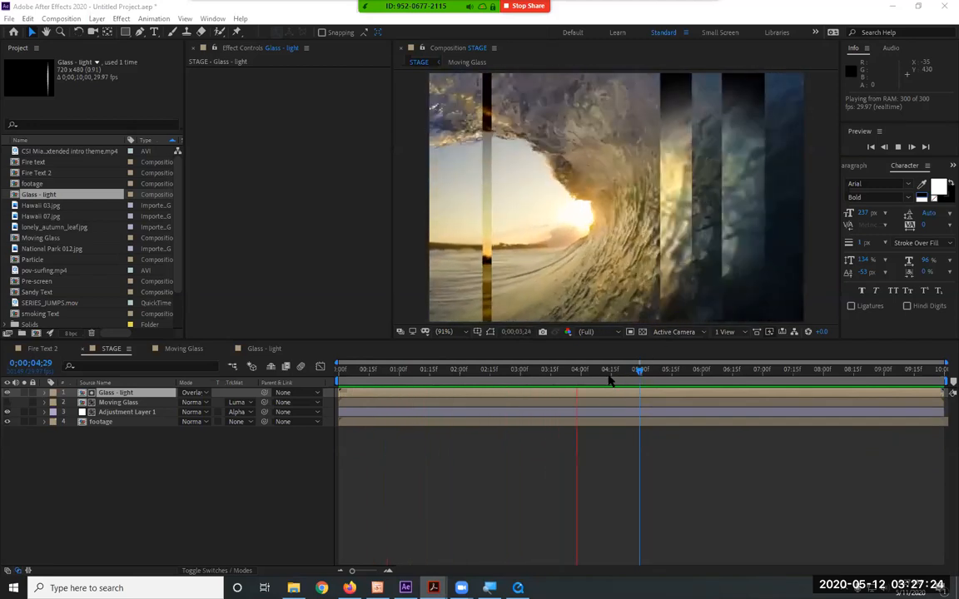
pyautogui.click(607, 370)
pyautogui.moveTo(604, 375); pyautogui.dragTo(571, 377)
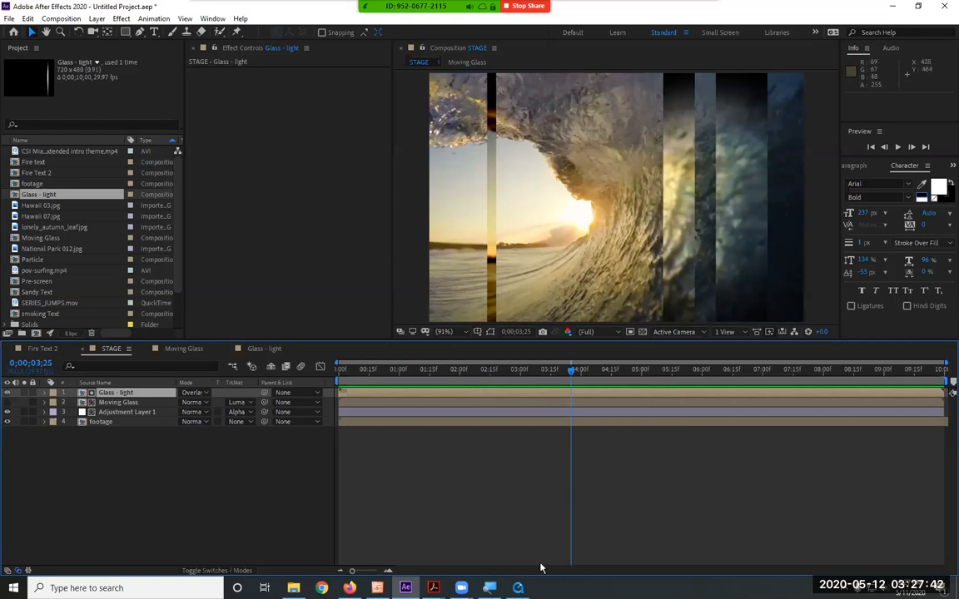
# Switch to QuickTime Player and examine the glass strips in the CSI Miami intro at 00:00:05
pyautogui.click(518, 587)
pyautogui.moveTo(388, 491); pyautogui.dragTo(277, 491)
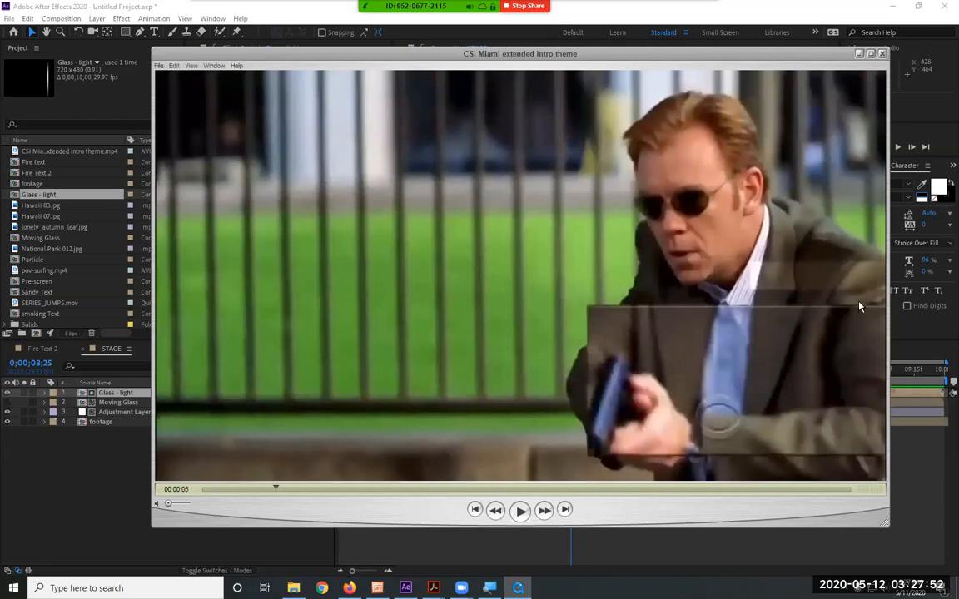
# Switch back to After Effects and create a new composition named Bevel-1 with the NTSC DV settings
pyautogui.click(860, 54)
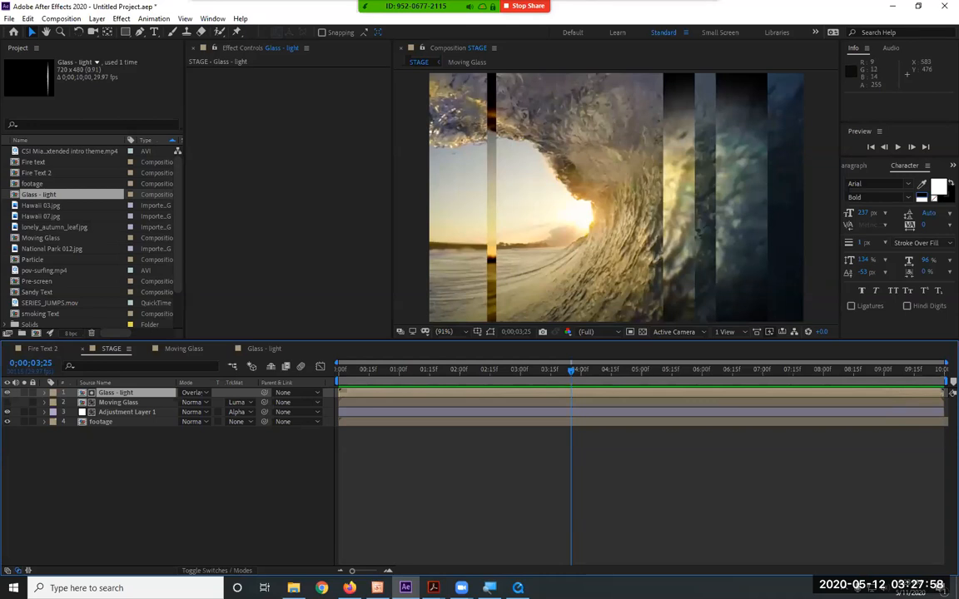
pyautogui.click(433, 588)
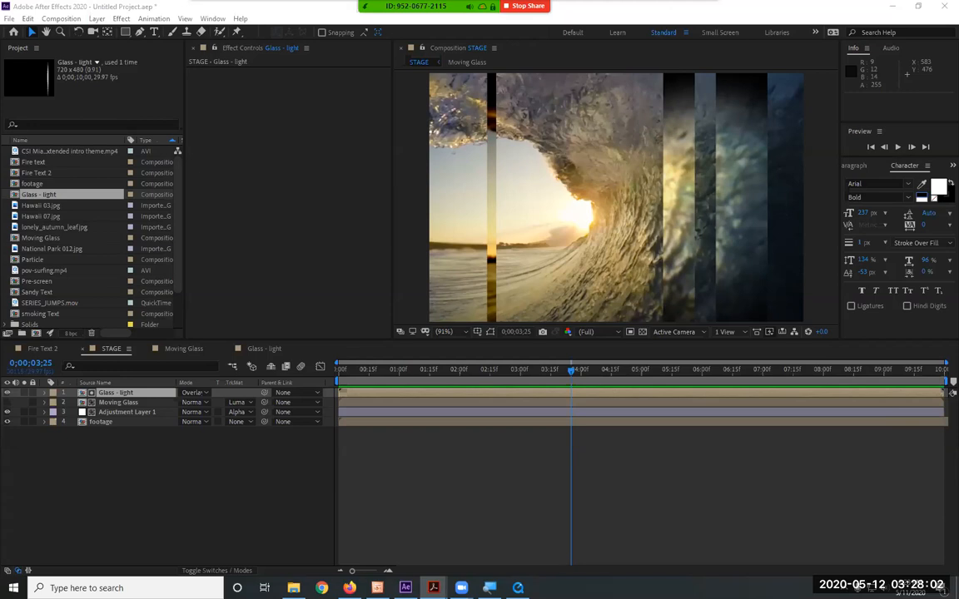
pyautogui.click(60, 18)
pyautogui.click(78, 33)
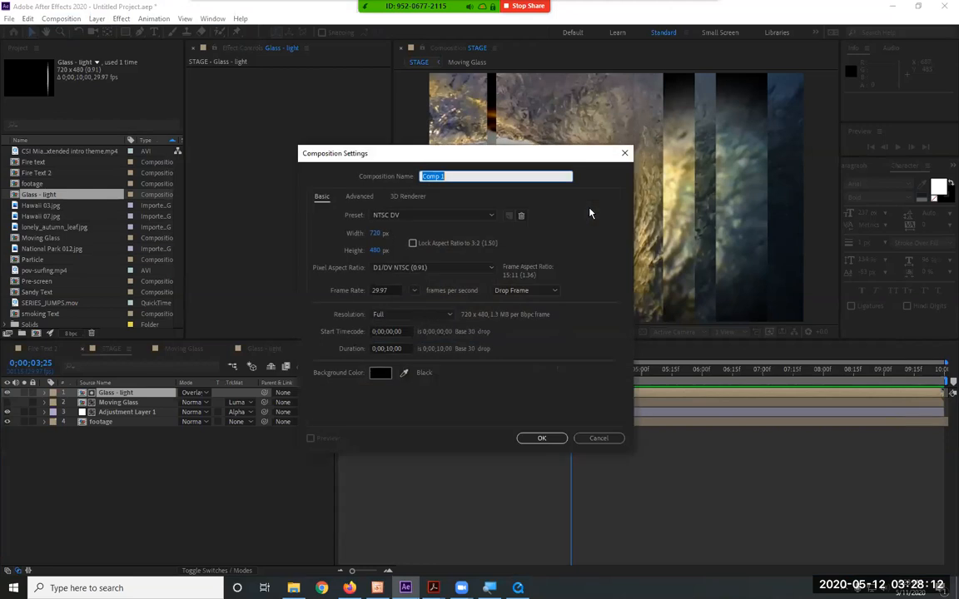
pyautogui.write('Bevel-1')
pyautogui.press('Return')
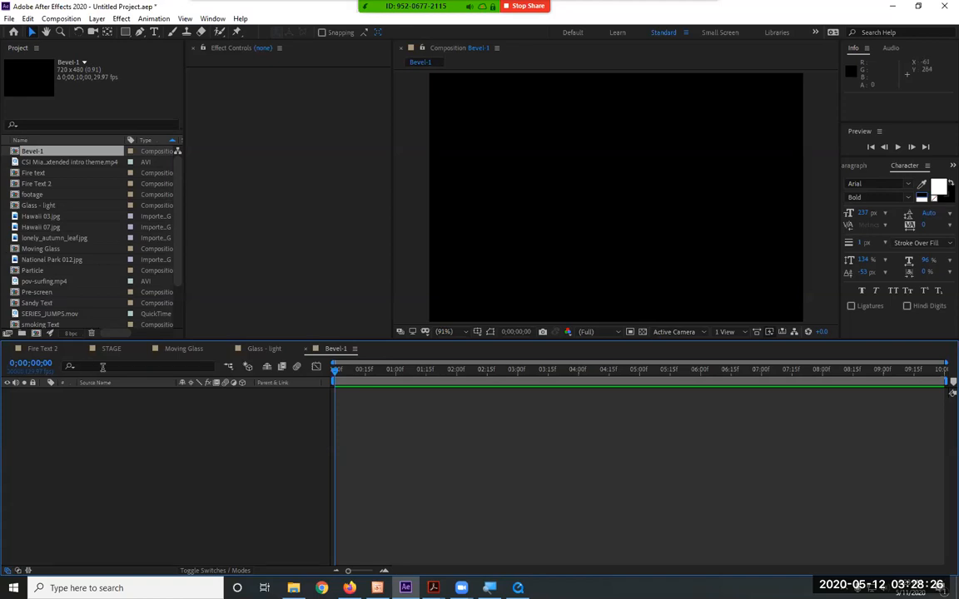
# Copy all four White Solid 1 layers from the Moving Glass composition into the Bevel-1 composition
pyautogui.click(185, 351)
pyautogui.moveTo(153, 462); pyautogui.dragTo(85, 385)
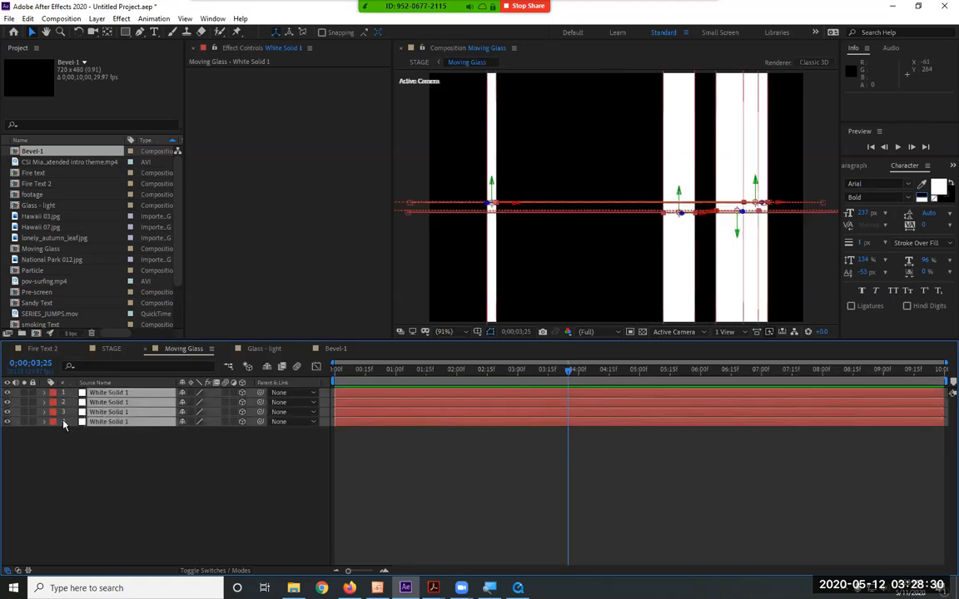
pyautogui.hotkey('ctrl', 'c')
pyautogui.click(28, 18)
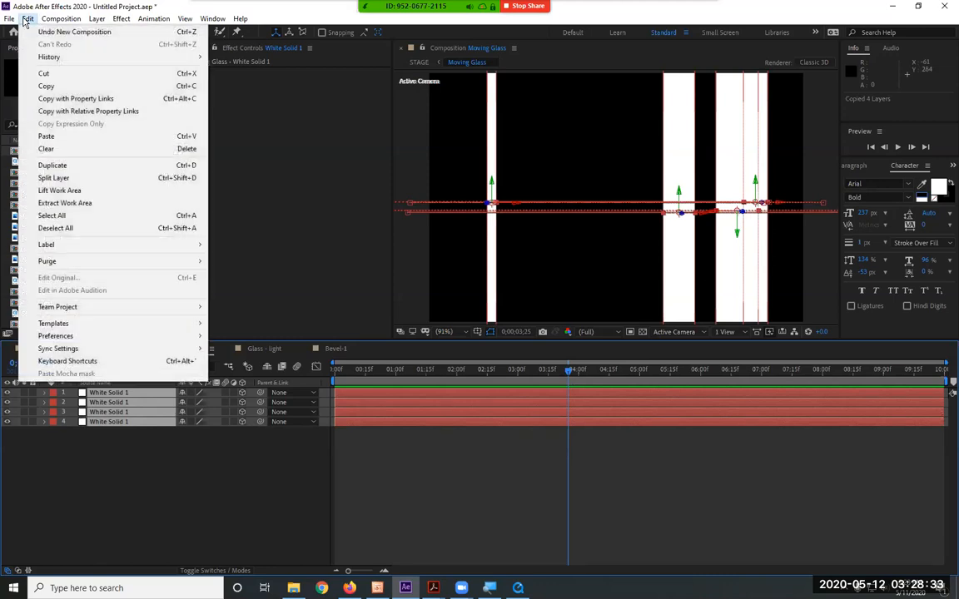
pyautogui.click(37, 83)
pyautogui.click(333, 347)
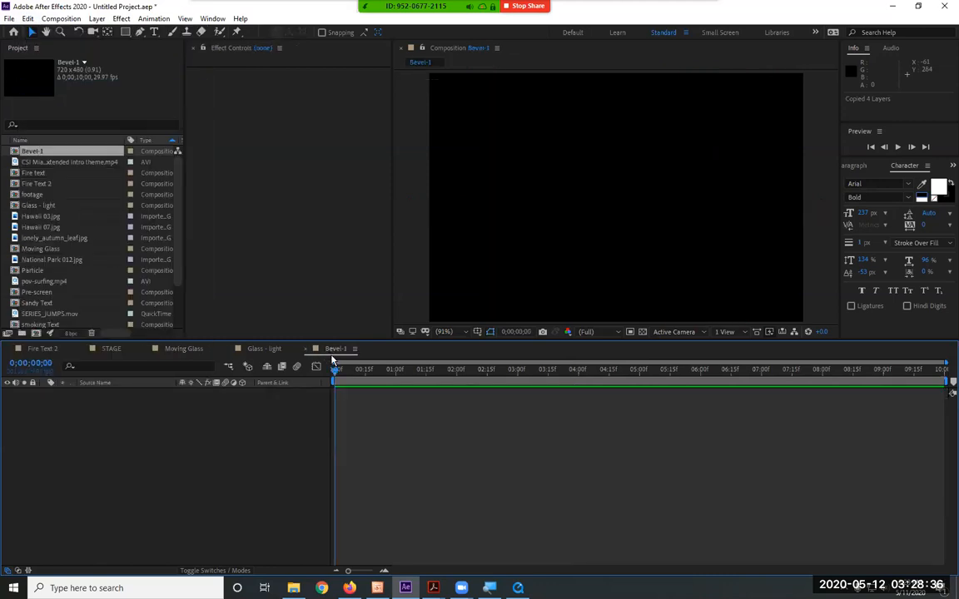
pyautogui.click(27, 19)
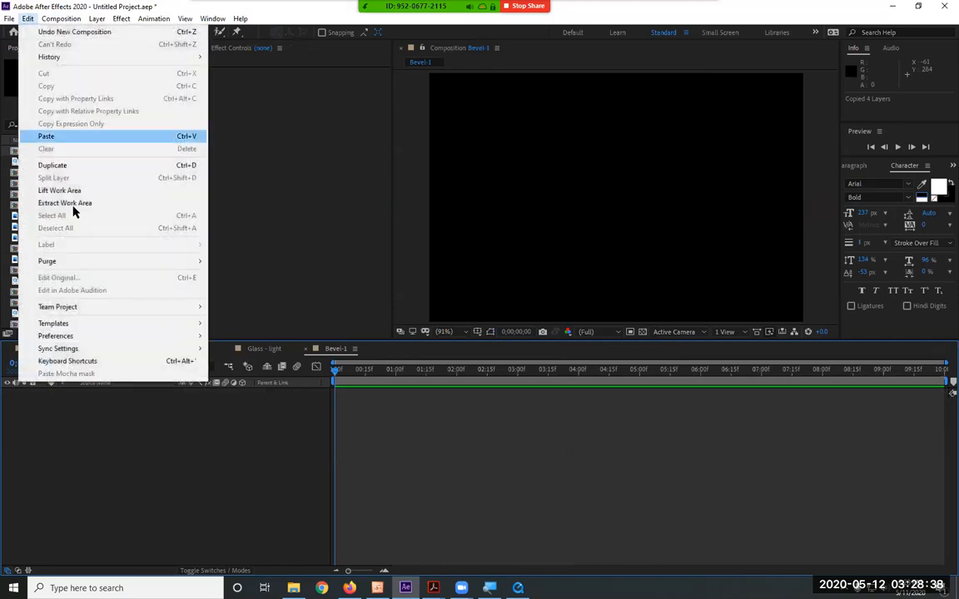
pyautogui.click(77, 140)
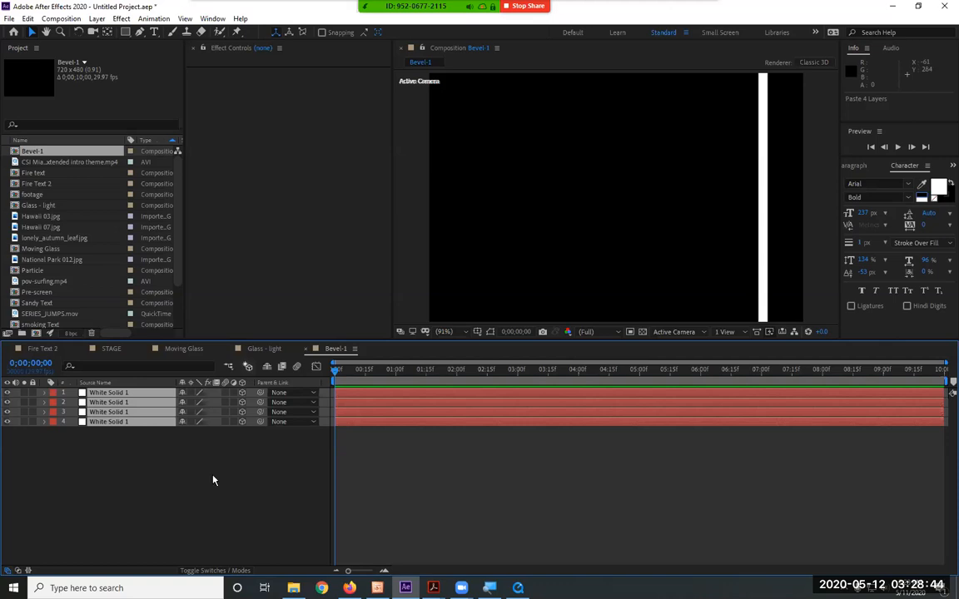
# Duplicate the Bevel-1 composition in the project
pyautogui.click(37, 152)
pyautogui.rightClick(46, 155)
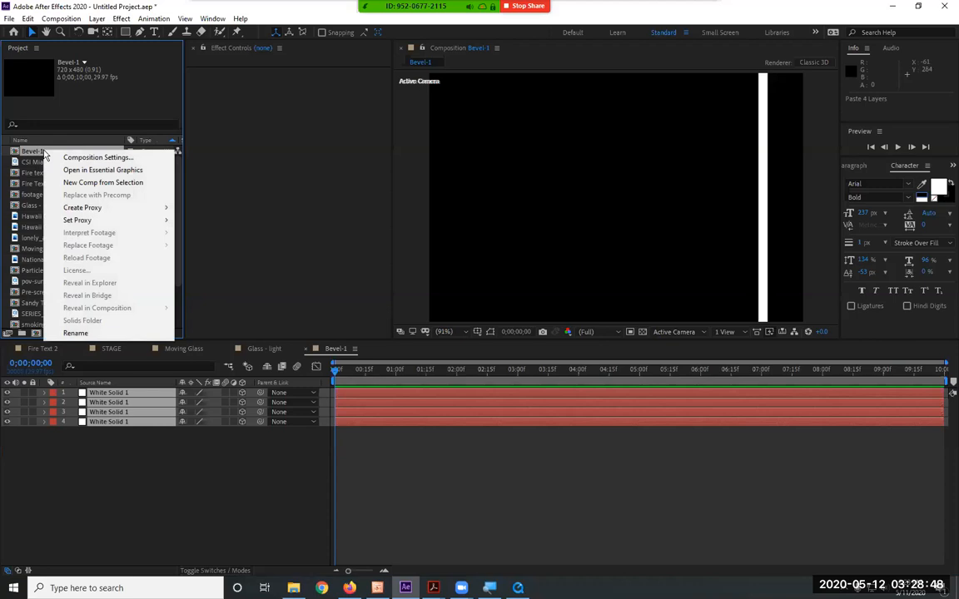
pyautogui.click(23, 148)
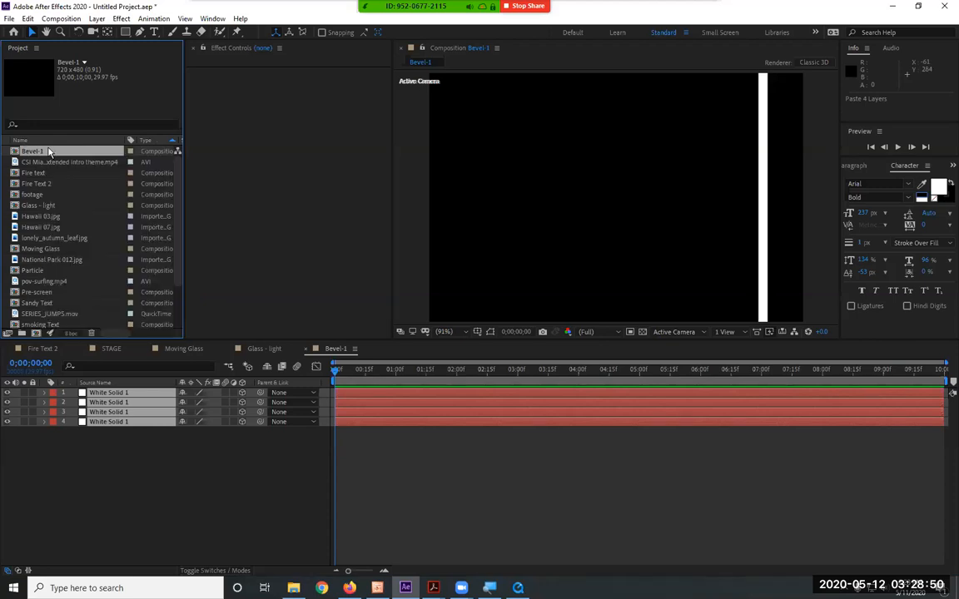
pyautogui.click(28, 18)
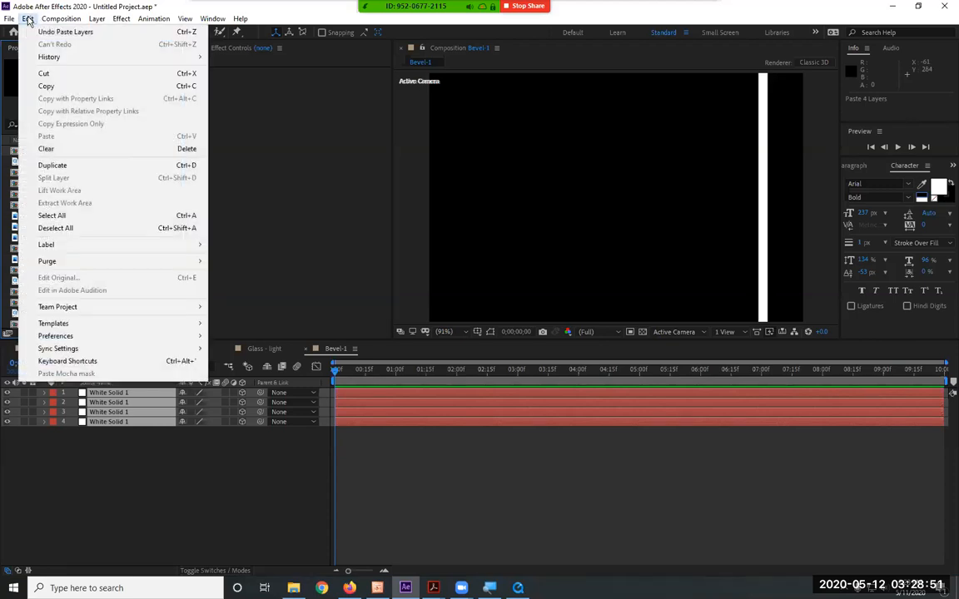
pyautogui.click(73, 165)
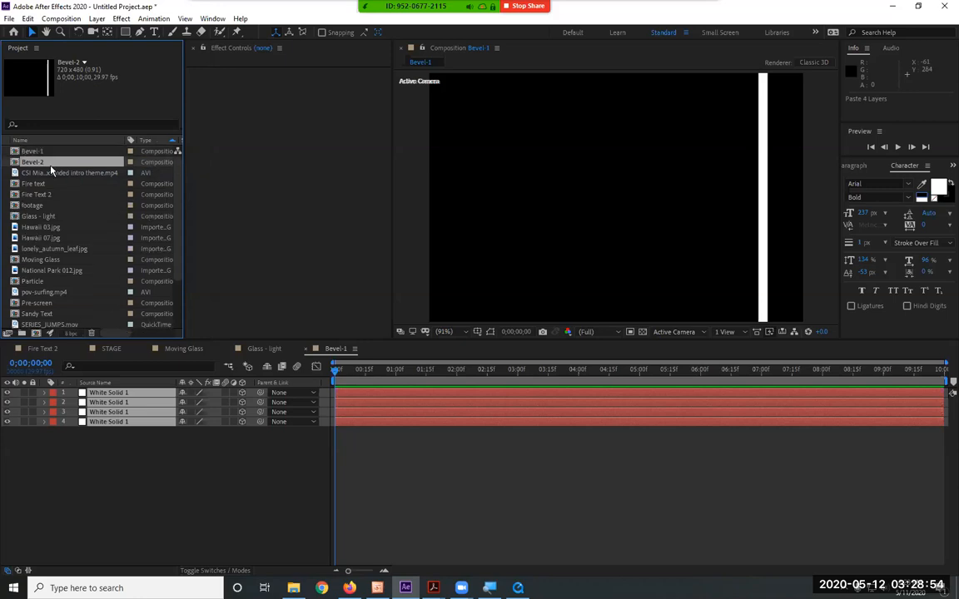
pyautogui.moveTo(373, 366); pyautogui.dragTo(318, 376)
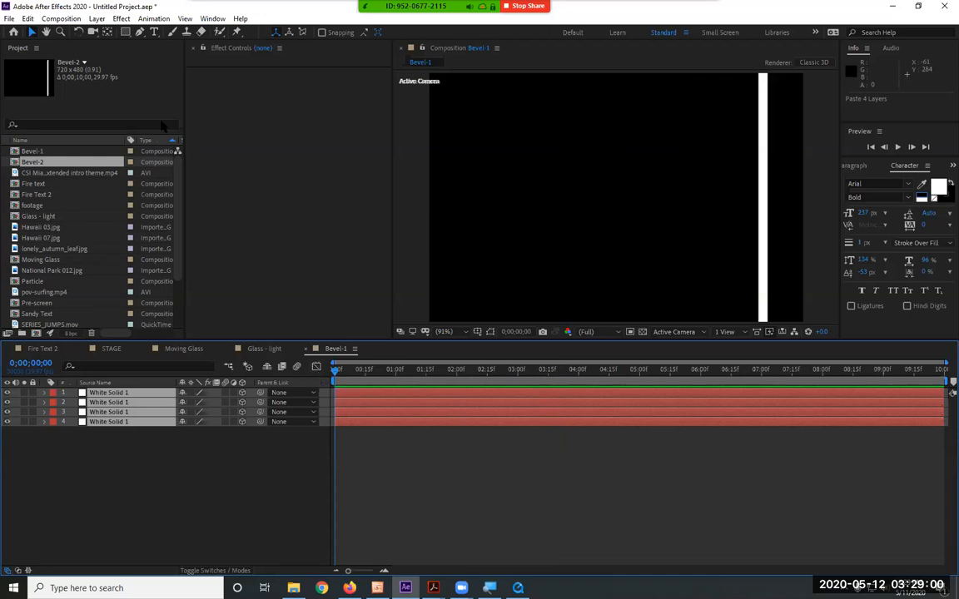
# Create a new composition named bevel combined with the NTSC DV settings
pyautogui.click(63, 19)
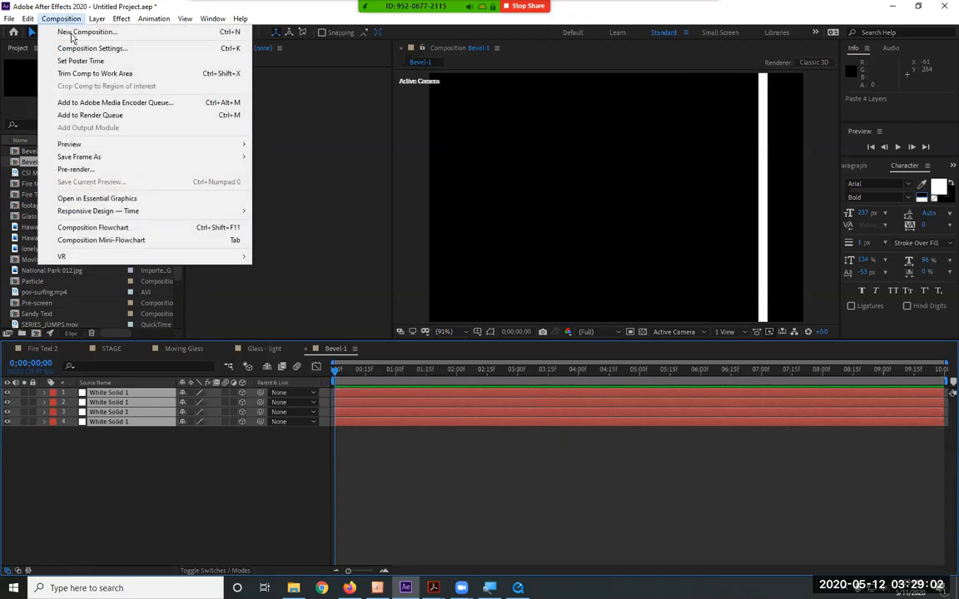
pyautogui.click(84, 32)
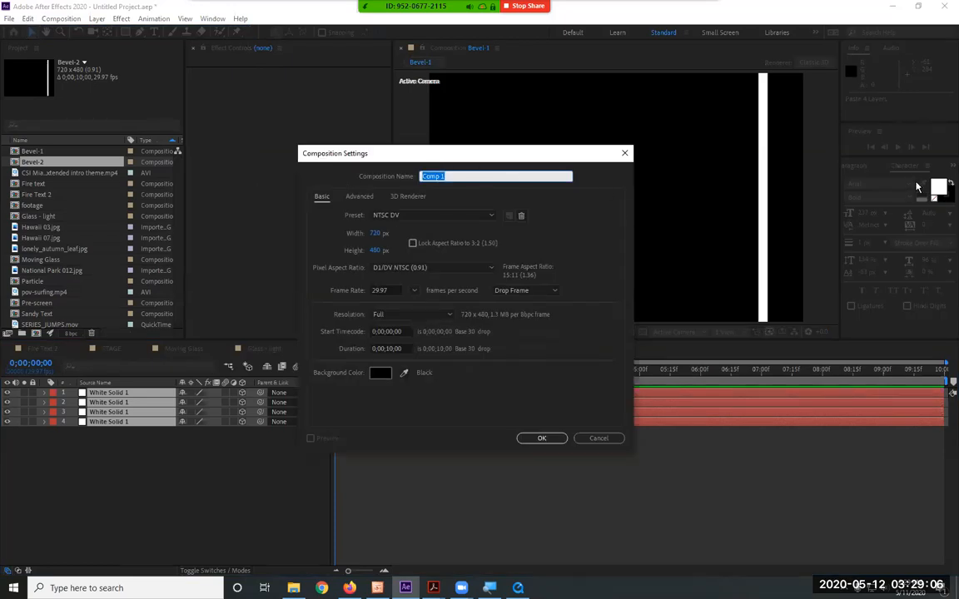
pyautogui.write('bevel combined')
pyautogui.press('Return')
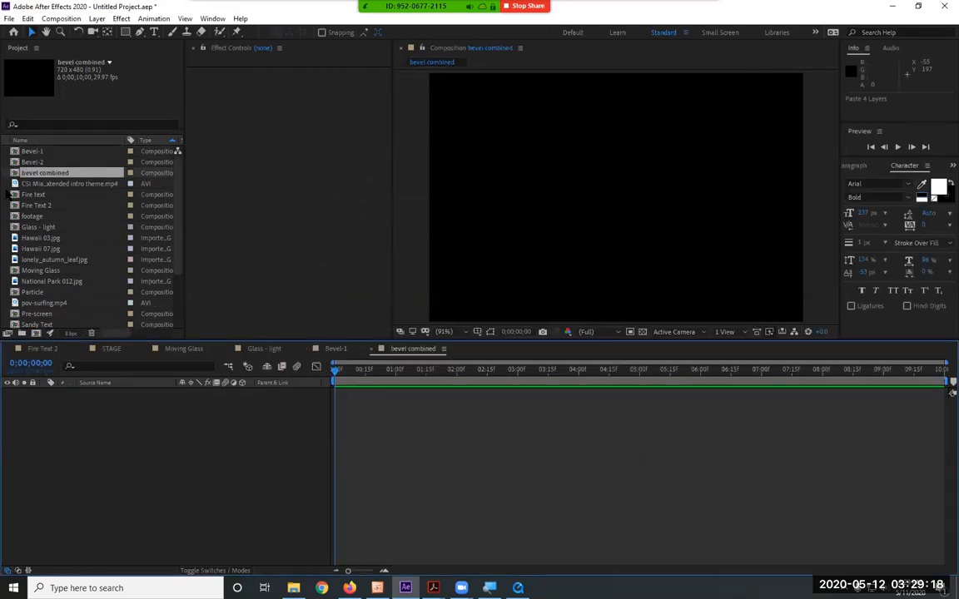
# Add Bevel-1 and Bevel-2 to the bevel combined composition, with Bevel-1 on top, and view the strips at 0;00;02;11
pyautogui.click(47, 152)
pyautogui.keyDown('shift'); pyautogui.click(48, 163); pyautogui.keyUp('shift')
pyautogui.moveTo(48, 162); pyautogui.dragTo(125, 533)
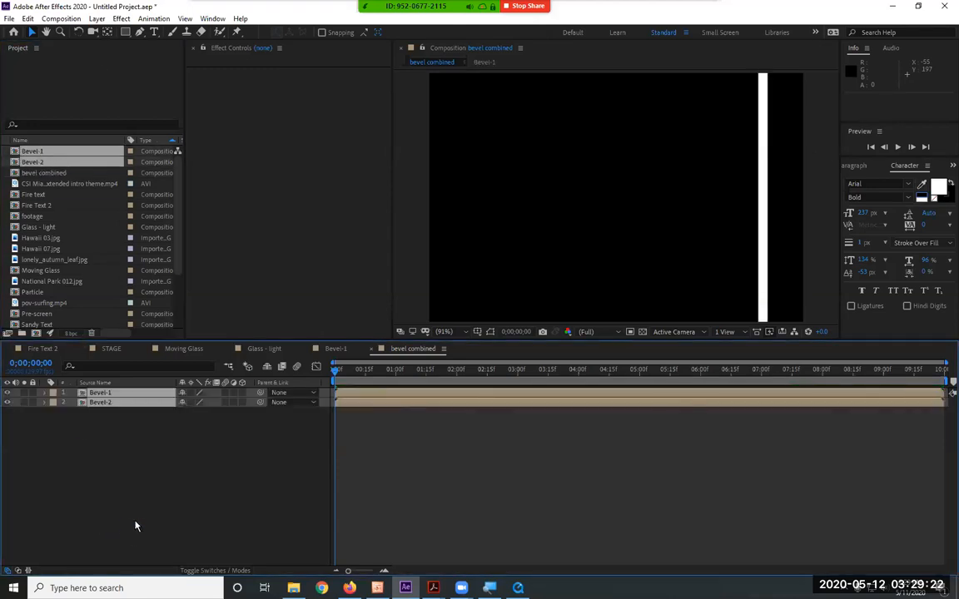
pyautogui.moveTo(356, 374); pyautogui.dragTo(478, 390)
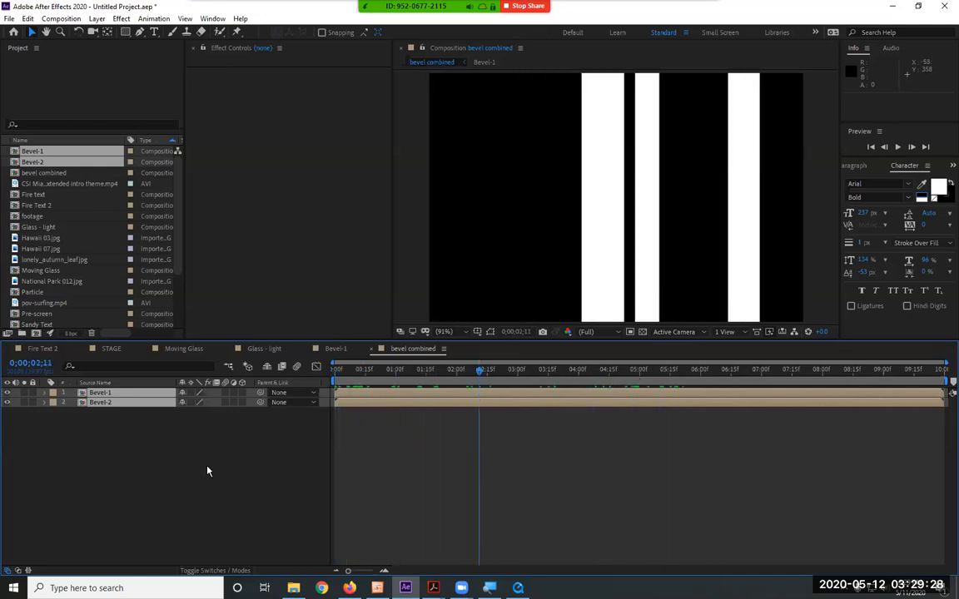
# Try the Alpha Matte and Luma Matte options on the Bevel-2 layer, then reset it to No Track Matte
pyautogui.click(227, 572)
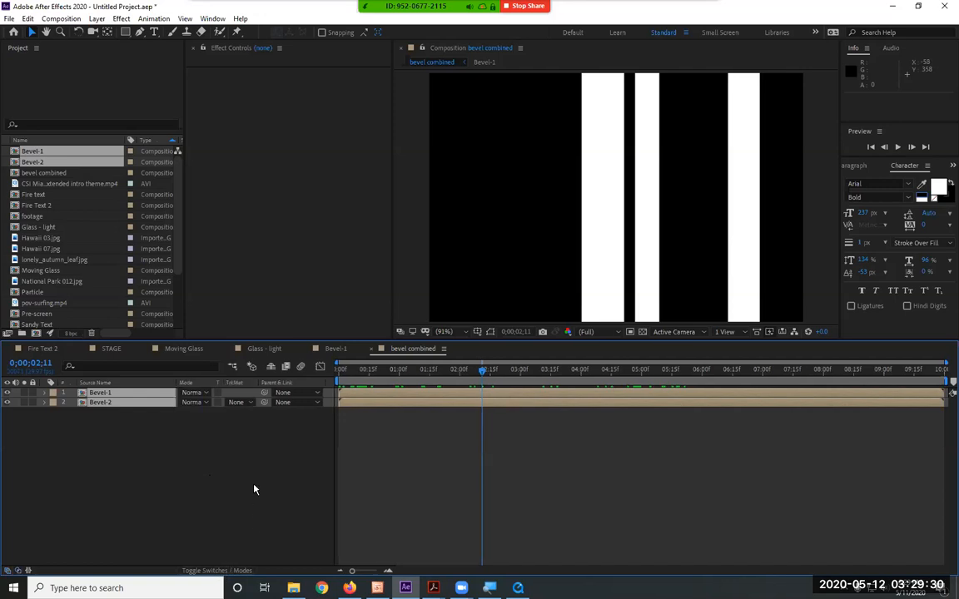
pyautogui.click(240, 402)
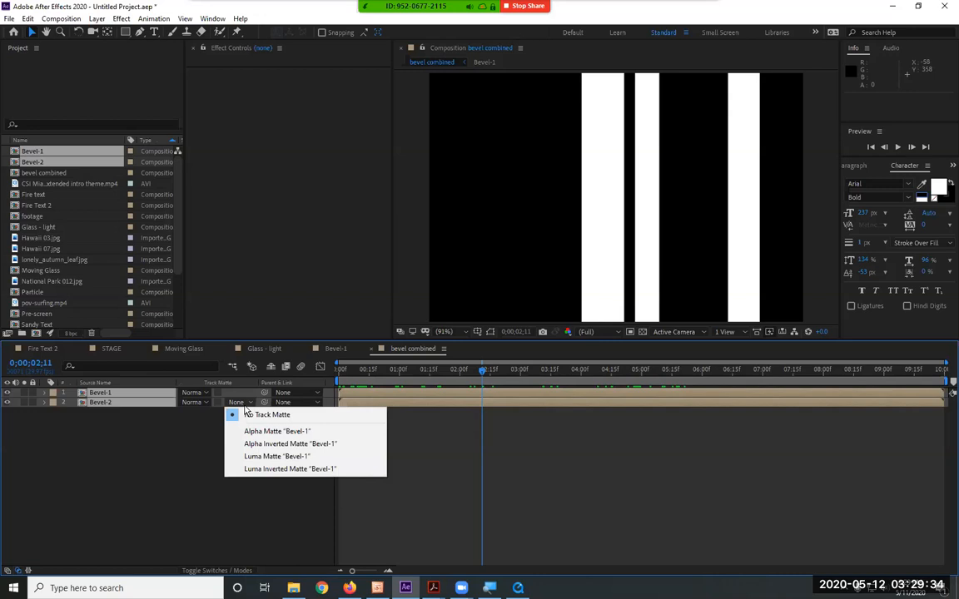
pyautogui.click(249, 432)
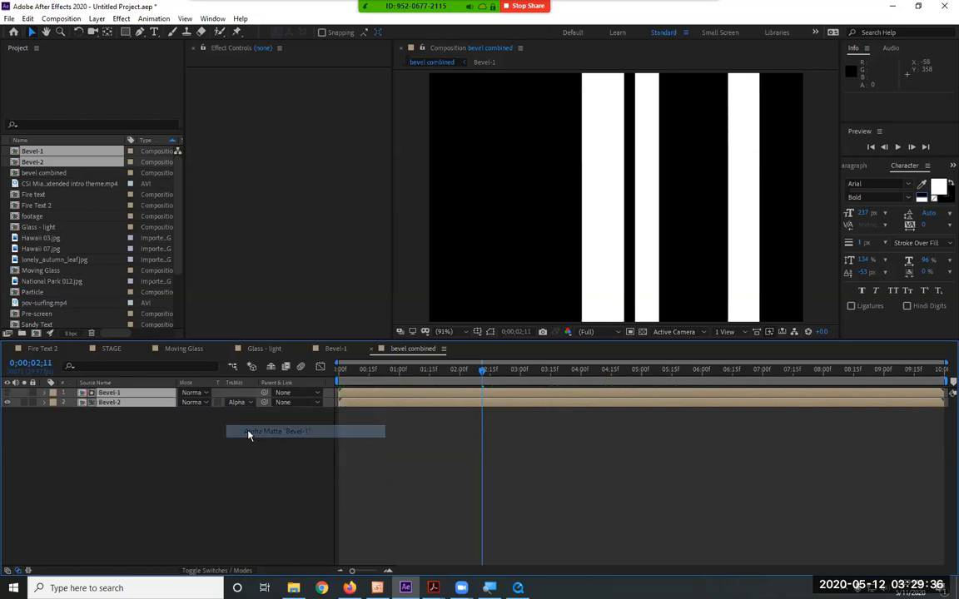
pyautogui.click(240, 402)
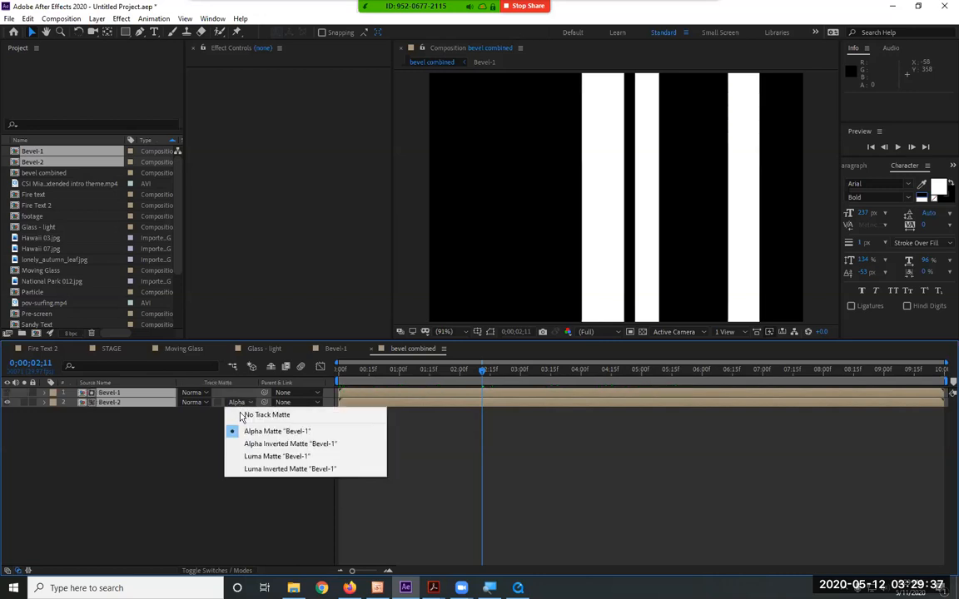
pyautogui.click(251, 457)
pyautogui.click(236, 402)
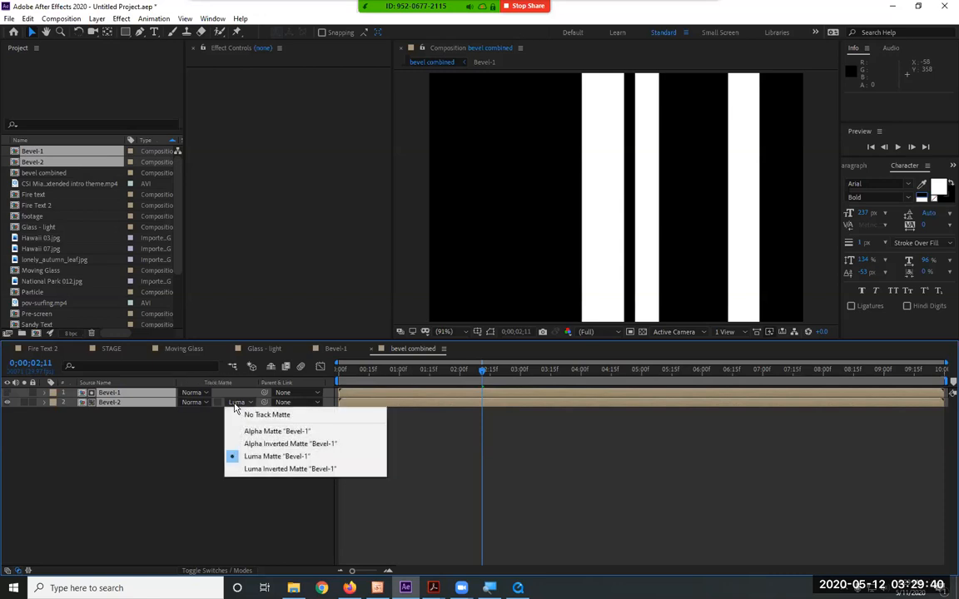
pyautogui.click(236, 416)
pyautogui.click(192, 402)
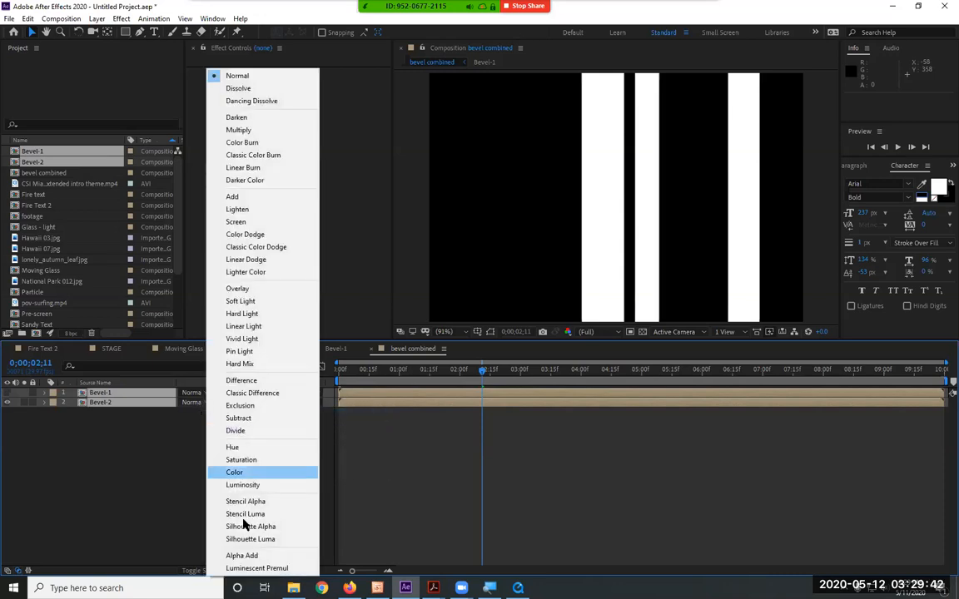
pyautogui.click(164, 481)
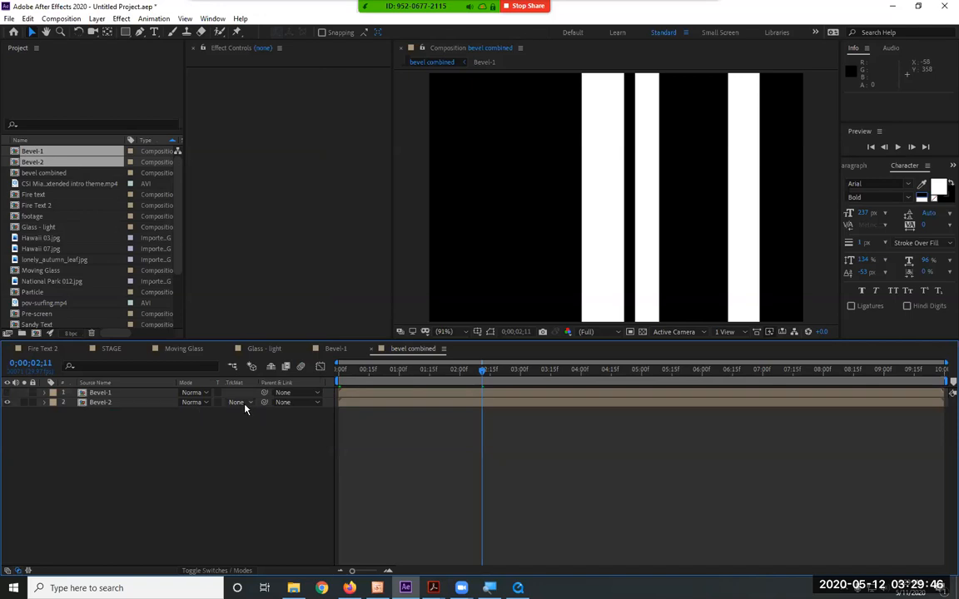
# Try Bevel-1 as an alpha matte for the Bevel-2 layer once more, then remove the matte
pyautogui.click(241, 403)
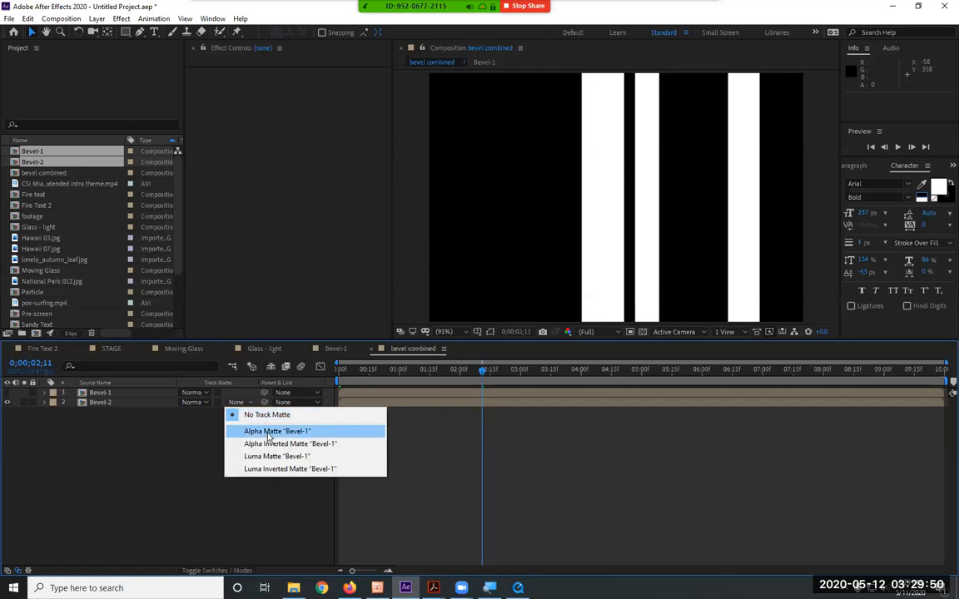
pyautogui.click(268, 433)
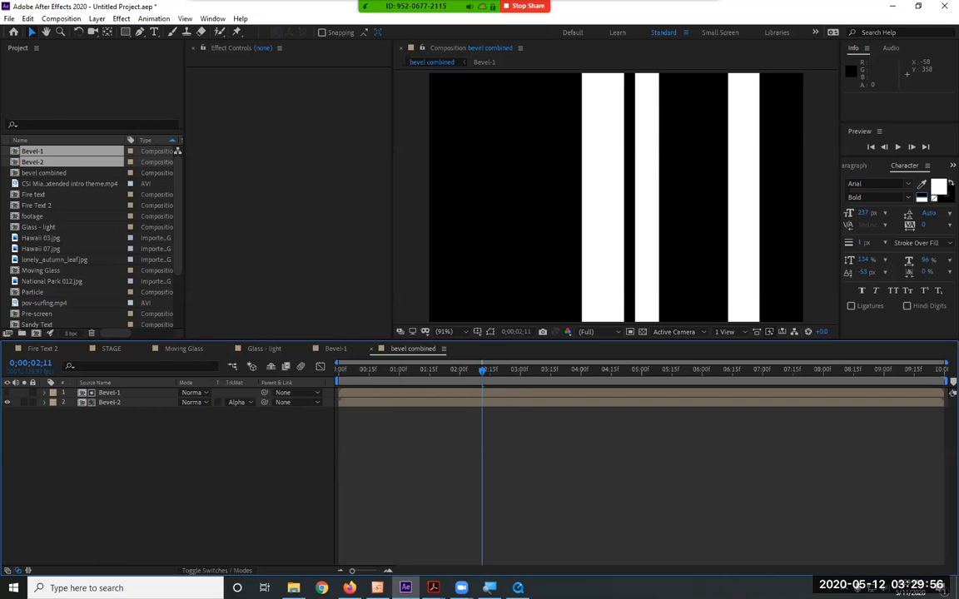
pyautogui.hotkey('alt', 'Tab')
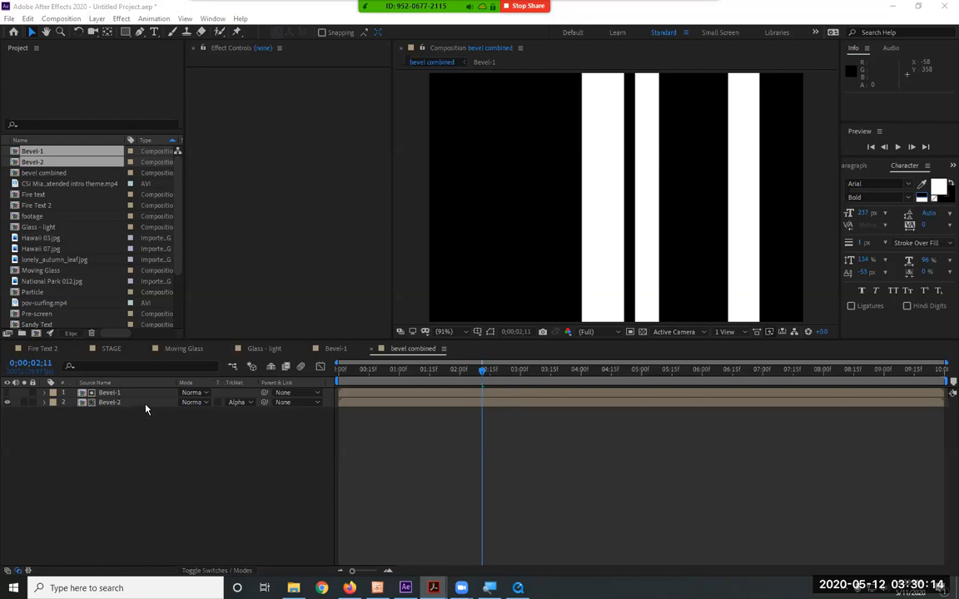
pyautogui.click(239, 402)
pyautogui.click(251, 416)
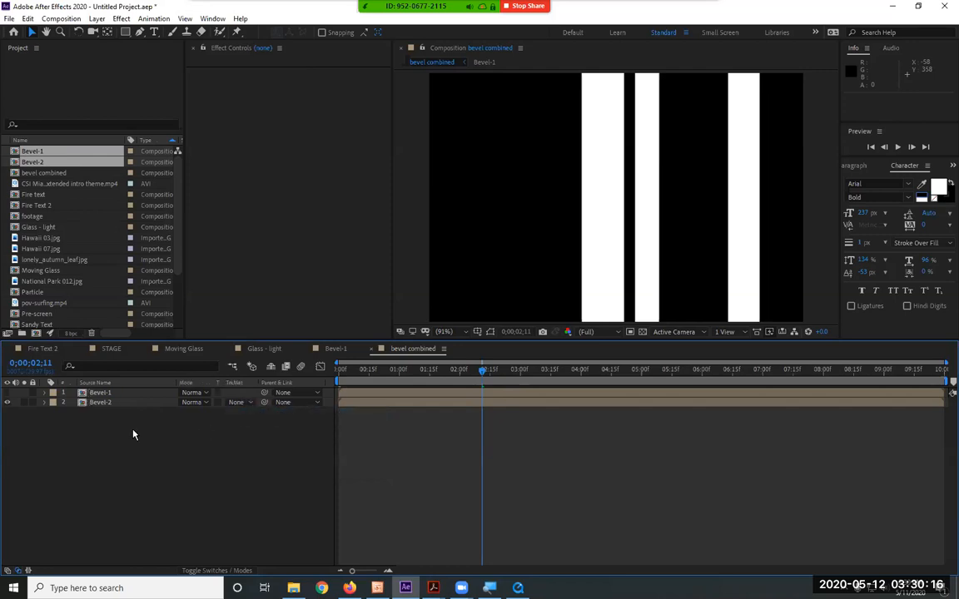
# Set the Bevel-2 layer's track matte to Alpha Inverted Matte and check the thin edge lines back at 0;00;00;21
pyautogui.click(100, 402)
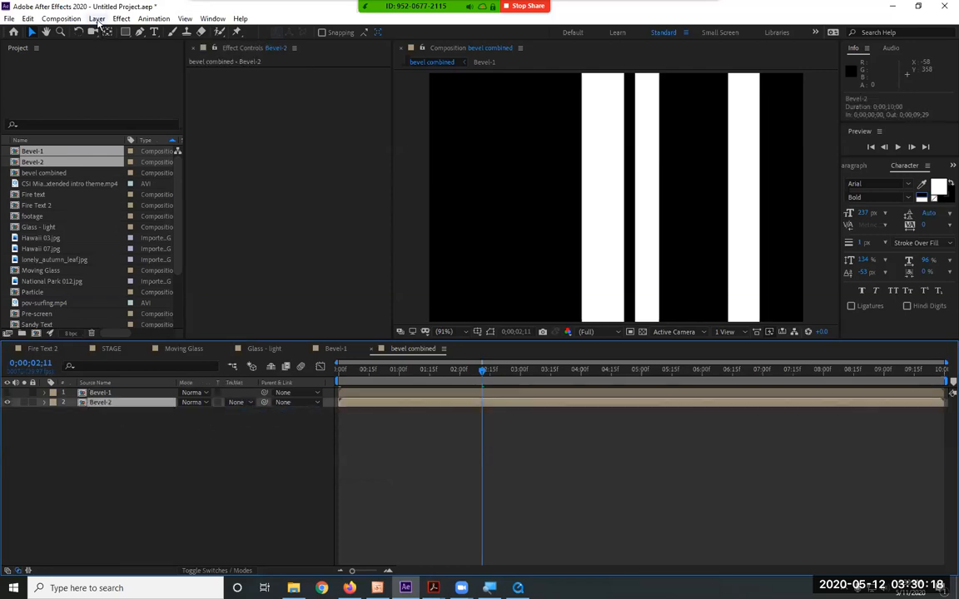
pyautogui.click(97, 20)
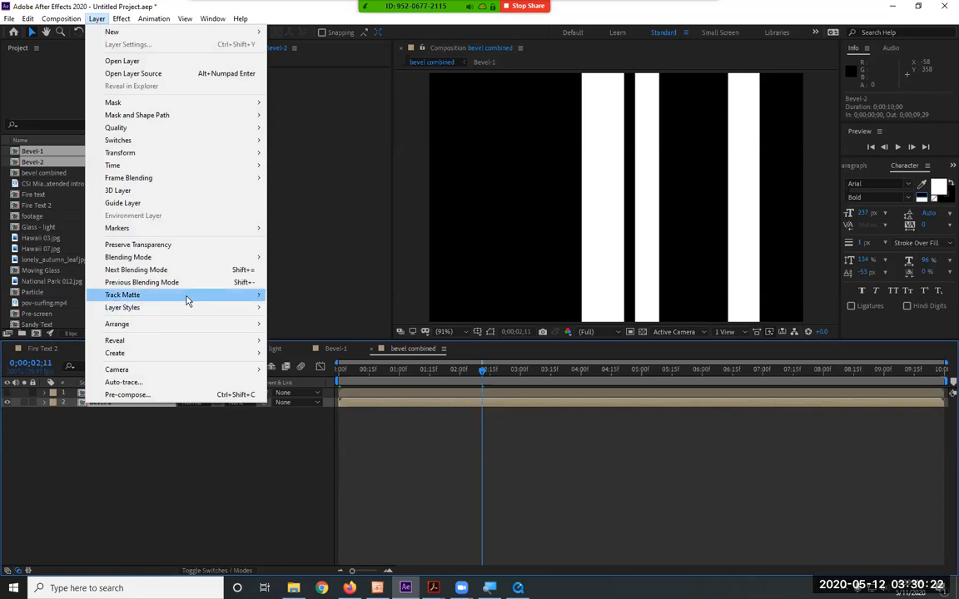
pyautogui.moveTo(187, 301)
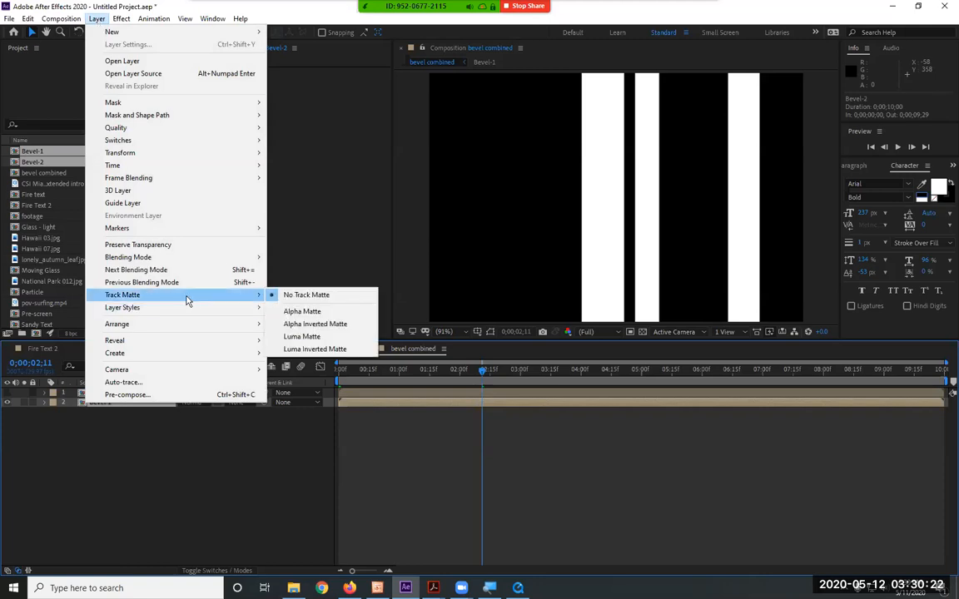
pyautogui.click(336, 325)
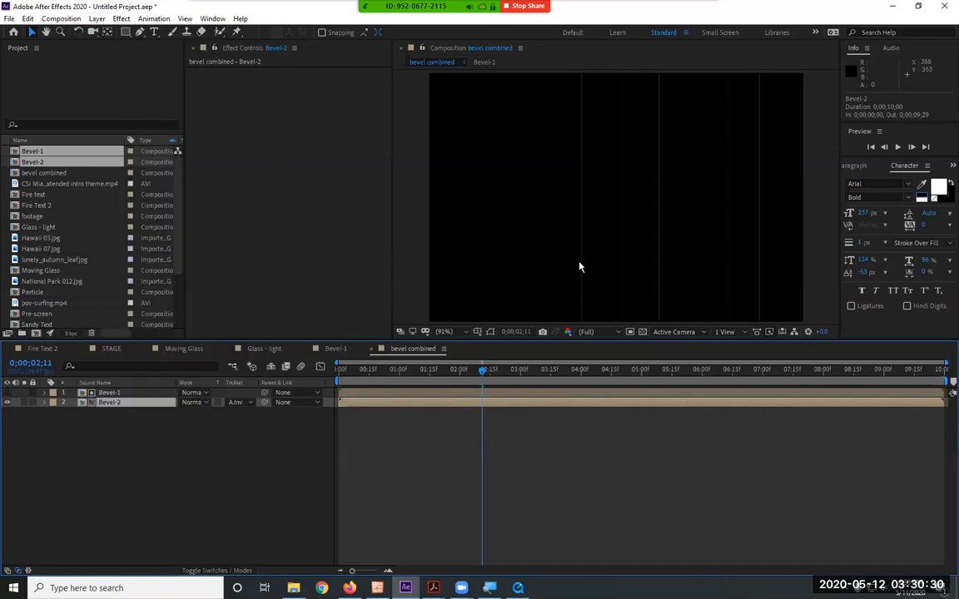
pyautogui.moveTo(485, 371); pyautogui.dragTo(381, 372)
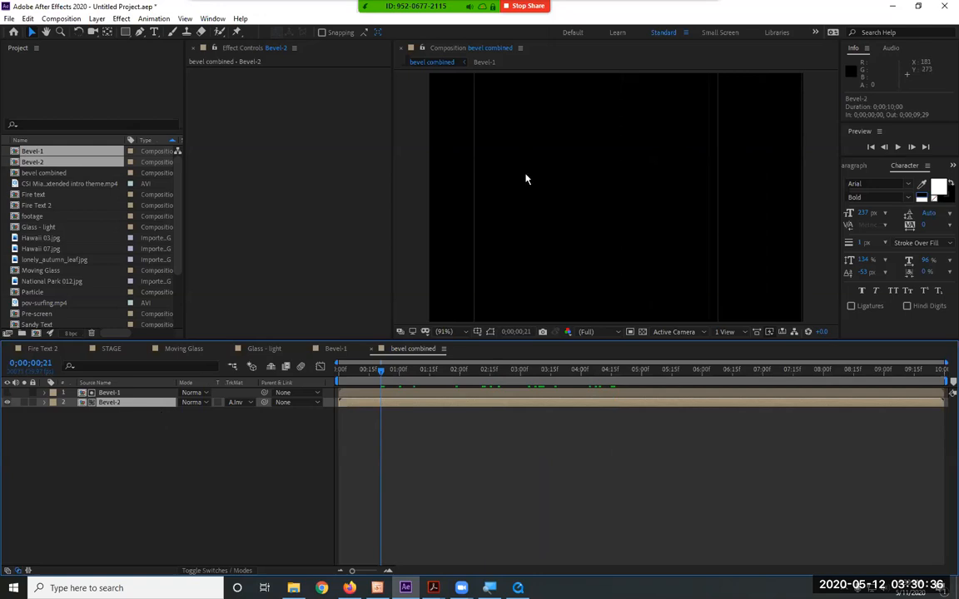
# Shift the Bevel-1 layer's horizontal position to 359 and preview the bevel lines in the bevel combined composition
pyautogui.click(121, 394)
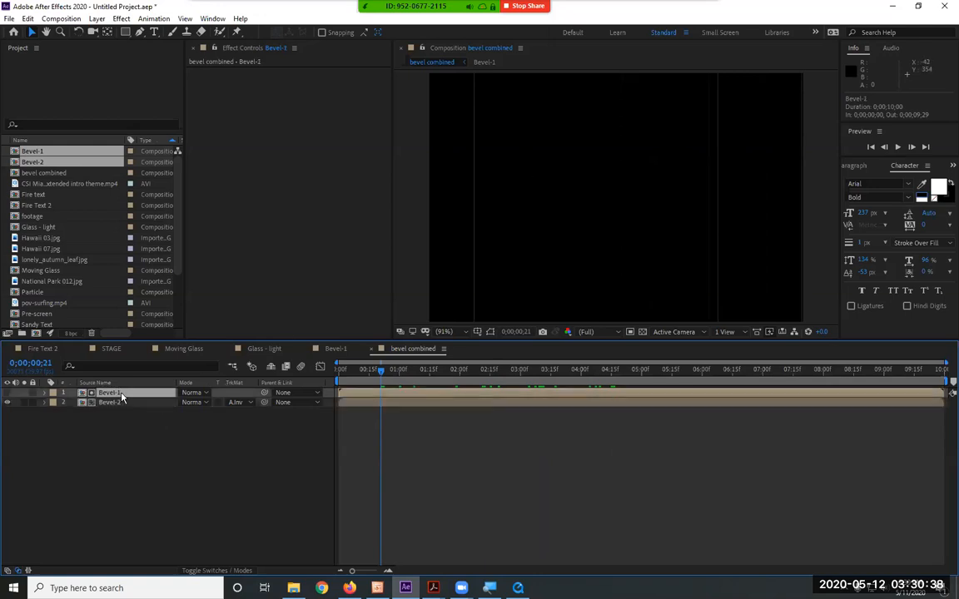
pyautogui.press('p')
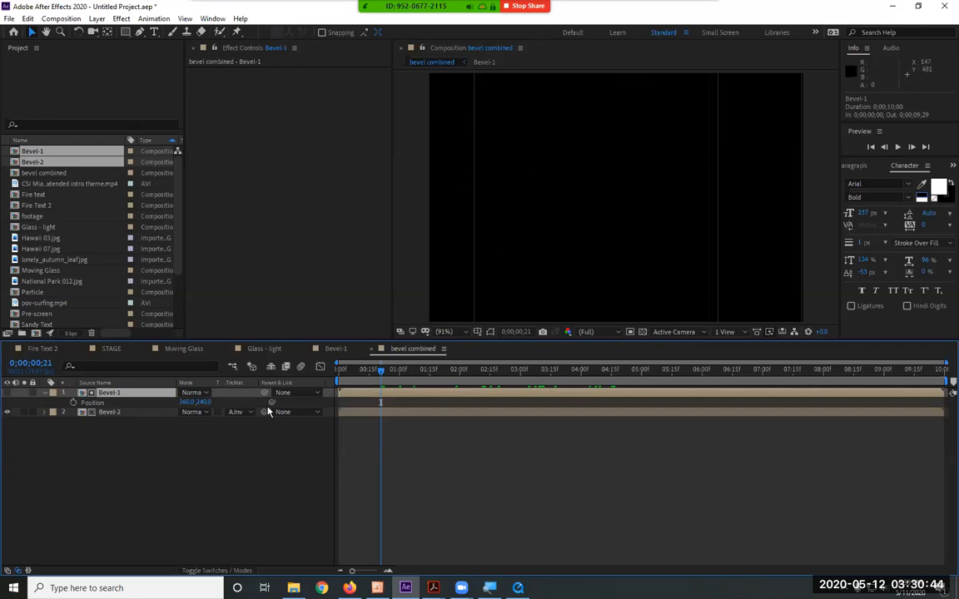
pyautogui.moveTo(190, 403)
pyautogui.mouseDown()
pyautogui.moveTo(177, 403)
pyautogui.moveTo(184, 404)
pyautogui.mouseUp()
pyautogui.click(165, 425)
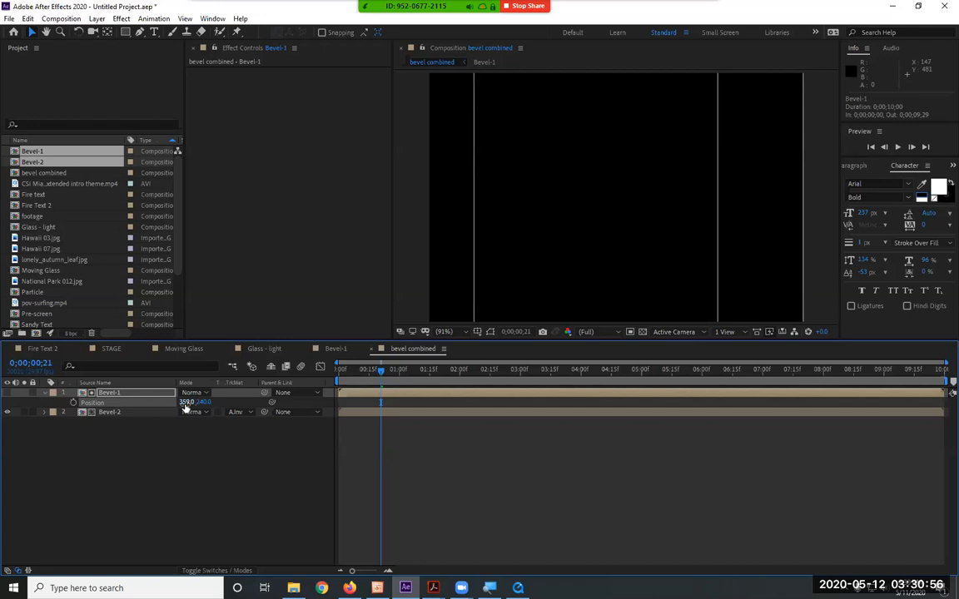
pyautogui.press('space')
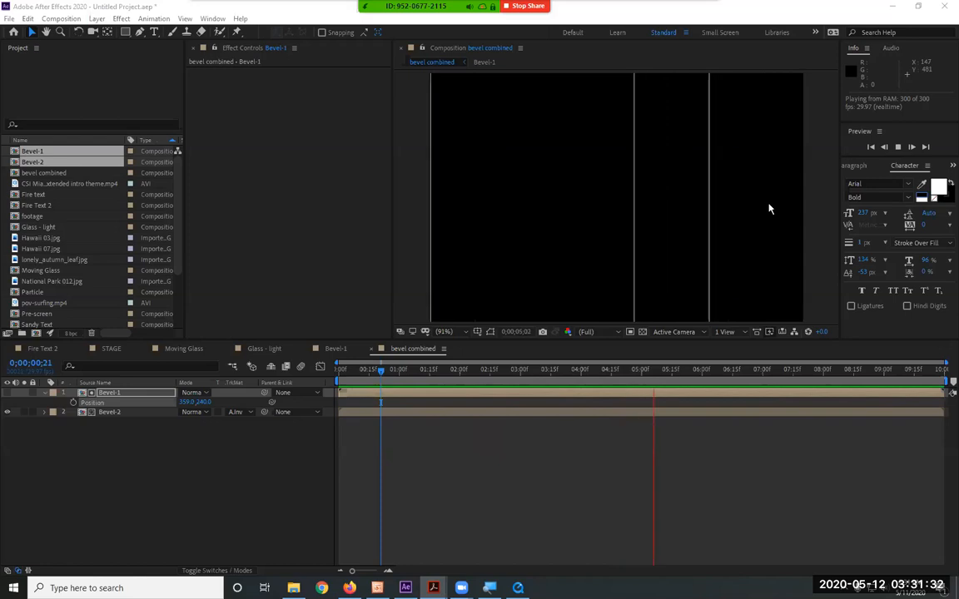
pyautogui.click(259, 466)
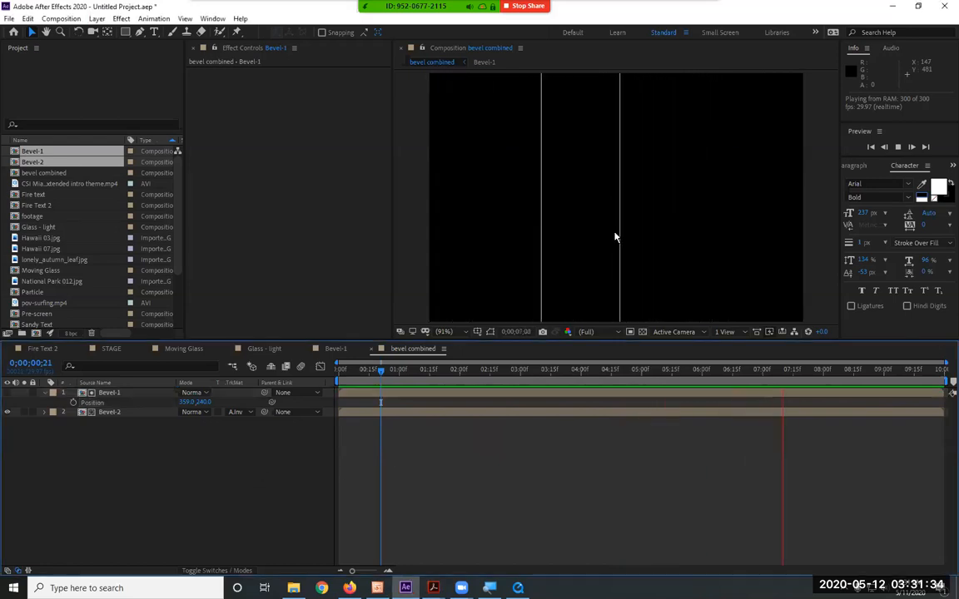
# Add the bevel combined composition to STAGE as the top layer, above Glass - light
pyautogui.click(125, 349)
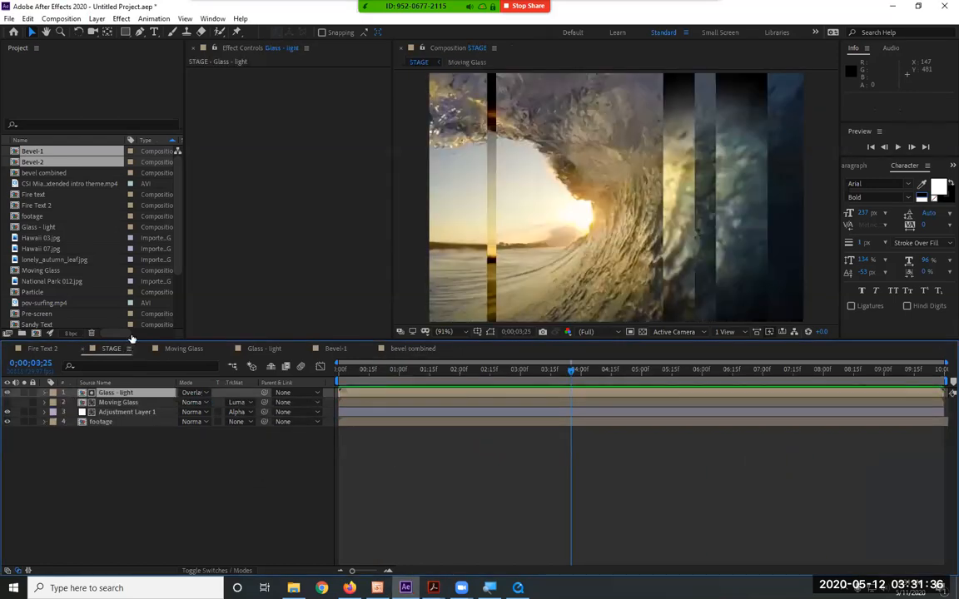
pyautogui.click(105, 184)
pyautogui.click(65, 174)
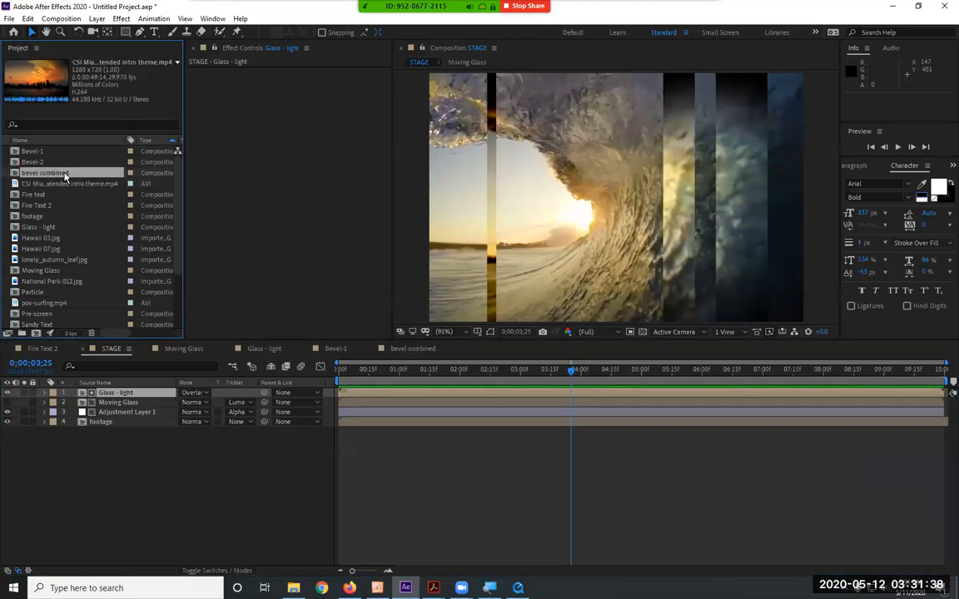
pyautogui.moveTo(65, 176); pyautogui.dragTo(136, 306)
pyautogui.moveTo(134, 387); pyautogui.dragTo(137, 396)
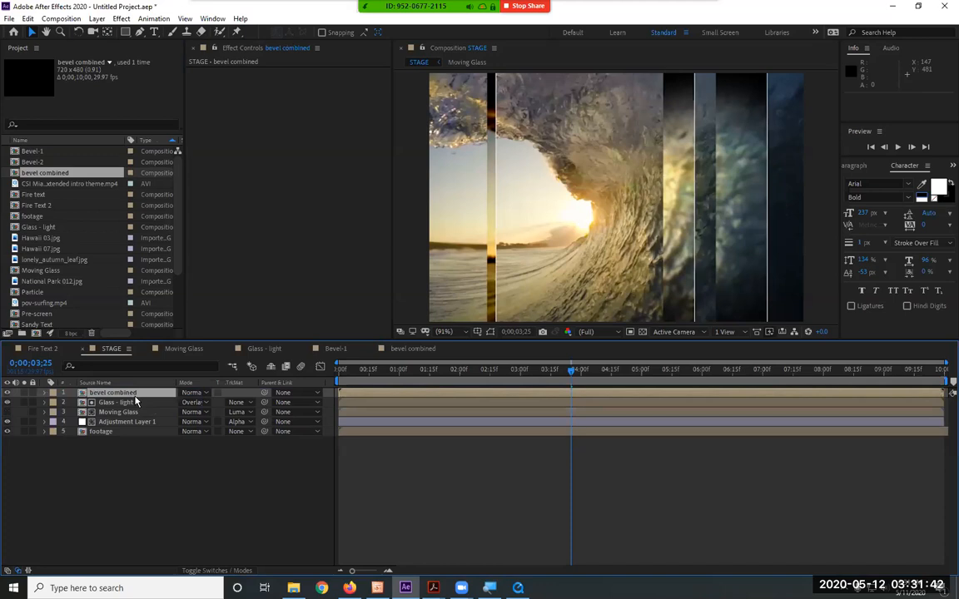
# Set the bevel combined layer's blending mode to Overlay and preview STAGE up to 0;00;03;00
pyautogui.click(197, 393)
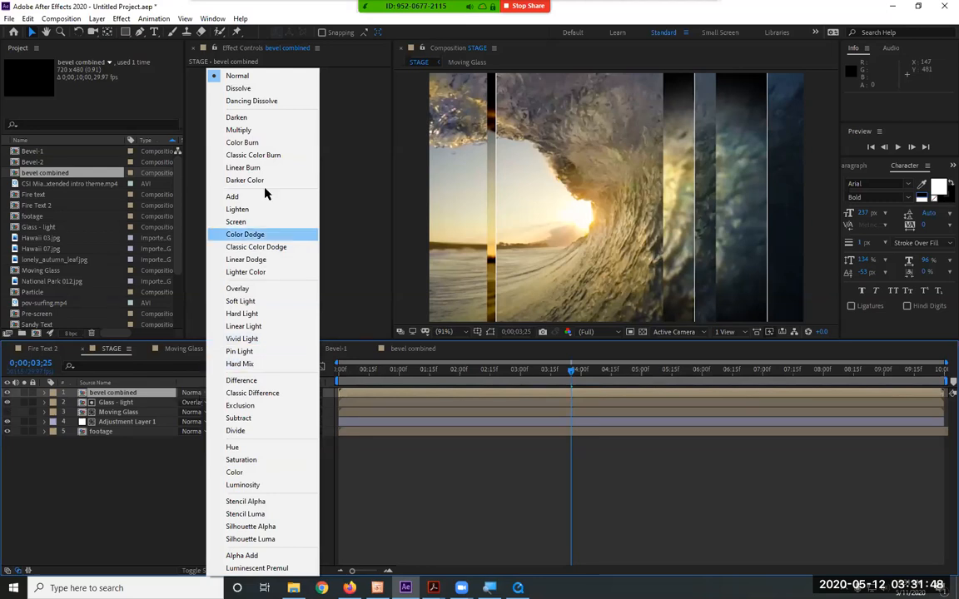
pyautogui.click(264, 291)
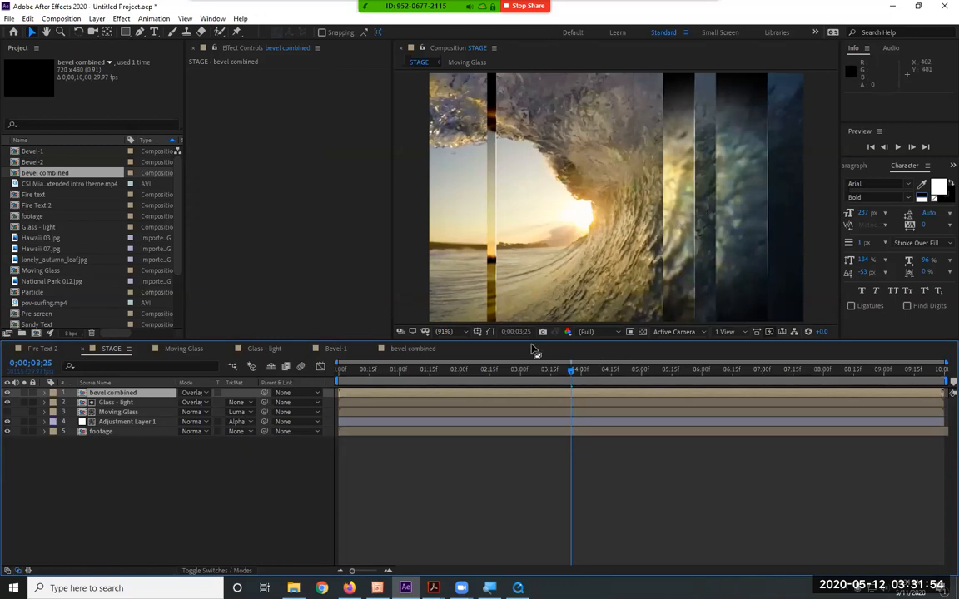
pyautogui.press('space')
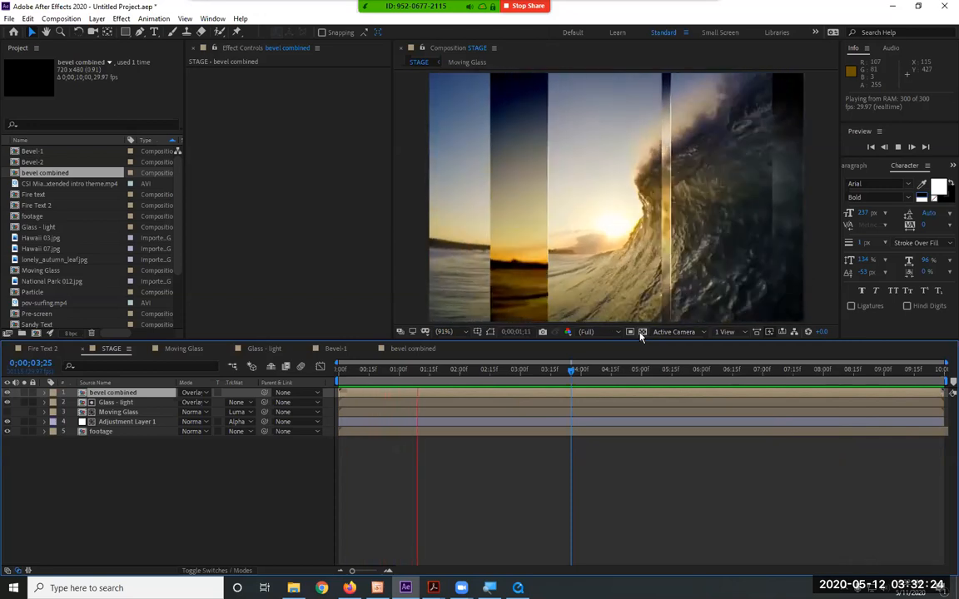
pyautogui.press('space')
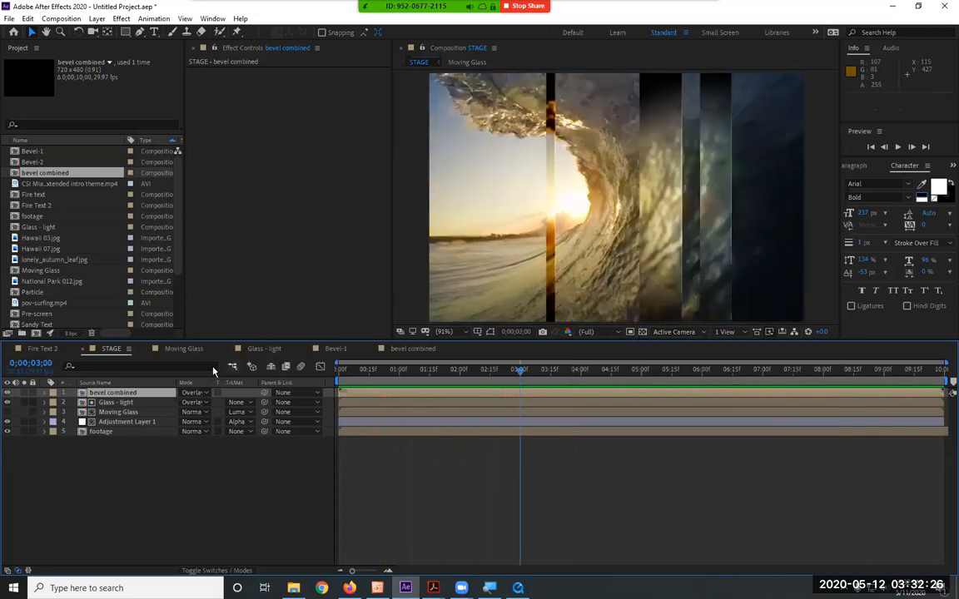
# Create a text layer reading "SMC" in STAGE and move it to about the centre of the frame
pyautogui.click(154, 31)
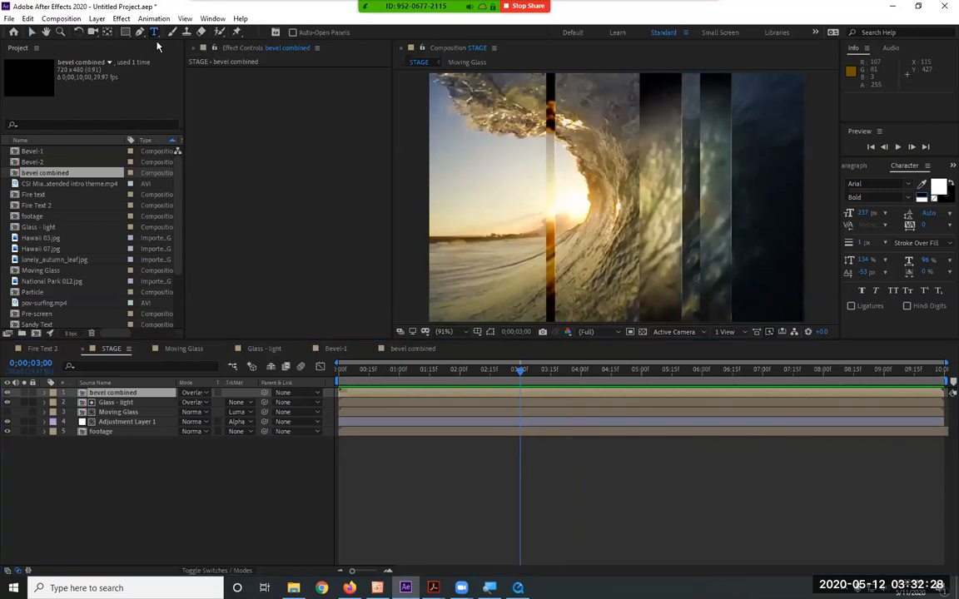
pyautogui.click(490, 187)
pyautogui.write('S')
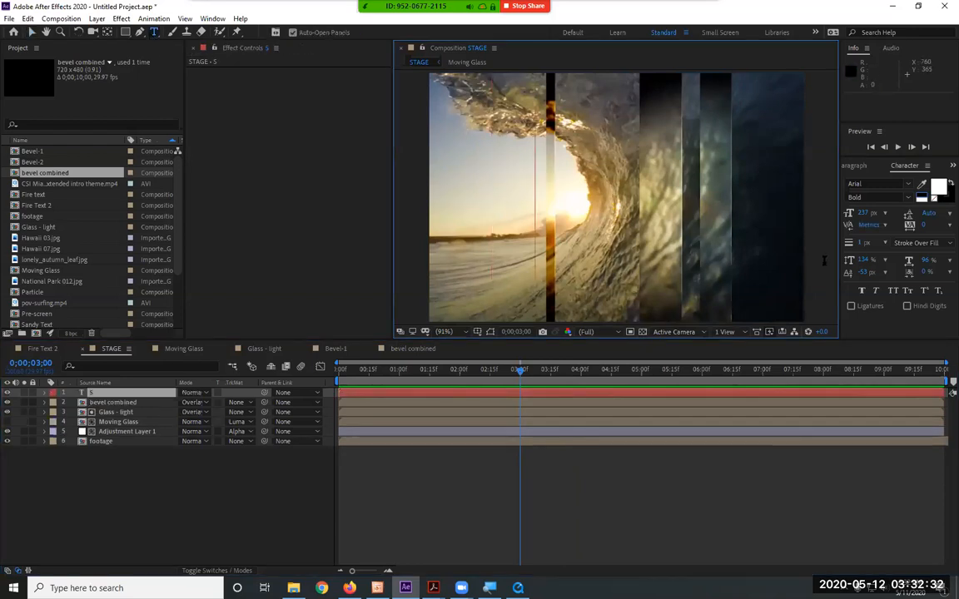
pyautogui.write('MC')
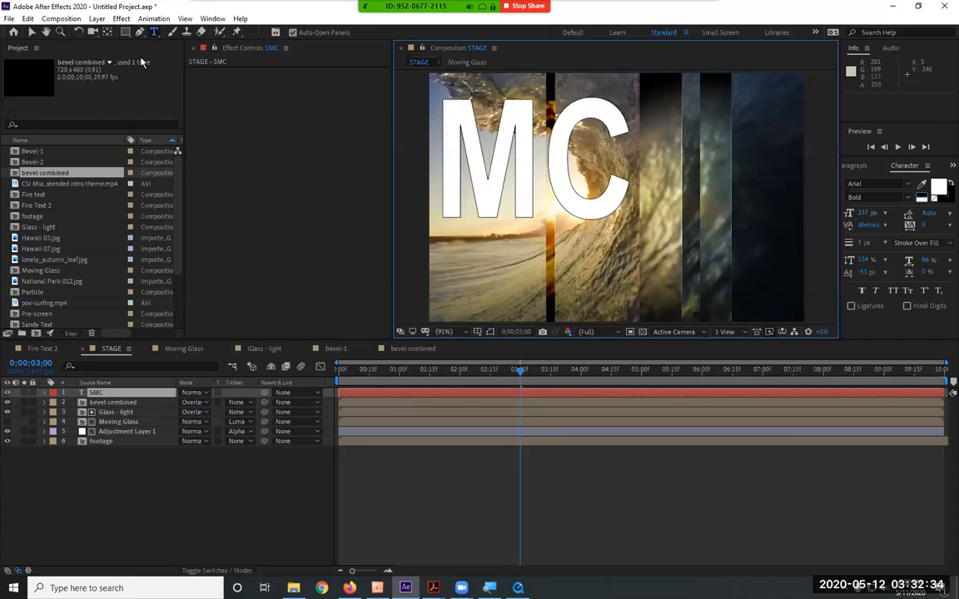
pyautogui.click(31, 33)
pyautogui.moveTo(487, 187); pyautogui.dragTo(614, 208)
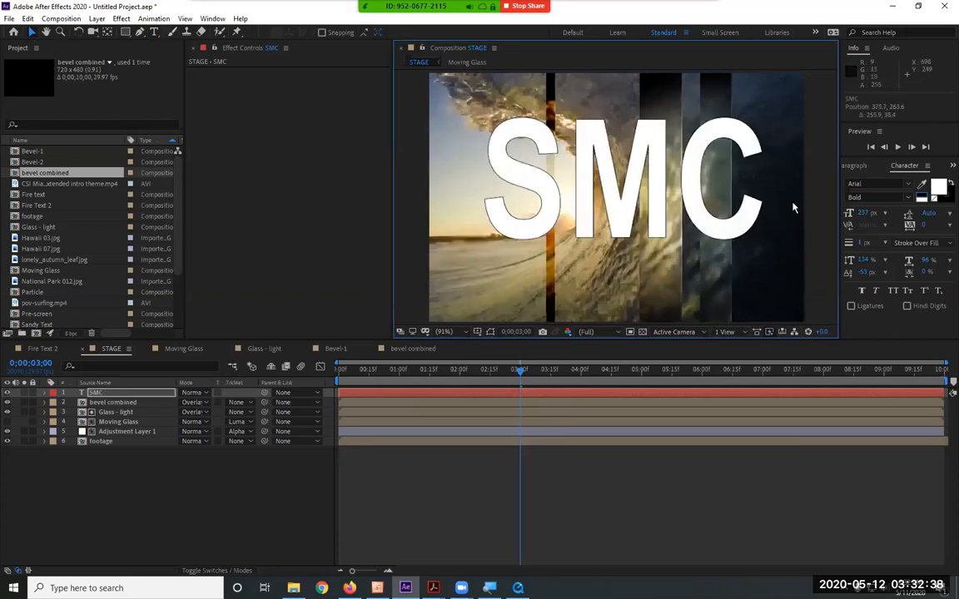
# Try to change the SMC text's fill colour by picking a blue hue
pyautogui.click(938, 187)
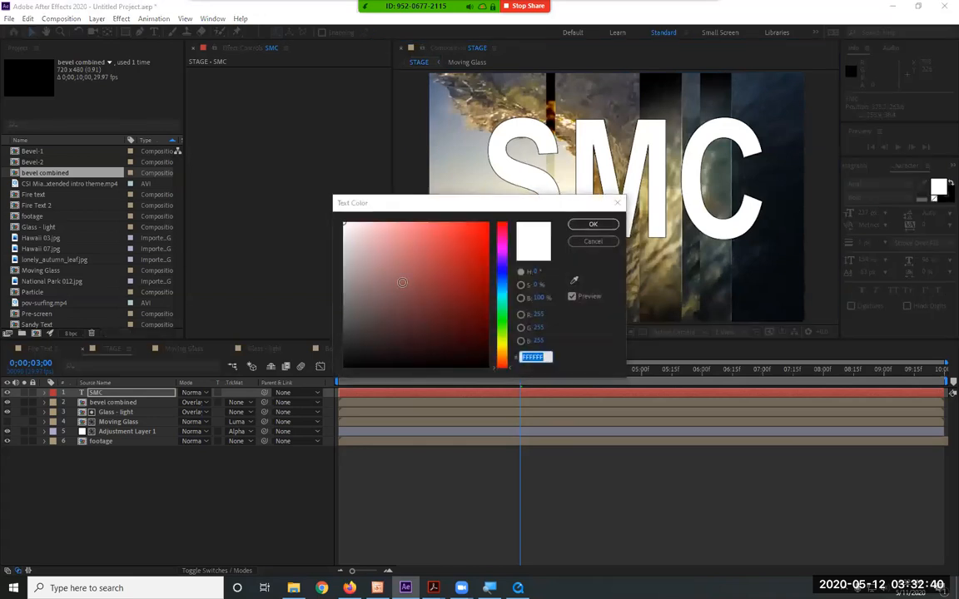
pyautogui.click(502, 271)
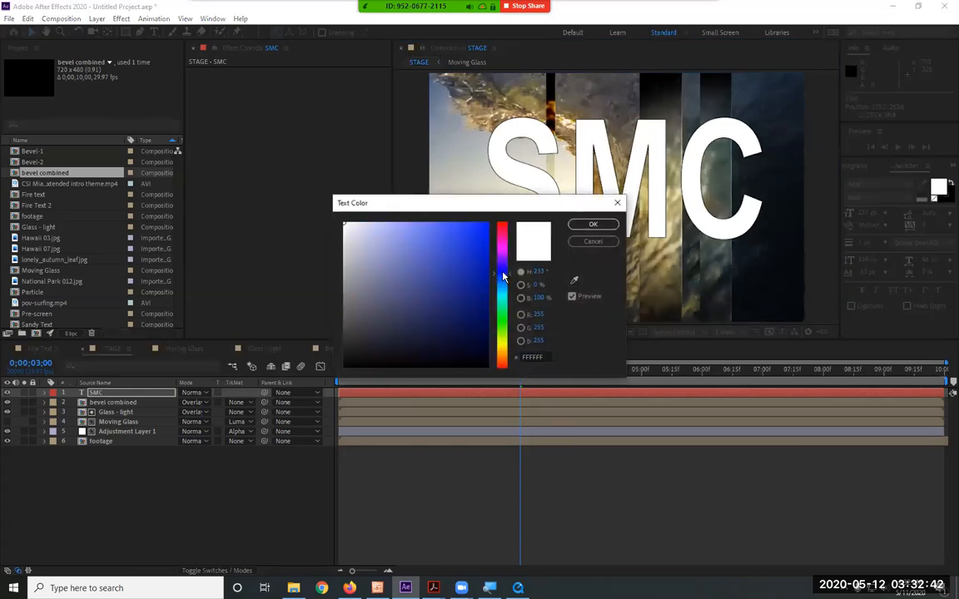
pyautogui.click(591, 224)
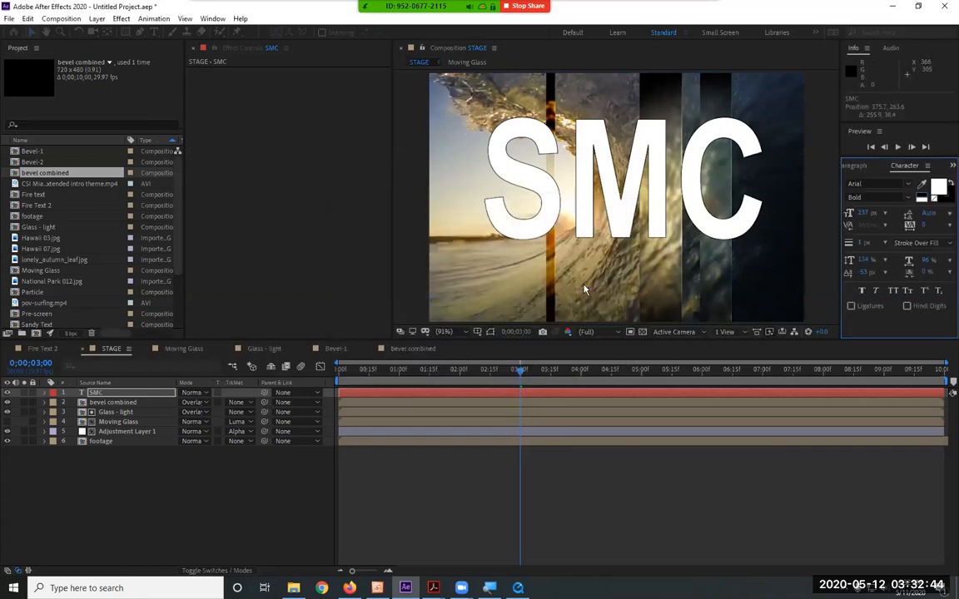
# Select all characters of the SMC text and set their fill to a light violet-blue
pyautogui.doubleClick(92, 393)
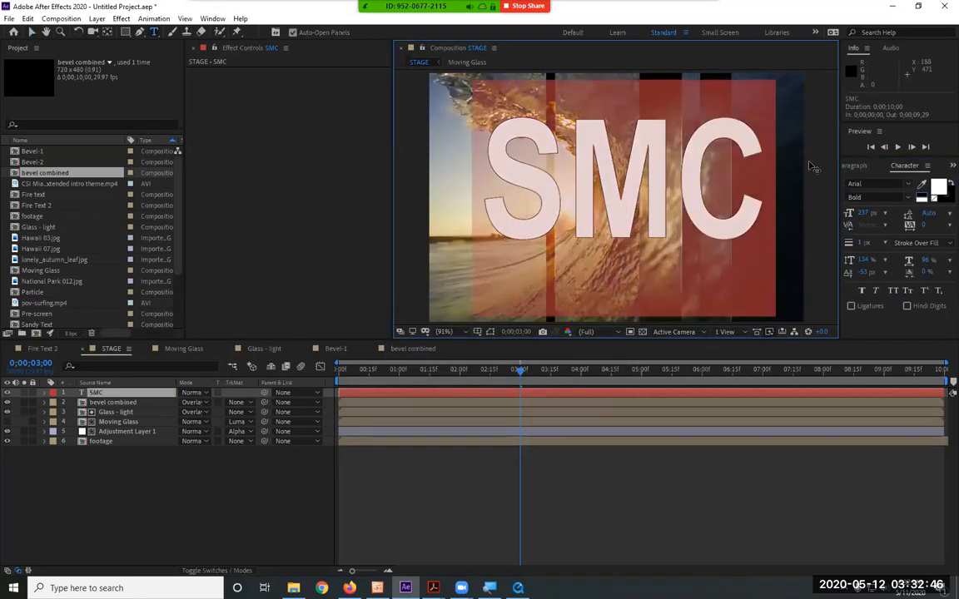
pyautogui.click(936, 188)
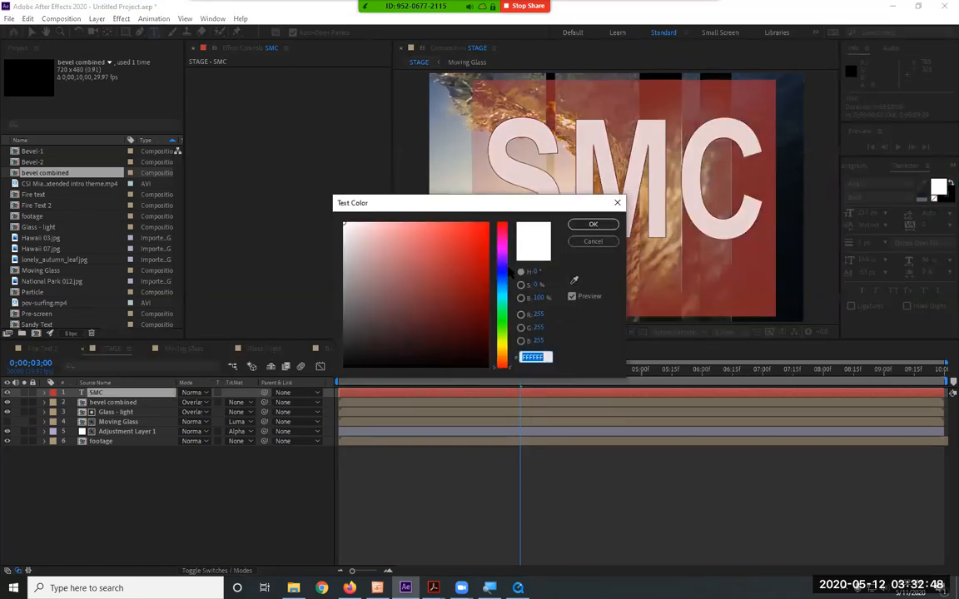
pyautogui.moveTo(503, 281); pyautogui.dragTo(505, 280)
pyautogui.moveTo(377, 223); pyautogui.dragTo(412, 225)
pyautogui.click(591, 226)
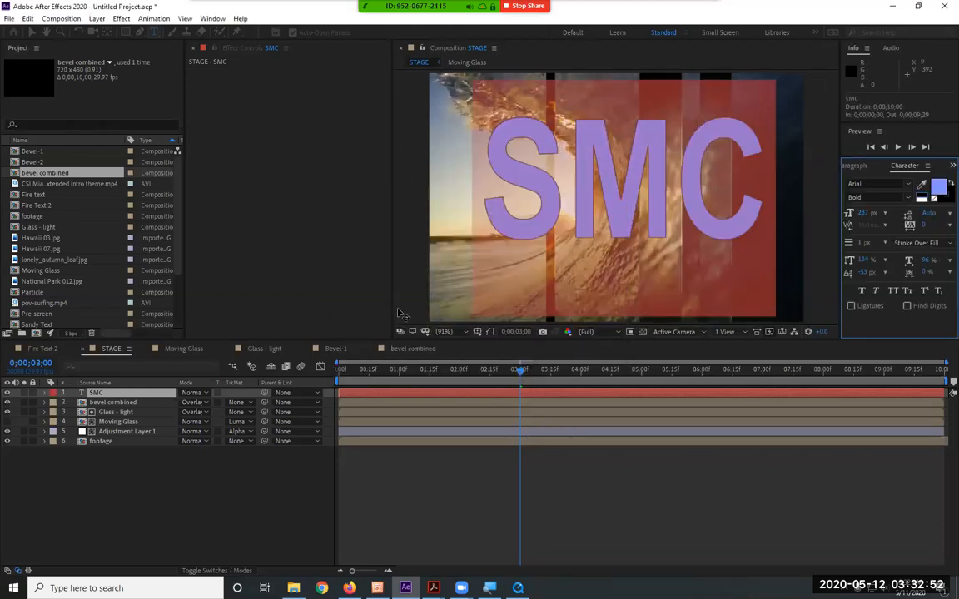
pyautogui.click(109, 502)
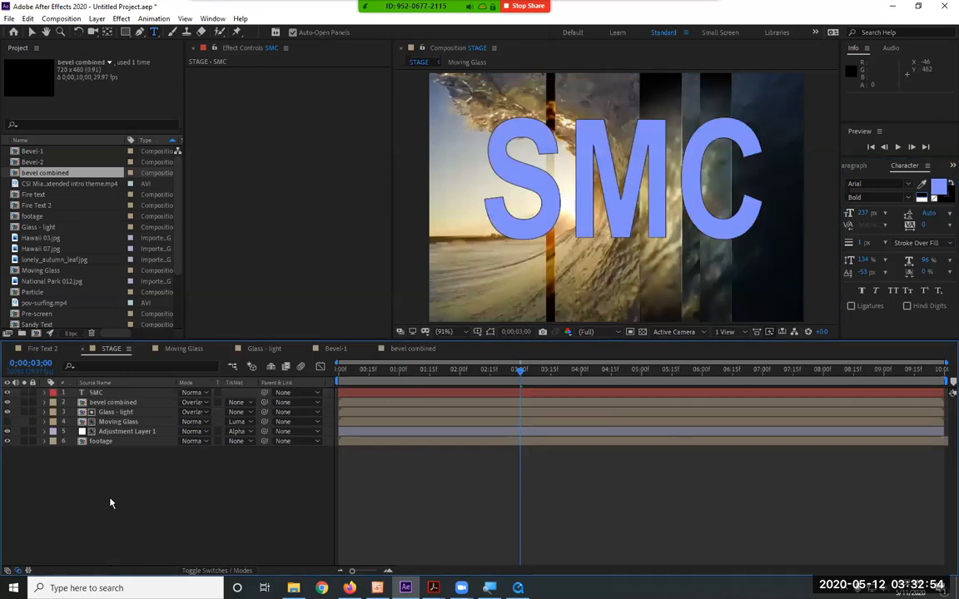
# Move the SMC layer between Adjustment Layer 1 and footage, then preview the glass strips passing over the text
pyautogui.moveTo(394, 372); pyautogui.dragTo(463, 385)
pyautogui.moveTo(139, 396); pyautogui.dragTo(105, 441)
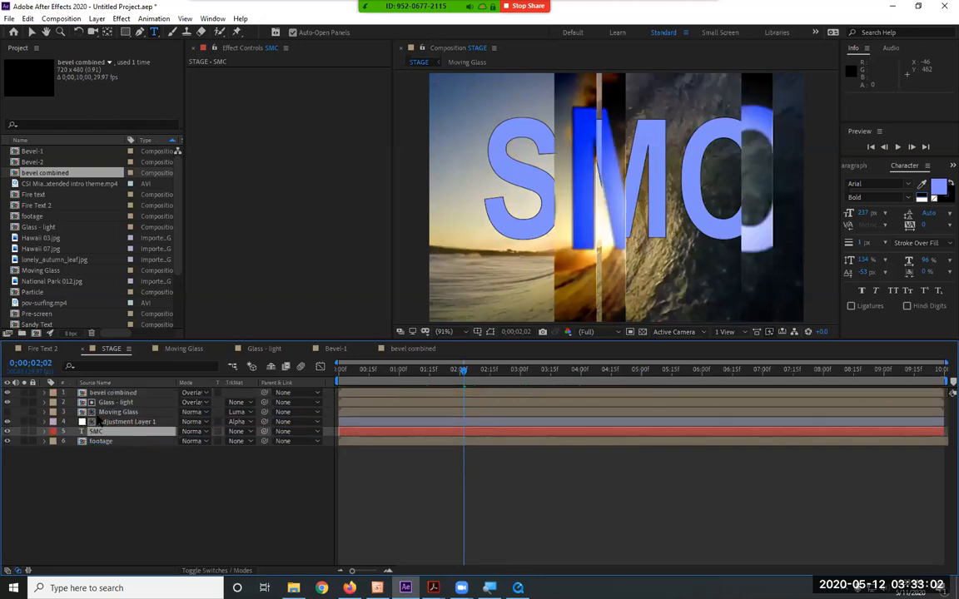
pyautogui.press('space')
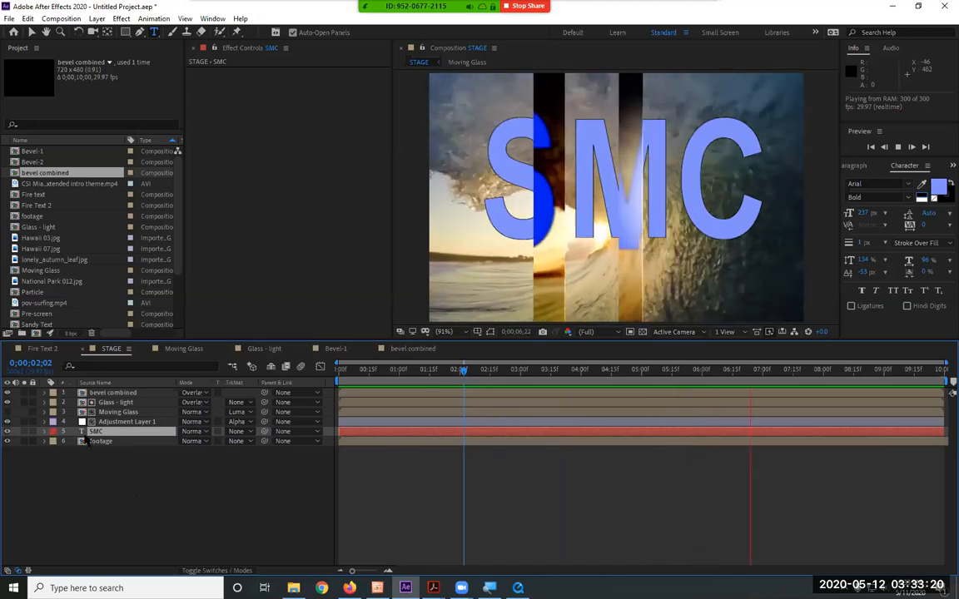
# Keyframe the SMC layer's Y position from -50.4 at 0;00;00;00 down to mid-frame at 0;00;05;00, and preview the drop
pyautogui.press('p')
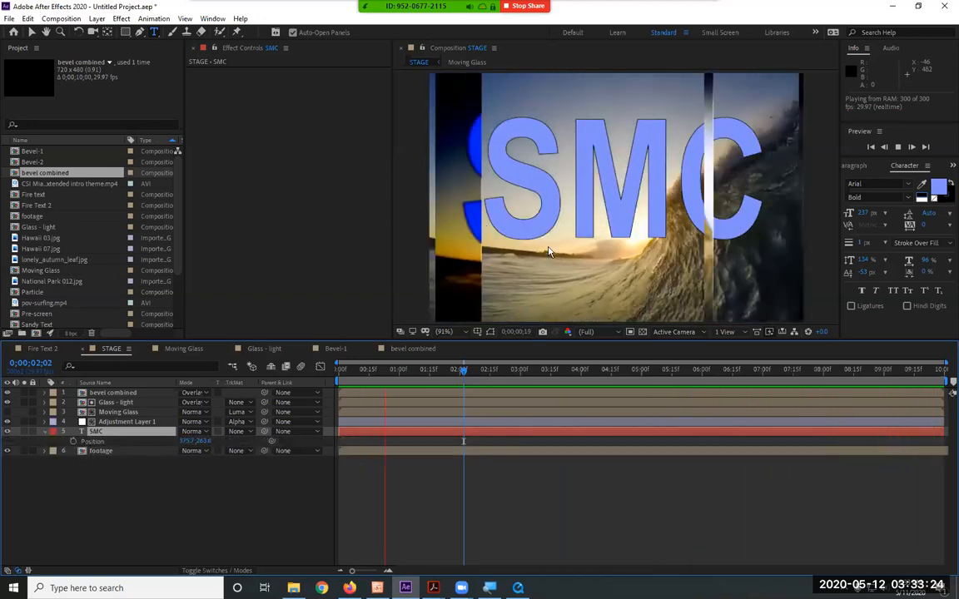
pyautogui.click(504, 220)
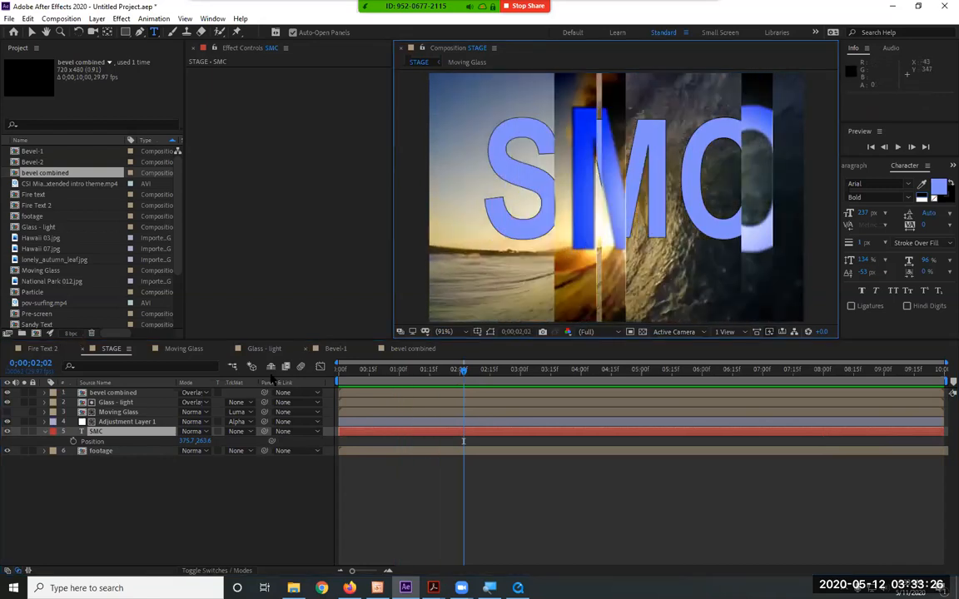
pyautogui.click(154, 438)
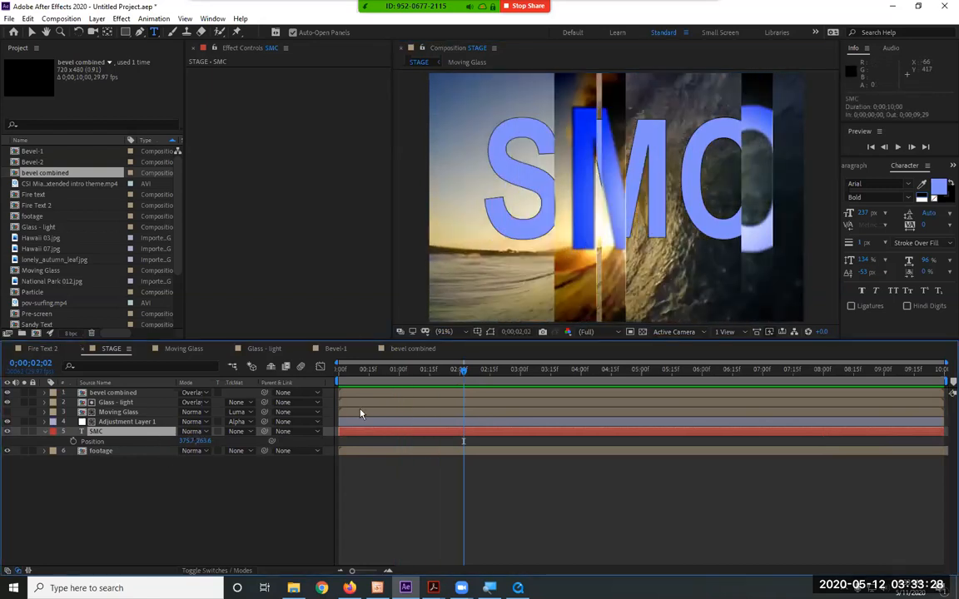
pyautogui.moveTo(401, 369); pyautogui.dragTo(276, 375)
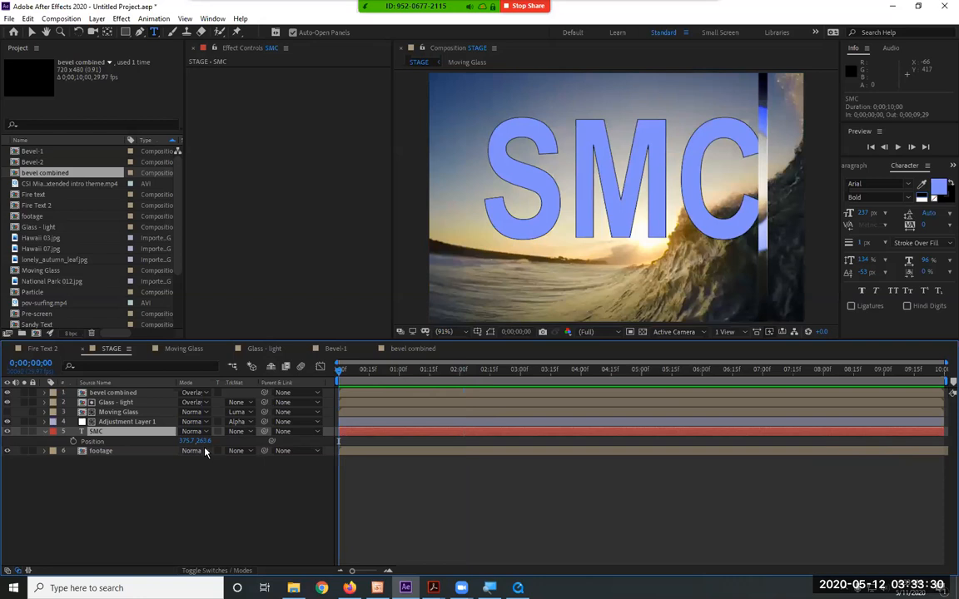
pyautogui.moveTo(233, 441); pyautogui.dragTo(4, 465)
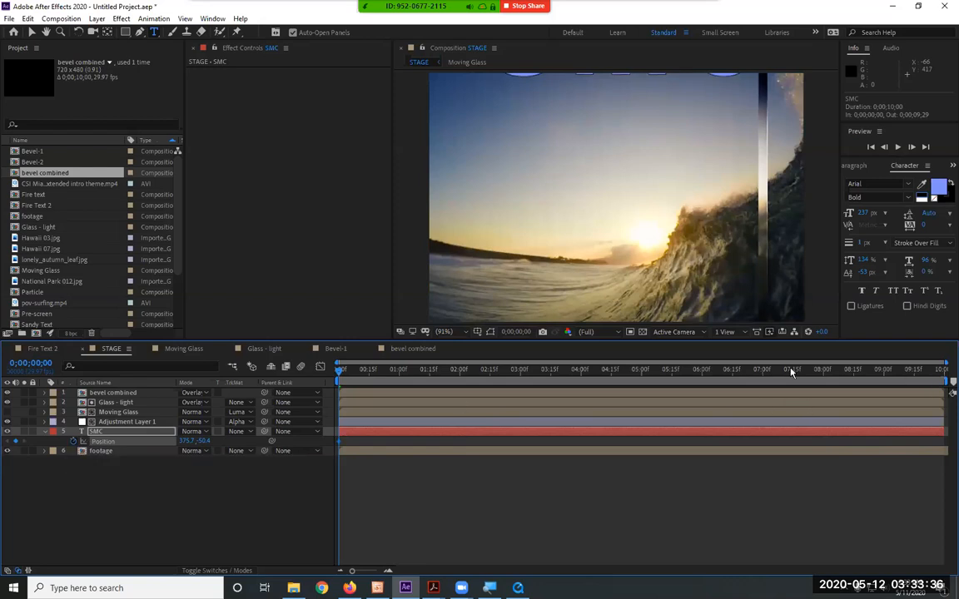
pyautogui.click(640, 373)
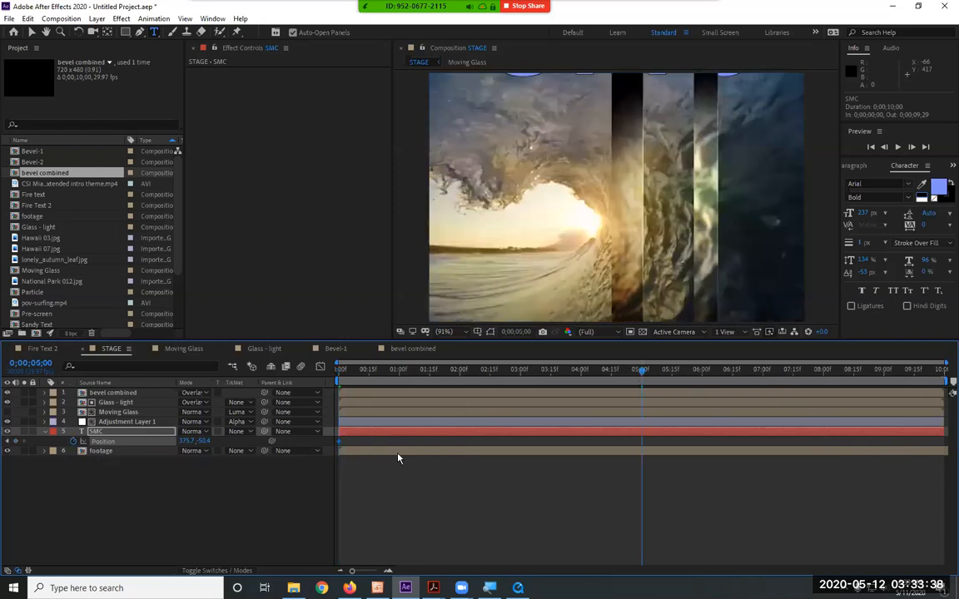
pyautogui.moveTo(202, 441); pyautogui.dragTo(391, 448)
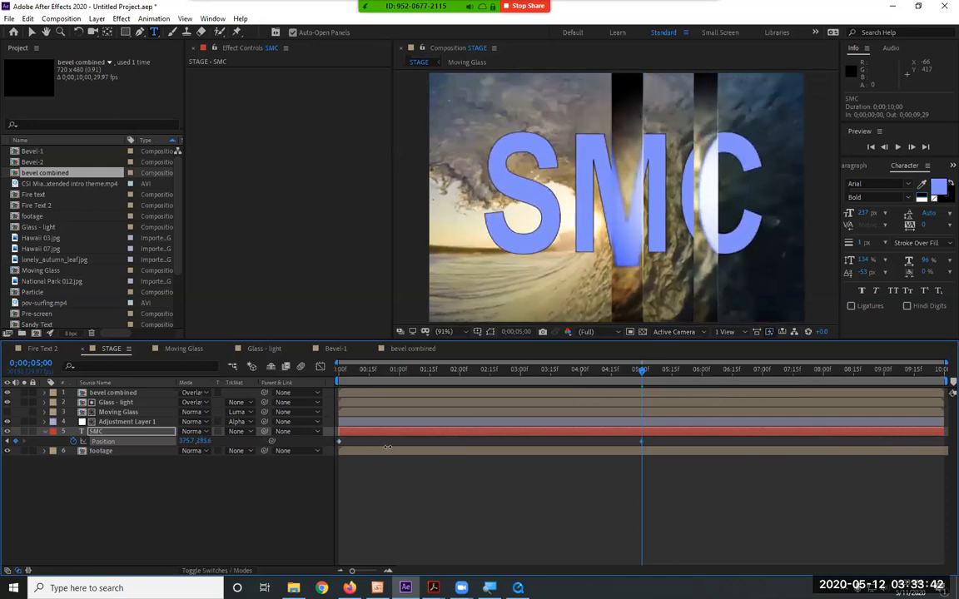
pyautogui.press('Home')
pyautogui.press('space')
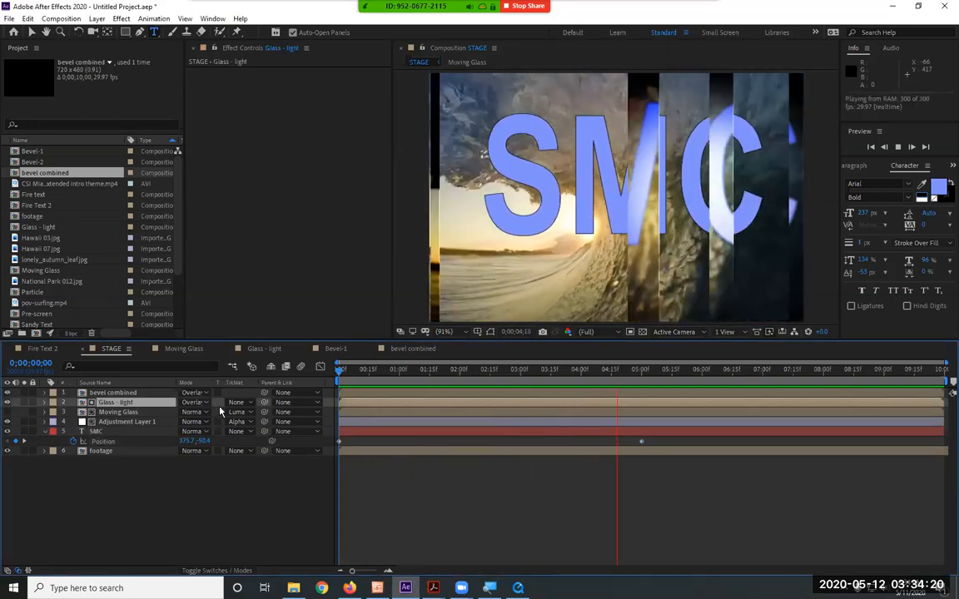
# Set the Glass - light layer's blending mode to Add
pyautogui.click(194, 402)
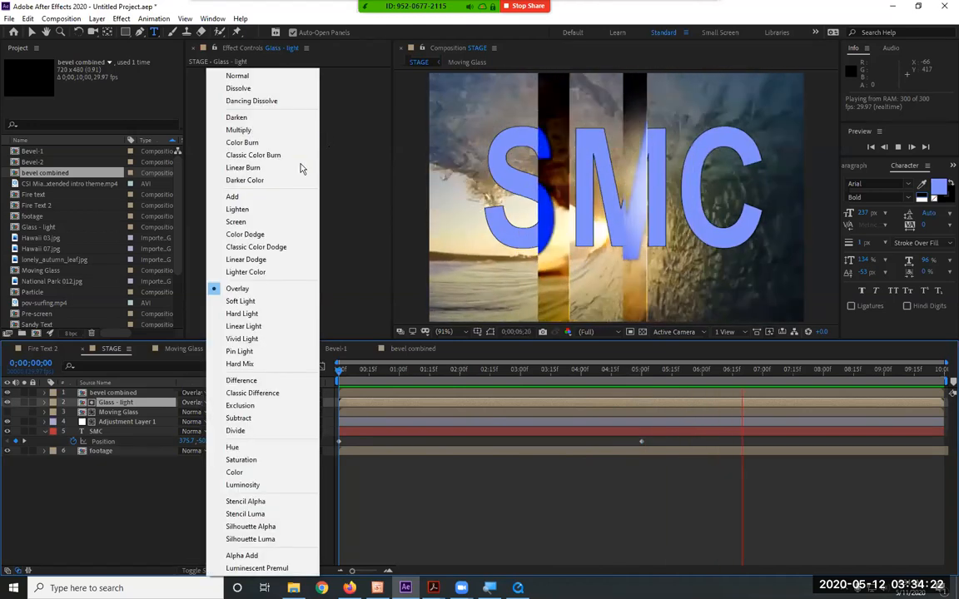
pyautogui.click(287, 196)
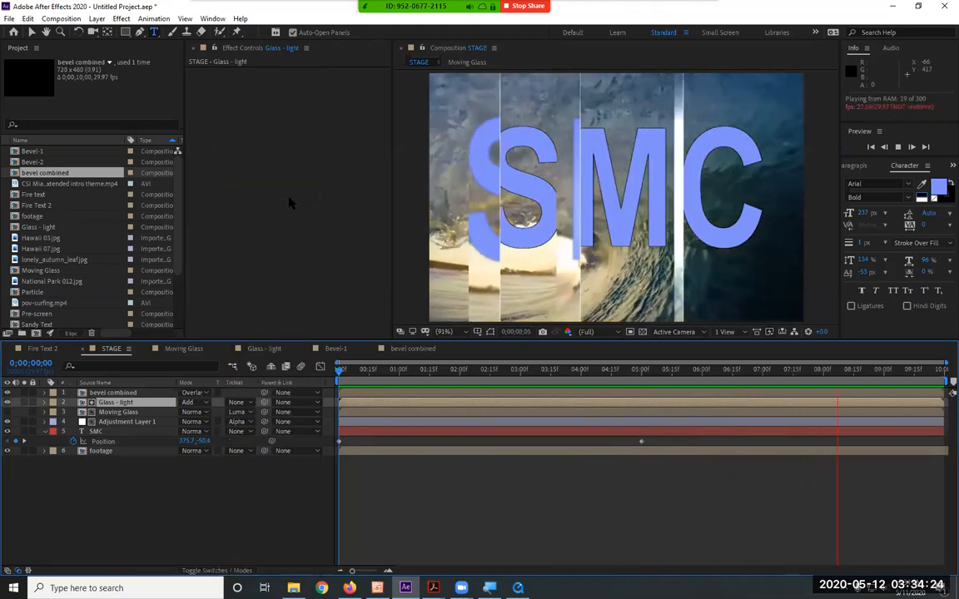
# Move Spot Light 1 in the Glass - light composition to about 537, 212, -158, and preview the result in STAGE
pyautogui.click(268, 350)
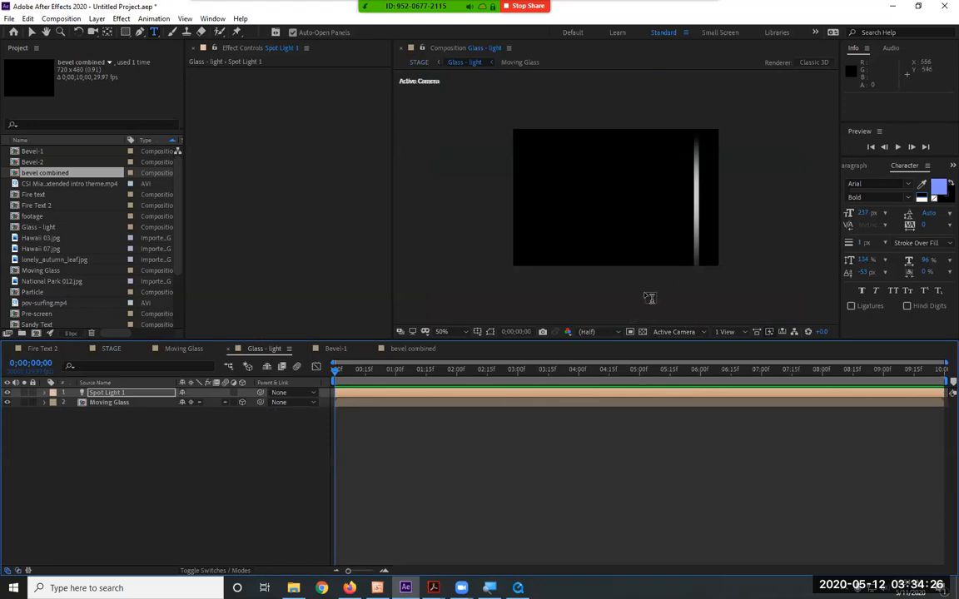
pyautogui.click(108, 392)
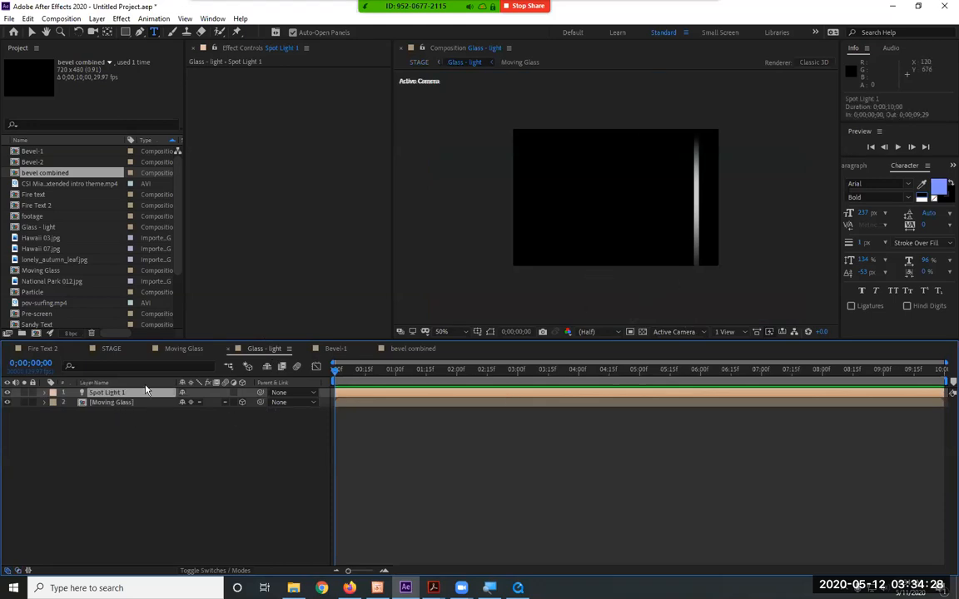
pyautogui.click(489, 332)
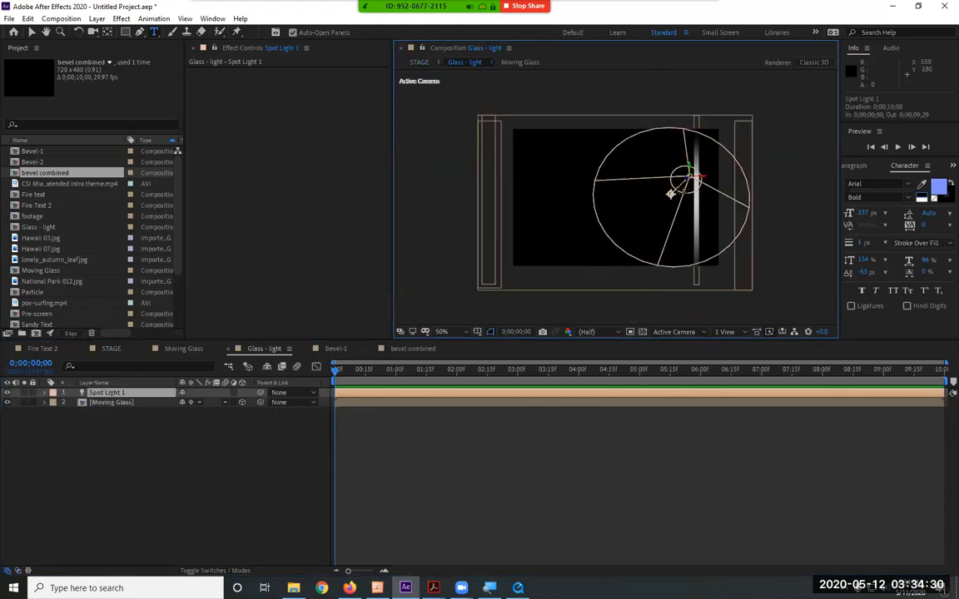
pyautogui.click(32, 32)
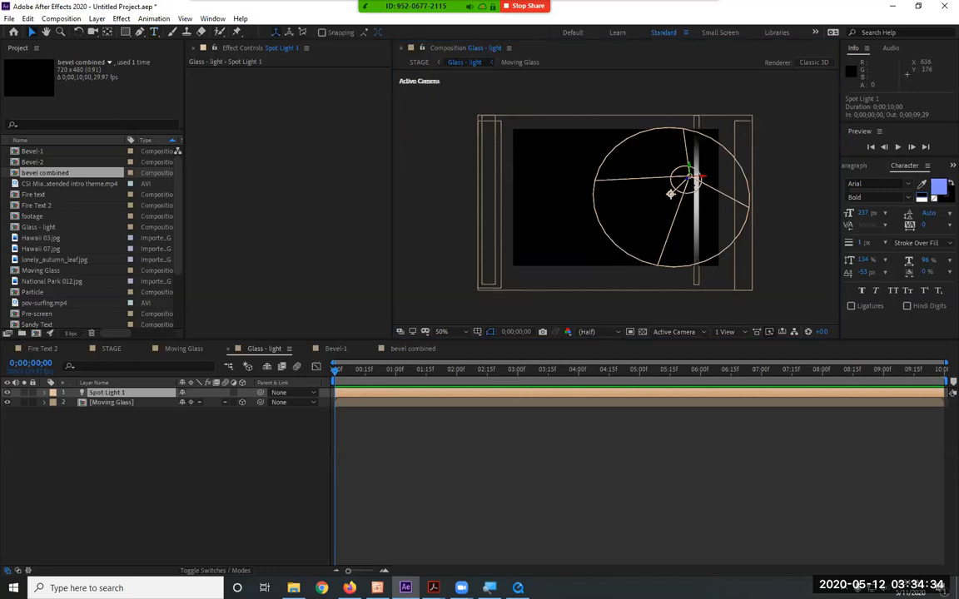
pyautogui.moveTo(670, 193)
pyautogui.mouseDown()
pyautogui.moveTo(668, 218)
pyautogui.moveTo(662, 205)
pyautogui.mouseUp()
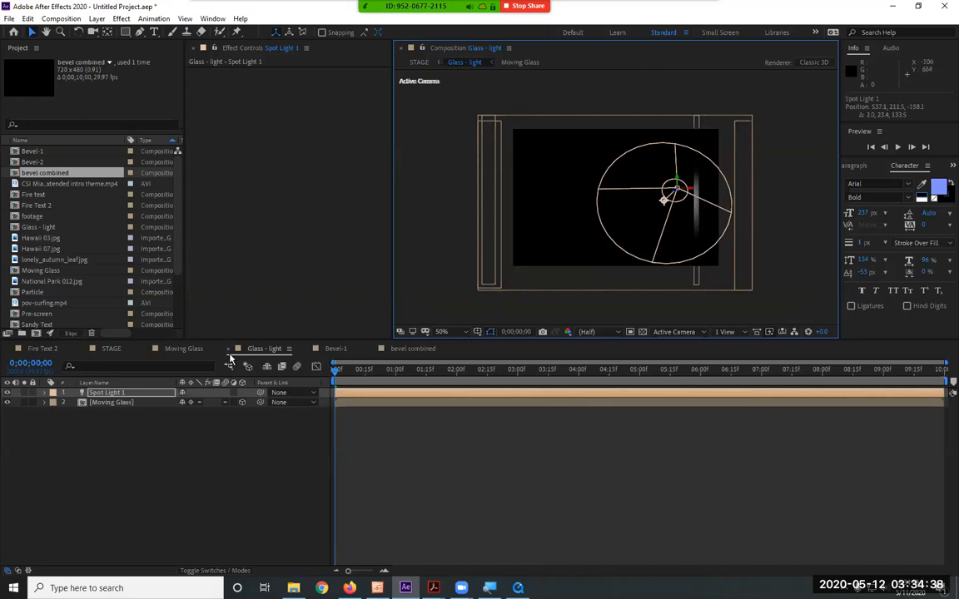
pyautogui.click(108, 348)
pyautogui.press('space')
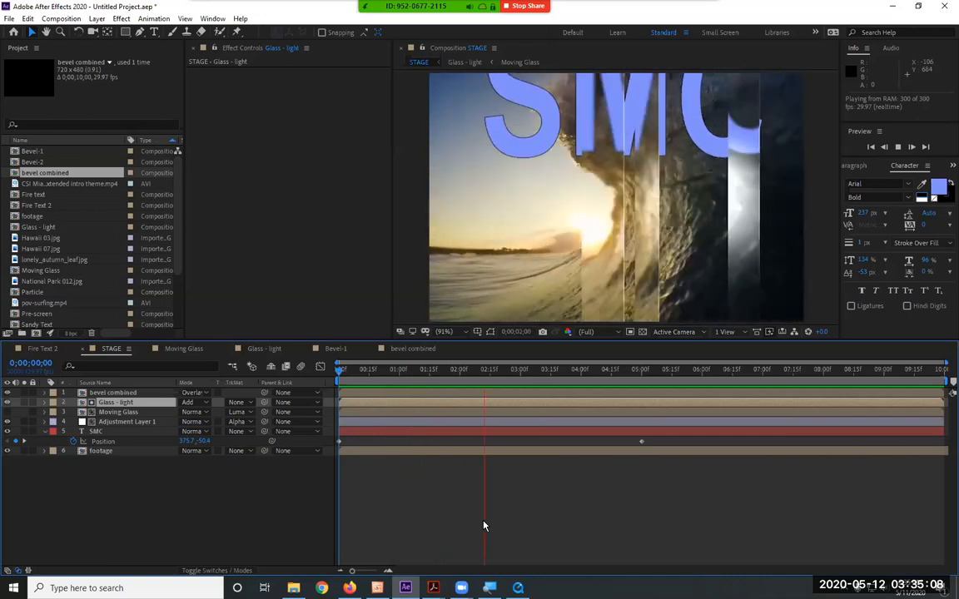
pyautogui.press('space')
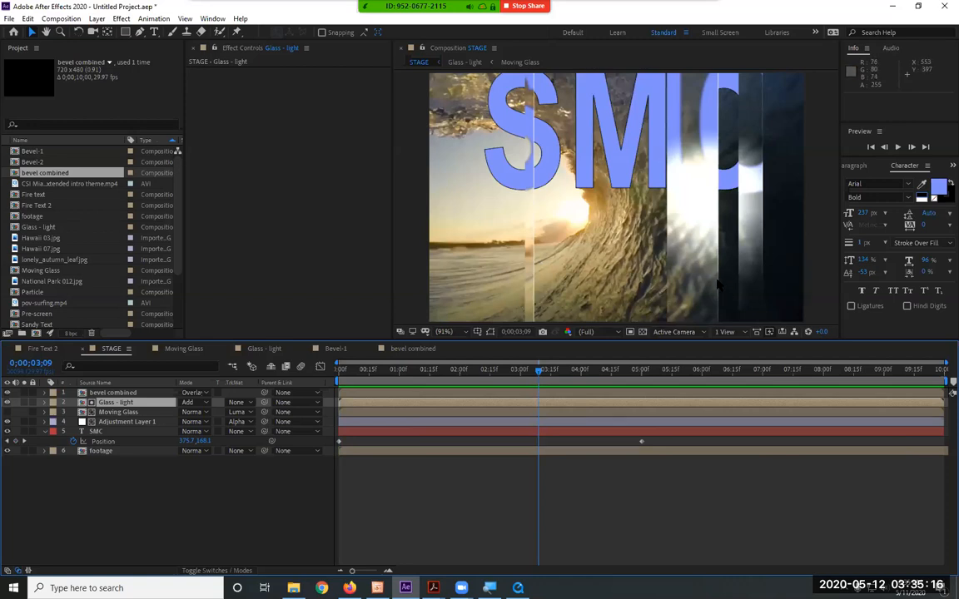
# Compare the STAGE preview with the Glass - light layer hidden and with the bevel combined layer hidden
pyautogui.click(9, 403)
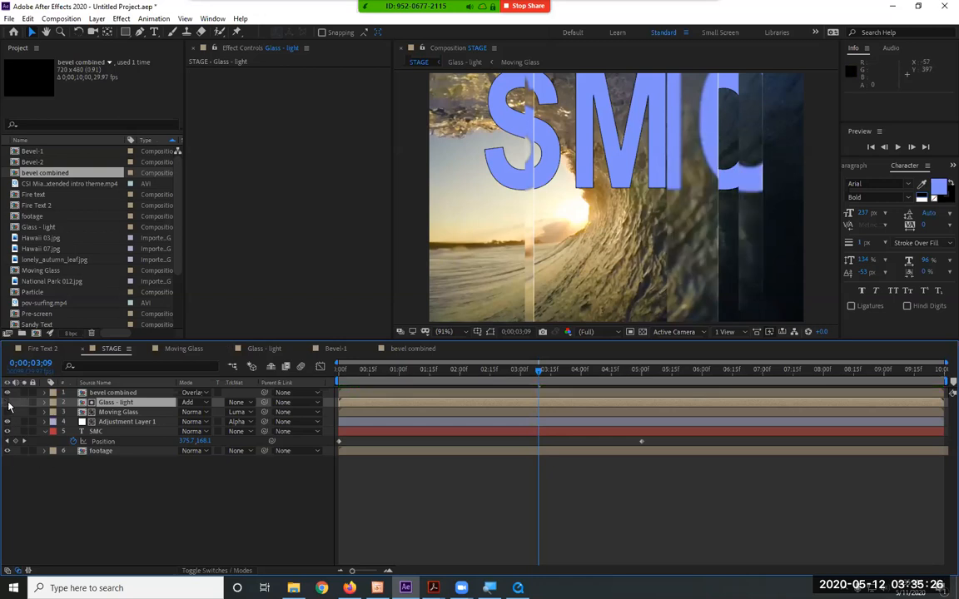
pyautogui.press('space')
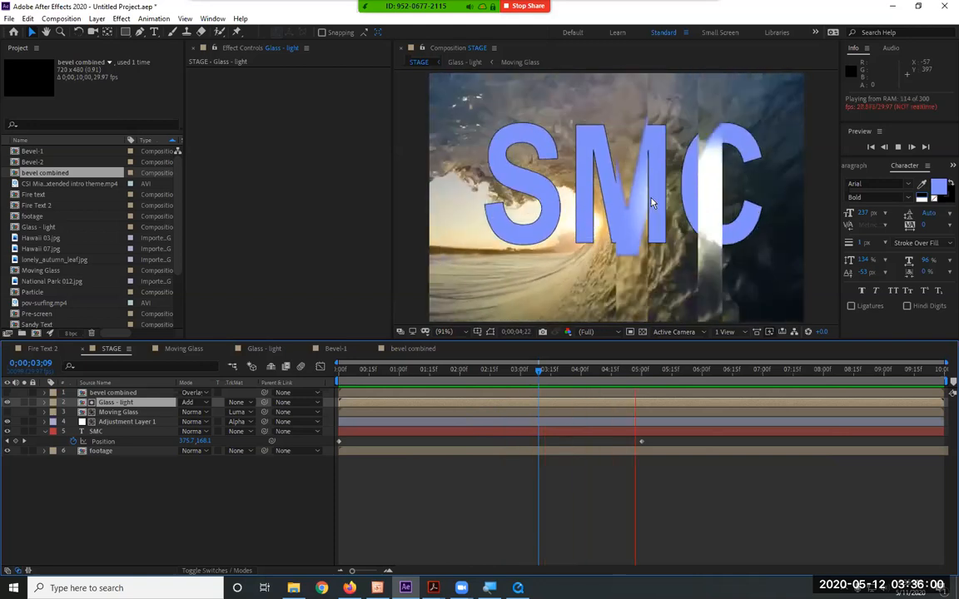
pyautogui.press('space')
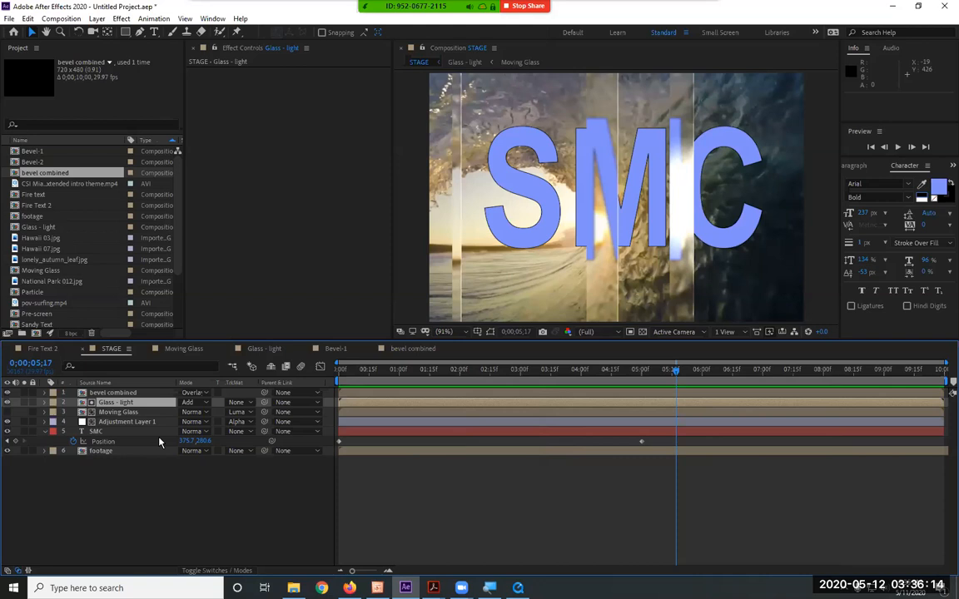
# Add Hawaii 07.jpg above pov-surfing.mp4 in the footage composition and scale it to 179% to cover the frame
pyautogui.click(105, 454)
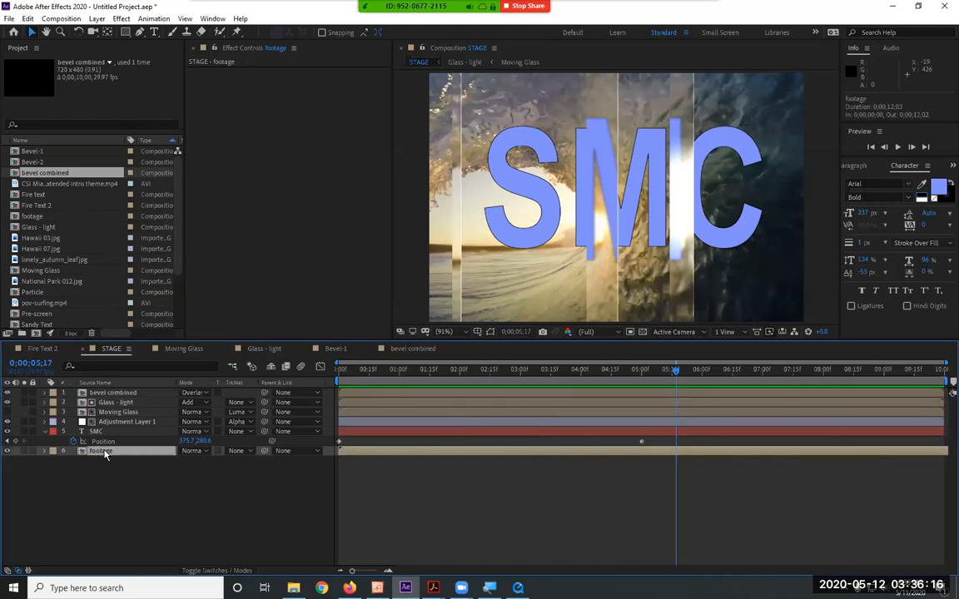
pyautogui.doubleClick(102, 451)
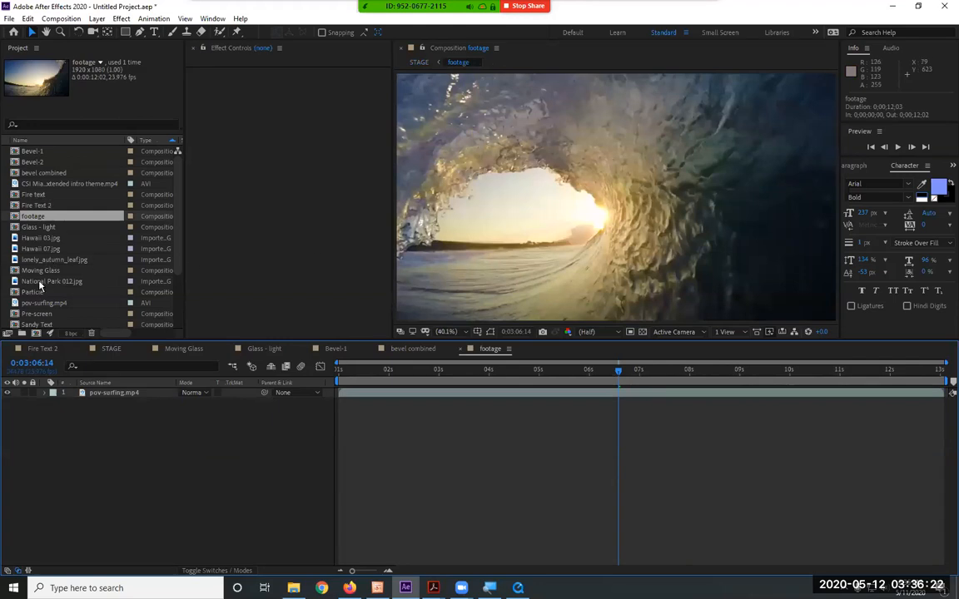
pyautogui.moveTo(38, 248); pyautogui.dragTo(212, 395)
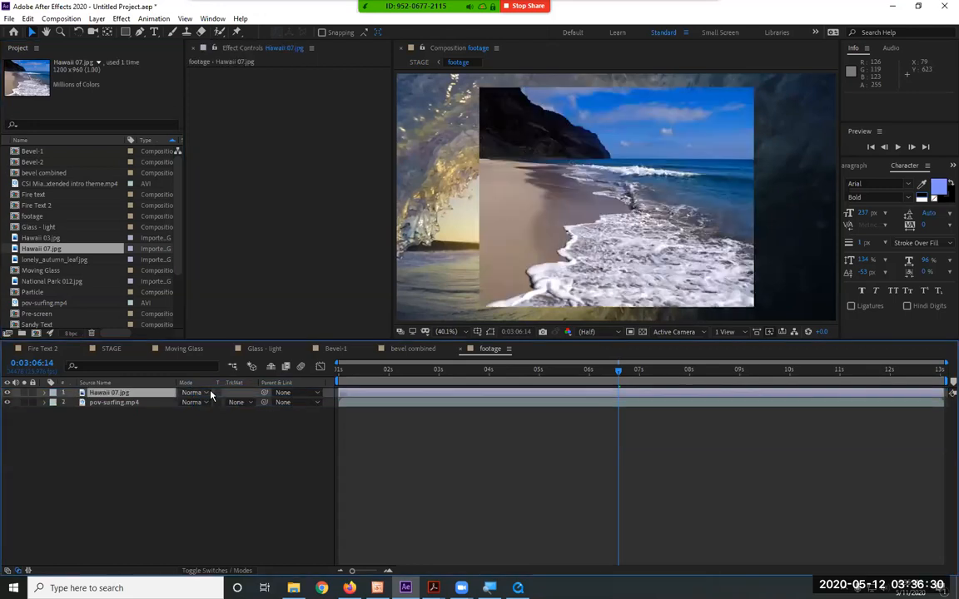
pyautogui.press('s')
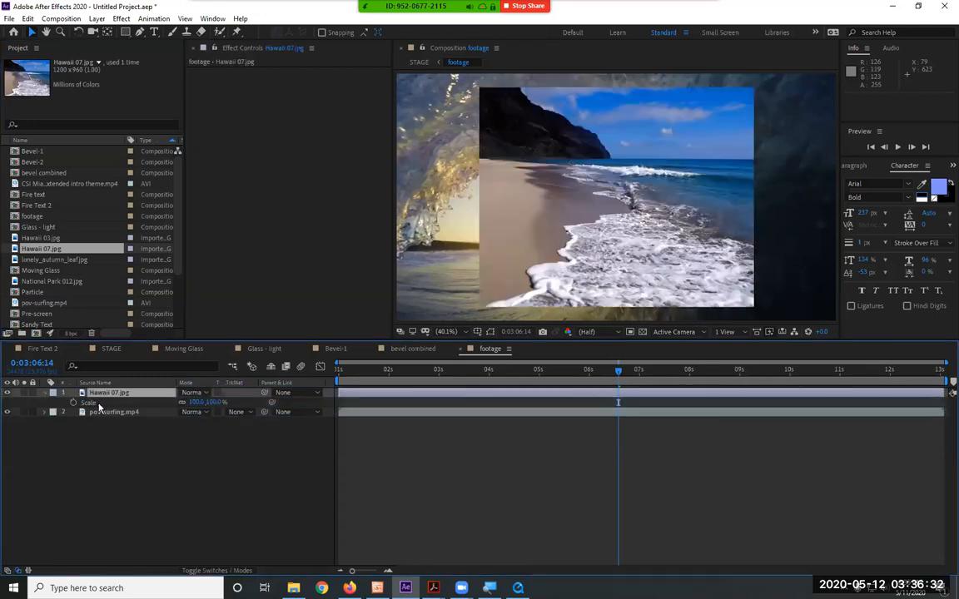
pyautogui.moveTo(216, 404); pyautogui.dragTo(253, 406)
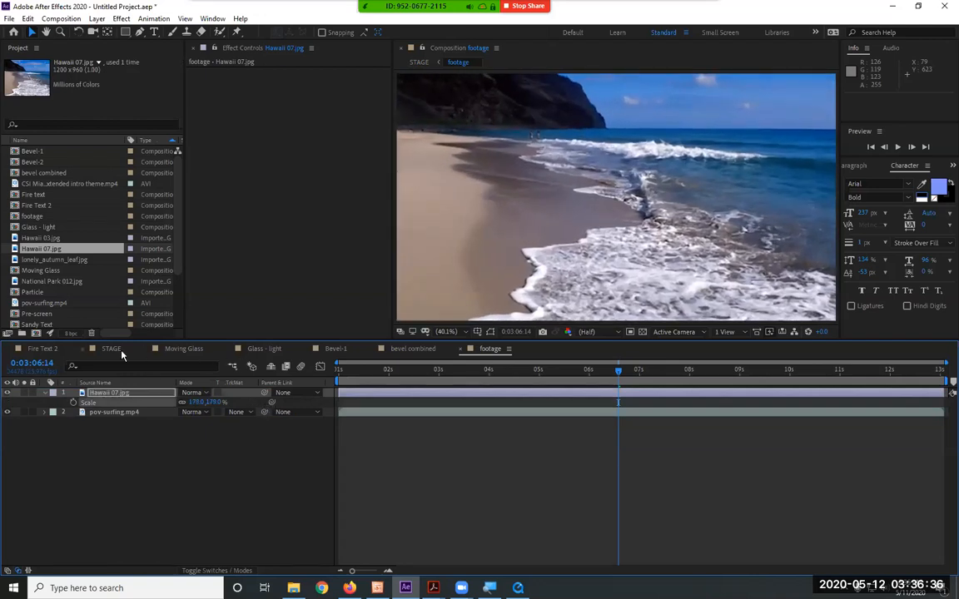
# Preview STAGE with the beach photo beneath the moving glass strips and SMC text
pyautogui.click(111, 349)
pyautogui.press('space')
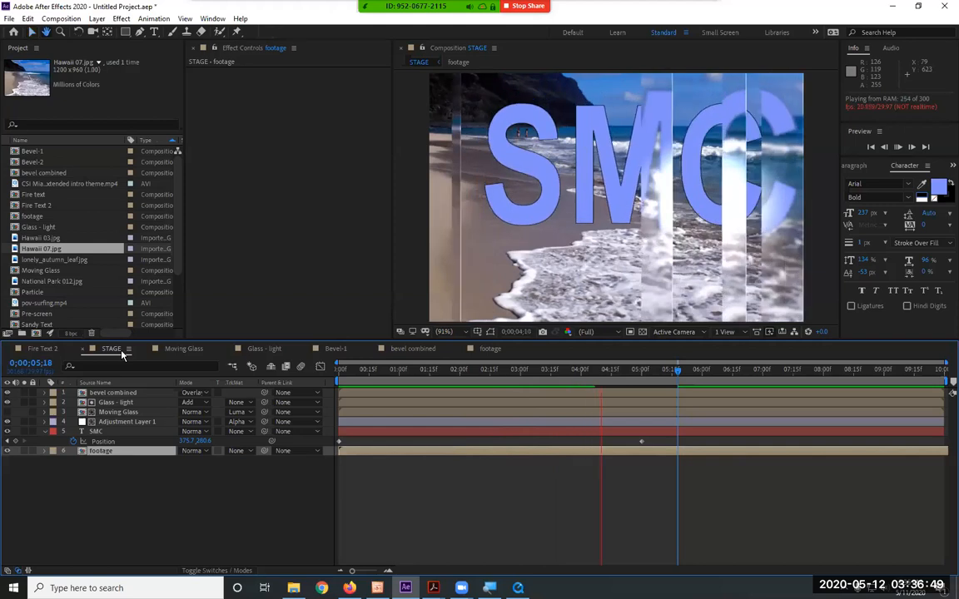
pyautogui.press('space')
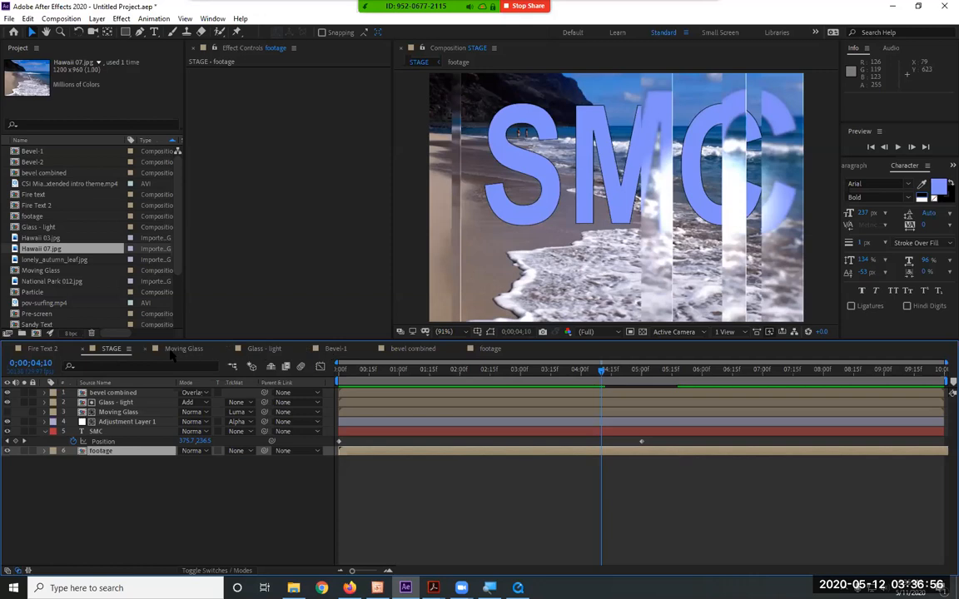
# Hide Hawaii 07.jpg in the footage composition, and collapse the SMC layer's properties in STAGE
pyautogui.doubleClick(84, 453)
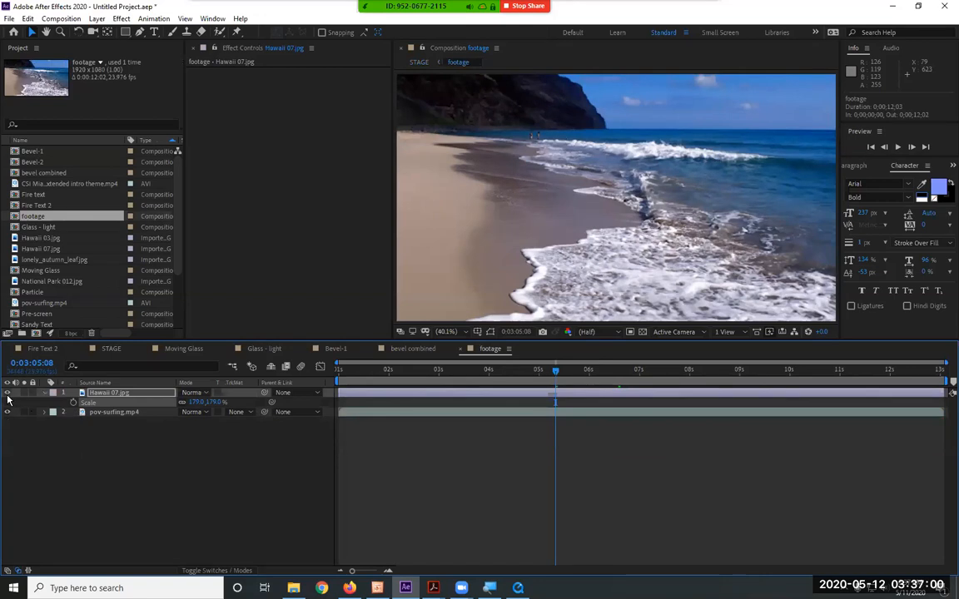
pyautogui.click(8, 393)
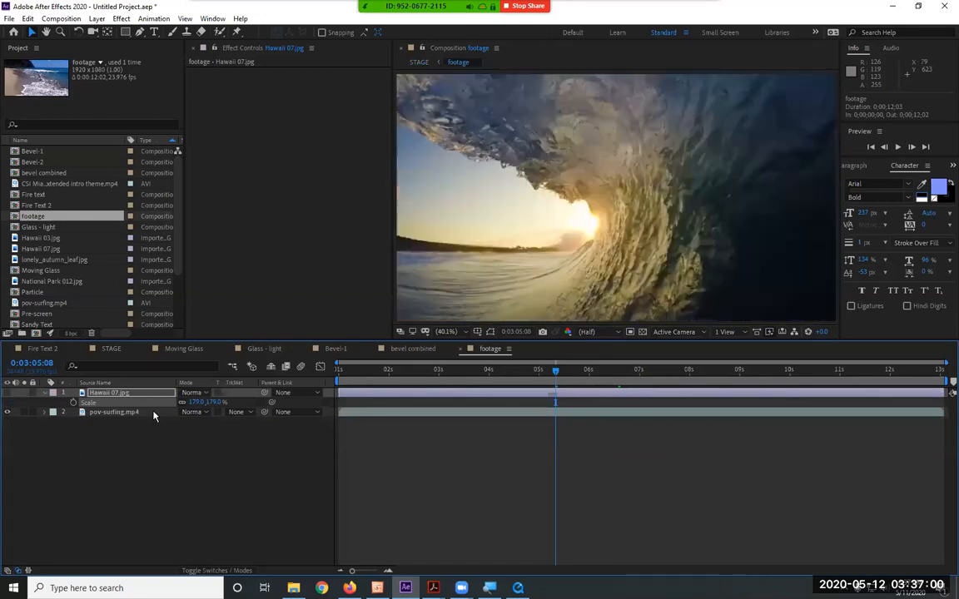
pyautogui.click(395, 371)
pyautogui.click(110, 349)
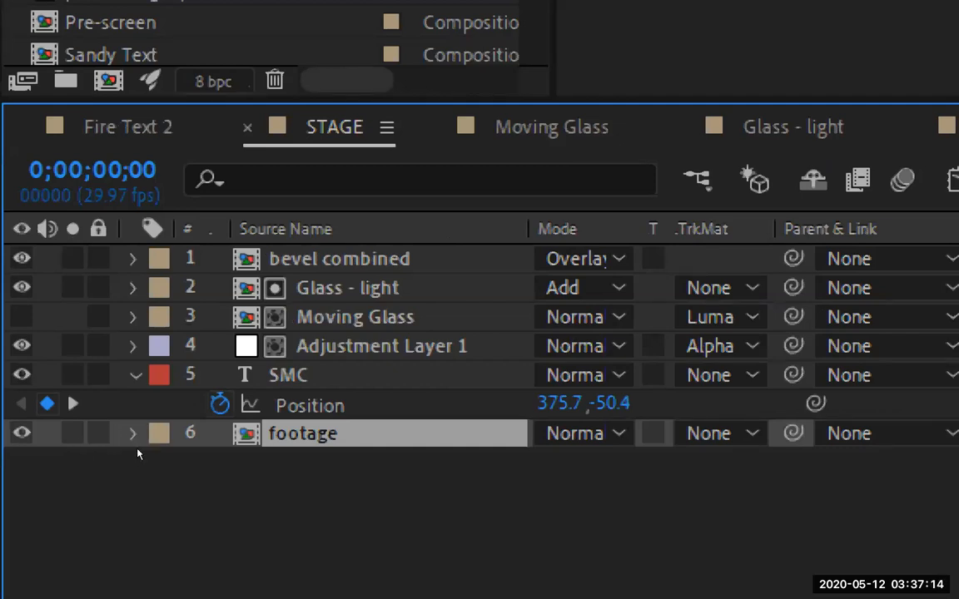
pyautogui.click(135, 376)
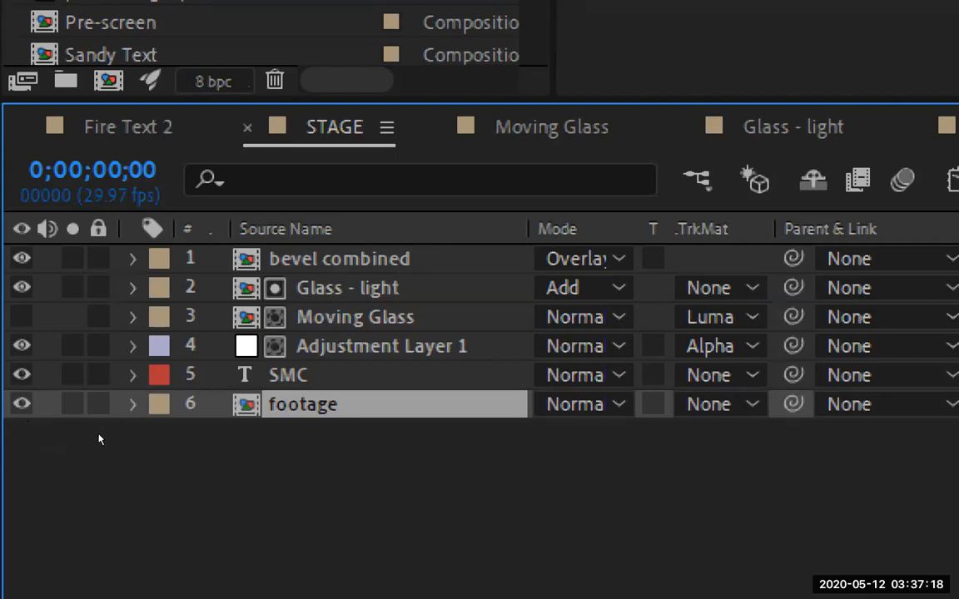
# Step through STAGE's layer stack, examining Moving Glass, Adjustment Layer 1, Glass - light and bevel combined in turn
pyautogui.press('KP_3')
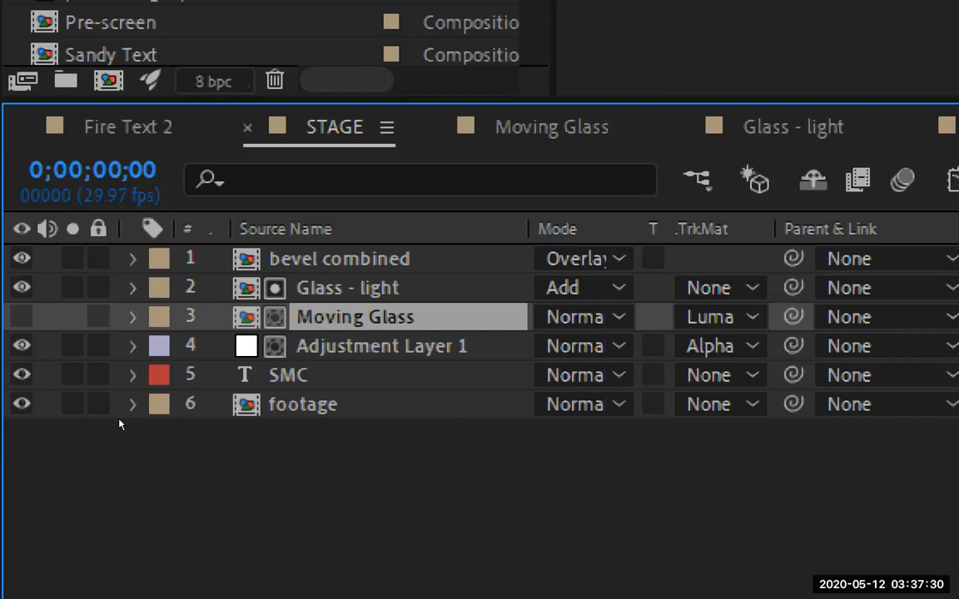
pyautogui.hotkey('ctrl', 'Down')
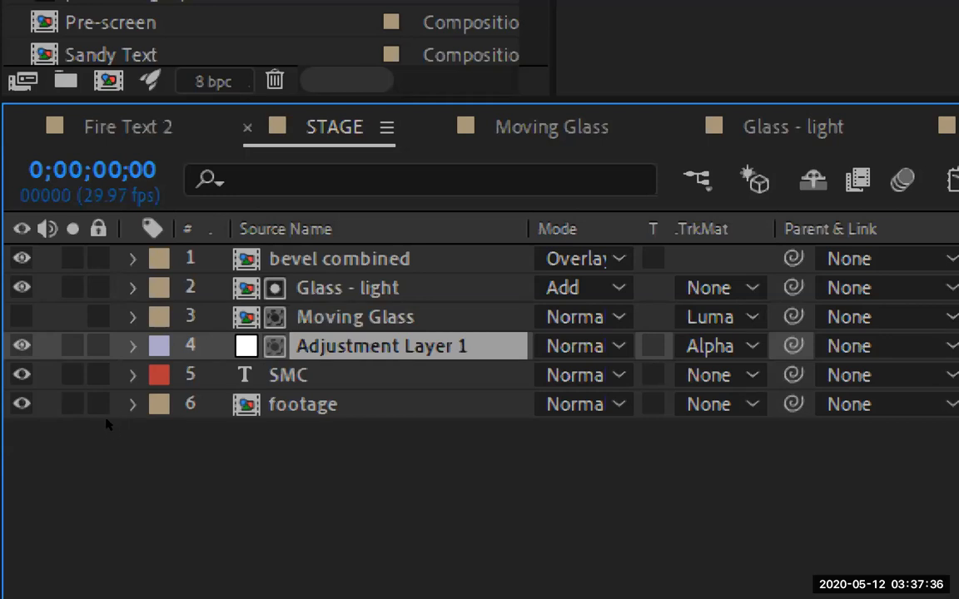
pyautogui.hotkey('ctrl', 'Up')
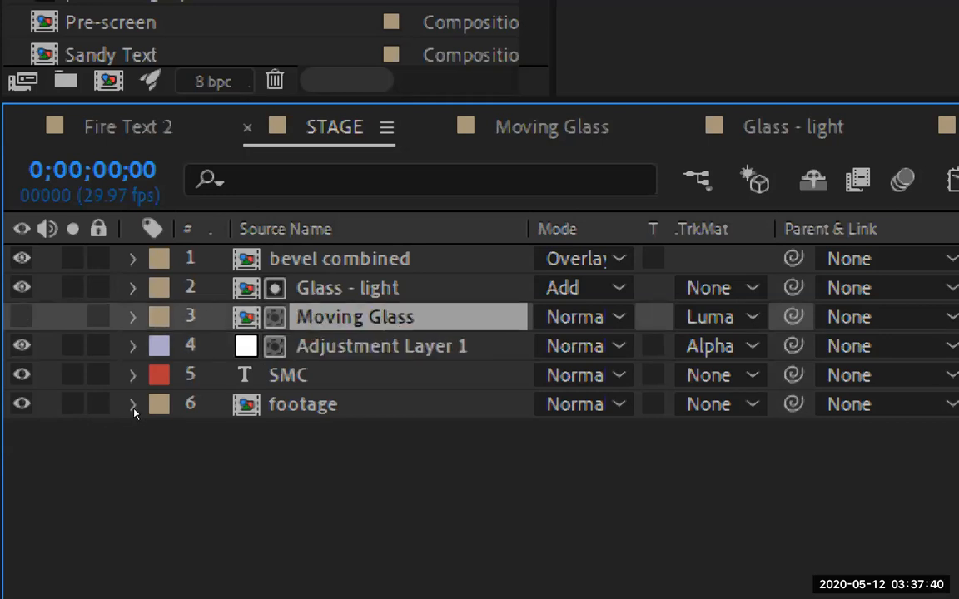
pyautogui.hotkey('ctrl', 'Down')
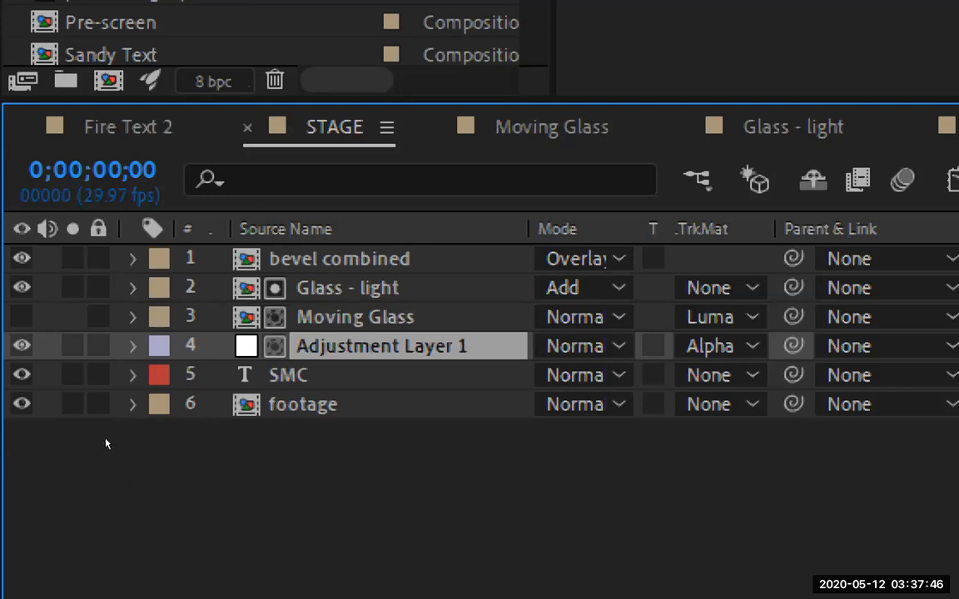
pyautogui.hotkey('ctrl', 'Up')
pyautogui.hotkey('ctrl', 'Down')
pyautogui.hotkey('ctrl', 'Up')
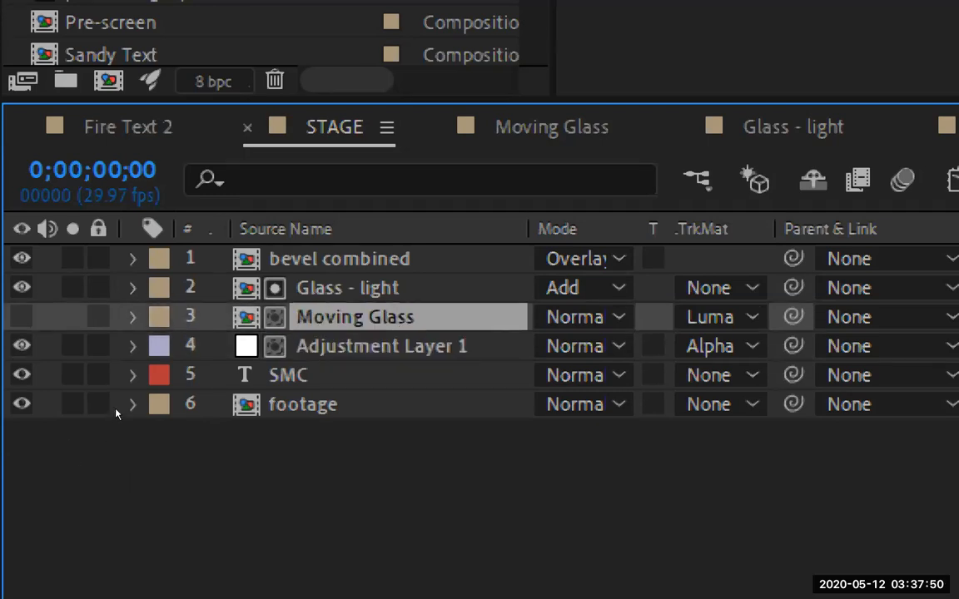
pyautogui.hotkey('ctrl', 'Up')
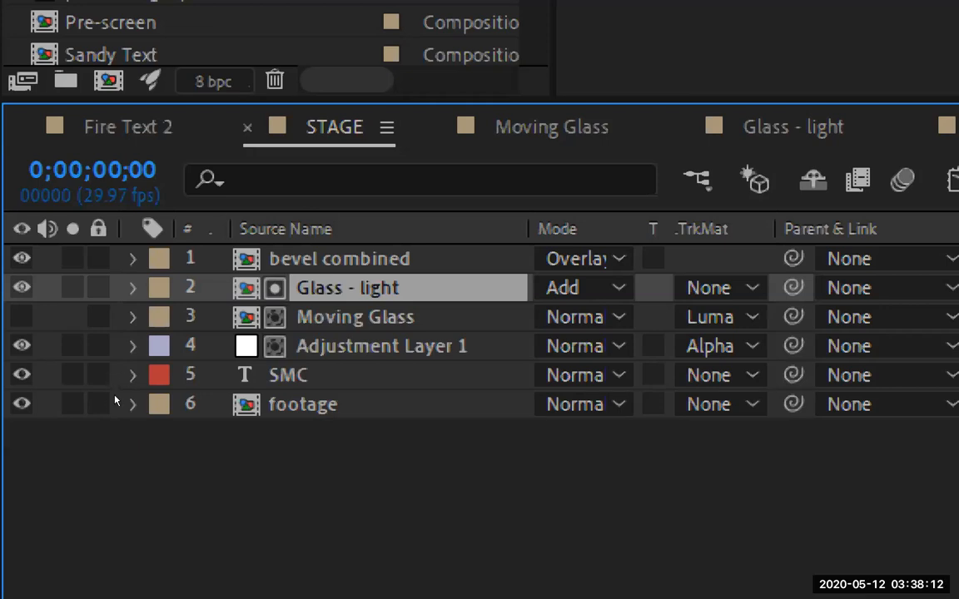
pyautogui.hotkey('ctrl', 'Up')
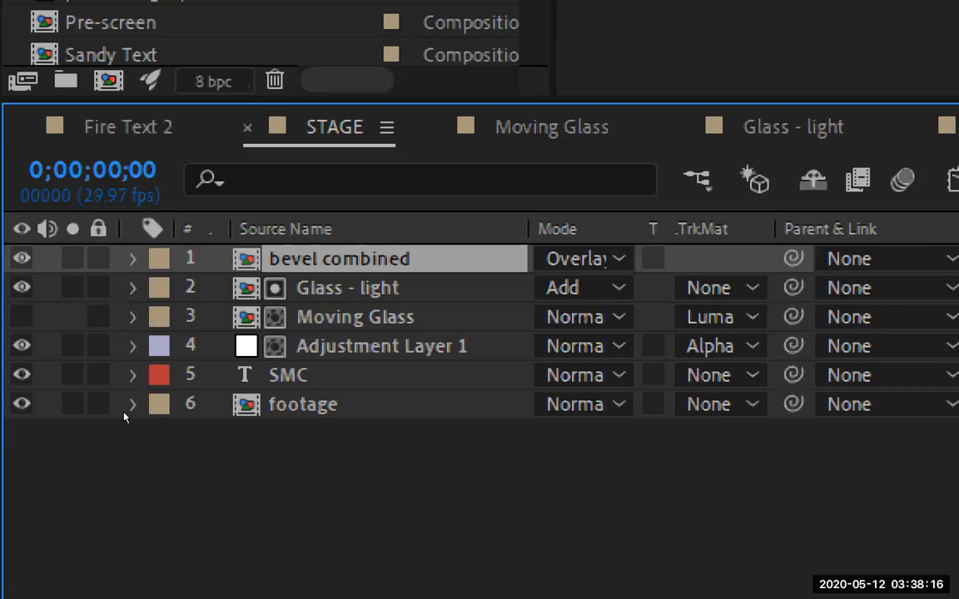
pyautogui.hotkey('ctrl', 'Down')
pyautogui.hotkey('ctrl', 'Down')
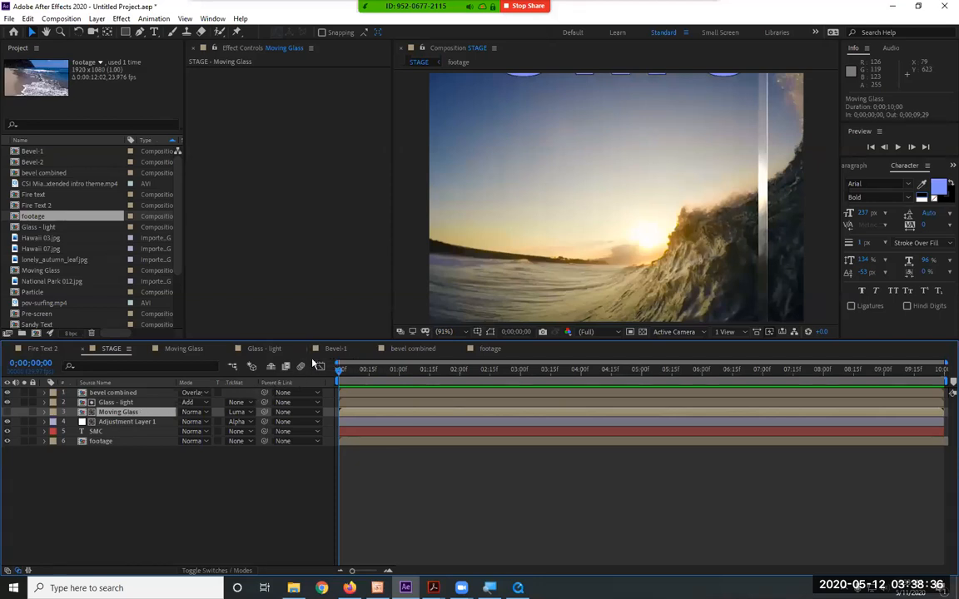
# Preview the bevel combined composition and check the blending mode of its layer in STAGE
pyautogui.click(400, 350)
pyautogui.press('space')
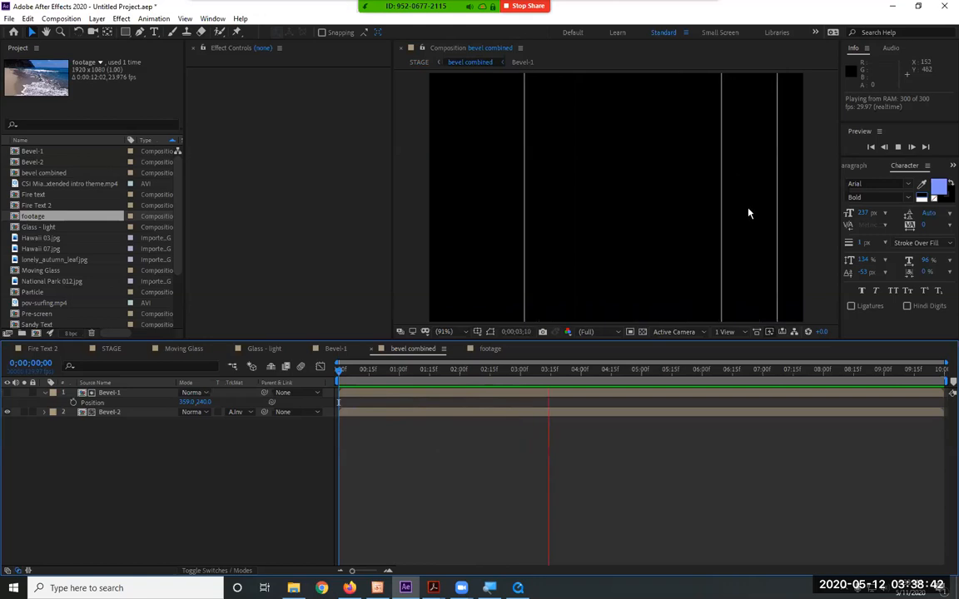
pyautogui.click(123, 357)
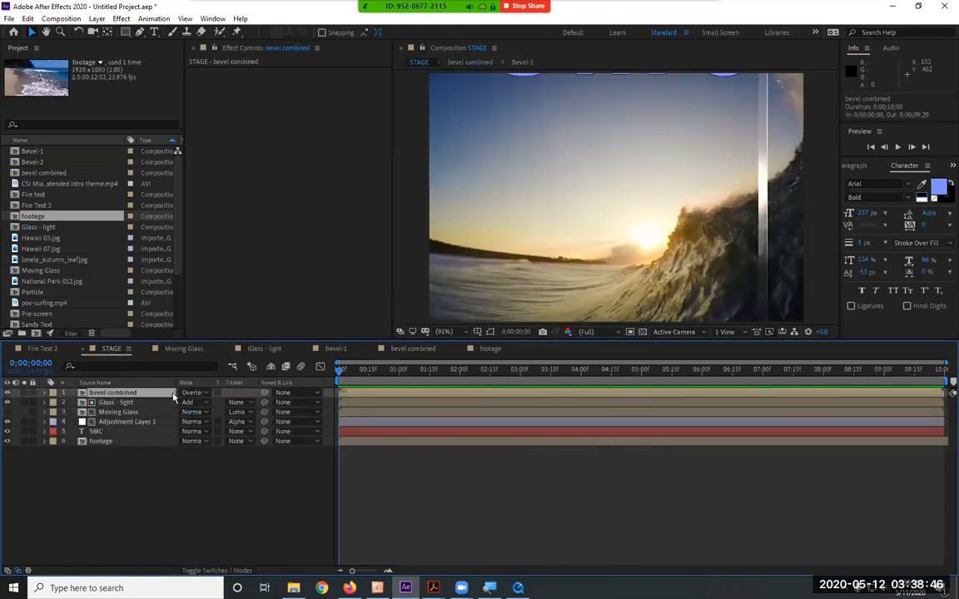
pyautogui.click(201, 393)
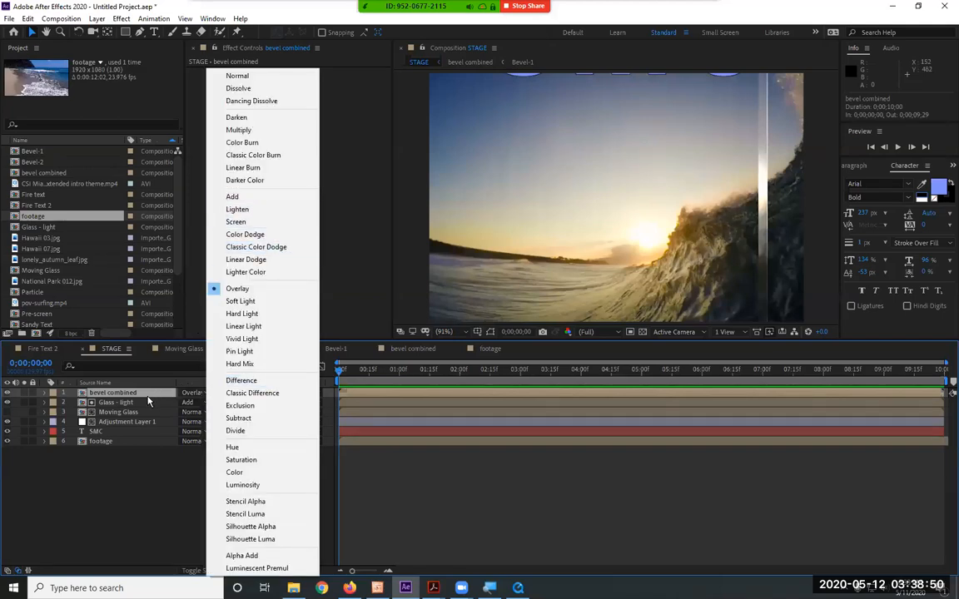
pyautogui.click(148, 401)
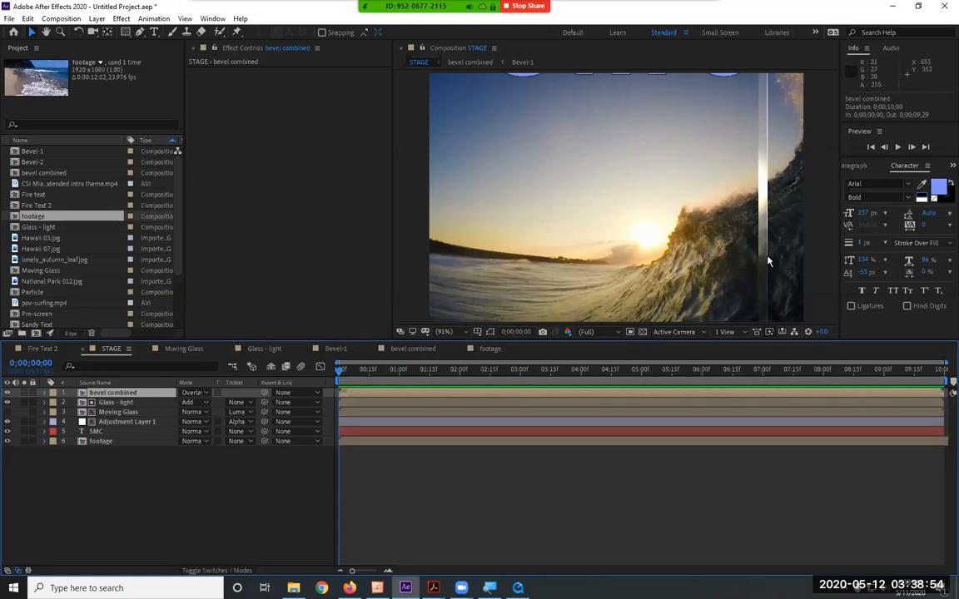
# Inspect the bevel edges and refracted SMC text up close around 0;00;04;23 and 0;00;07;04
pyautogui.scroll(2, 768, 256)
pyautogui.click(566, 371)
pyautogui.moveTo(578, 375); pyautogui.dragTo(628, 384)
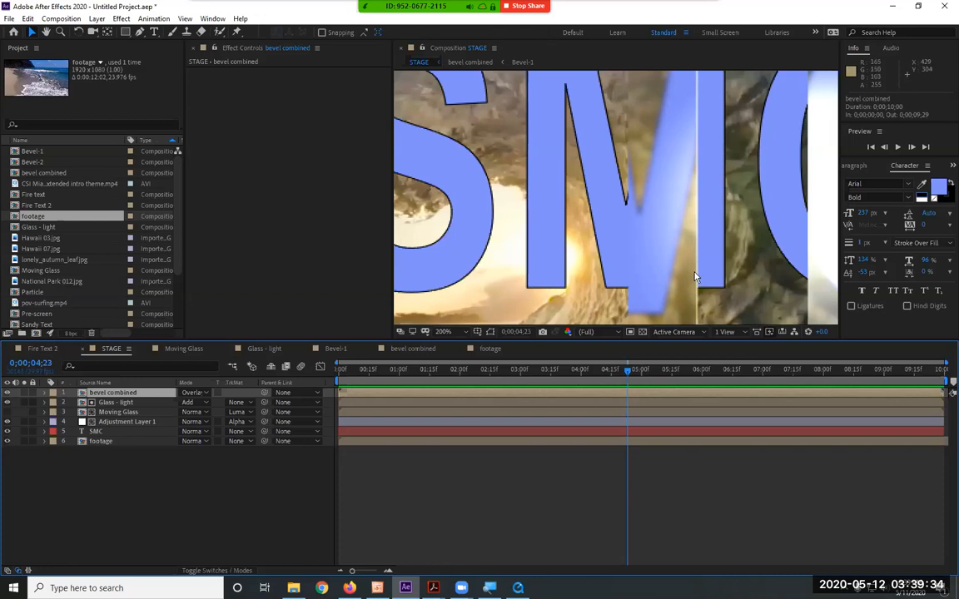
pyautogui.moveTo(626, 377); pyautogui.dragTo(768, 386)
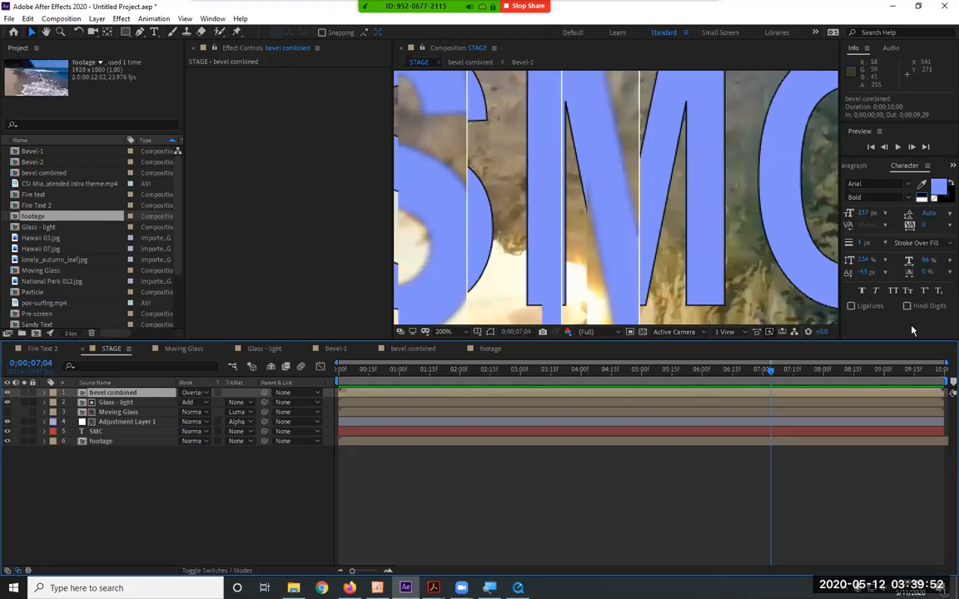
# Fit the whole STAGE frame in the viewer and play back the composition to review the moving glass strips over the SMC text
pyautogui.click(687, 371)
pyautogui.moveTo(619, 380); pyautogui.dragTo(386, 413)
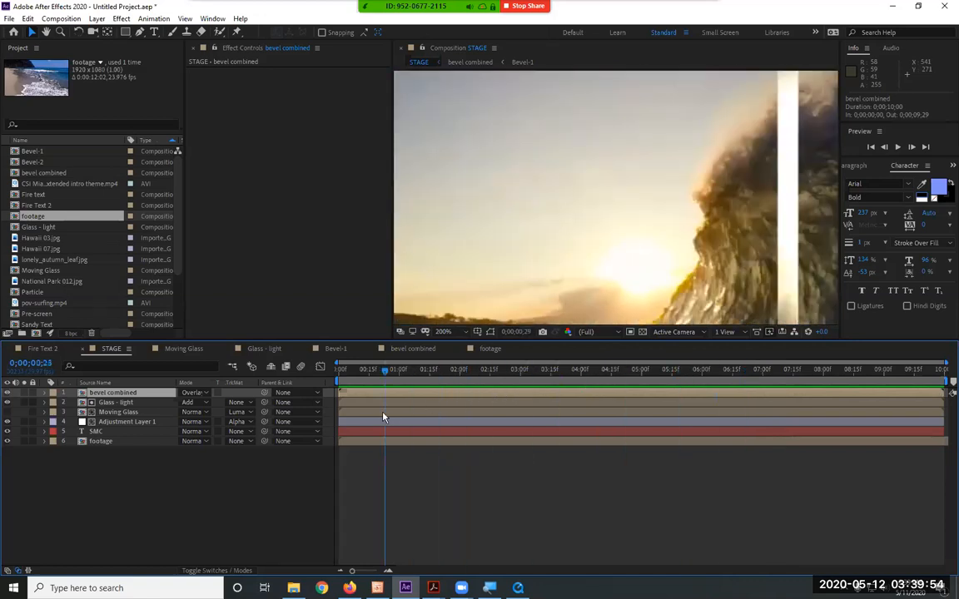
pyautogui.click(456, 333)
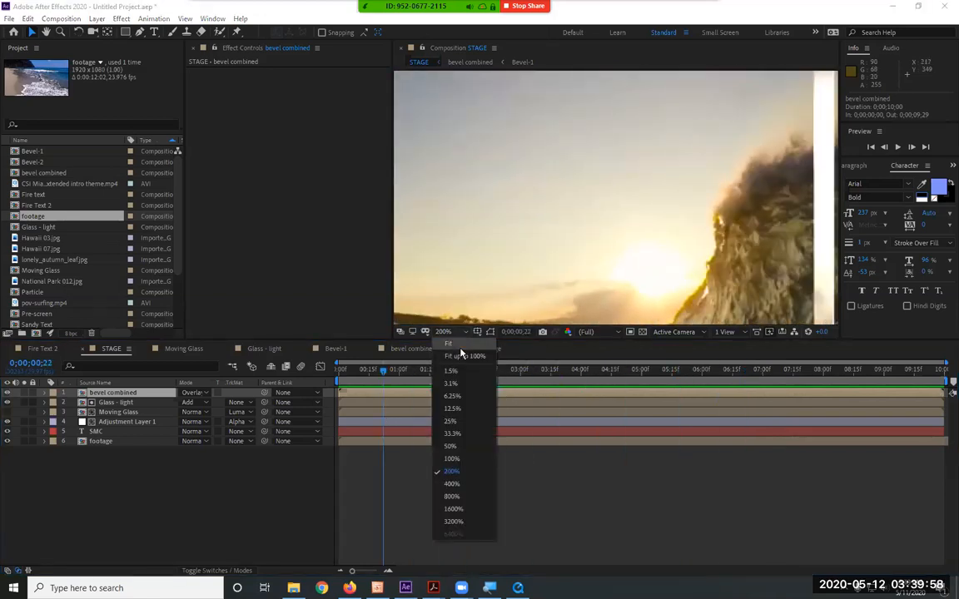
pyautogui.click(460, 354)
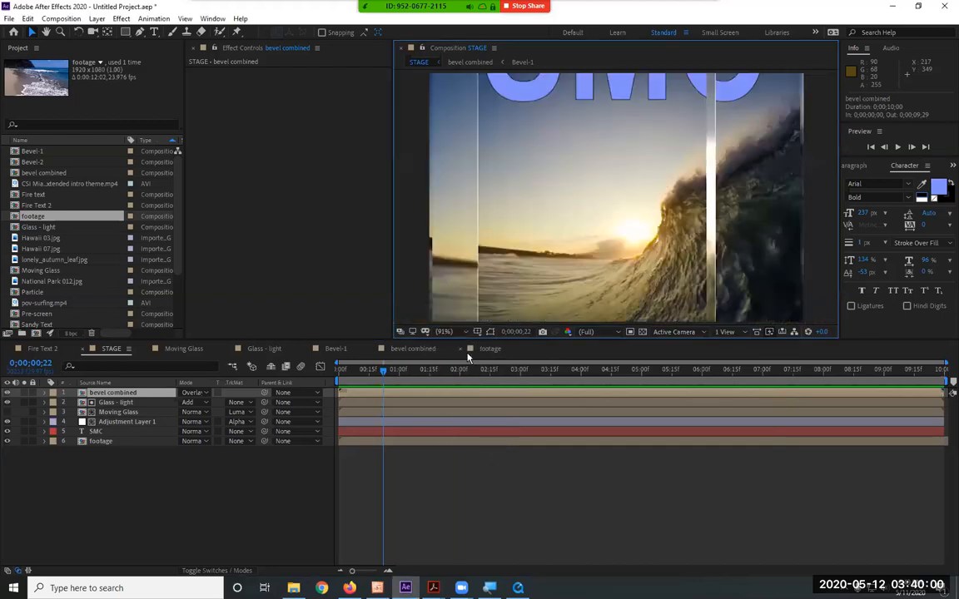
pyautogui.press('space')
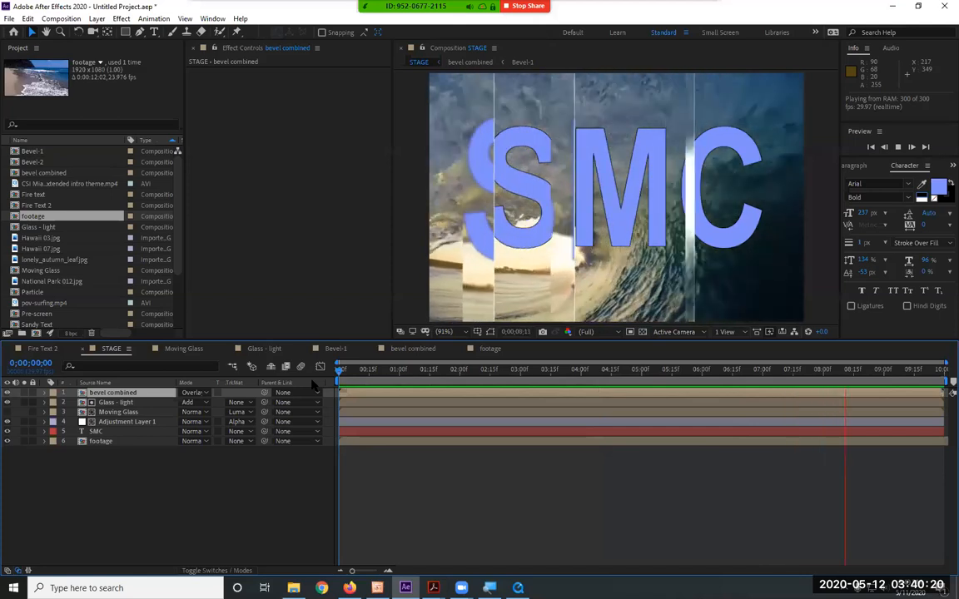
pyautogui.moveTo(159, 458); pyautogui.dragTo(108, 375)
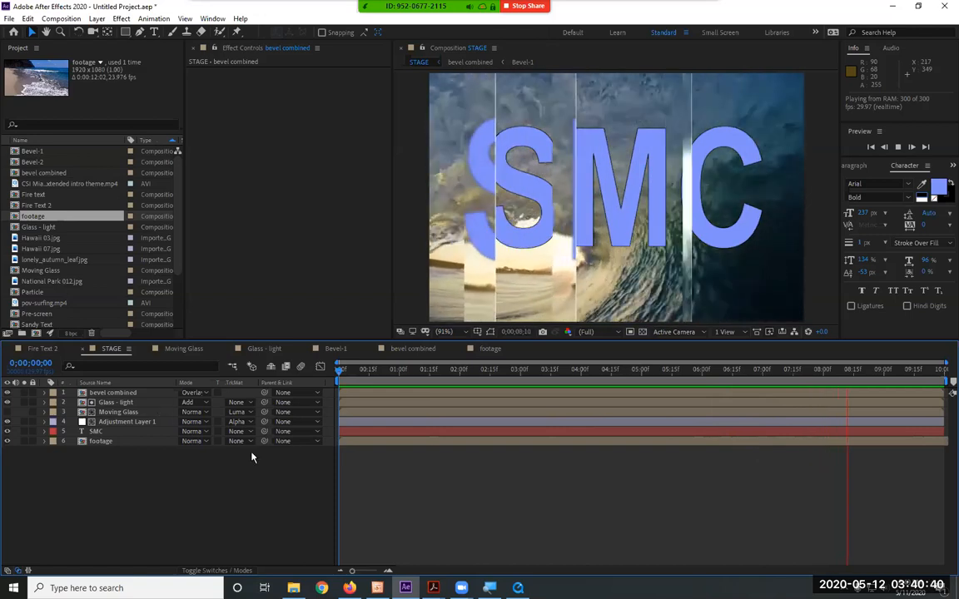
# Switch to the CSI Miami extended intro theme video and scrub from 00:00:05 to 00:00:18, examining its glass strips and repeated panels
pyautogui.click(517, 588)
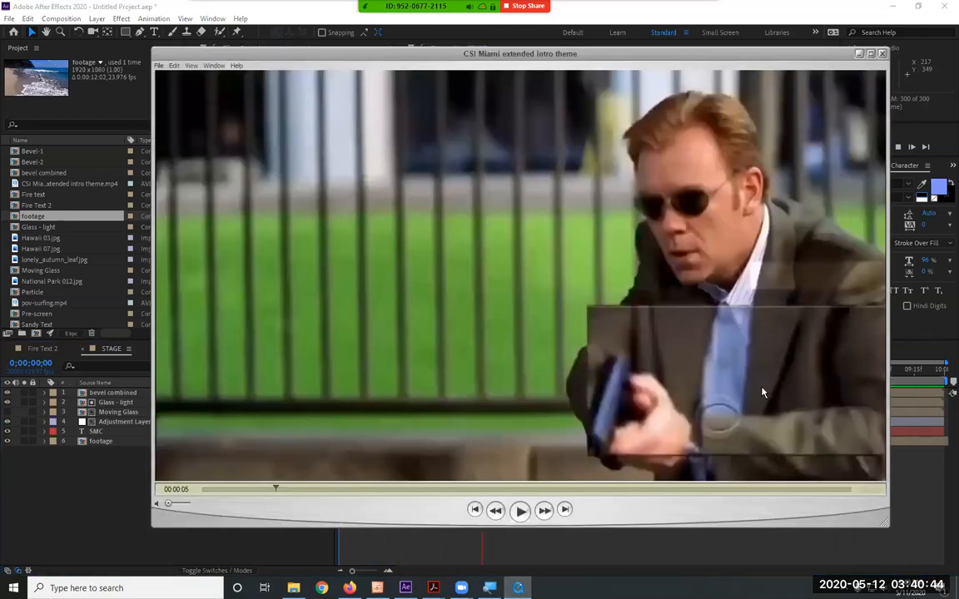
pyautogui.moveTo(275, 494)
pyautogui.mouseDown()
pyautogui.moveTo(298, 488)
pyautogui.moveTo(268, 490)
pyautogui.mouseUp()
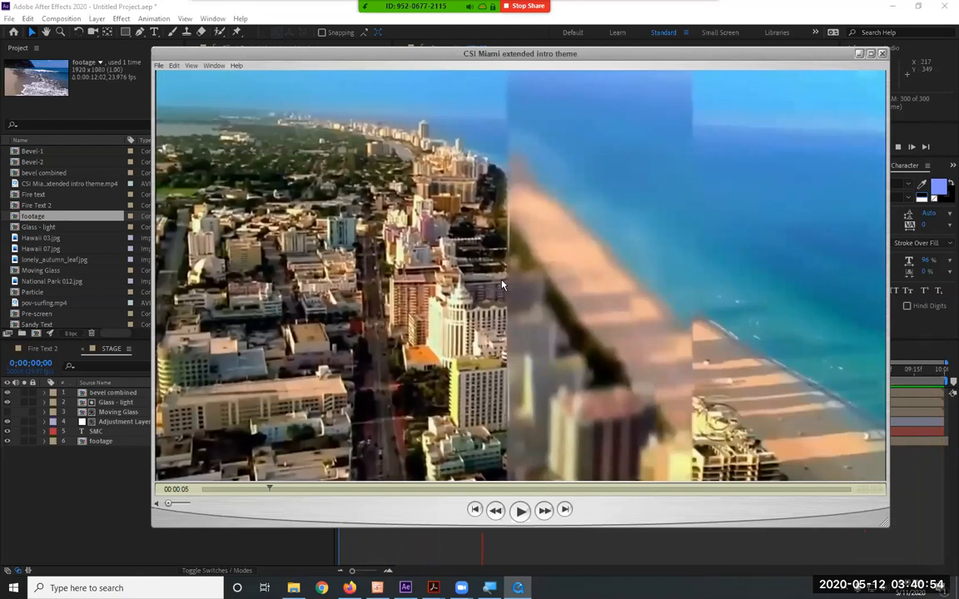
pyautogui.moveTo(313, 491); pyautogui.dragTo(338, 492)
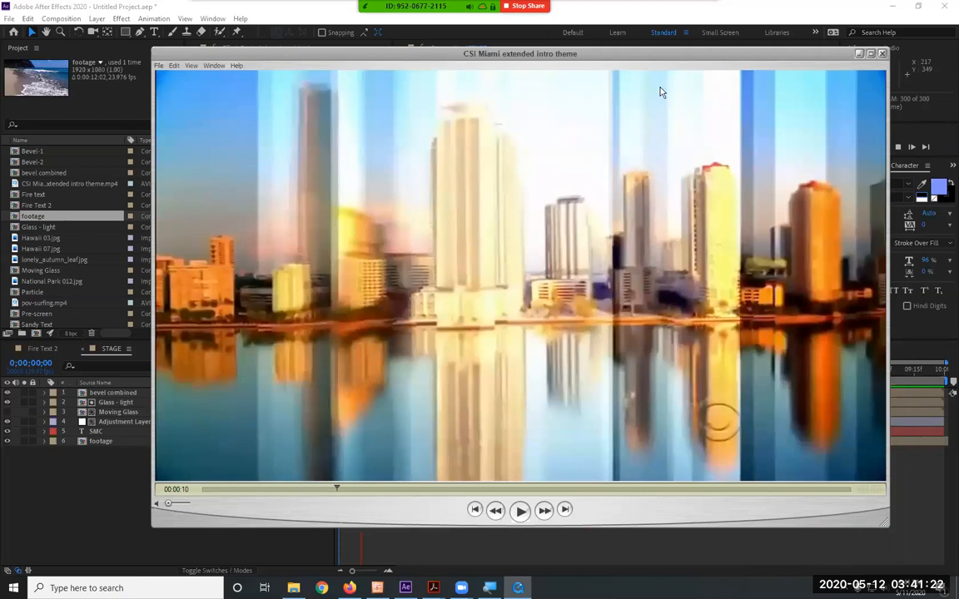
pyautogui.moveTo(337, 490); pyautogui.dragTo(364, 489)
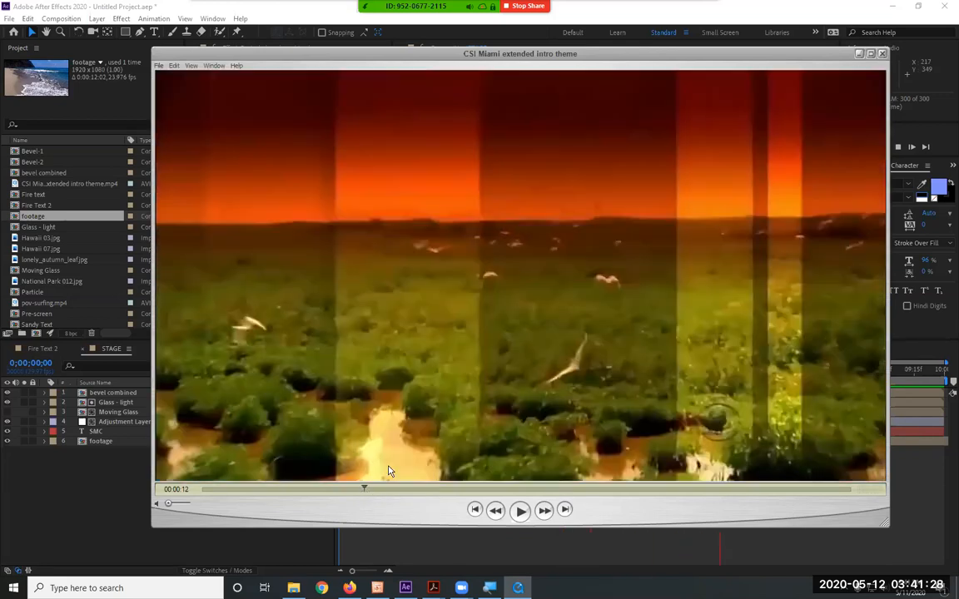
pyautogui.moveTo(364, 490); pyautogui.dragTo(404, 495)
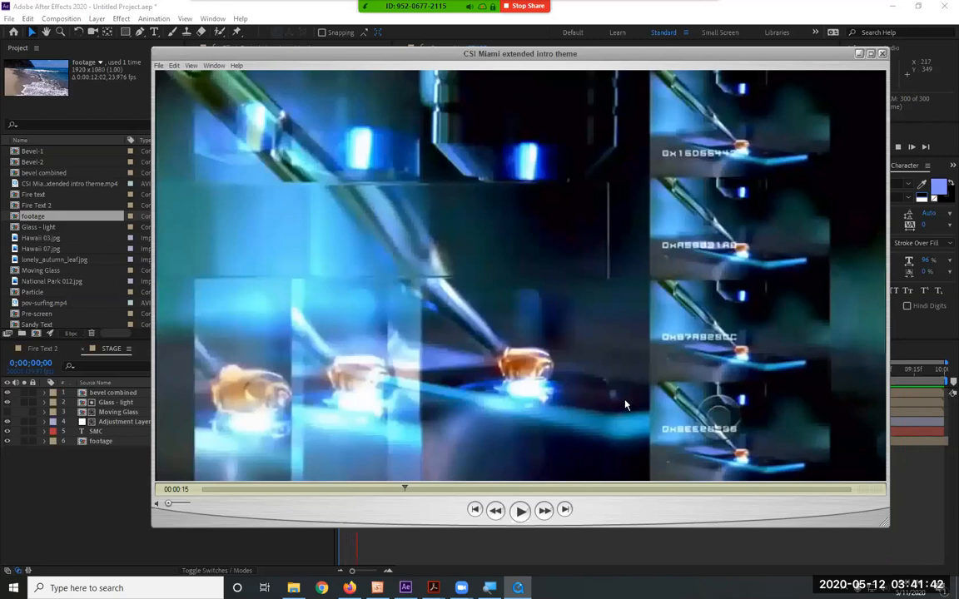
pyautogui.click(416, 490)
pyautogui.moveTo(416, 493); pyautogui.dragTo(449, 509)
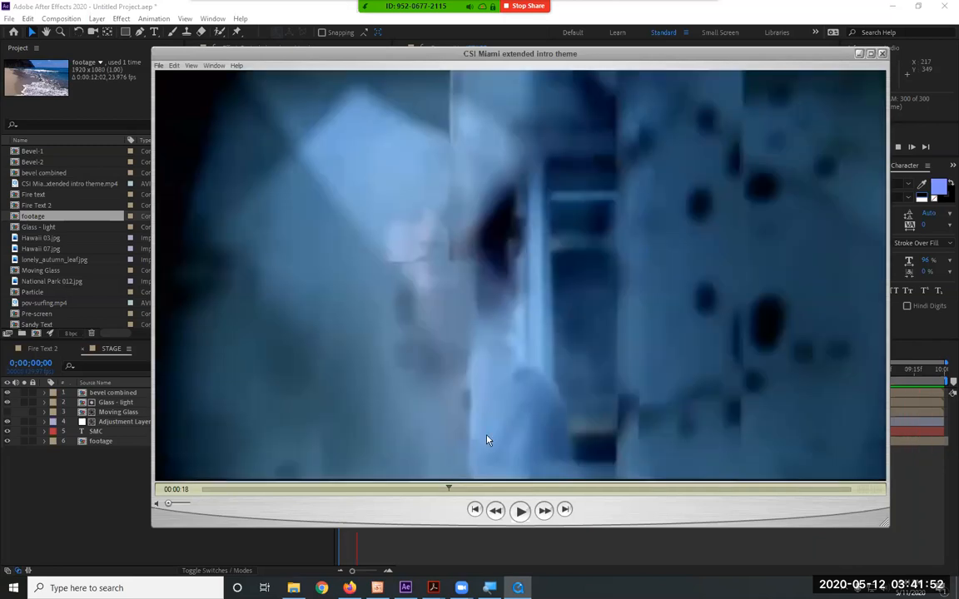
# Play the reference intro onward from 00:00:19 to review its remaining glass effects, and minimise the video player to return to STAGE
pyautogui.click(521, 514)
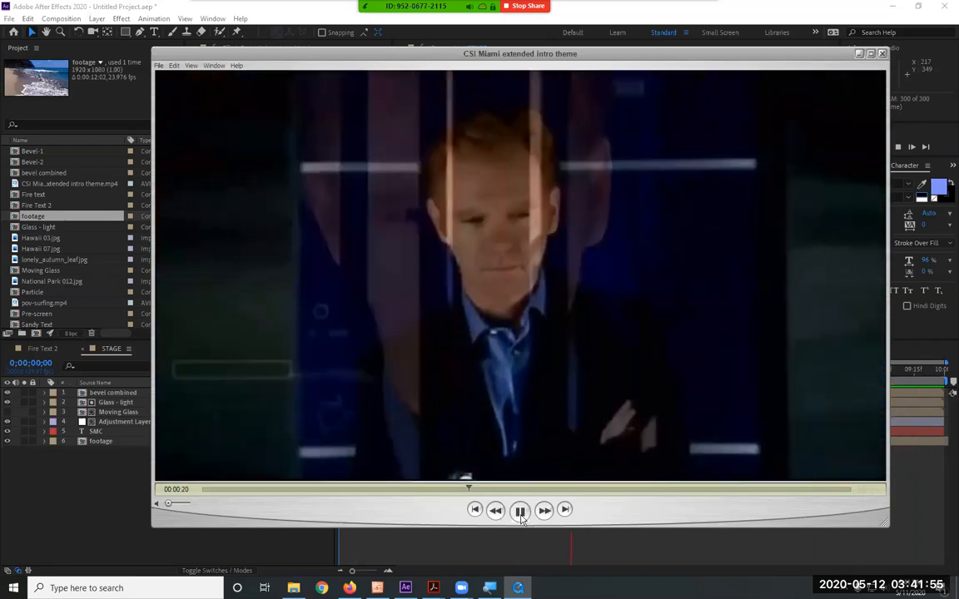
pyautogui.click(520, 512)
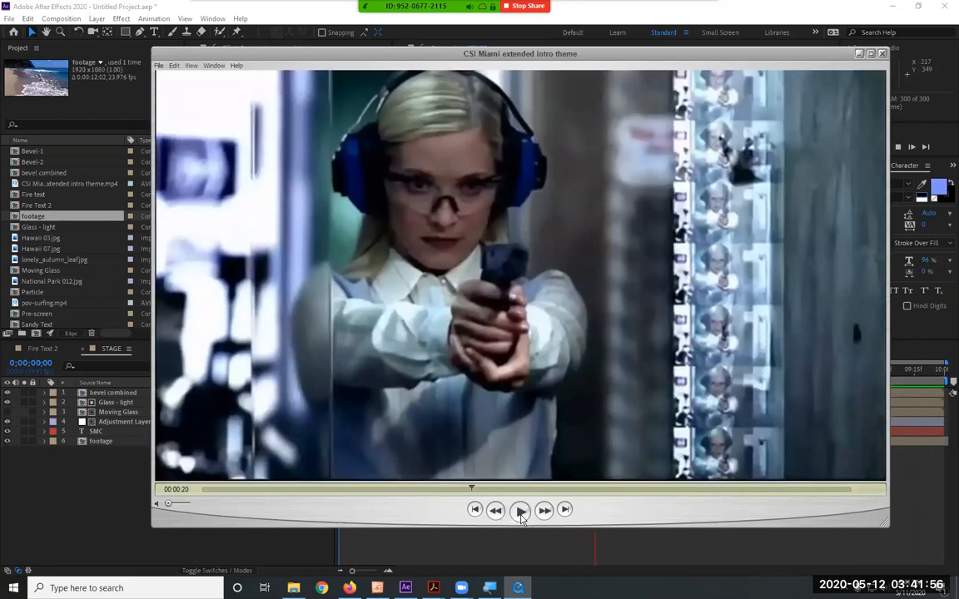
pyautogui.moveTo(471, 487)
pyautogui.mouseDown()
pyautogui.moveTo(445, 488)
pyautogui.moveTo(459, 496)
pyautogui.mouseUp()
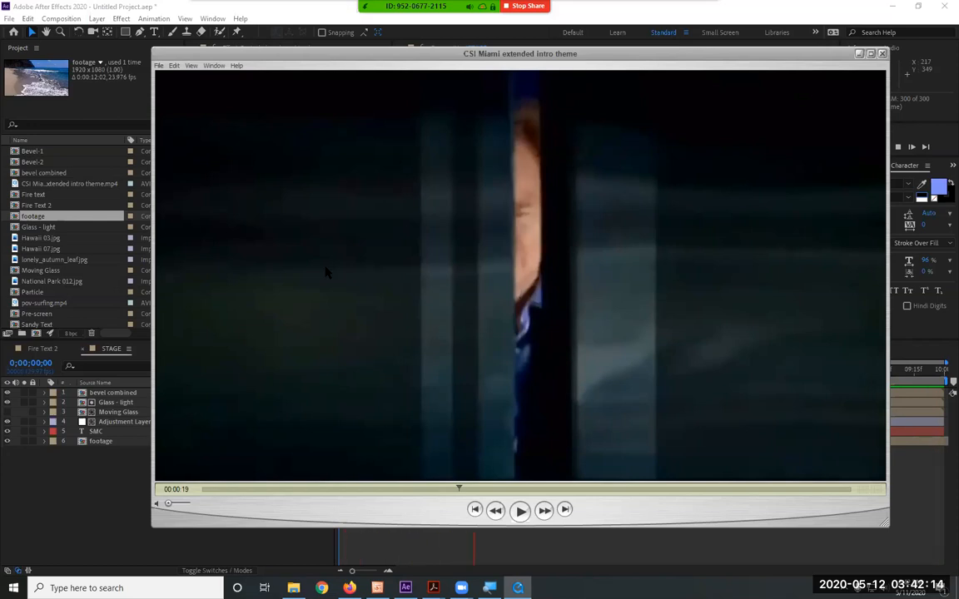
pyautogui.click(518, 514)
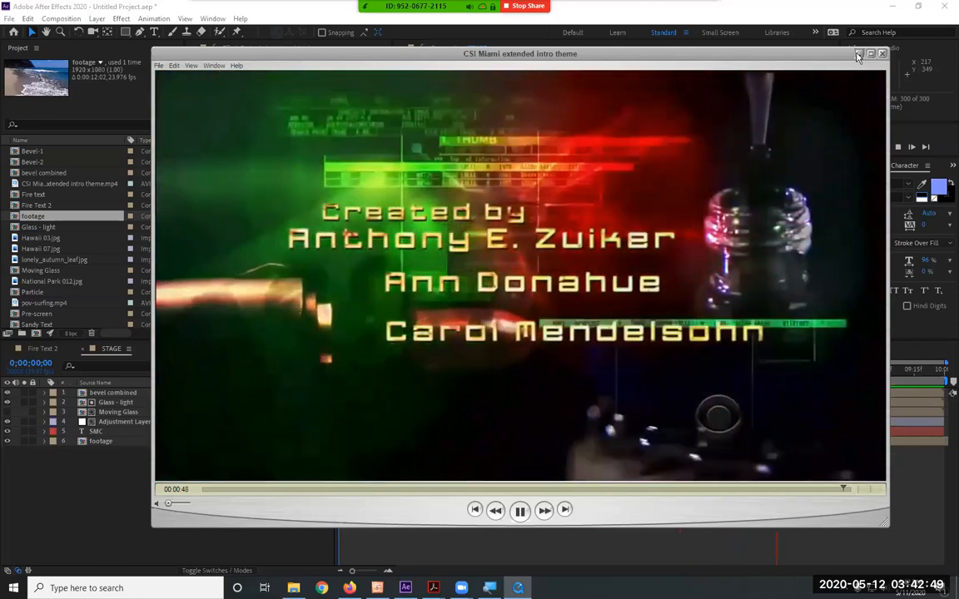
pyautogui.click(858, 55)
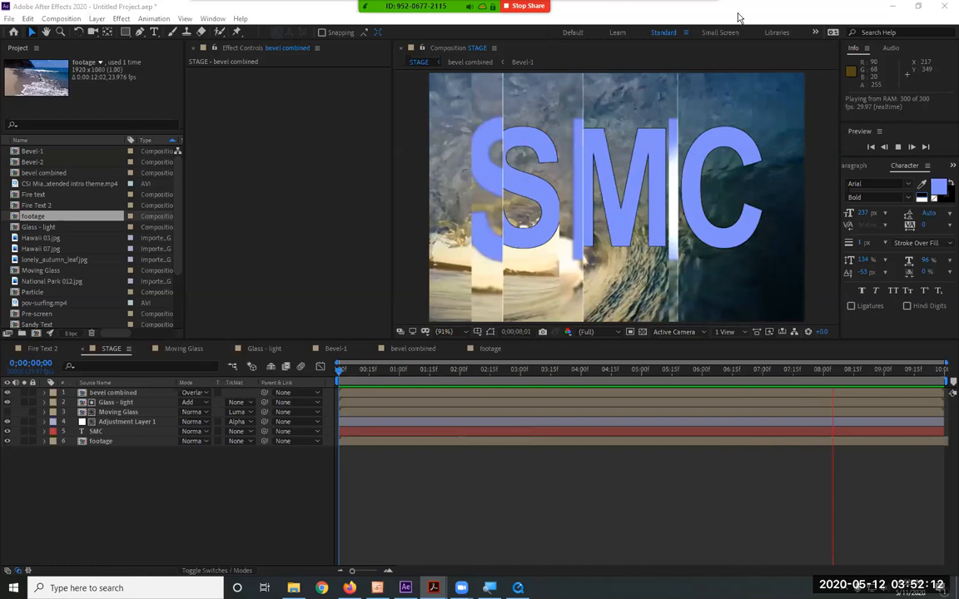
pyautogui.click(701, 15)
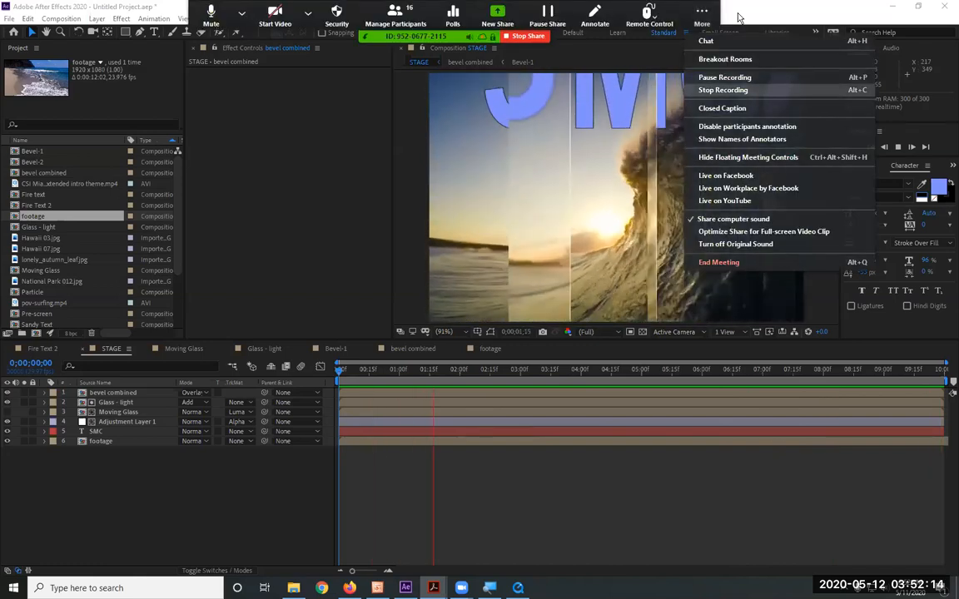